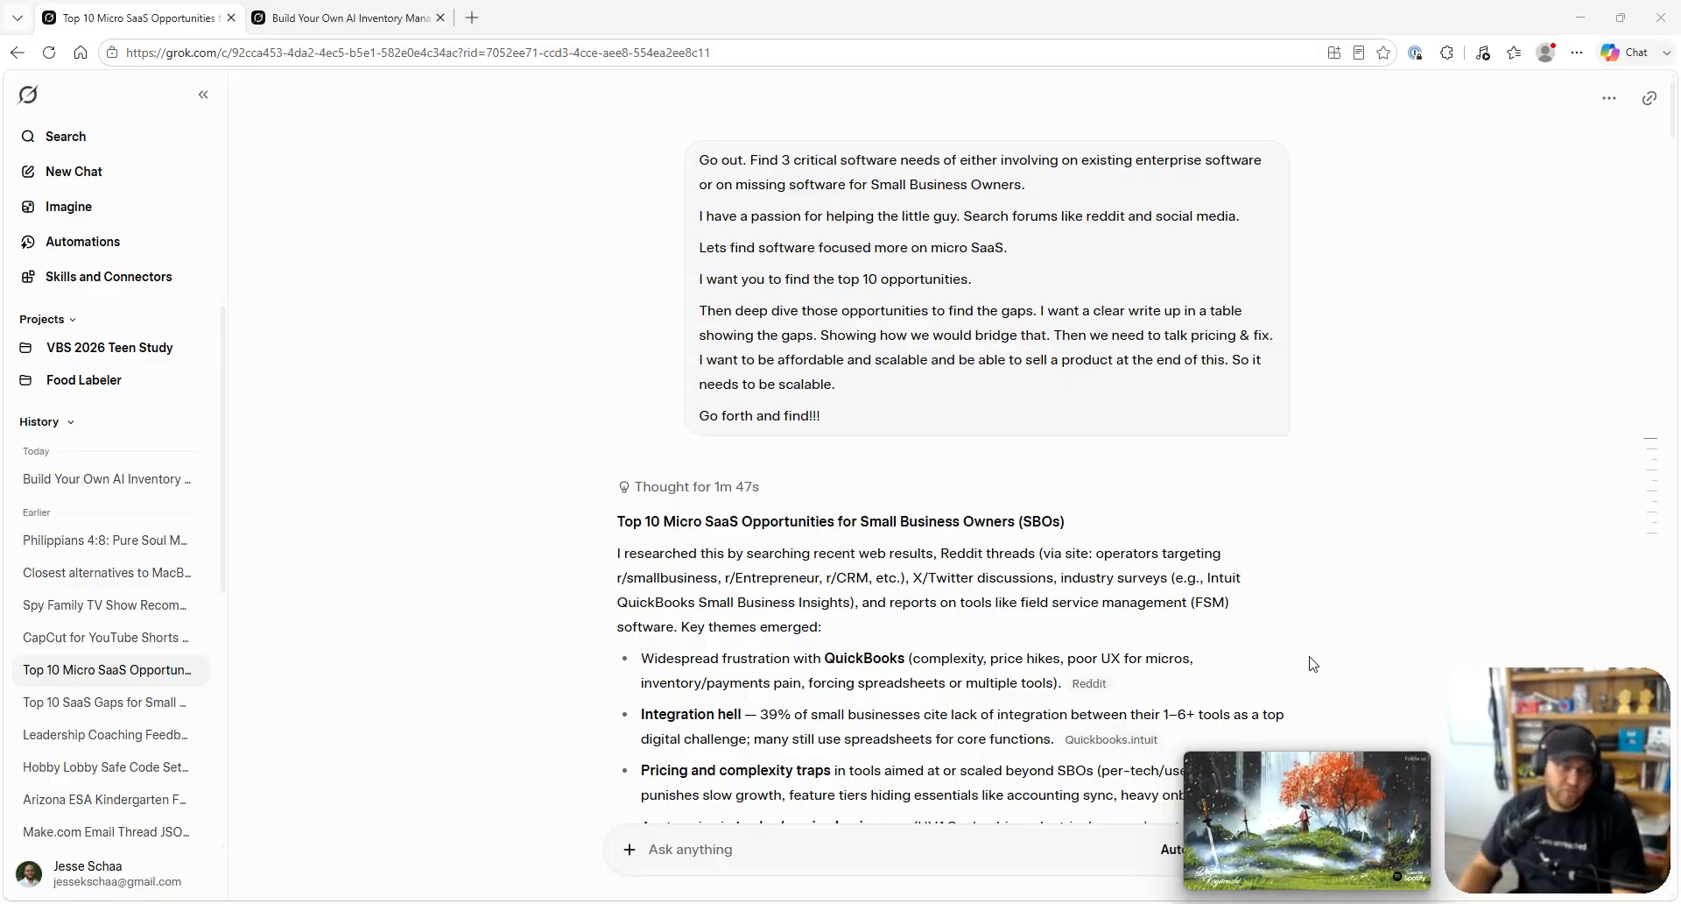
# - Review the top 10 opportunities and search the web in a new tab for the ninth one, "Simple Local SEO & Reputation Dashboard"
pyautogui.click(1322, 541)
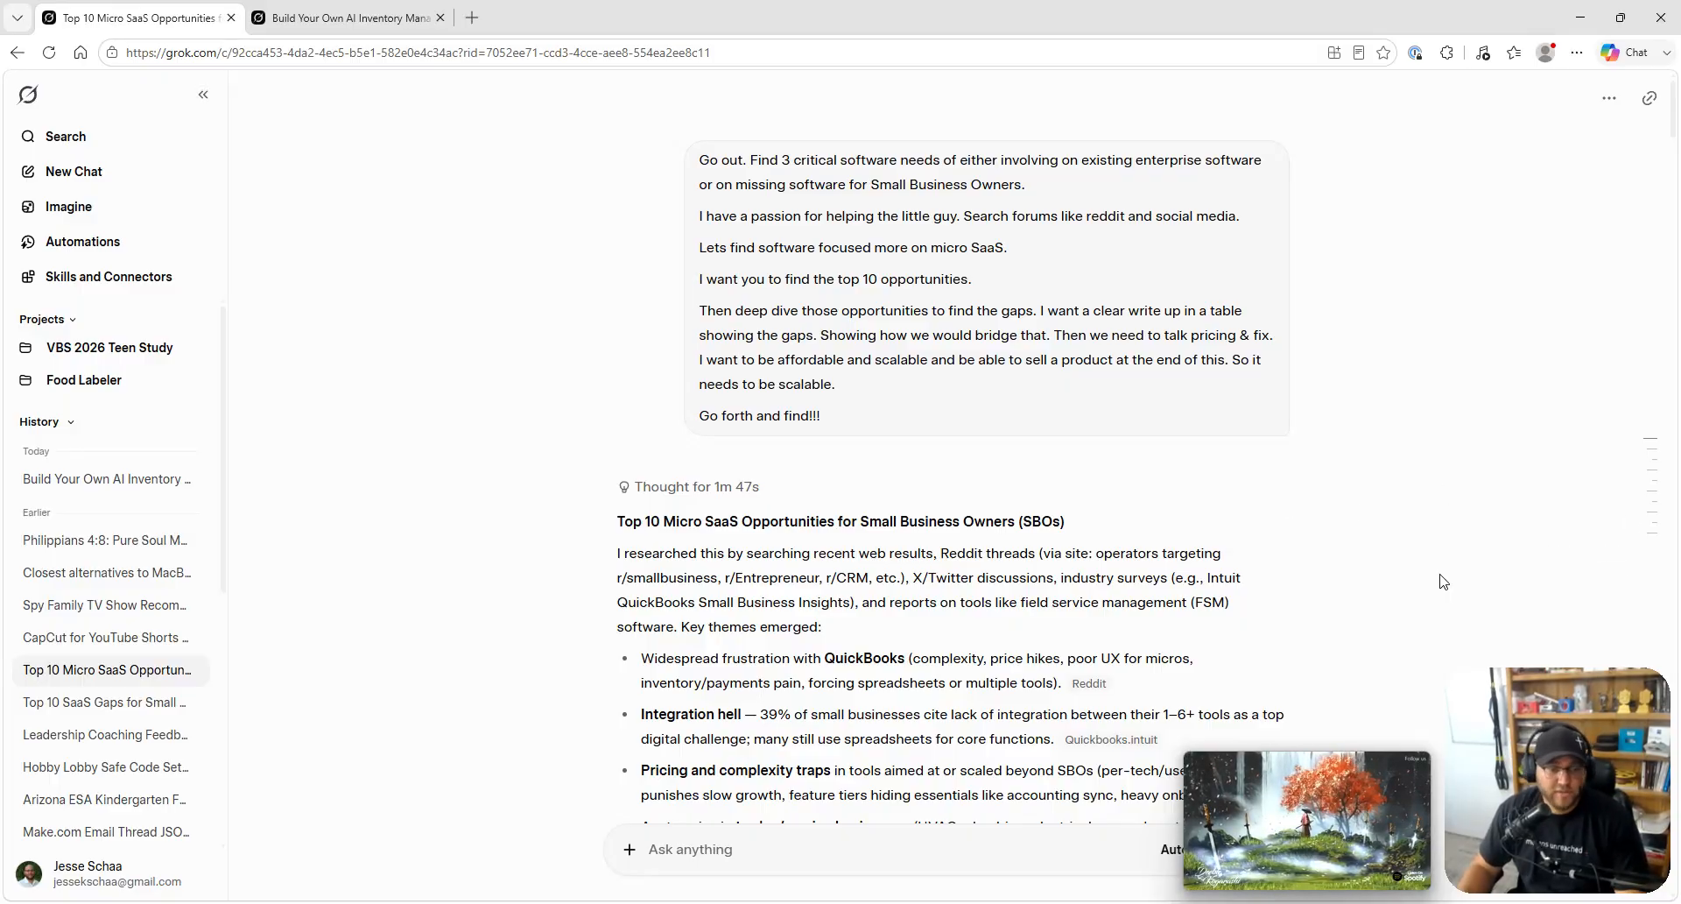
pyautogui.scroll(-6, 1269, 545)
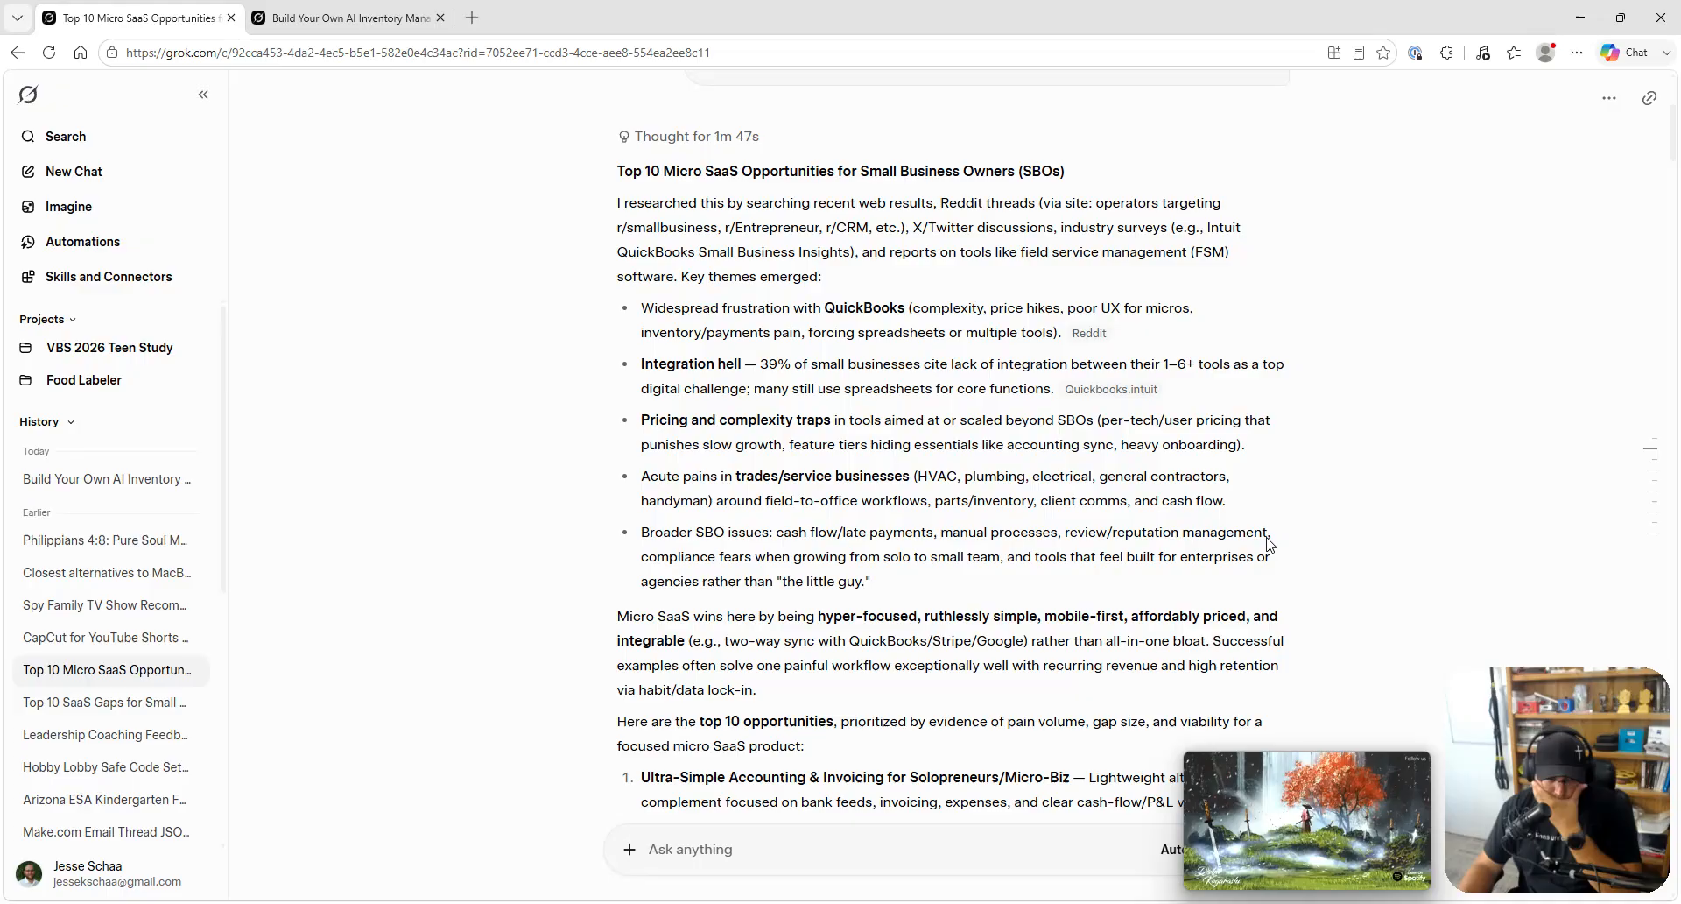
pyautogui.scroll(-4, 827, 536)
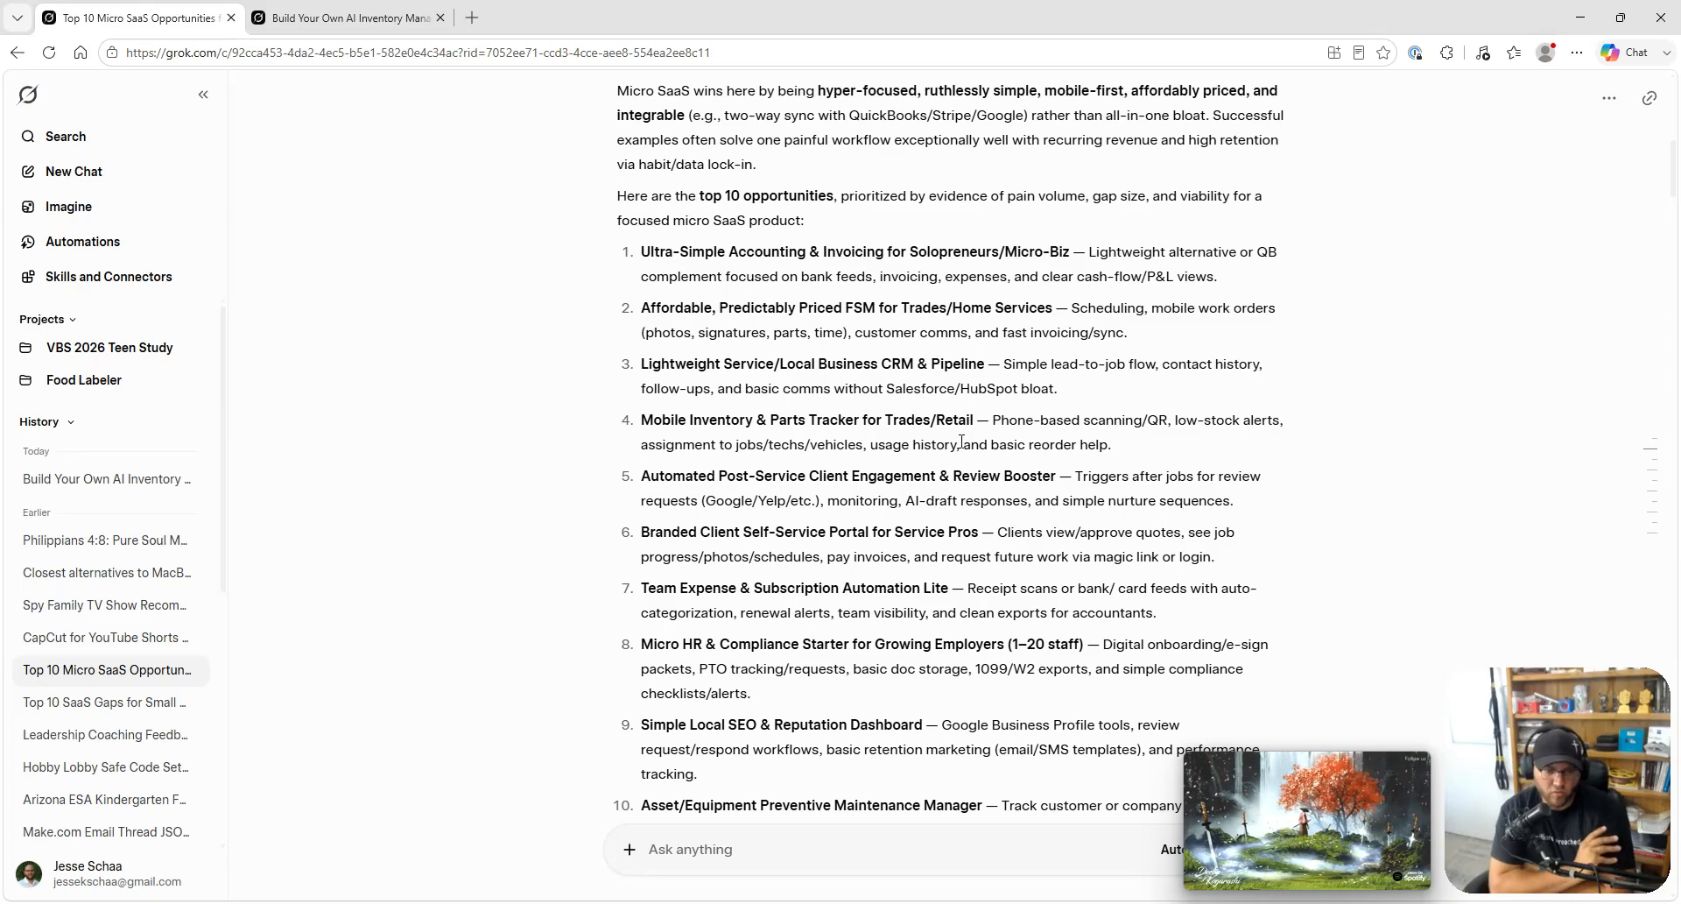
pyautogui.scroll(-1, 962, 442)
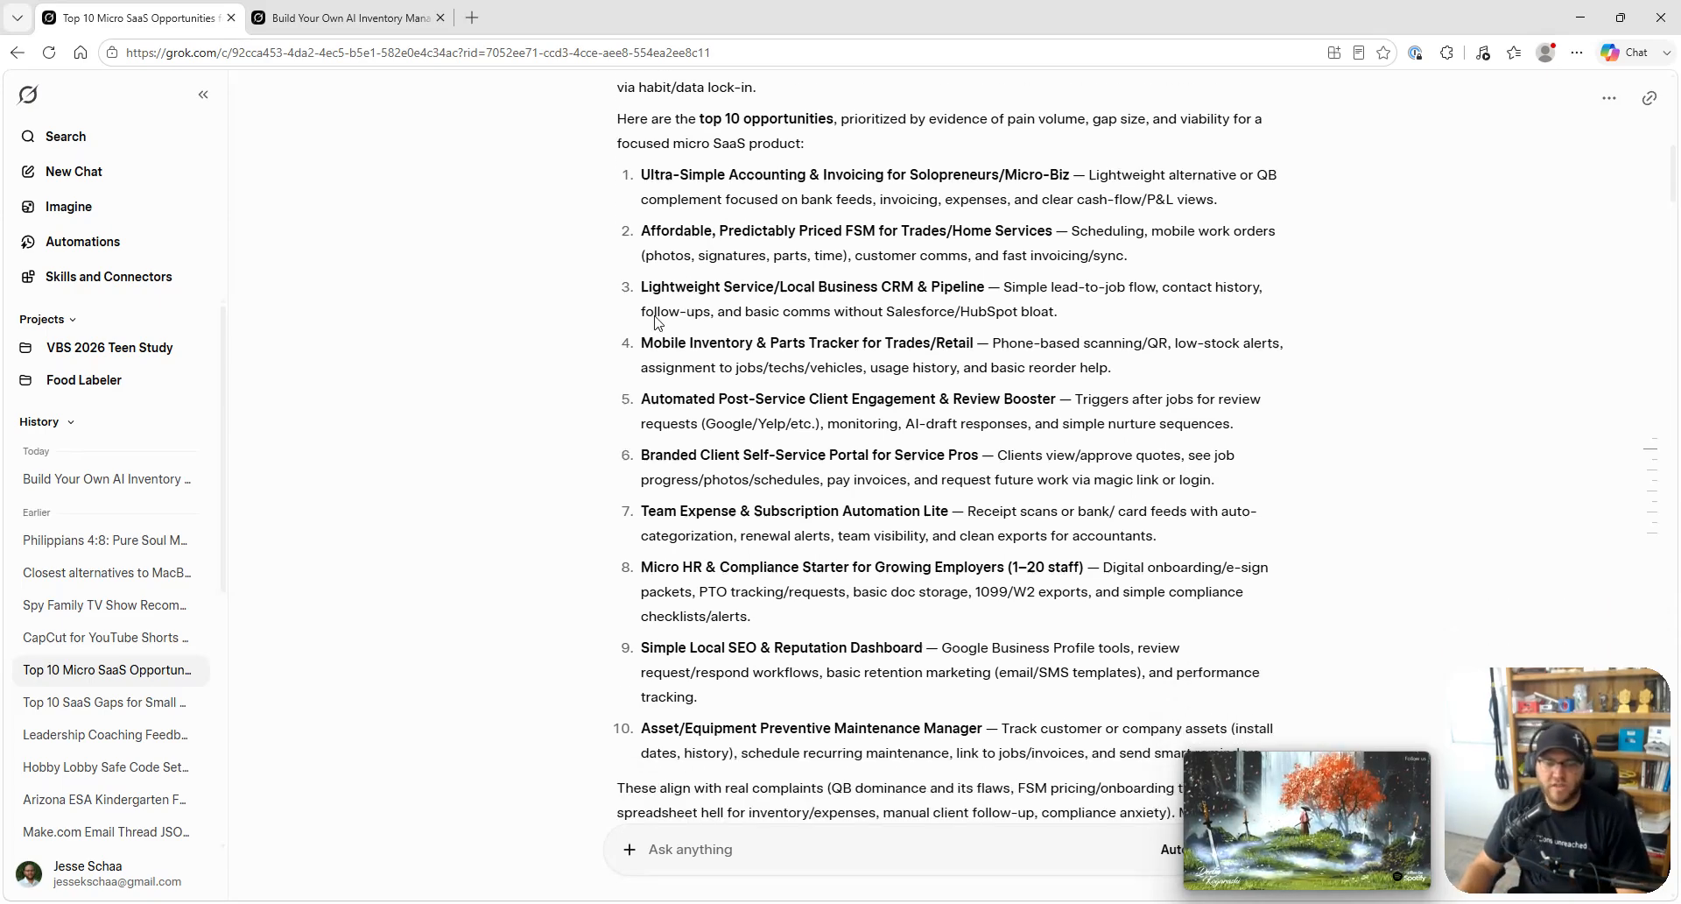
pyautogui.moveTo(924, 636); pyautogui.dragTo(645, 634)
pyautogui.hotkey('ctrl', 'c')
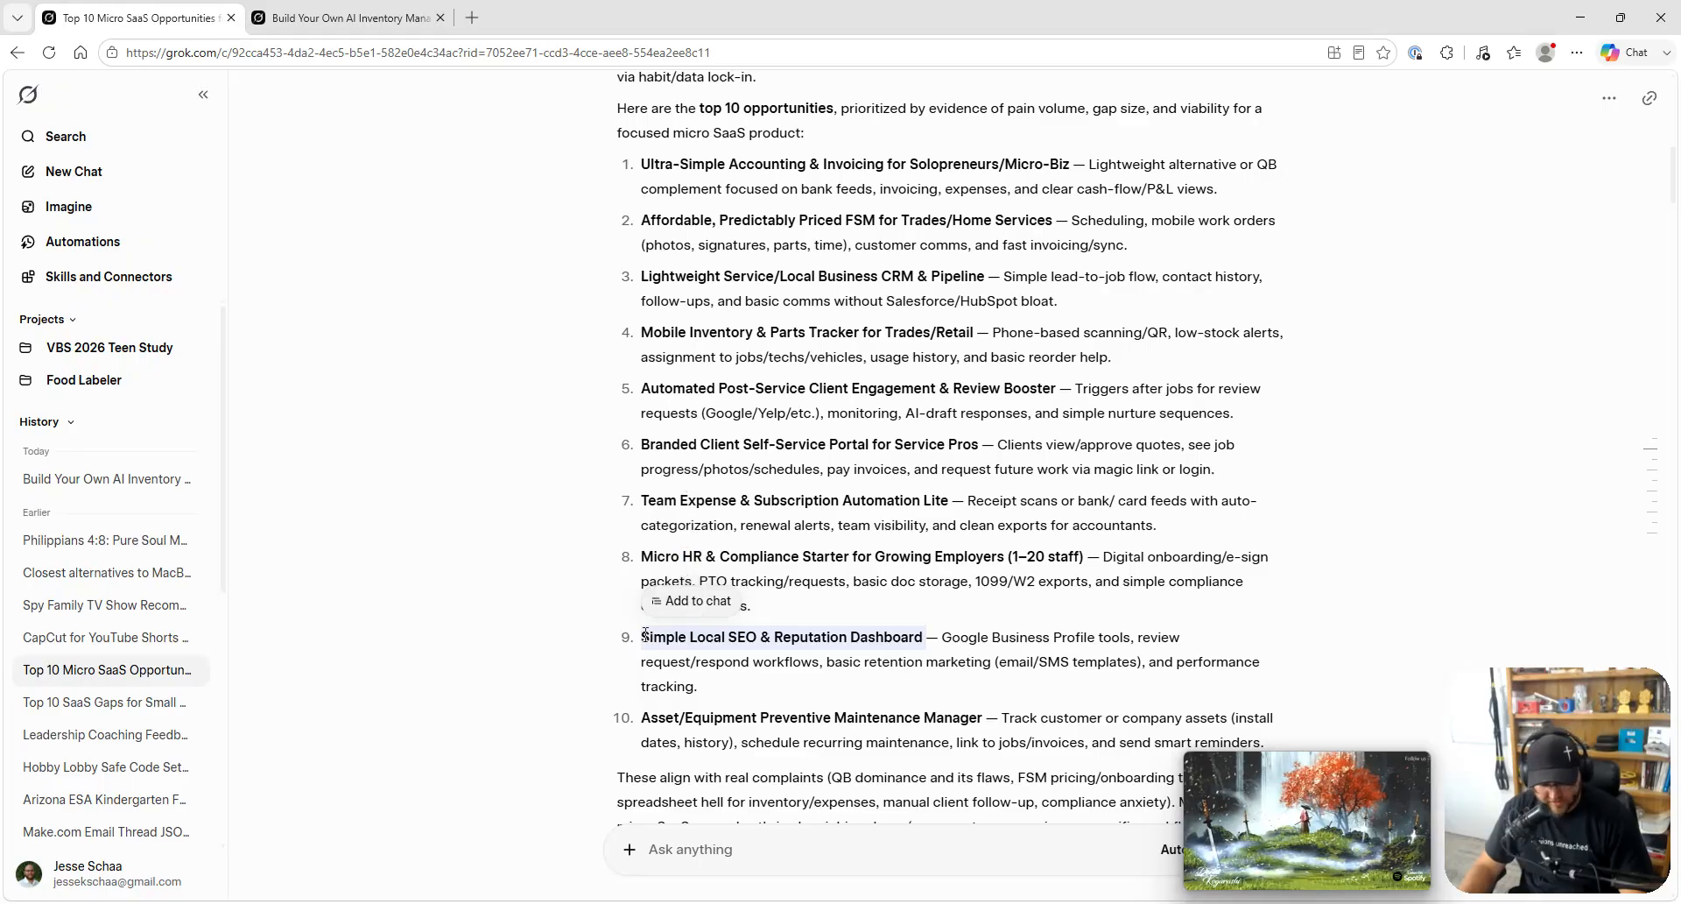
pyautogui.hotkey('ctrl', 't')
pyautogui.hotkey('ctrl', 'v')
pyautogui.press('Return')
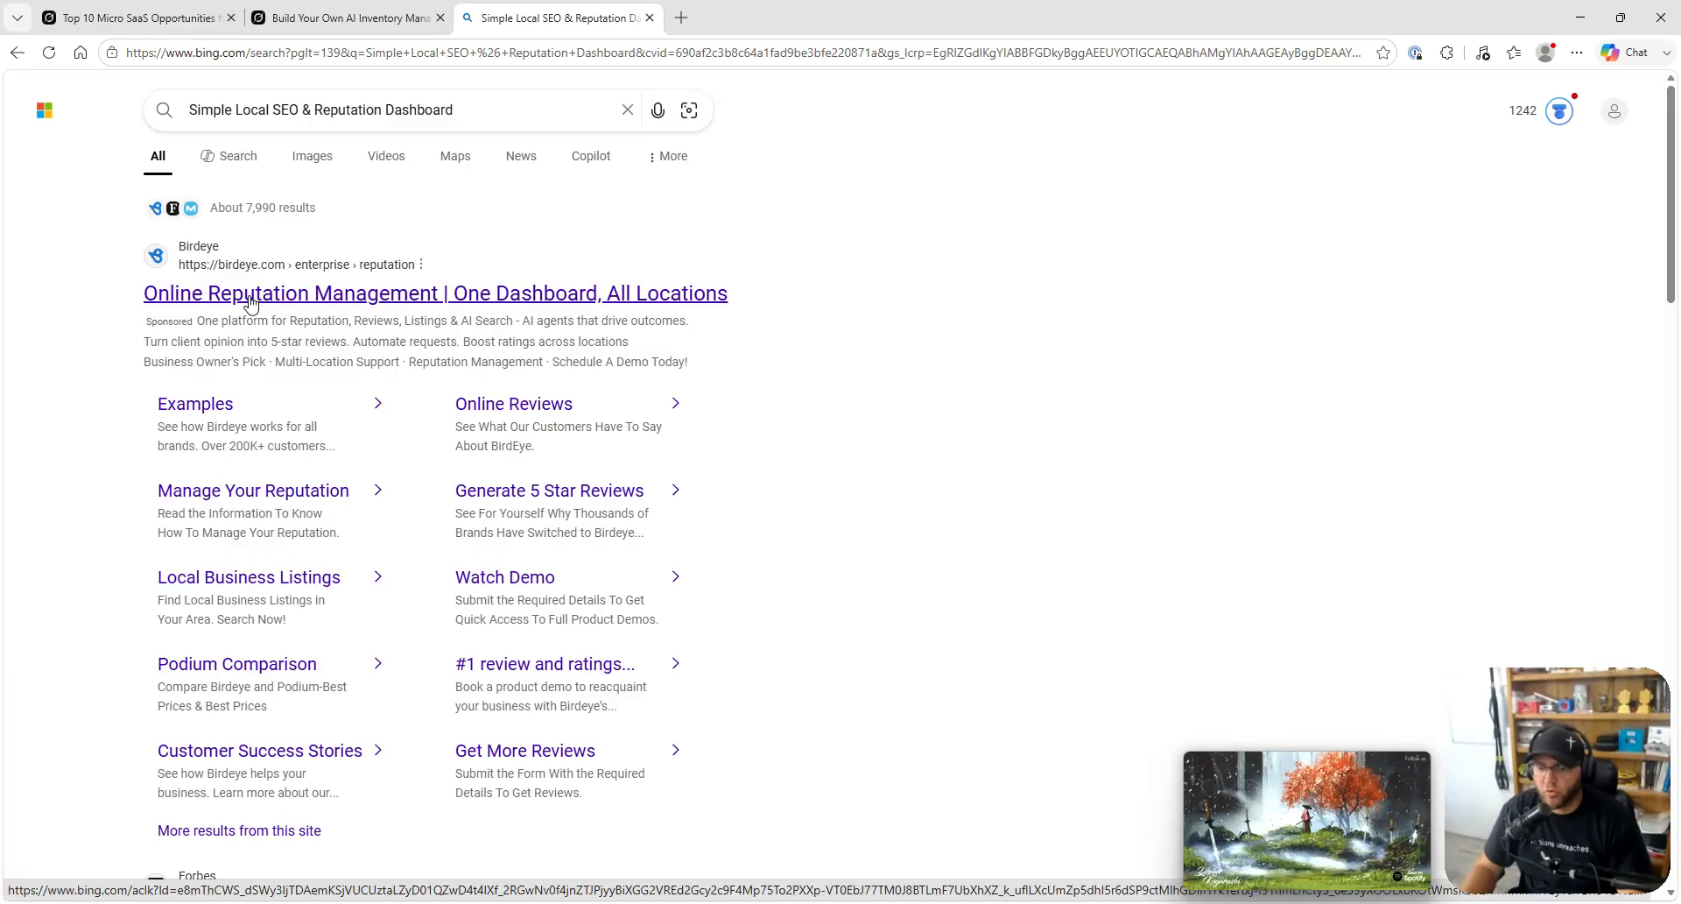
# - Open the sponsored Birdeye Online Reputation Management result and read its overview down to the review generation section
pyautogui.click(249, 296)
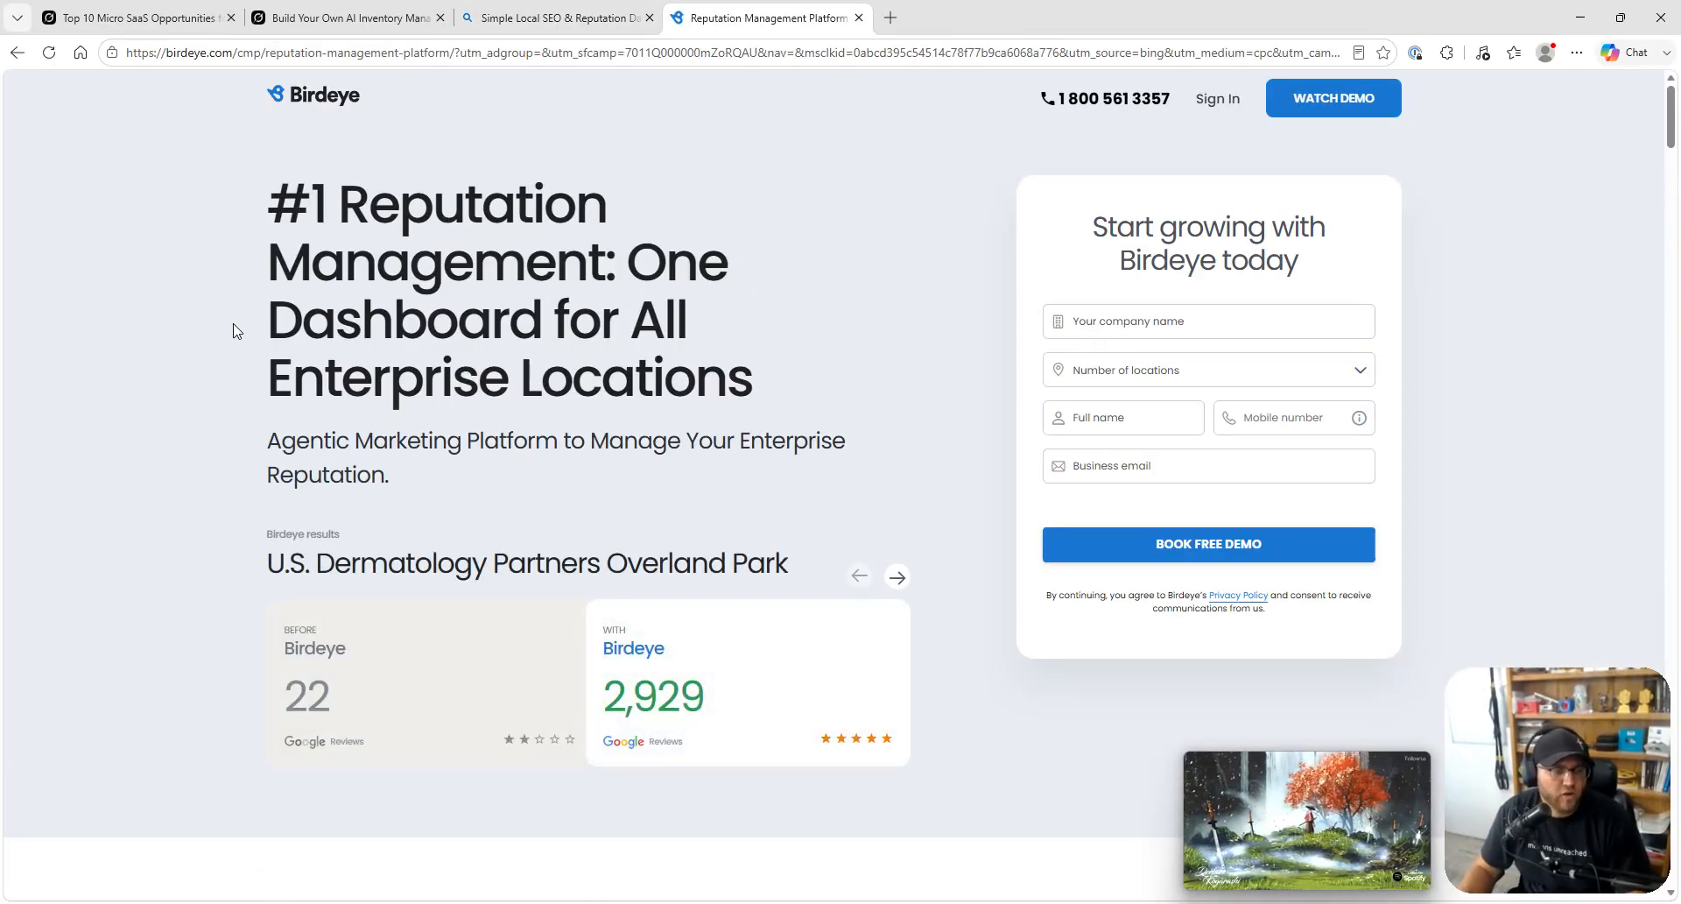
pyautogui.scroll(-7, 234, 331)
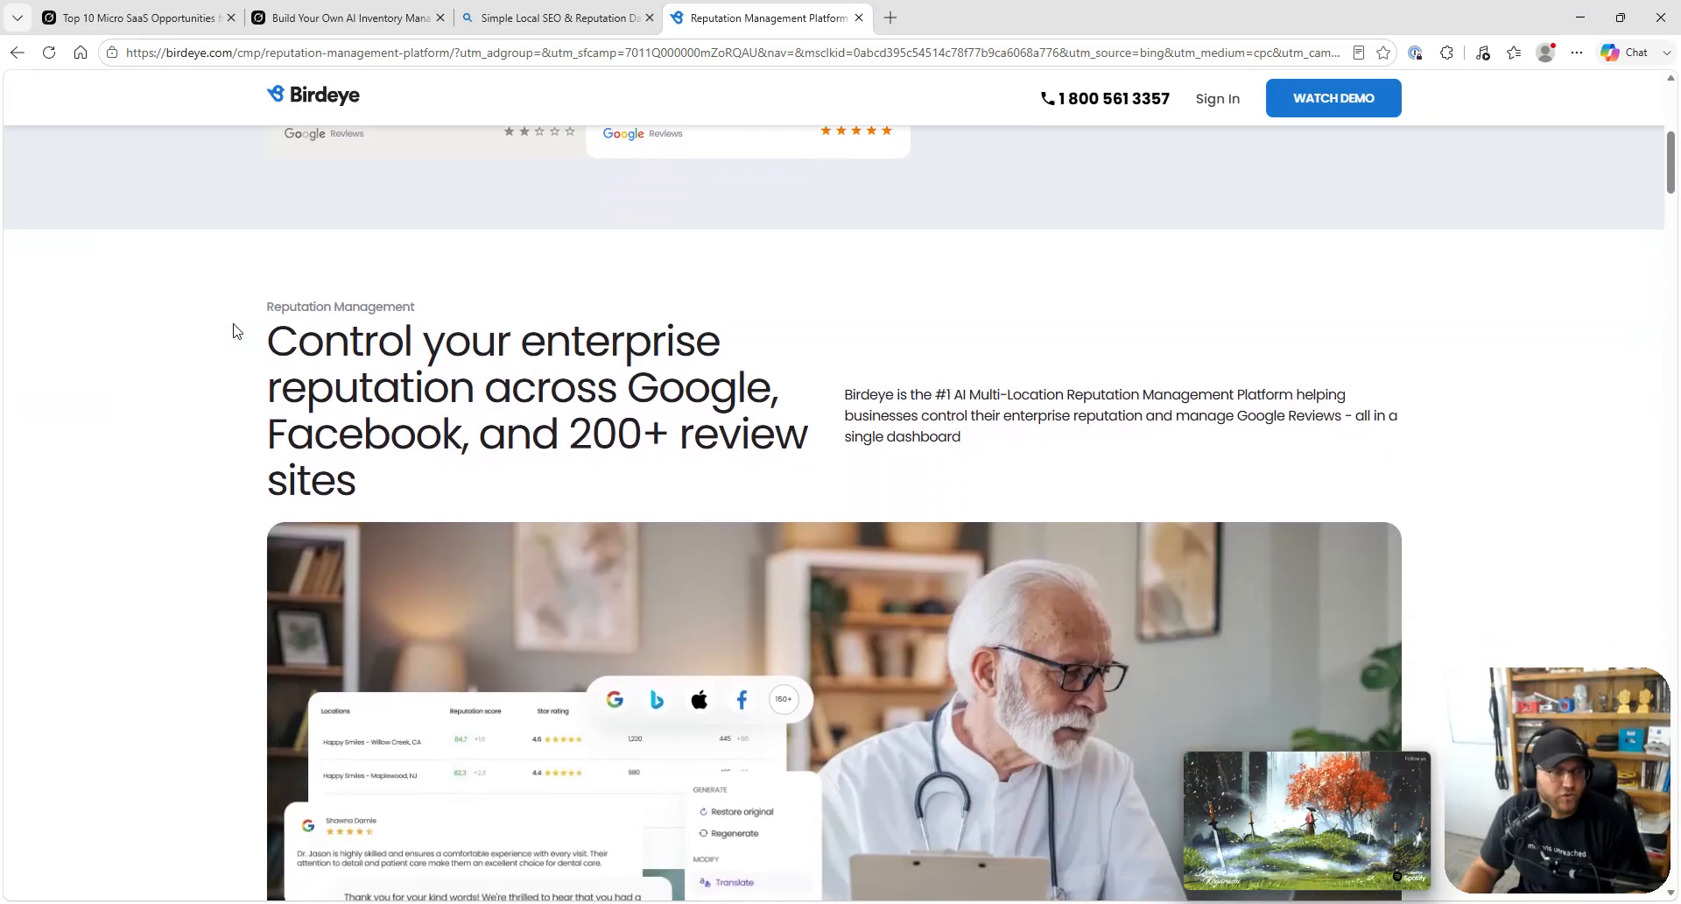
pyautogui.scroll(-1, 234, 331)
pyautogui.scroll(-3, 230, 340)
pyautogui.scroll(-4, 228, 340)
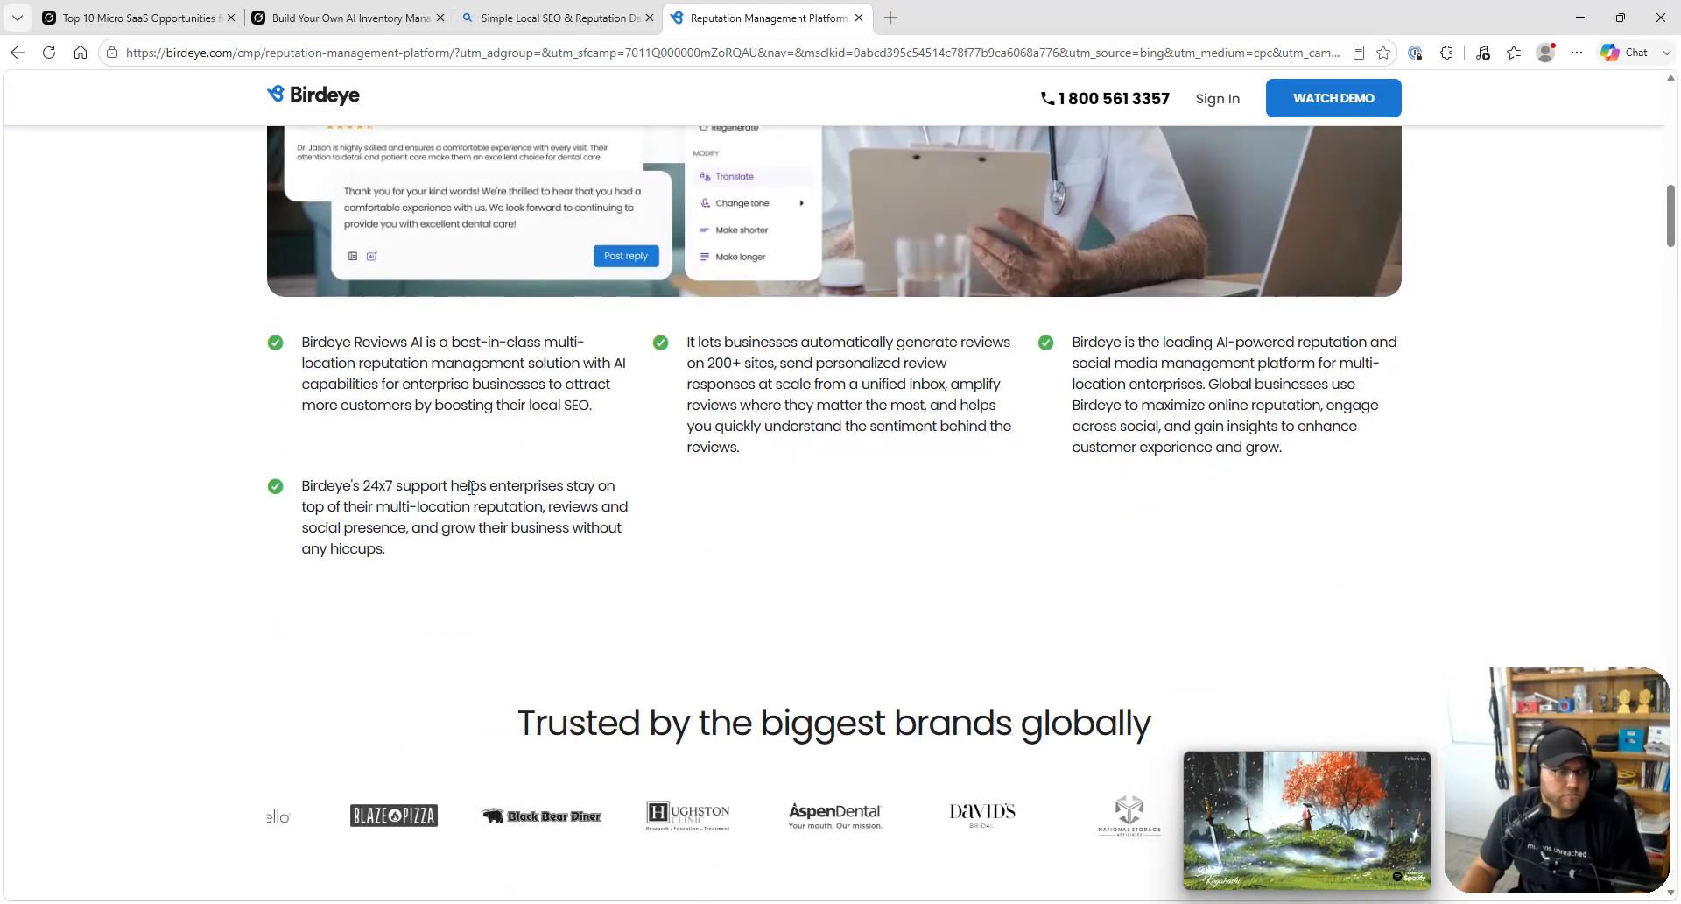
pyautogui.scroll(-2, 377, 522)
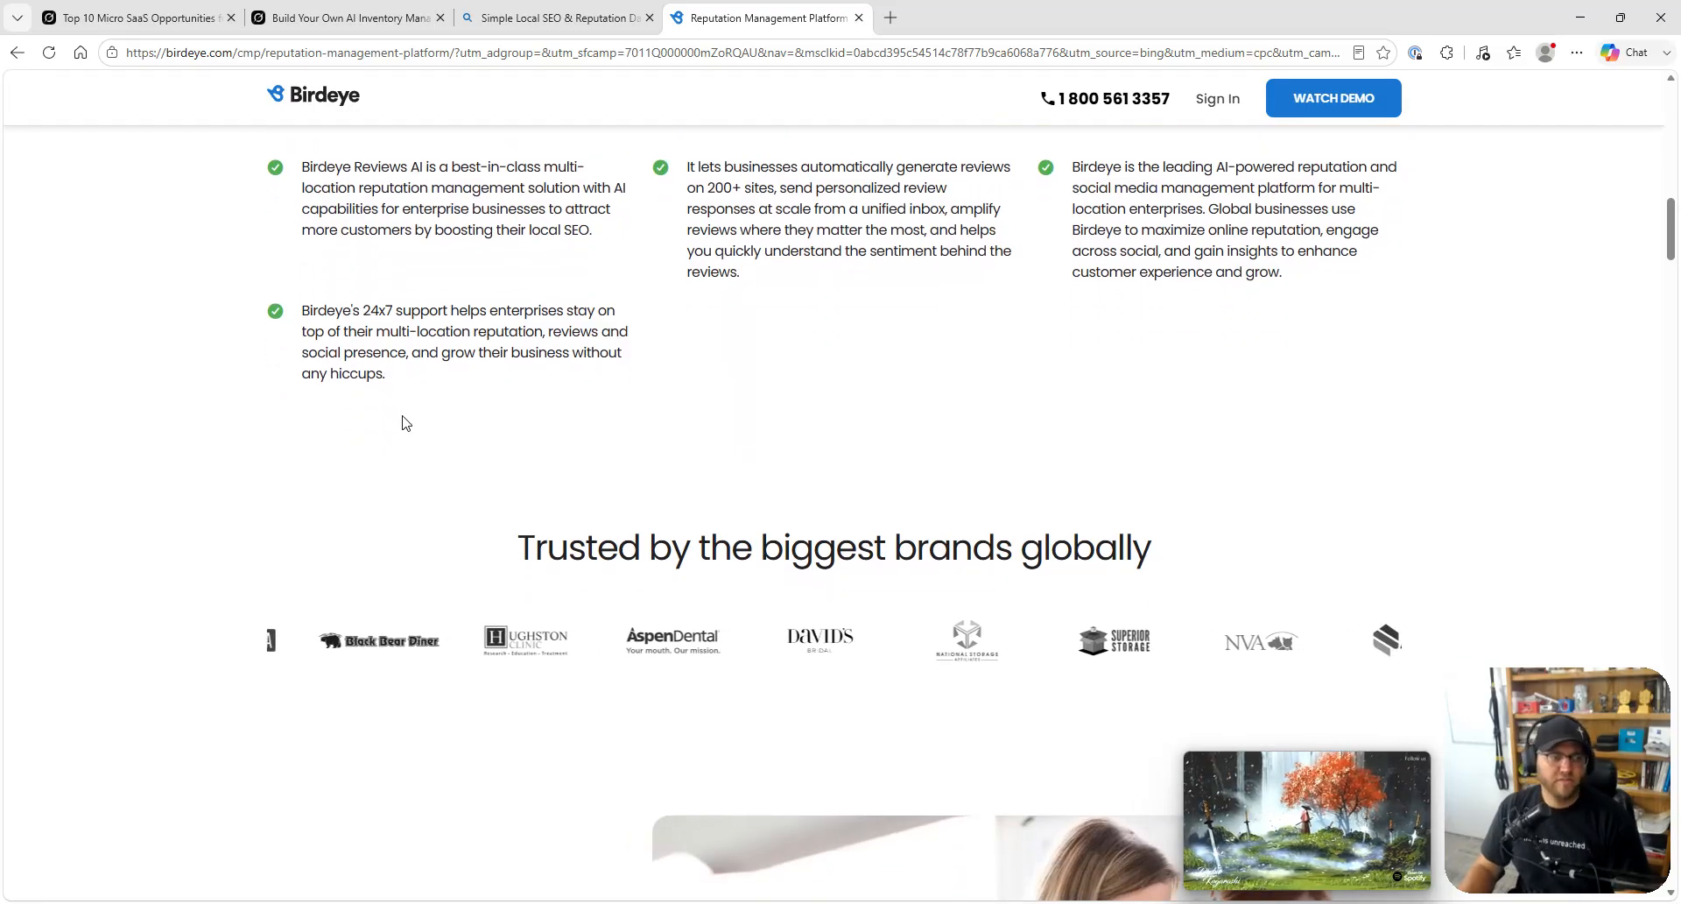
pyautogui.scroll(-7, 411, 407)
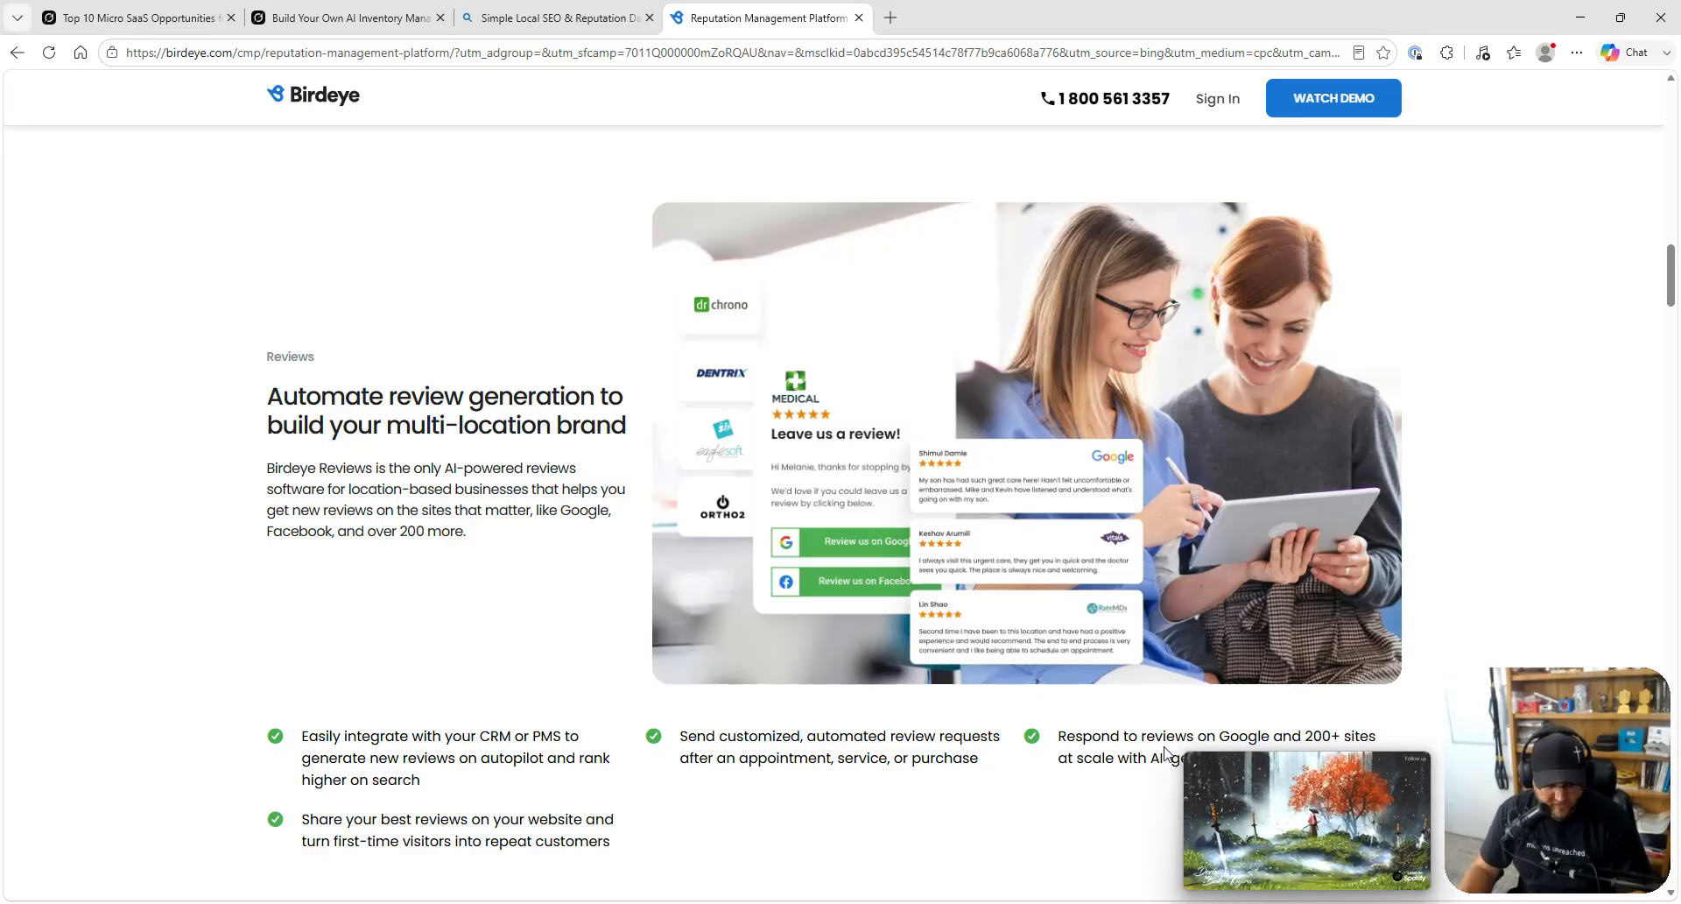
# - Launch Notepad, write "Website embeds" in a new note, and minimize it to return to the Birdeye page
pyautogui.press('super+r')
pyautogui.write('notep')
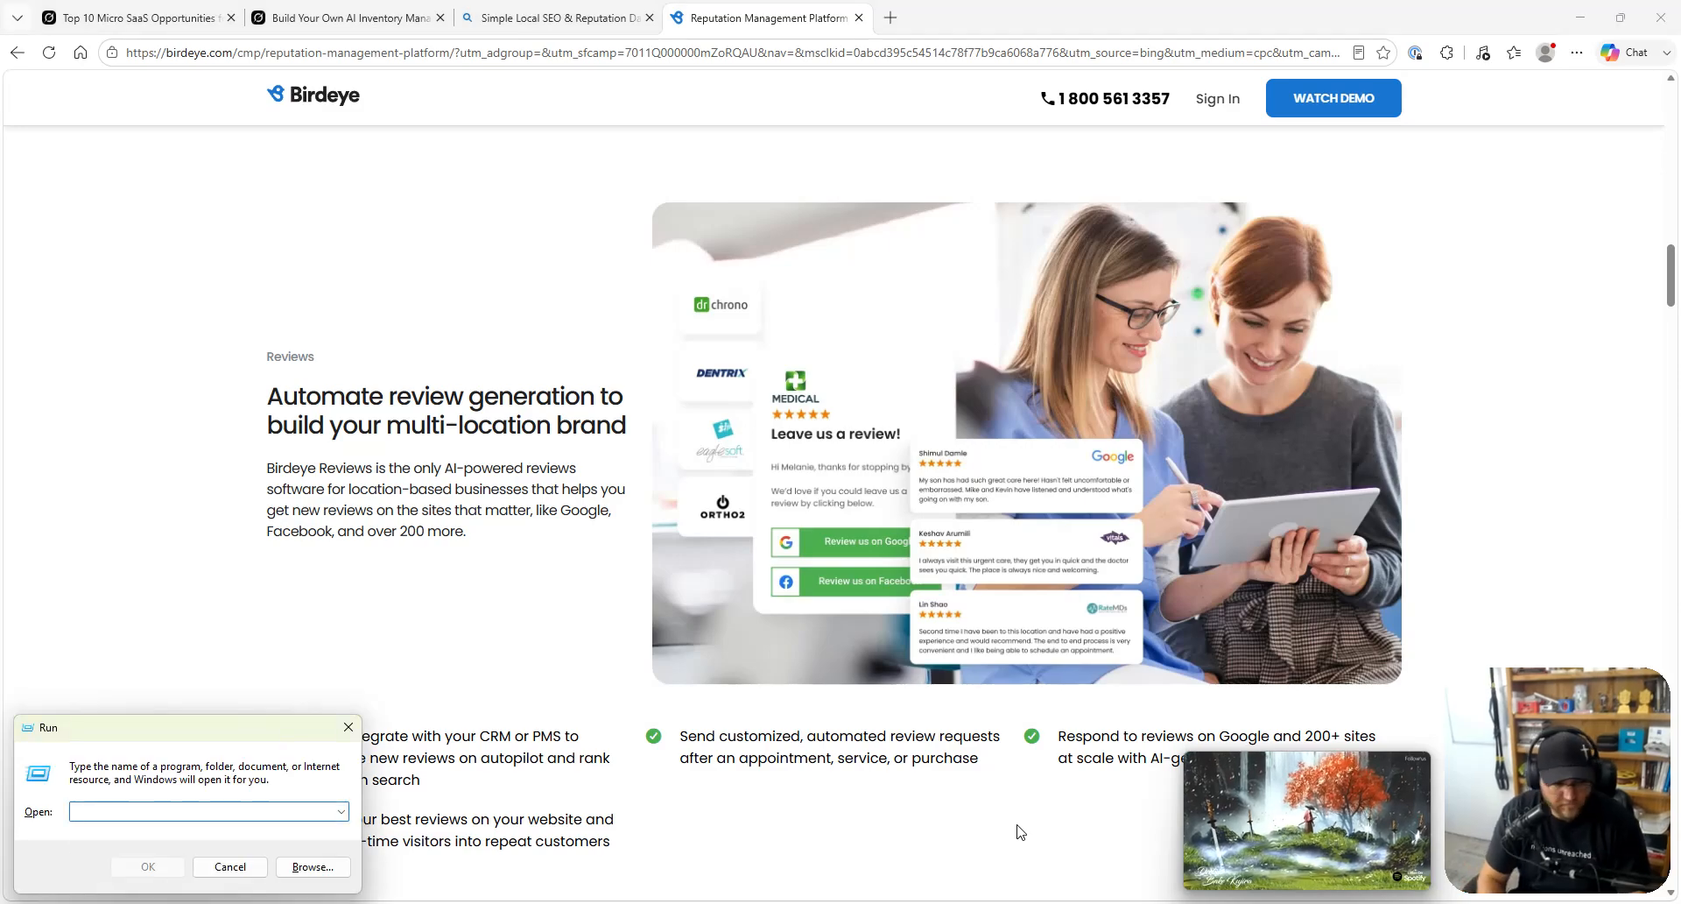
pyautogui.write('ad')
pyautogui.press('Return')
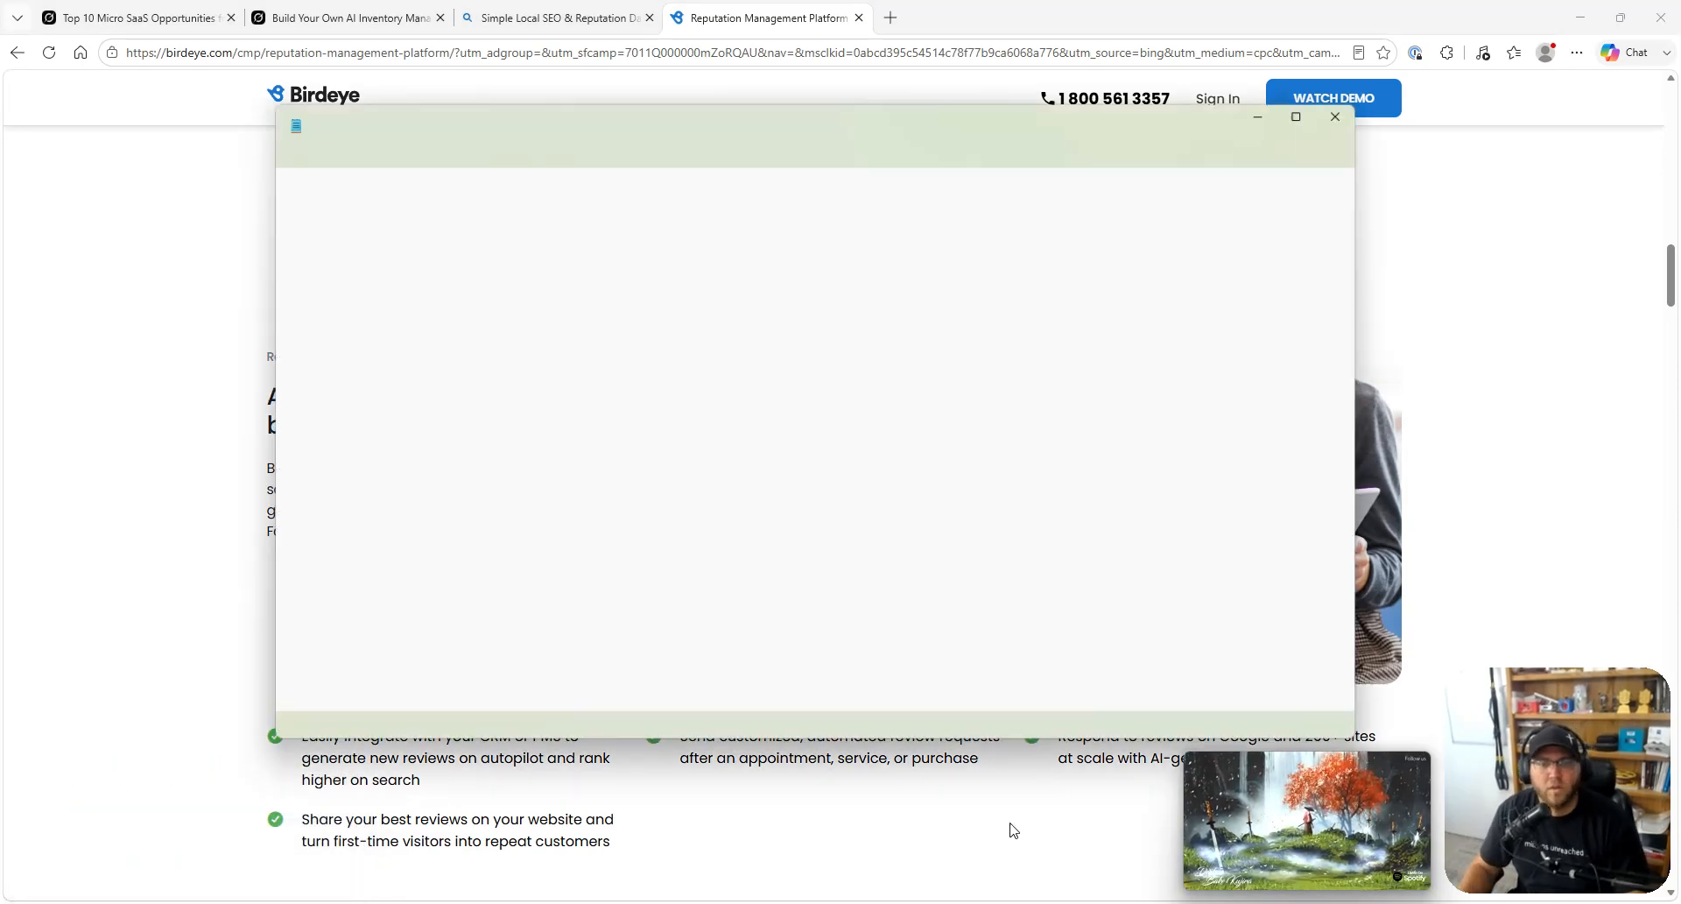
pyautogui.hotkey('ctrl', 'n')
pyautogui.write('W')
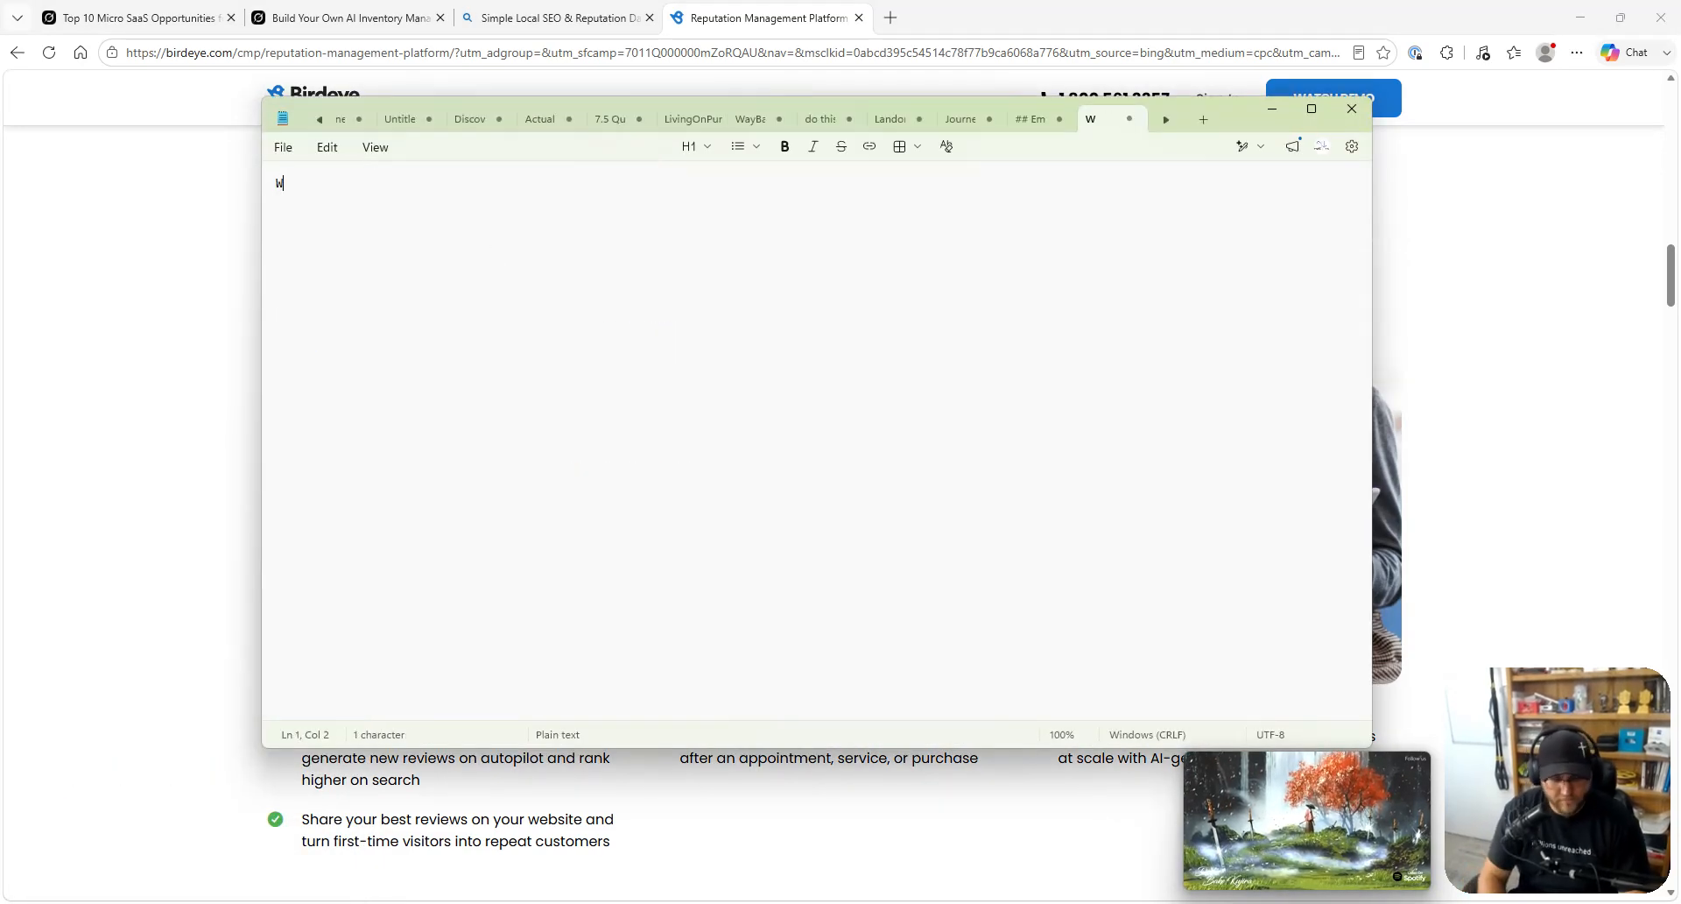
pyautogui.write('ebsite embeds')
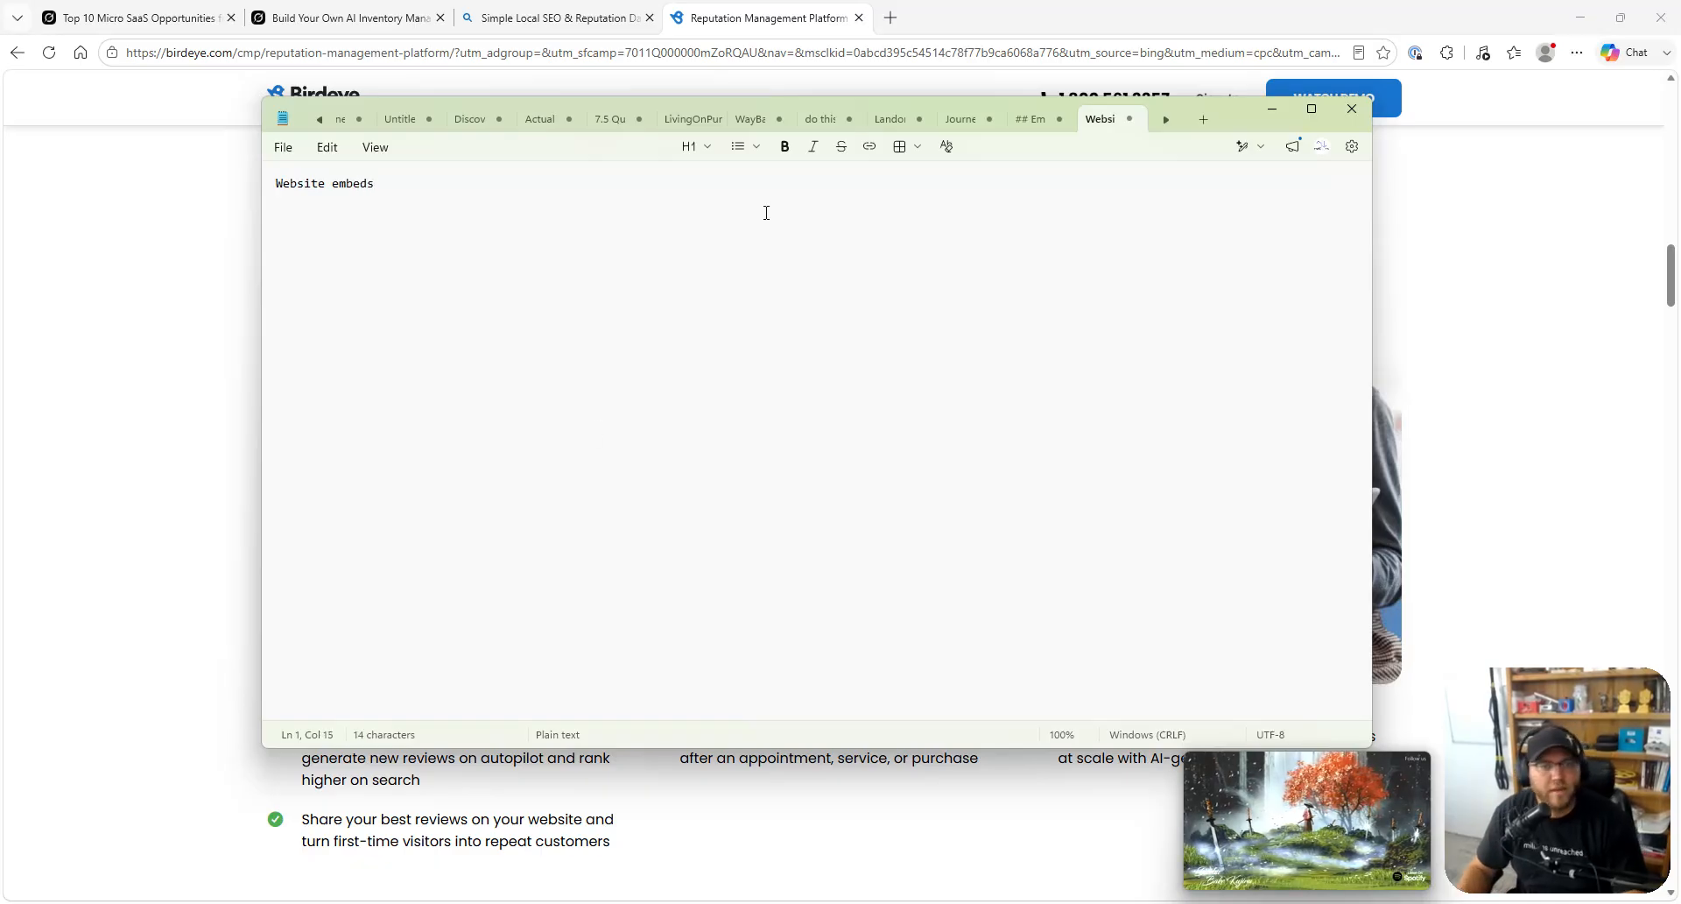
pyautogui.click(1272, 108)
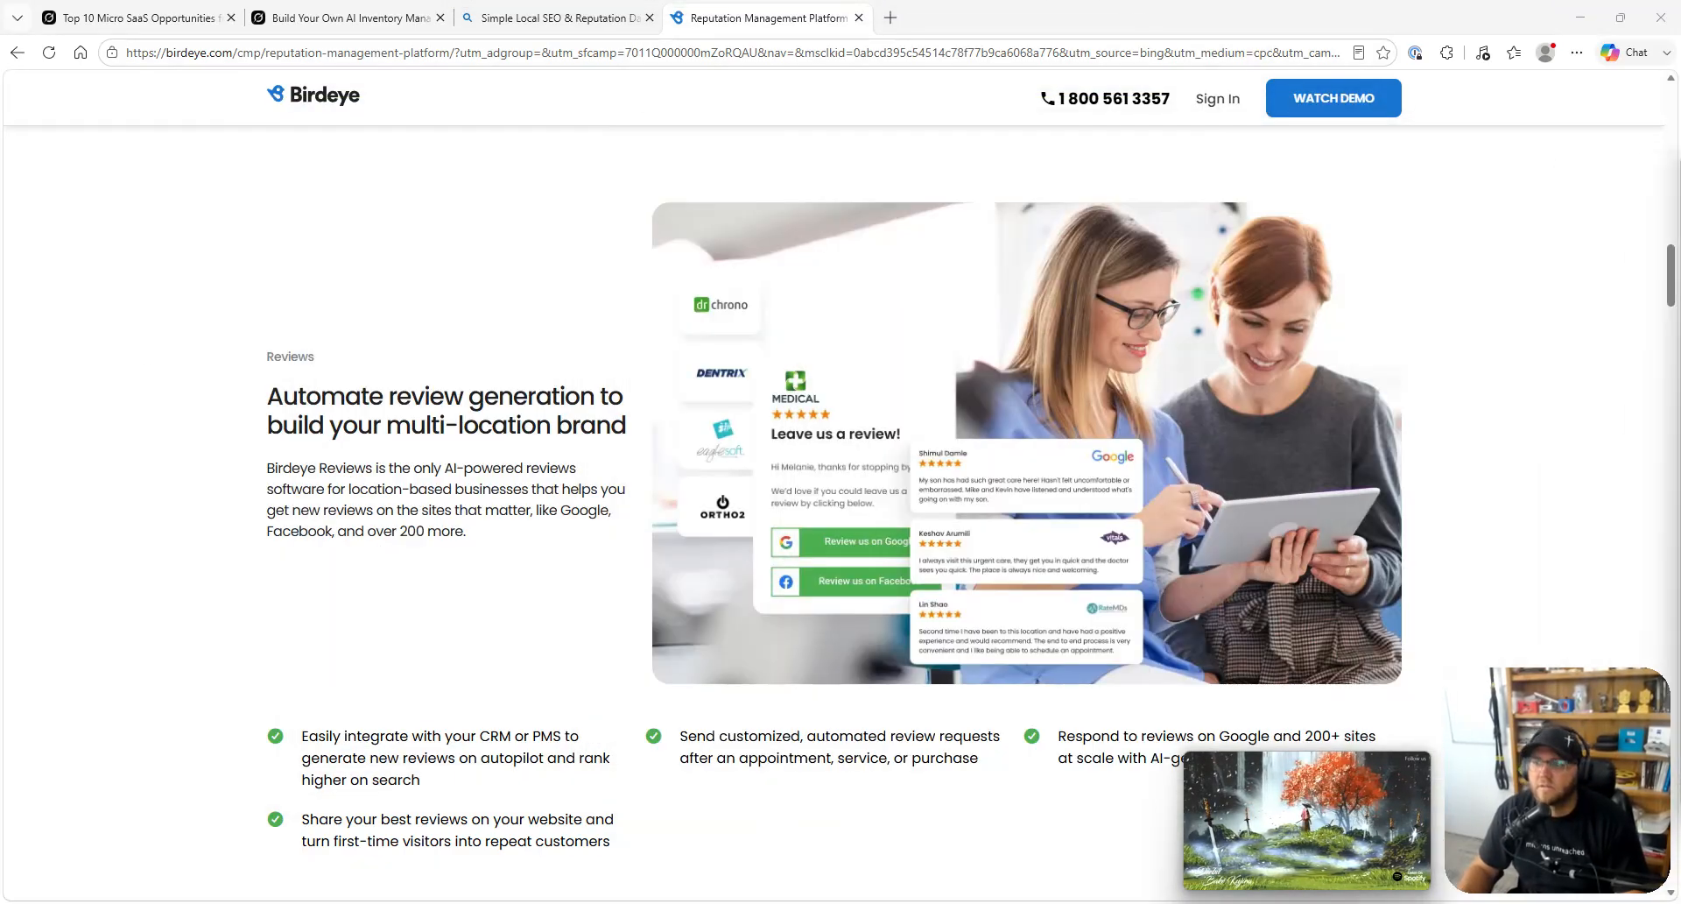
# - Examine Birdeye's remaining features, from review requests and AI tools through listings, Google integration and social management to customer referrals
pyautogui.scroll(-4, 631, 433)
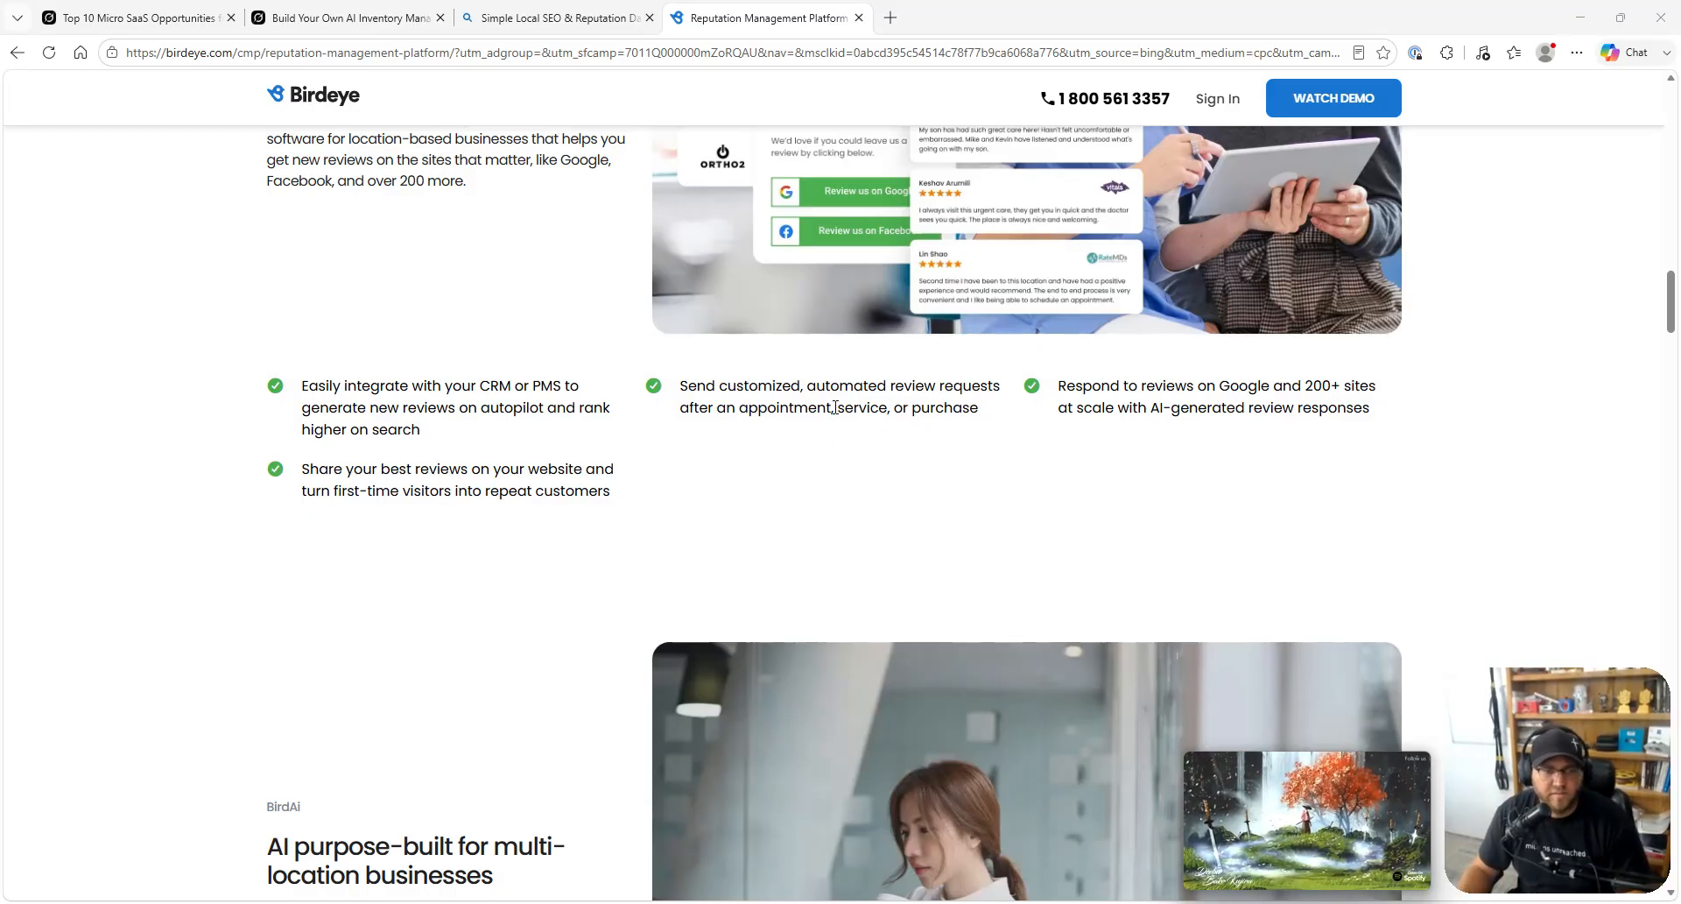
pyautogui.scroll(1, 861, 448)
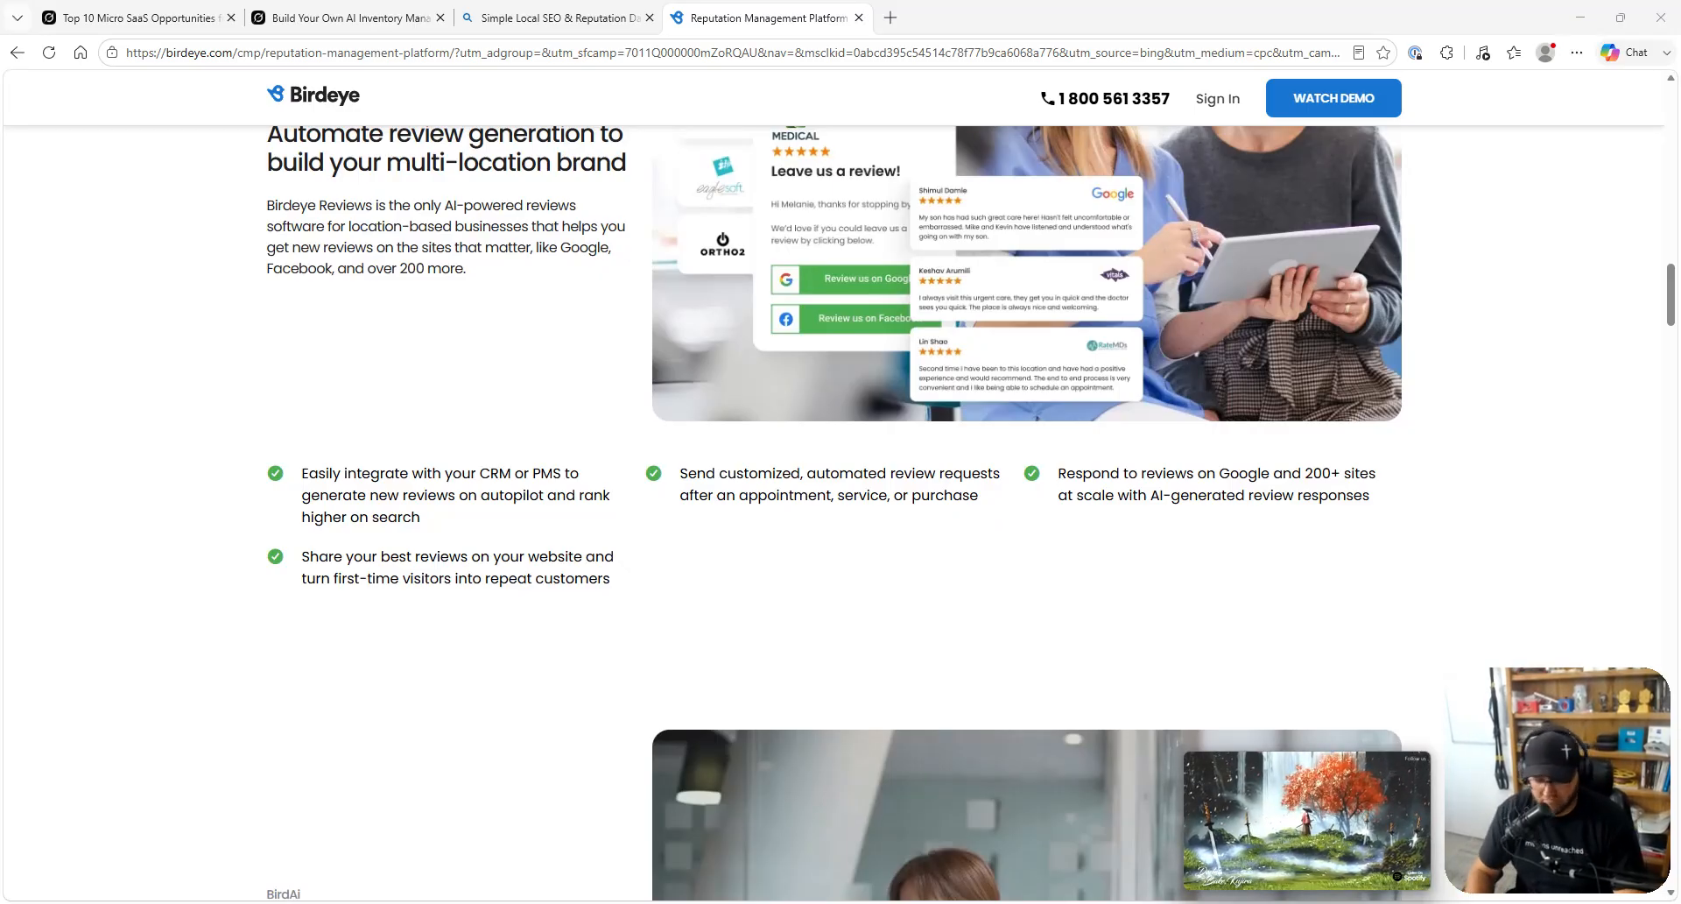
pyautogui.scroll(-4, 469, 342)
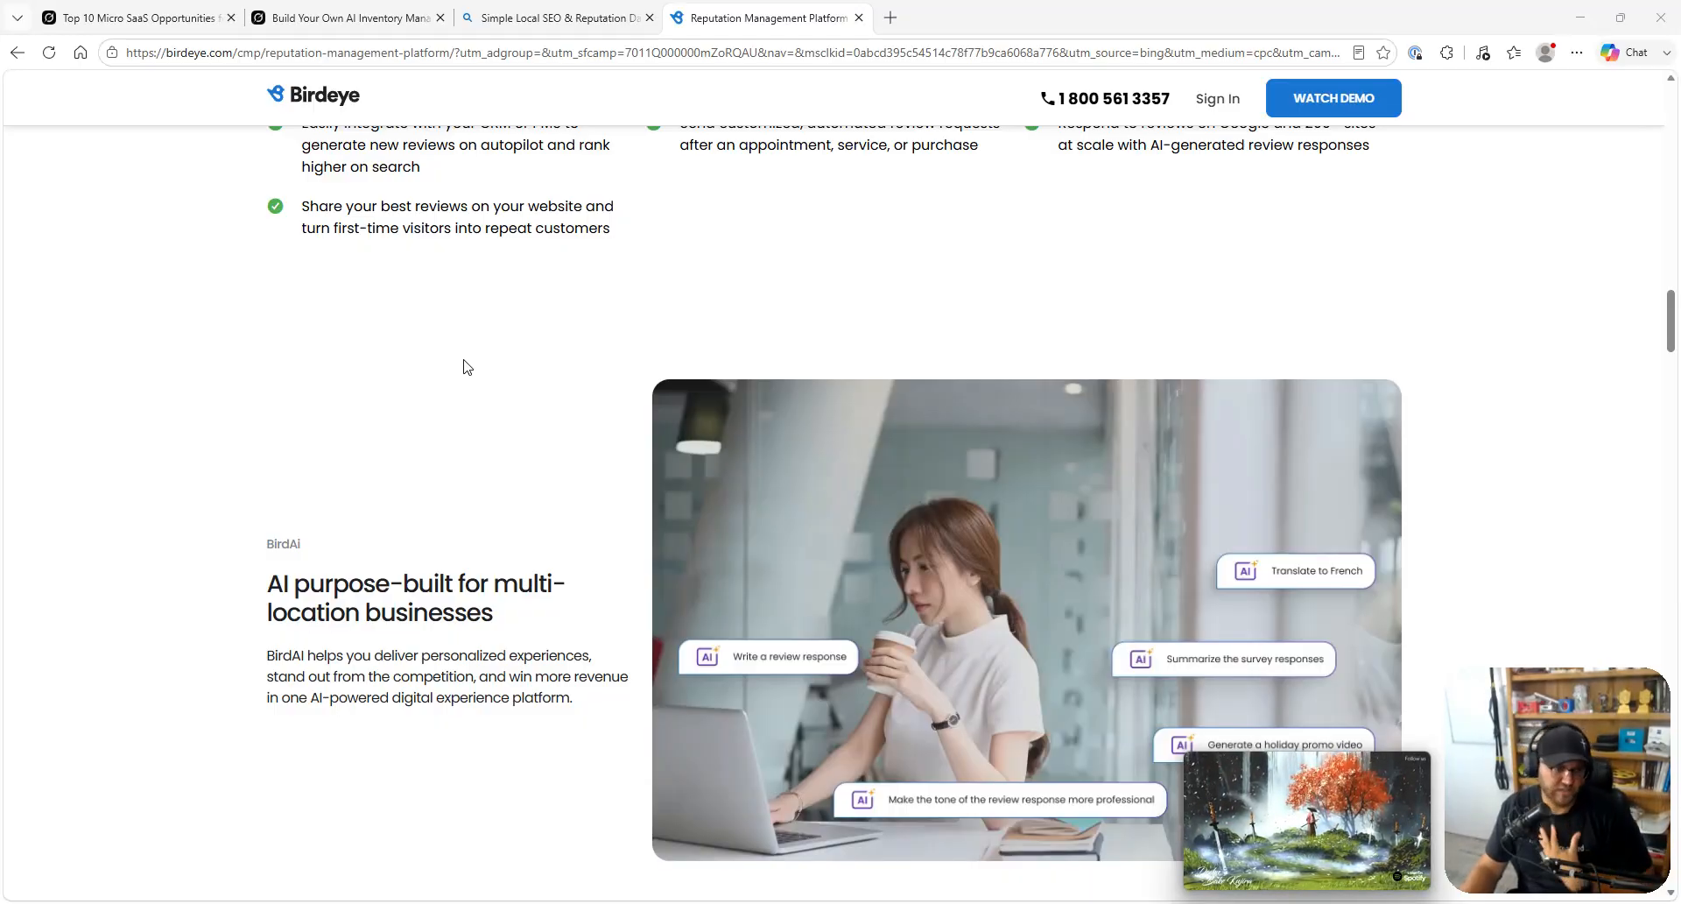
pyautogui.scroll(-5, 464, 366)
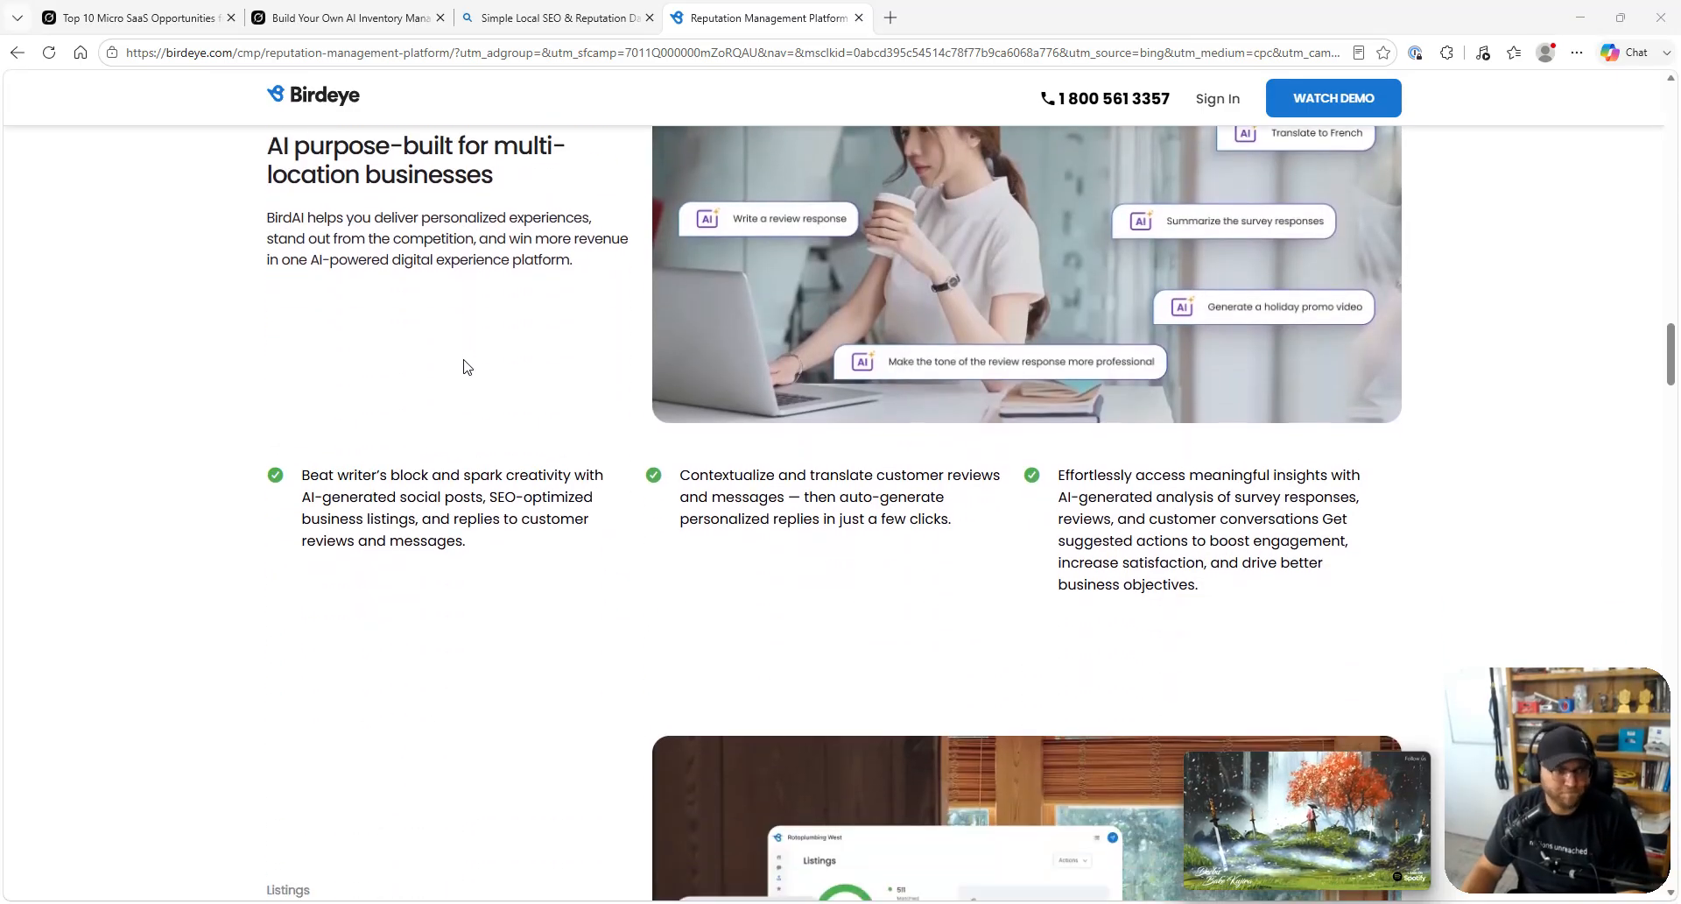
pyautogui.scroll(-5, 464, 366)
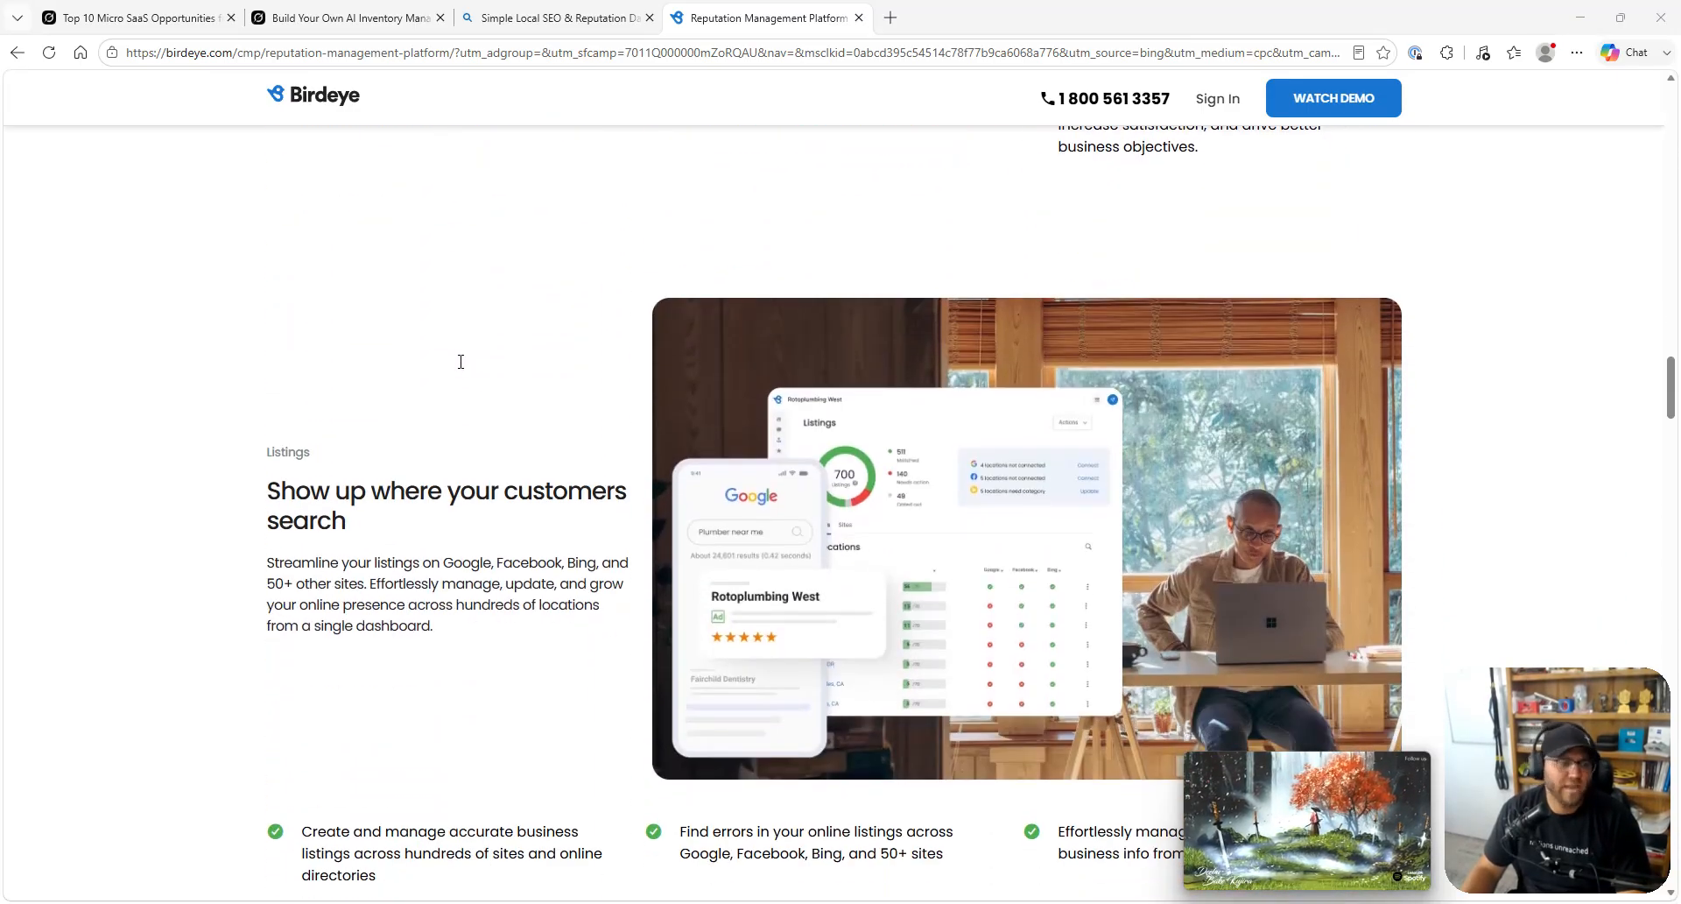
pyautogui.scroll(-9, 460, 362)
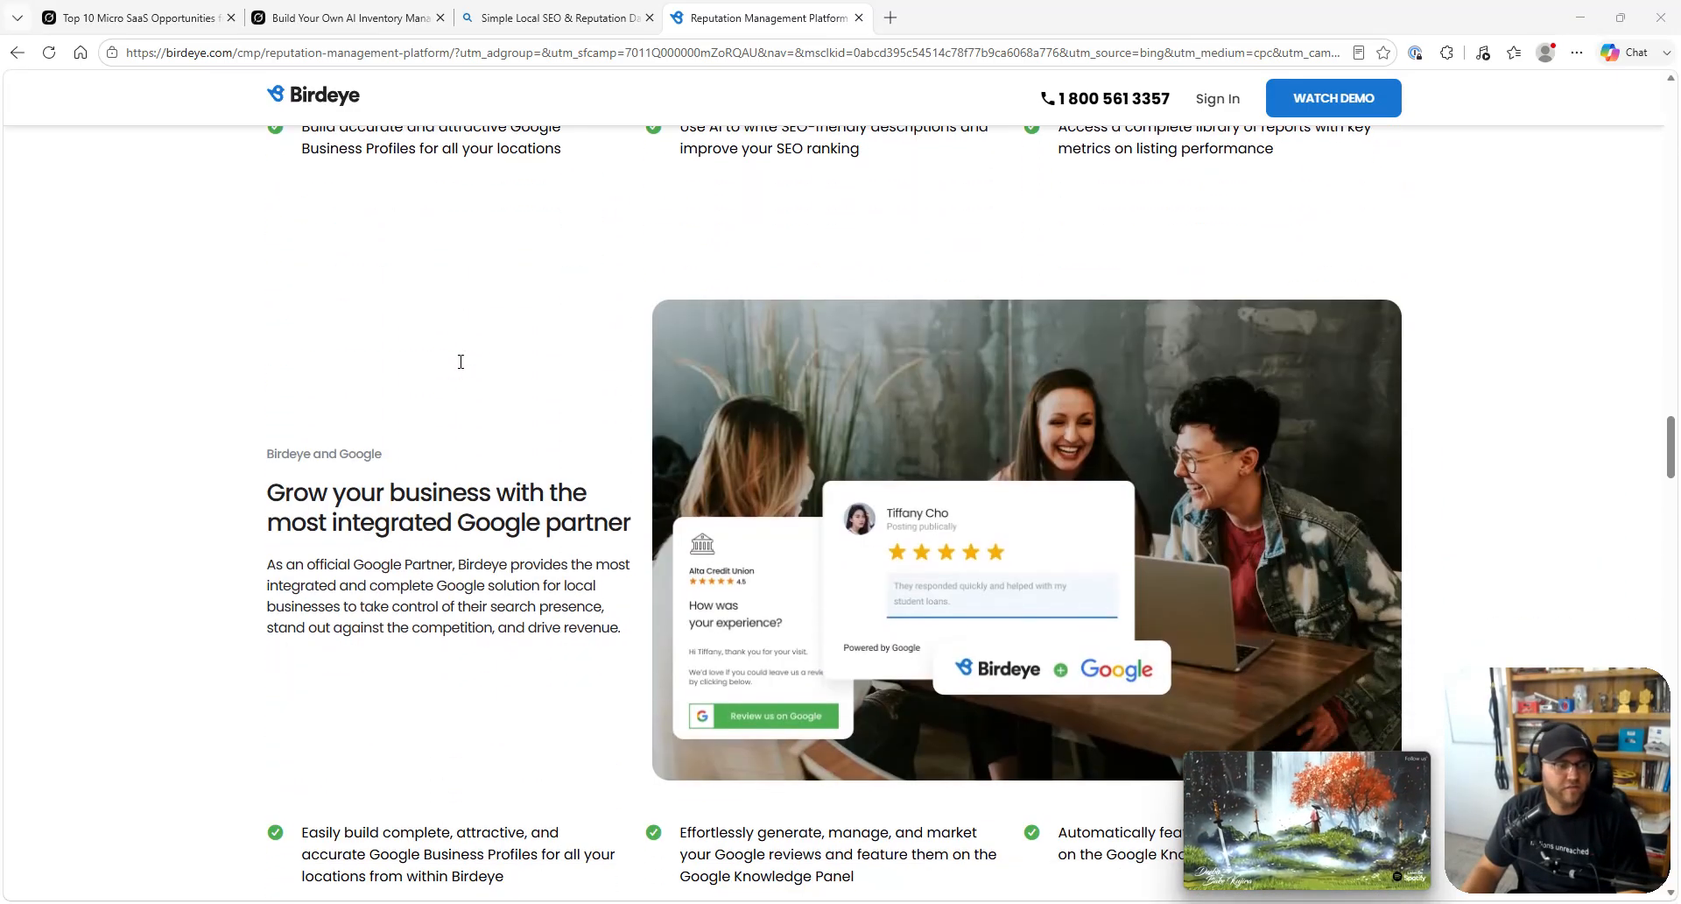
pyautogui.scroll(-2, 461, 362)
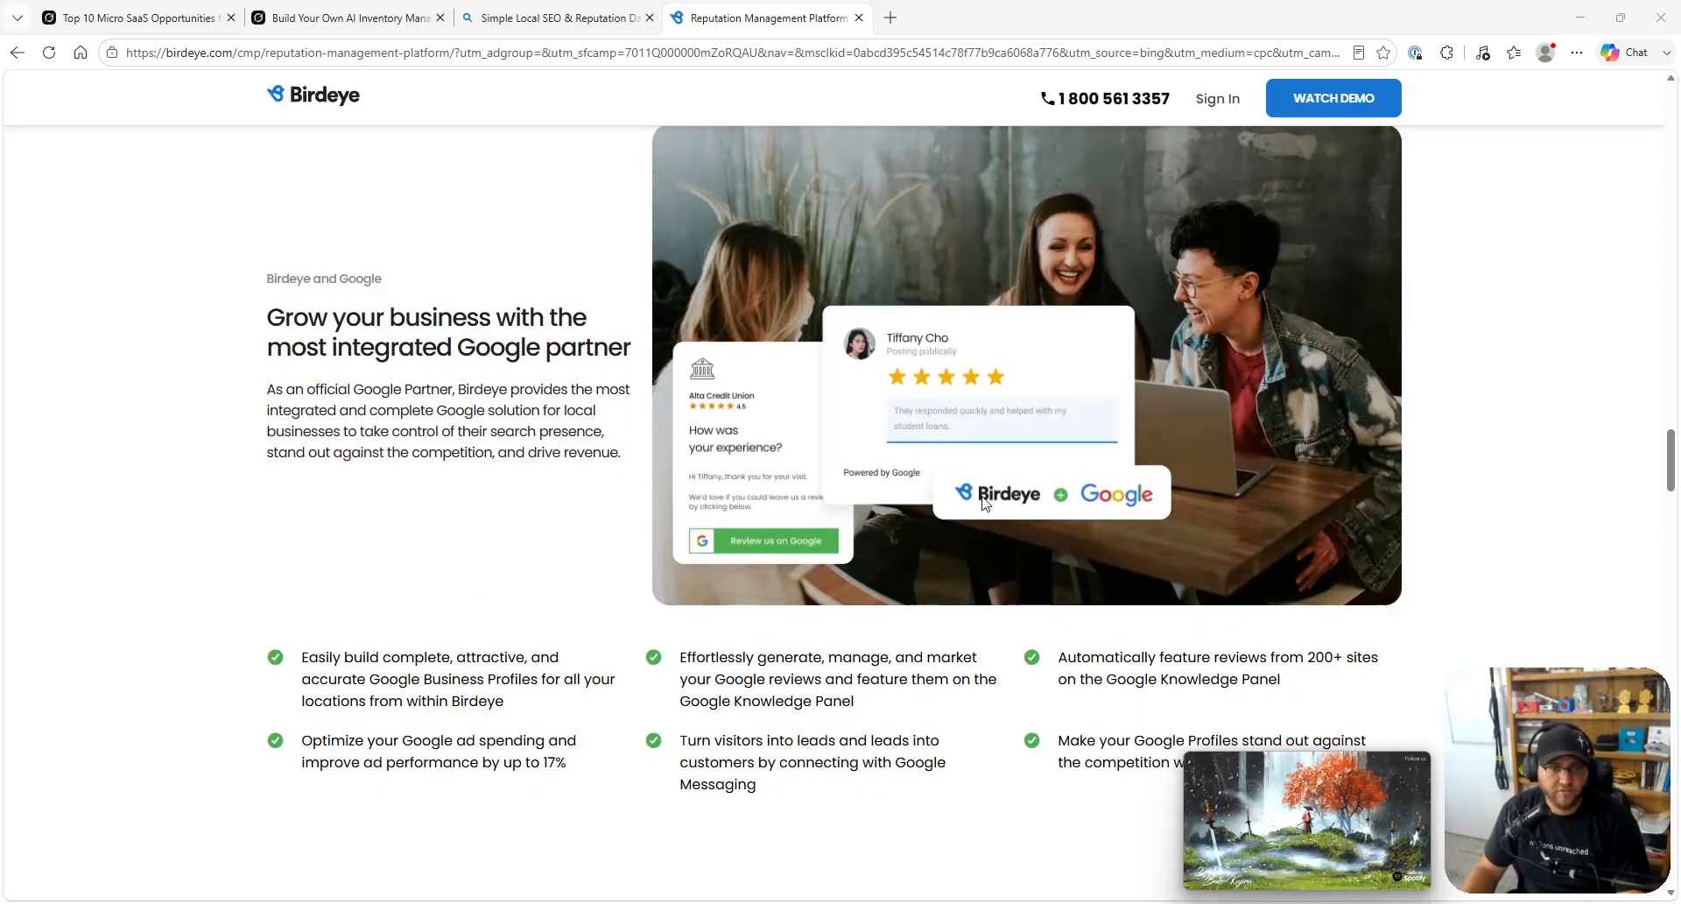
pyautogui.scroll(-1, 501, 461)
pyautogui.scroll(-8, 501, 460)
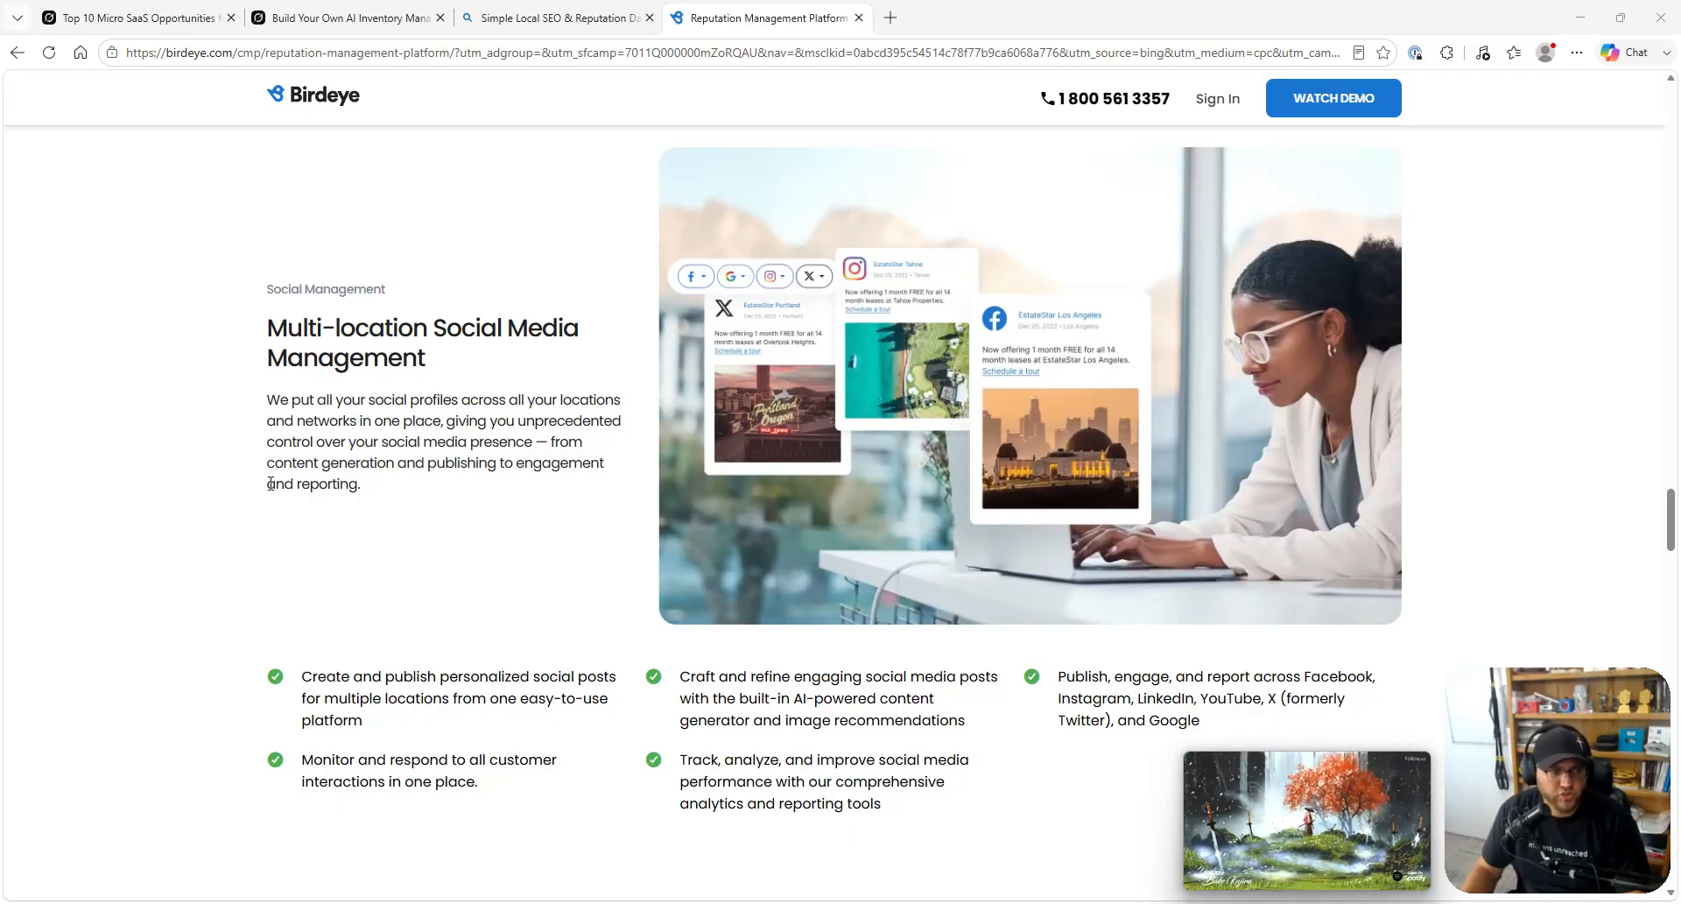
pyautogui.scroll(-3, 391, 256)
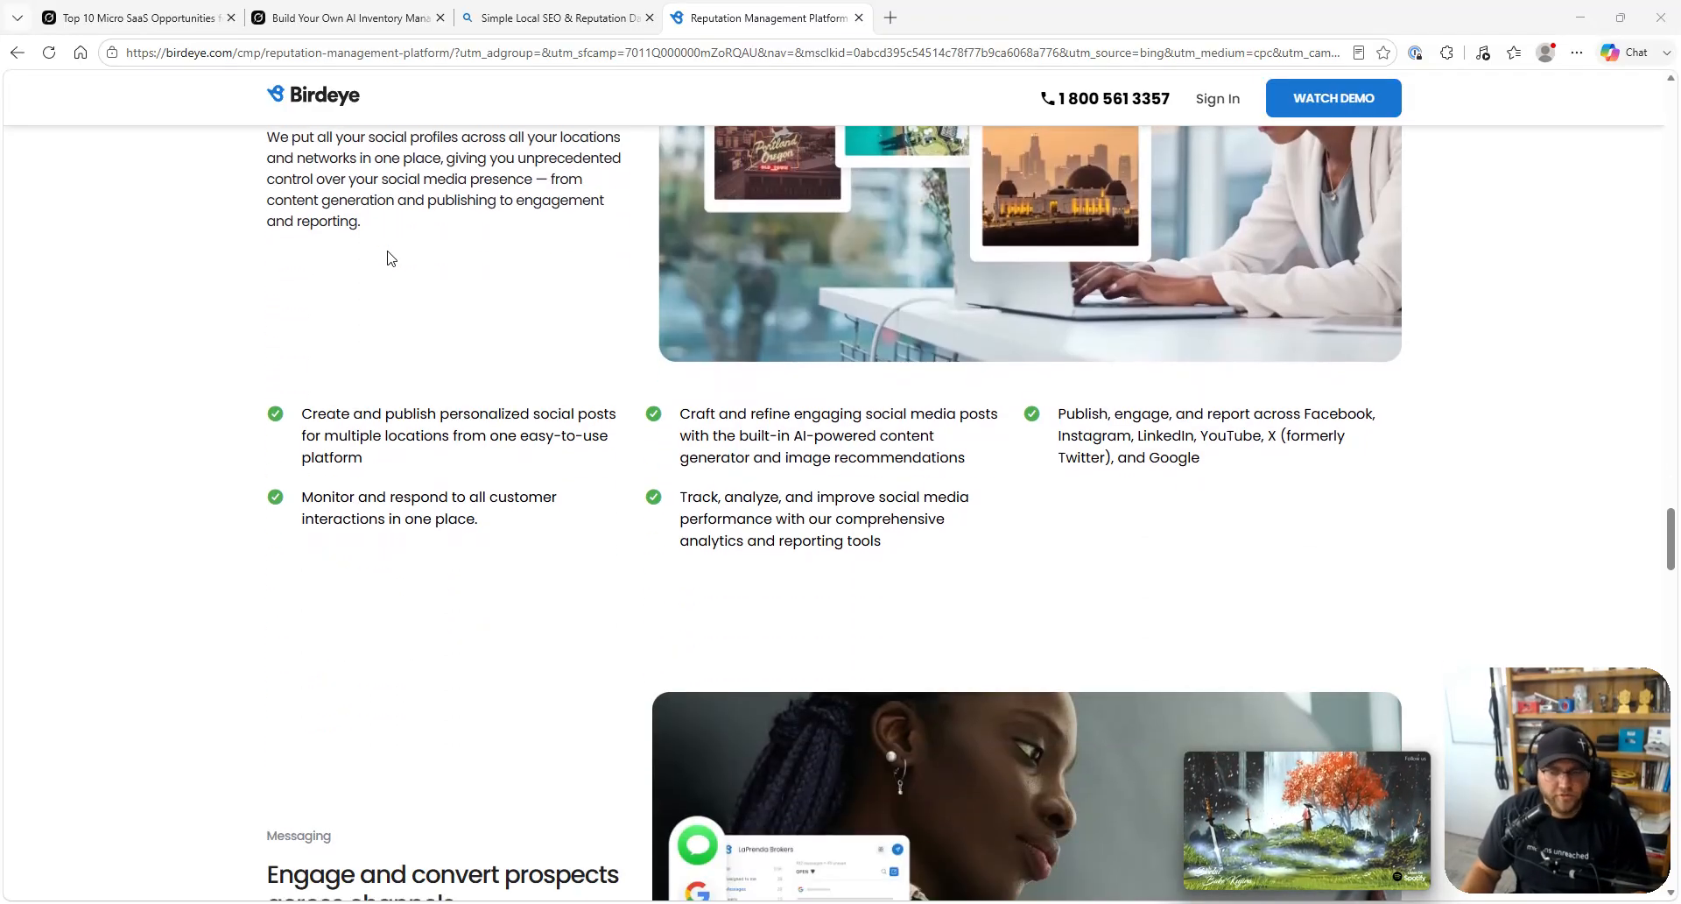
pyautogui.scroll(-5, 391, 256)
pyautogui.scroll(-4, 386, 254)
pyautogui.scroll(-4, 379, 386)
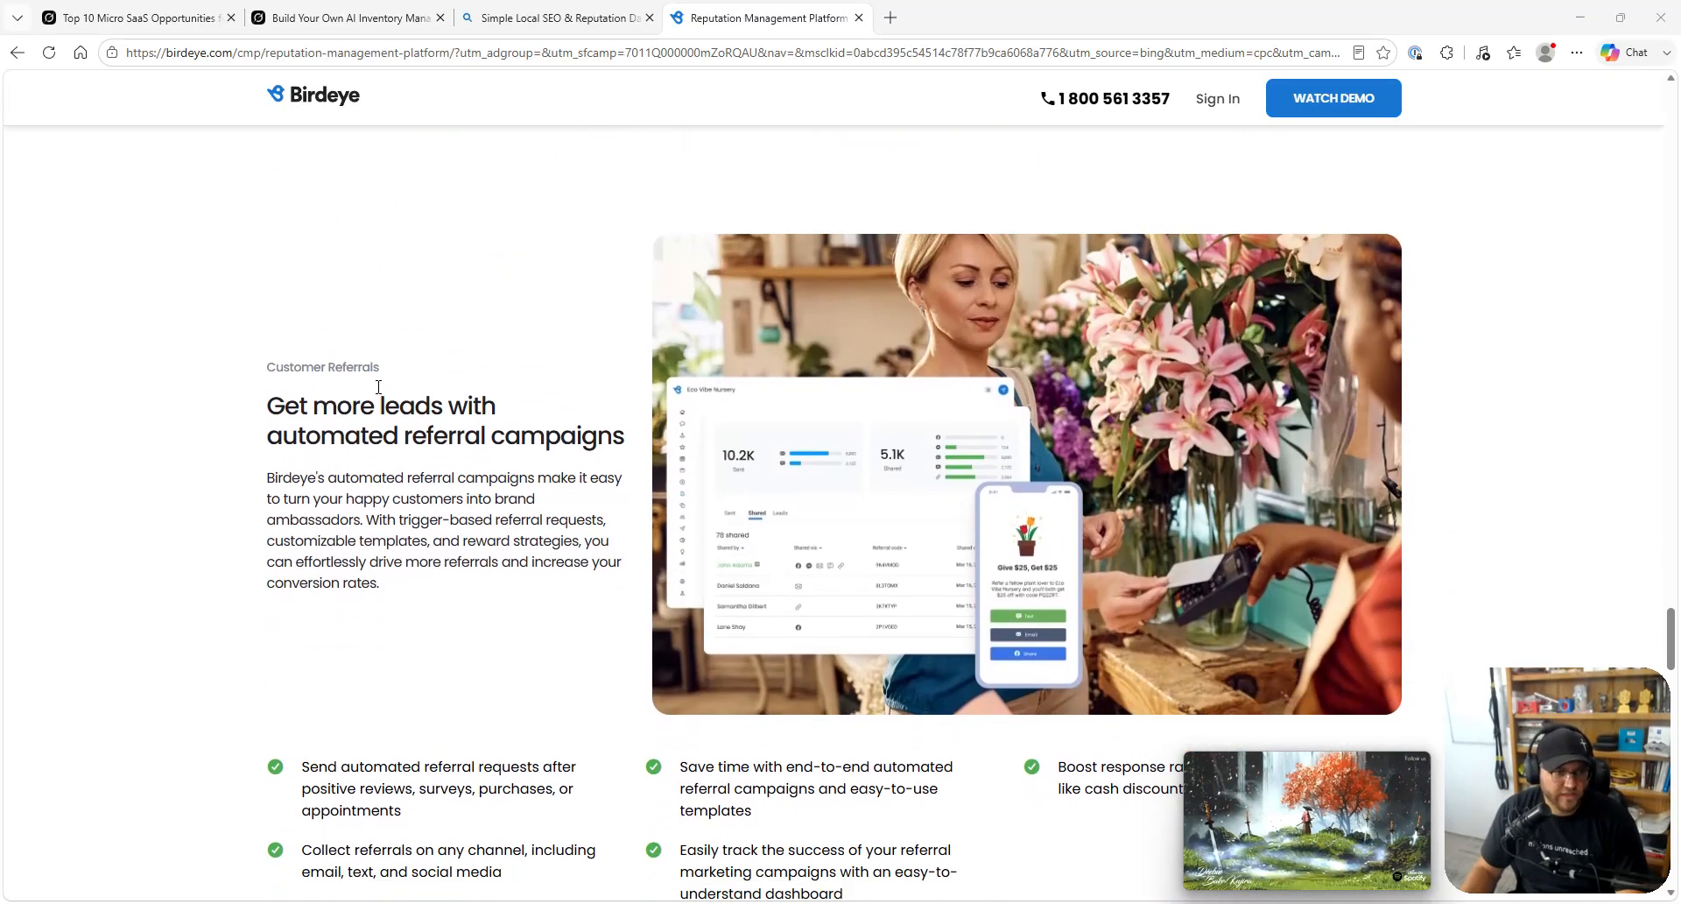
# - Return to the search results and open Moz's "All-In-One Local SEO Toolkit" result
pyautogui.click(17, 52)
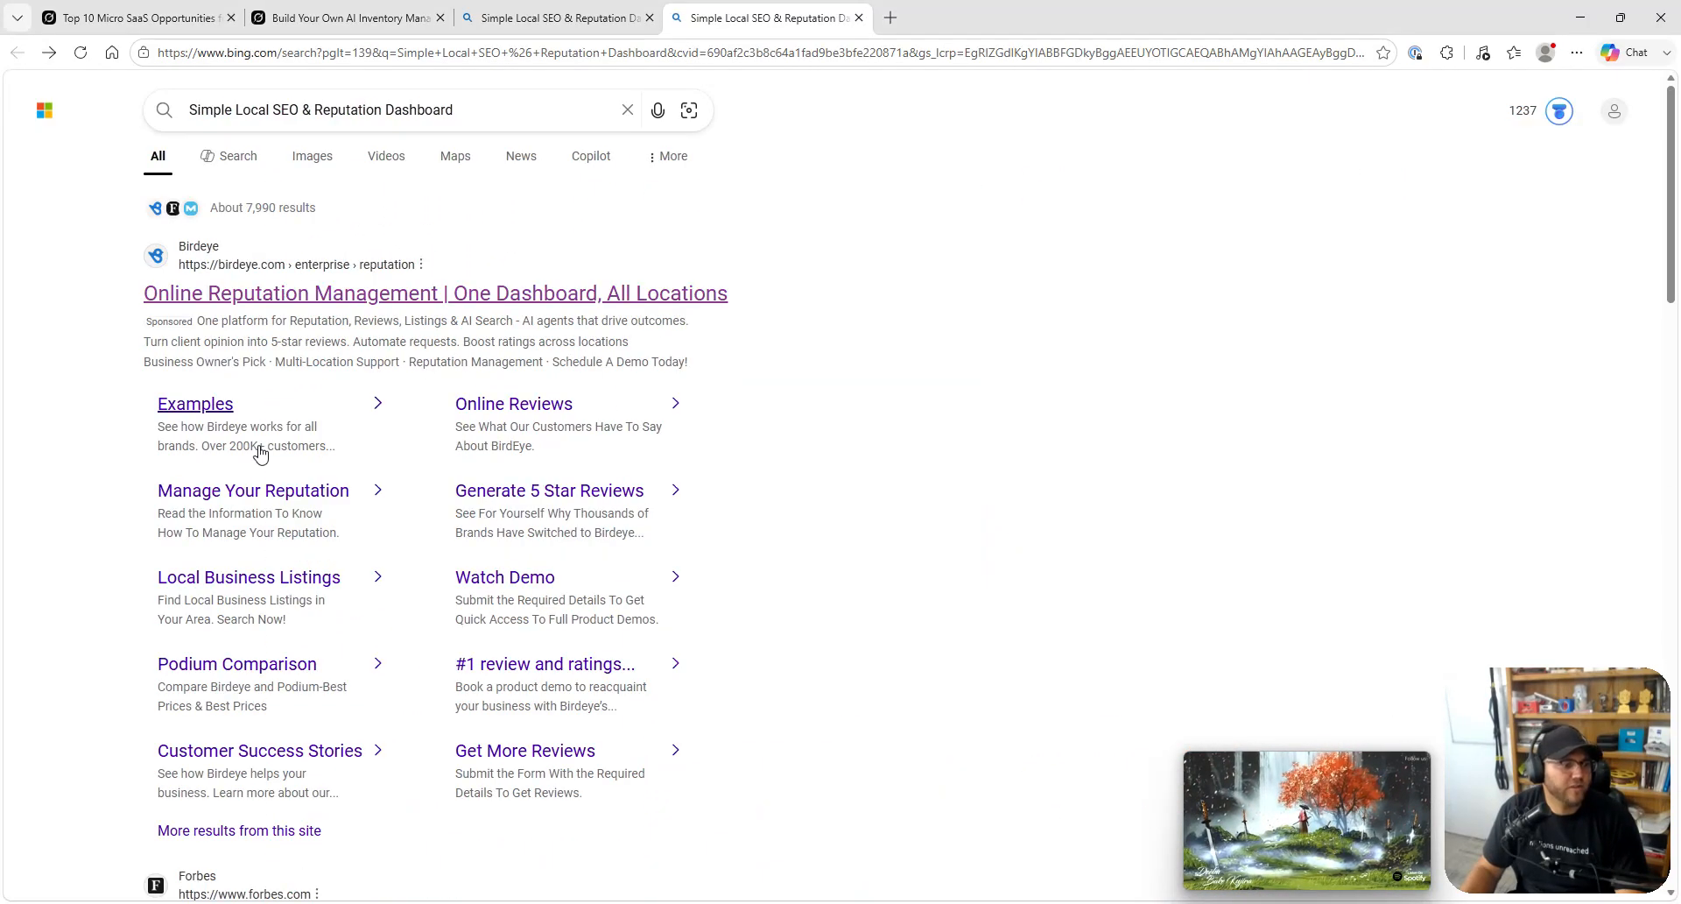
pyautogui.scroll(-5, 259, 452)
pyautogui.scroll(-1, 316, 405)
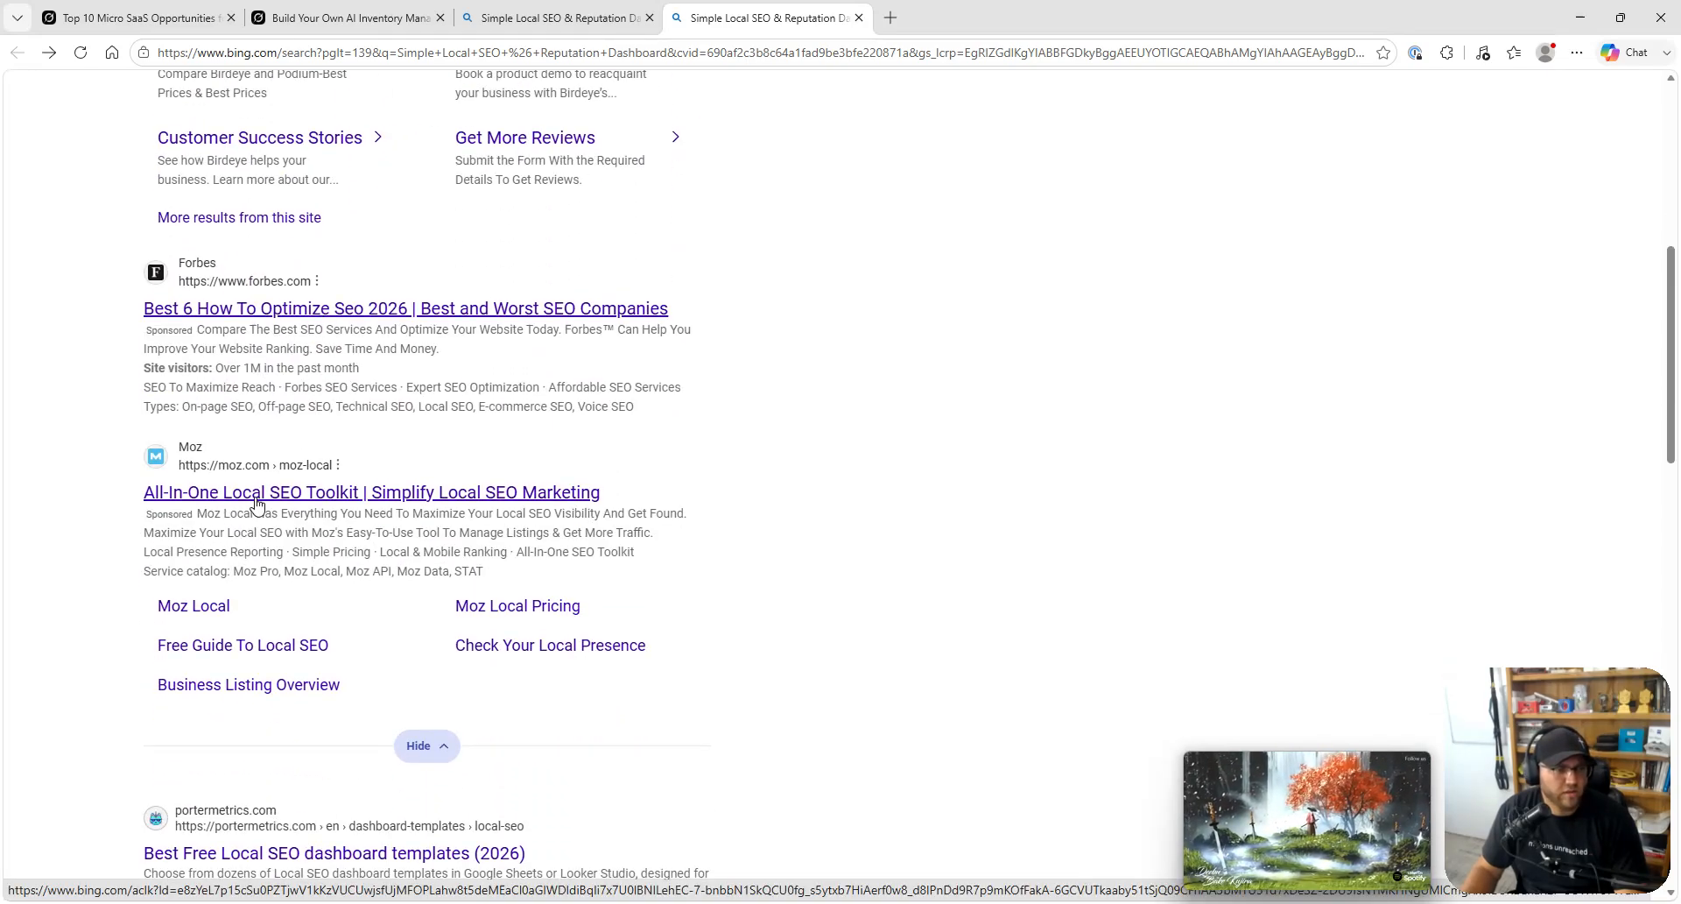
pyautogui.click(256, 497)
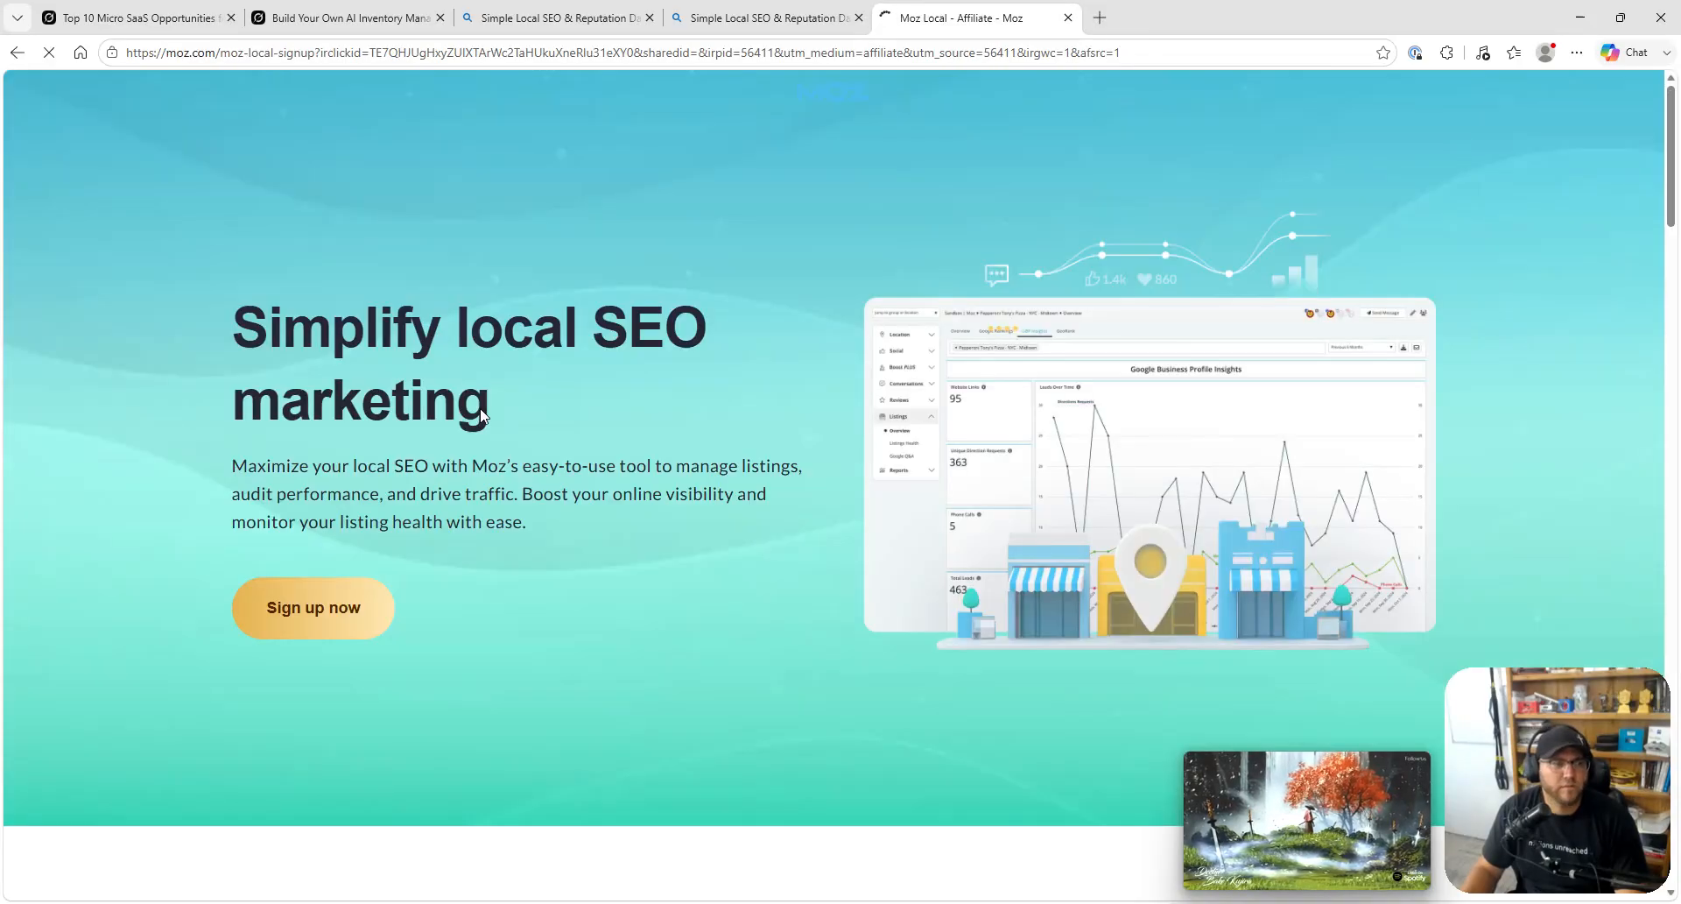
# - Check the Moz Local yearly pricing plans and accept the site's cookies
pyautogui.scroll(-5, 574, 495)
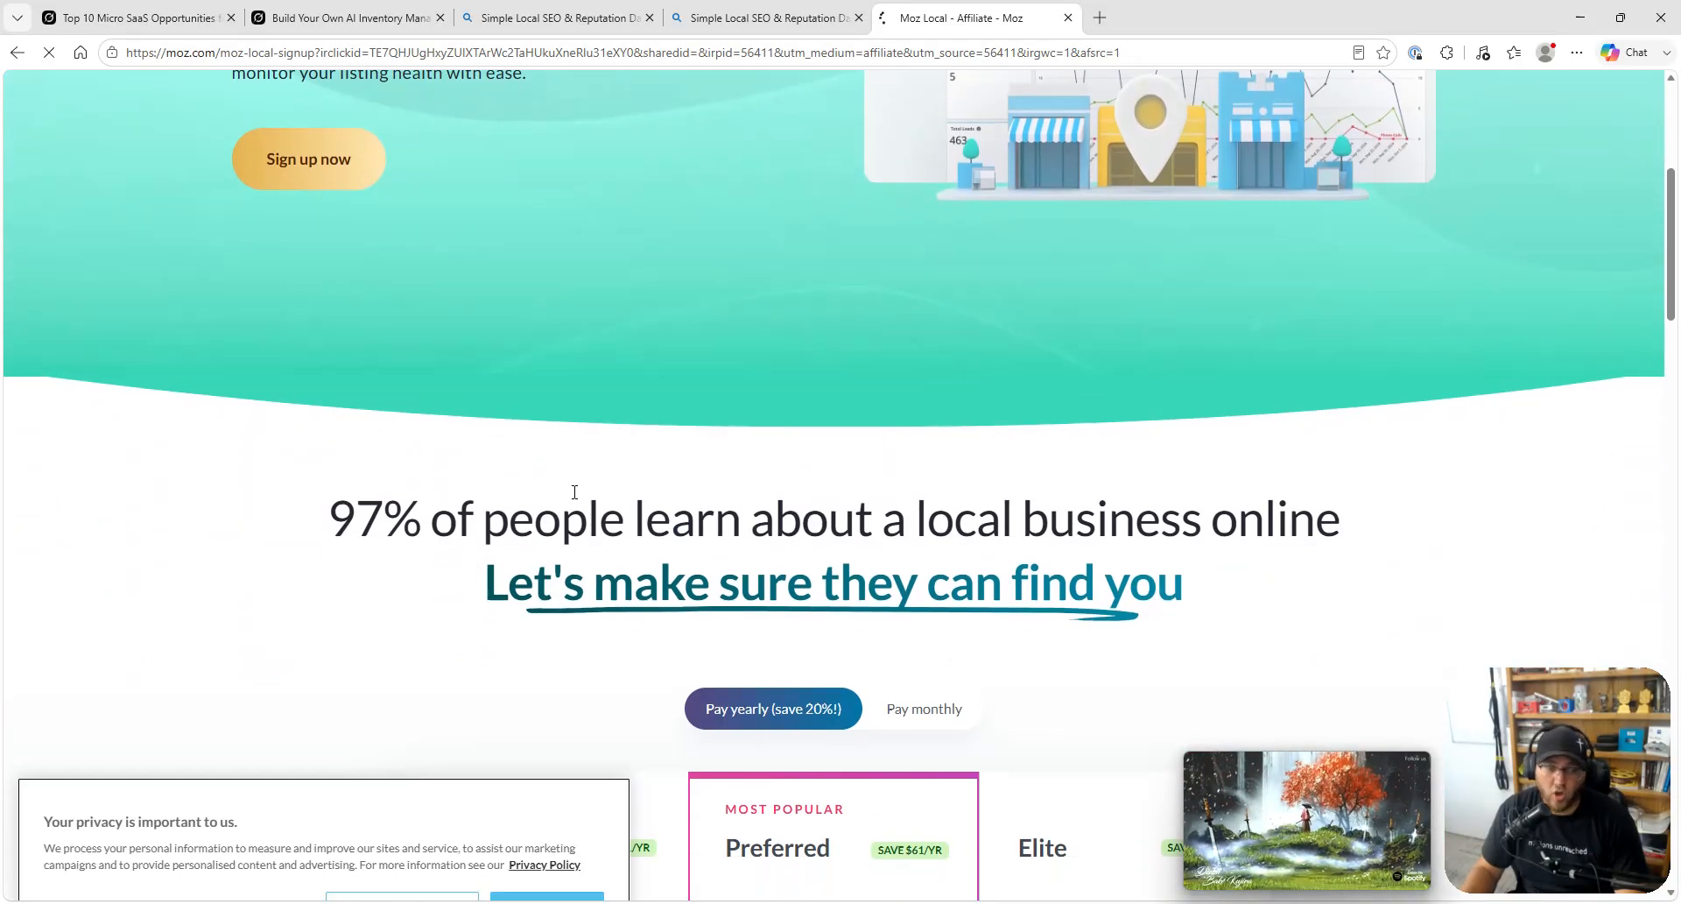
pyautogui.scroll(-5, 573, 498)
pyautogui.scroll(-2, 232, 442)
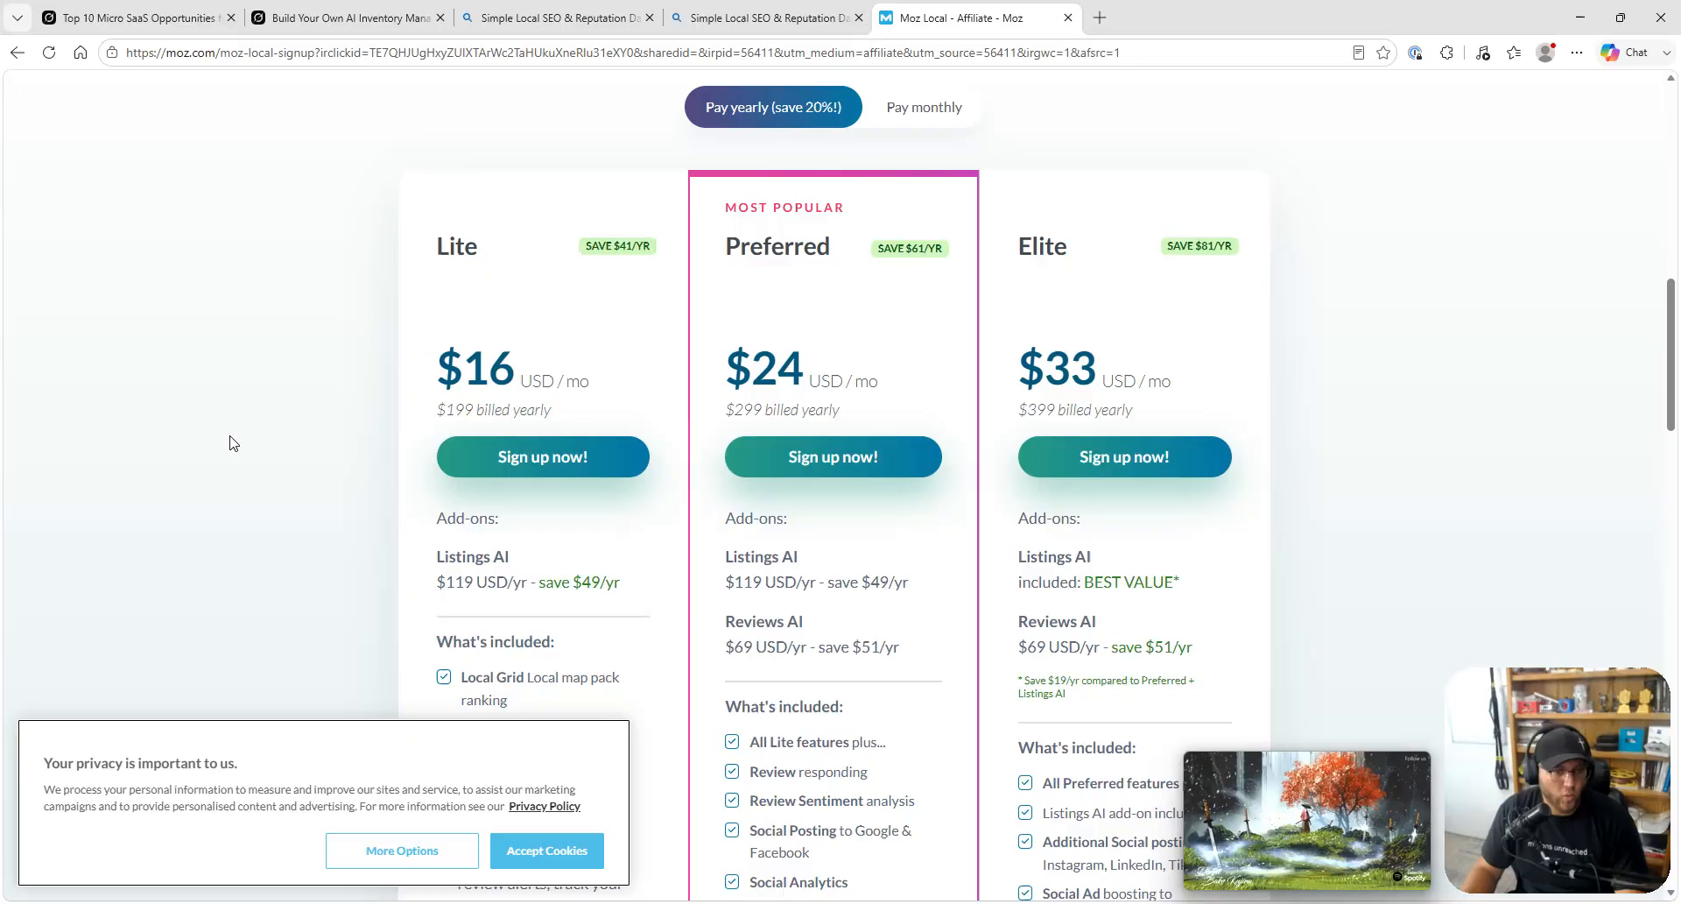
pyautogui.scroll(-2, 294, 480)
pyautogui.click(542, 849)
# - Read the "What can you do with Moz Local?" feature descriptions below the pricing plans
pyautogui.scroll(-9, 300, 529)
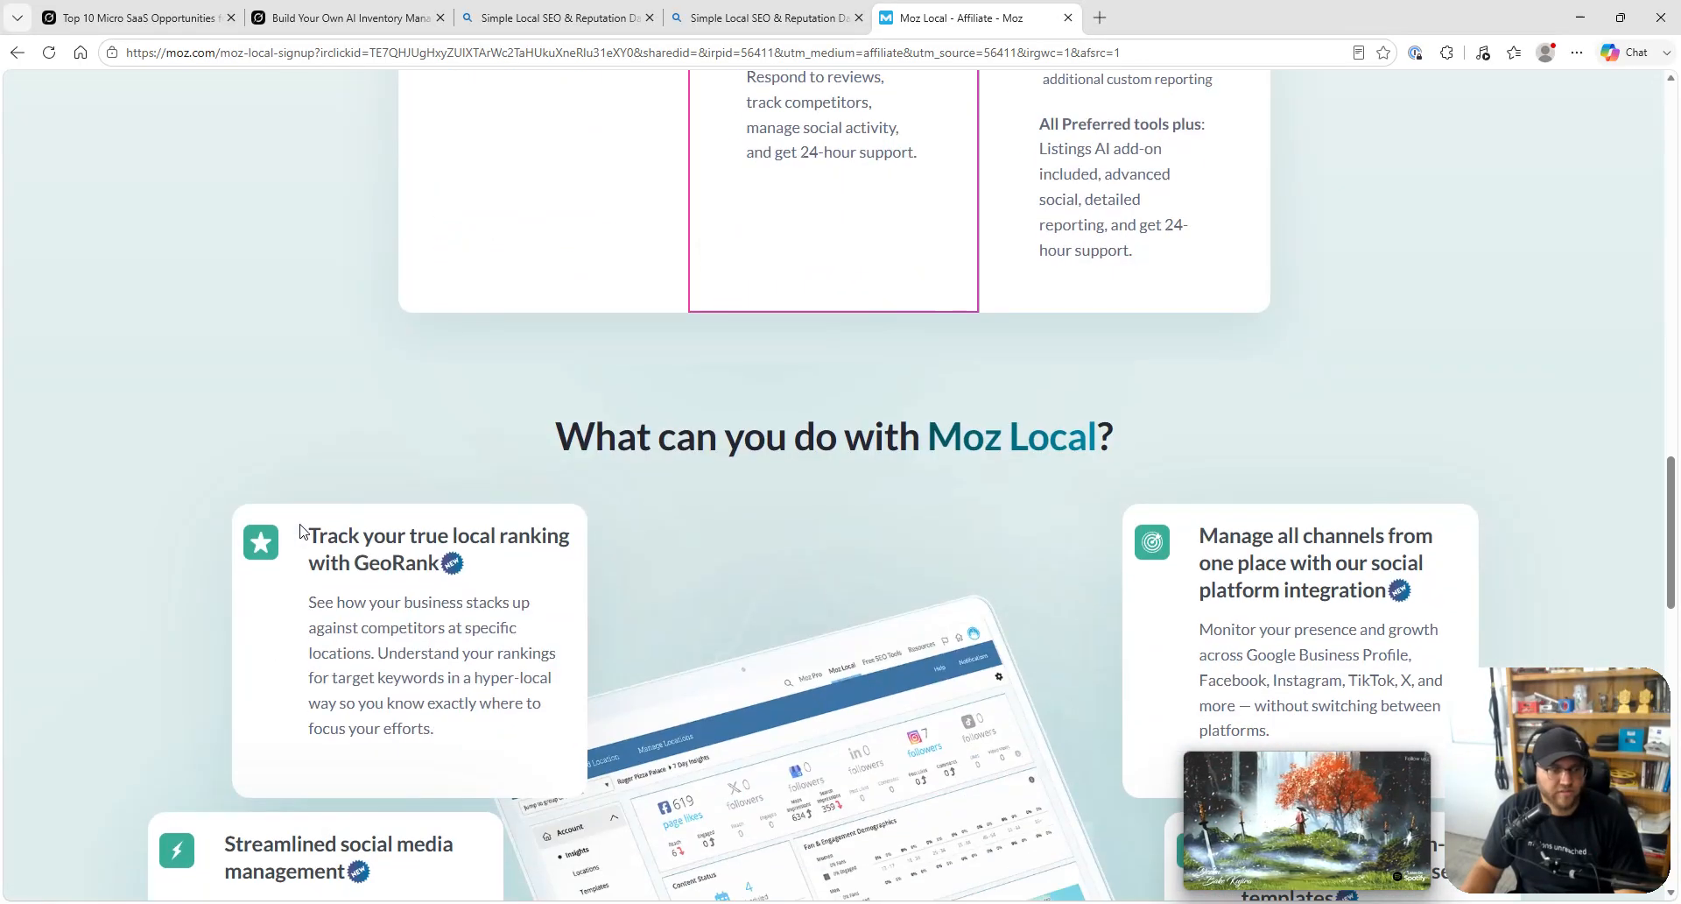
pyautogui.scroll(-3, 300, 529)
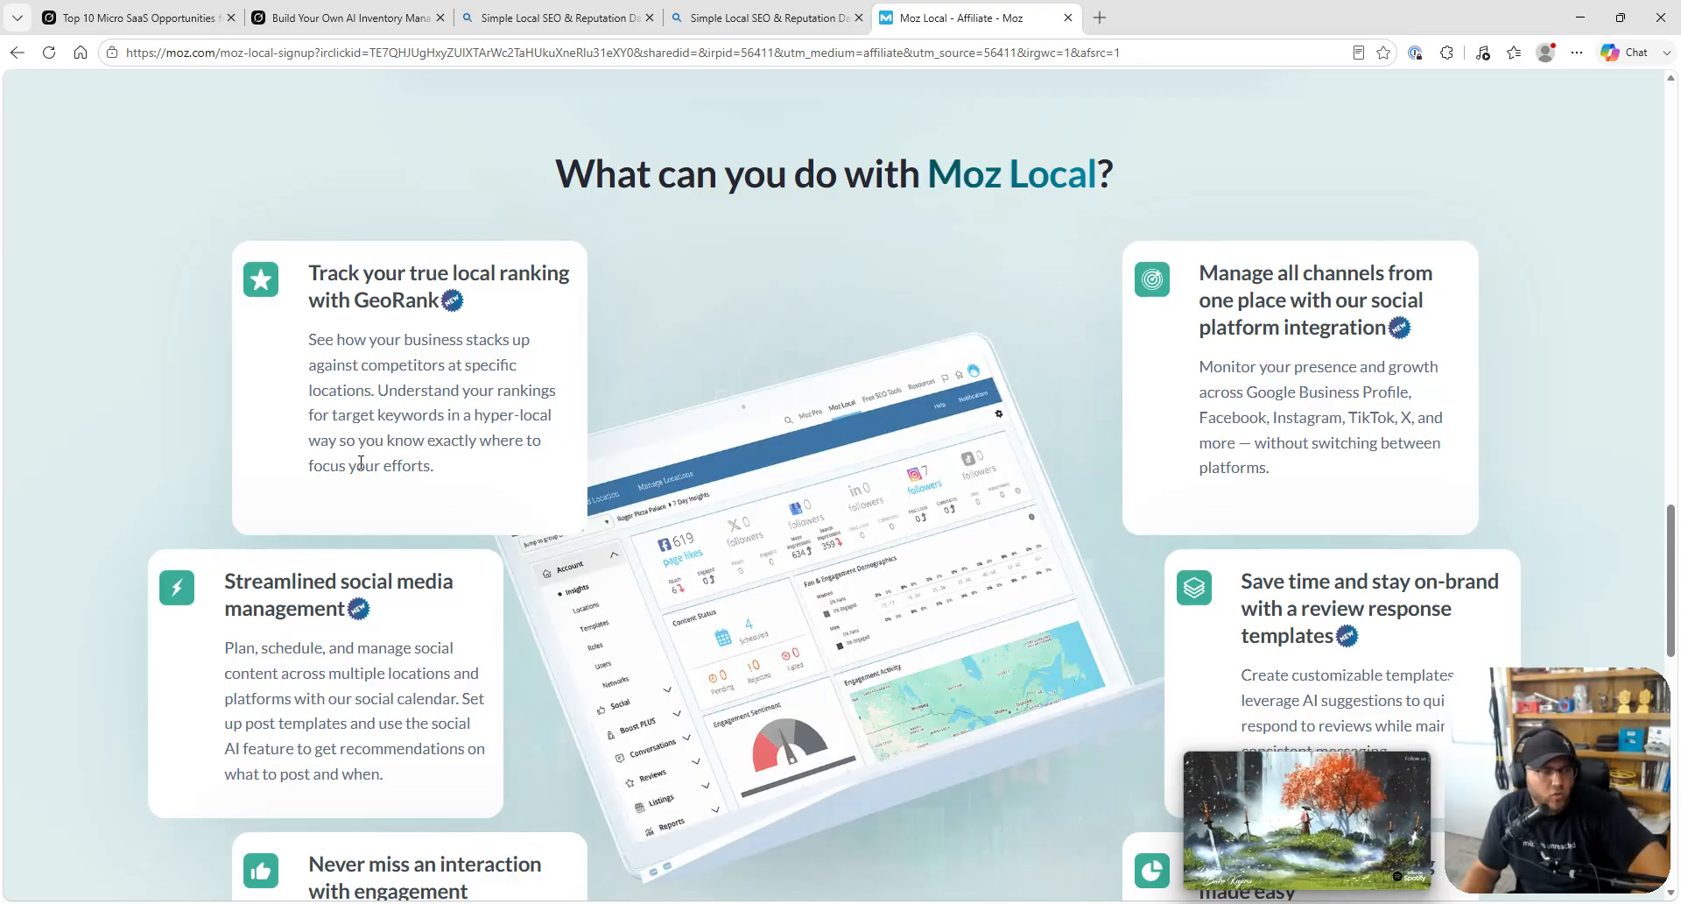
pyautogui.scroll(-1, 450, 470)
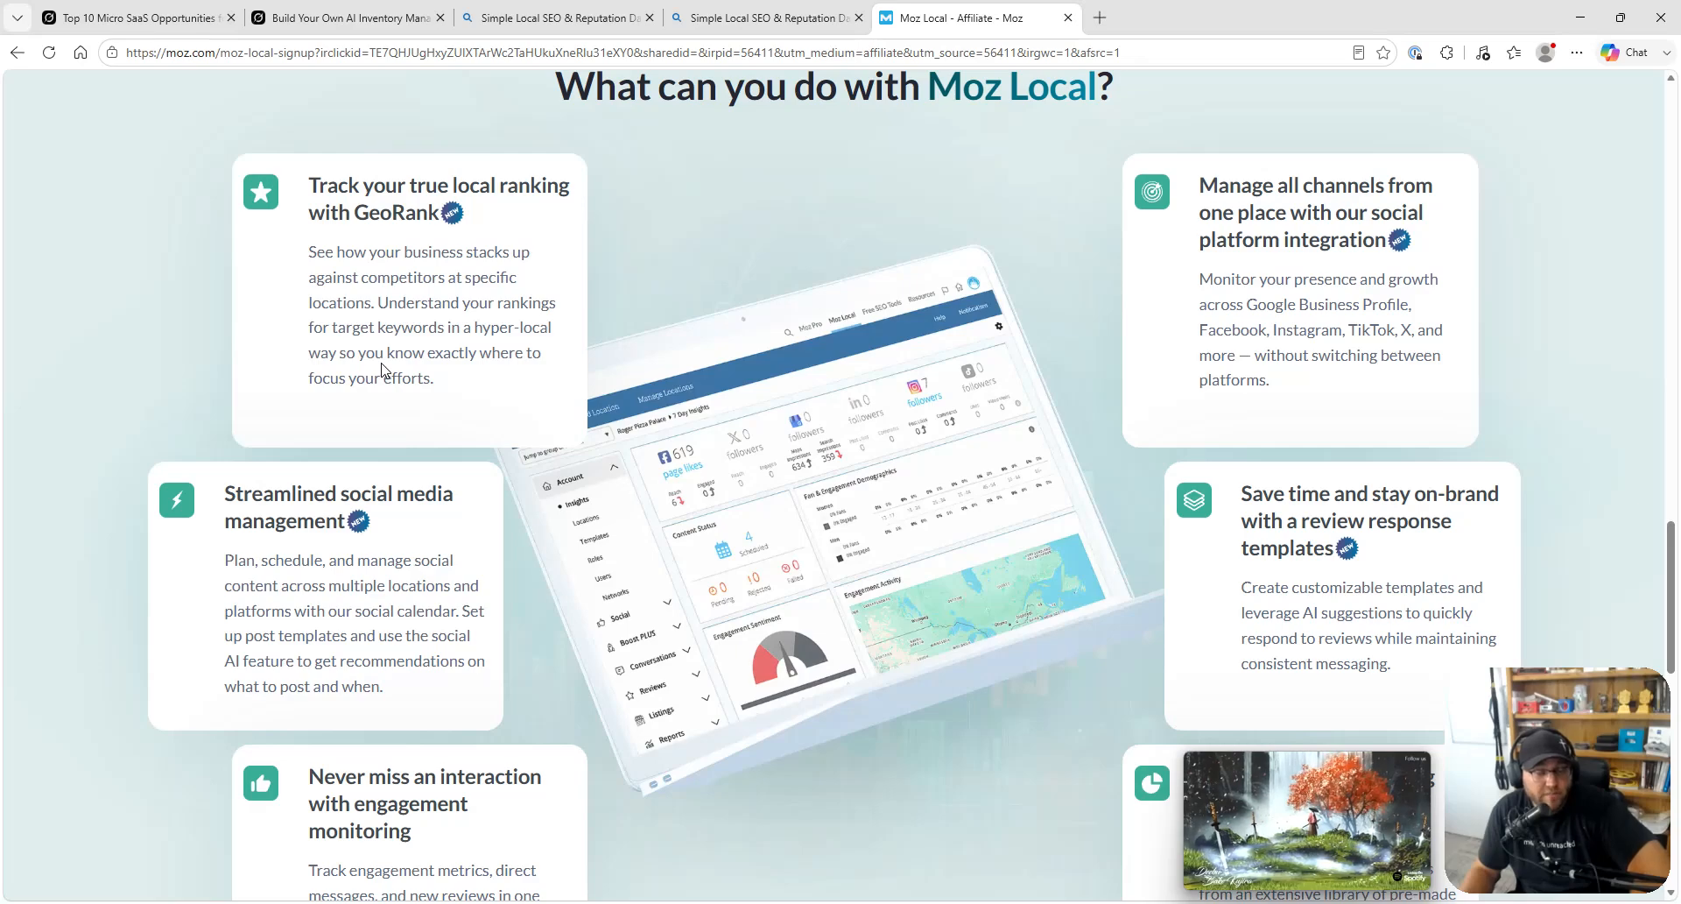
pyautogui.scroll(-3, 382, 357)
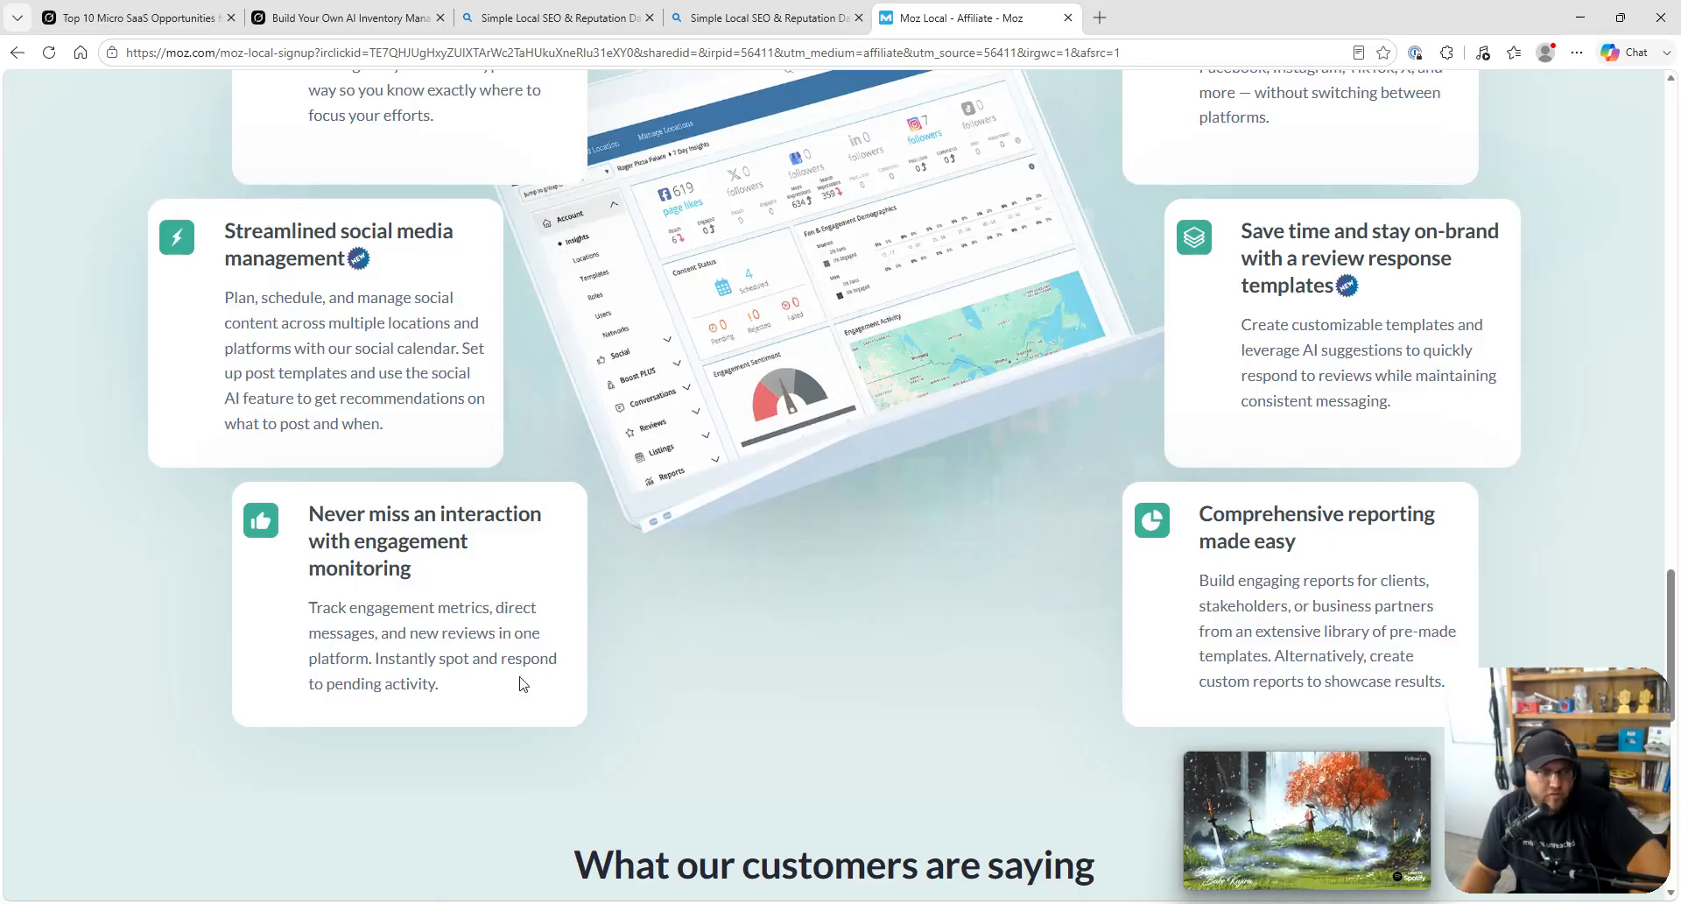
# - Read the remaining Moz Local engagement and reporting features, the customer testimonials and the closing section, then return to the page's beginning
pyautogui.scroll(-1, 480, 686)
pyautogui.scroll(-1, 1267, 455)
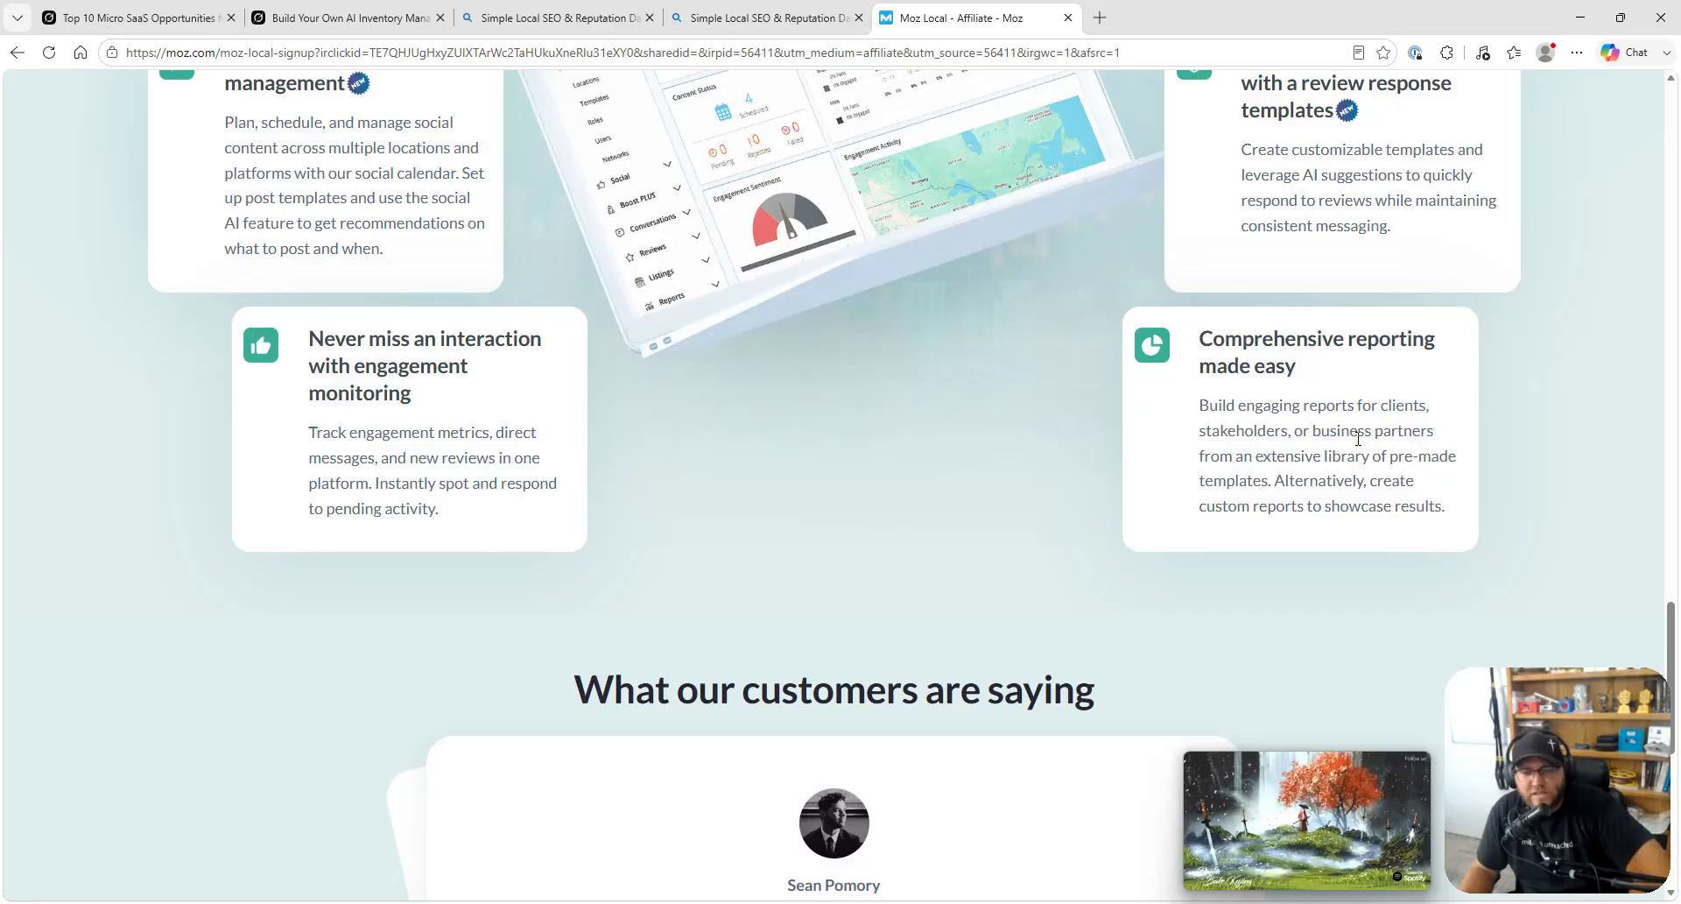
pyautogui.scroll(-4, 1384, 447)
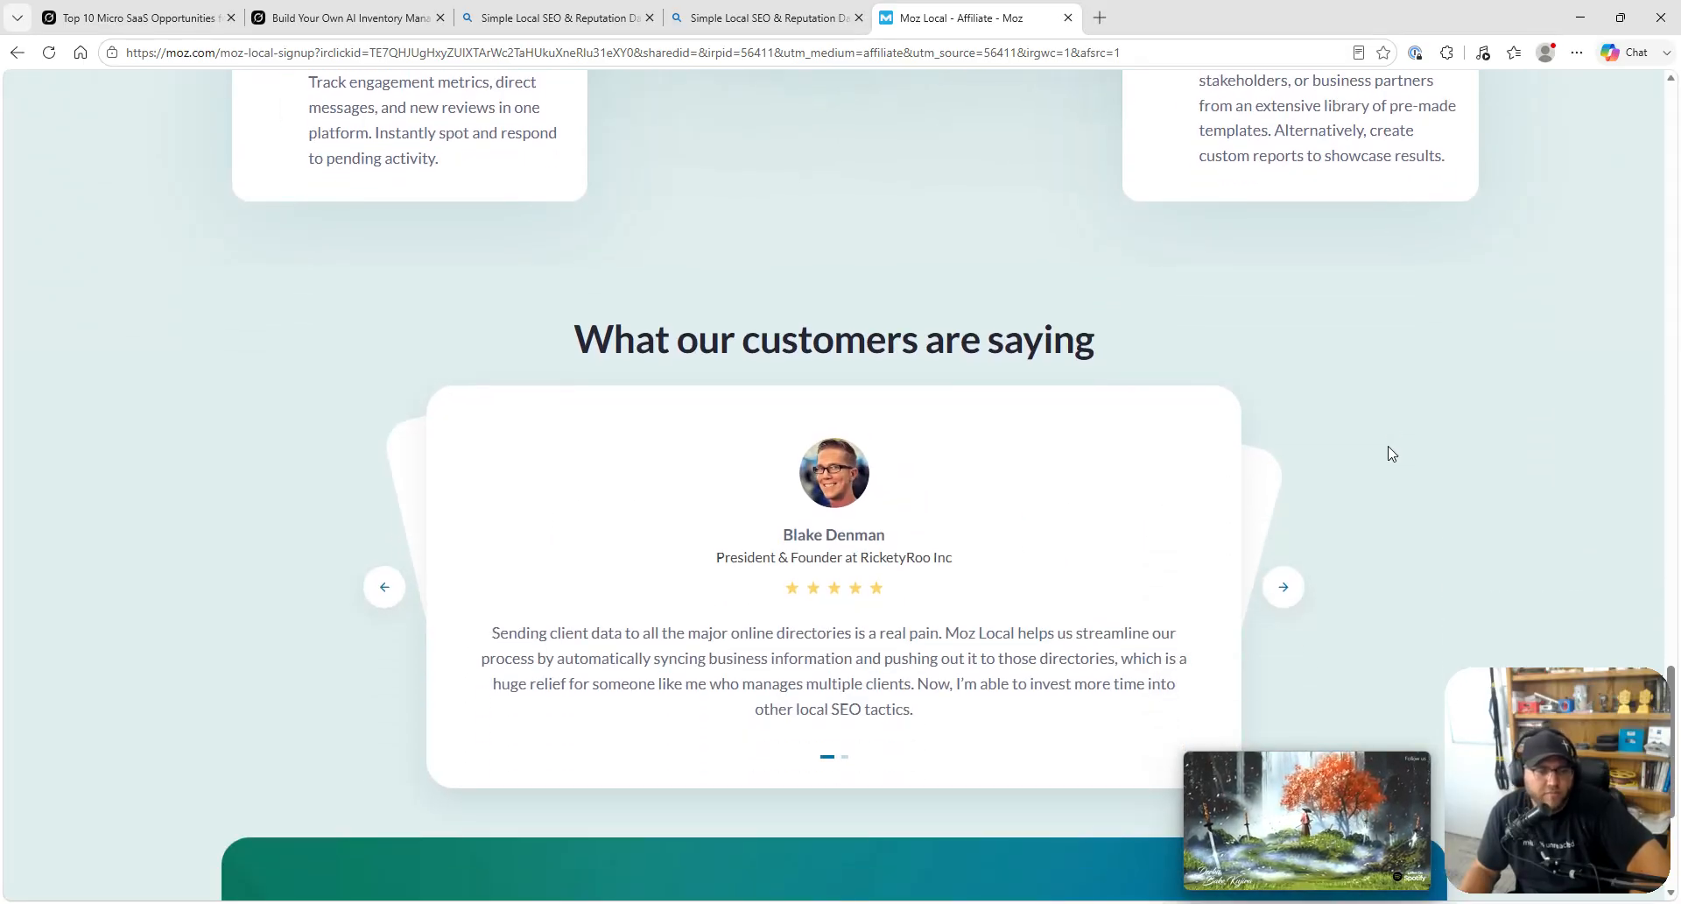
pyautogui.scroll(-1, 1390, 454)
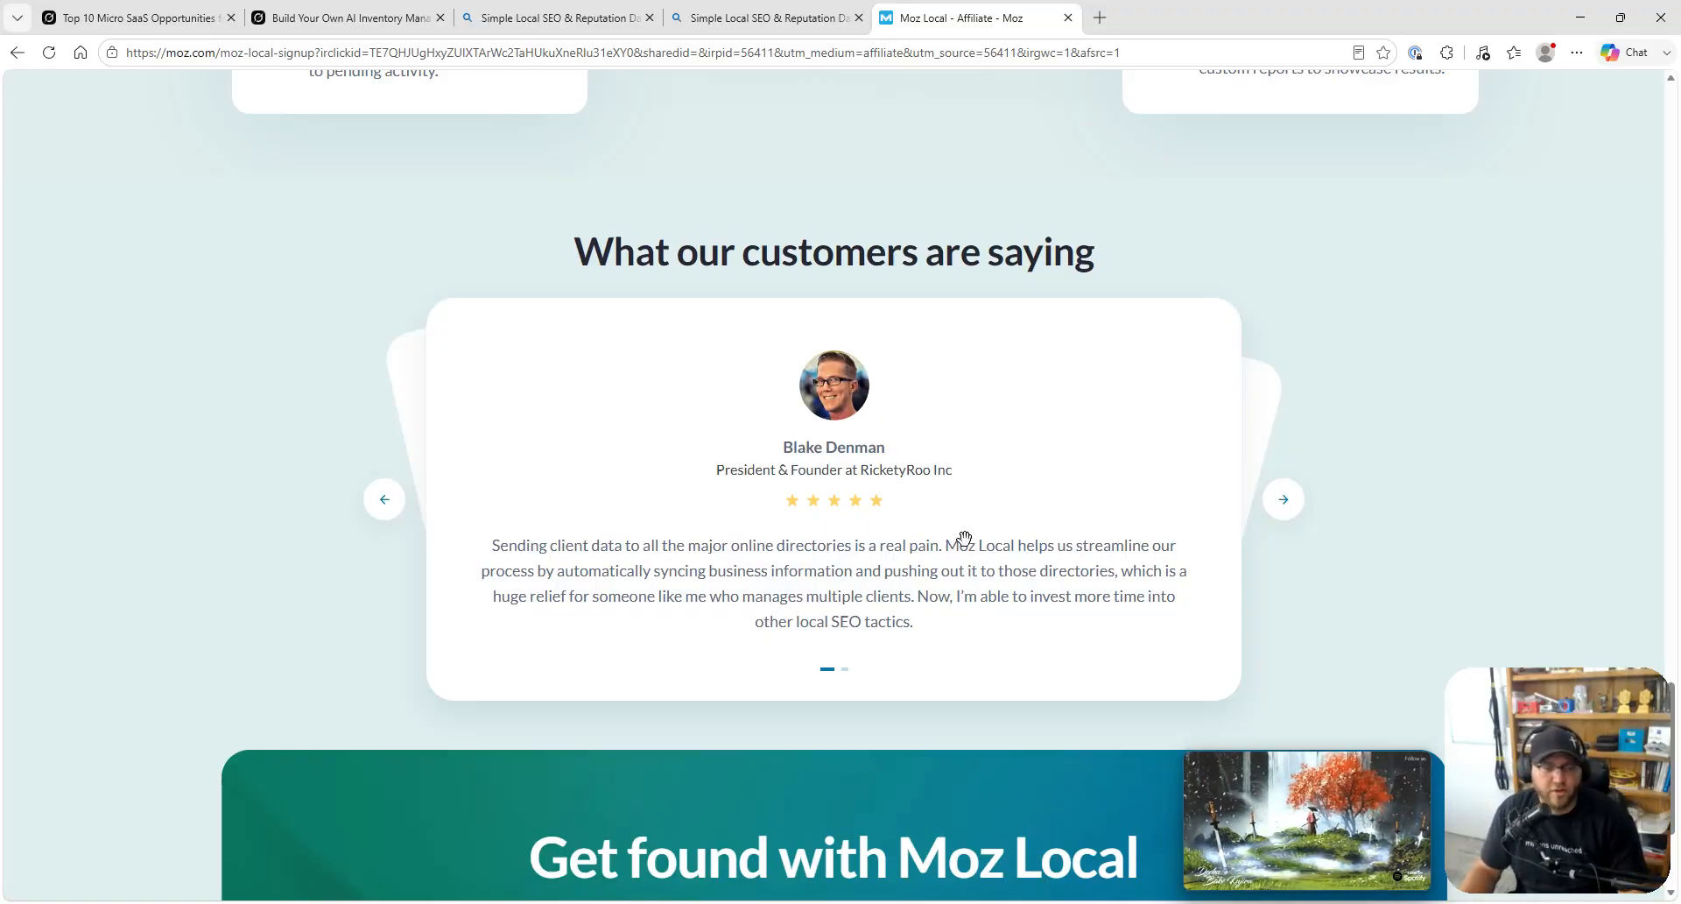
pyautogui.scroll(-2, 965, 543)
pyautogui.scroll(-1, 965, 545)
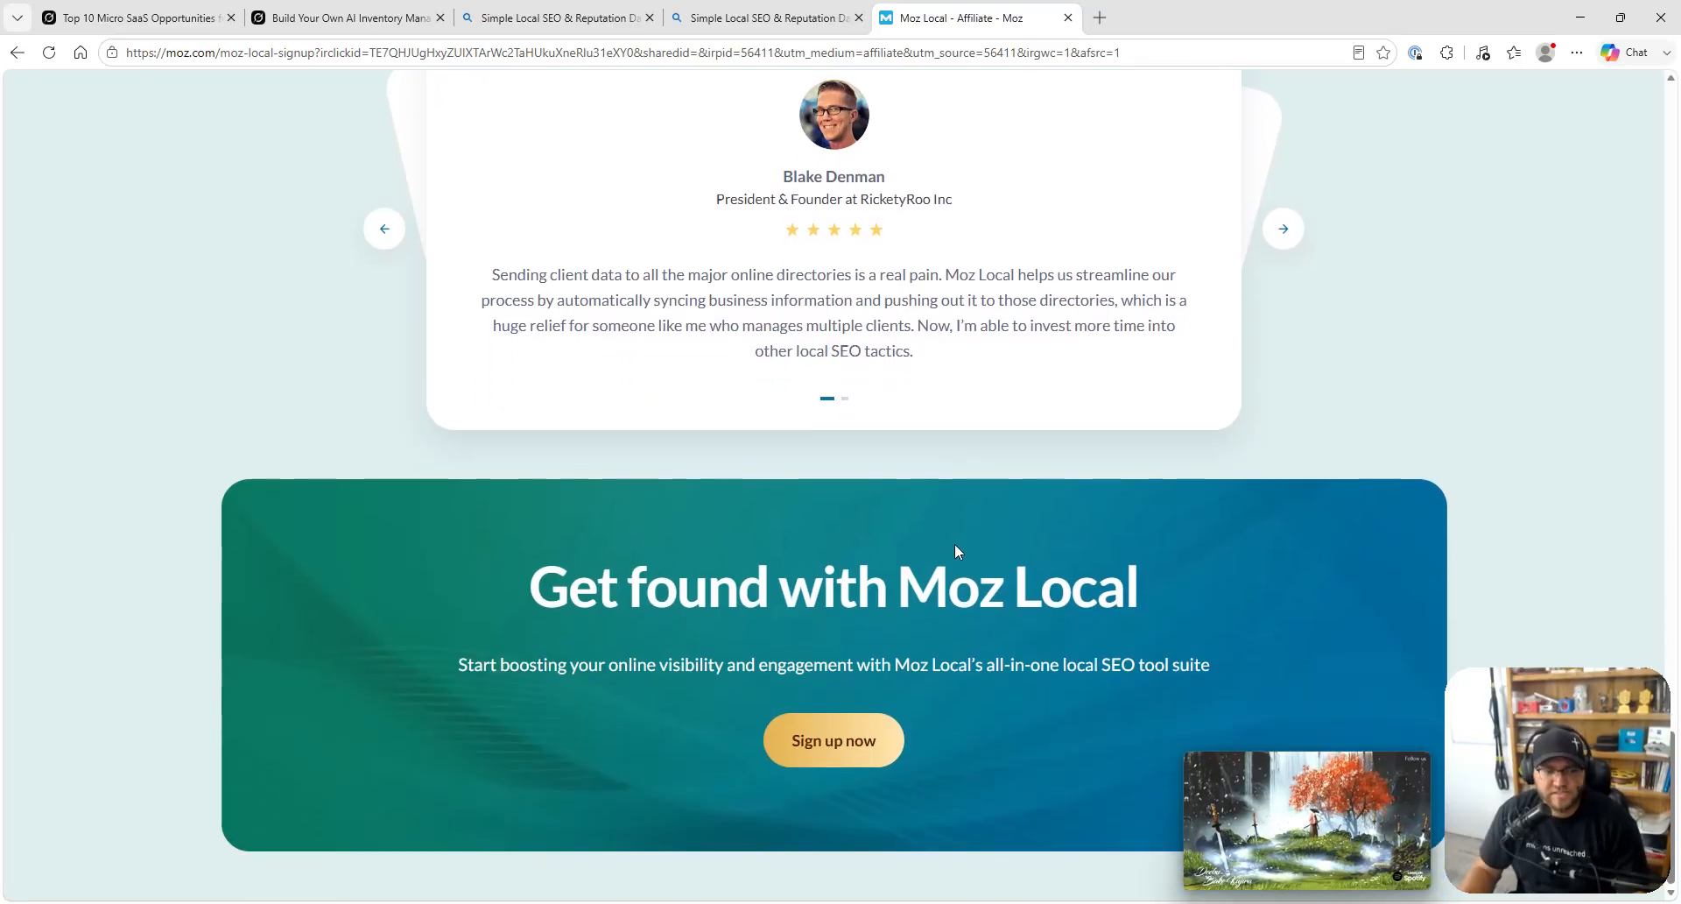
pyautogui.click(1284, 228)
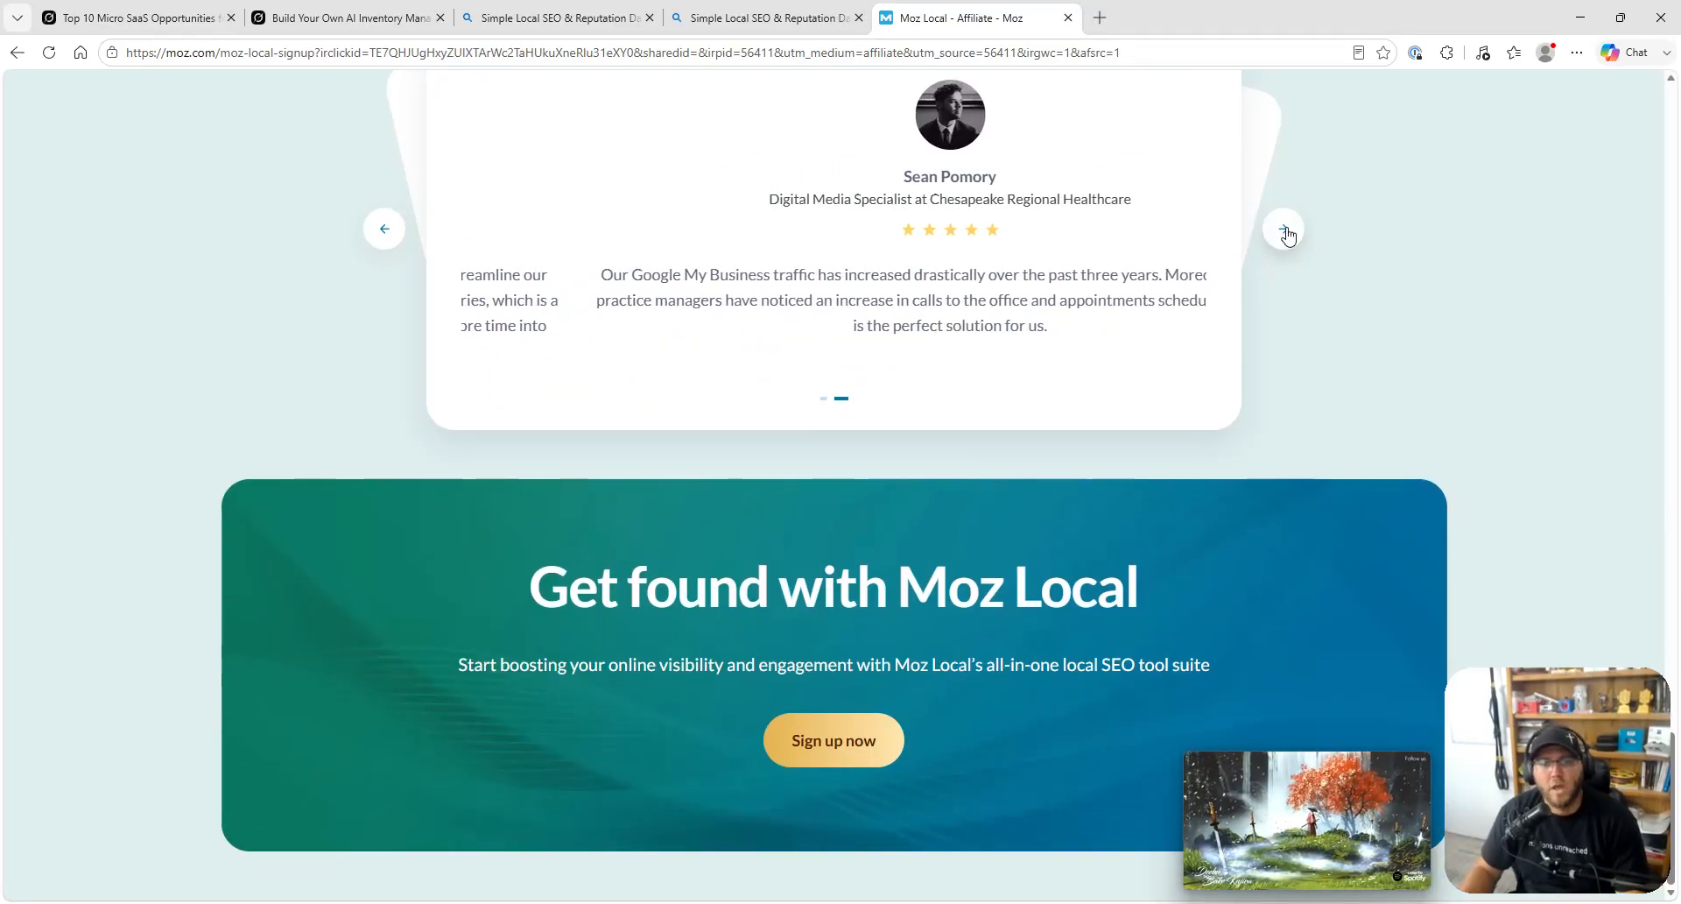
pyautogui.click(1285, 230)
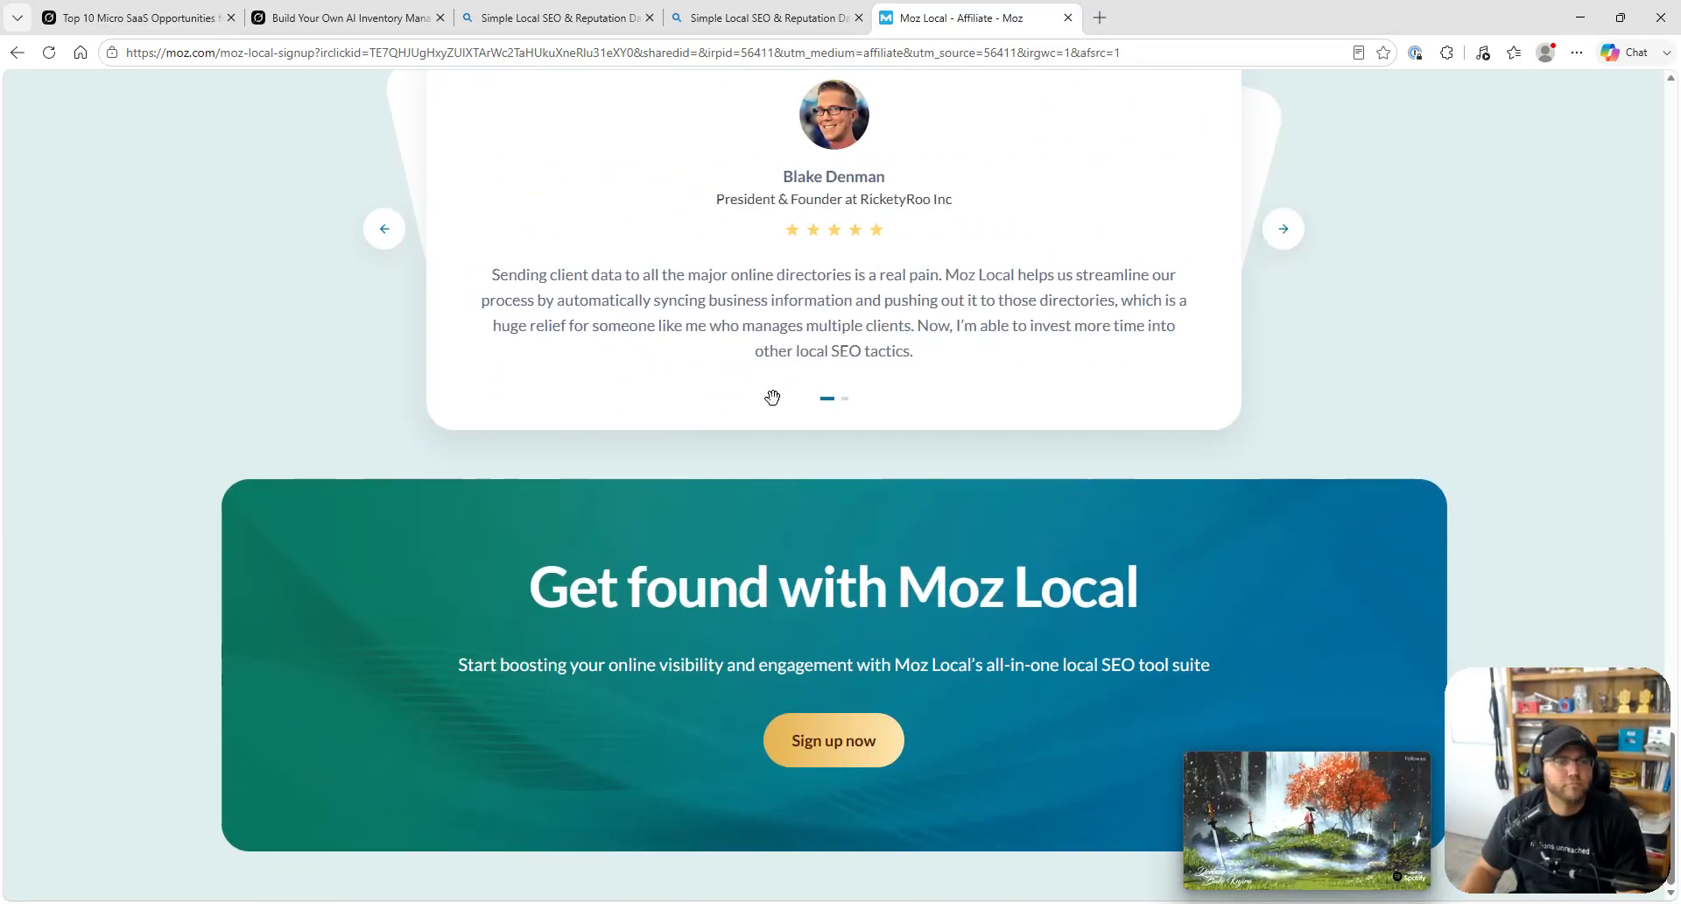
pyautogui.scroll(15, 770, 457)
pyautogui.scroll(10, 770, 457)
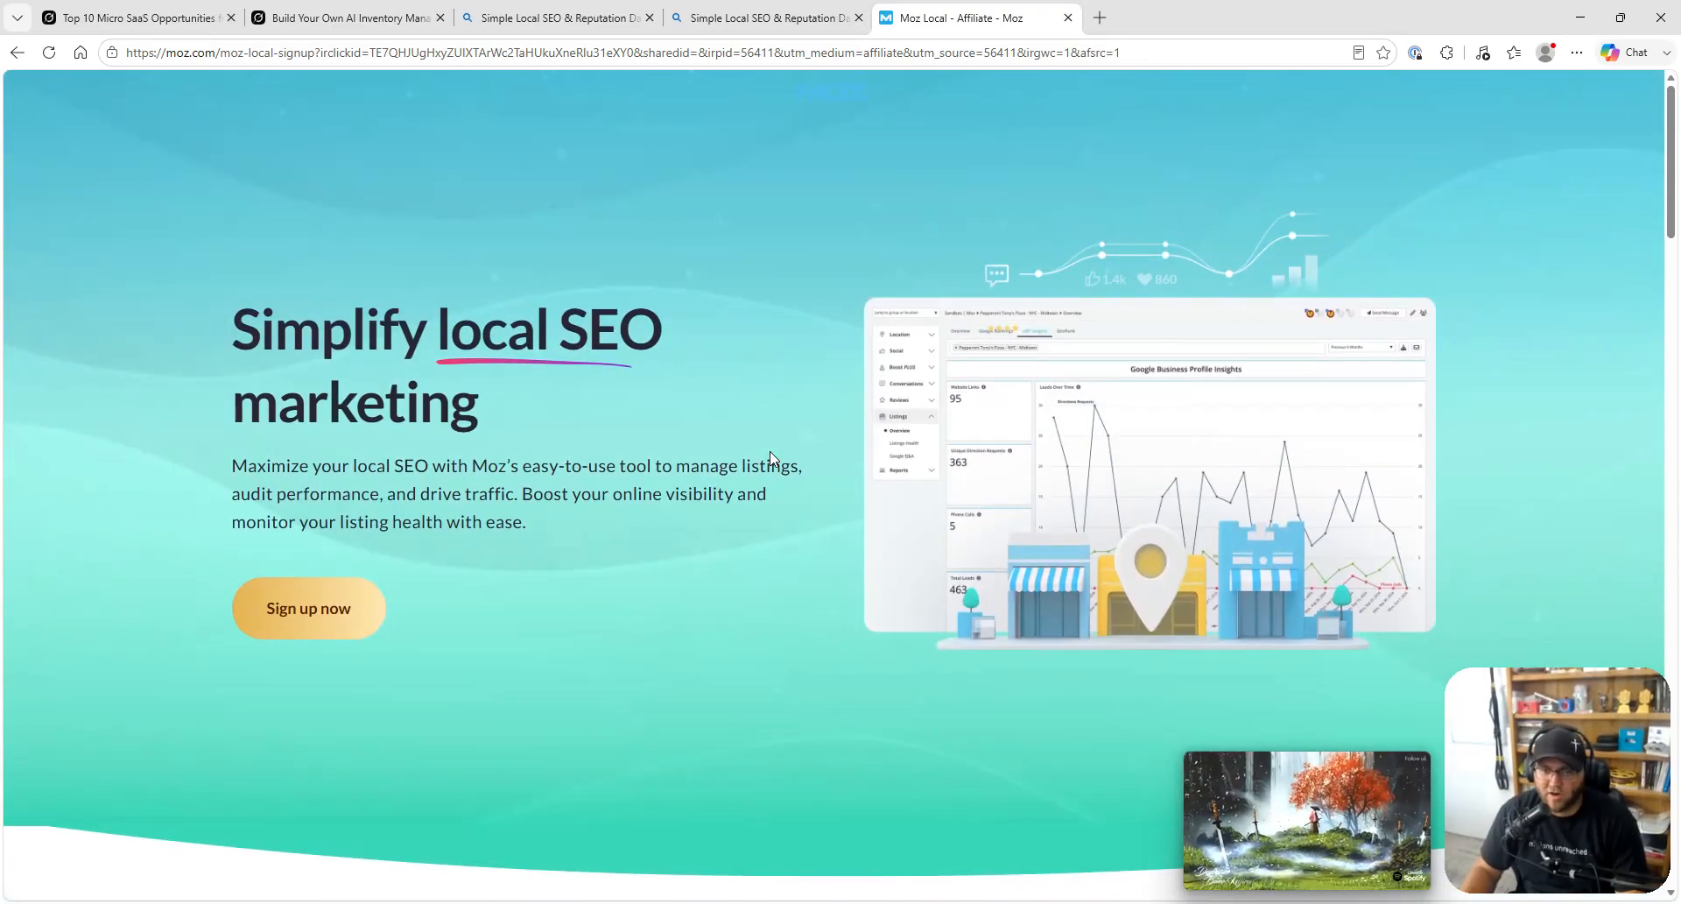
# - Scan the "Simple Local SEO & Reputation Dashboard" search results for other comparable products and dashboard examples
pyautogui.click(762, 19)
pyautogui.scroll(-7, 527, 426)
pyautogui.scroll(-5, 527, 426)
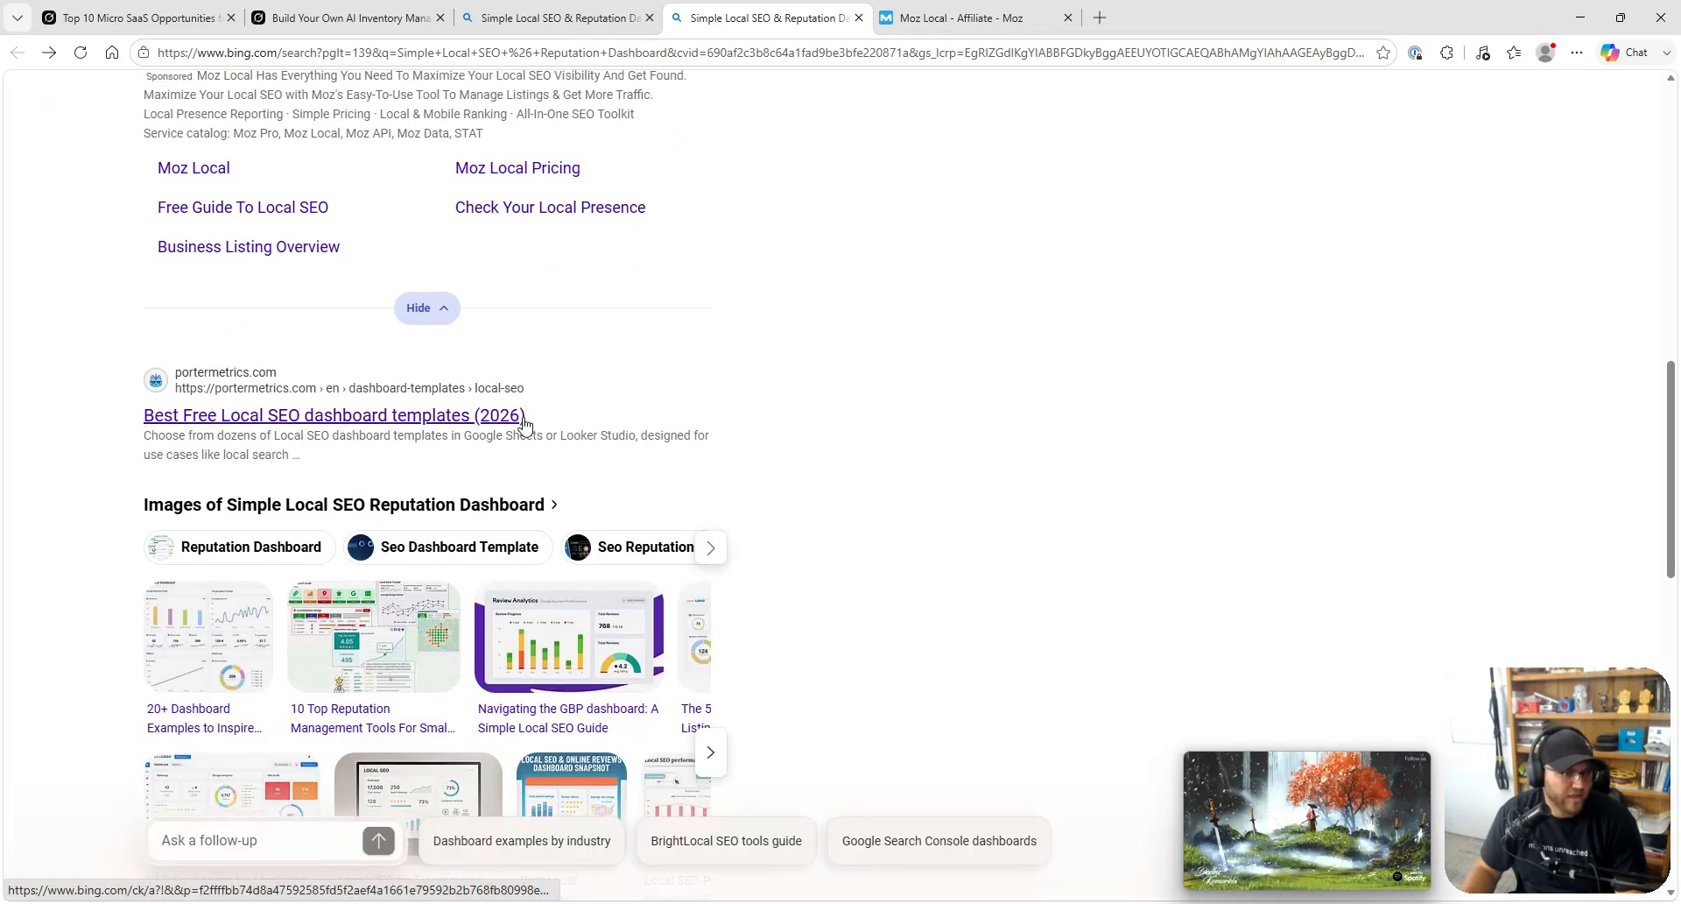
pyautogui.scroll(-4, 259, 423)
pyautogui.scroll(-2, 259, 422)
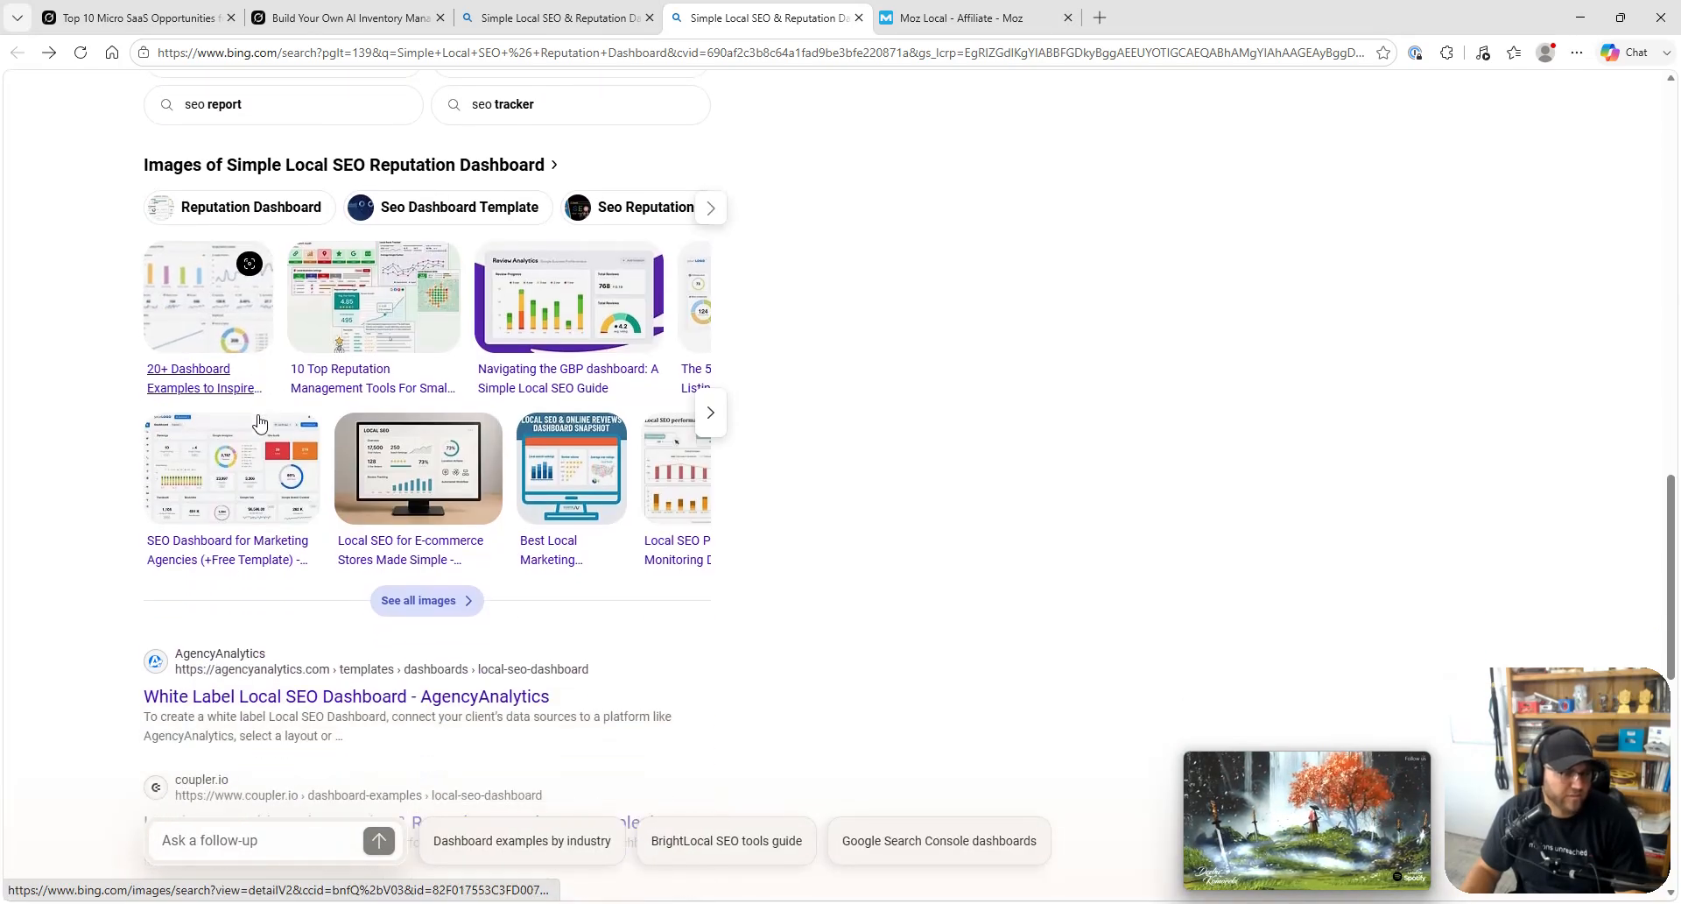
pyautogui.scroll(-3, 267, 705)
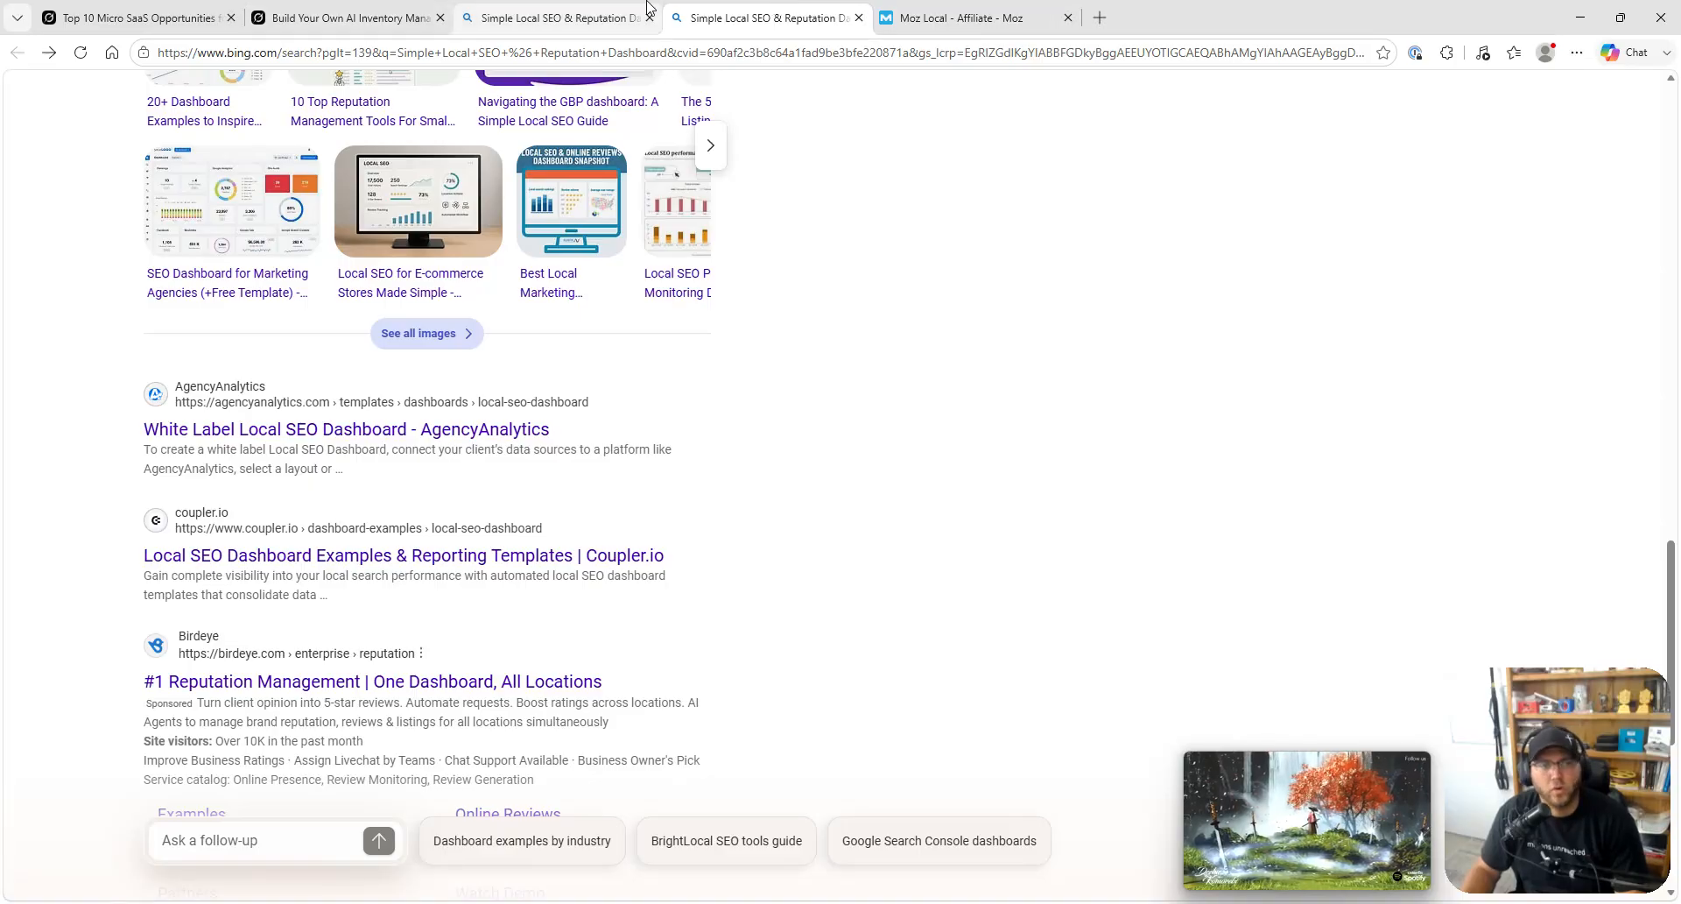
pyautogui.scroll(10, 570, 278)
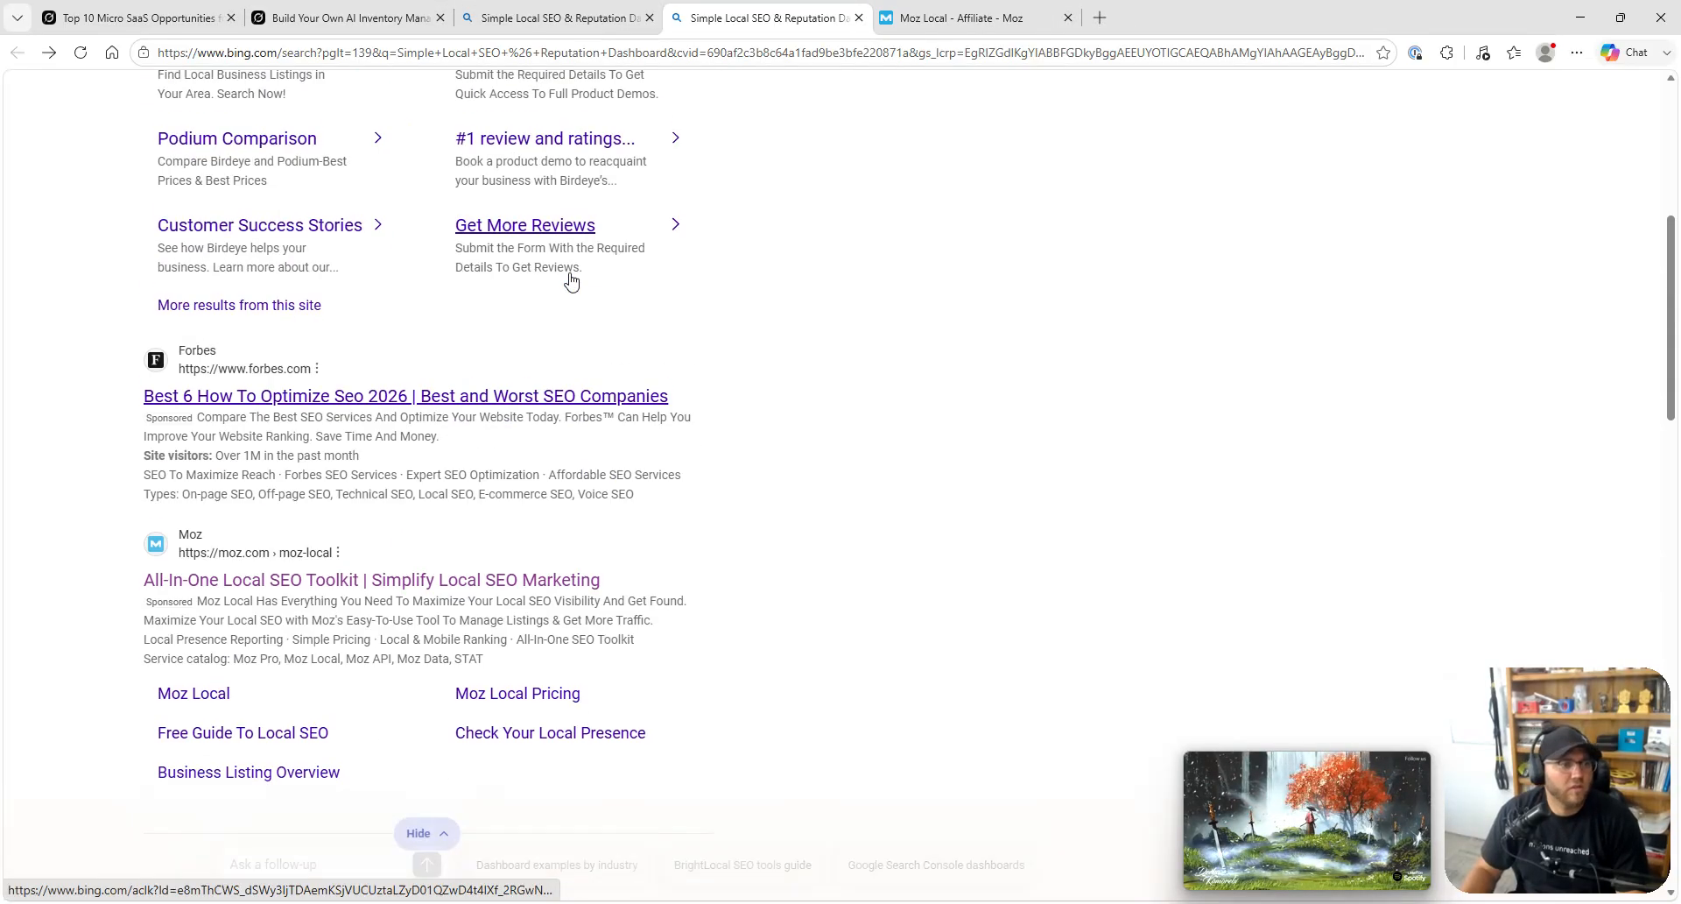
# - Copy "Local SEO & Reputation Dashboard" from the search query, leaving out the word "Simple"
pyautogui.click(578, 102)
pyautogui.moveTo(578, 101); pyautogui.dragTo(169, 116)
pyautogui.click(481, 114)
pyautogui.moveTo(481, 113); pyautogui.dragTo(235, 125)
pyautogui.hotkey('ctrl', 'c')
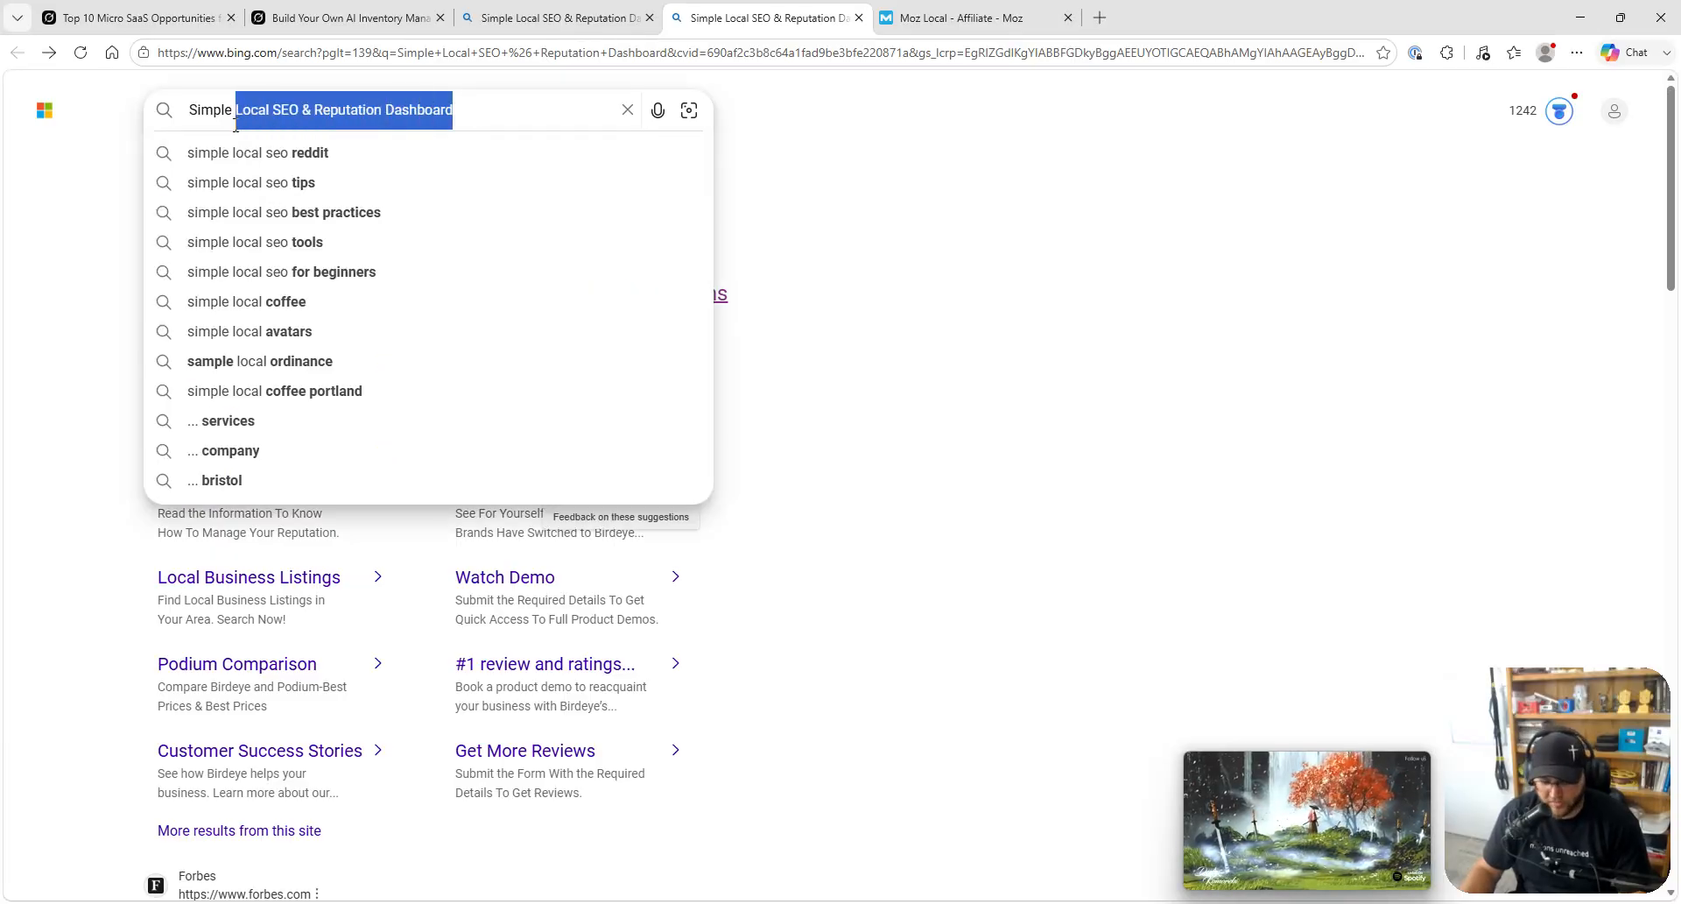
# - Open Base44 in a new browser tab and leave the existing app for the workspace home page
pyautogui.hotkey('ctrl', 't')
pyautogui.write('ba')
pyautogui.click(233, 125)
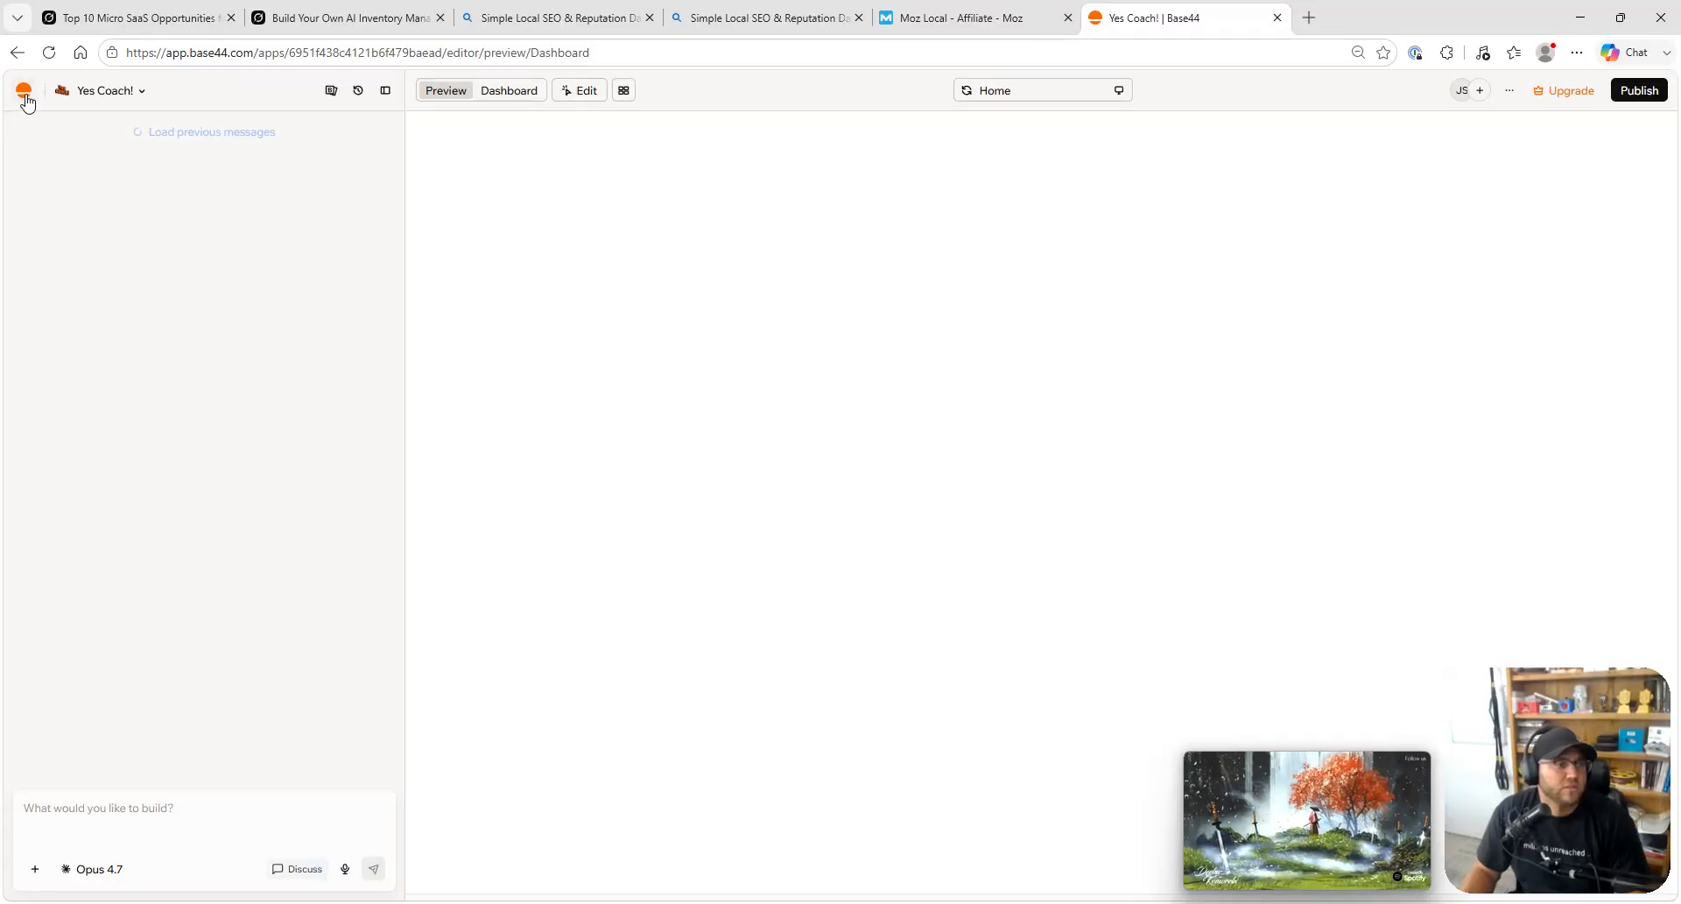
pyautogui.click(24, 92)
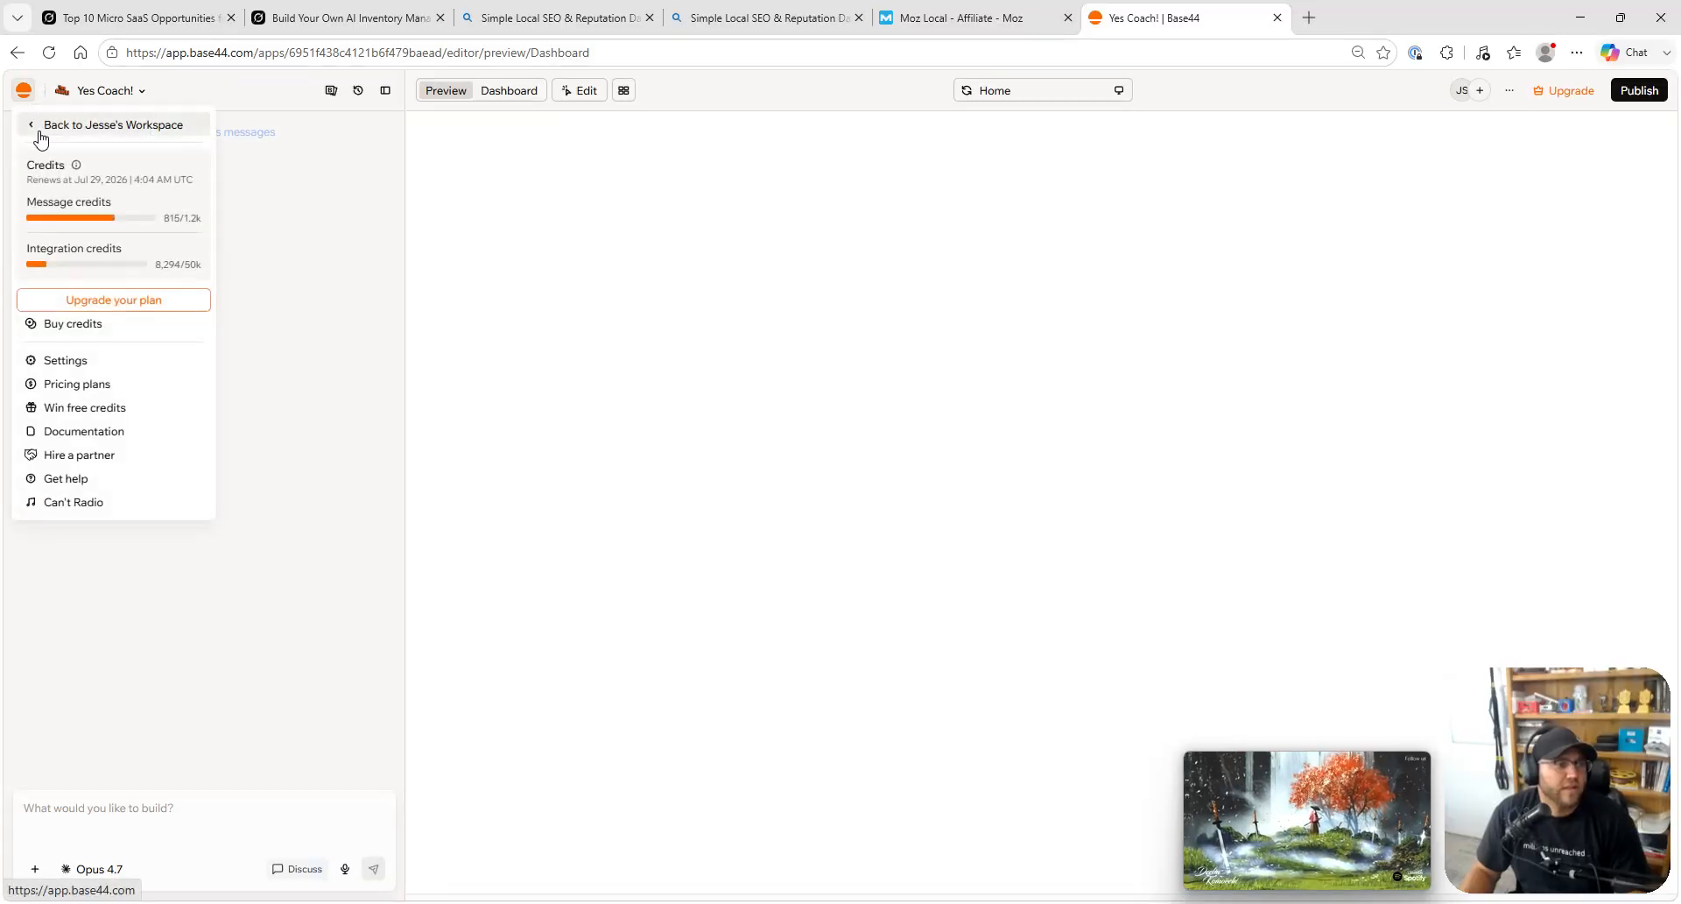
pyautogui.click(41, 125)
# - Start a new app prompt with "Local SEO & Reputation Dashboard." and choose the Fable 5 model
pyautogui.hotkey('ctrl', 'v')
pyautogui.click(722, 485)
pyautogui.click(724, 682)
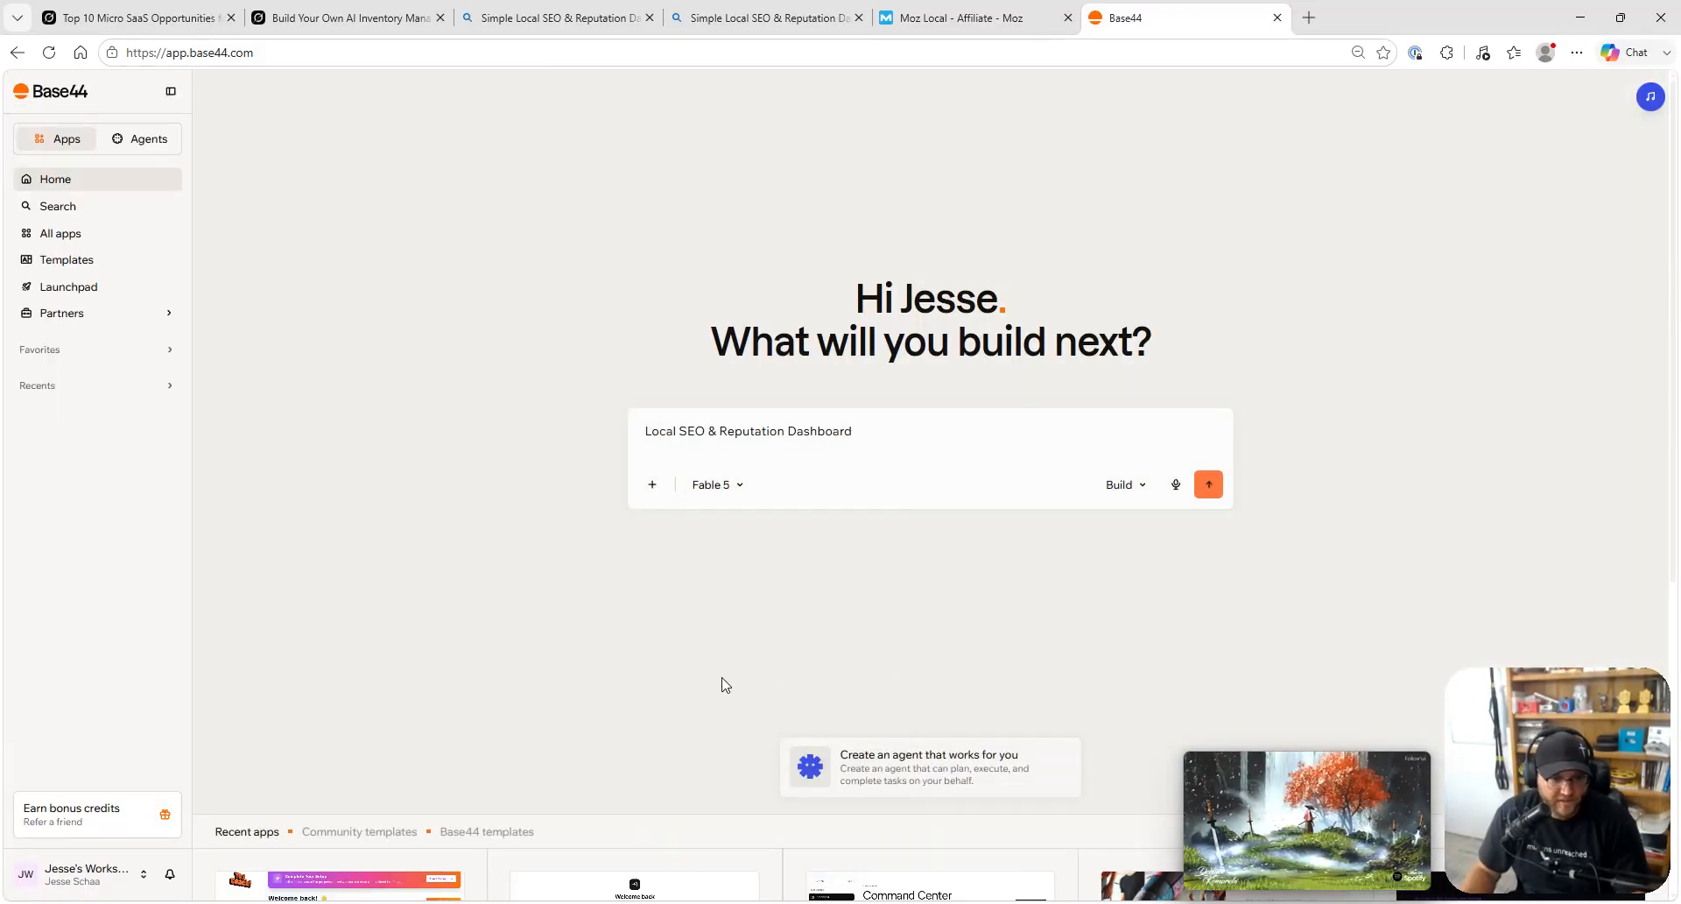
pyautogui.click(738, 487)
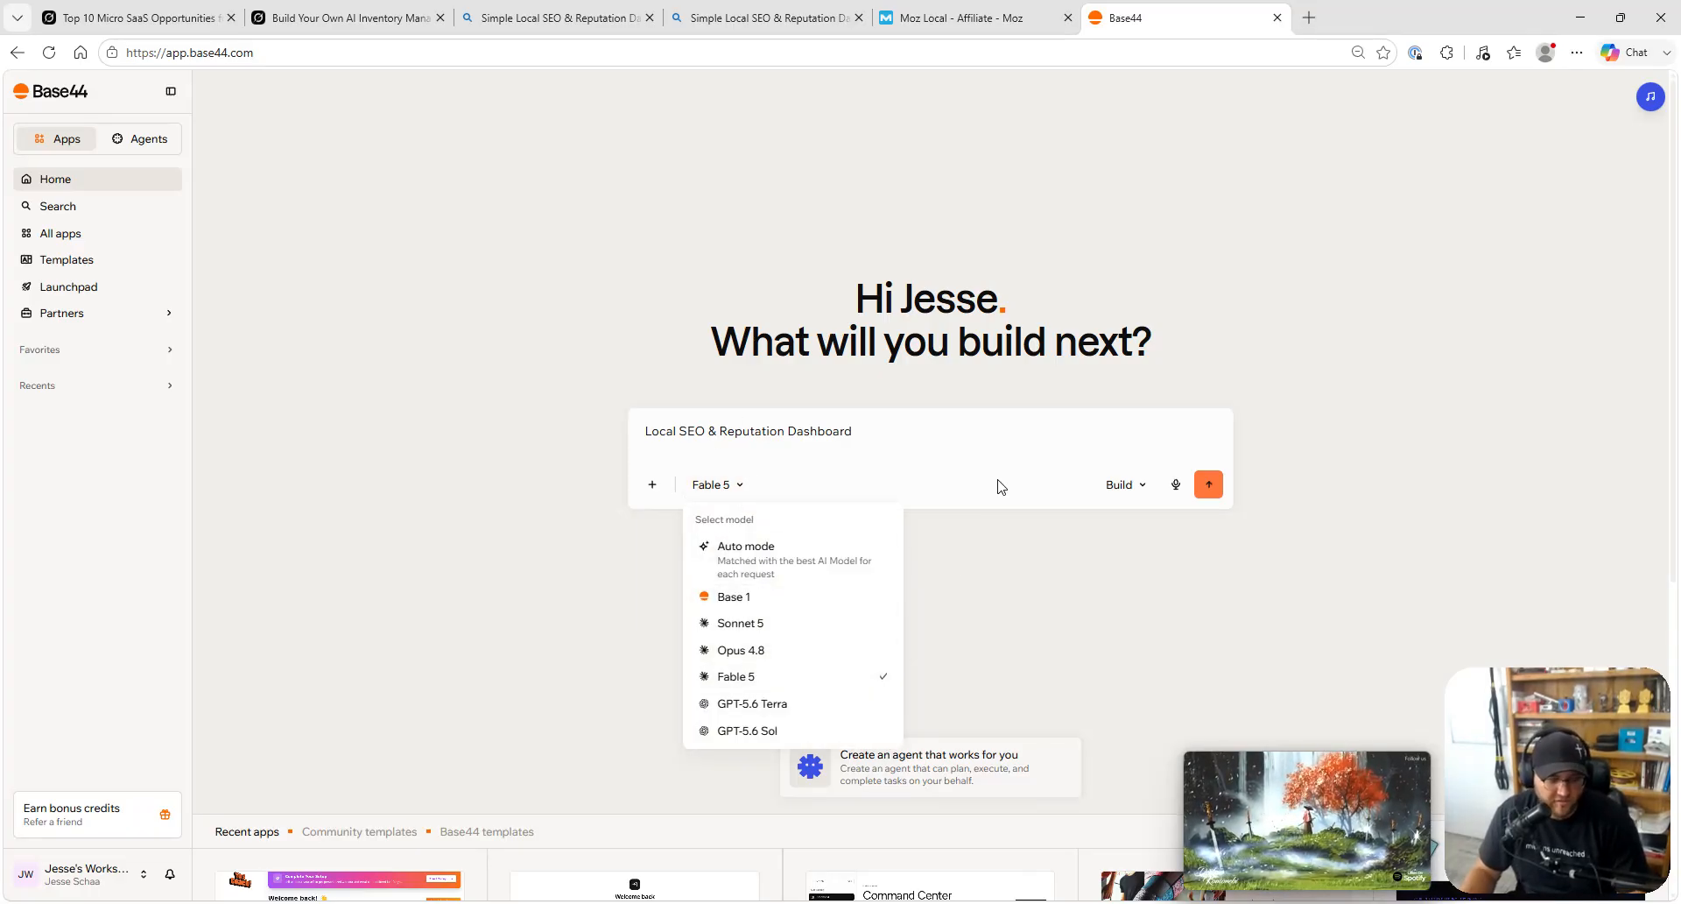
pyautogui.click(990, 429)
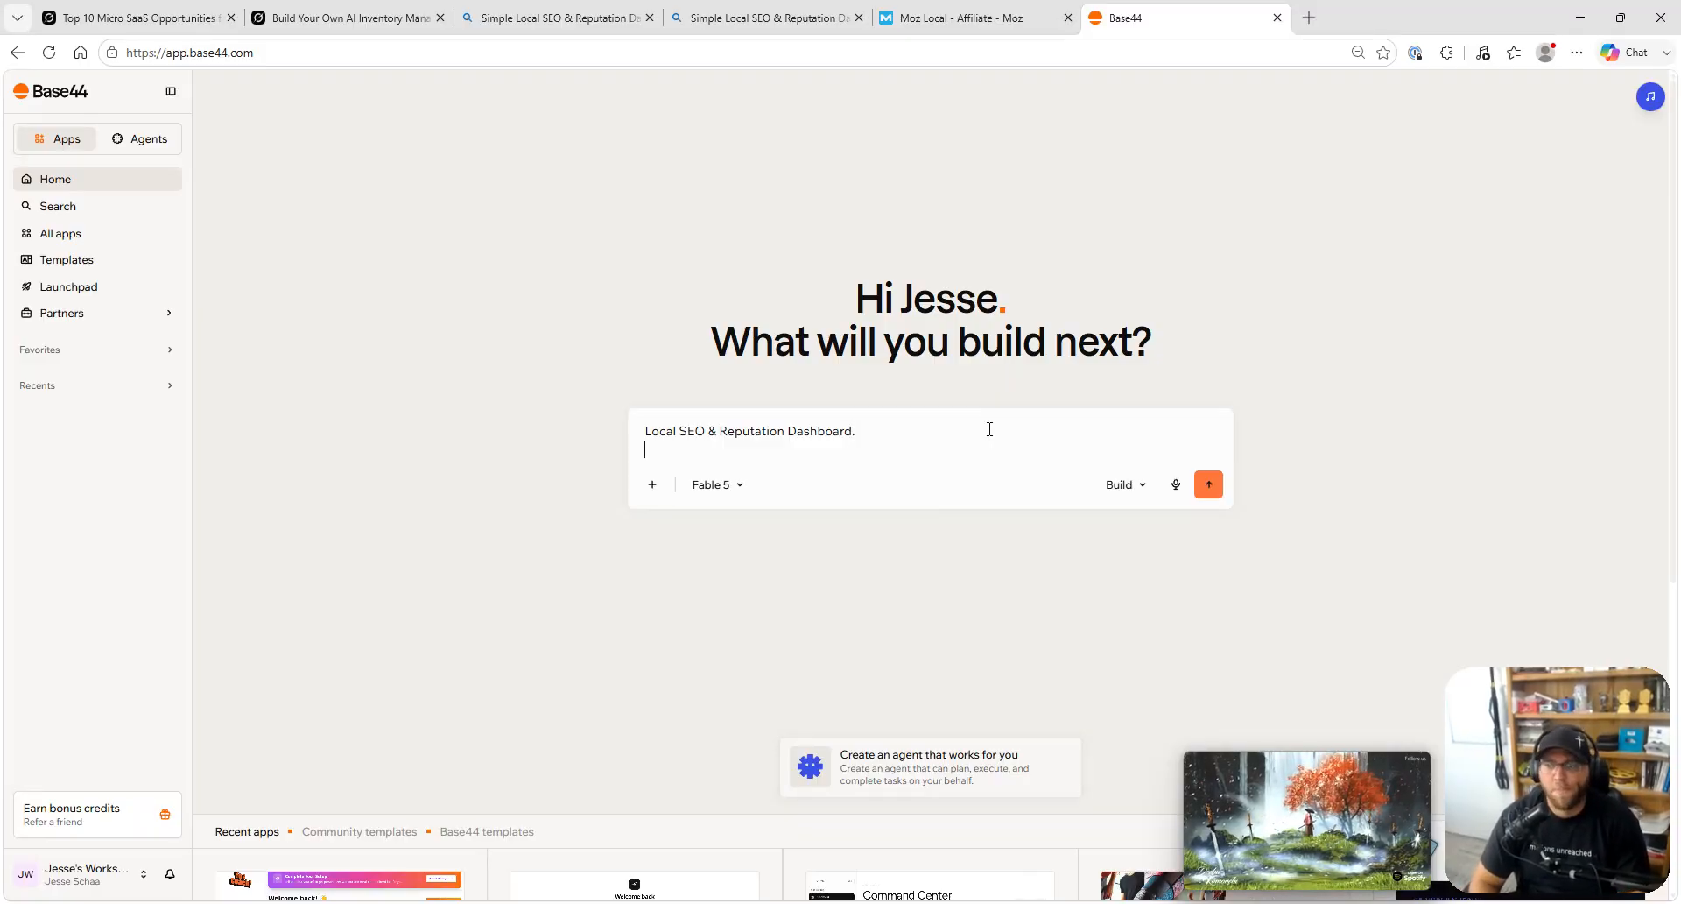
# - Check the Moz site's address and add "Take a look at the offerings that Moz has, and lets sketch out a similar SEO Tool."
pyautogui.hotkey('ctrl', 'shift', 'Tab')
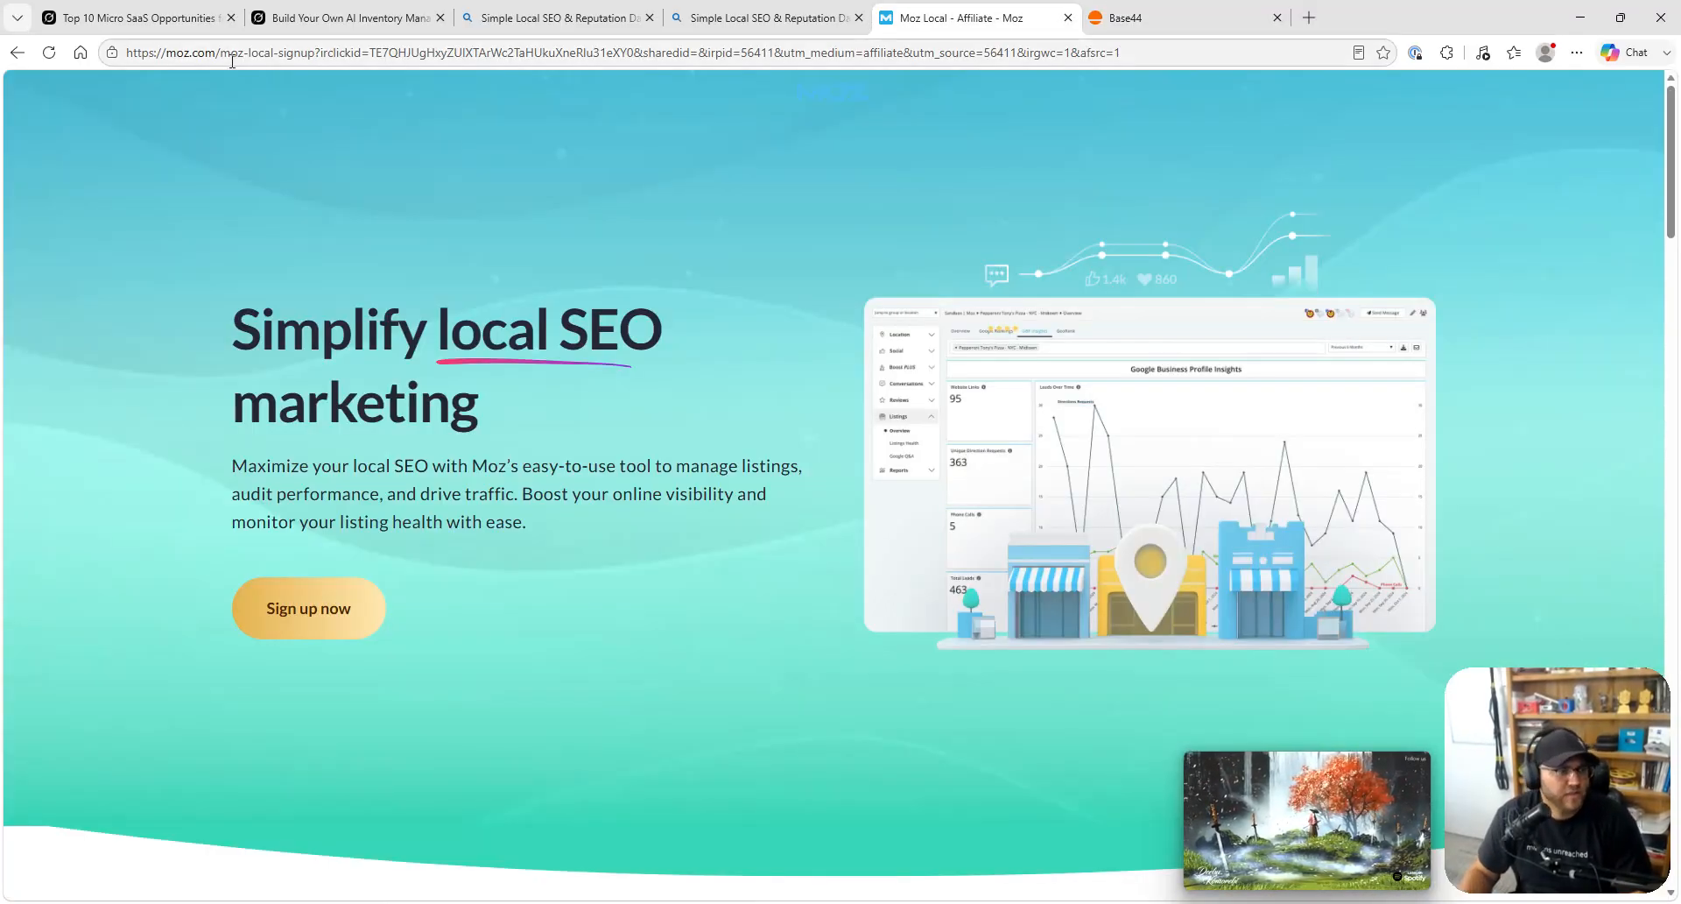
pyautogui.moveTo(214, 52); pyautogui.dragTo(127, 52)
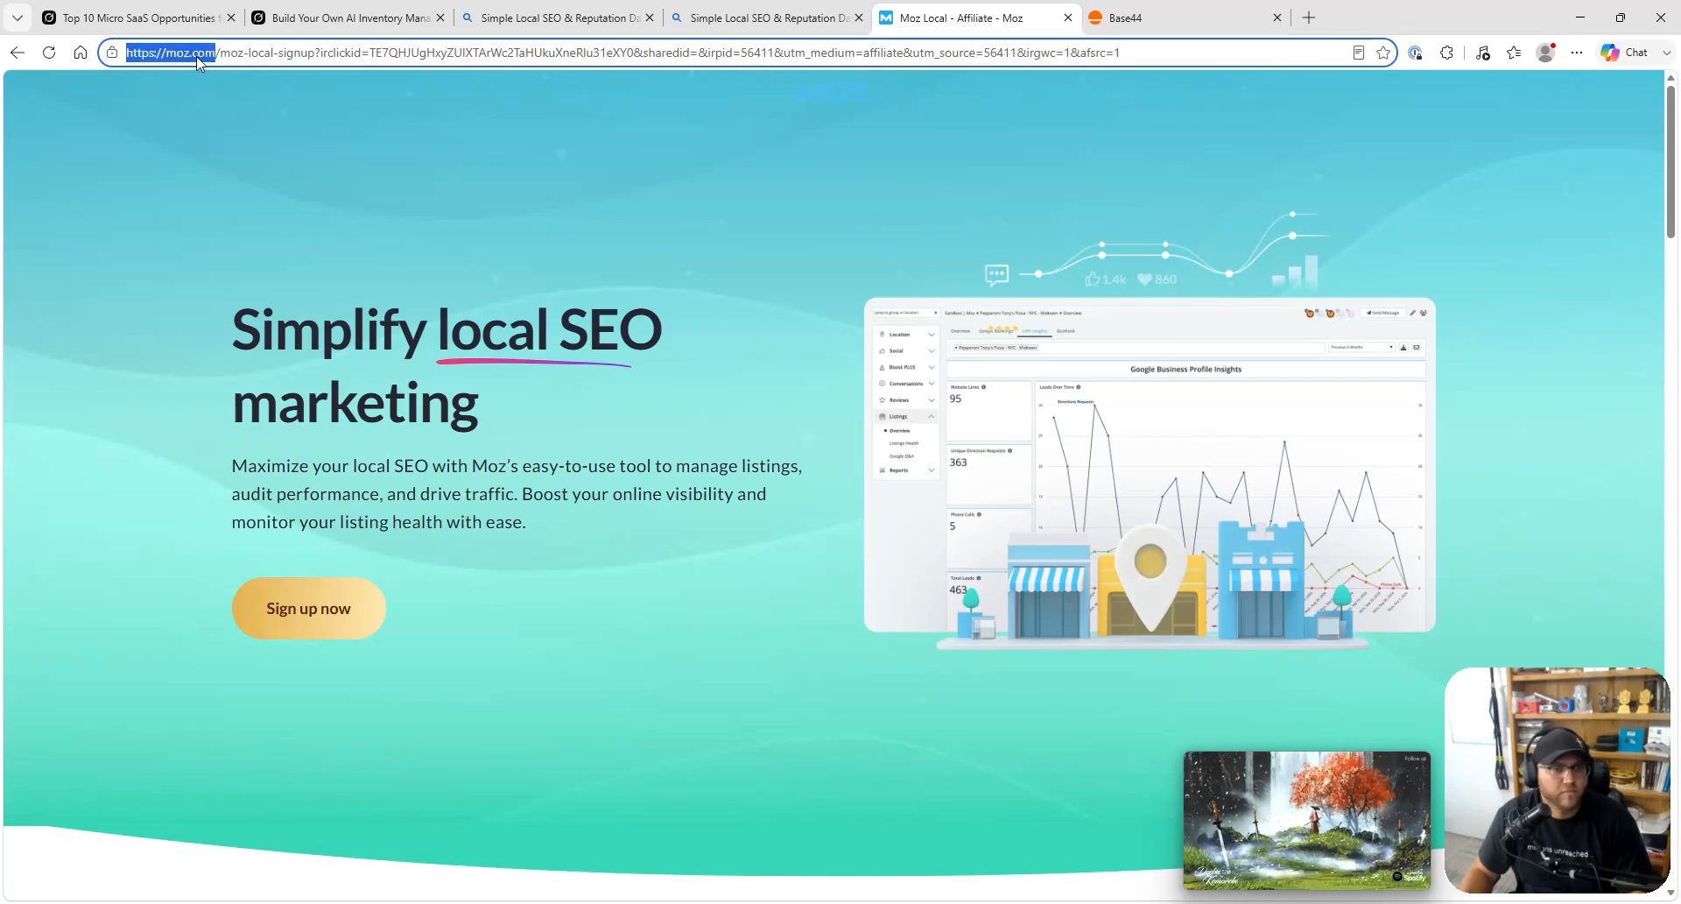
pyautogui.hotkey('ctrl', 'Tab')
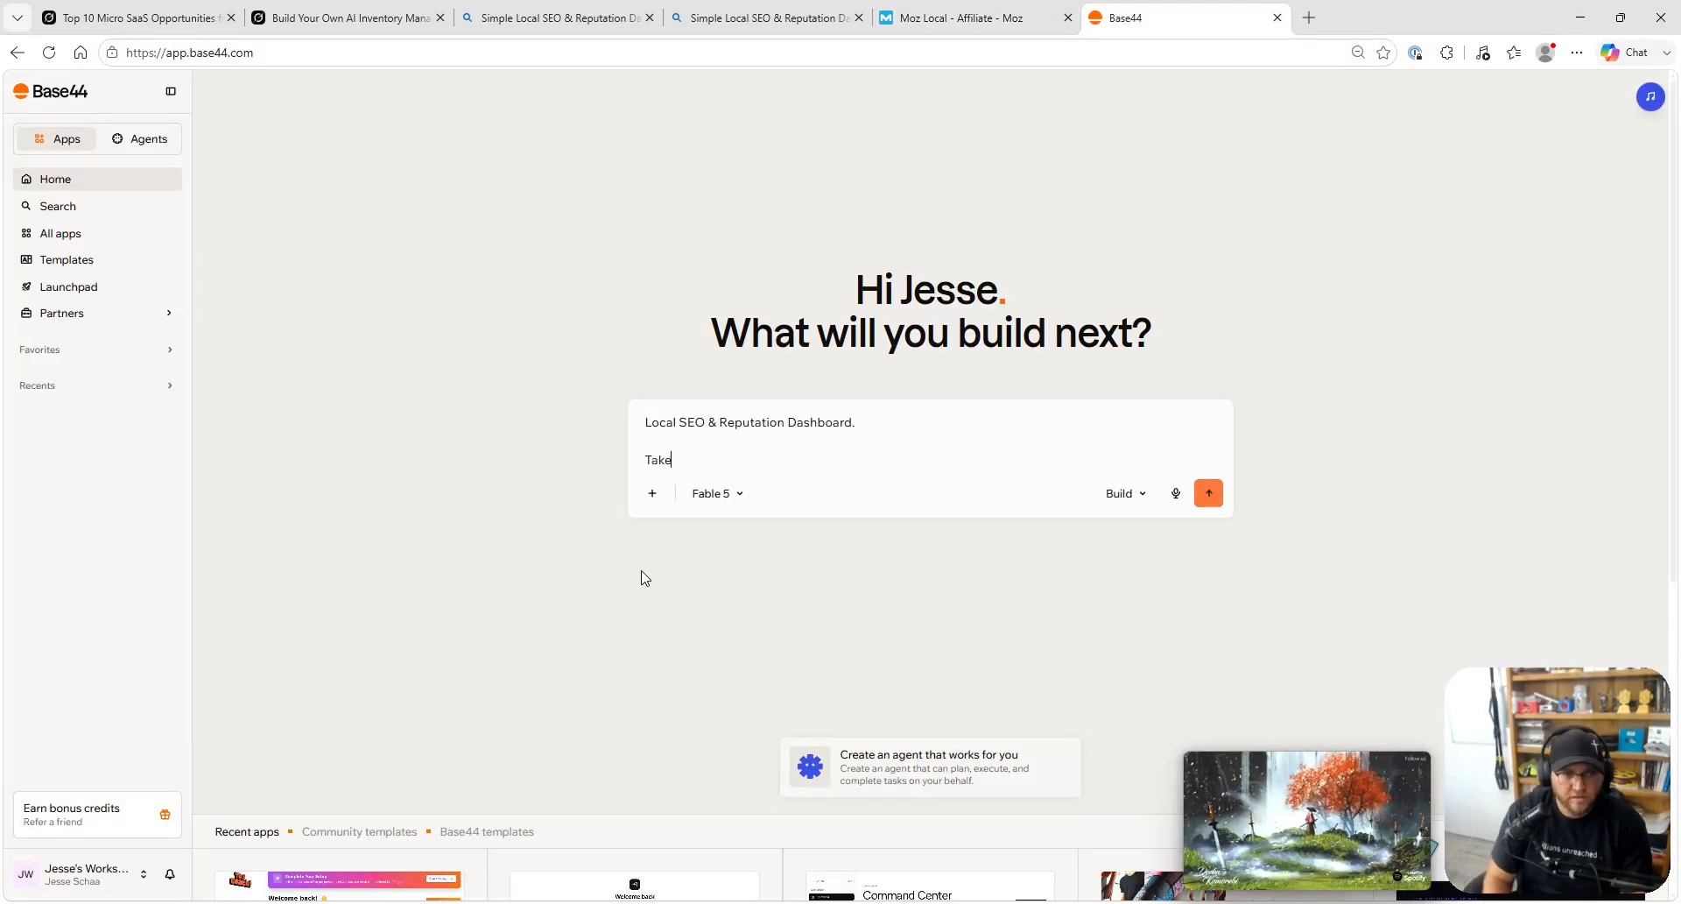
pyautogui.write('ok at the offerings that Mo')
pyautogui.press('BackSpace')
pyautogui.press('BackSpace')
pyautogui.press('BackSpace')
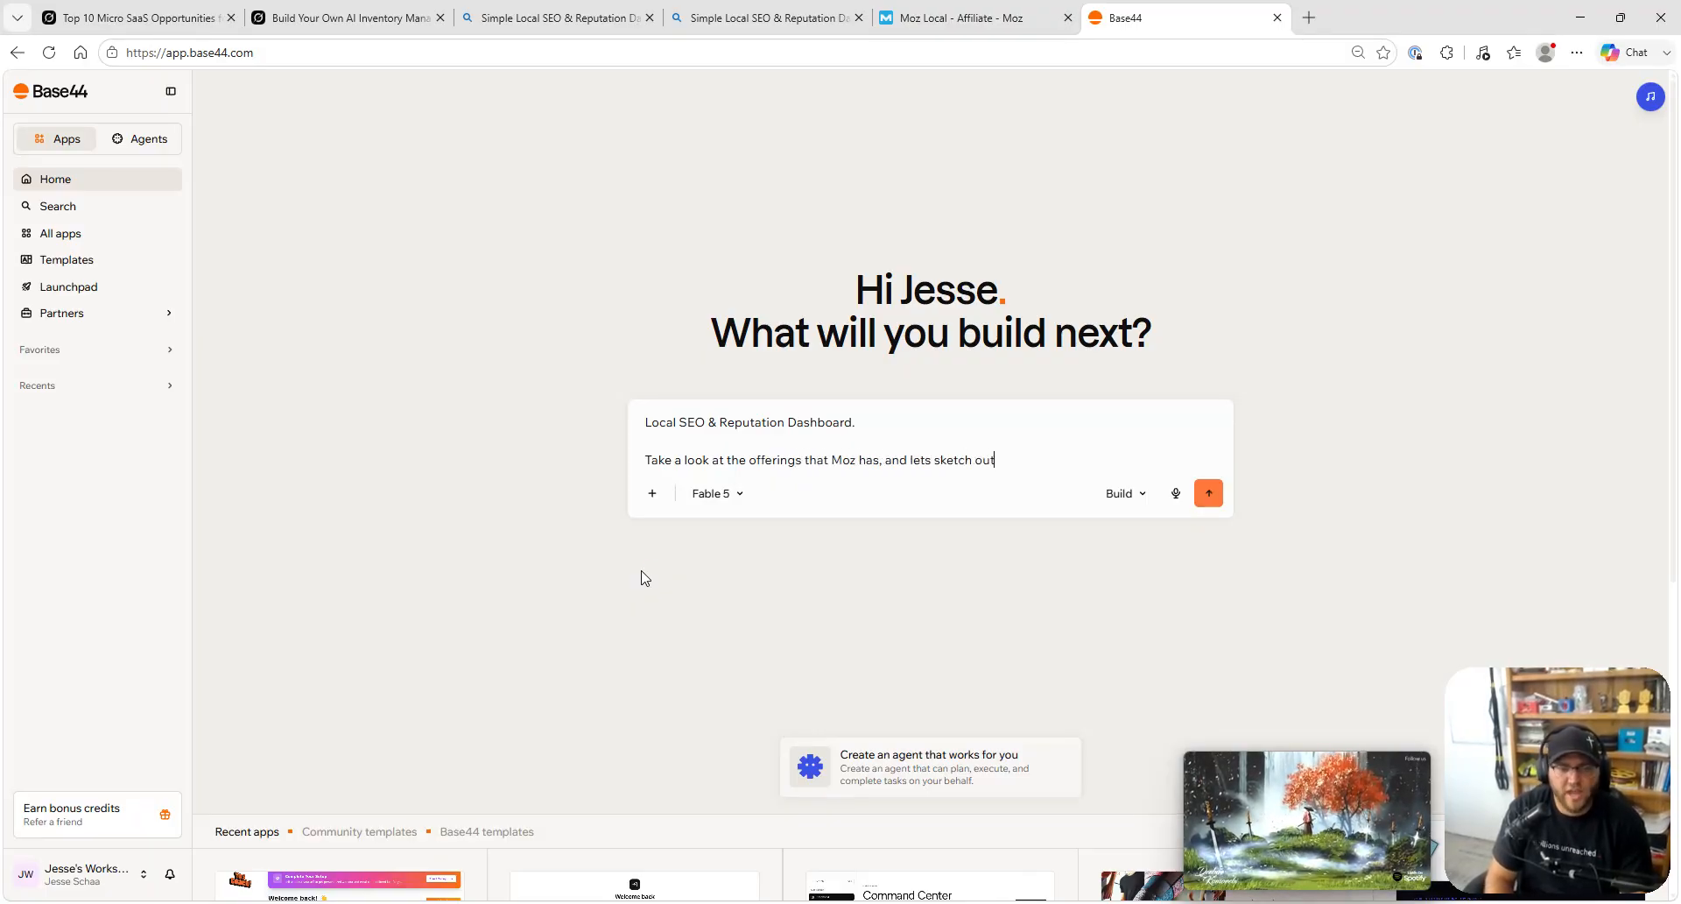
pyautogui.write('similar ')
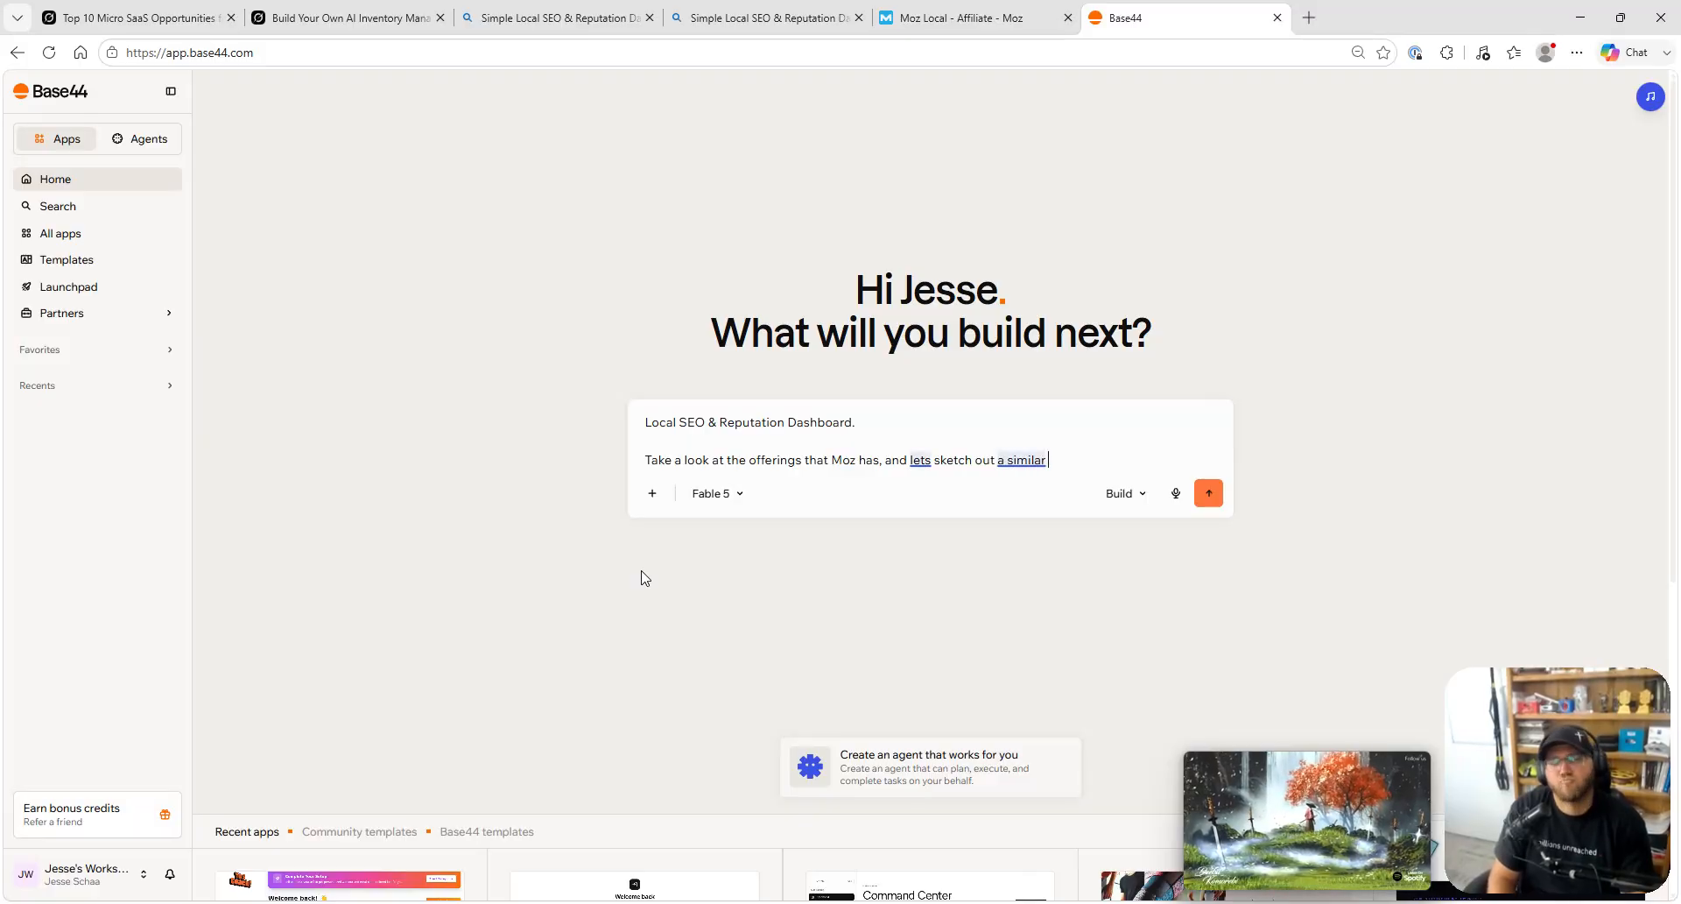
pyautogui.write('SEO Tool.')
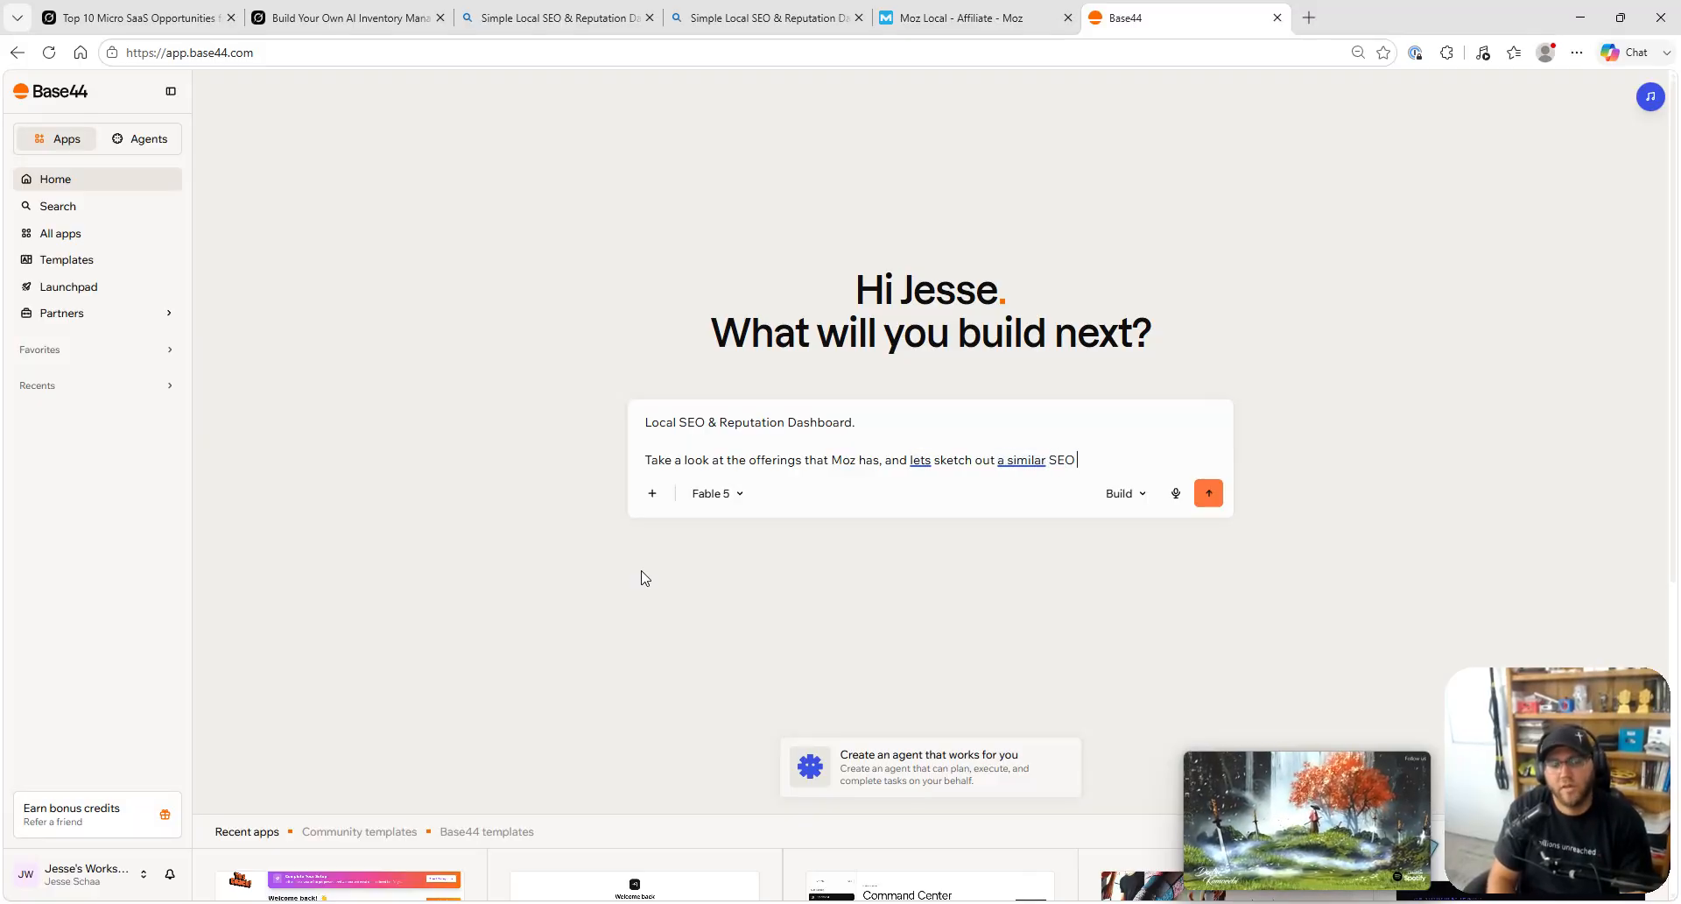
# - Add the prompt paragraph "We are going to want to be able to add in competitors and track their SEO standings."
pyautogui.hotkey('shift', 'Return')
pyautogui.hotkey('shift', 'Return')
pyautogui.write('We are g')
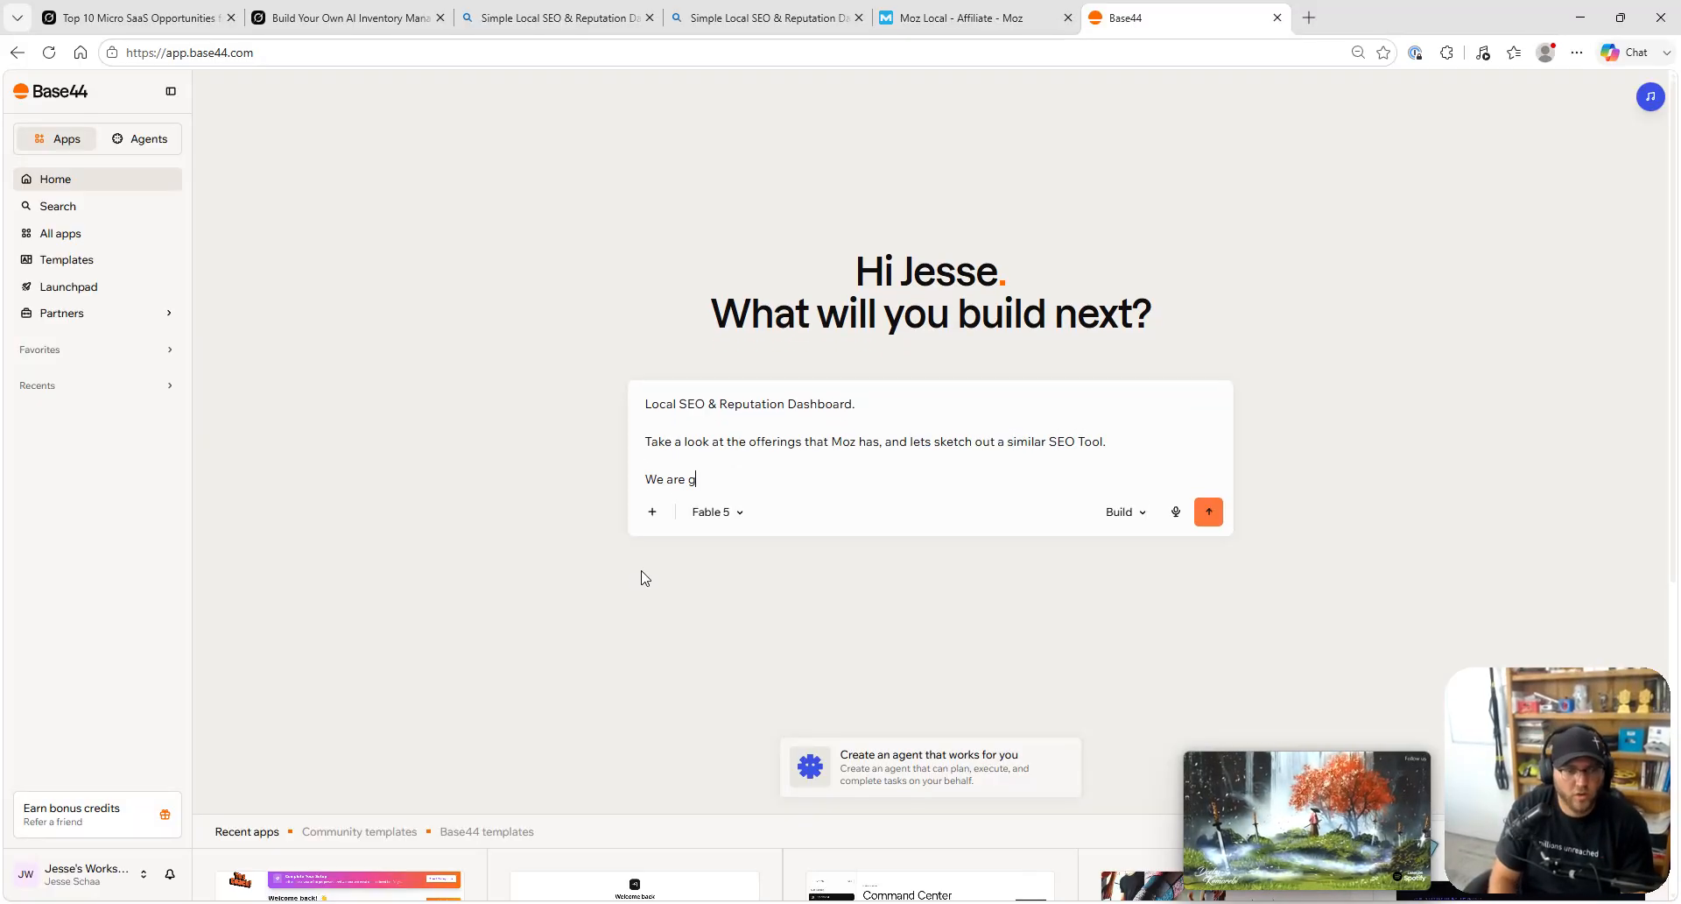
pyautogui.write('oing to want to be able')
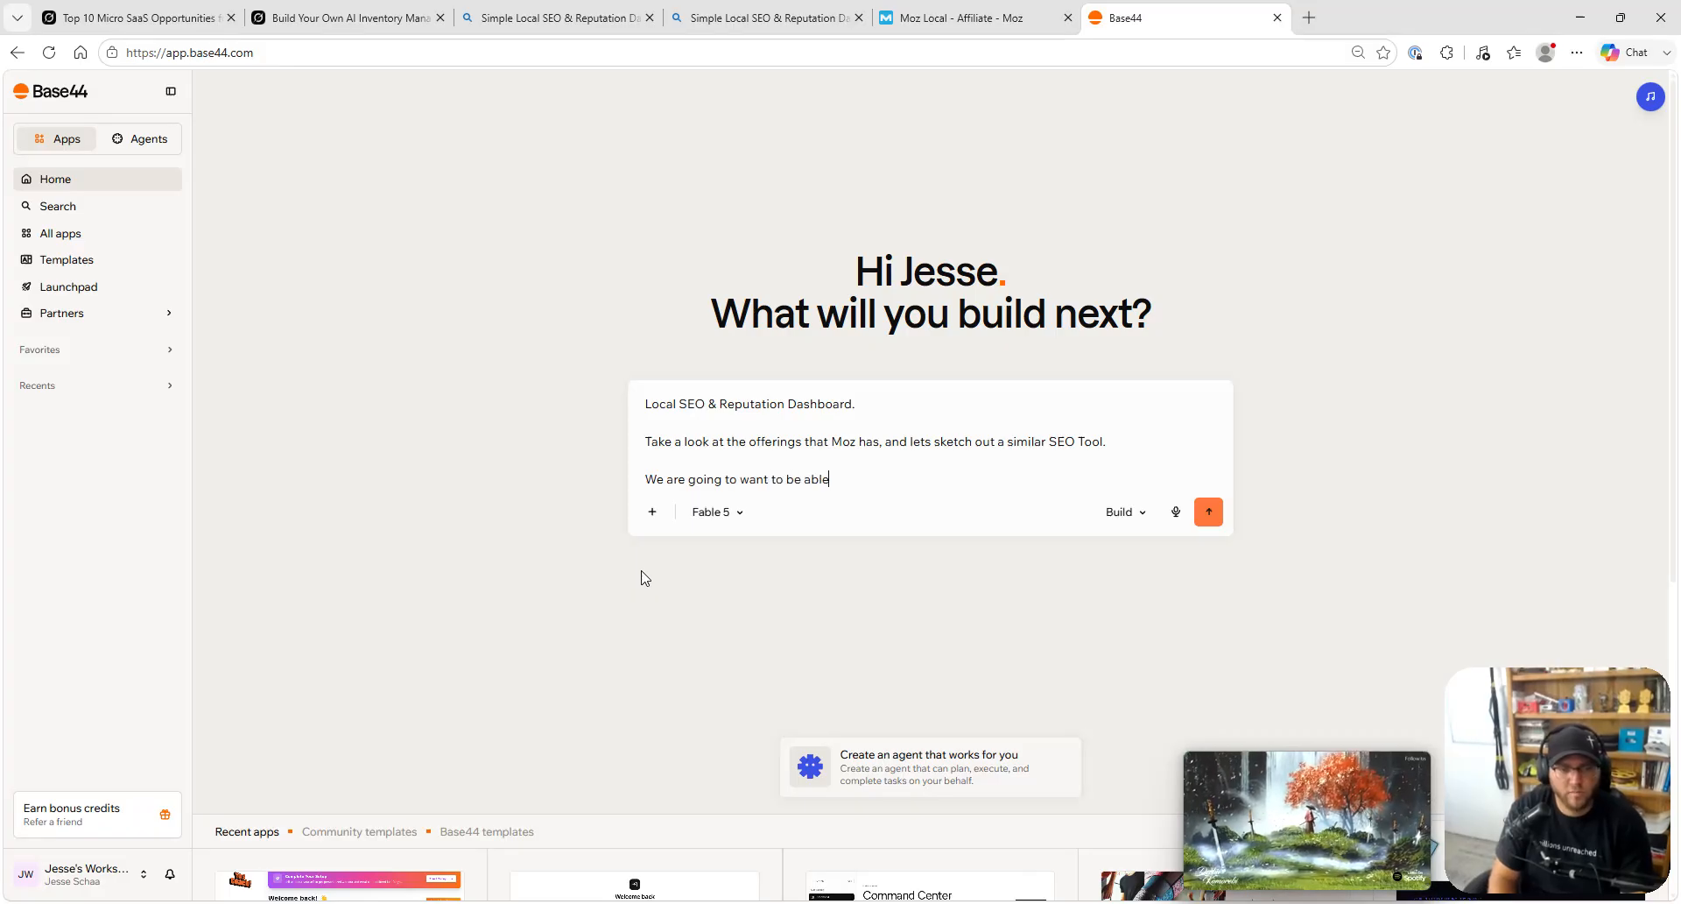
pyautogui.write(' to add in com')
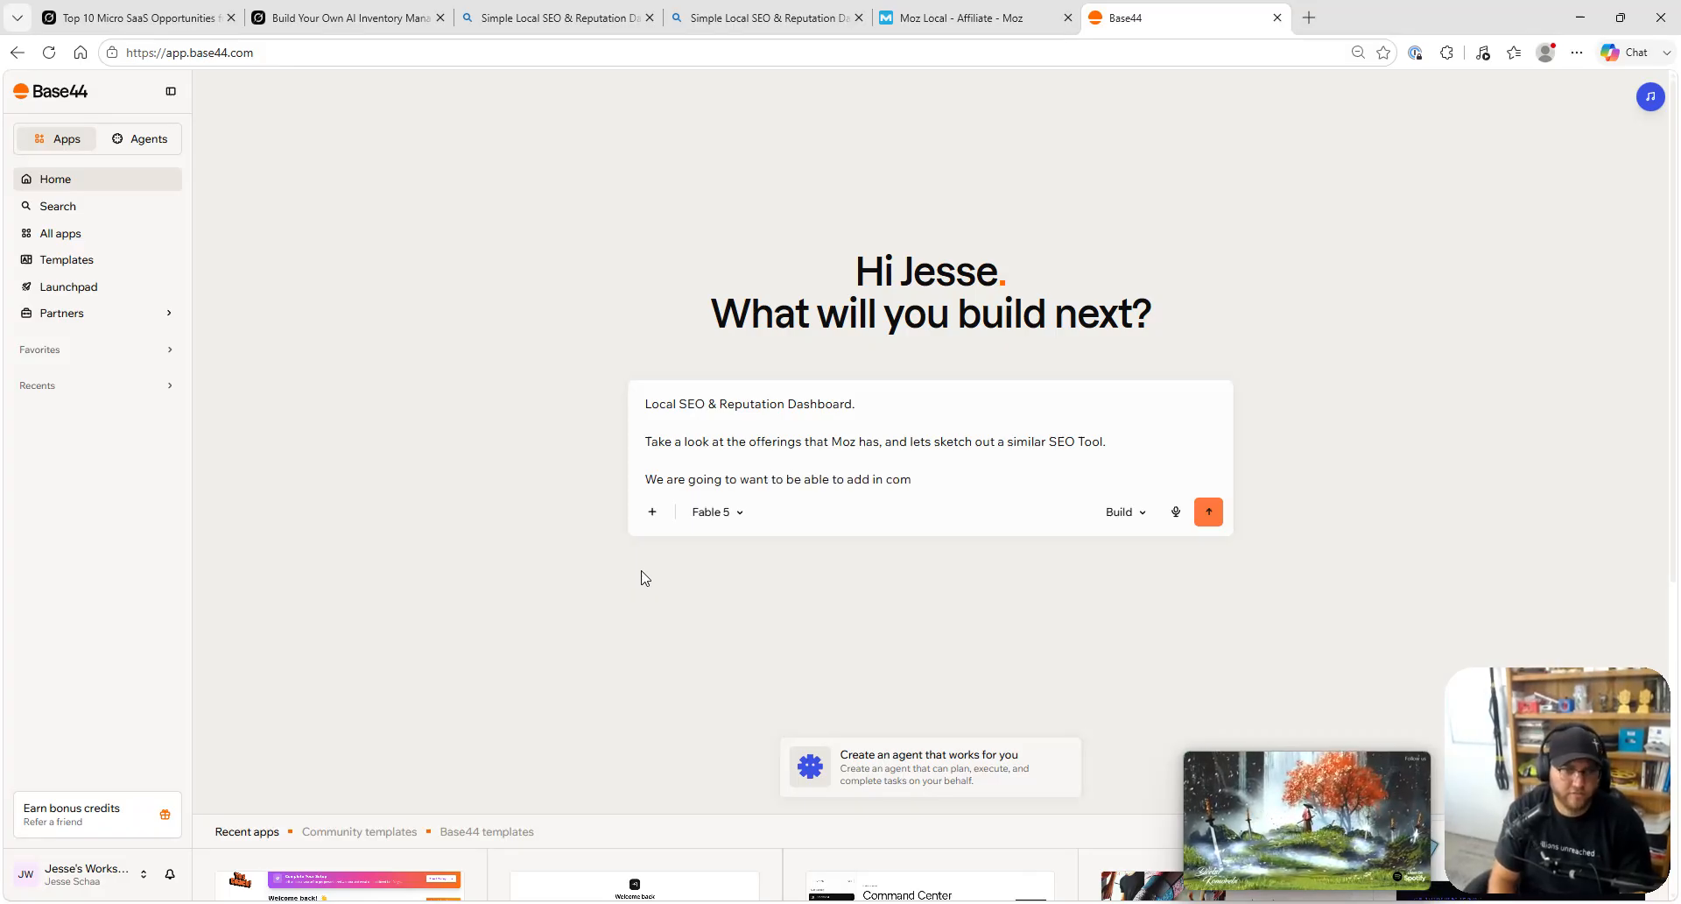
pyautogui.write('epetitors and track their SEO standings.')
# - Add a prompt paragraph: "I want to put in my website and other various social media platforms and receive a "Grade" or a Health report."
pyautogui.hotkey('shift', 'Return')
pyautogui.hotkey('shift', 'Return')
pyautogui.write('I want to')
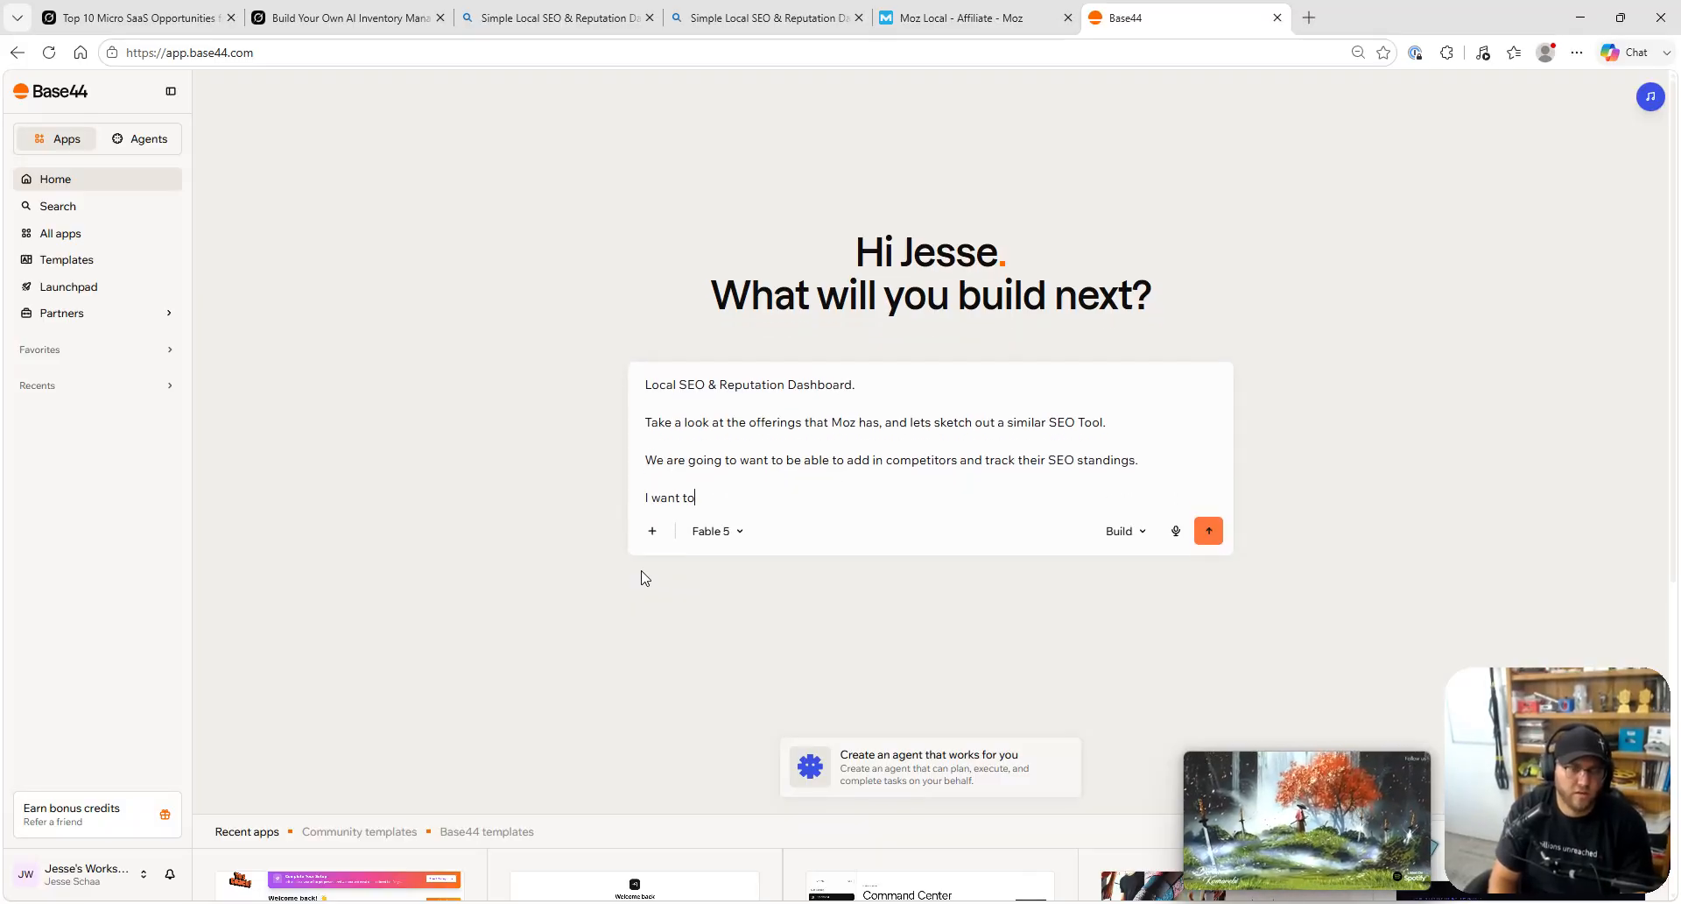
pyautogui.write(' put in my')
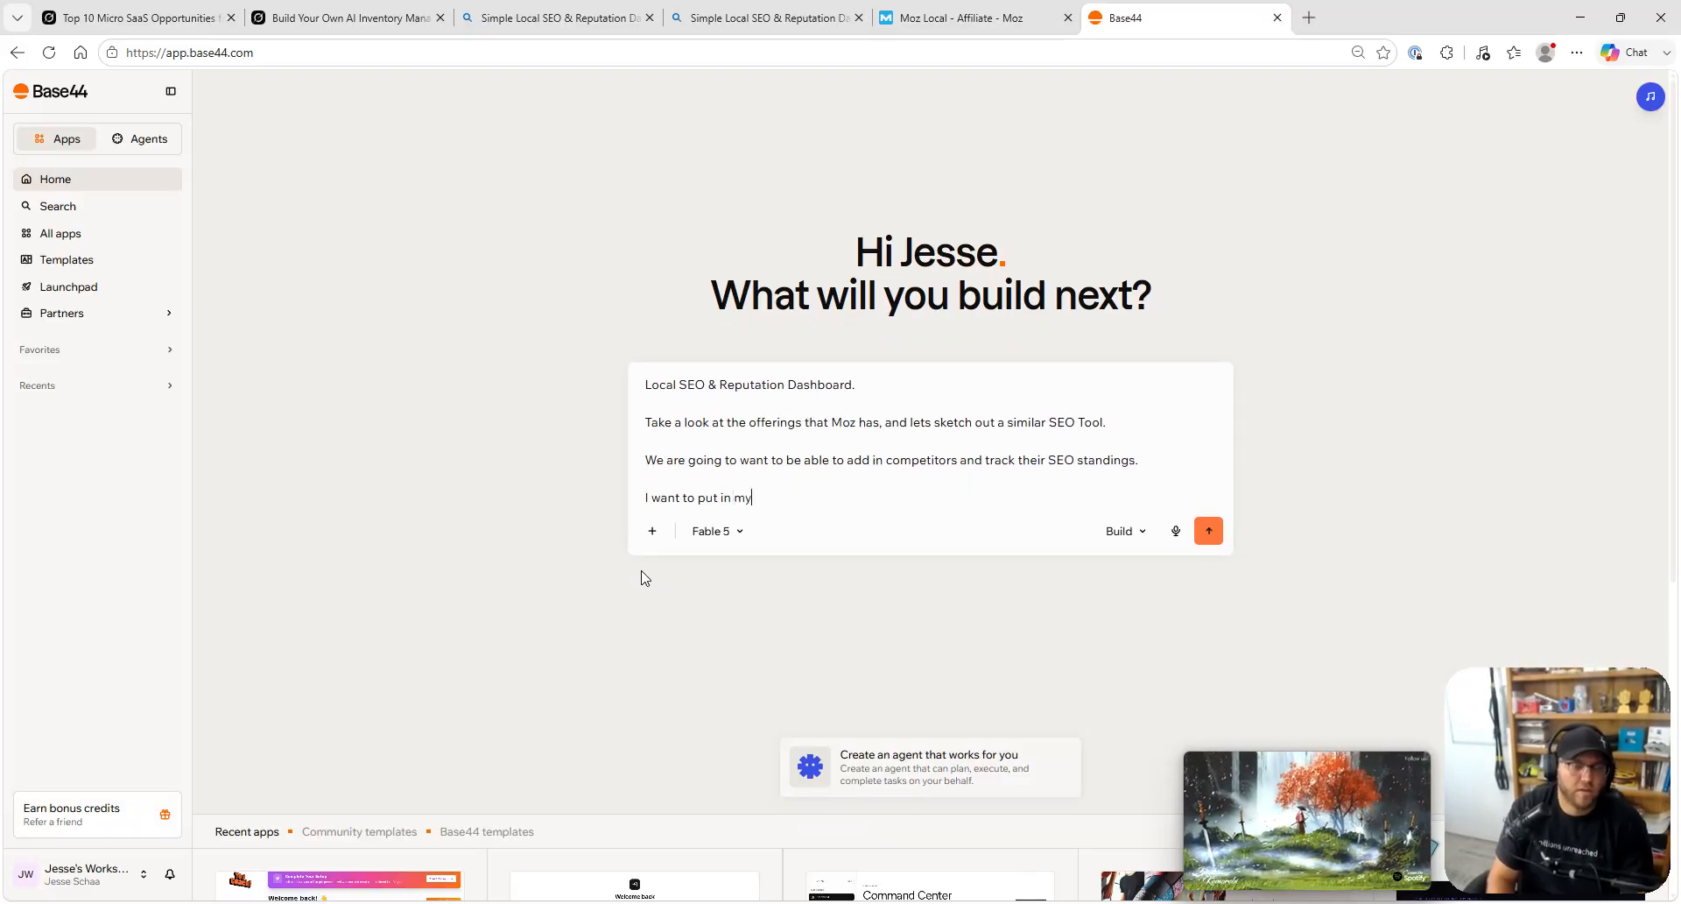
pyautogui.write(' website and')
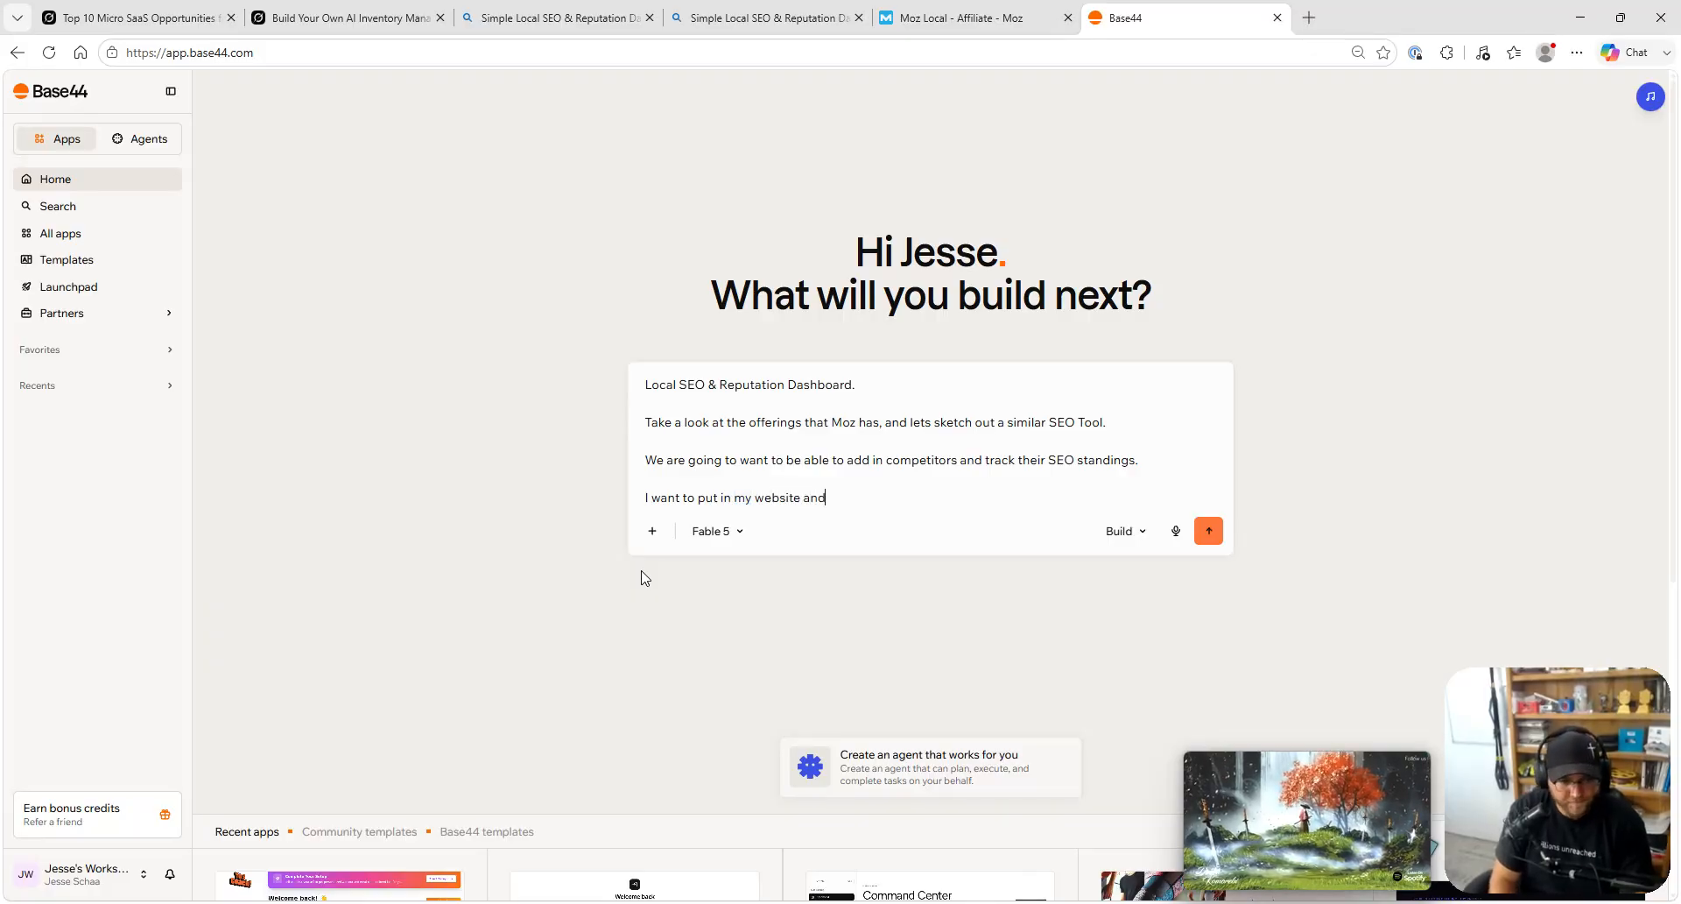
pyautogui.write(' other various social')
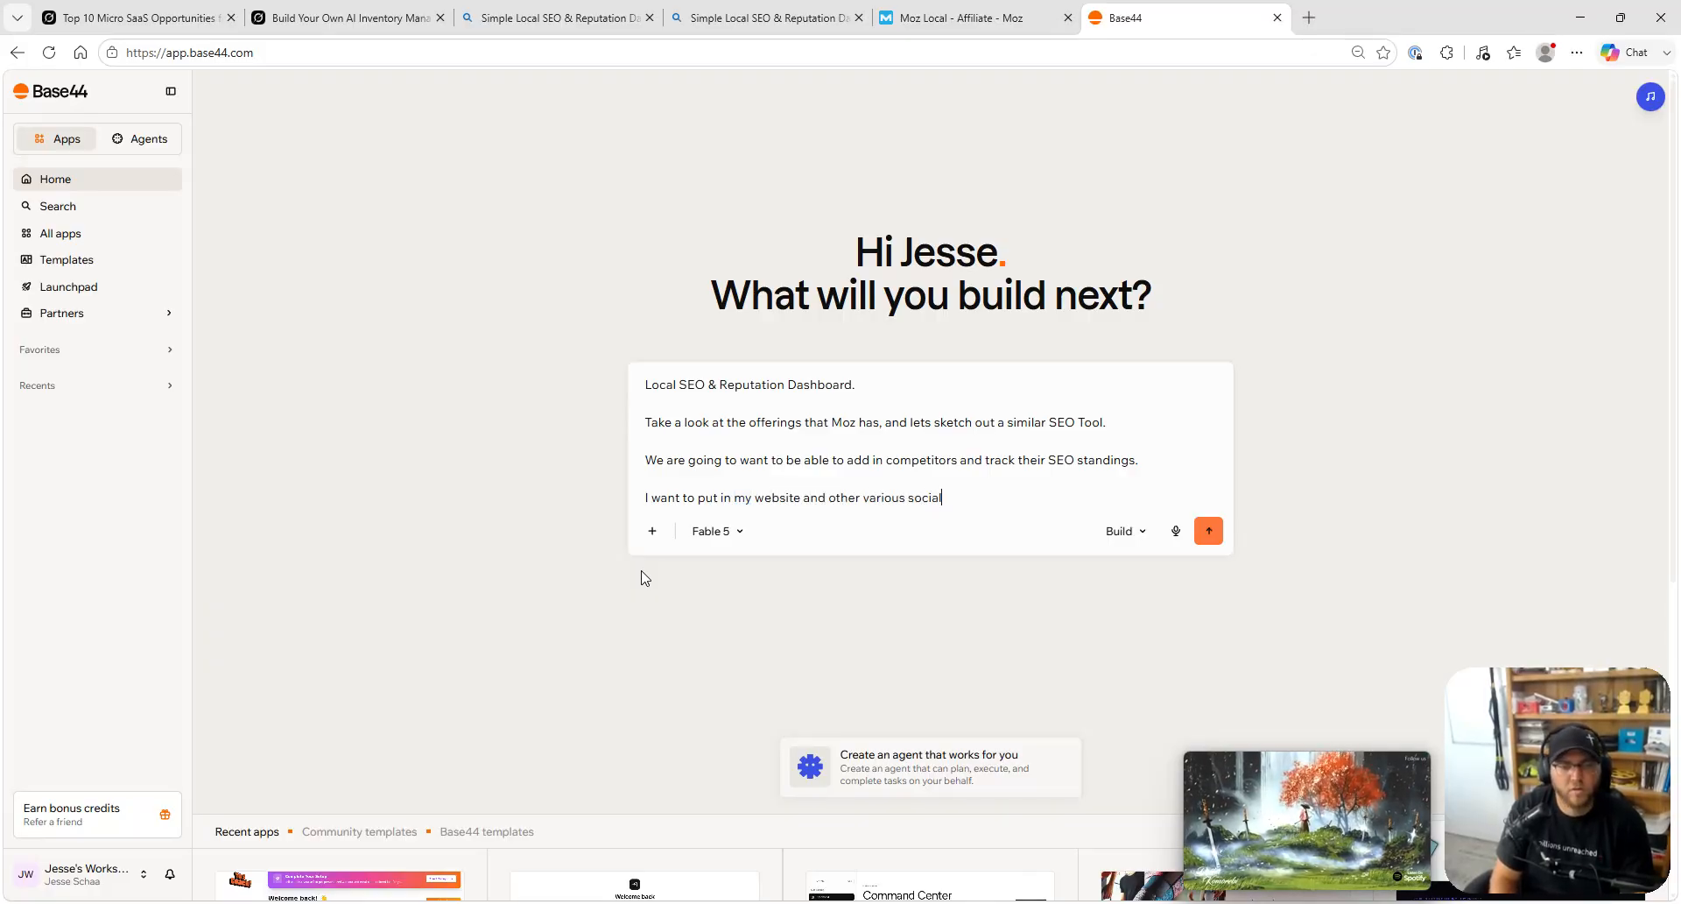
pyautogui.write(' media platforms')
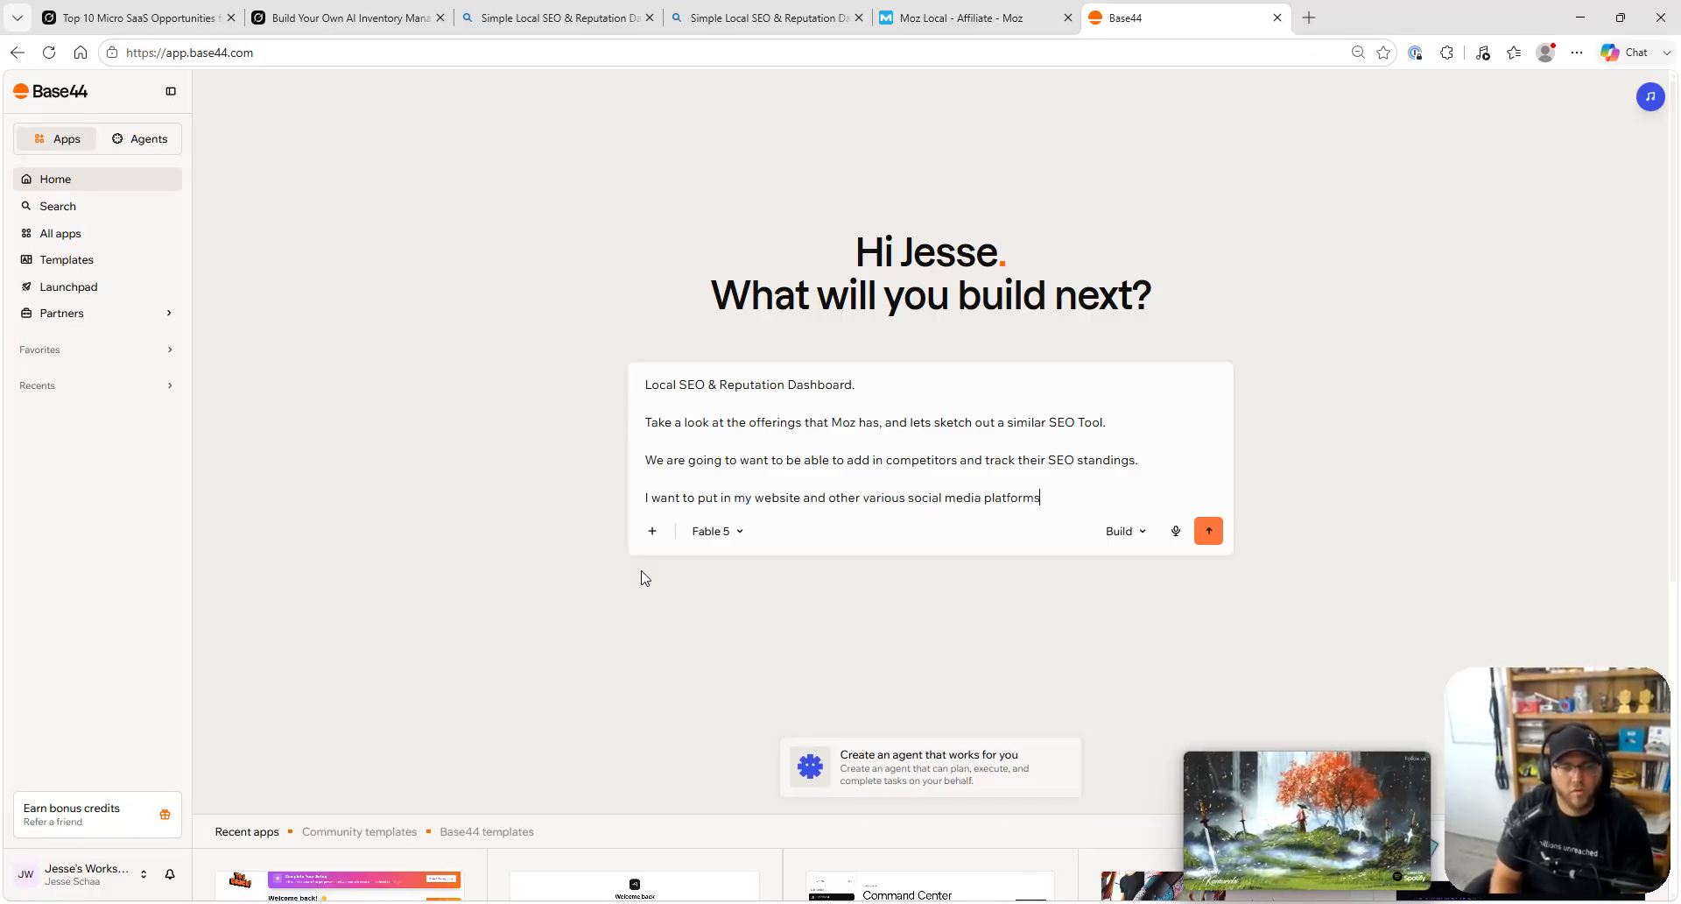
pyautogui.write(' and received')
pyautogui.press('BackSpace')
pyautogui.write('and receive a')
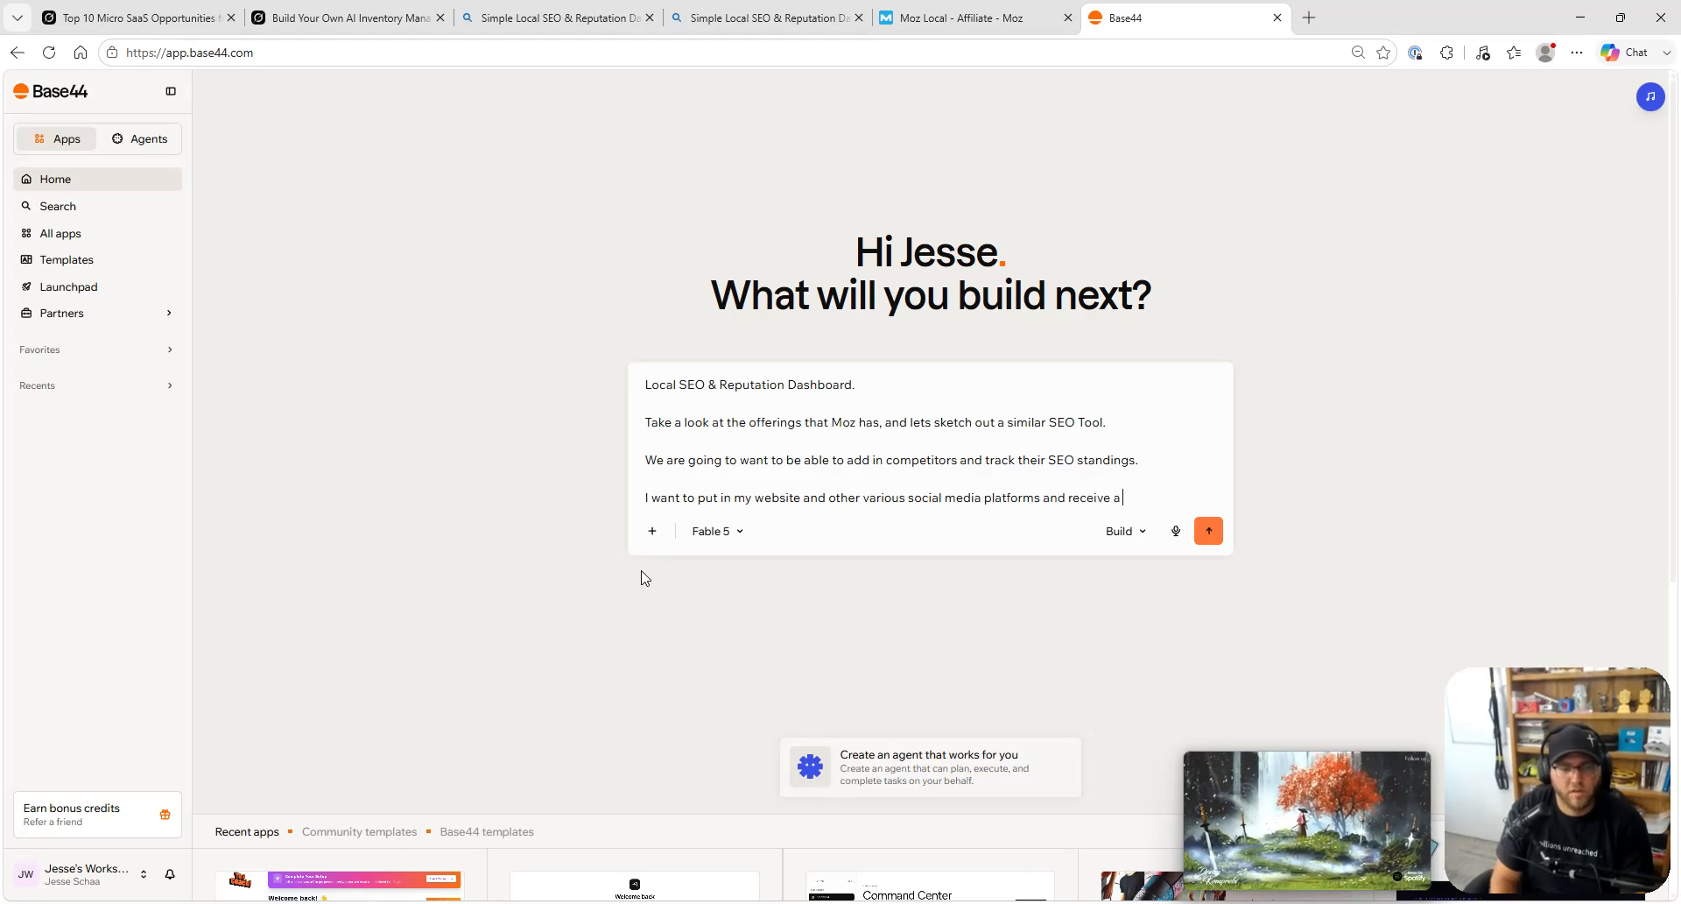
pyautogui.write(' "Grade" or')
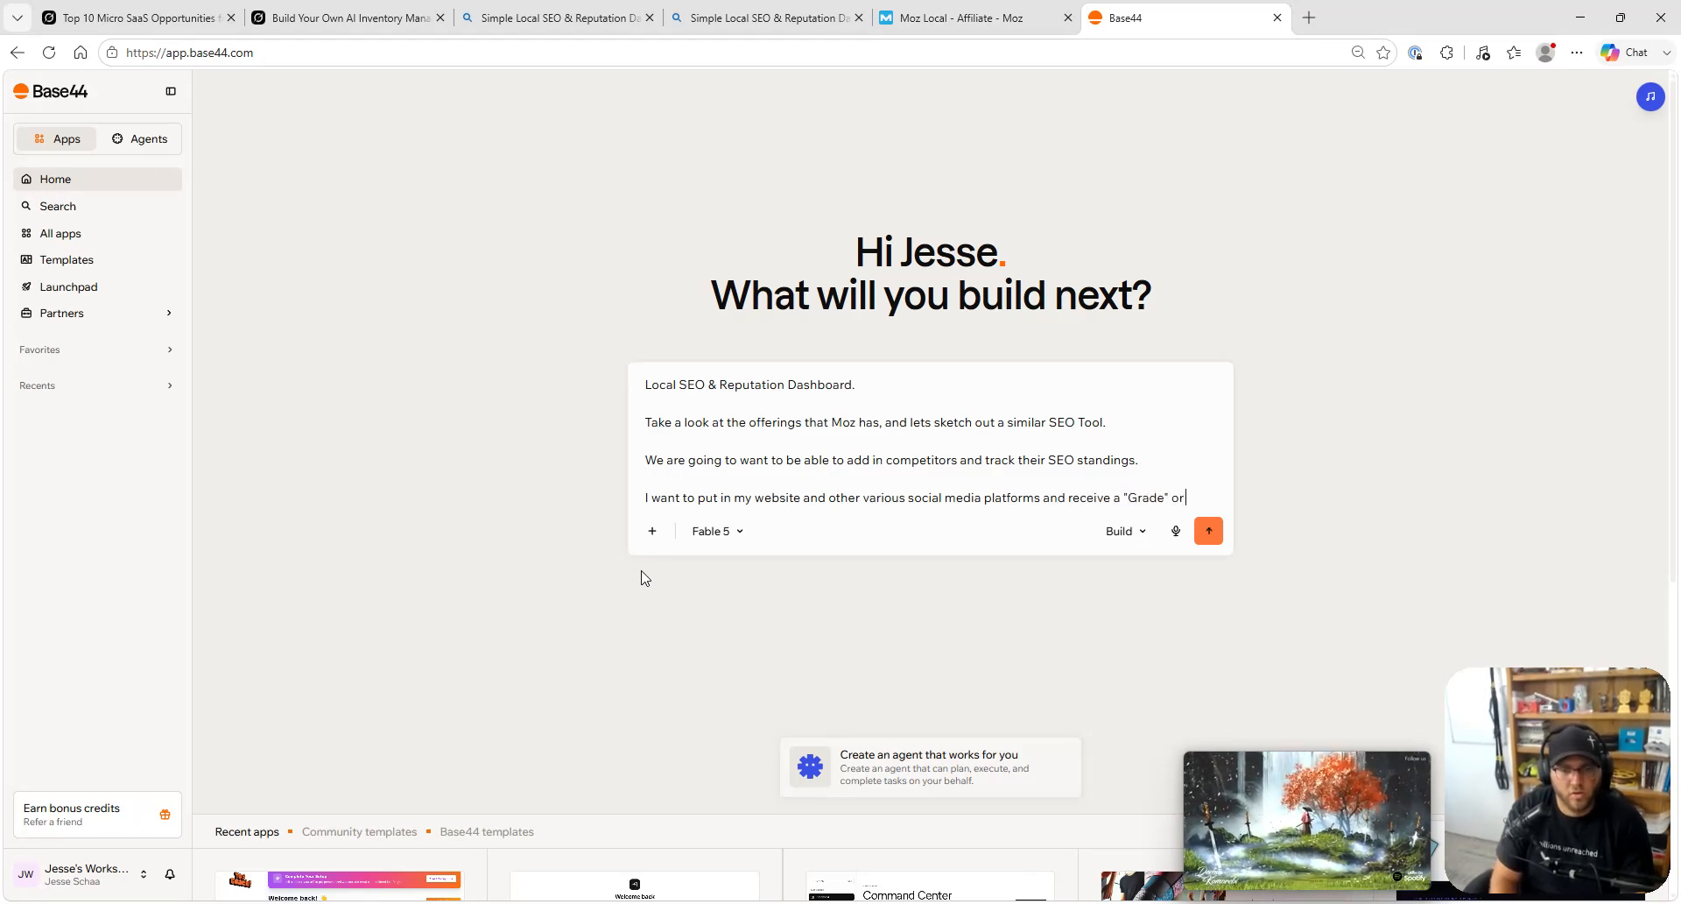
pyautogui.write(' a Health report.')
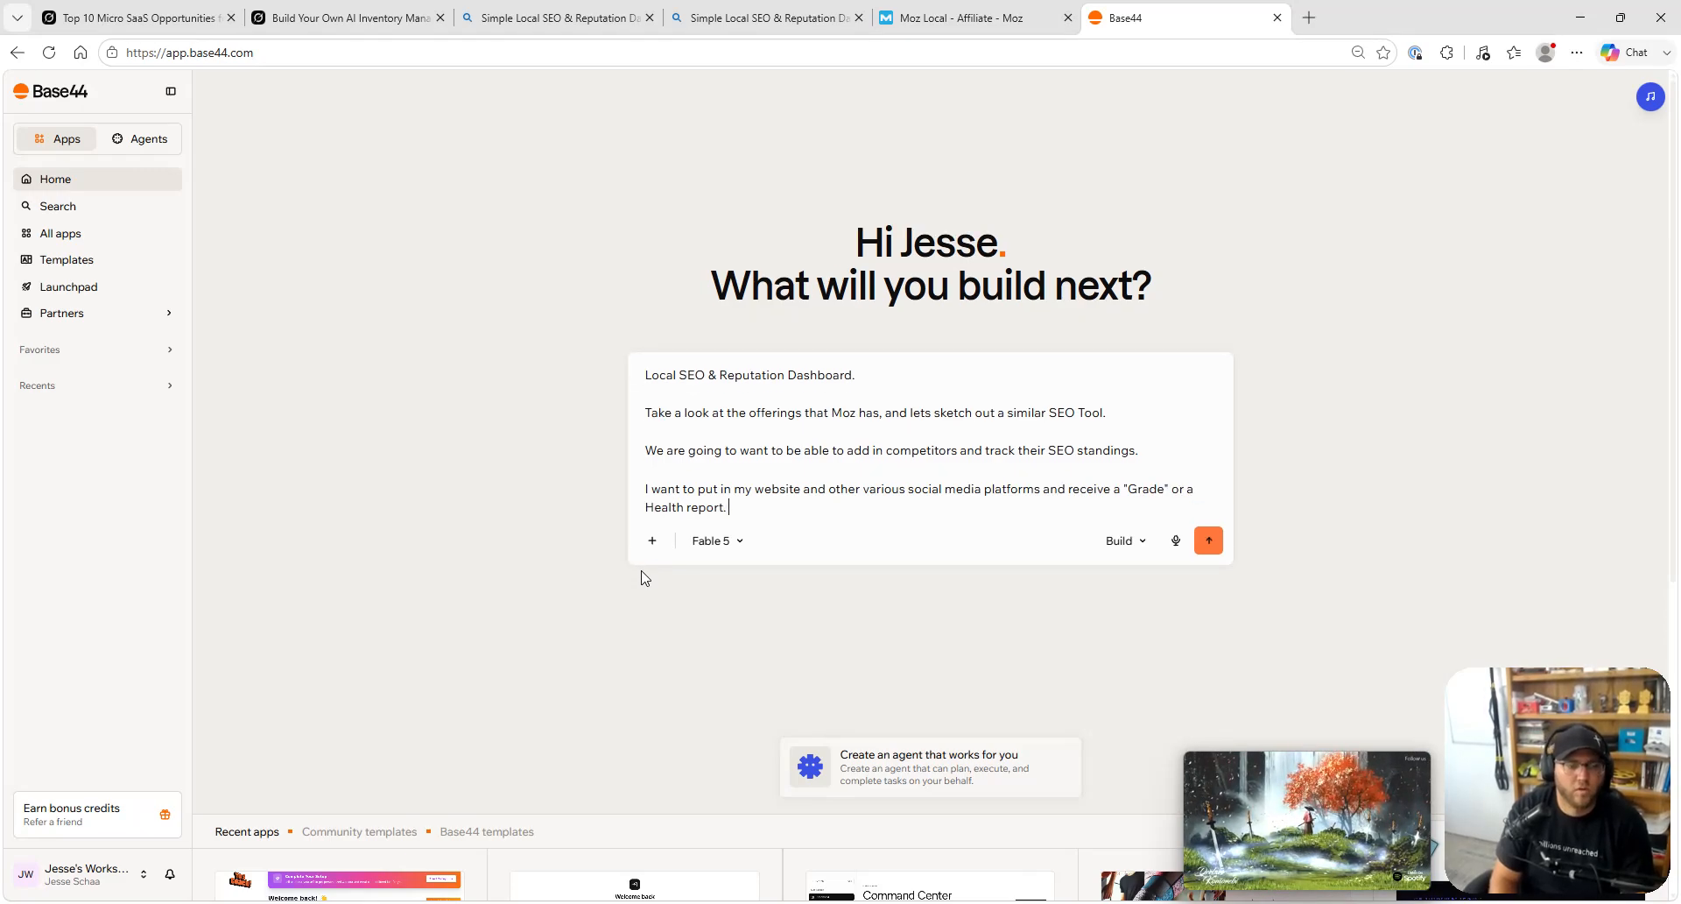
# - Extend the grade paragraph with "I am also going to want a way to see how to improve my score, like Credit Karma. Simple terms"
pyautogui.write('oing')
pyautogui.press('BackSpace')
pyautogui.press('BackSpace')
pyautogui.write('to want a way to ssee')
pyautogui.press('BackSpace')
pyautogui.press('BackSpace')
pyautogui.press('BackSpace')
pyautogui.write('ee how to improve my score, like C')
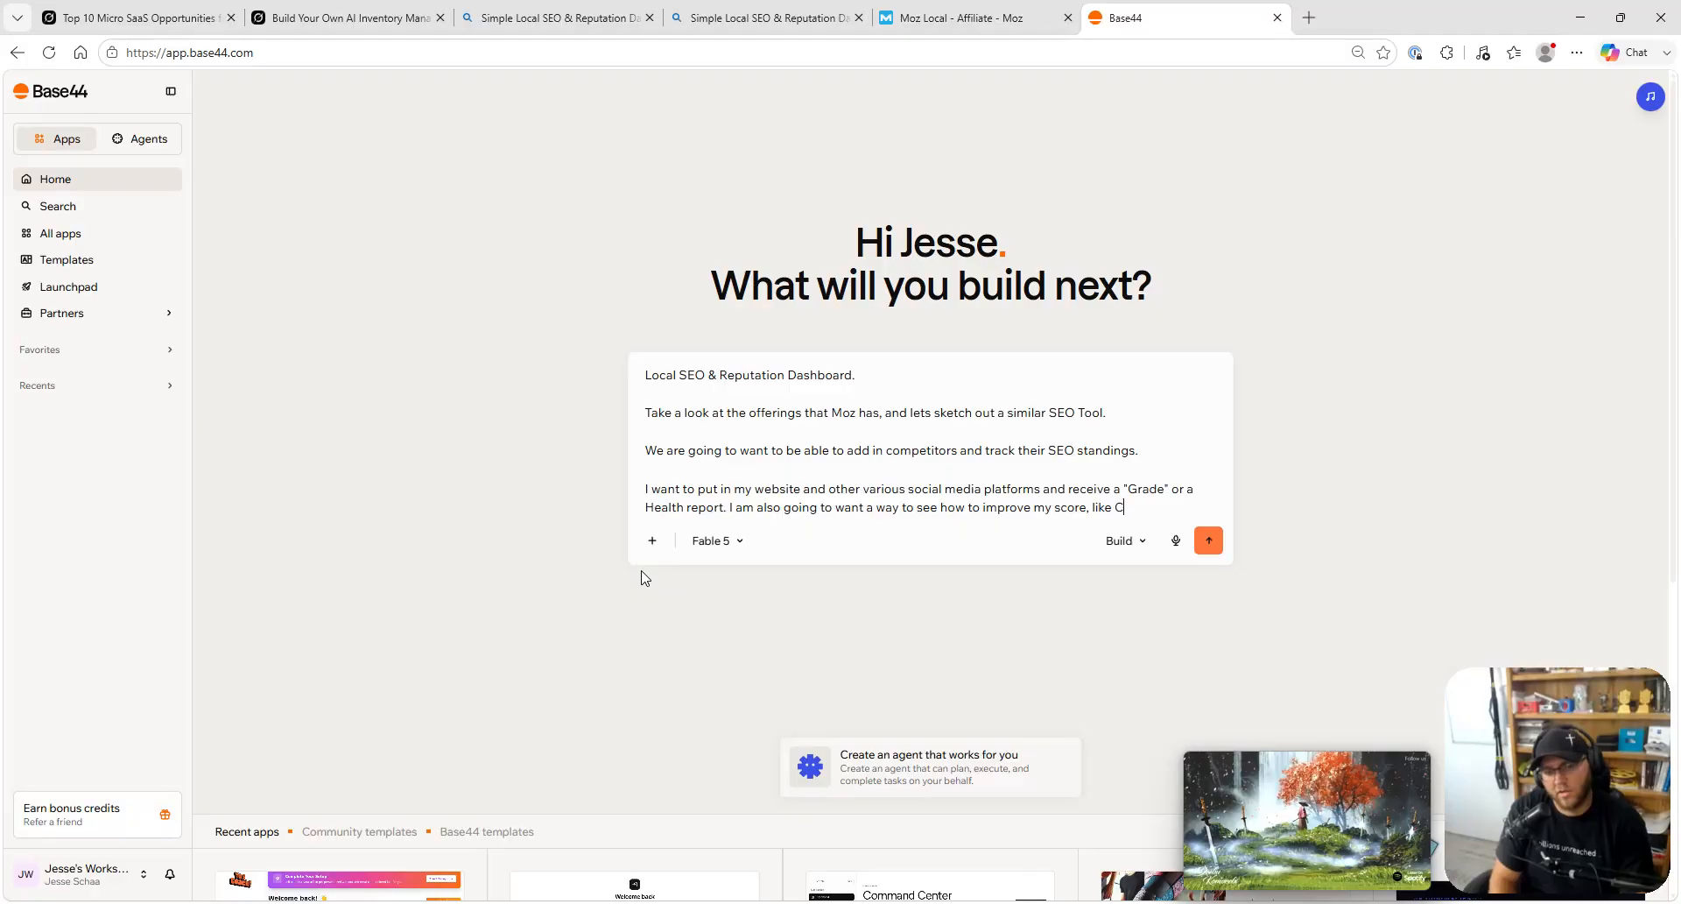
pyautogui.write('redit Karma')
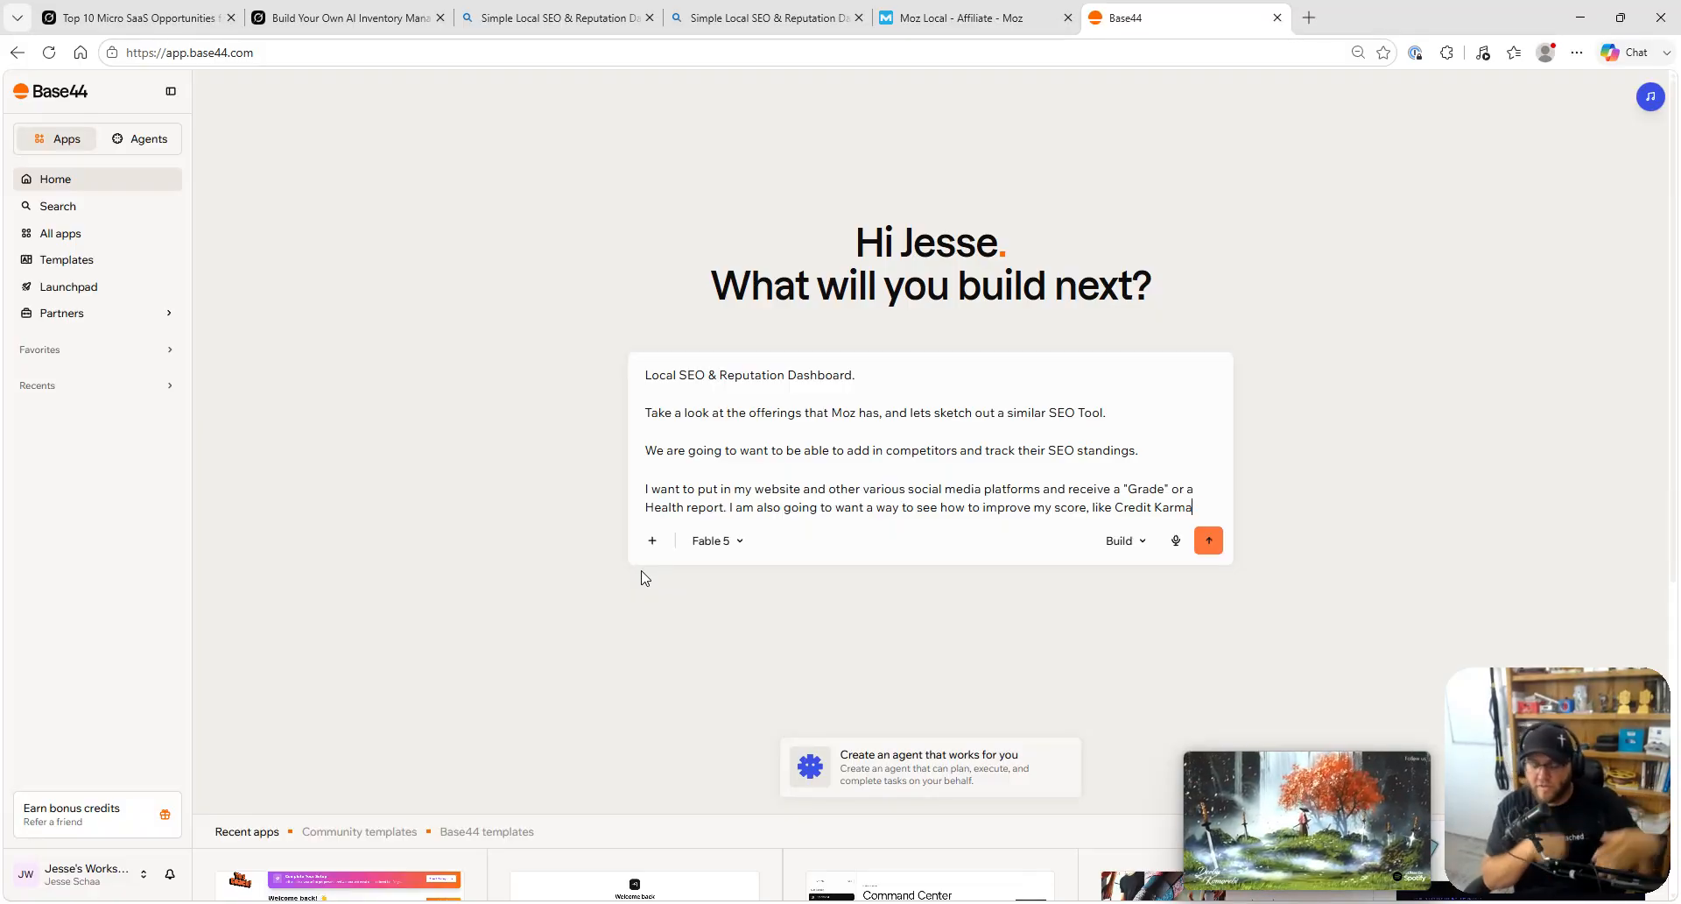
pyautogui.write('. Simple terms')
# - Add the prompt paragraph "This will be built for small business and needs to give them a cutting edge advantage."
pyautogui.hotkey('shift', 'Return')
pyautogui.hotkey('shift', 'Return')
pyautogui.write('This wil')
pyautogui.write('l be built for small')
pyautogui.write(' business and needs')
pyautogui.write(' to give them a')
pyautogui.write(' cutting edge ad')
pyautogui.write('vantage.')
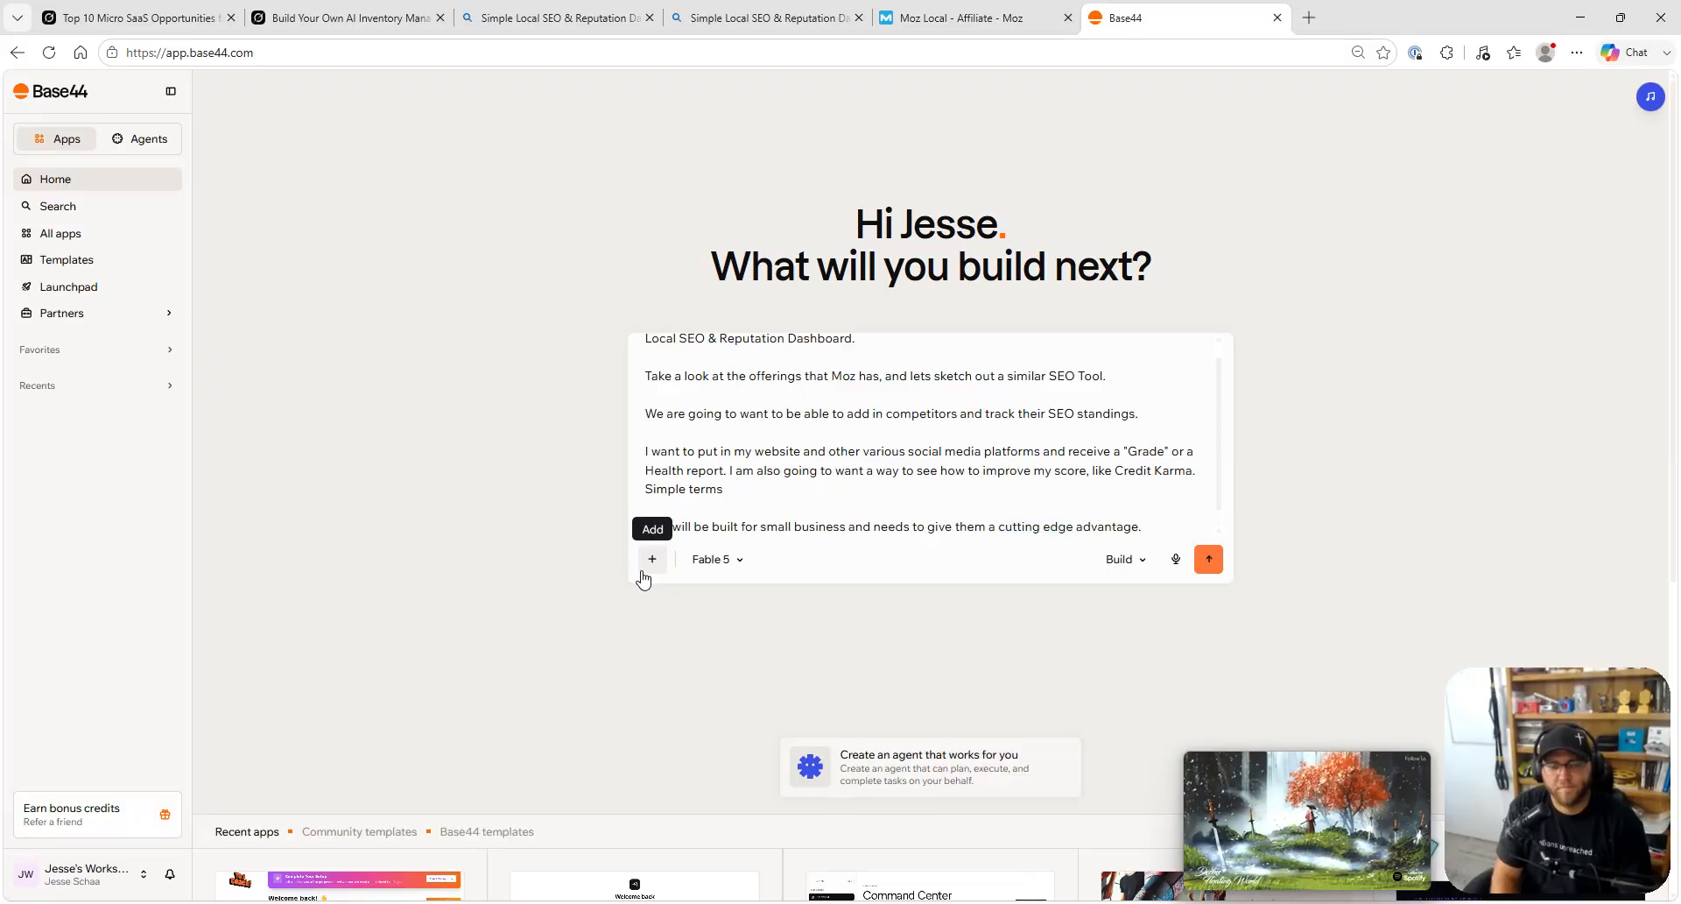
# - Add the closing prompt paragraph "Enterprise Grade. Timeless Design. Well Organized."
pyautogui.hotkey('shift', 'Return')
pyautogui.hotkey('shift', 'Return')
pyautogui.write('Enterprise Grade')
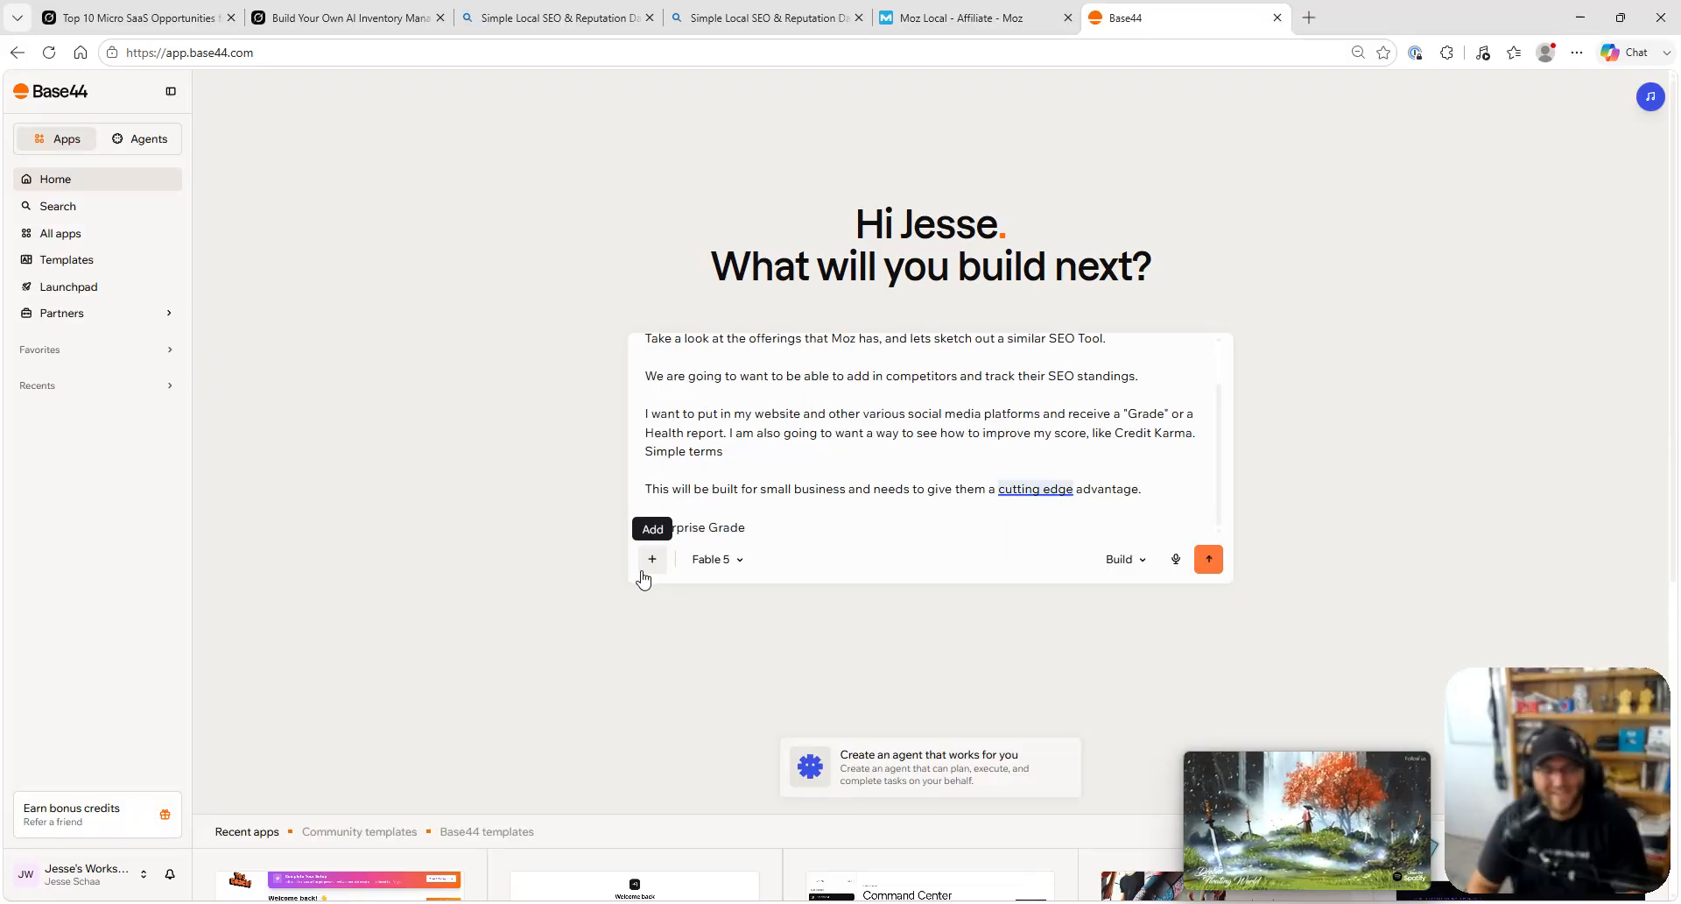
pyautogui.write('. Timeless Design.')
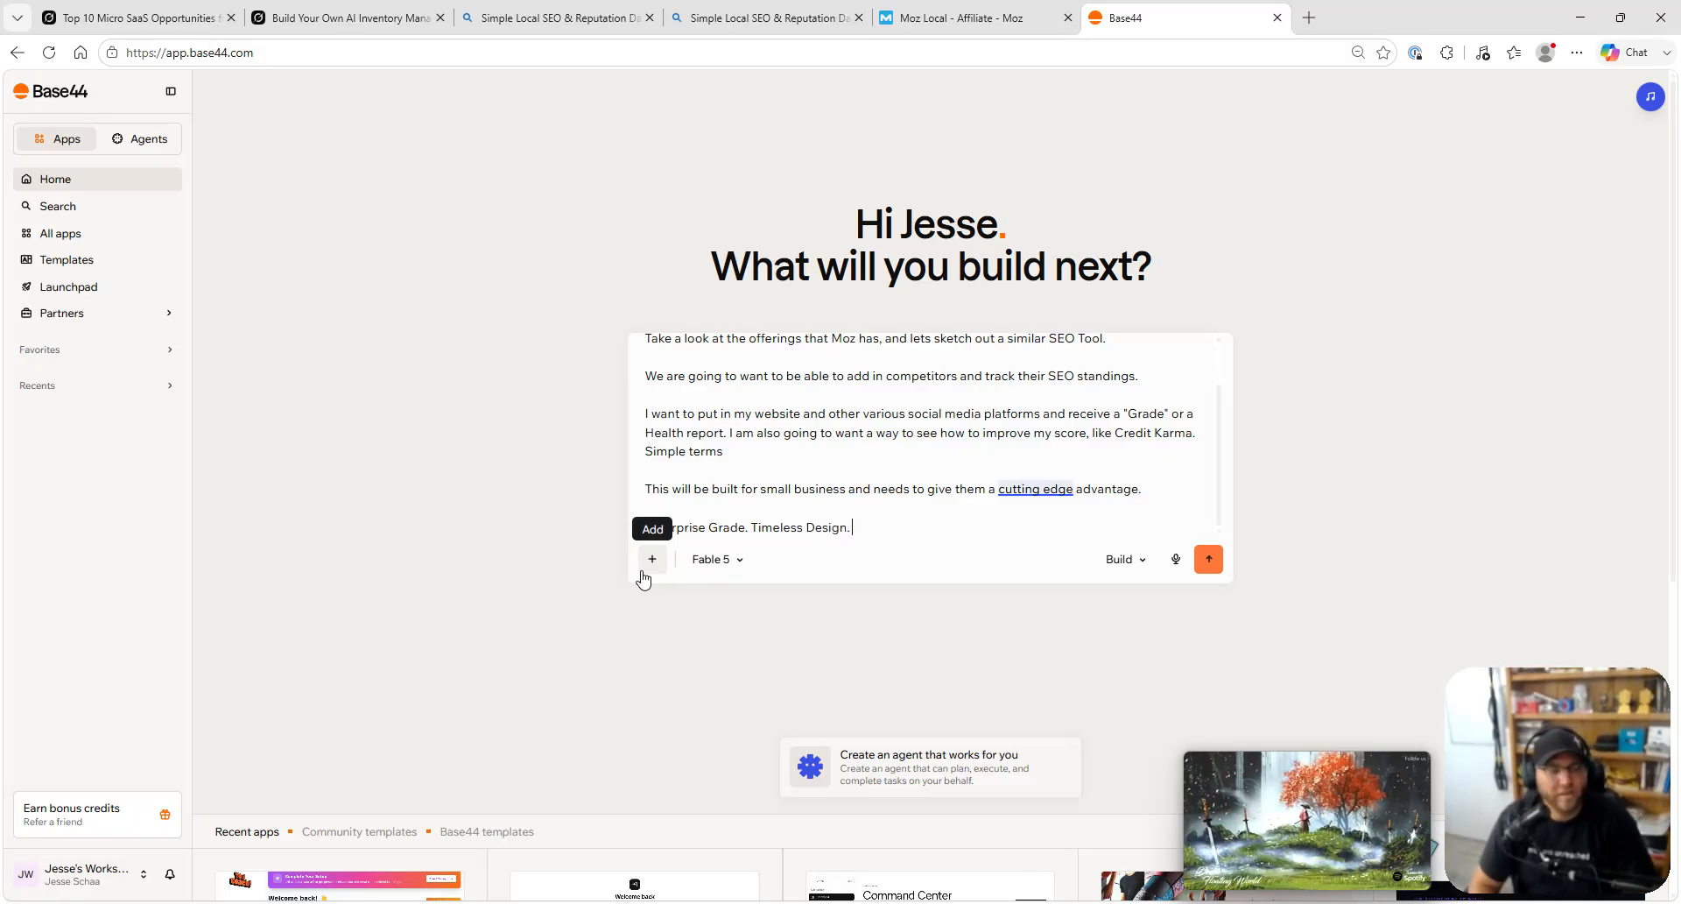
pyautogui.write(' Well Organized')
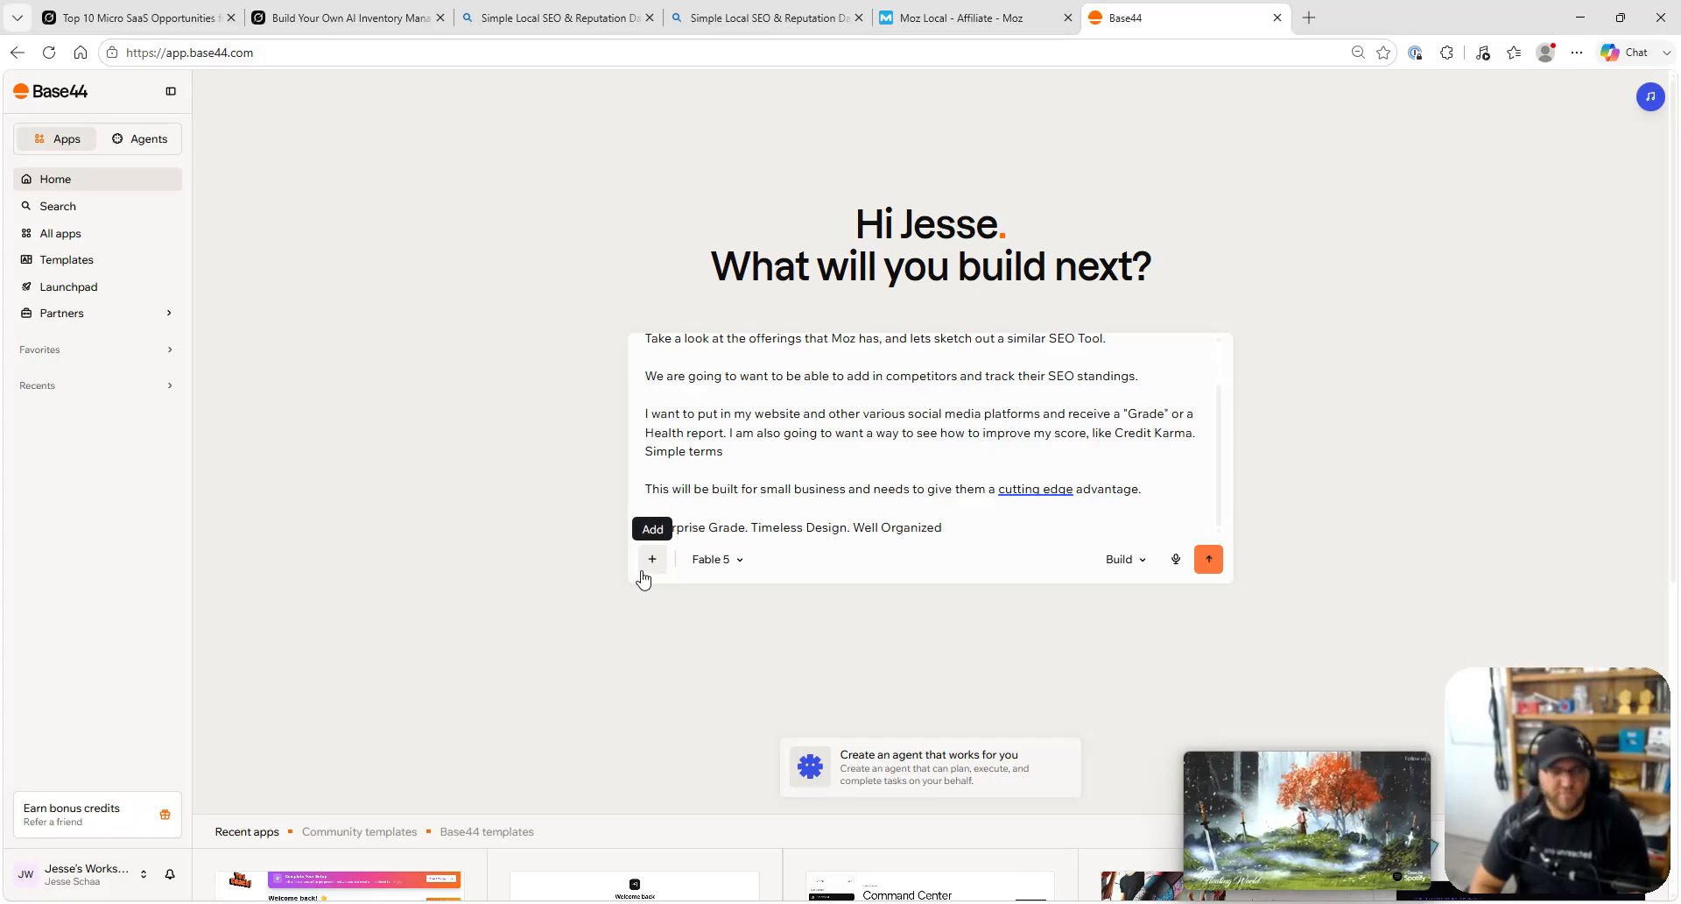
pyautogui.write('.')
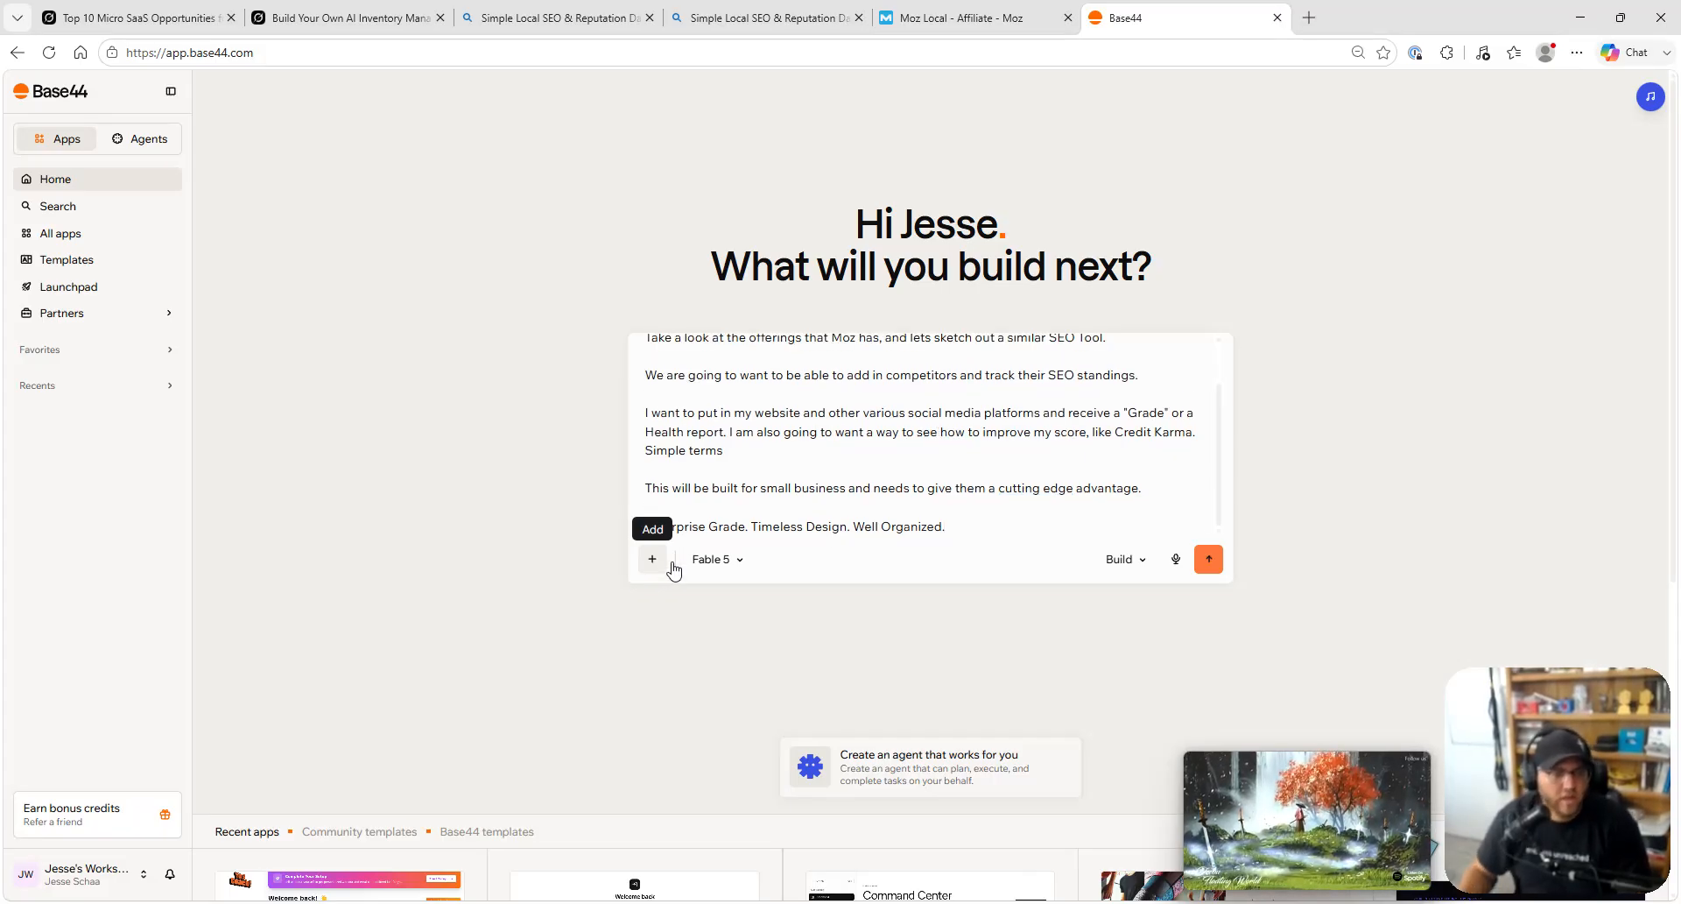
pyautogui.scroll(2, 938, 458)
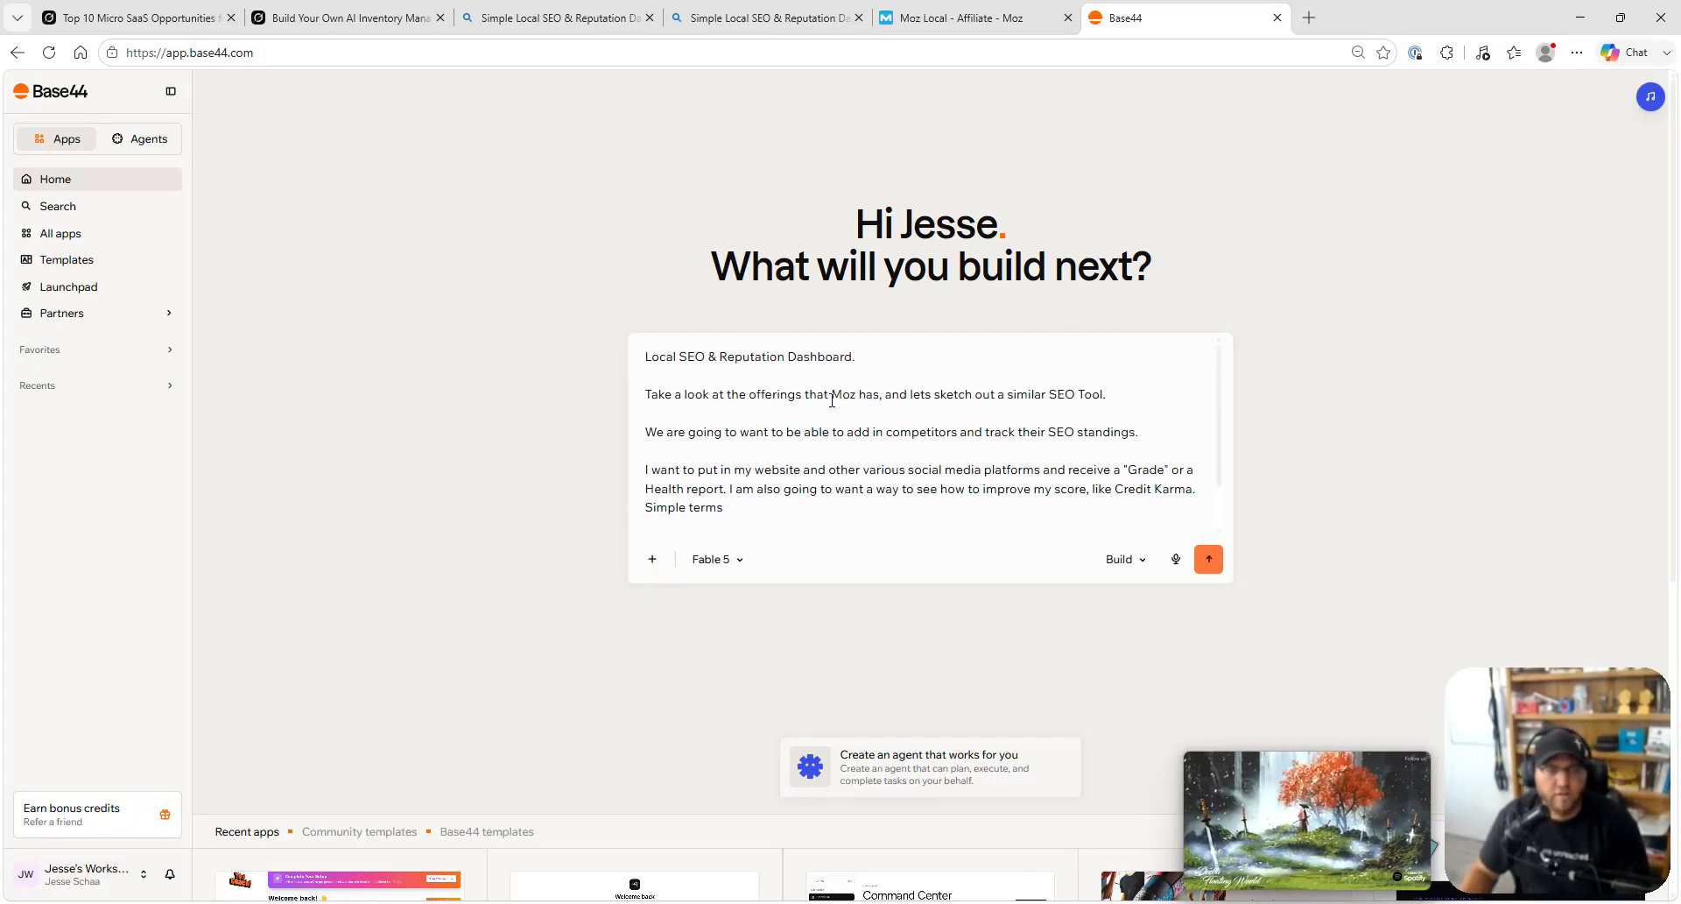
pyautogui.click(964, 19)
pyautogui.click(1126, 19)
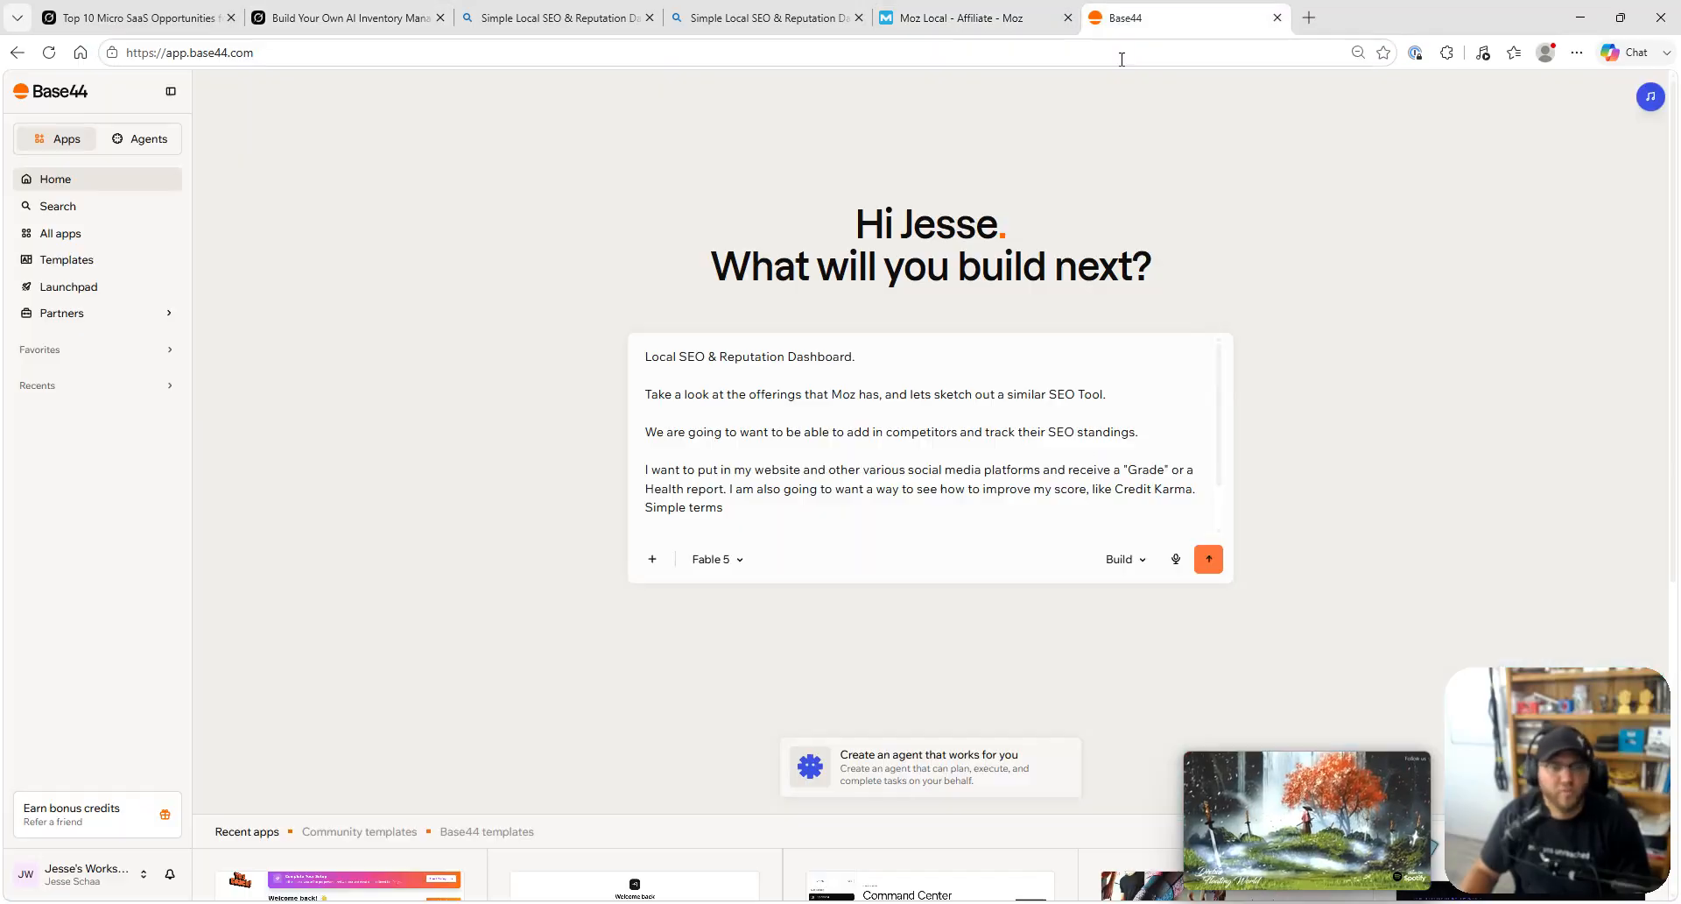
pyautogui.click(880, 394)
pyautogui.write('(')
pyautogui.write('https://moz.com/')
pyautogui.write('),')
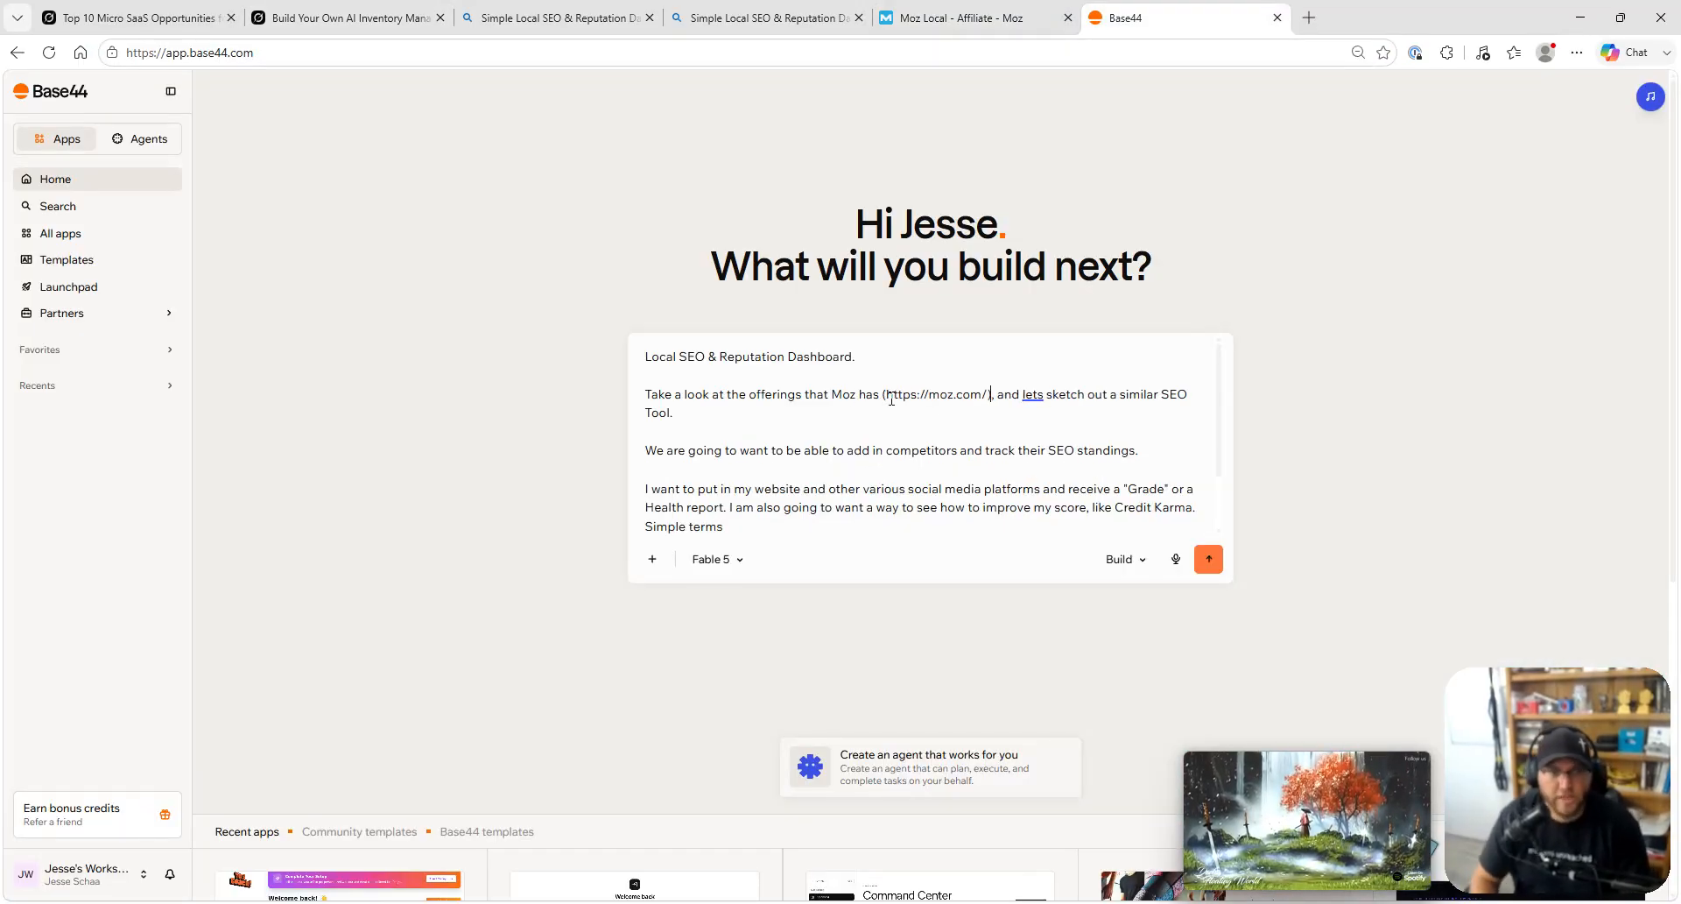
# - Review the whole prompt and submit it to start building the app
pyautogui.scroll(-4, 892, 403)
pyautogui.scroll(3, 797, 350)
pyautogui.scroll(-3, 797, 350)
pyautogui.scroll(2, 964, 525)
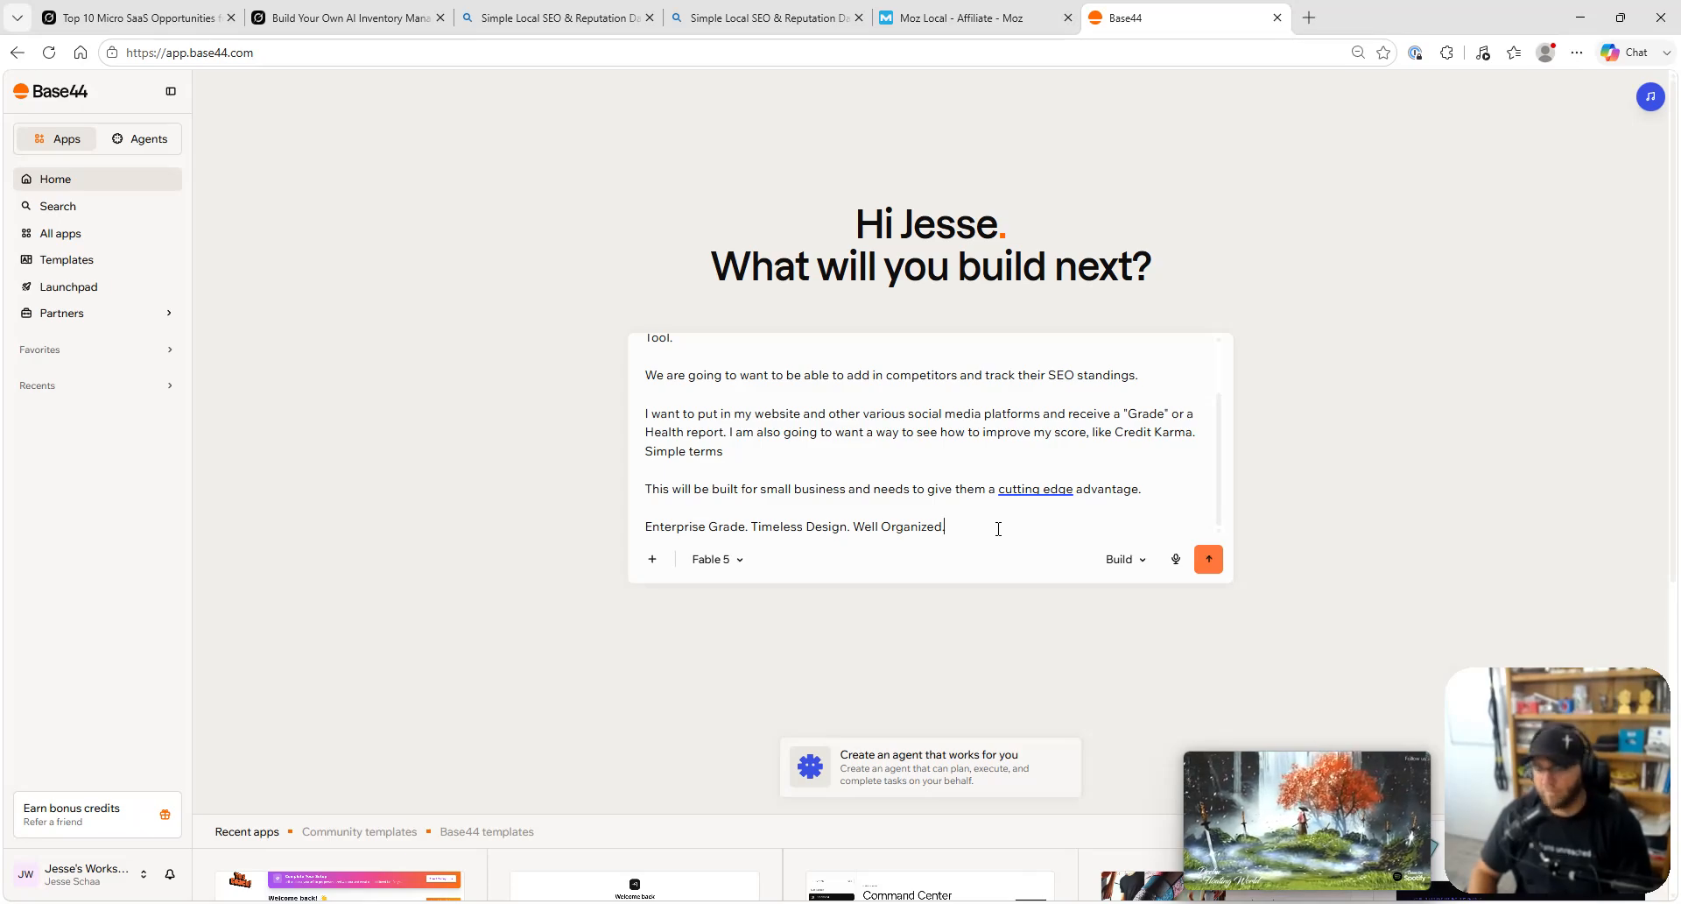
pyautogui.press('Return')
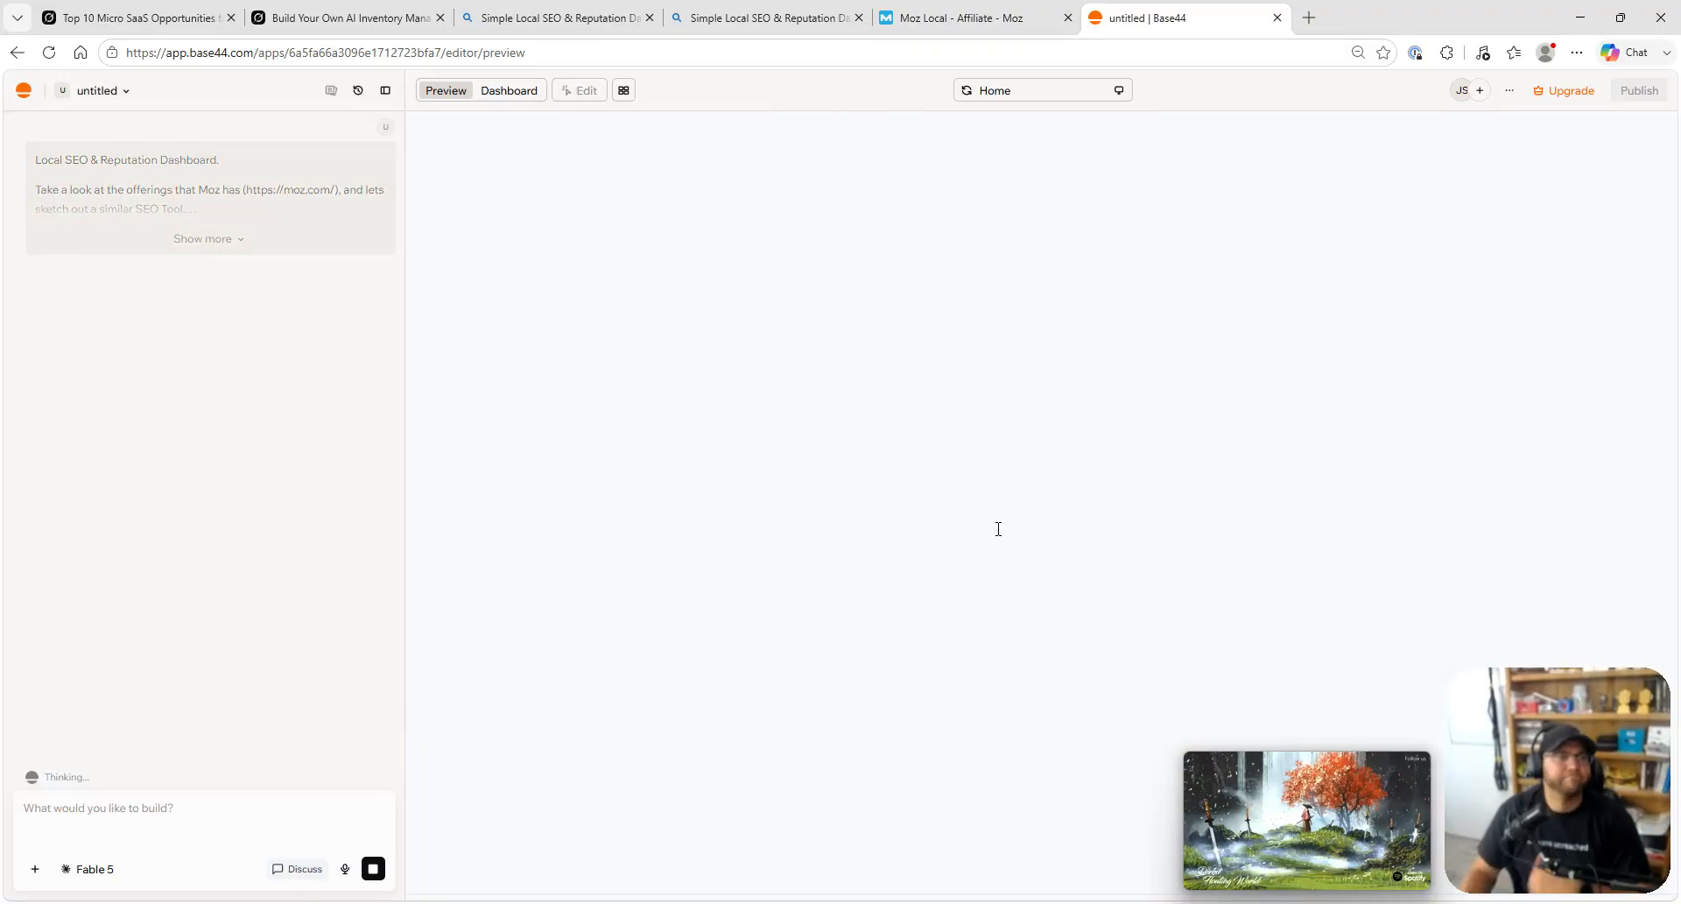
# - Find the Review Analytics dashboard image in the Bing local SEO results and open its source article on semrush.com
pyautogui.click(791, 12)
pyautogui.click(780, 398)
pyautogui.scroll(-14, 869, 445)
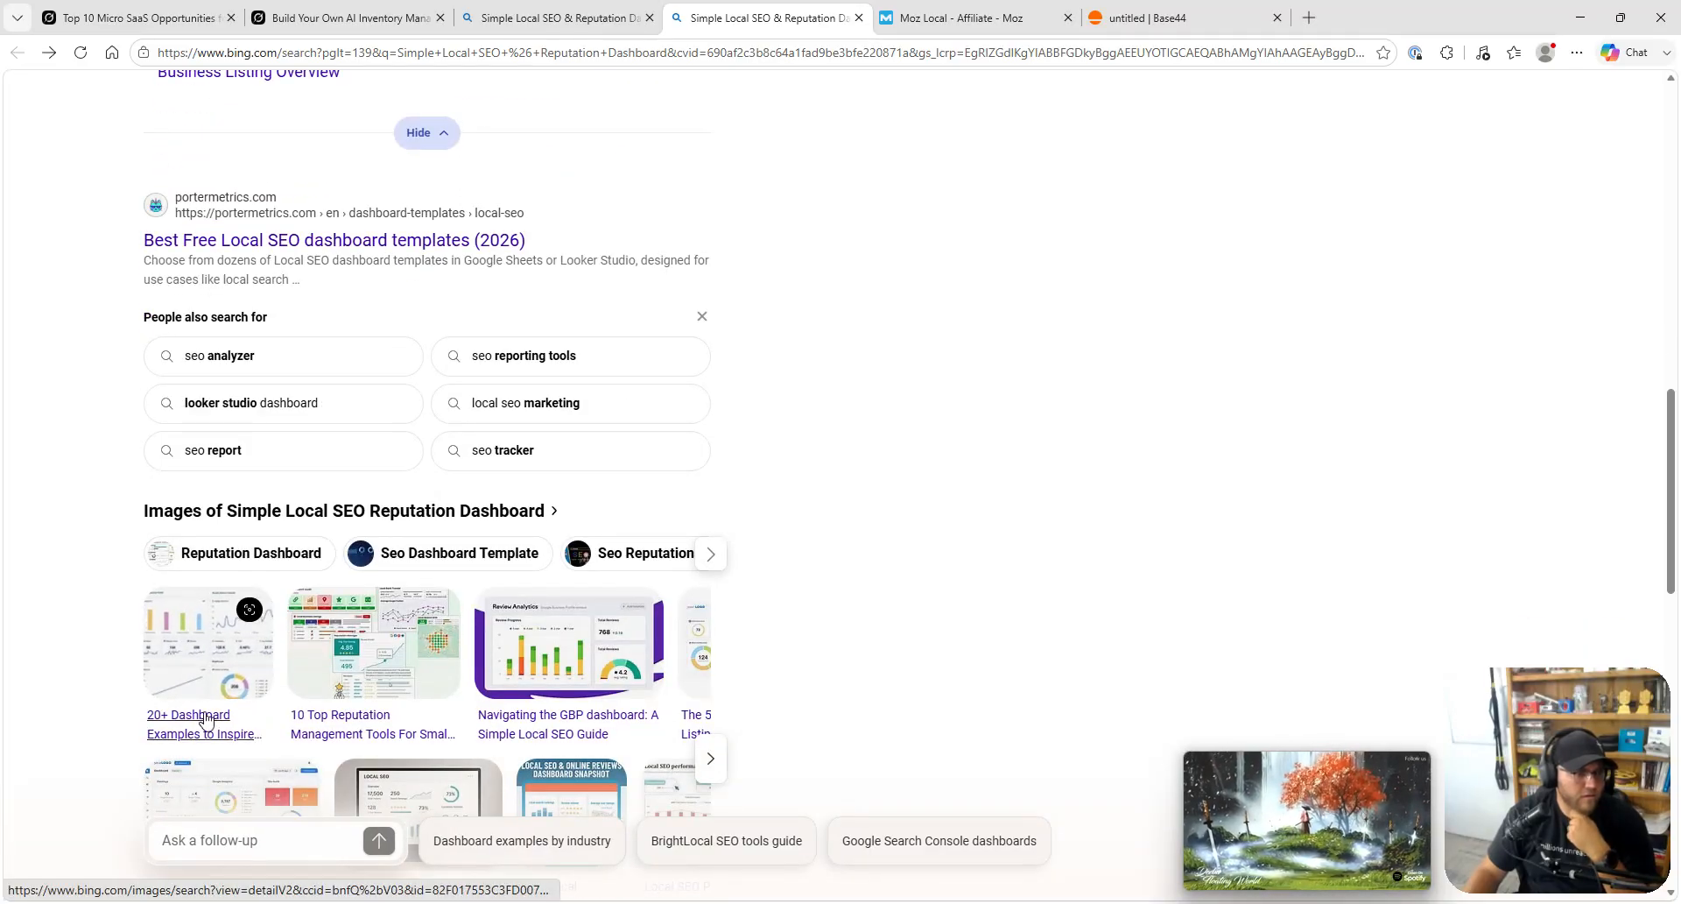
pyautogui.scroll(-2, 280, 659)
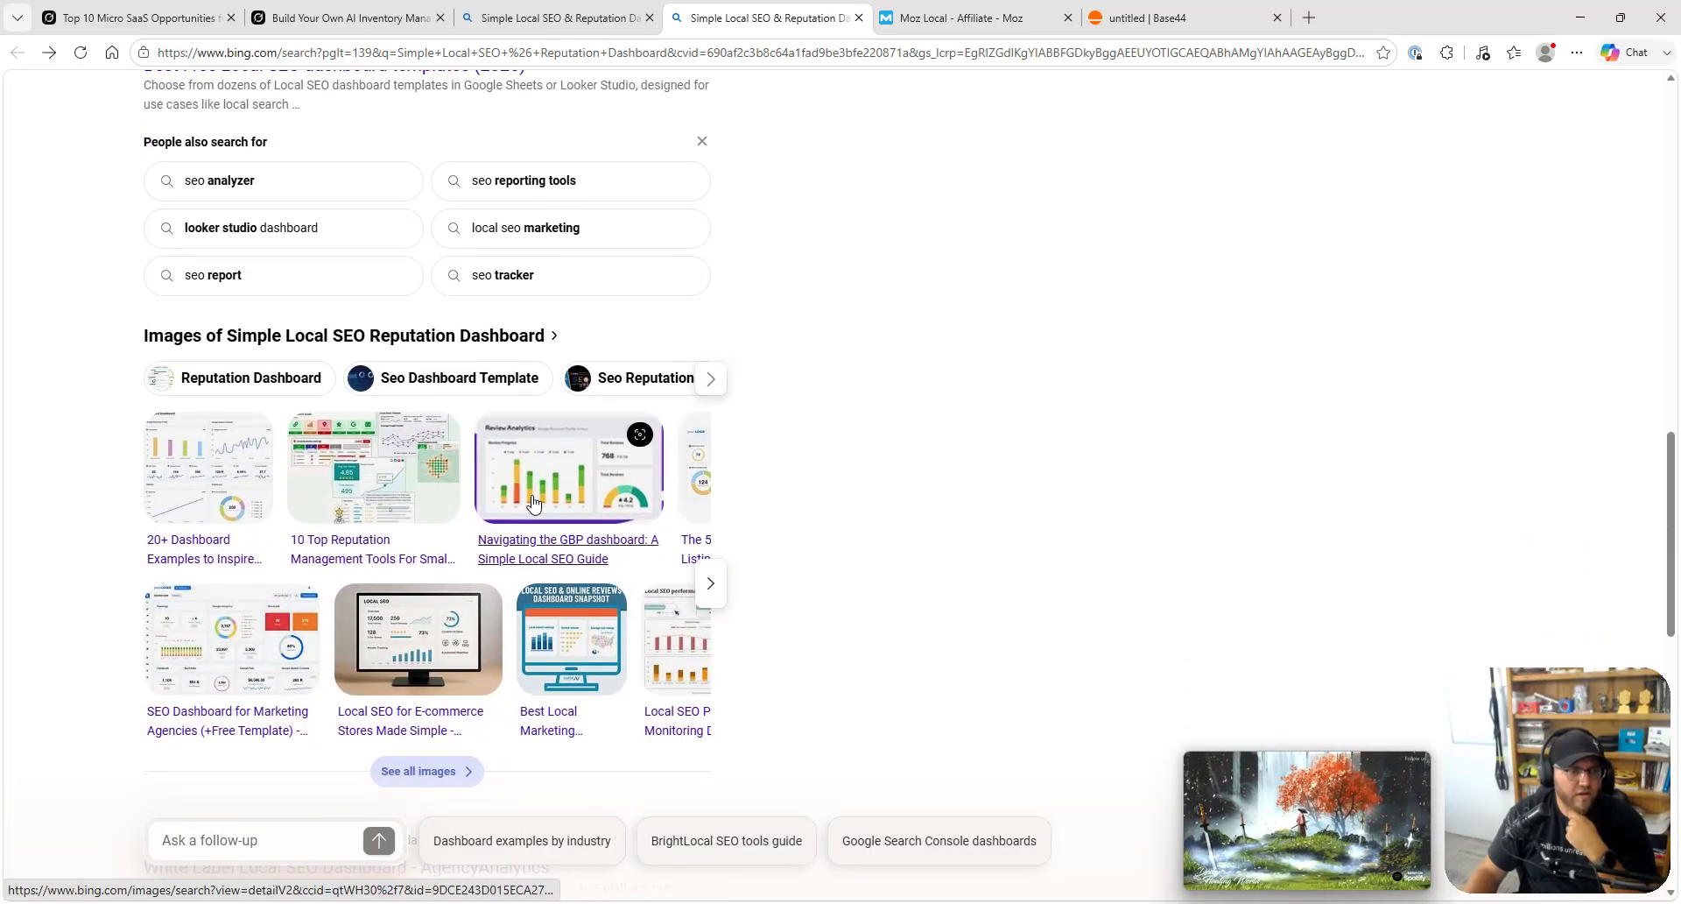
pyautogui.click(533, 494)
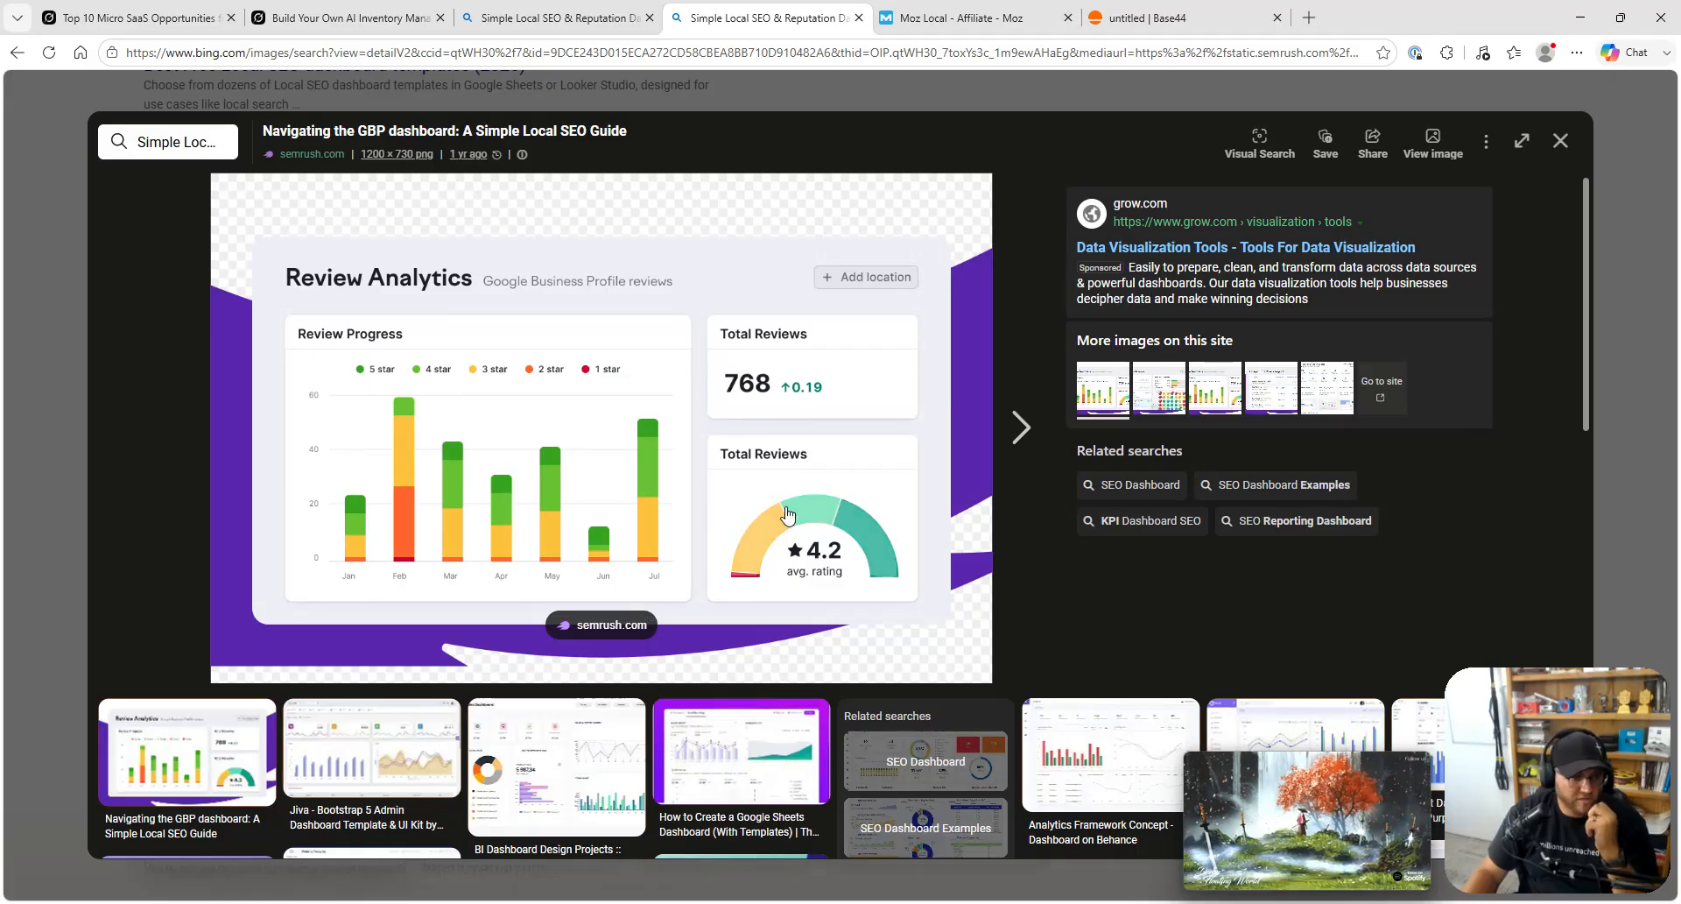
pyautogui.click(608, 627)
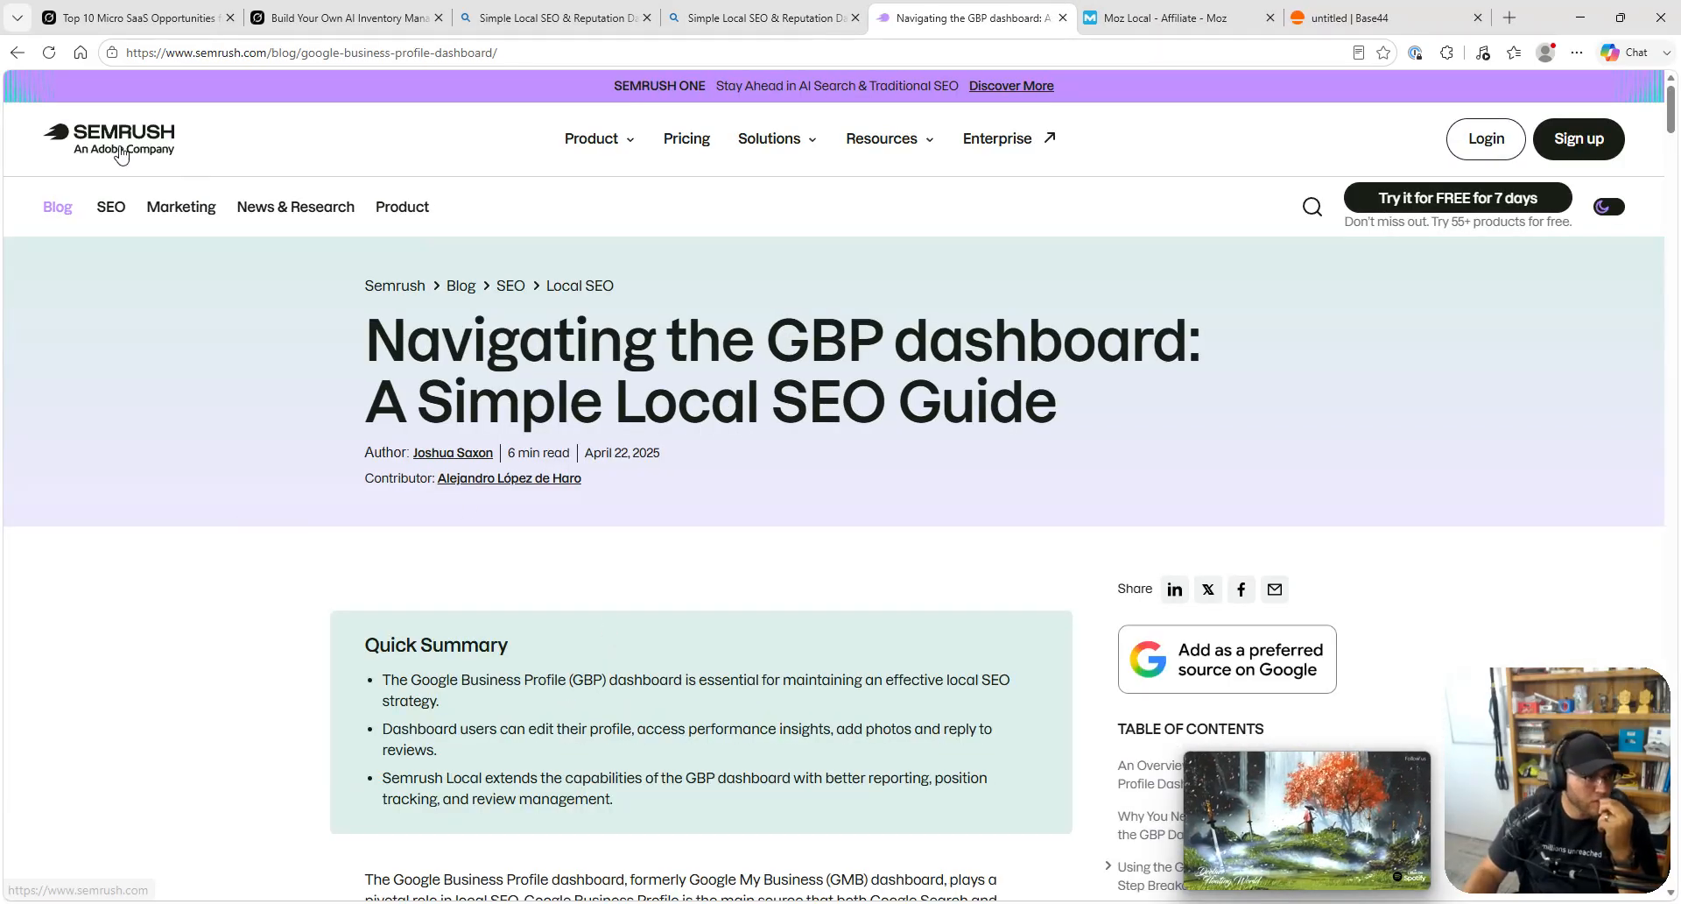
# - Open the SEO category of the Semrush blog, dismiss the promotional pop-up and look through the article cards
pyautogui.click(109, 208)
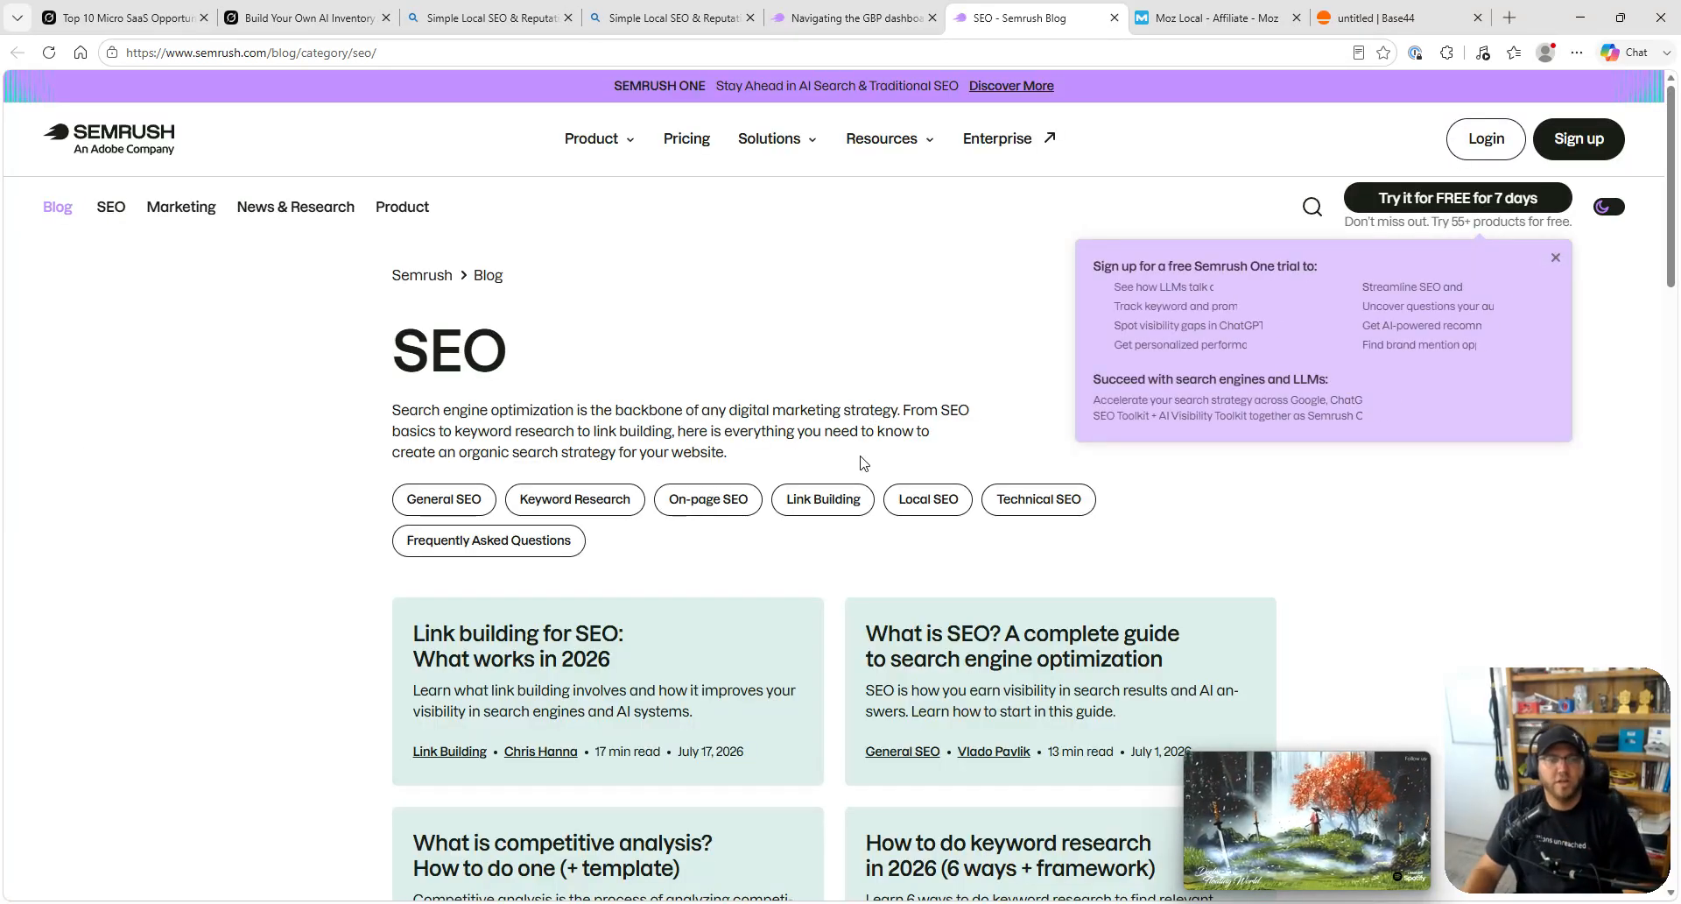
pyautogui.scroll(-1, 725, 431)
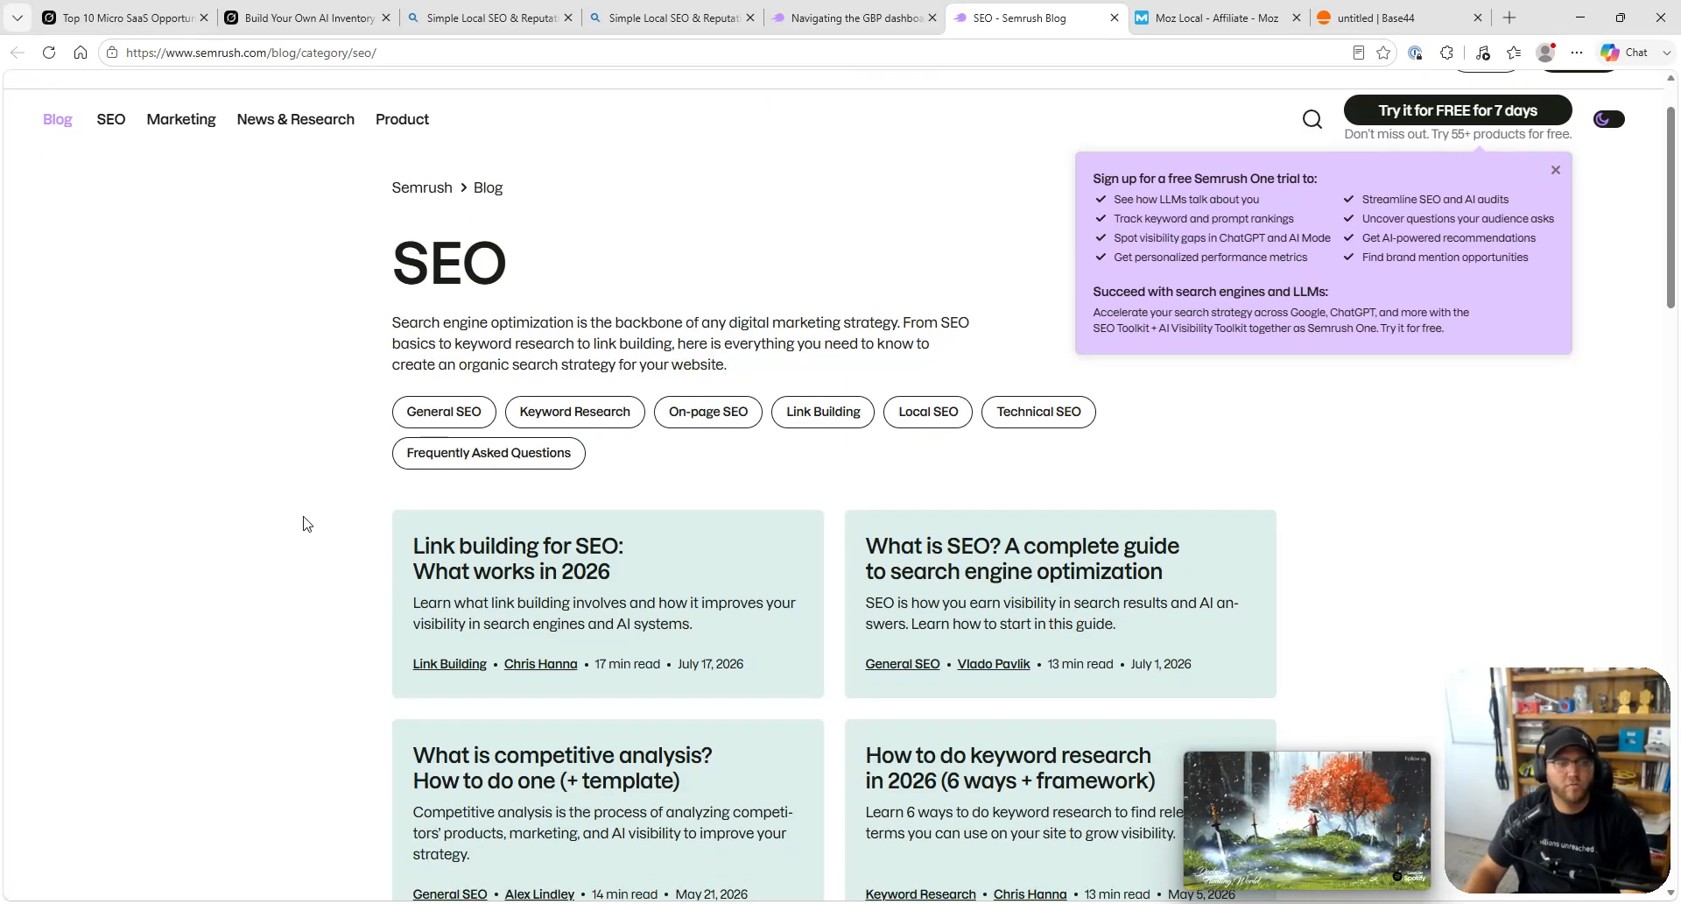
pyautogui.scroll(-10, 303, 524)
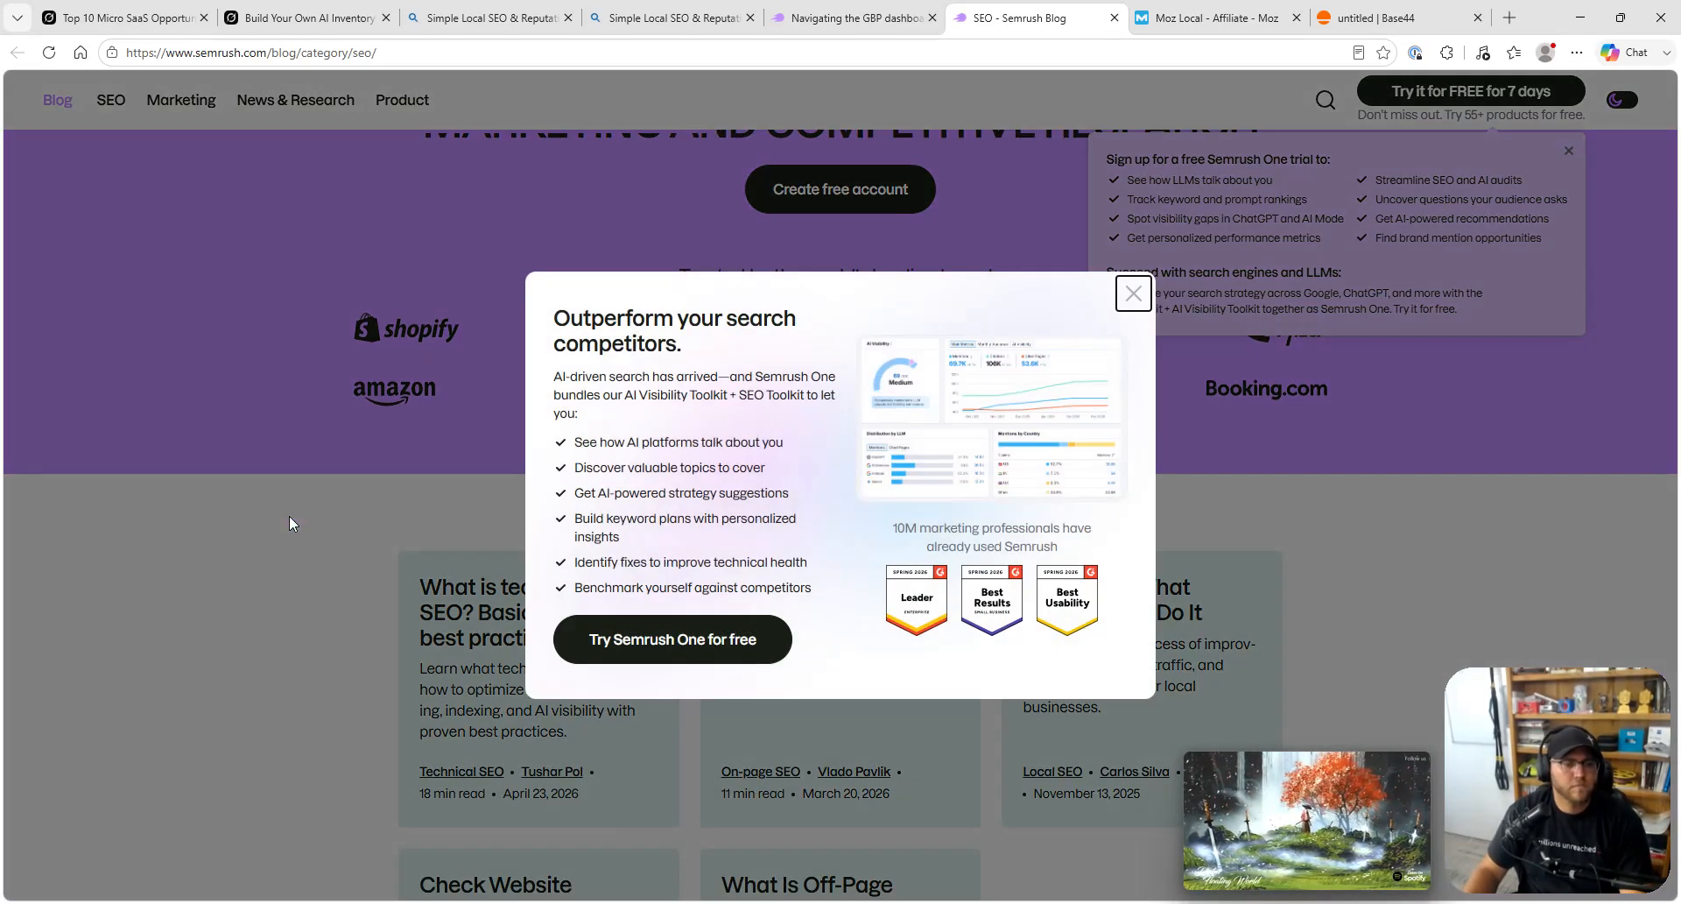
pyautogui.click(1134, 293)
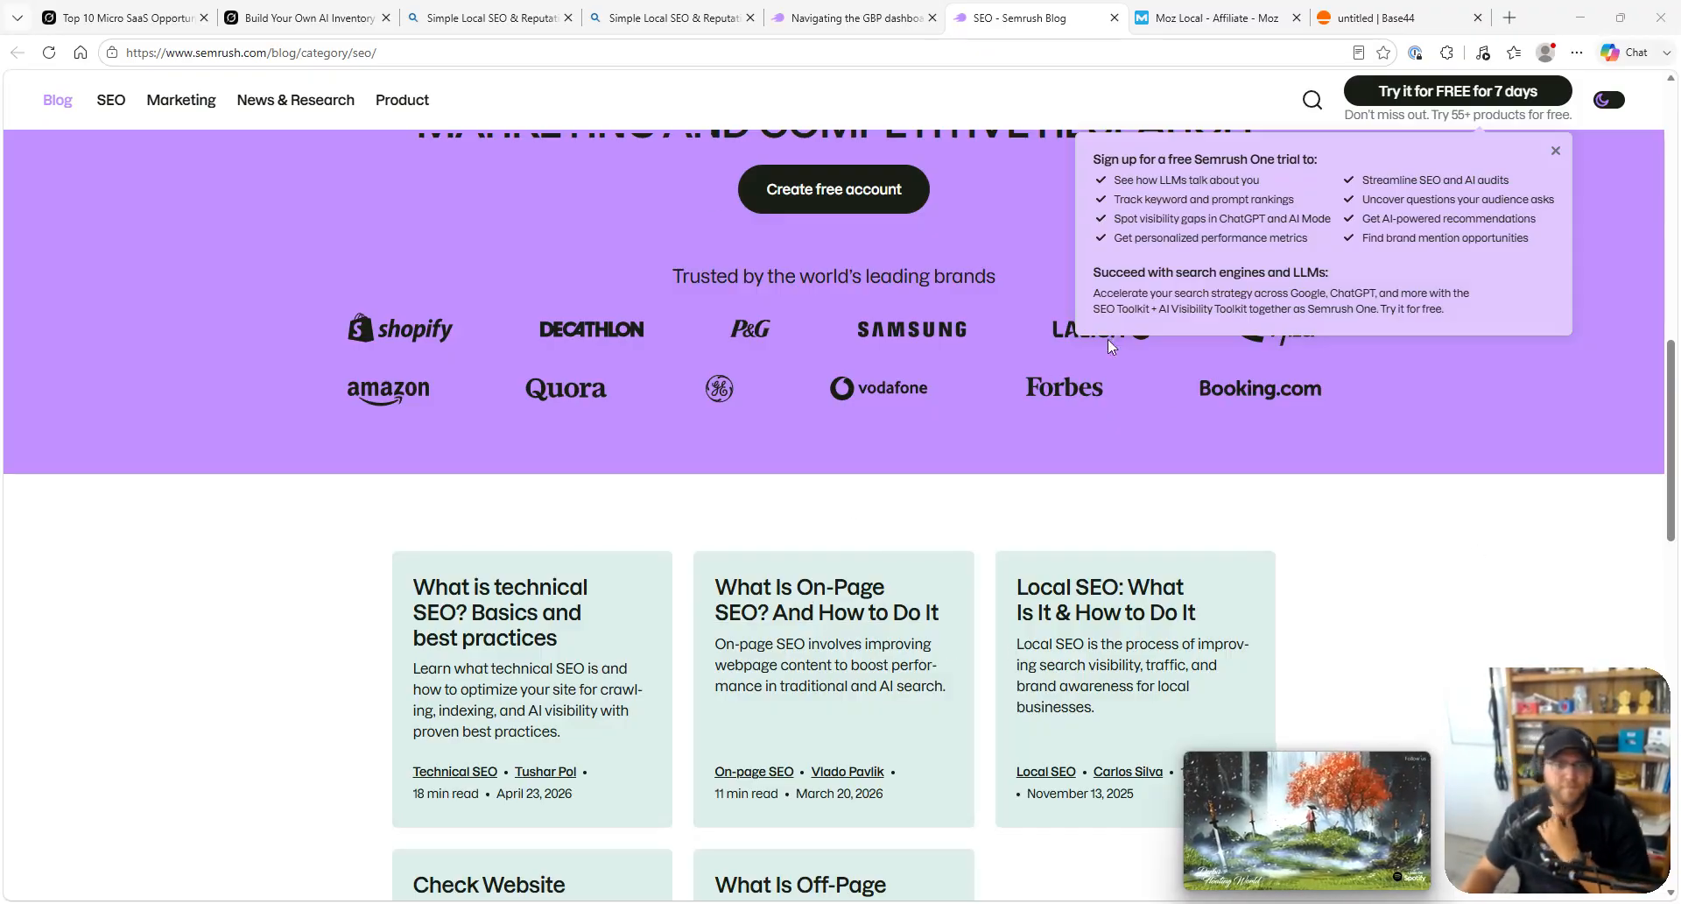
pyautogui.scroll(-3, 948, 431)
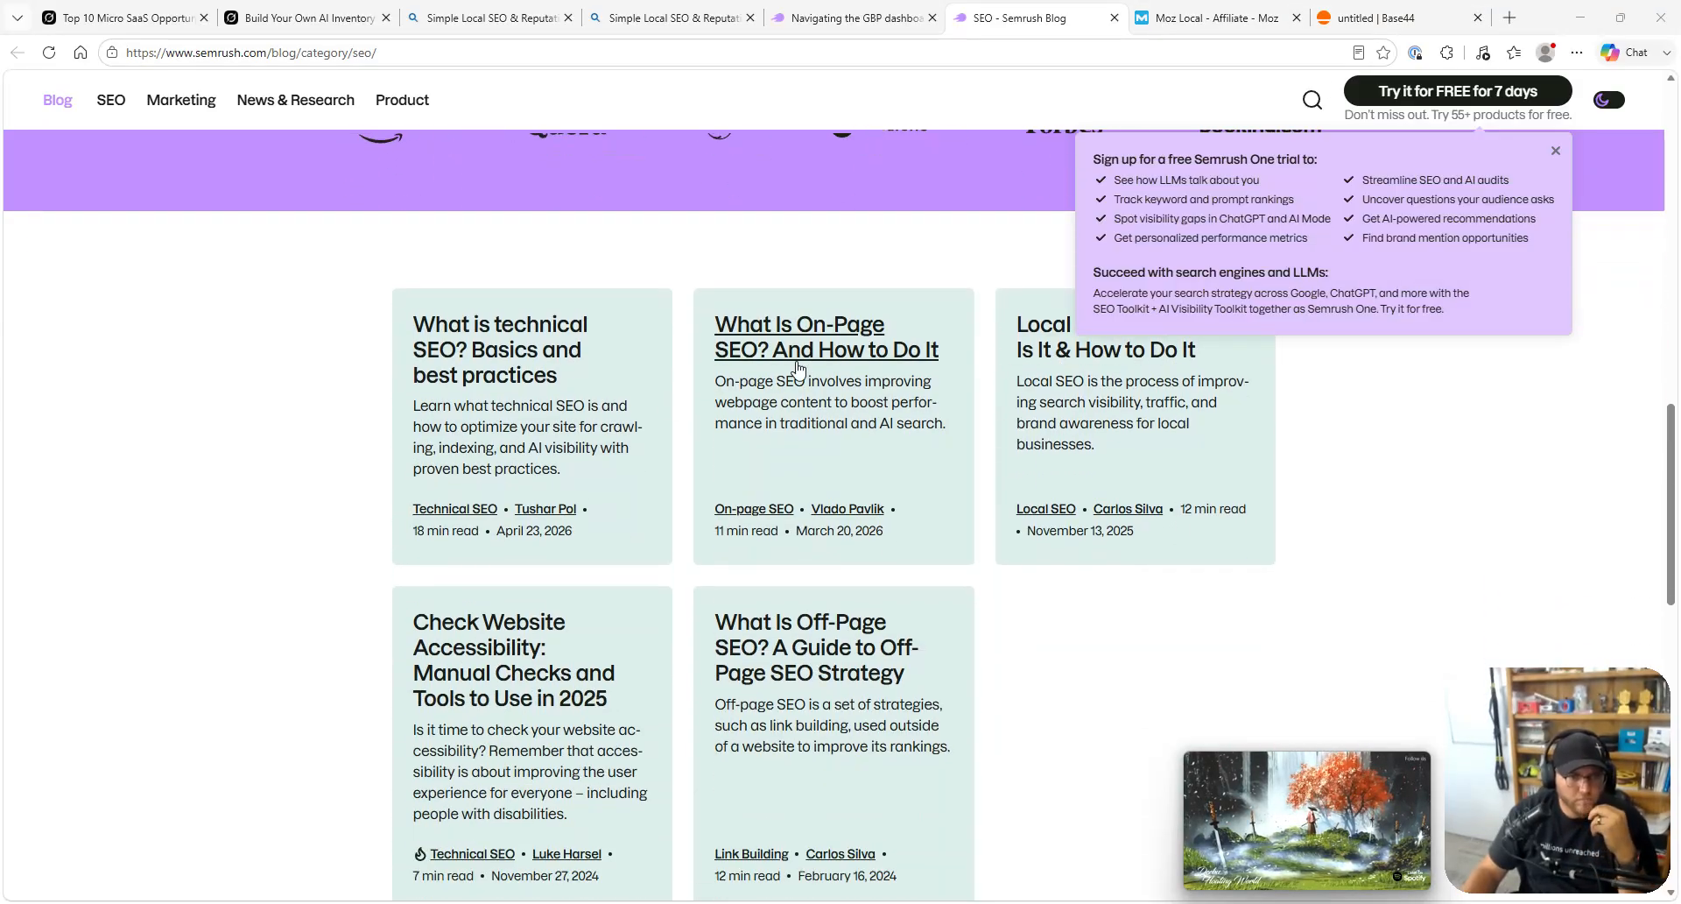
pyautogui.scroll(1, 1261, 655)
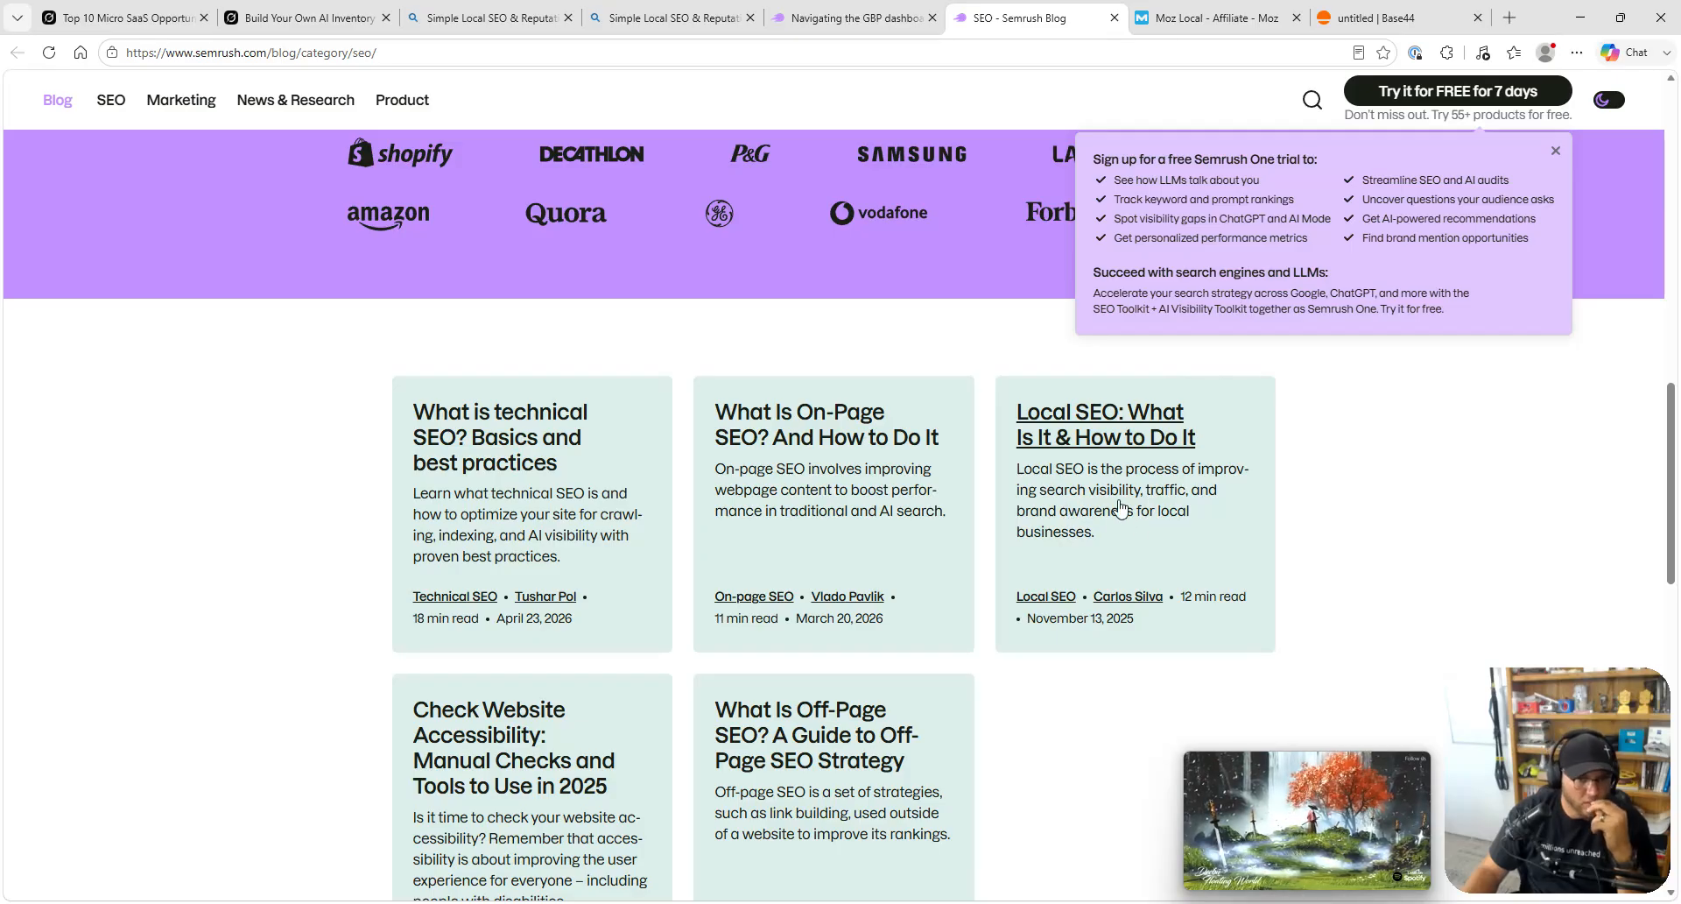
# - Open the article "Local SEO: What Is It & How to Do It" and examine its definition and local search result examples
pyautogui.click(1127, 447)
pyautogui.scroll(-4, 1068, 523)
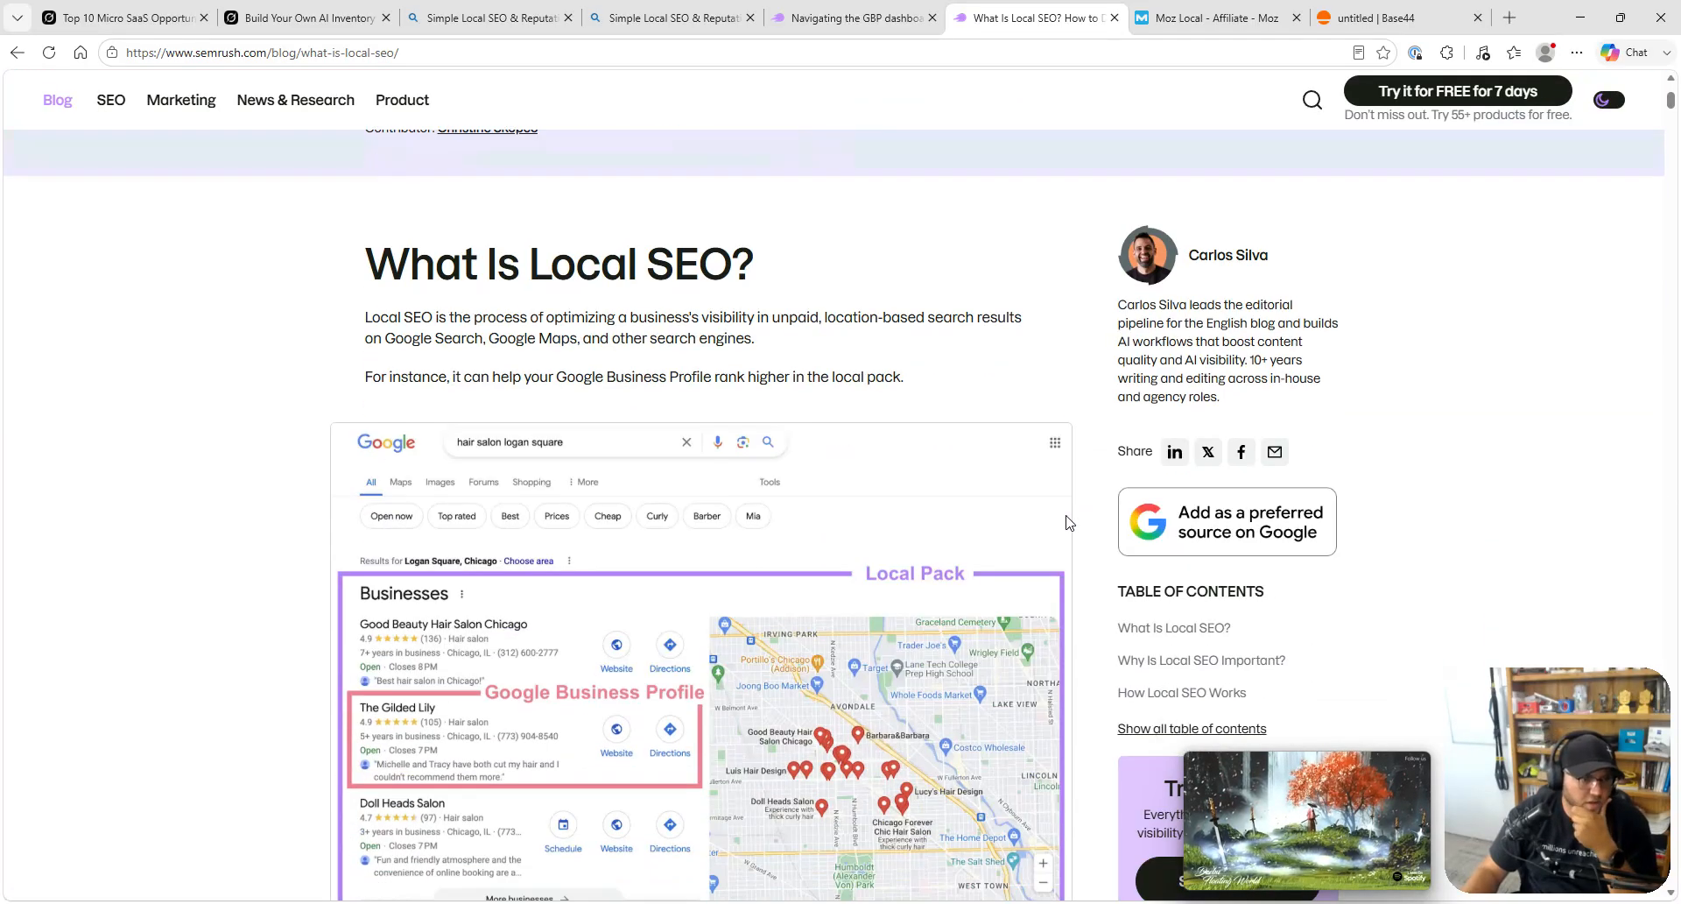
pyautogui.scroll(-2, 1068, 521)
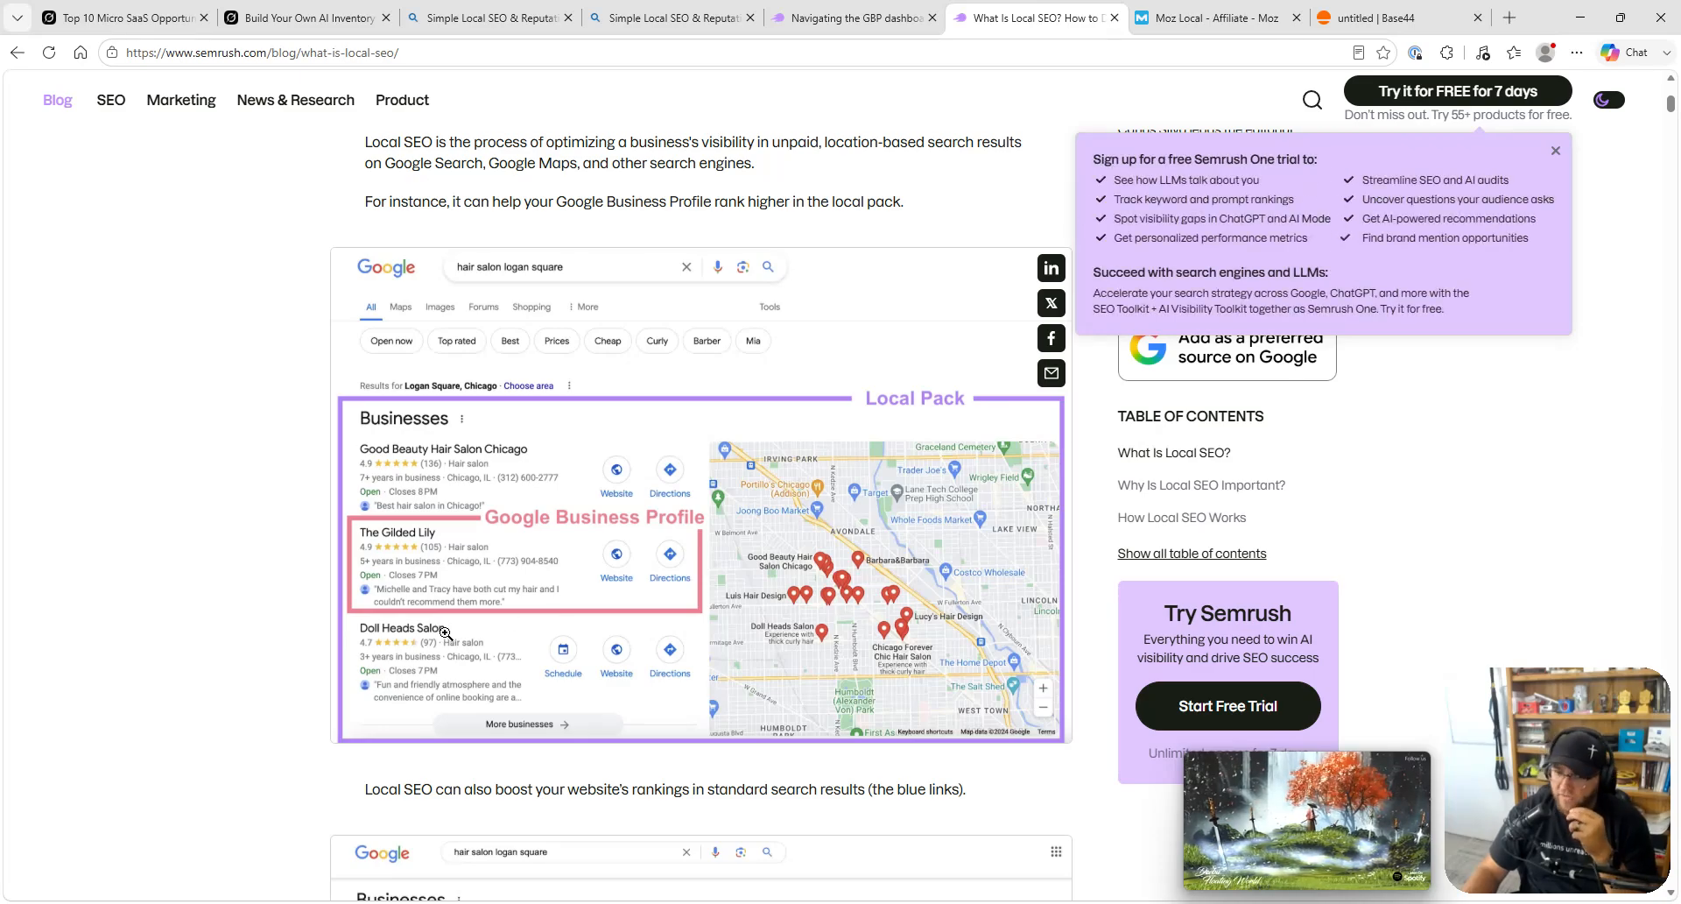
pyautogui.scroll(-3, 440, 632)
pyautogui.scroll(-1, 443, 668)
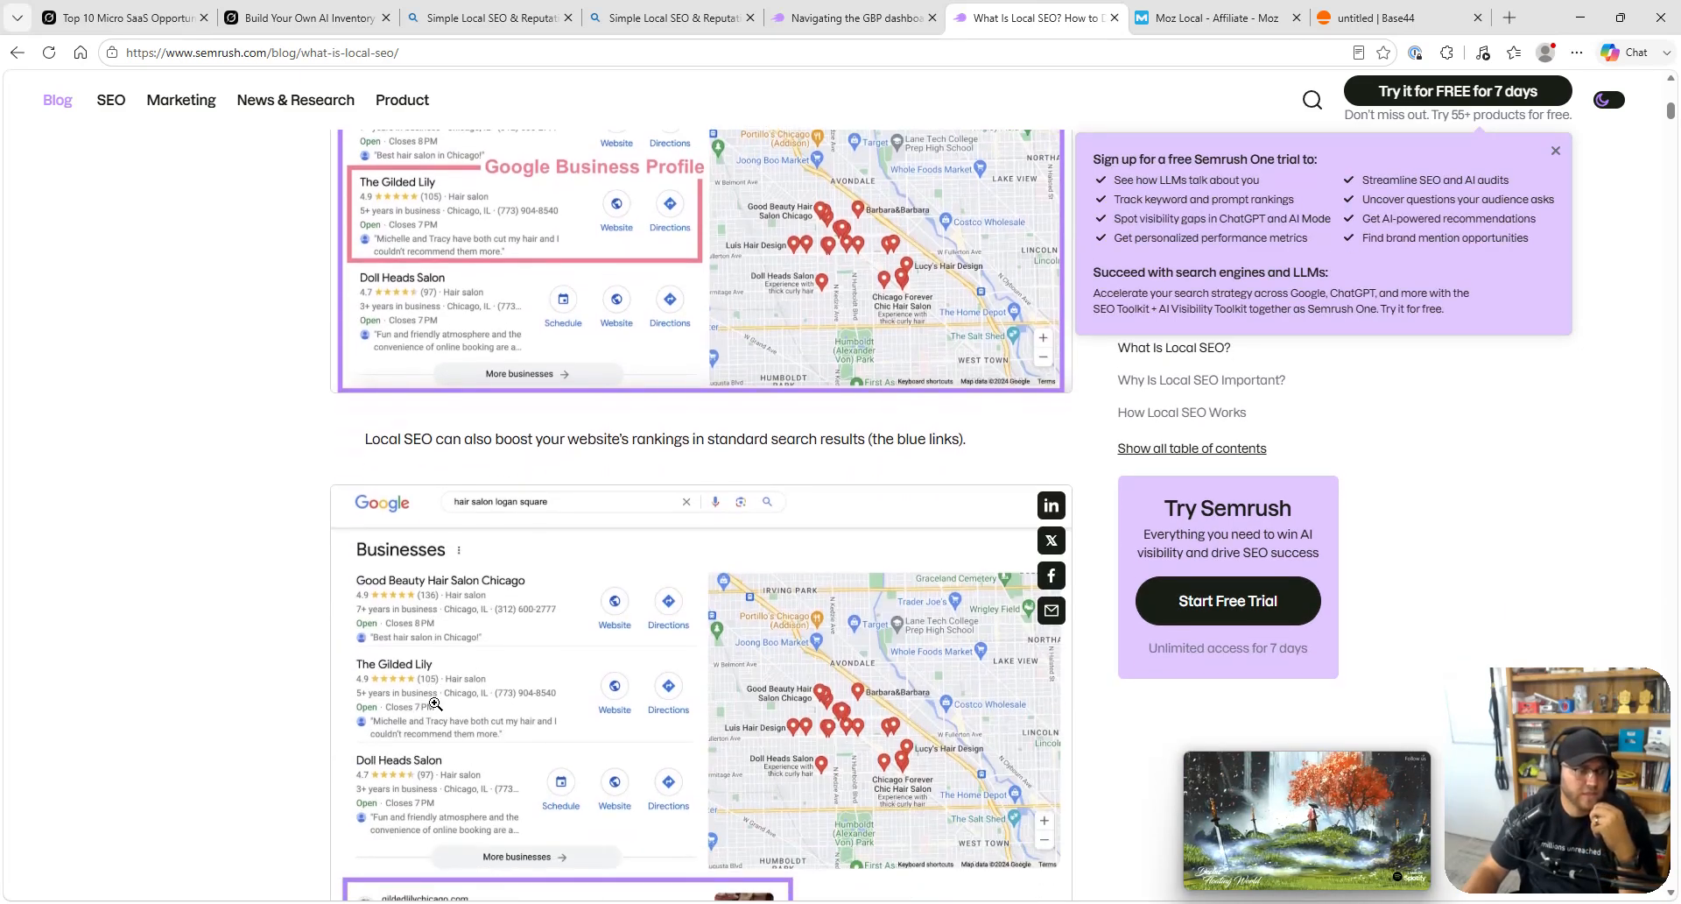
pyautogui.scroll(-3, 415, 646)
pyautogui.scroll(-2, 391, 648)
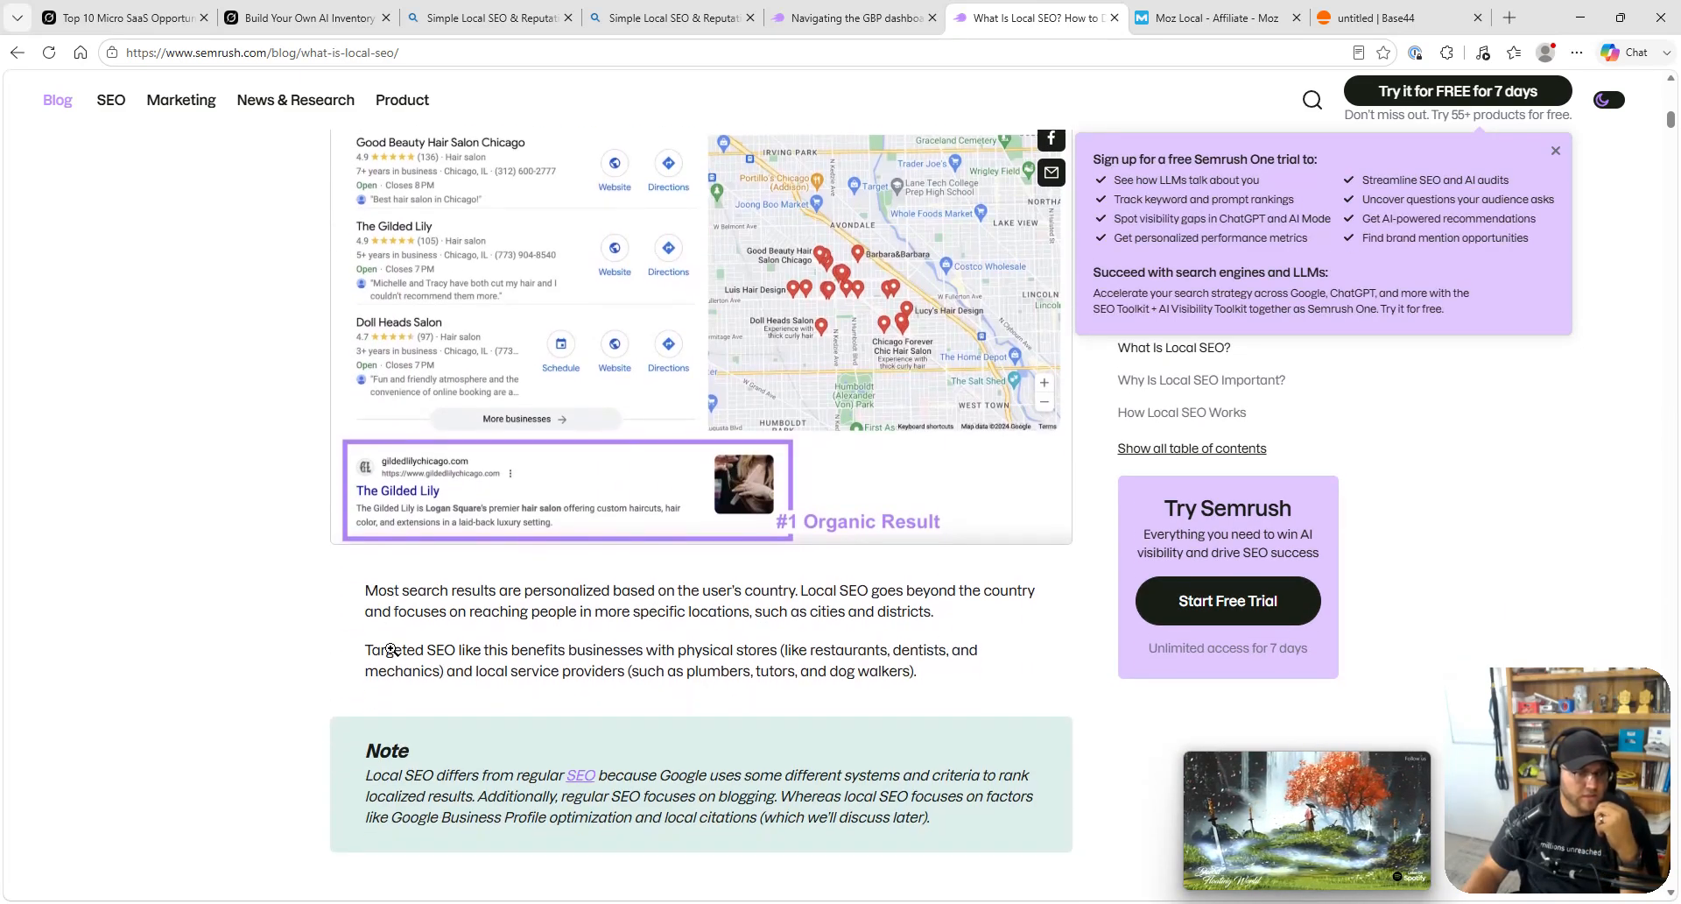
pyautogui.scroll(-8, 403, 644)
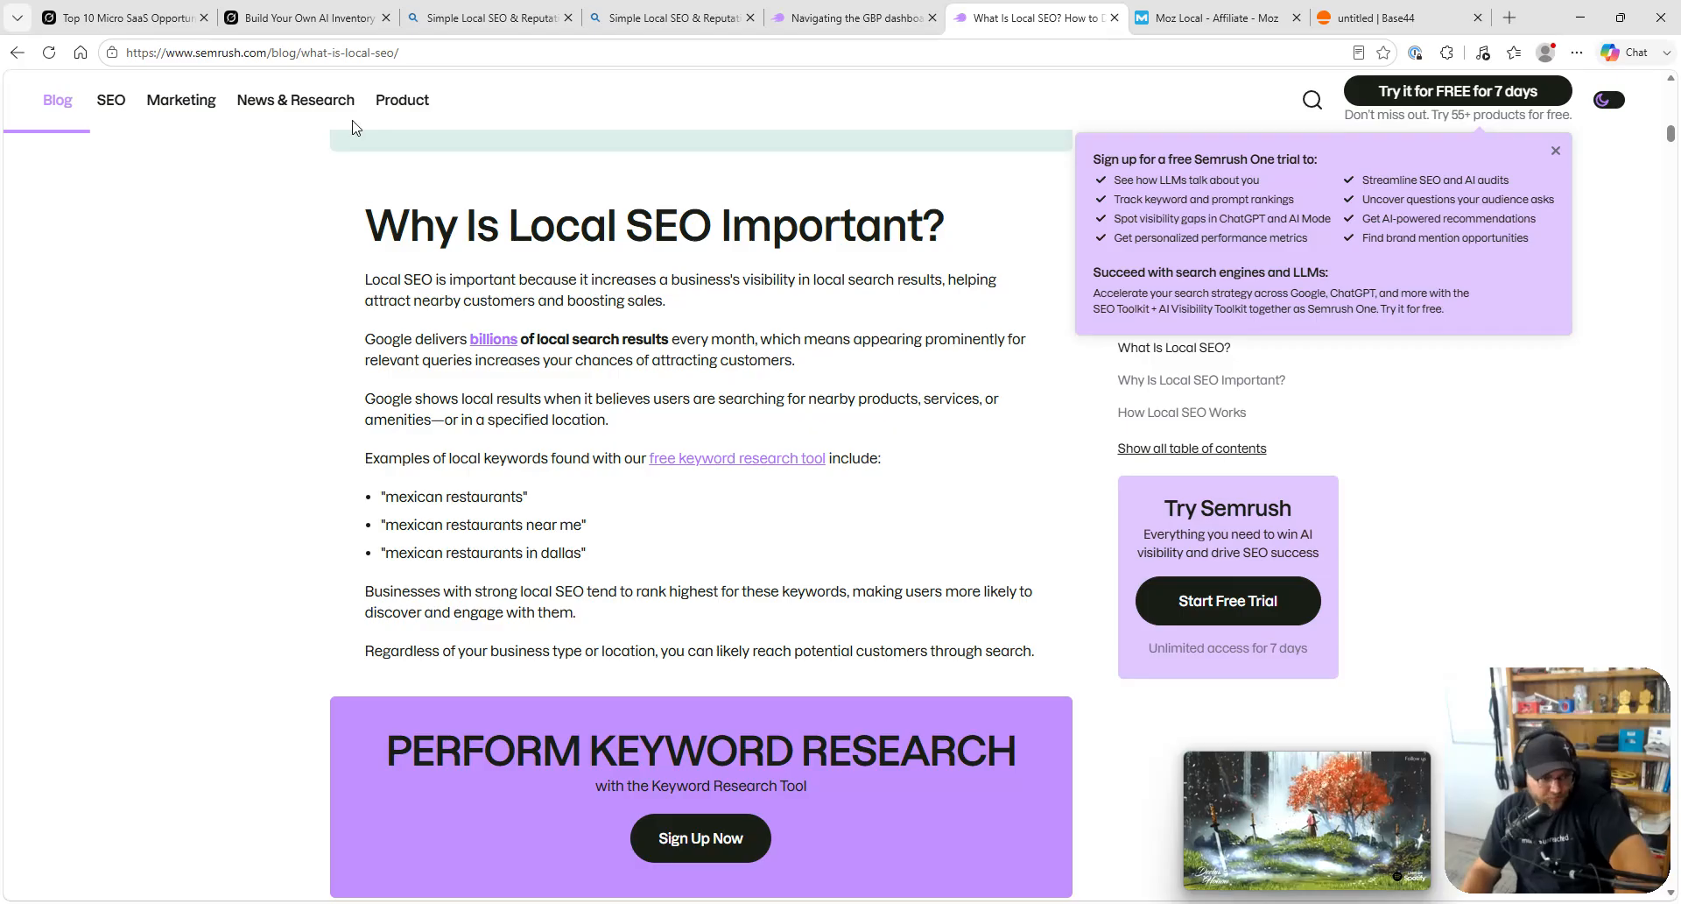
# - Read the article's sections on why local SEO is important and how local SEO works
pyautogui.scroll(-1, 263, 324)
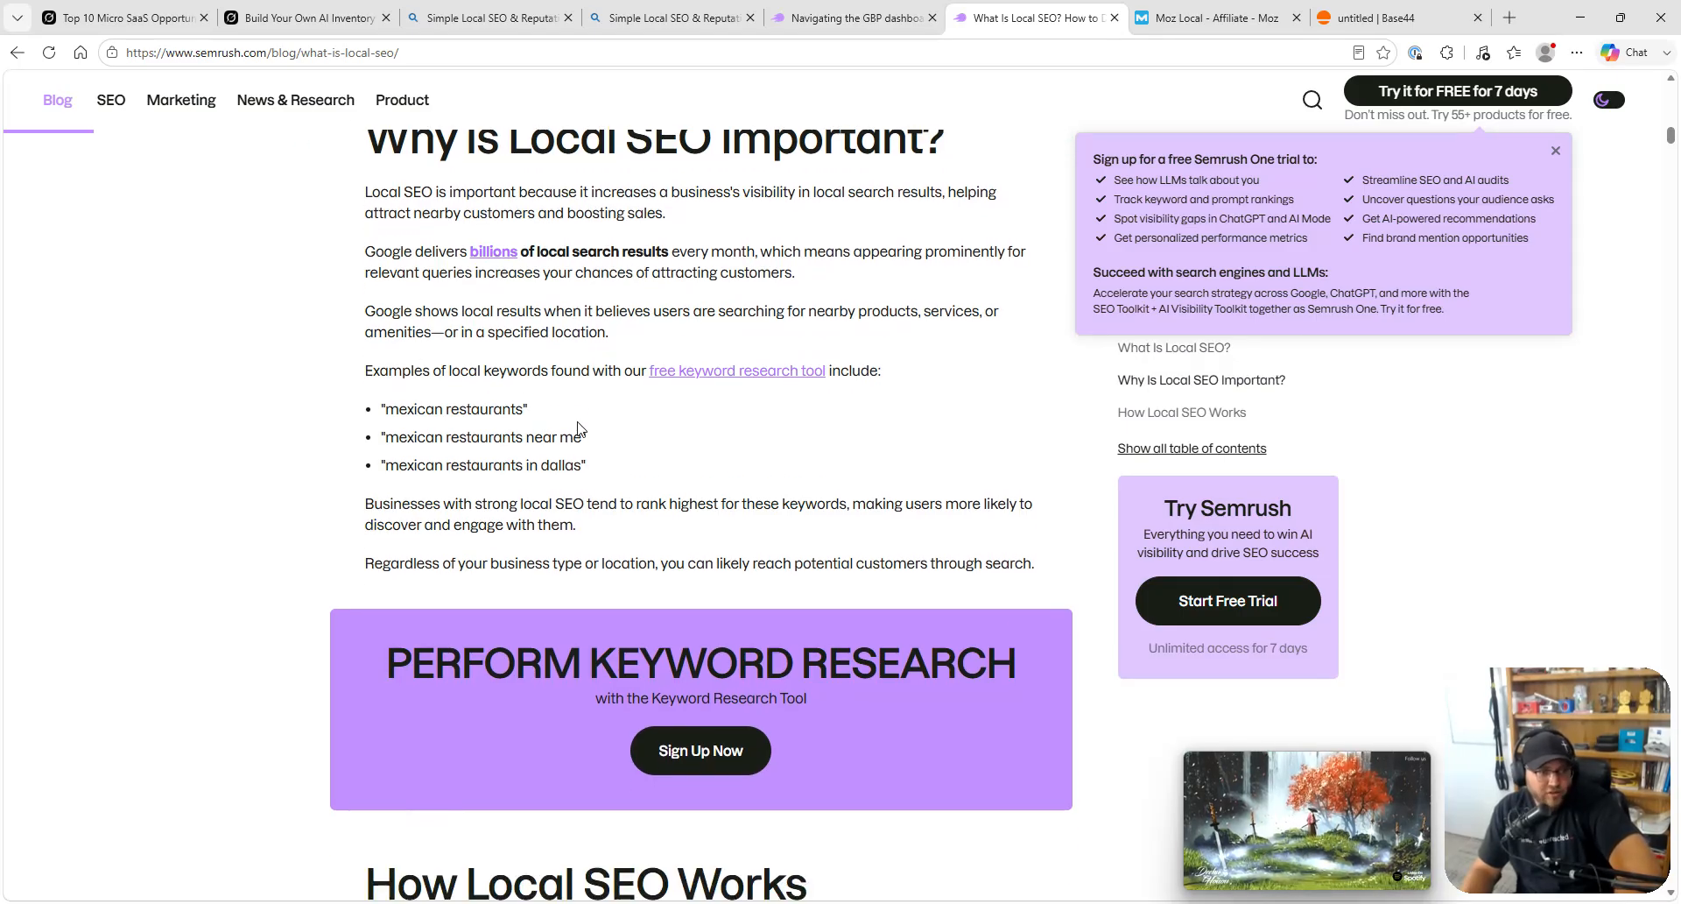
pyautogui.scroll(-2, 427, 393)
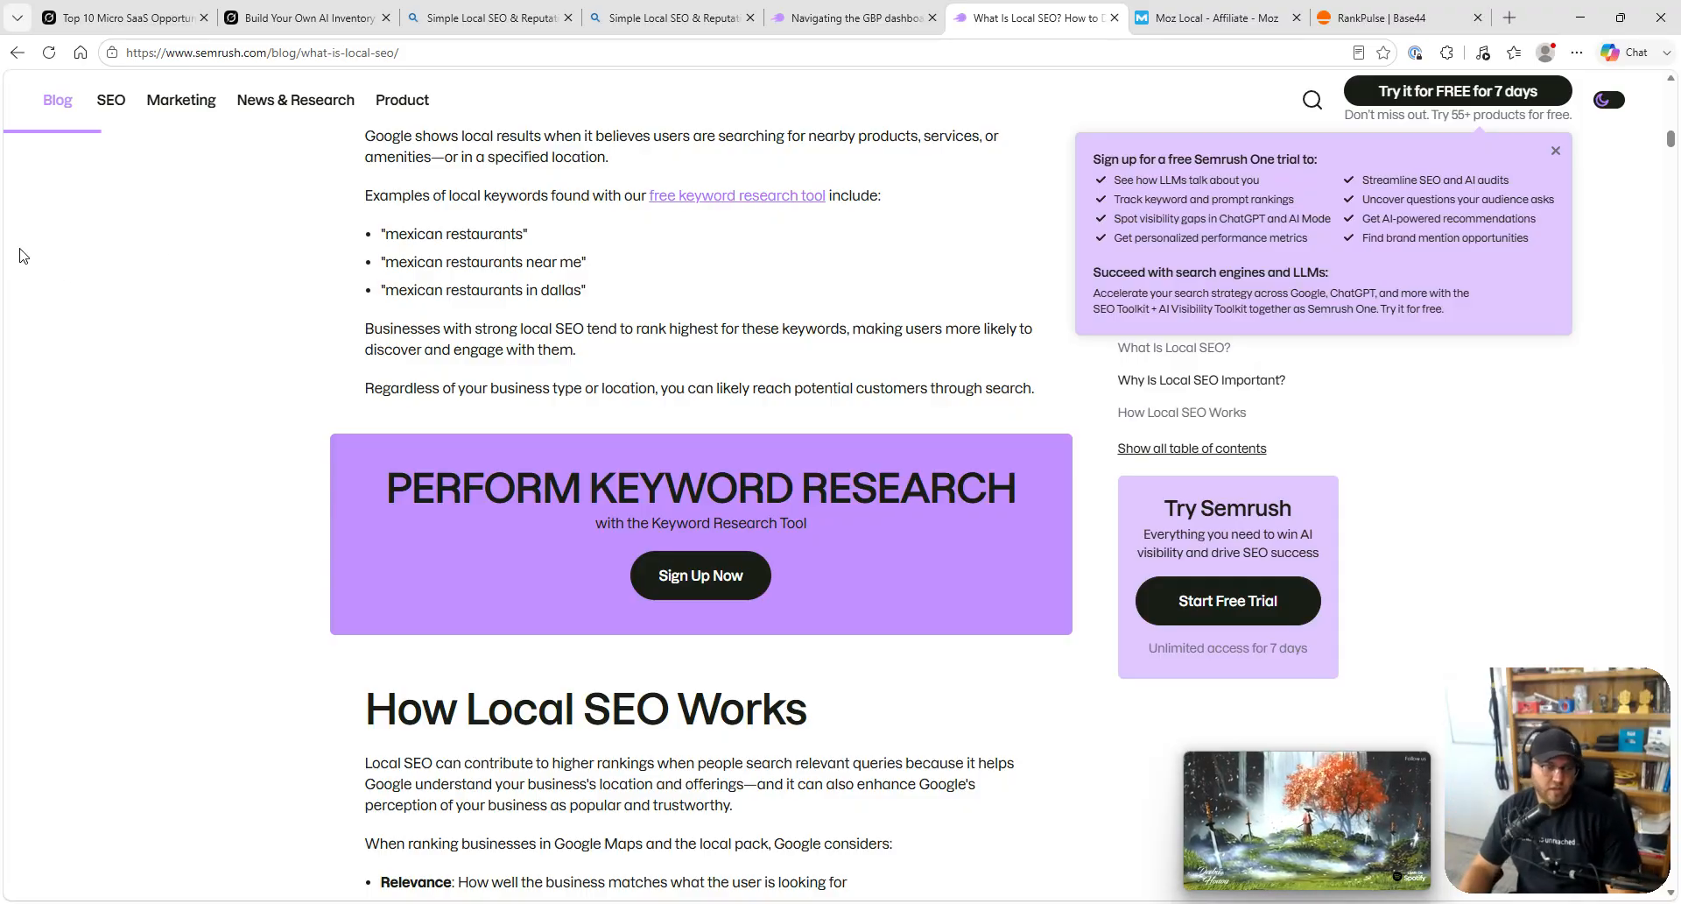
pyautogui.scroll(-3, 617, 637)
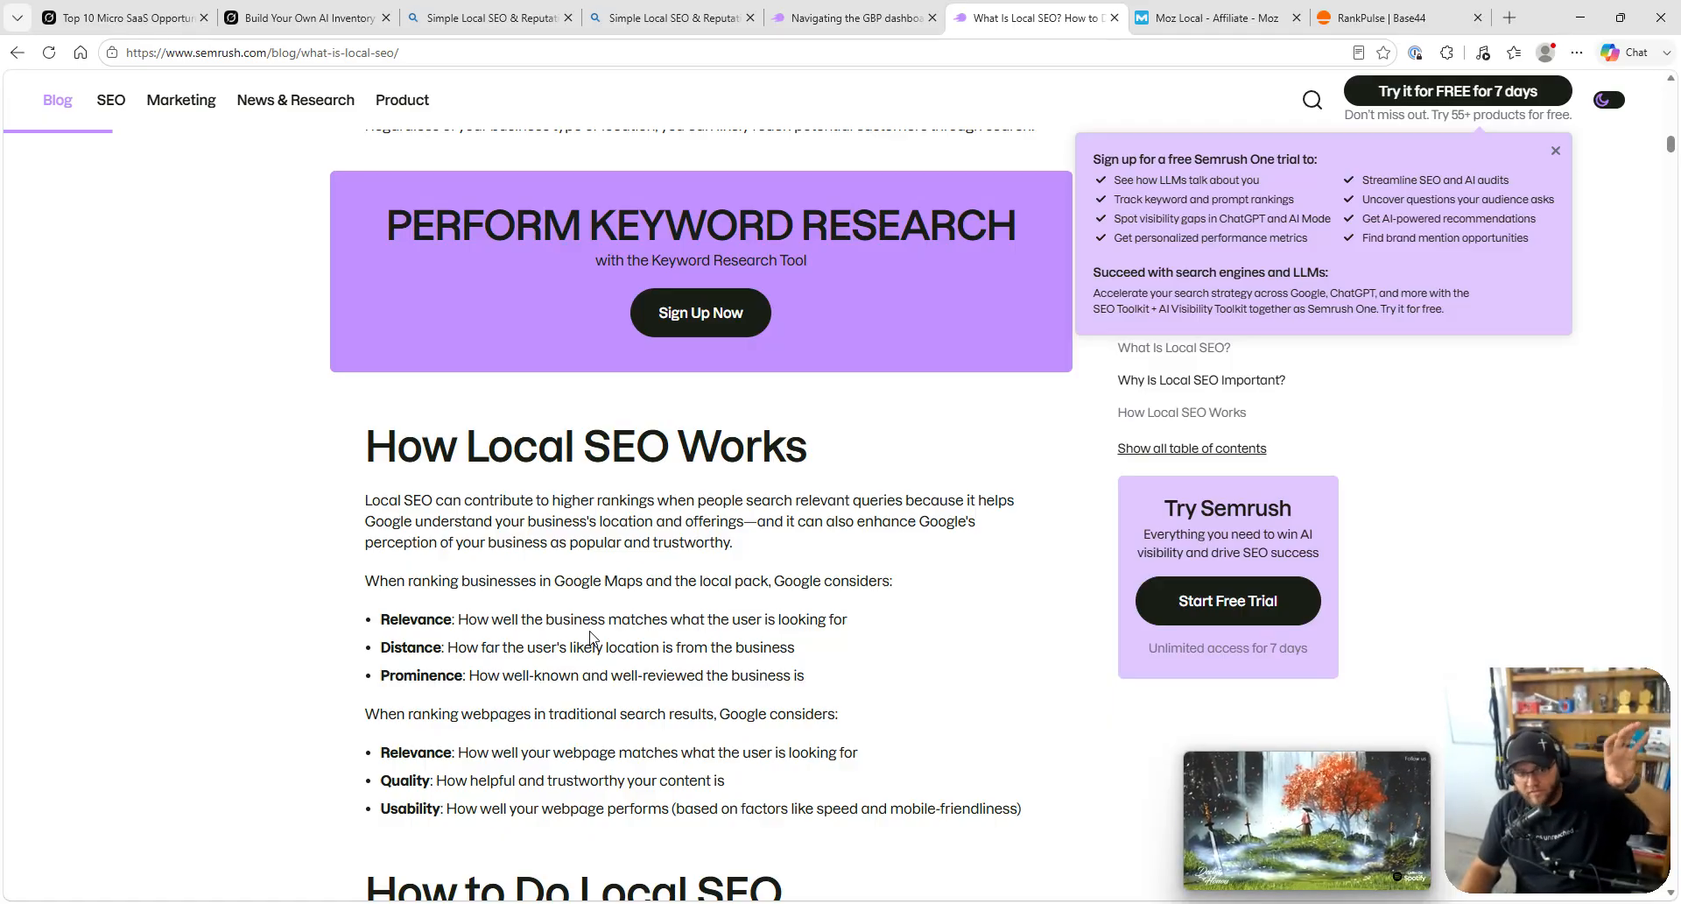
pyautogui.scroll(-6, 591, 636)
pyautogui.scroll(-6, 590, 637)
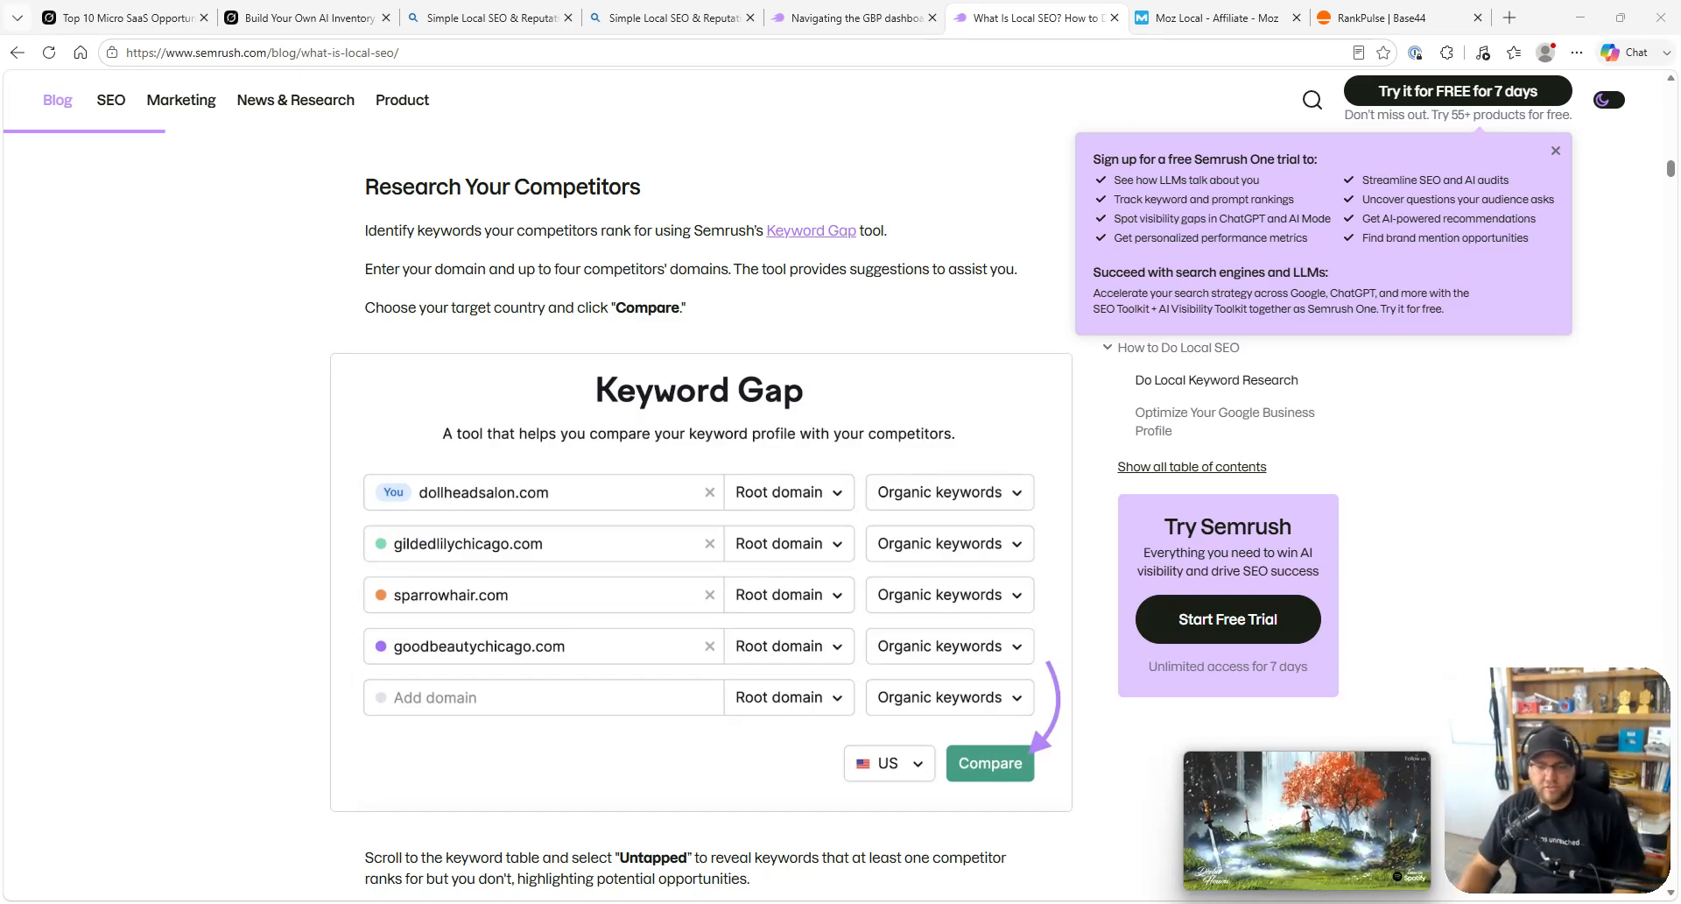
# - Examine the Keyword Gap comparison, the untapped keywords table and the advanced filters in the article's competitor research section
pyautogui.scroll(-3, 662, 448)
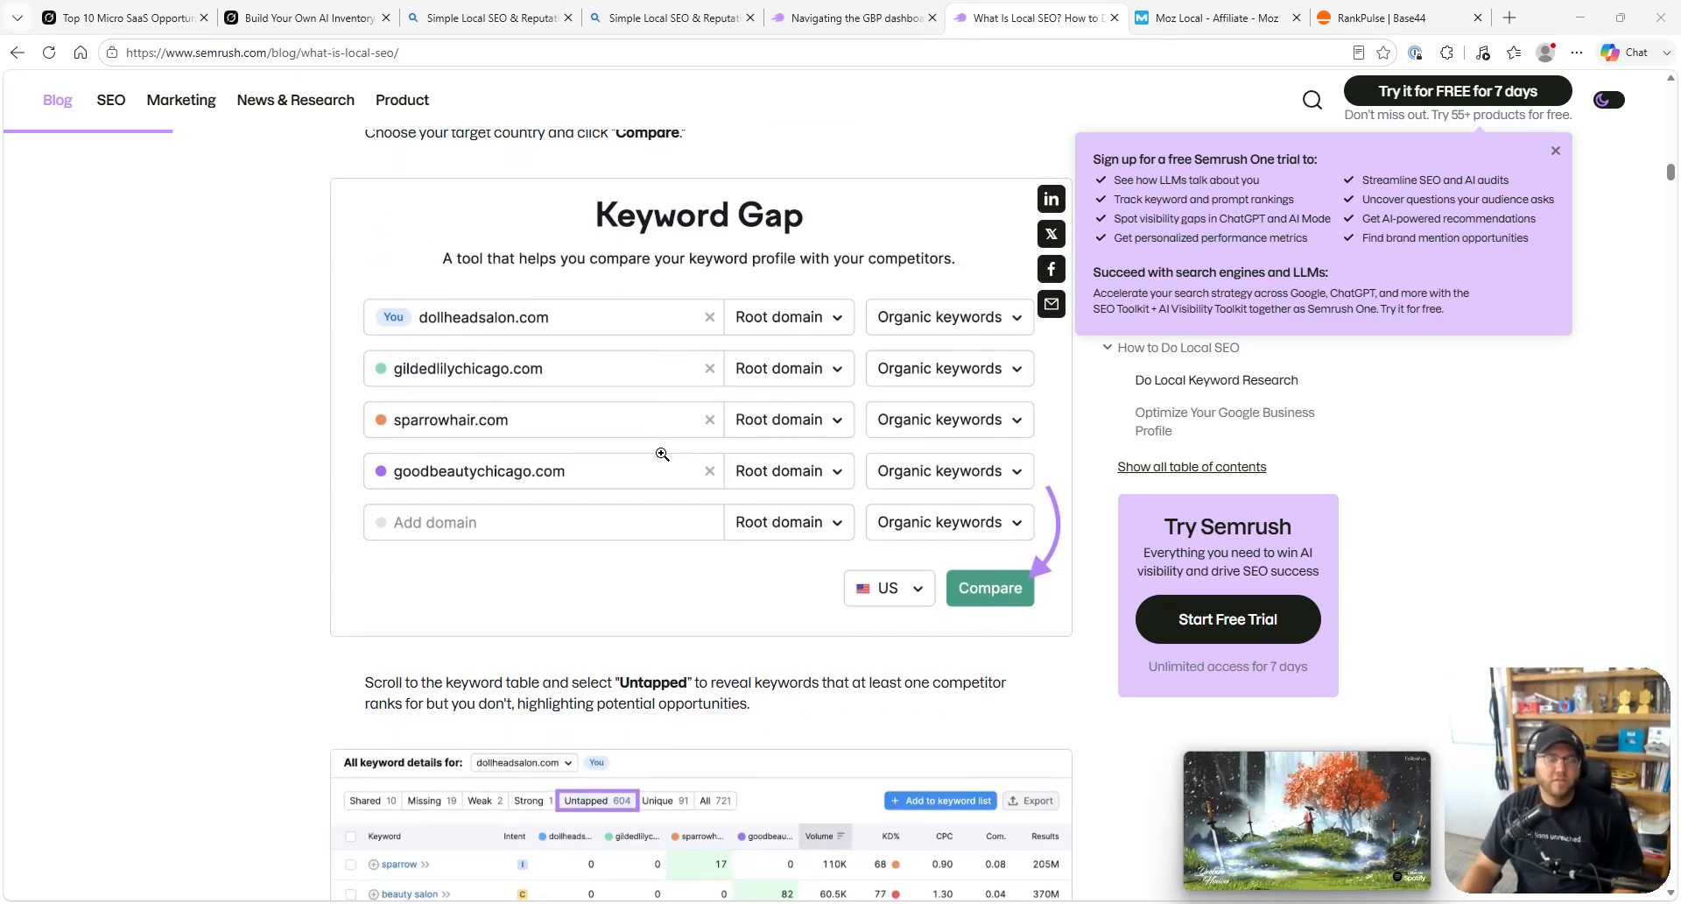
pyautogui.scroll(-2, 662, 453)
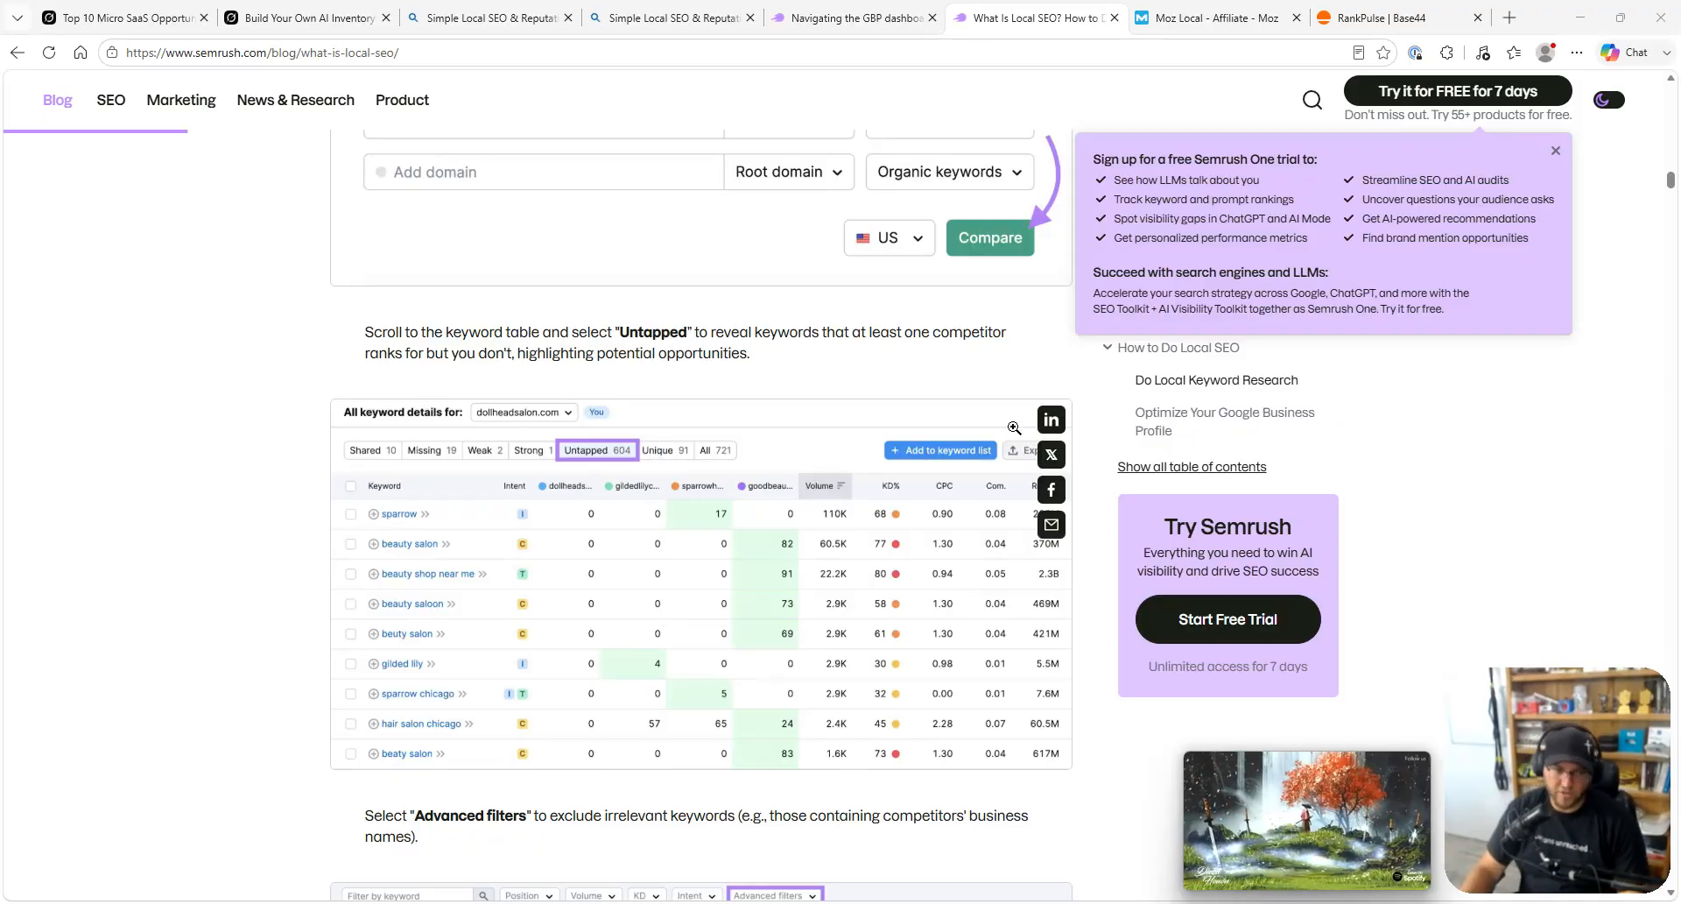
pyautogui.scroll(-1, 1007, 423)
pyautogui.scroll(-2, 1007, 423)
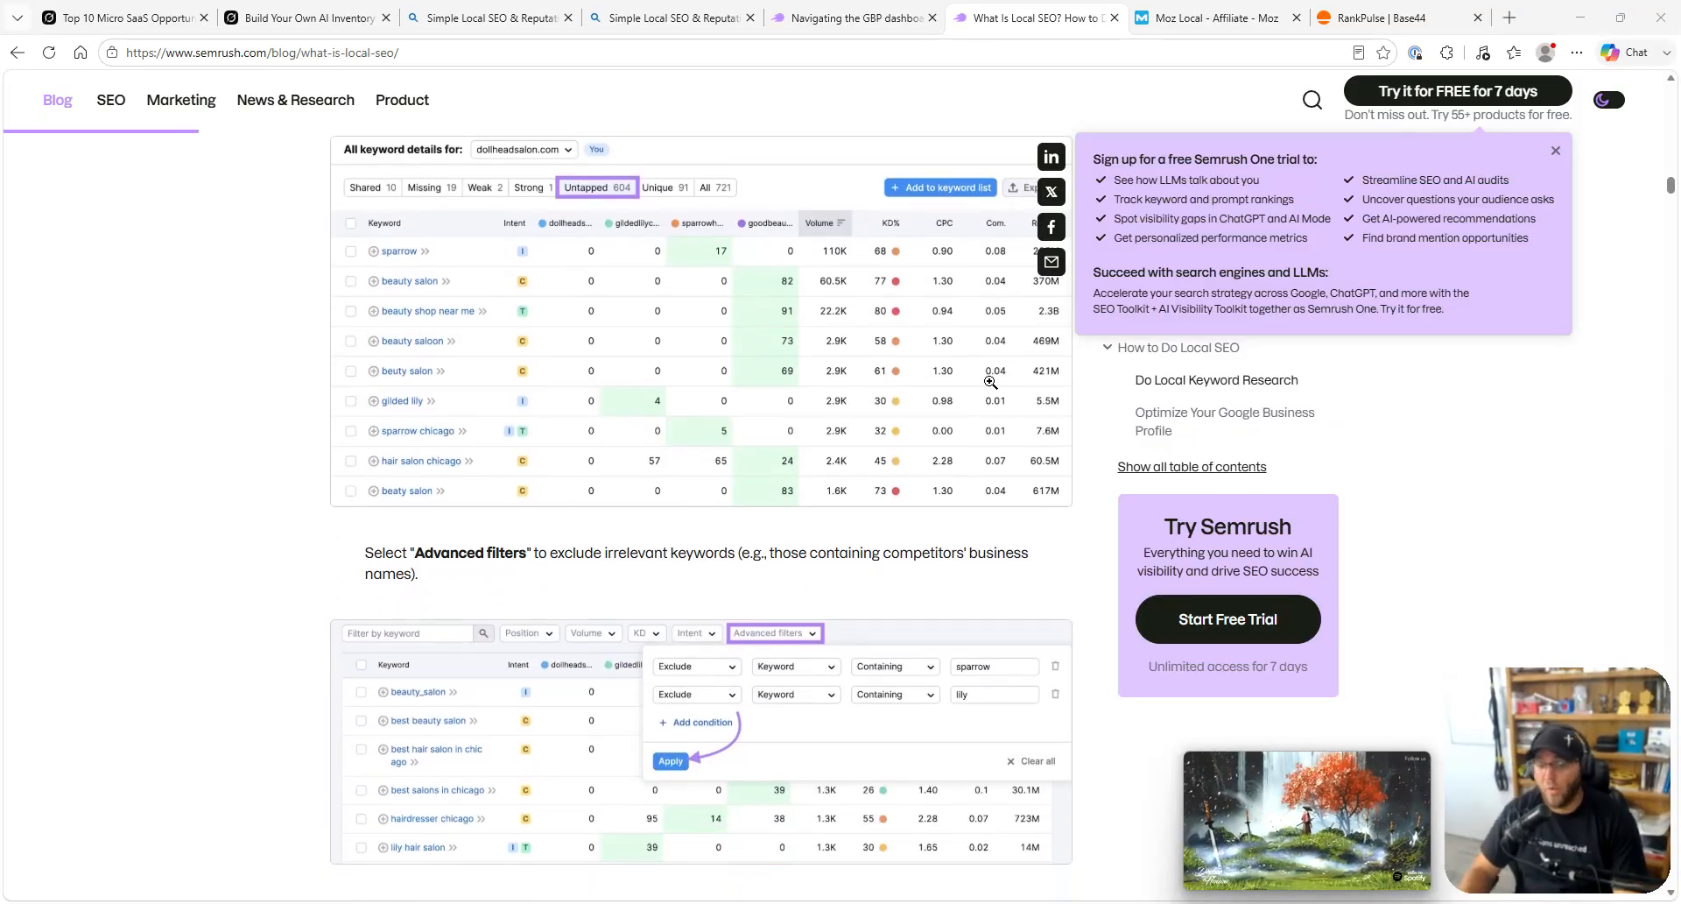
pyautogui.scroll(-2, 982, 382)
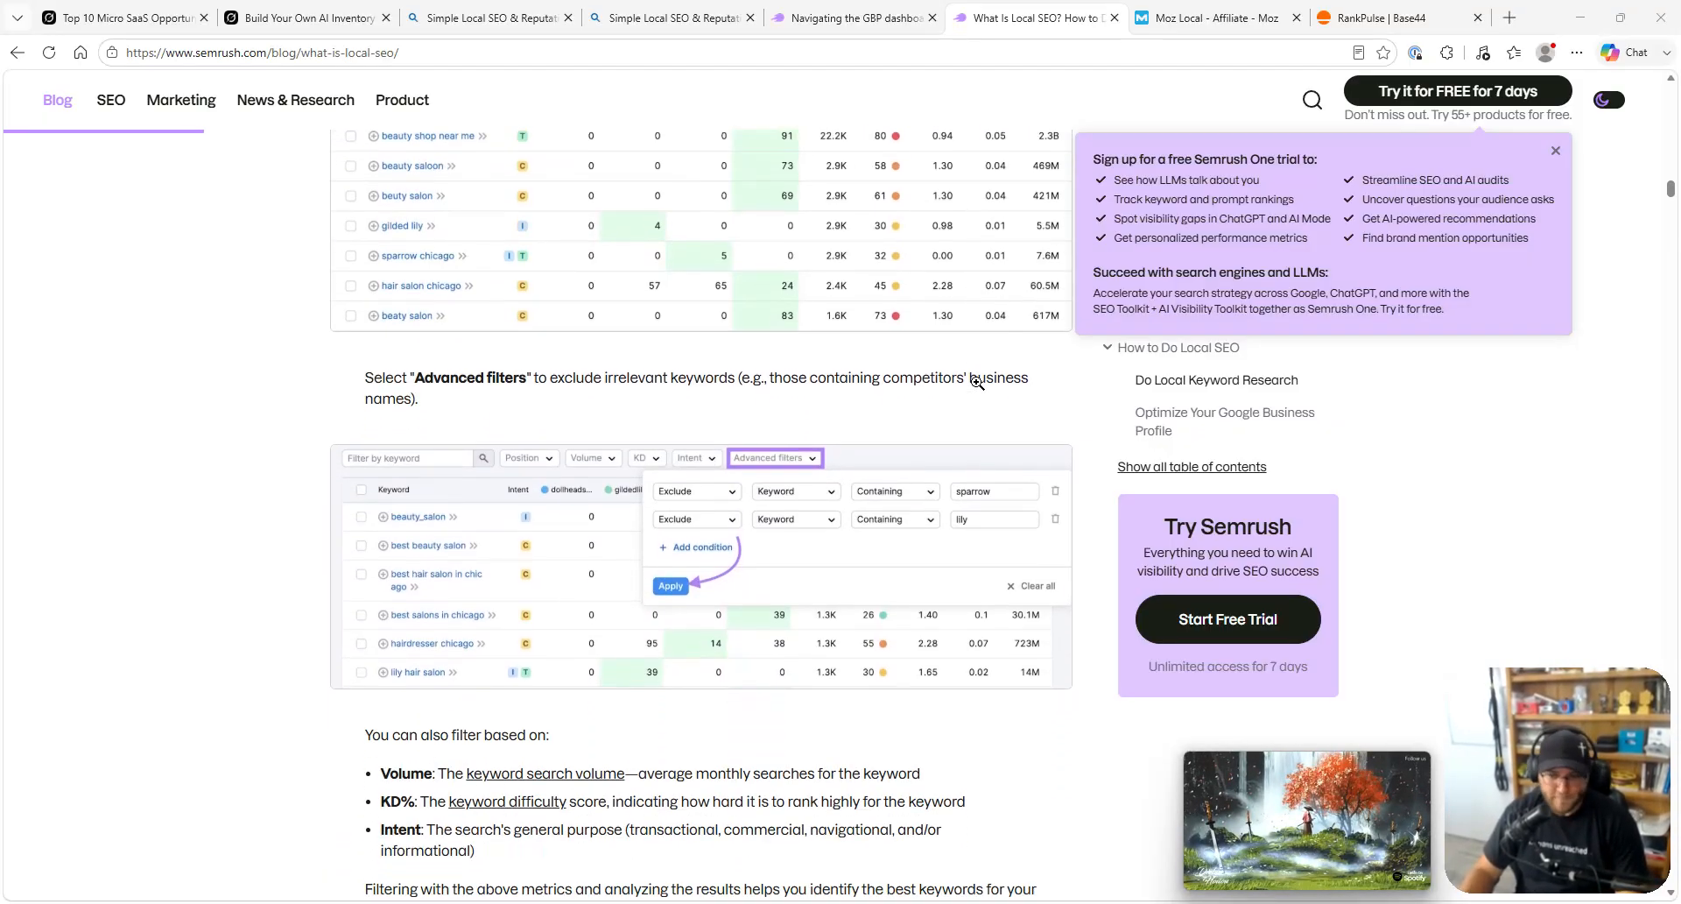
# - Finish the article's keyword filter section, then switch to the RankPulse app in Base44 and read the plan's core capabilities in the chat
pyautogui.scroll(-3, 977, 382)
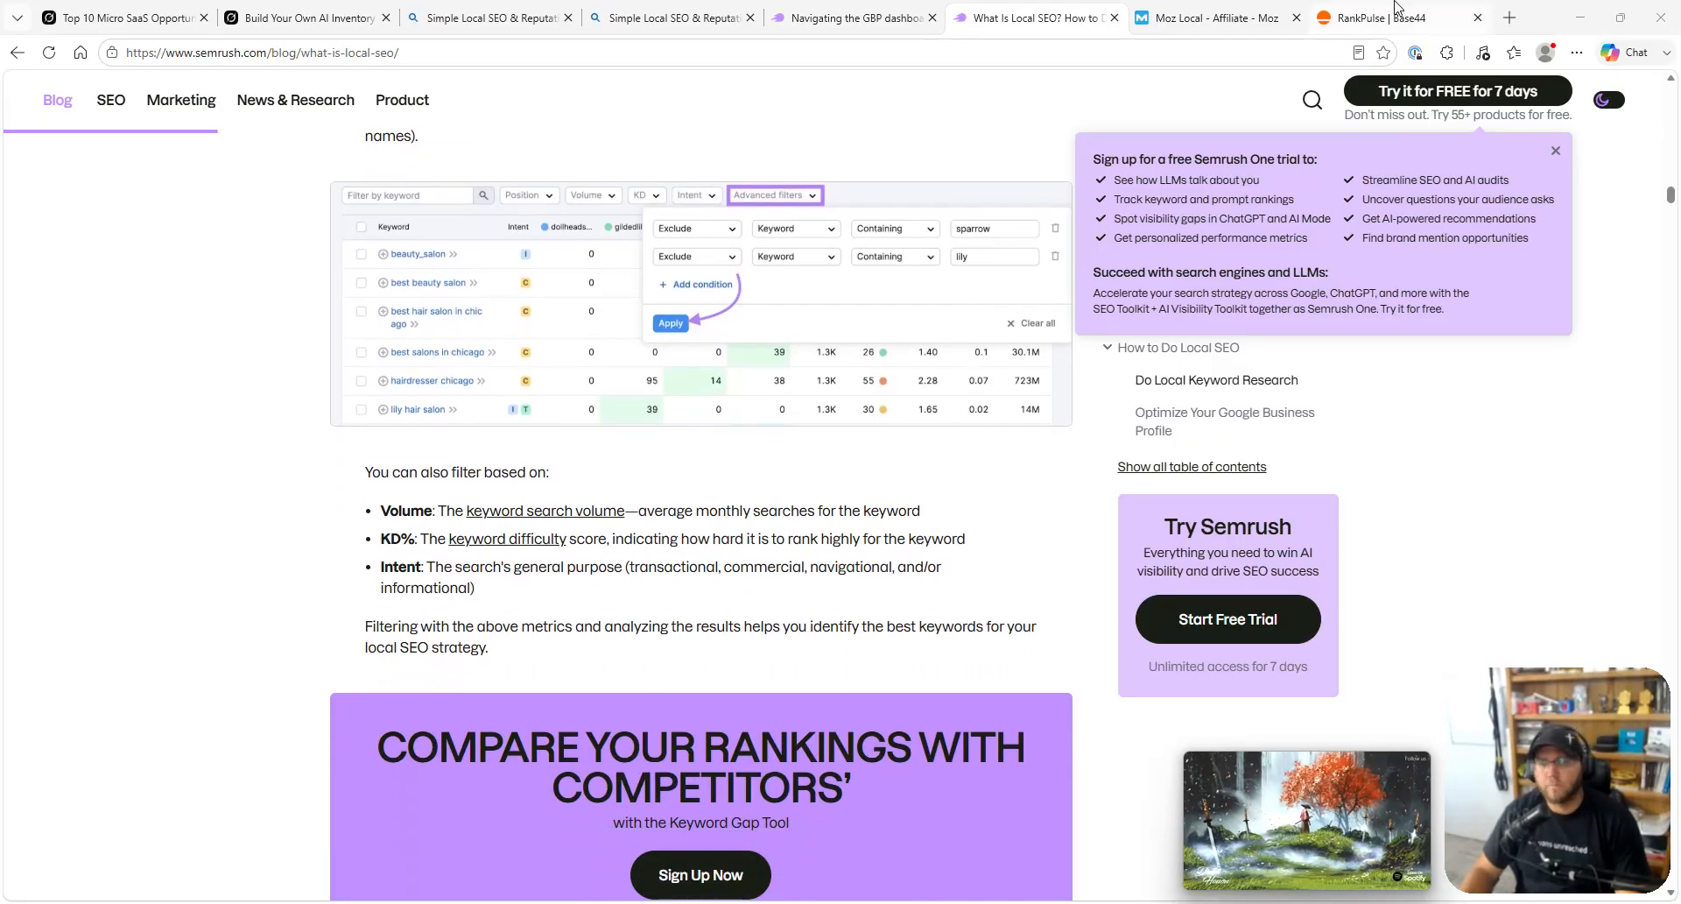
pyautogui.click(1362, 16)
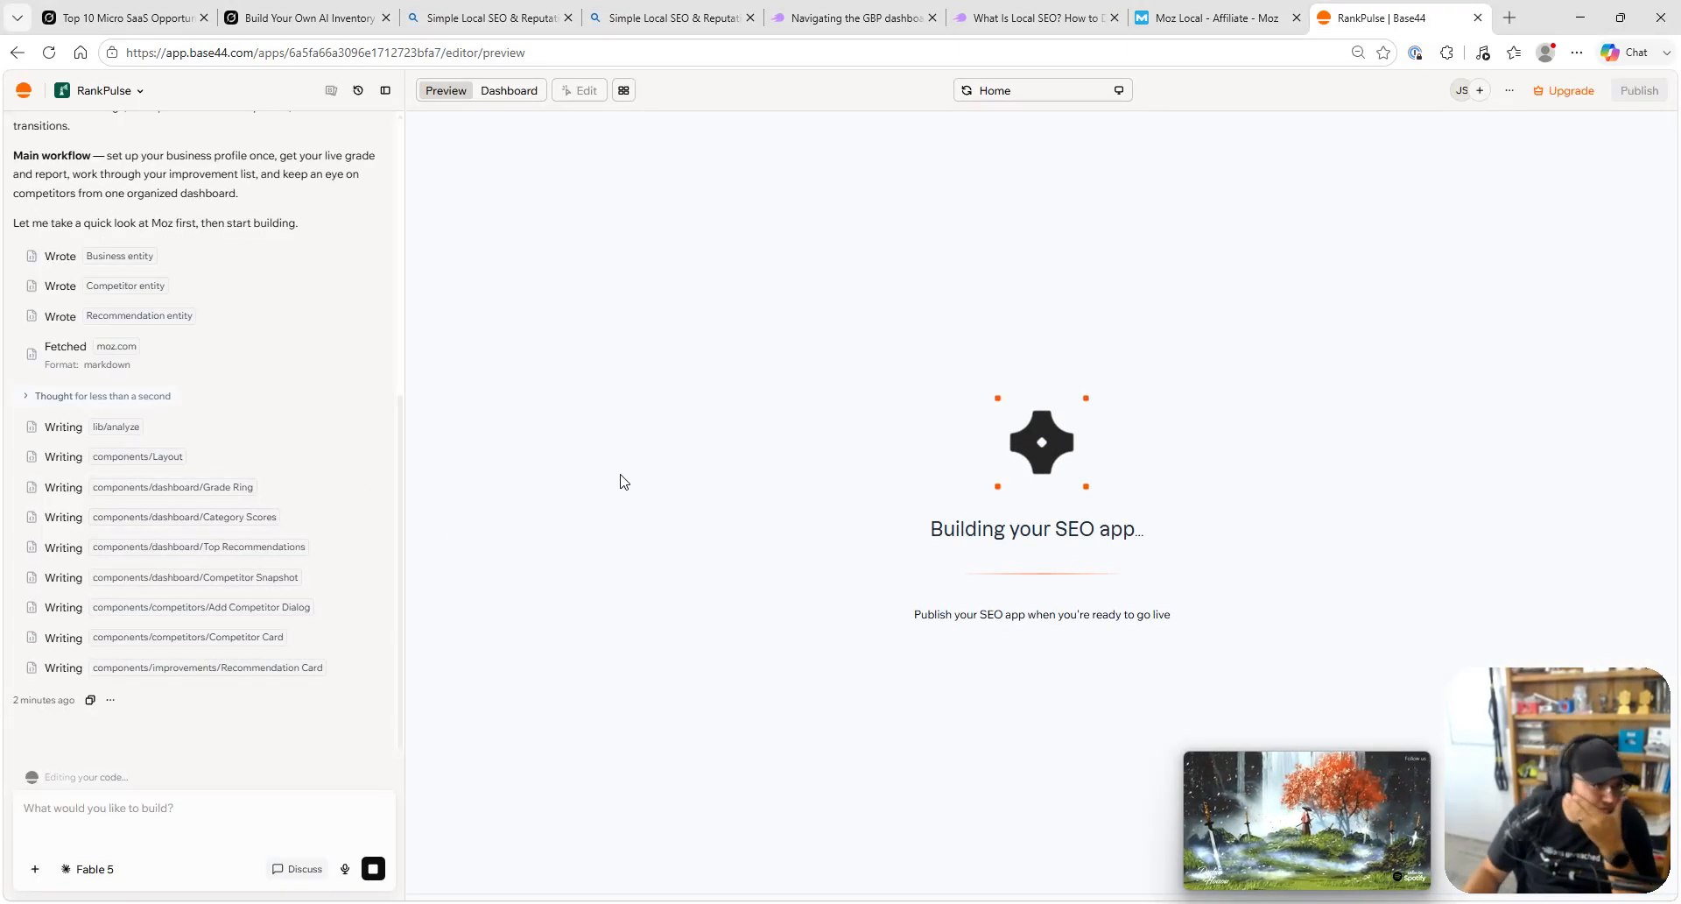
pyautogui.scroll(3, 231, 433)
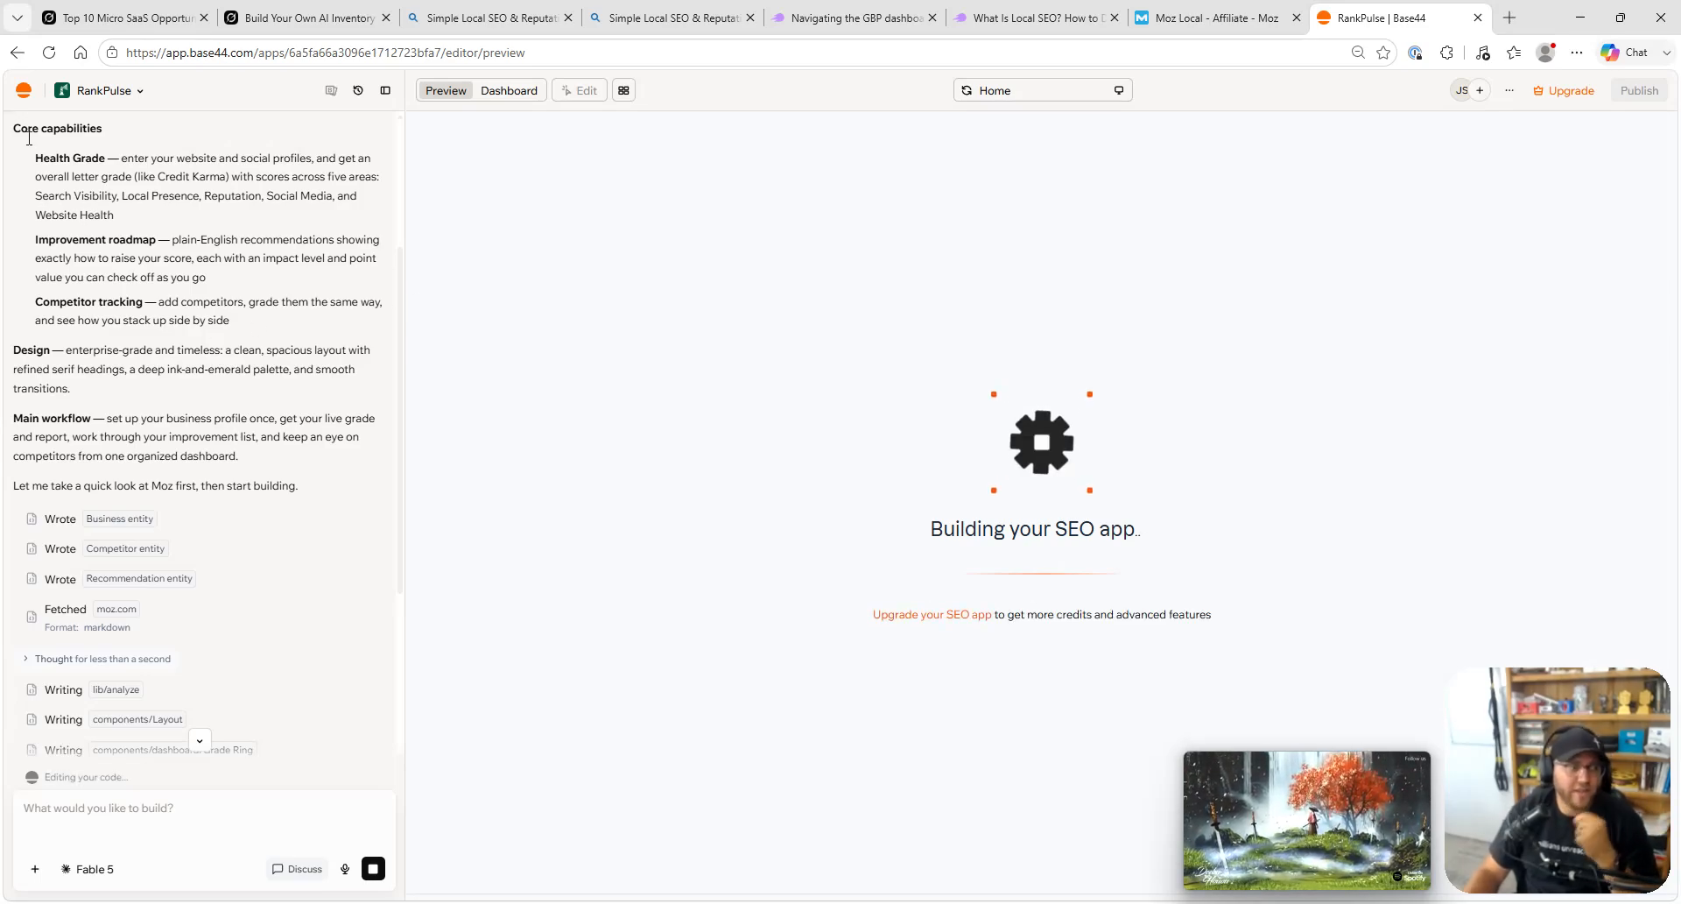
pyautogui.click(26, 93)
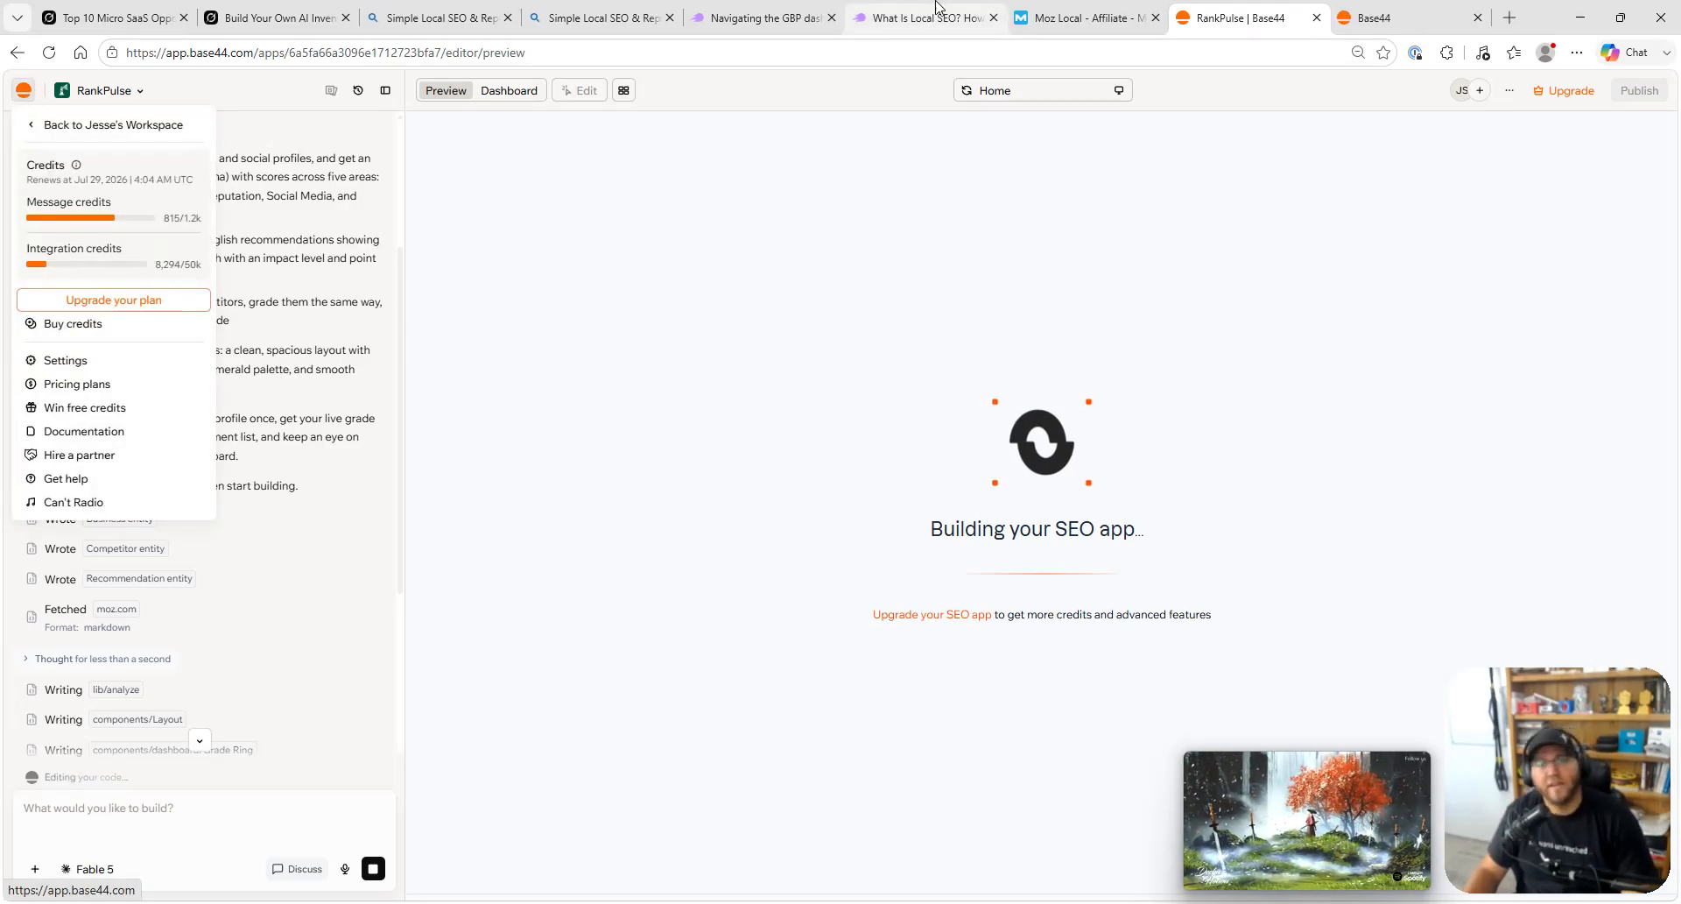
pyautogui.click(1356, 16)
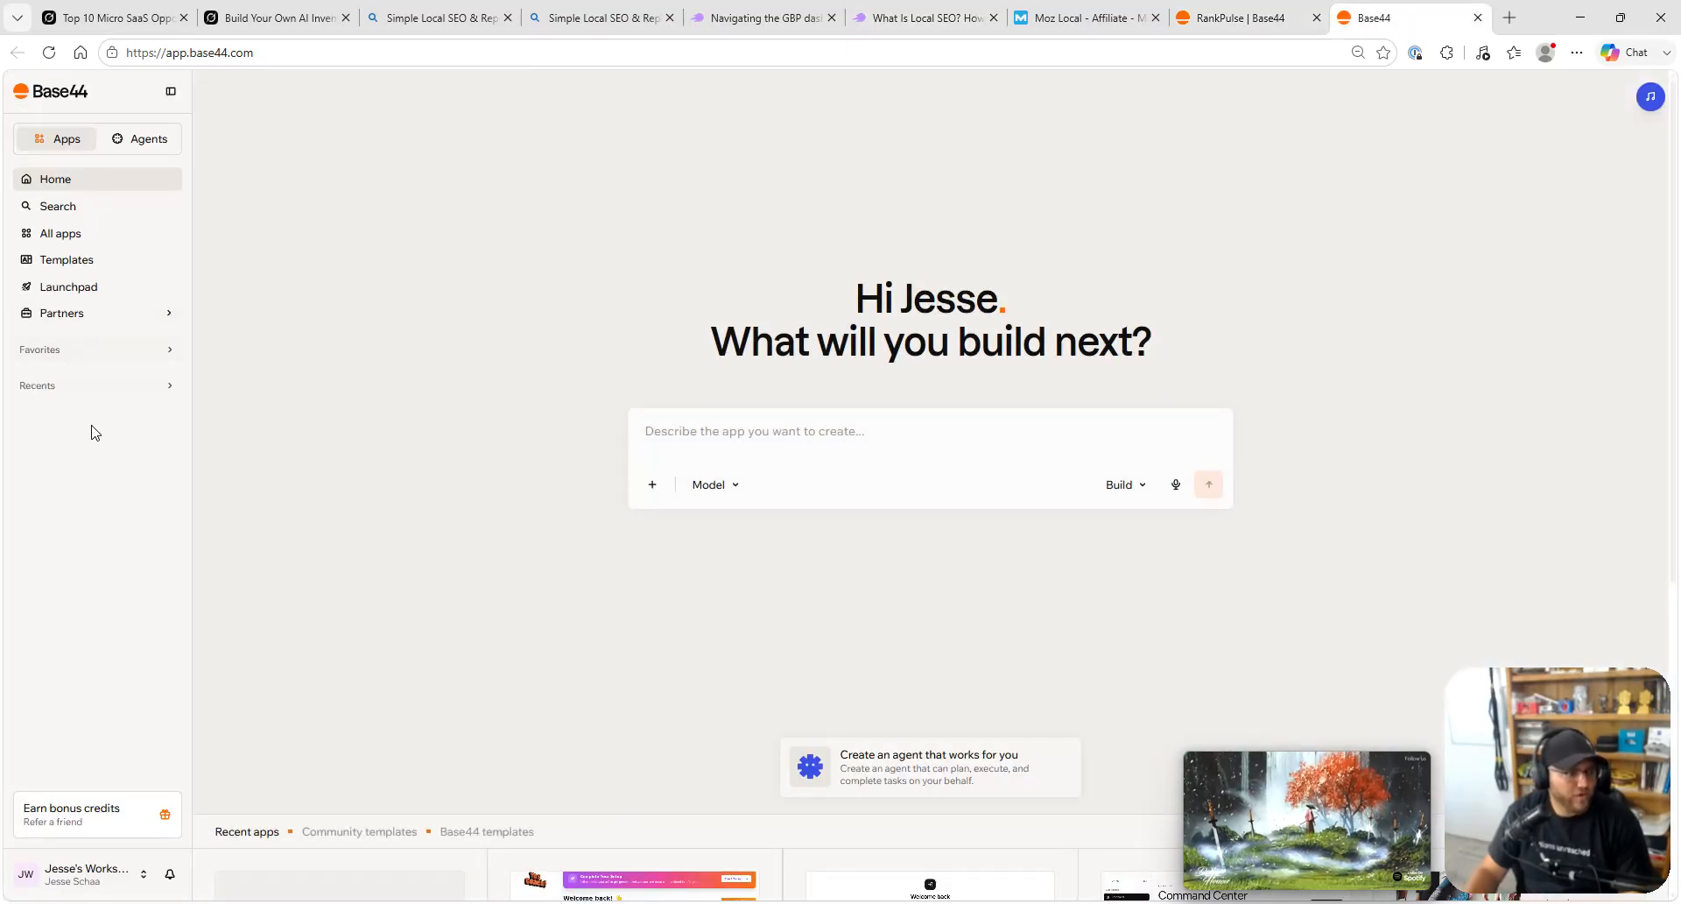
pyautogui.moveTo(1550, 804); pyautogui.dragTo(1558, 769)
pyautogui.moveTo(1403, 841)
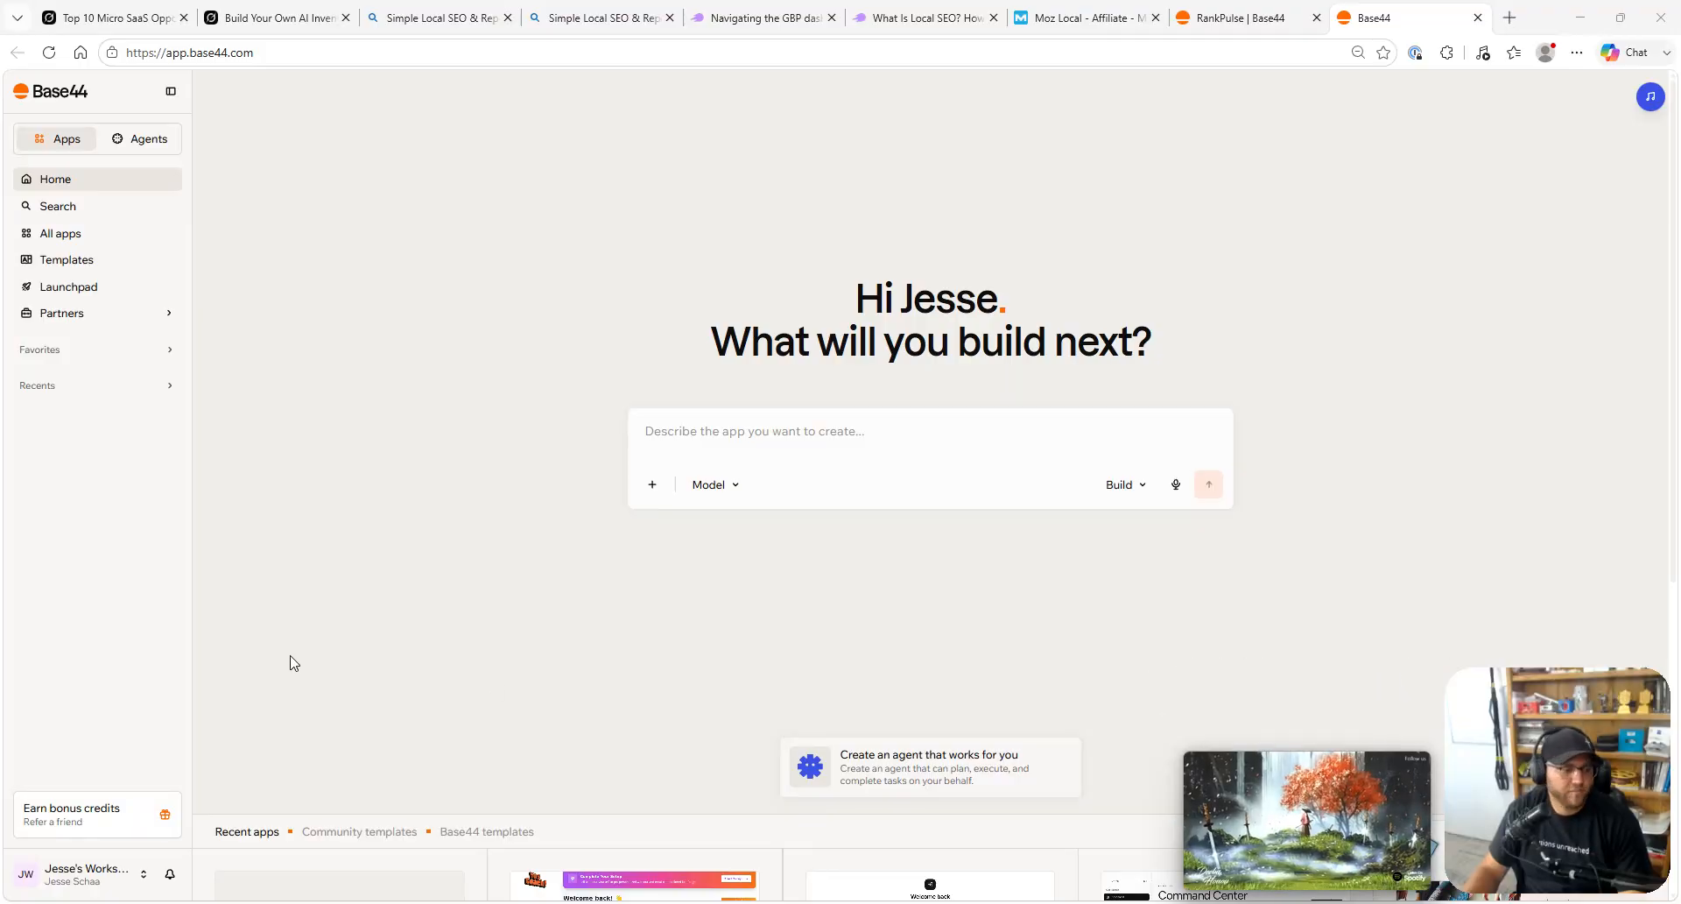
pyautogui.scroll(-5, 293, 661)
pyautogui.scroll(5, 294, 657)
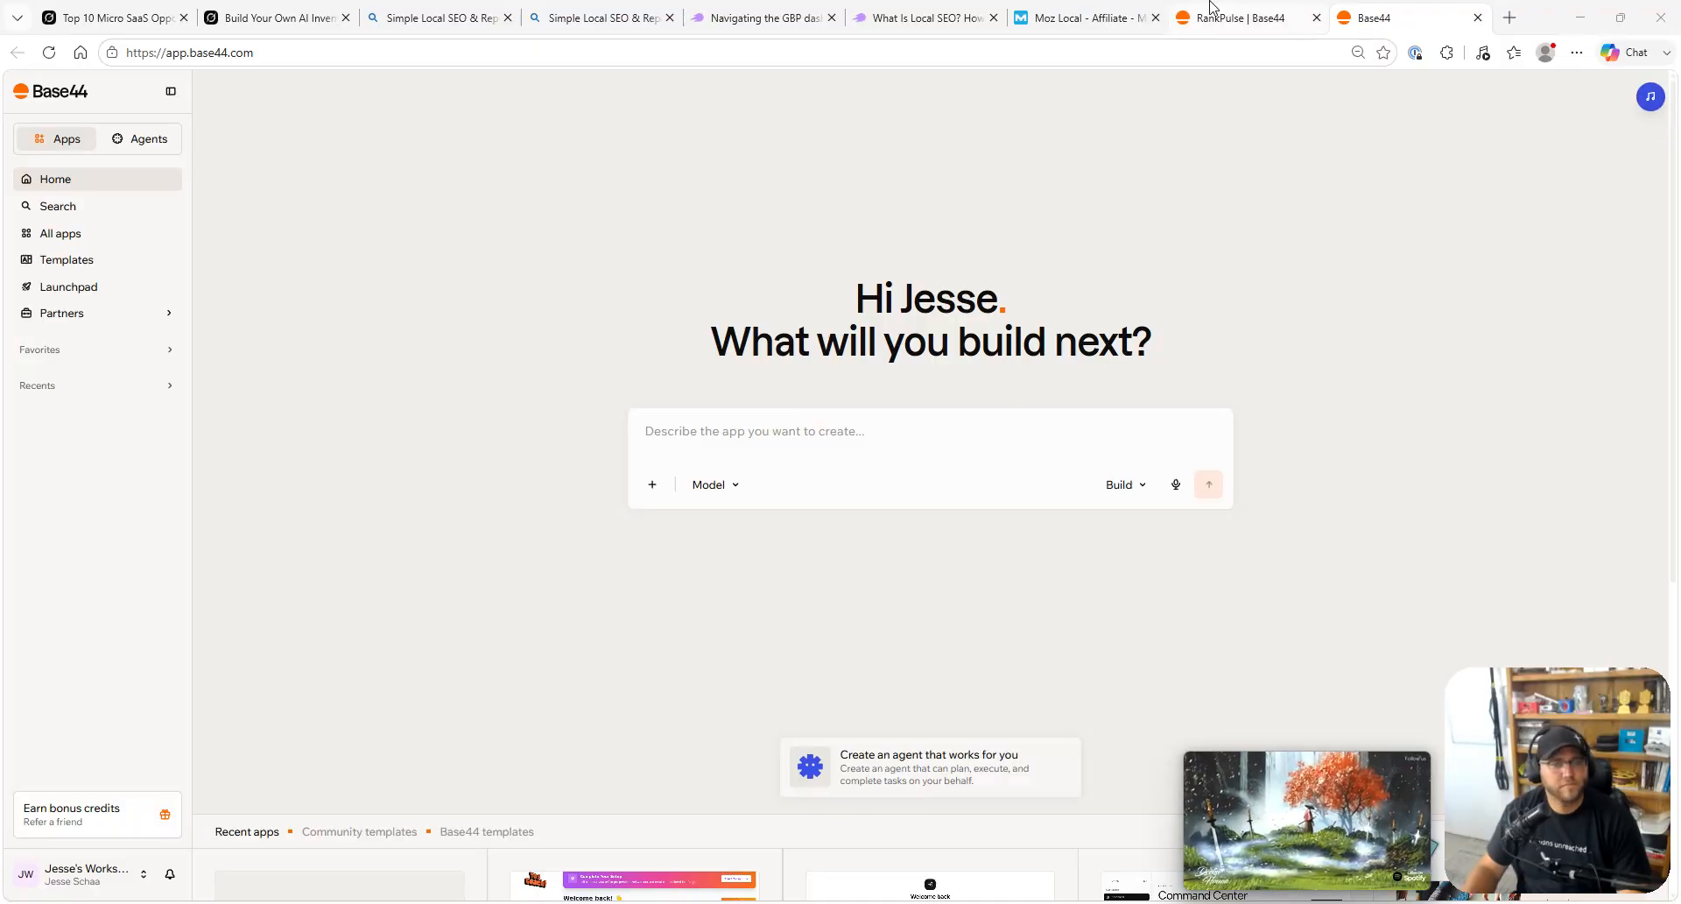
pyautogui.click(1244, 17)
pyautogui.click(1478, 18)
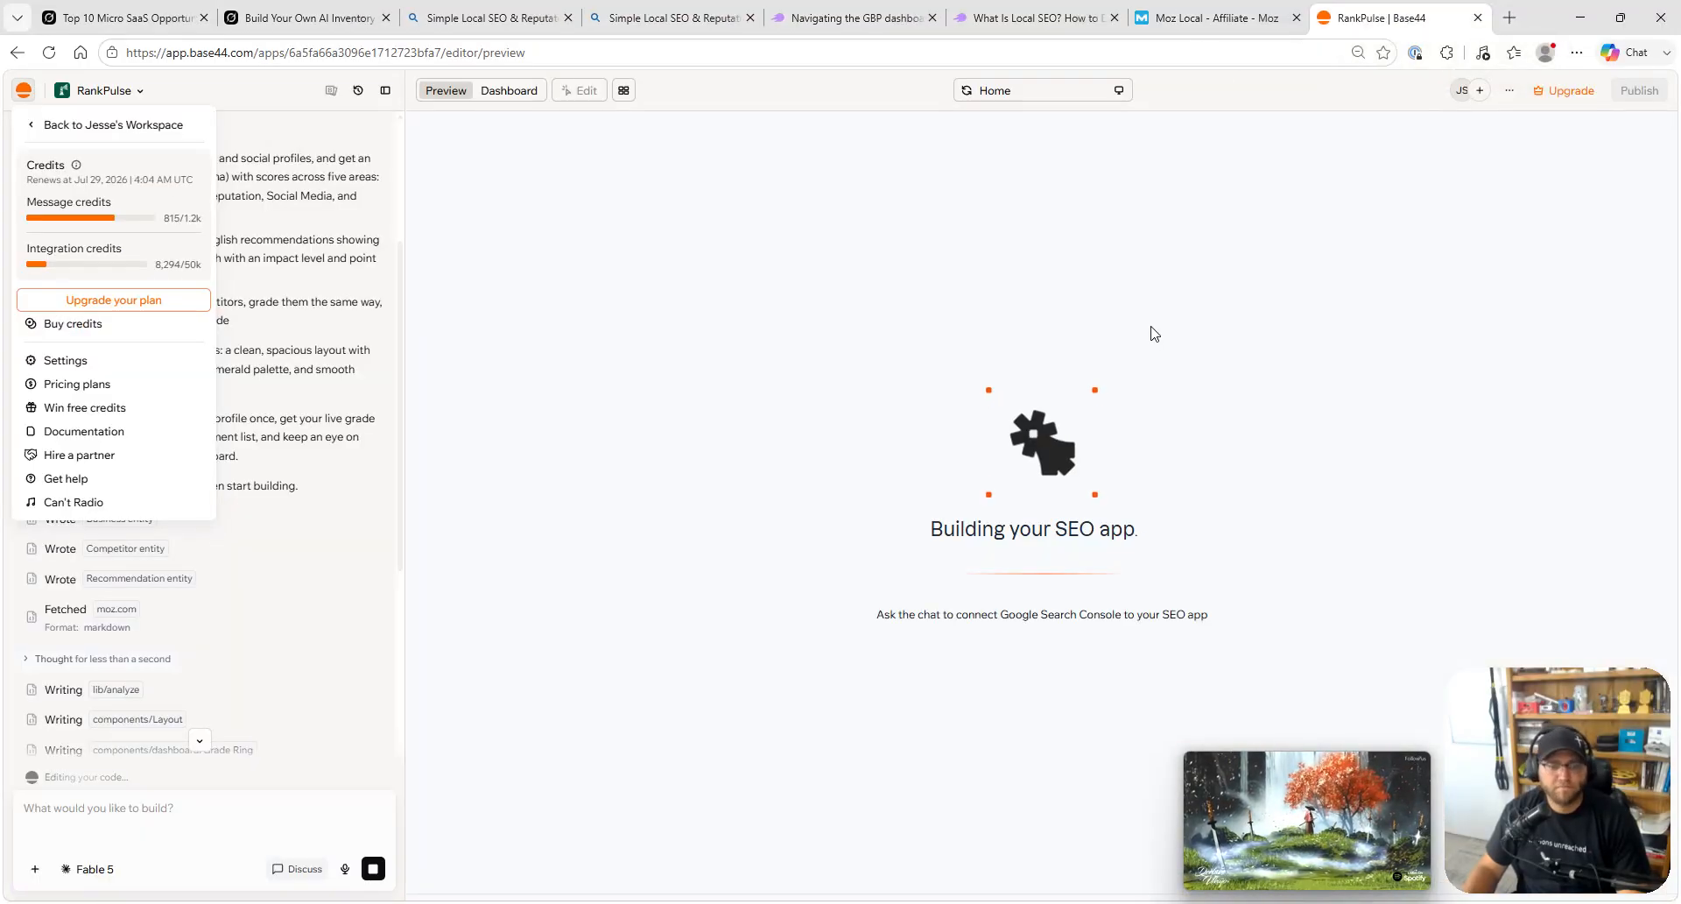
pyautogui.click(710, 589)
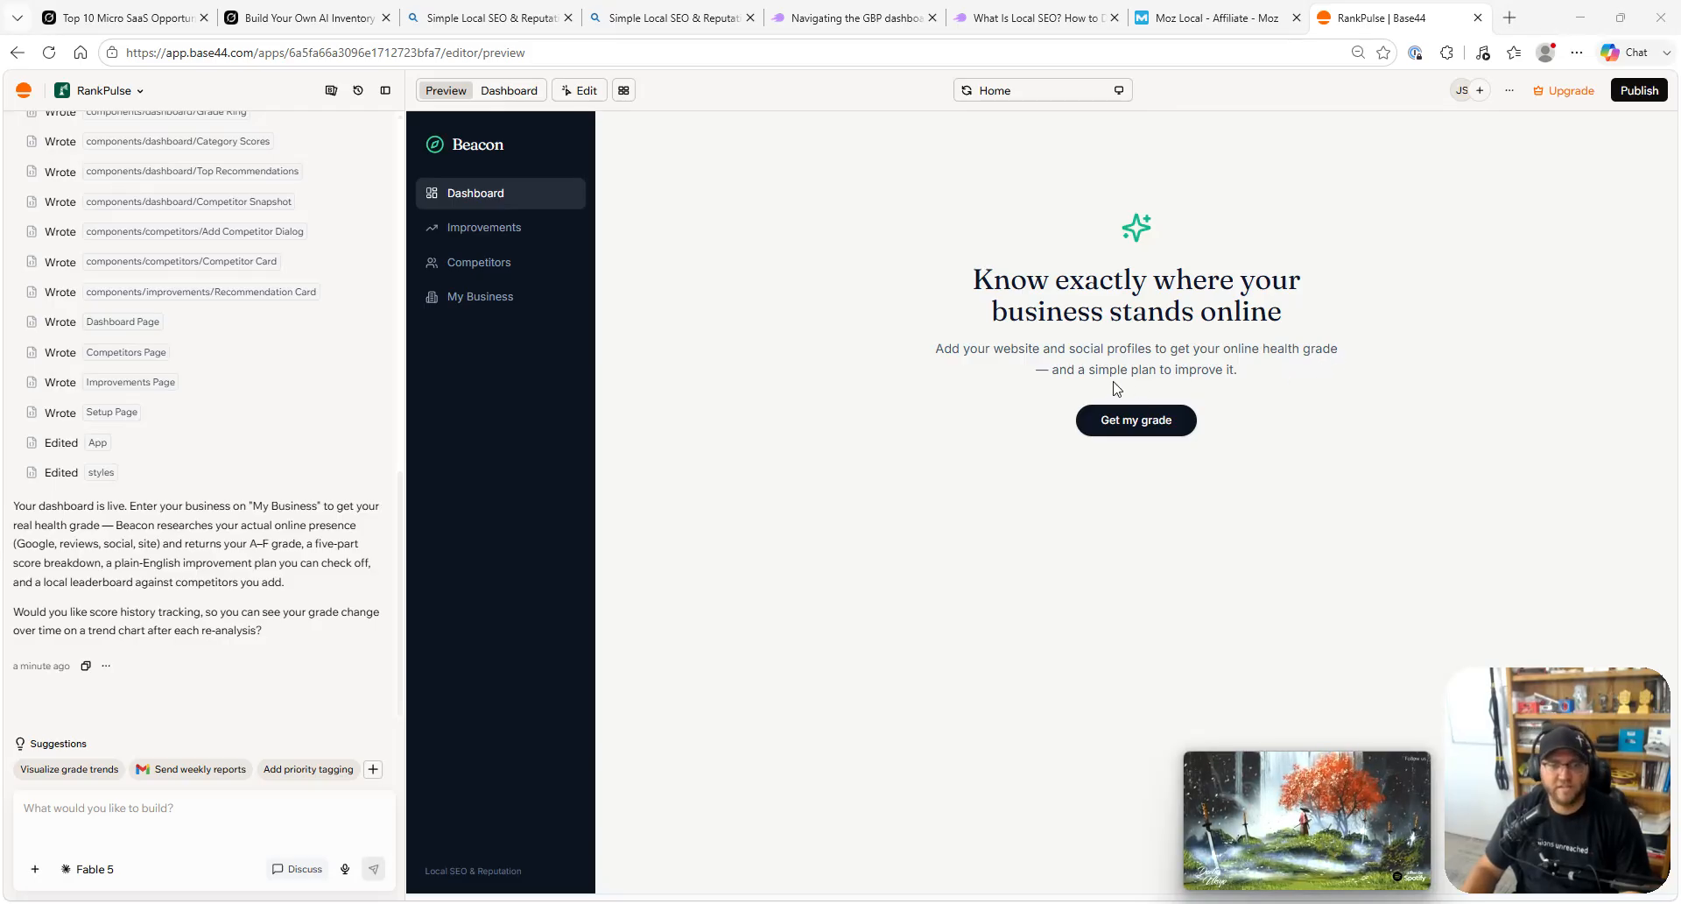
# - Look through the generated app's Improvements, Competitors, My Business and Dashboard pages in the preview
pyautogui.click(466, 230)
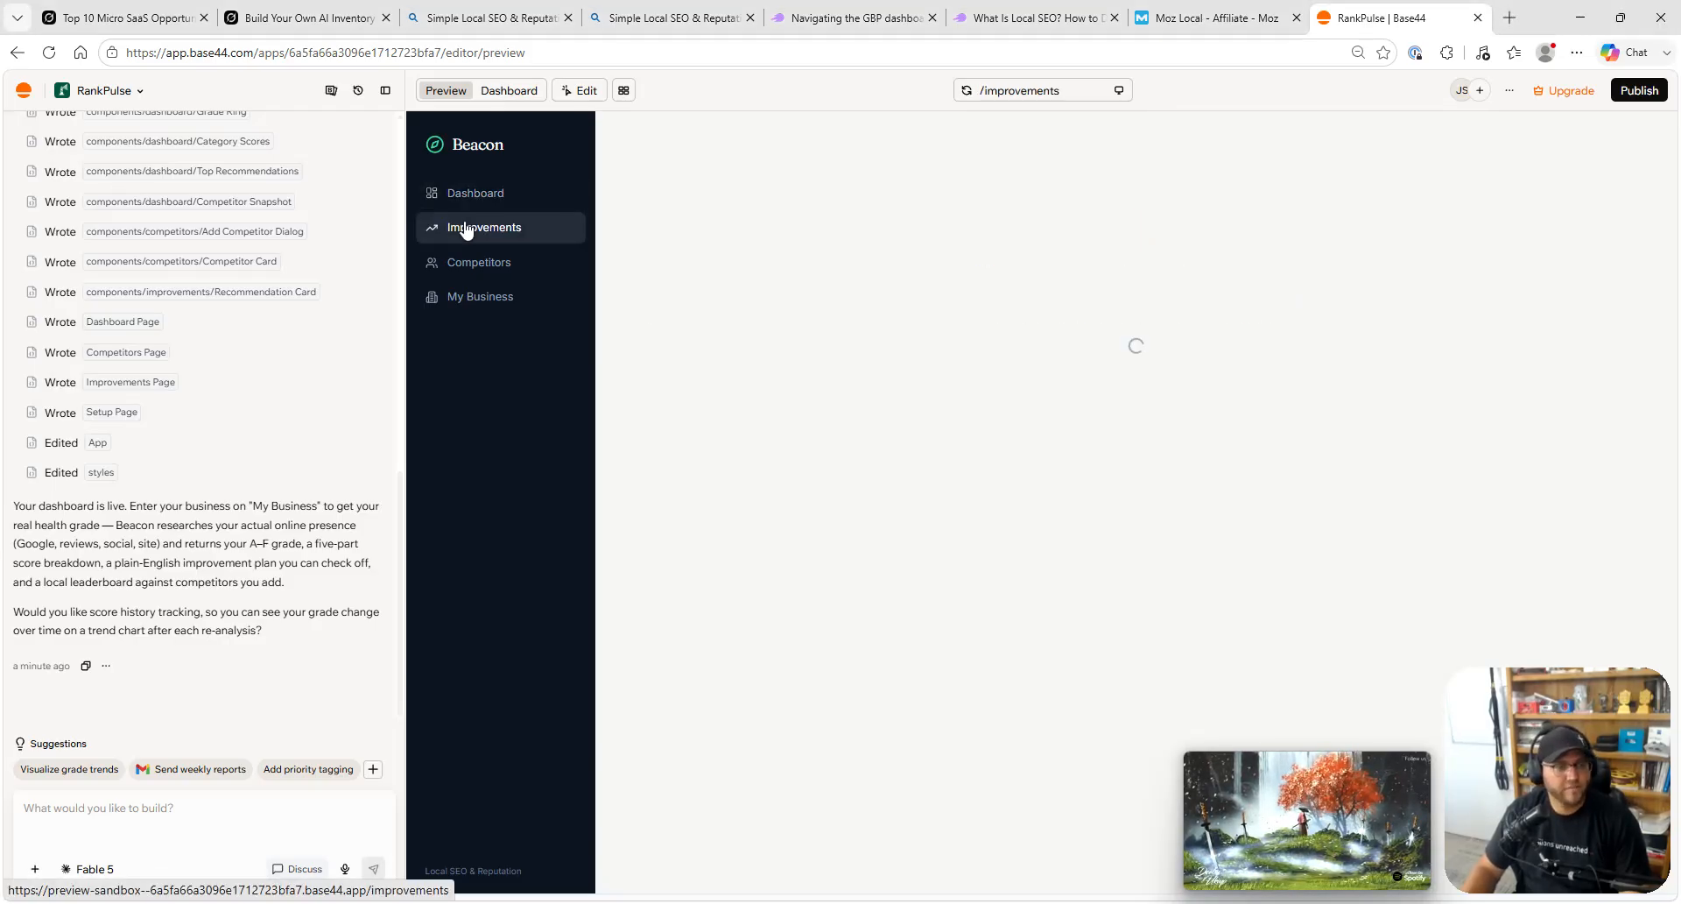
pyautogui.click(462, 263)
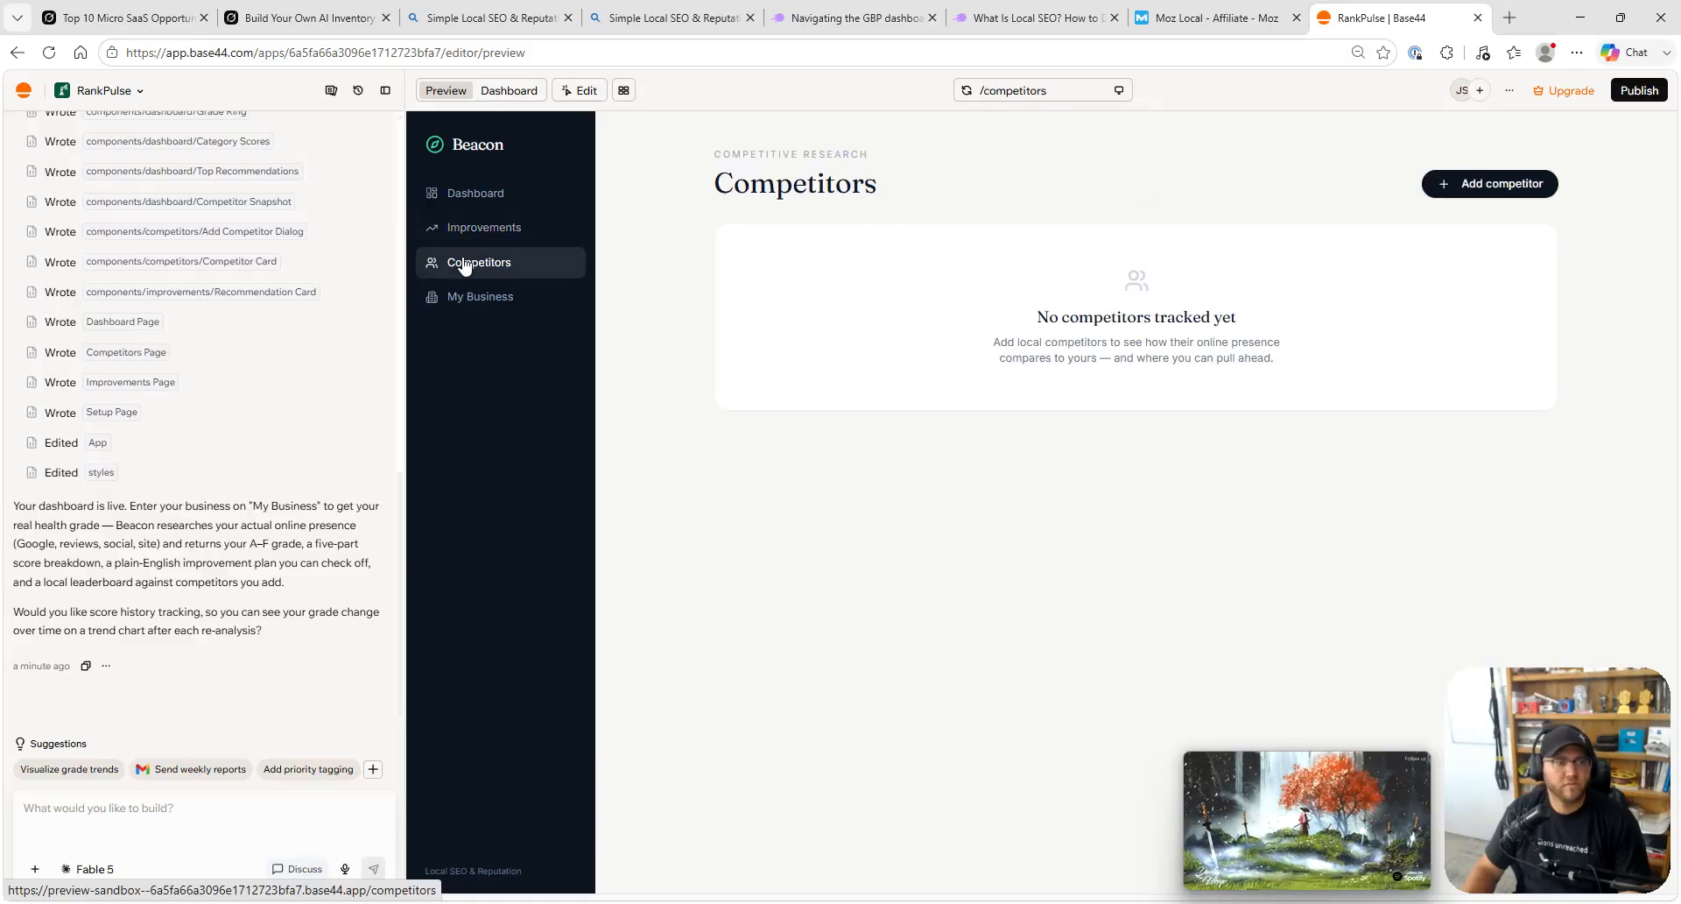
pyautogui.click(482, 299)
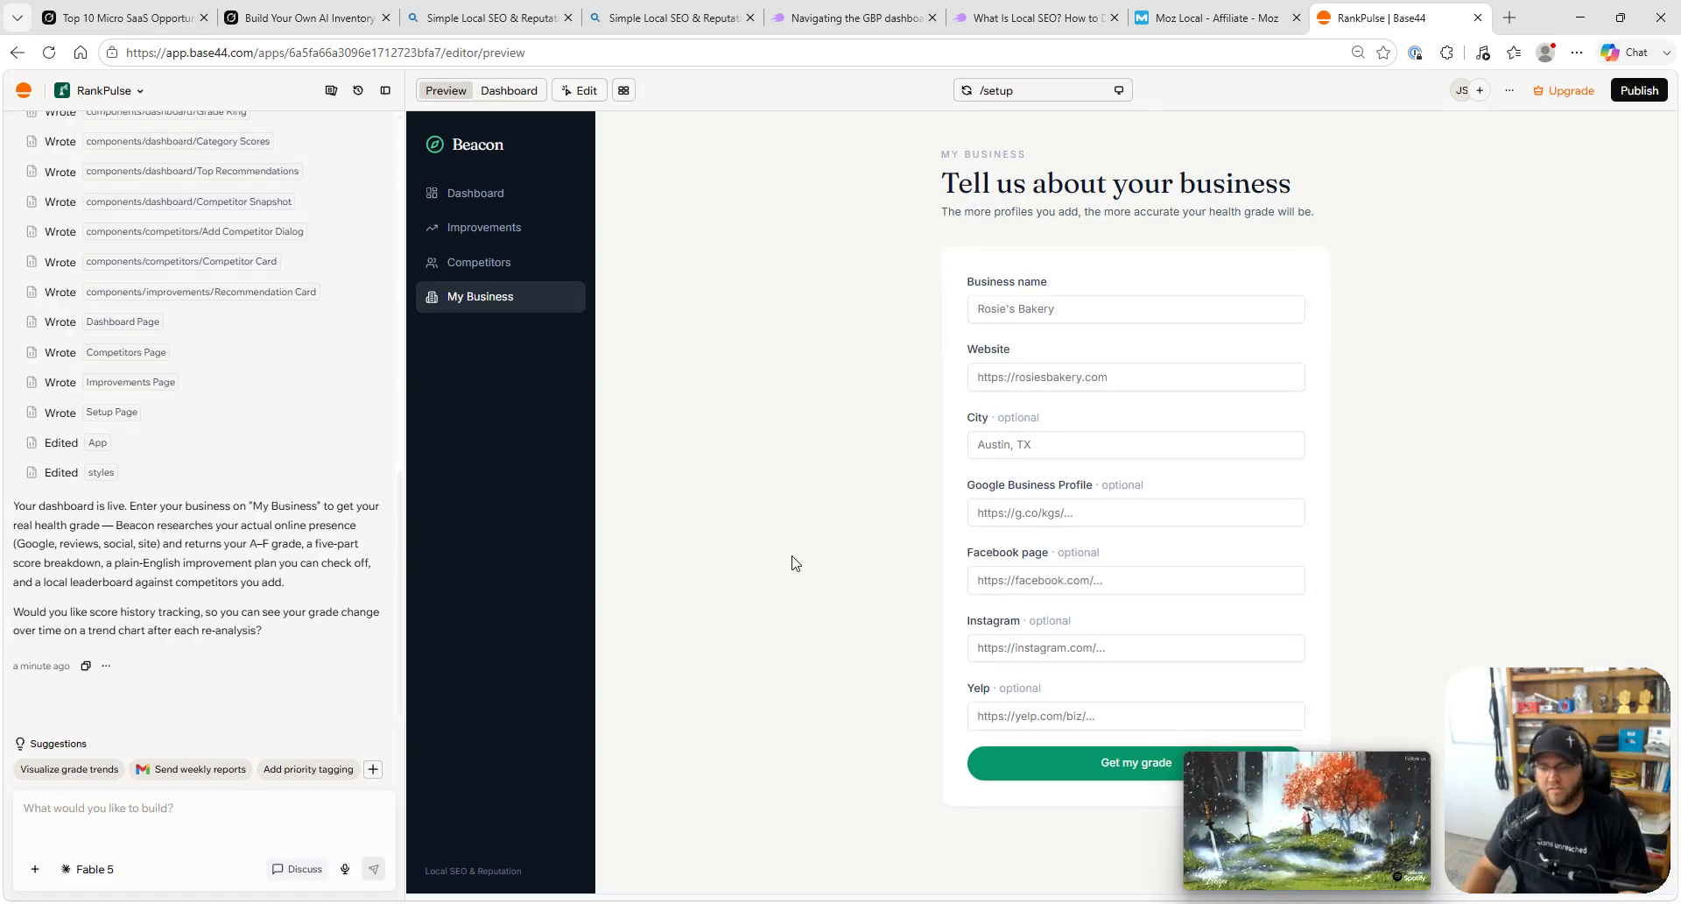
pyautogui.click(522, 193)
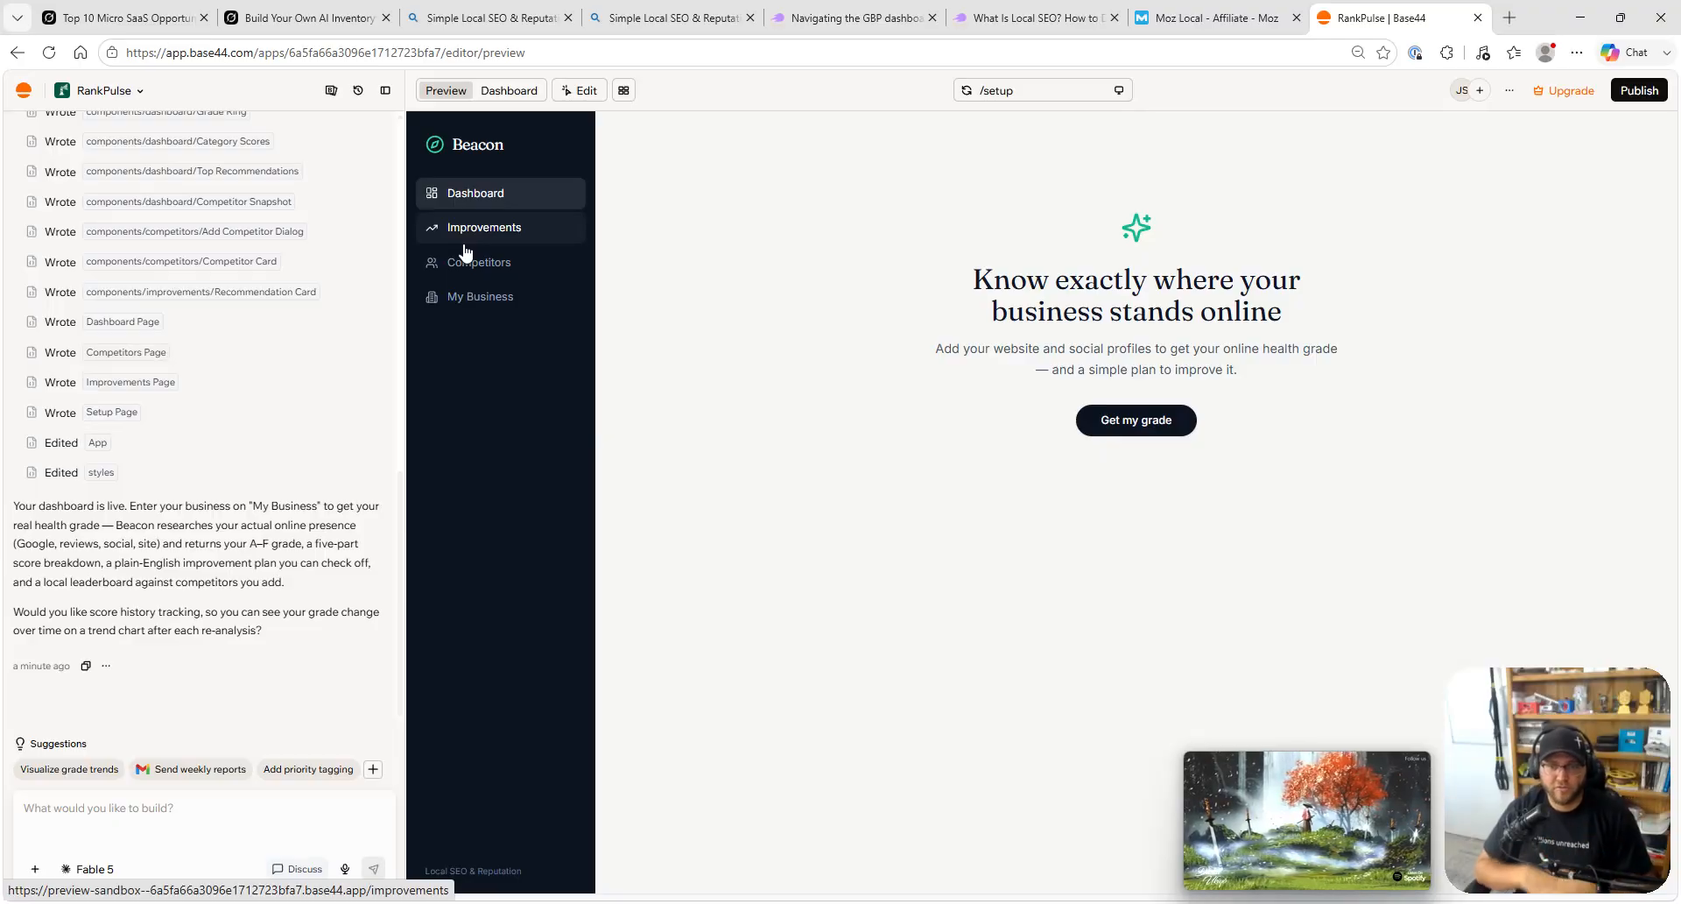
pyautogui.moveTo(1253, 792)
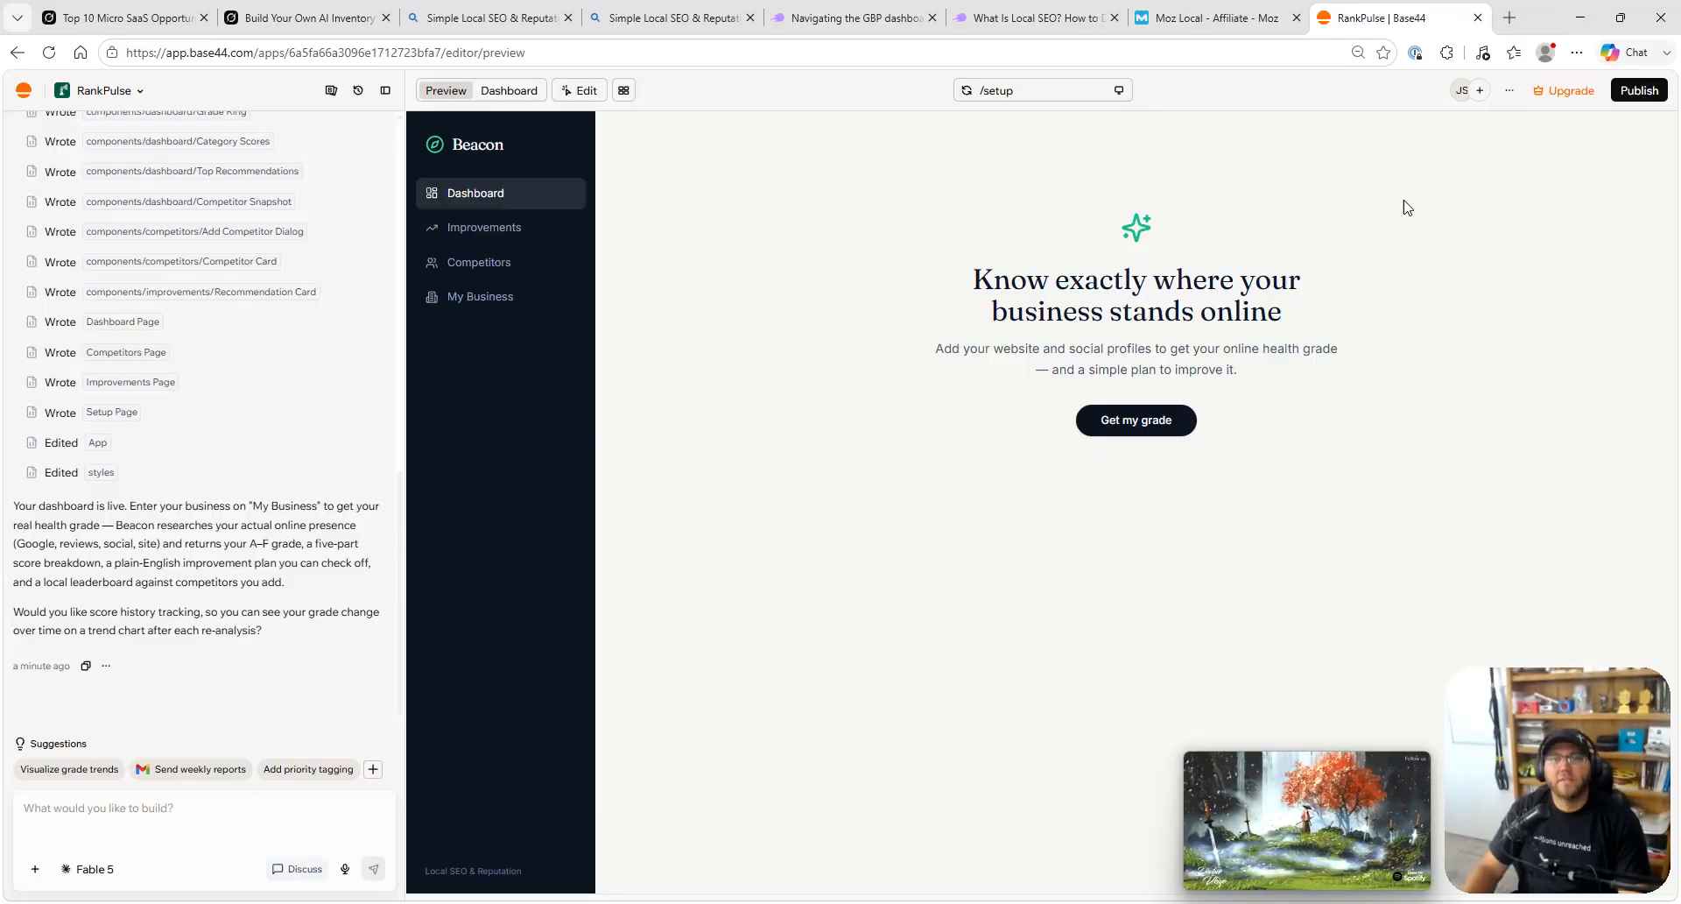
# - Search Google Maps for "Coffee in Tucson" in a new browser tab
pyautogui.click(1524, 18)
pyautogui.click(1323, 53)
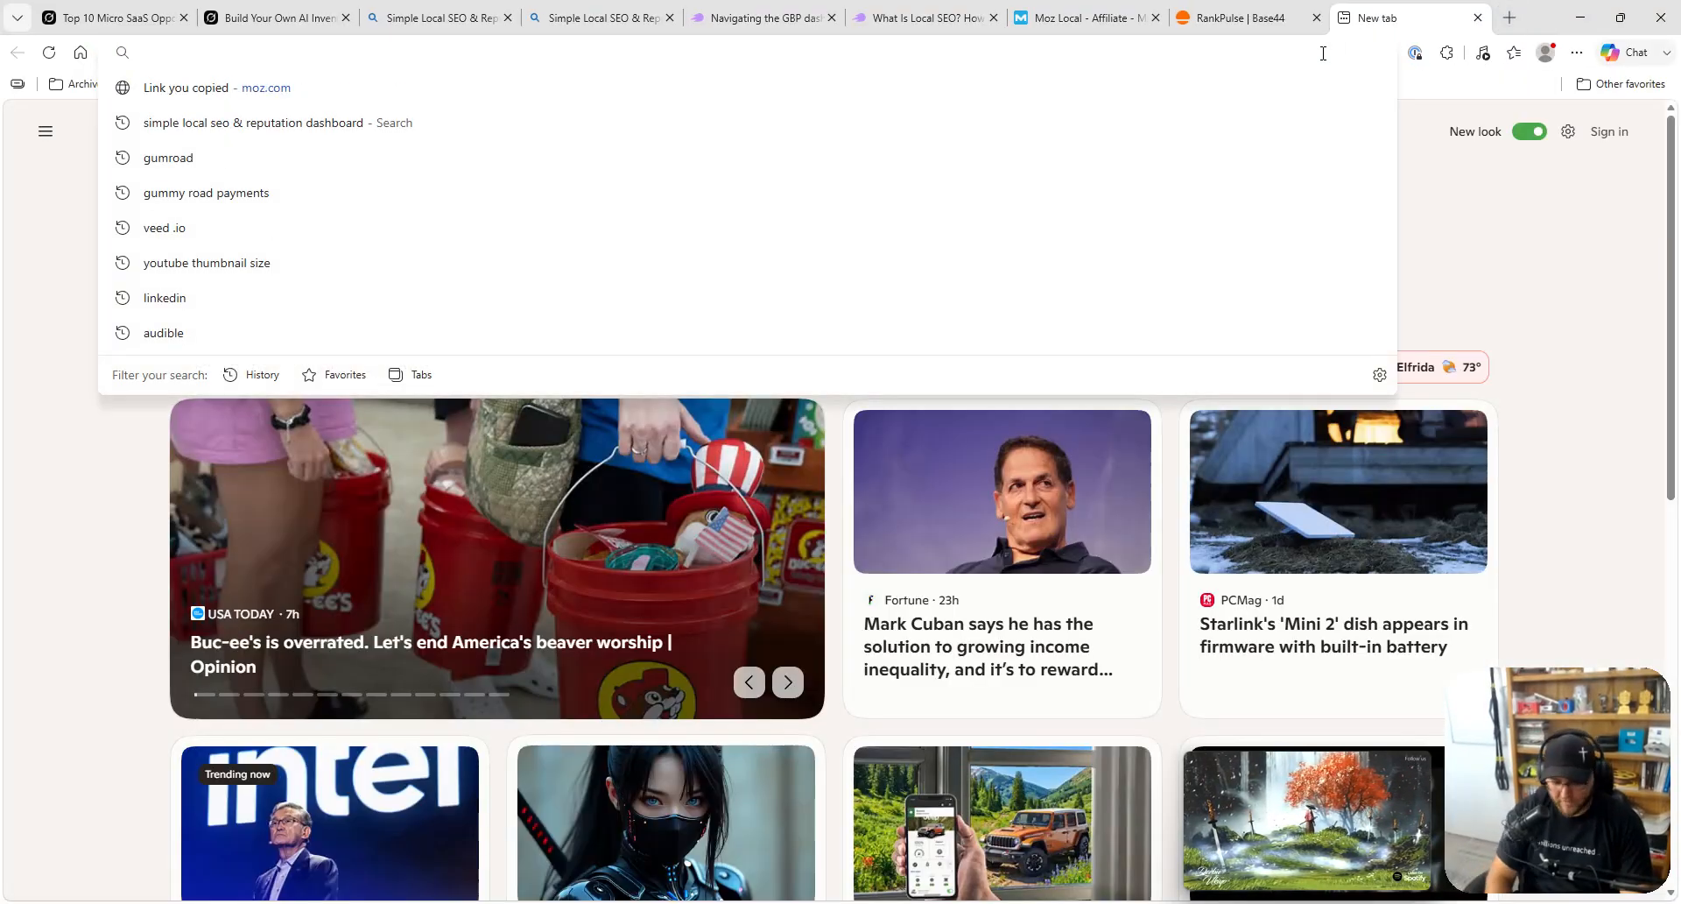
pyautogui.write('maps')
pyautogui.press('Tab')
pyautogui.write('Coffee in Tu')
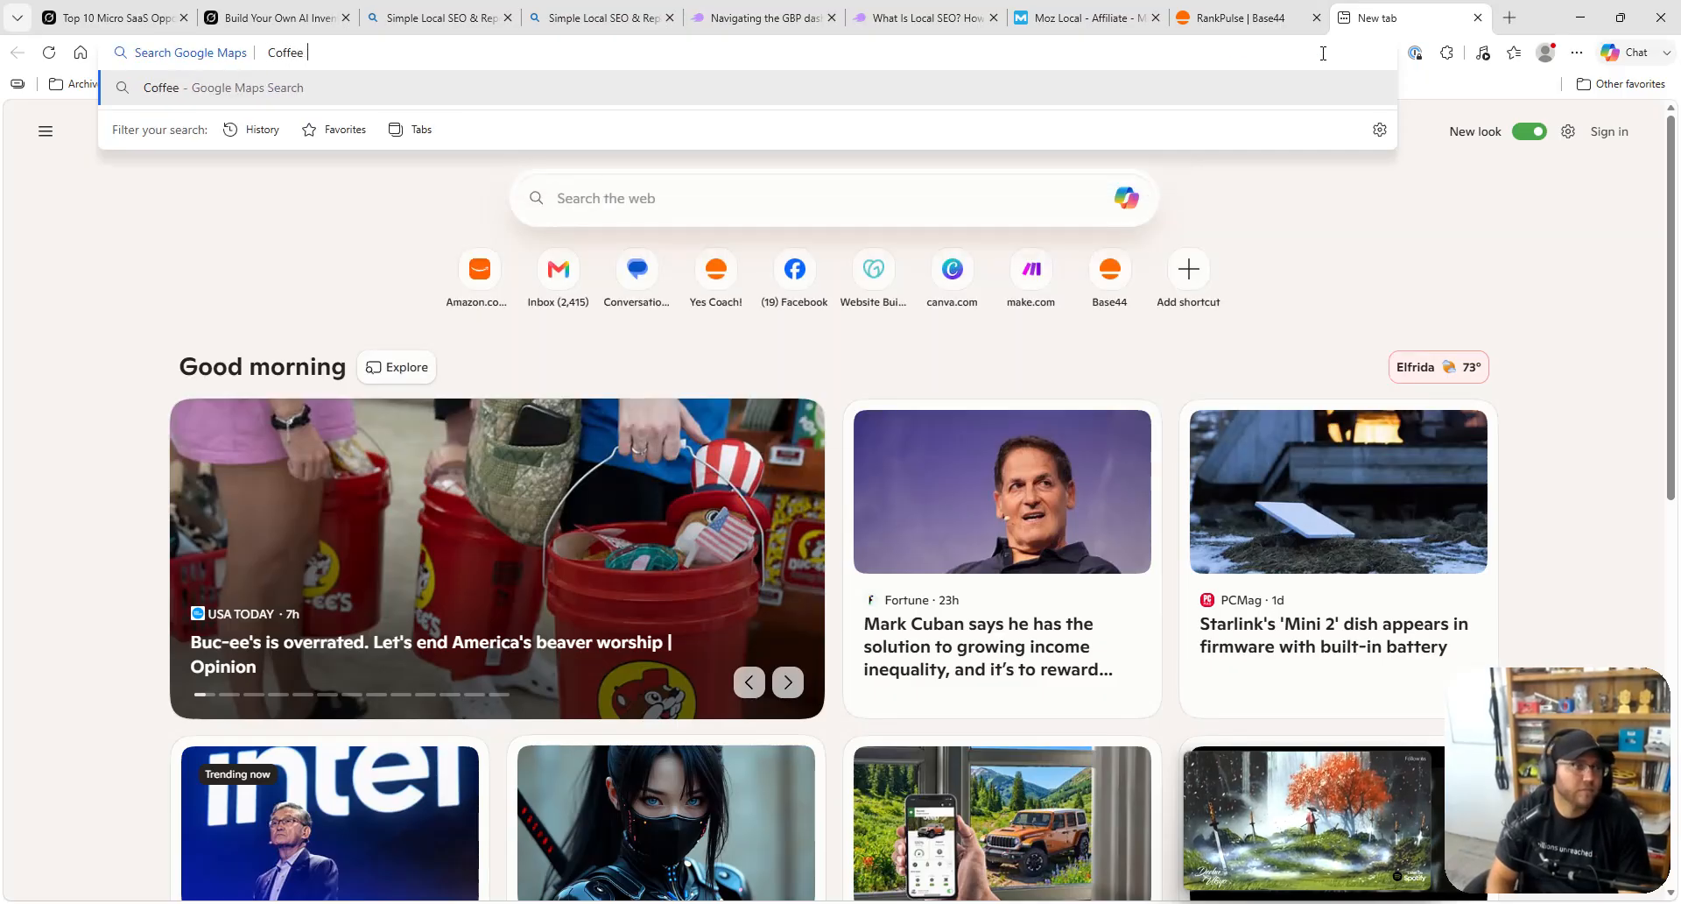
pyautogui.write('cson')
pyautogui.press('Return')
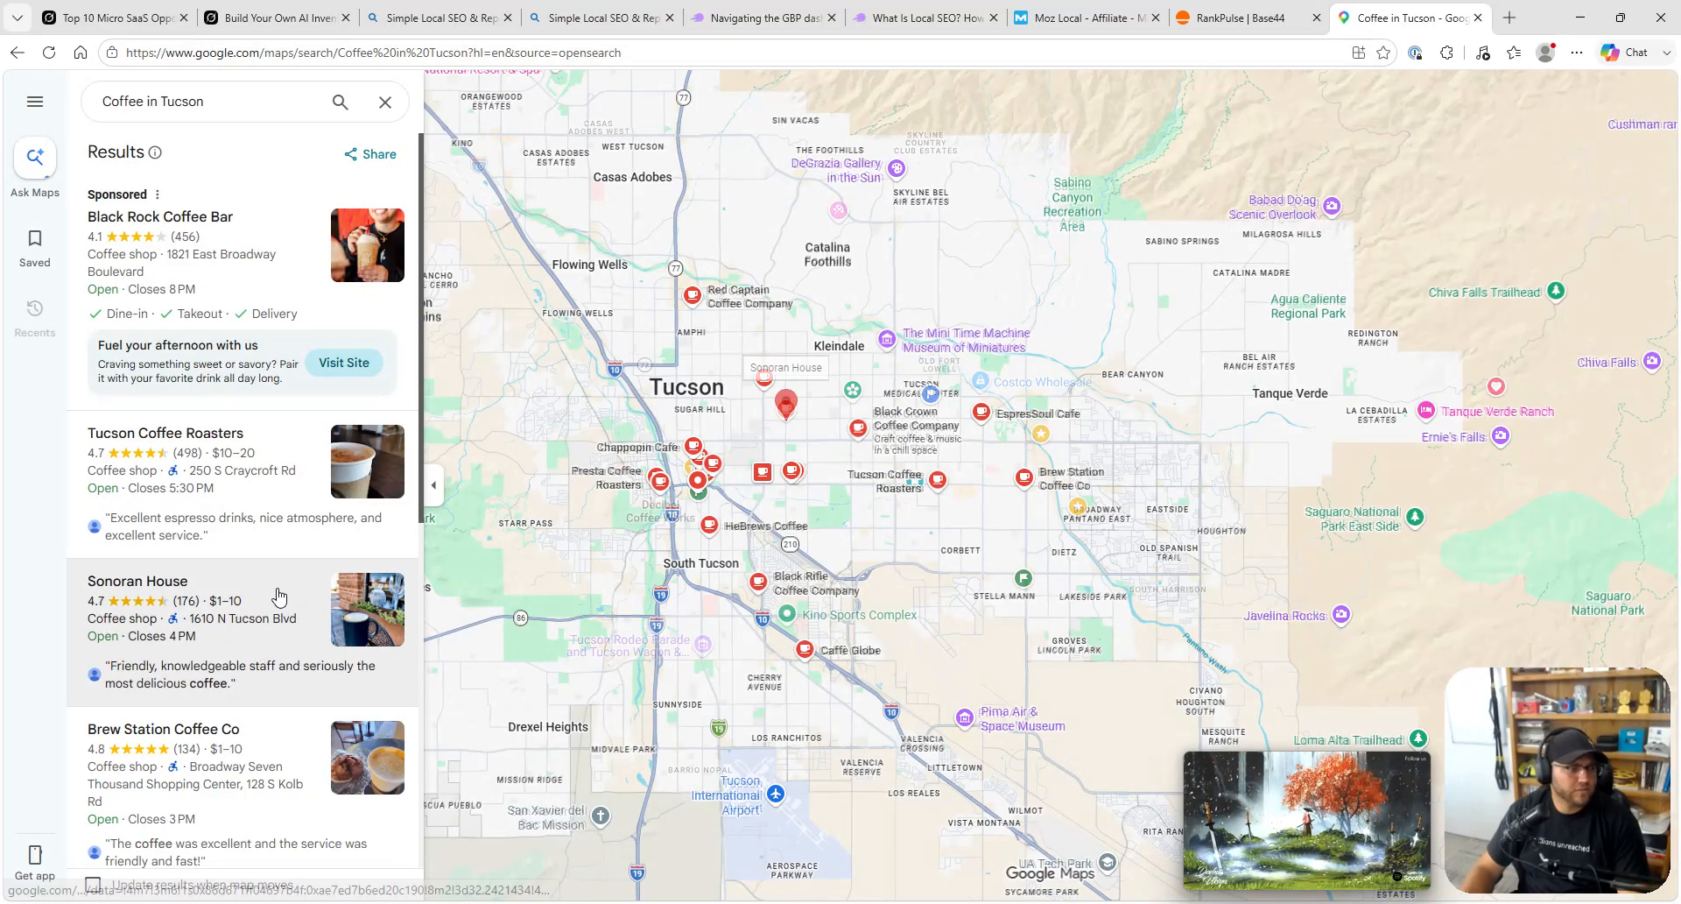
# - Open the Cartel Roasting Co listing in downtown Tucson and copy its website address
pyautogui.scroll(3, 689, 505)
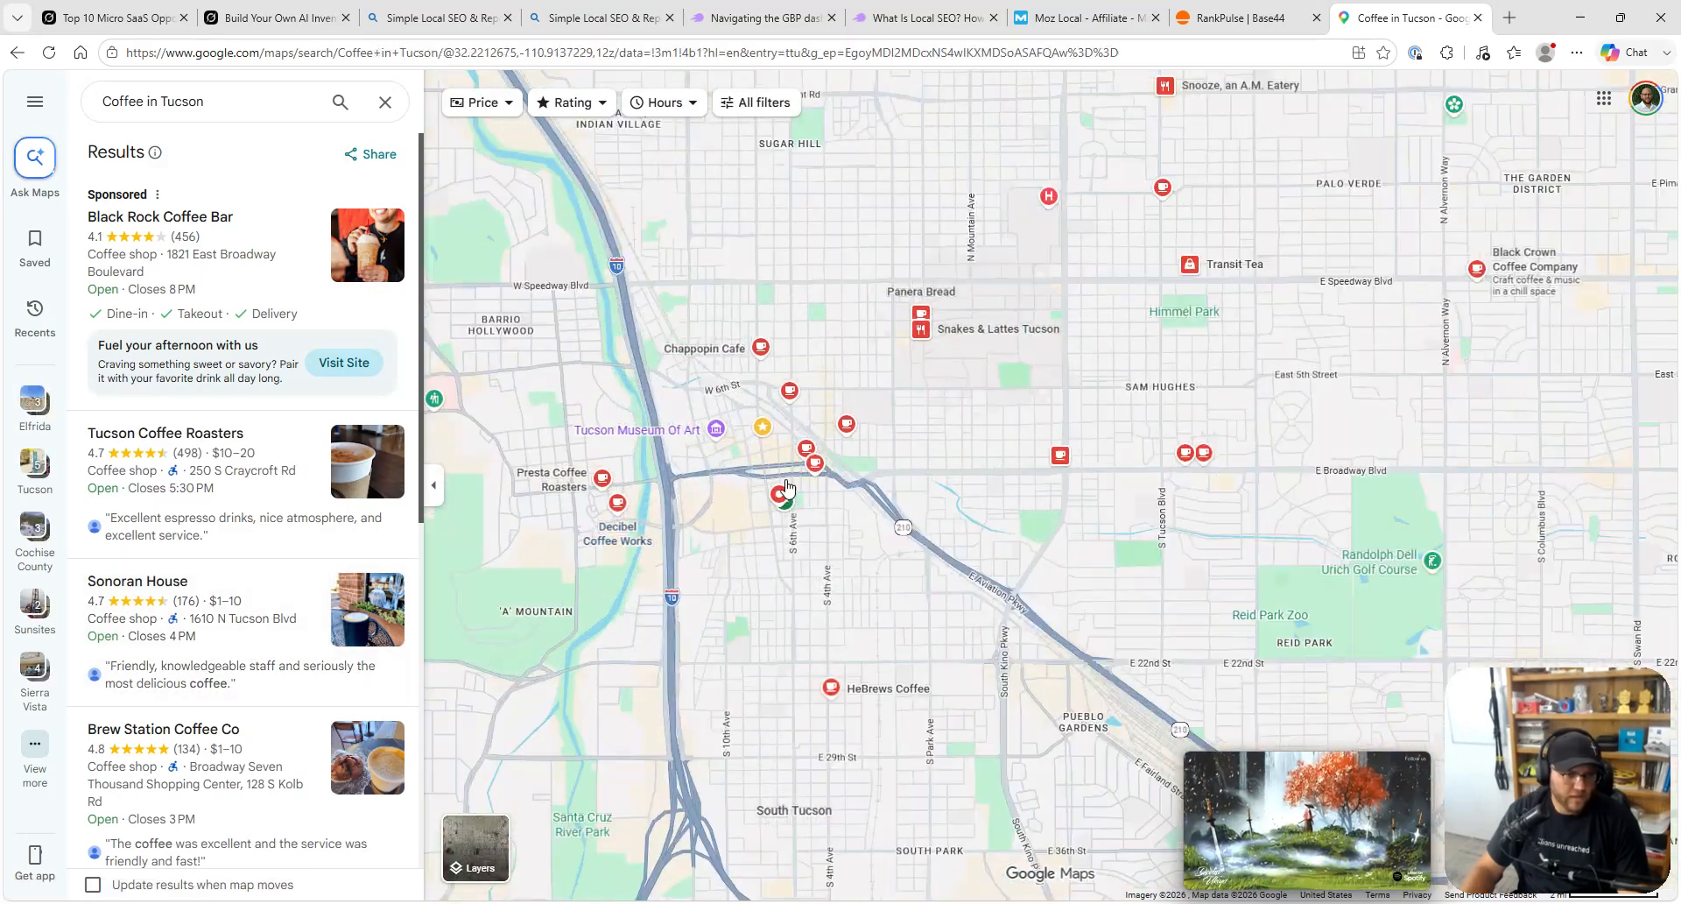
pyautogui.scroll(2, 754, 535)
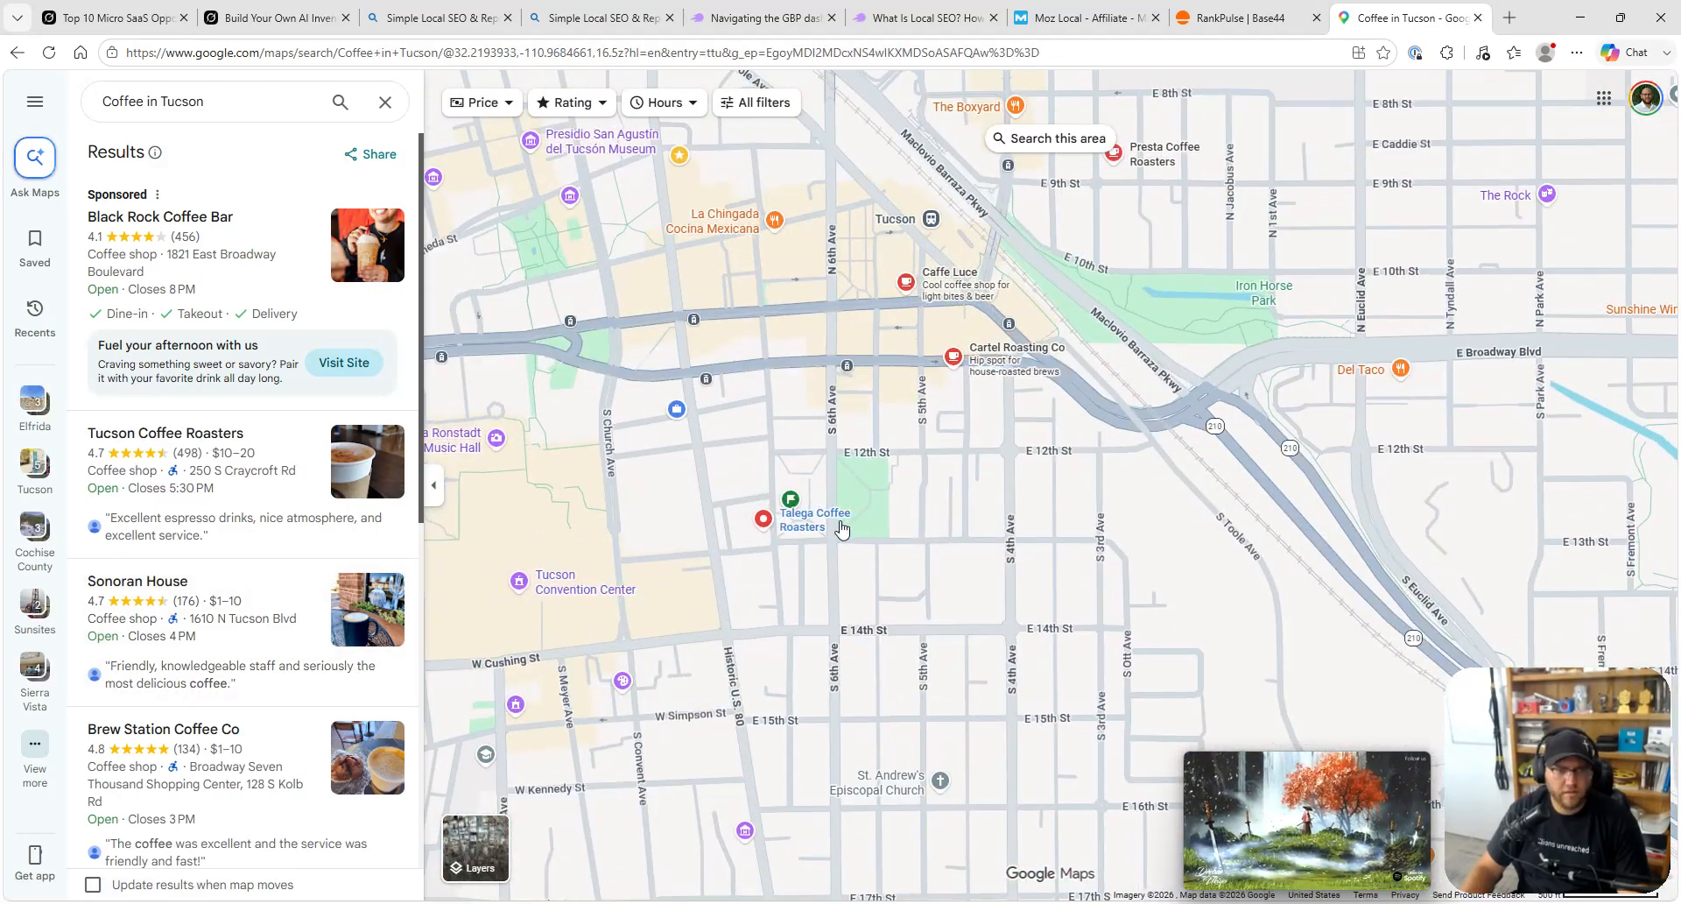
pyautogui.click(951, 359)
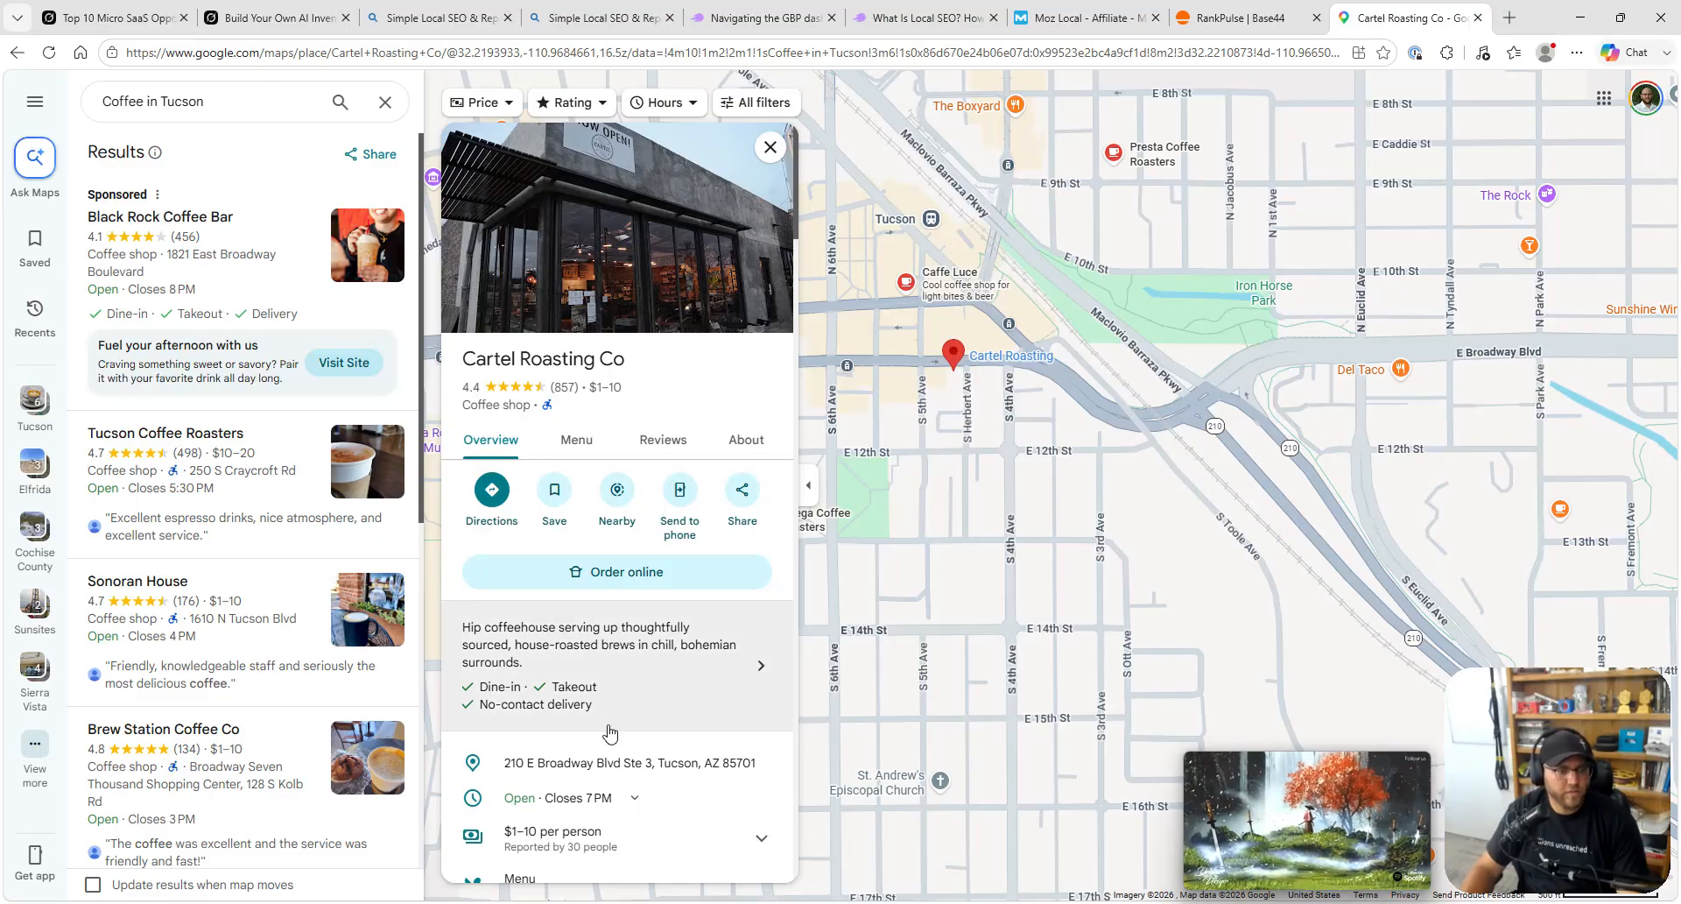
pyautogui.scroll(-3, 740, 753)
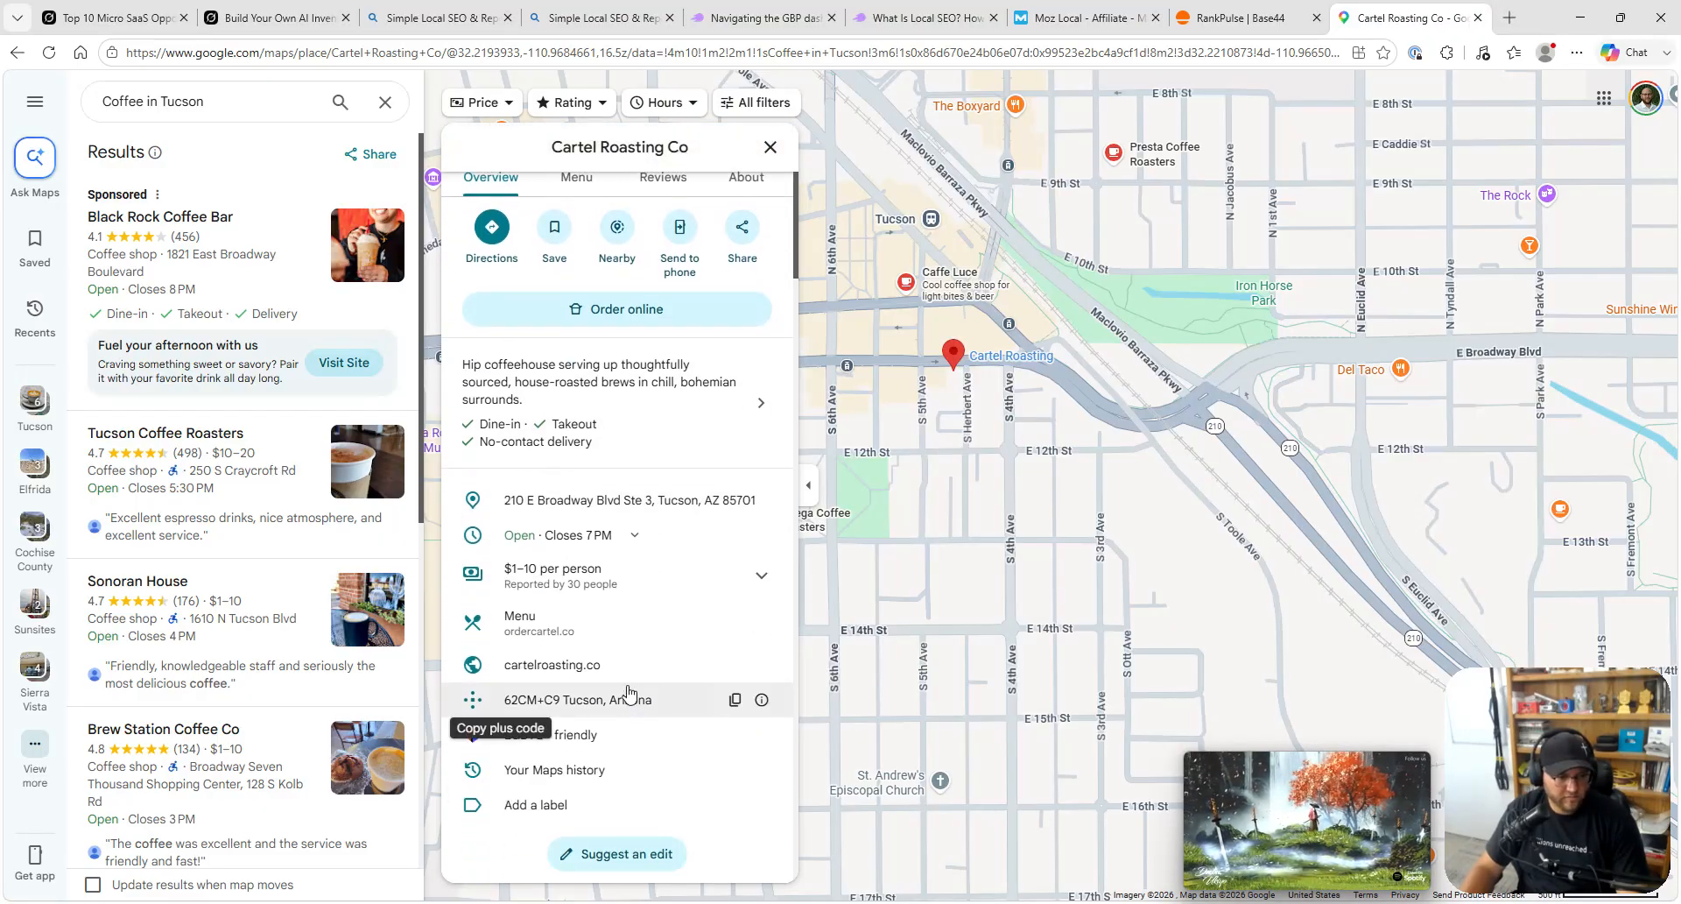
pyautogui.click(761, 665)
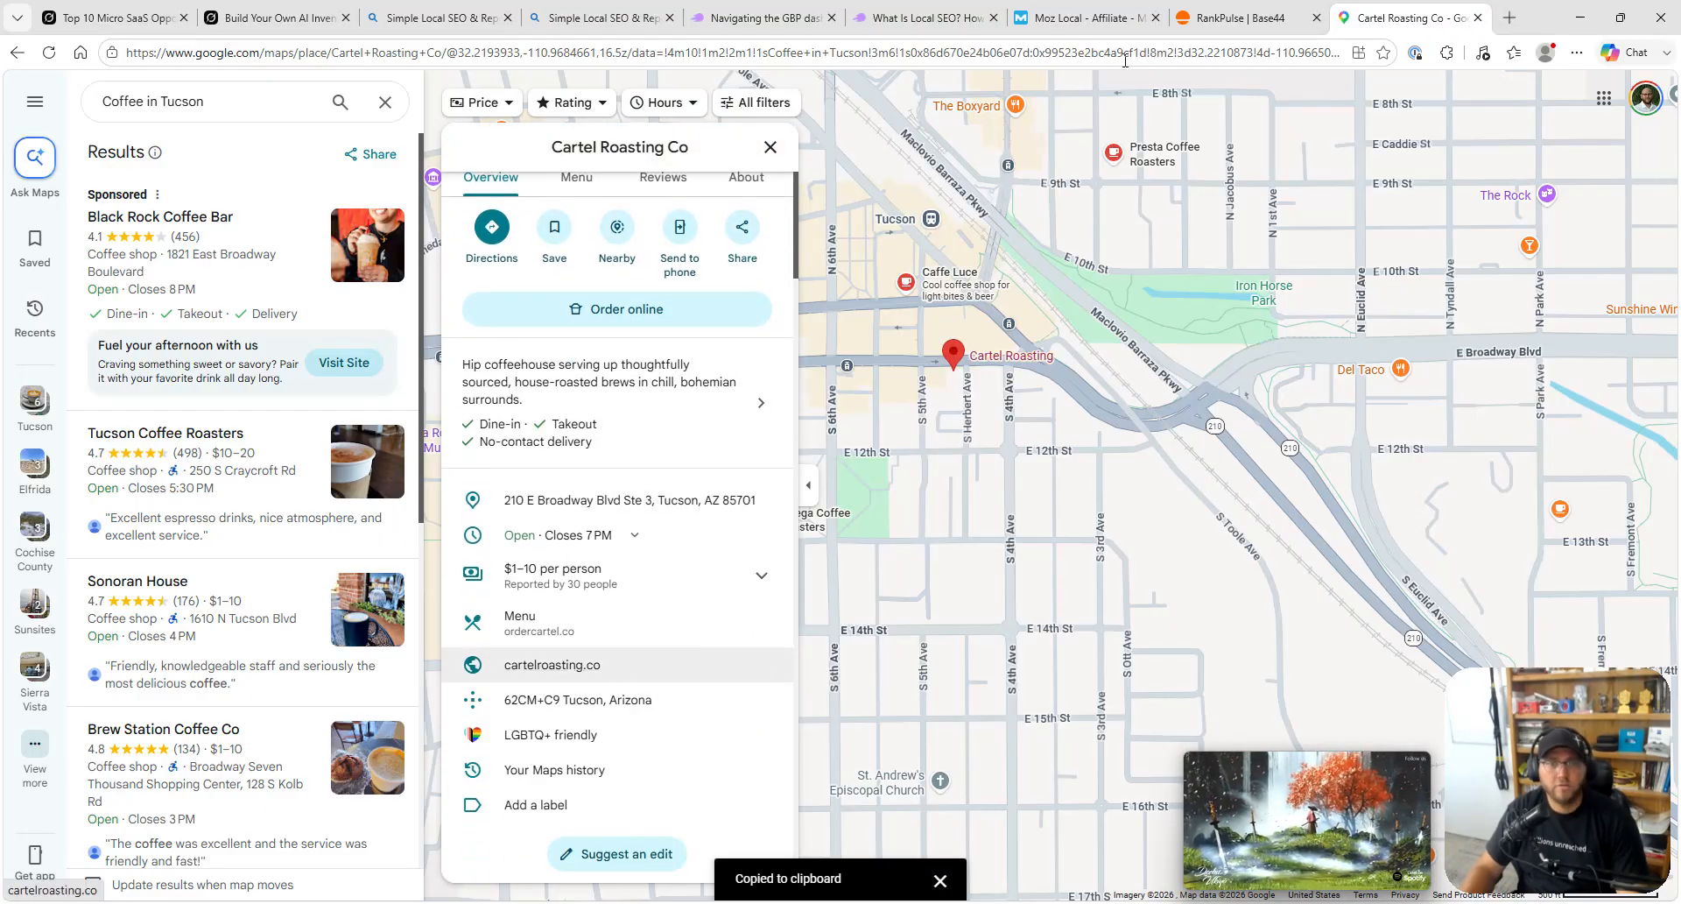
pyautogui.click(1192, 21)
pyautogui.click(1121, 422)
pyautogui.click(1112, 316)
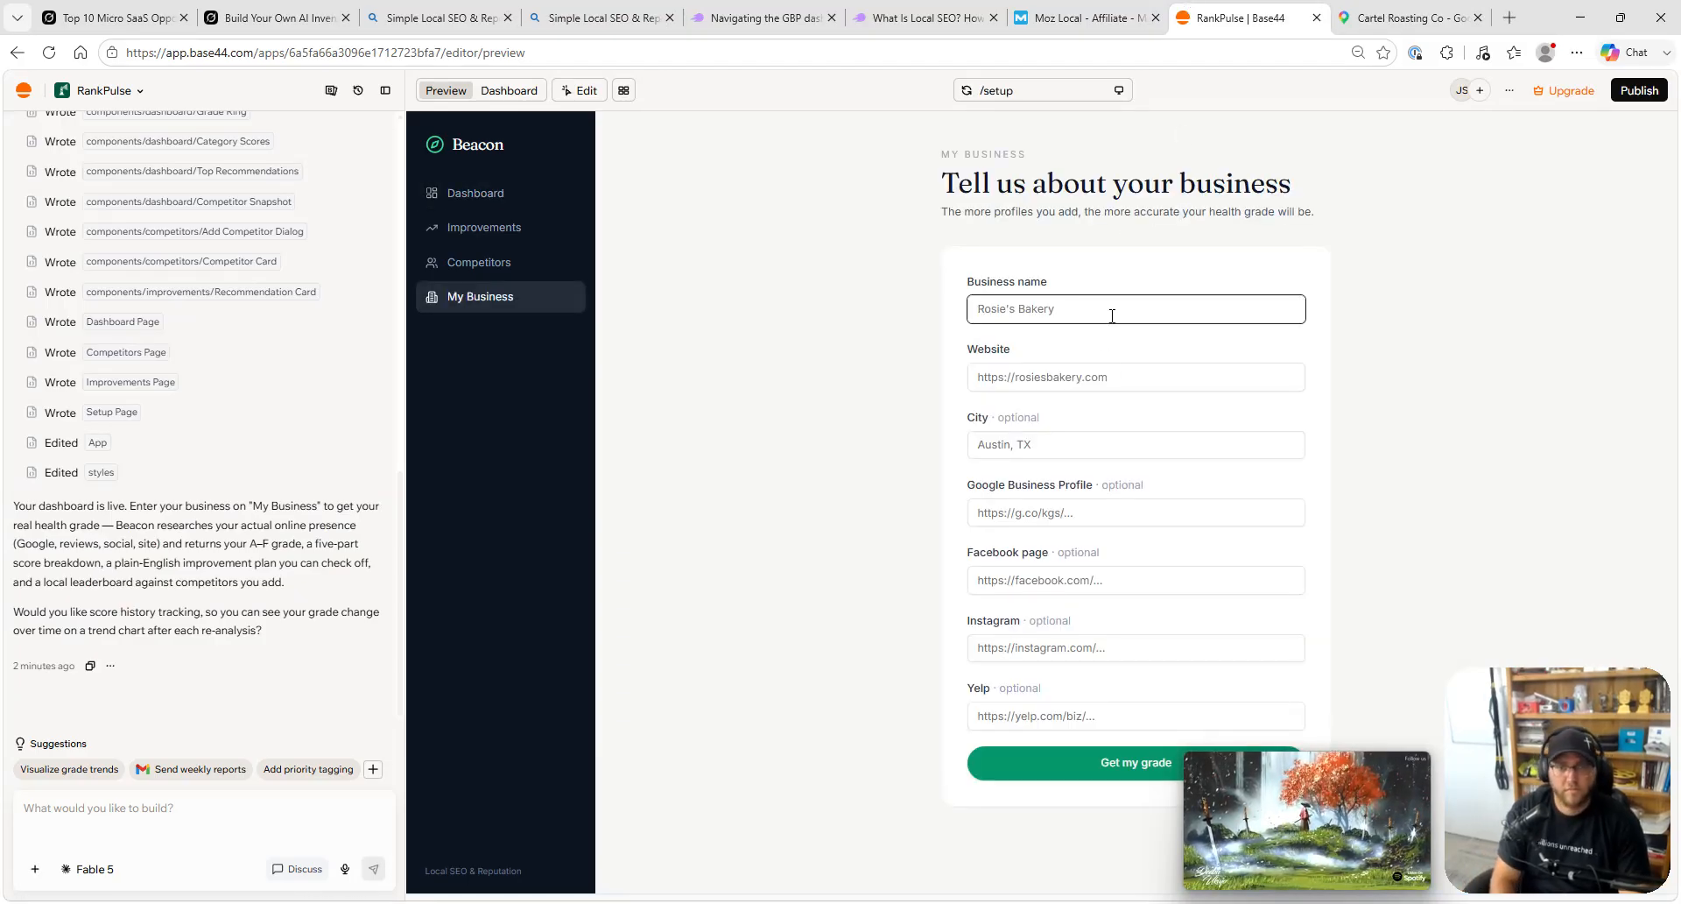
pyautogui.write('Cartel Ro')
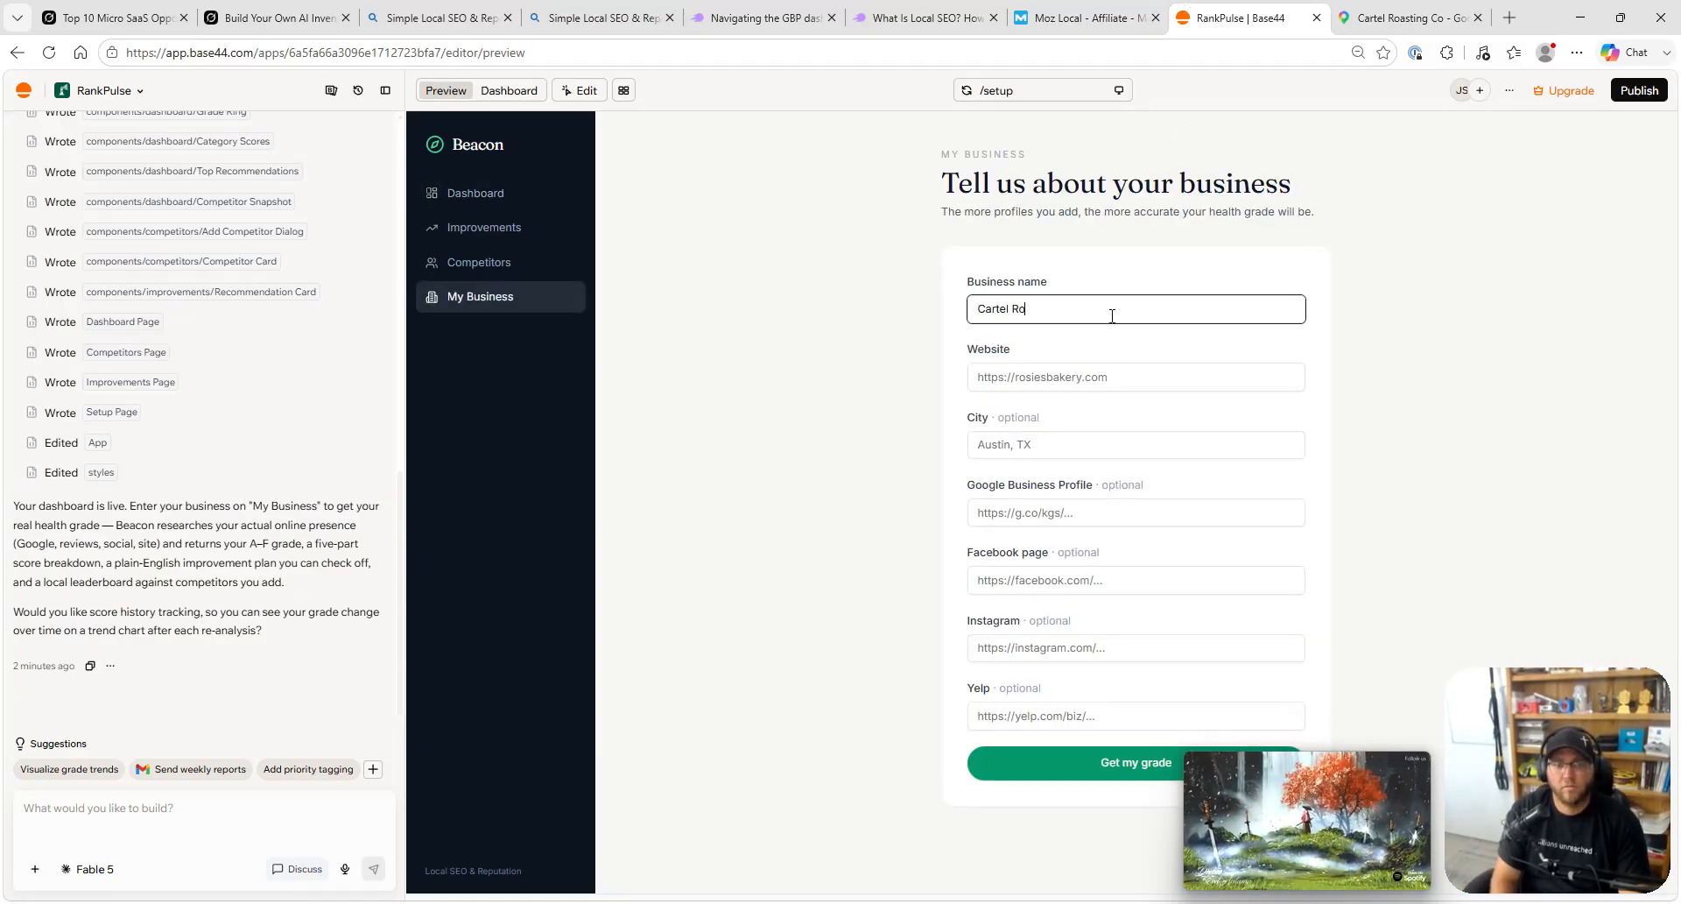
pyautogui.write('asting Co')
pyautogui.press('Tab')
pyautogui.hotkey('ctrl', 'v')
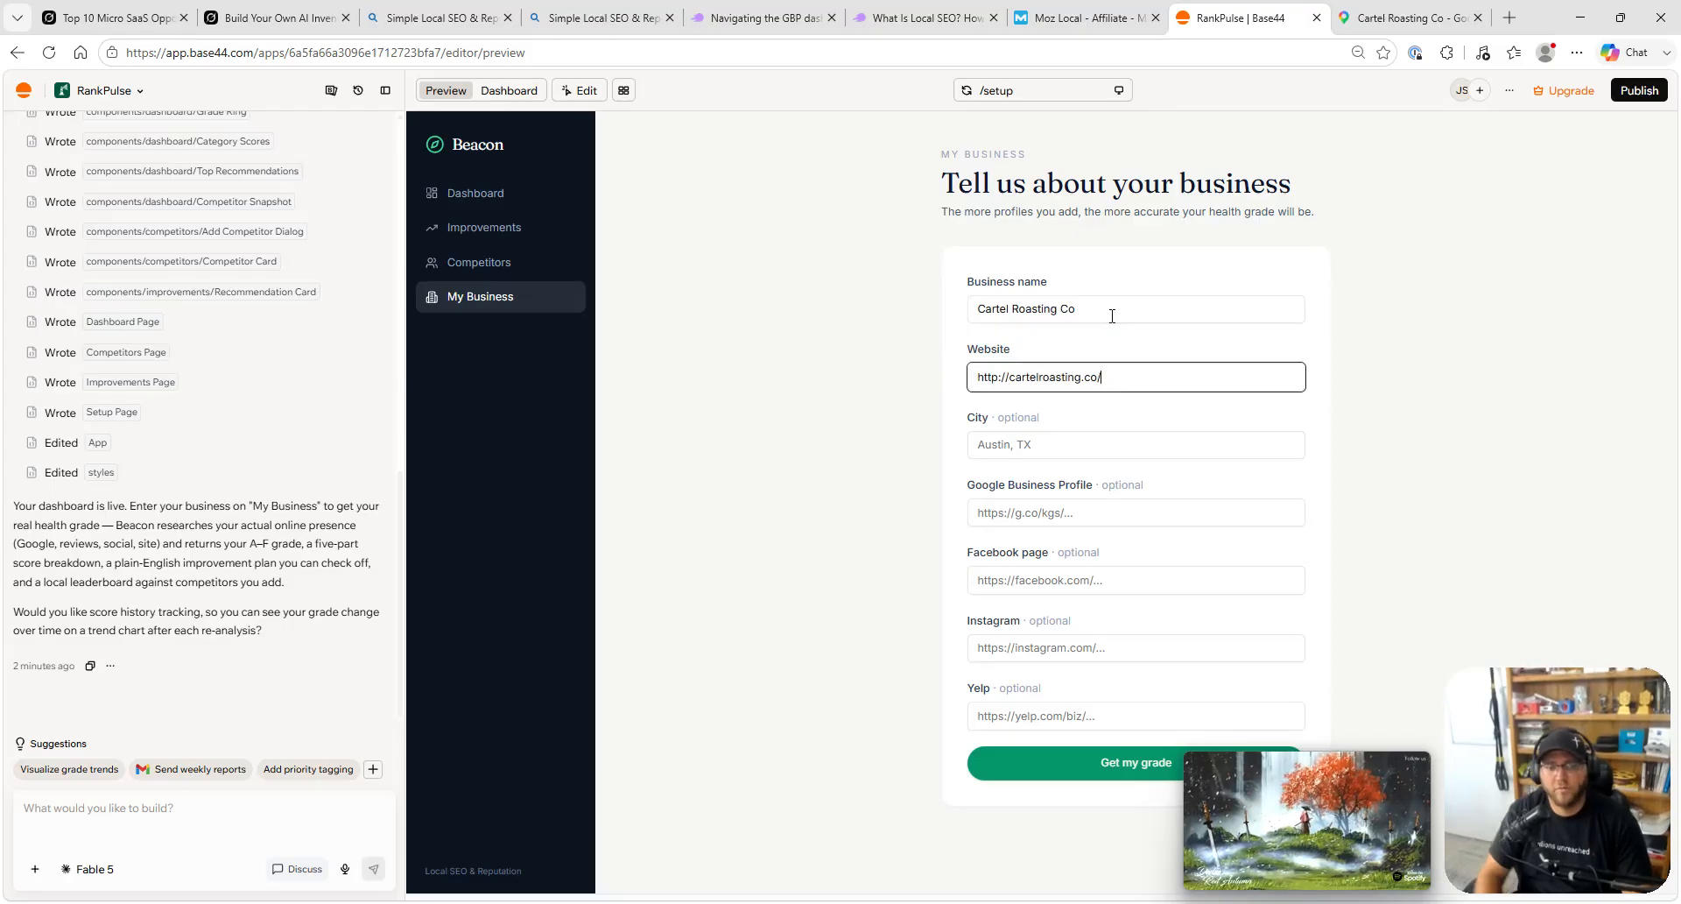
pyautogui.press('Tab')
pyautogui.write('Tu')
pyautogui.press('Tab')
pyautogui.hotkey('ctrl', 'Tab')
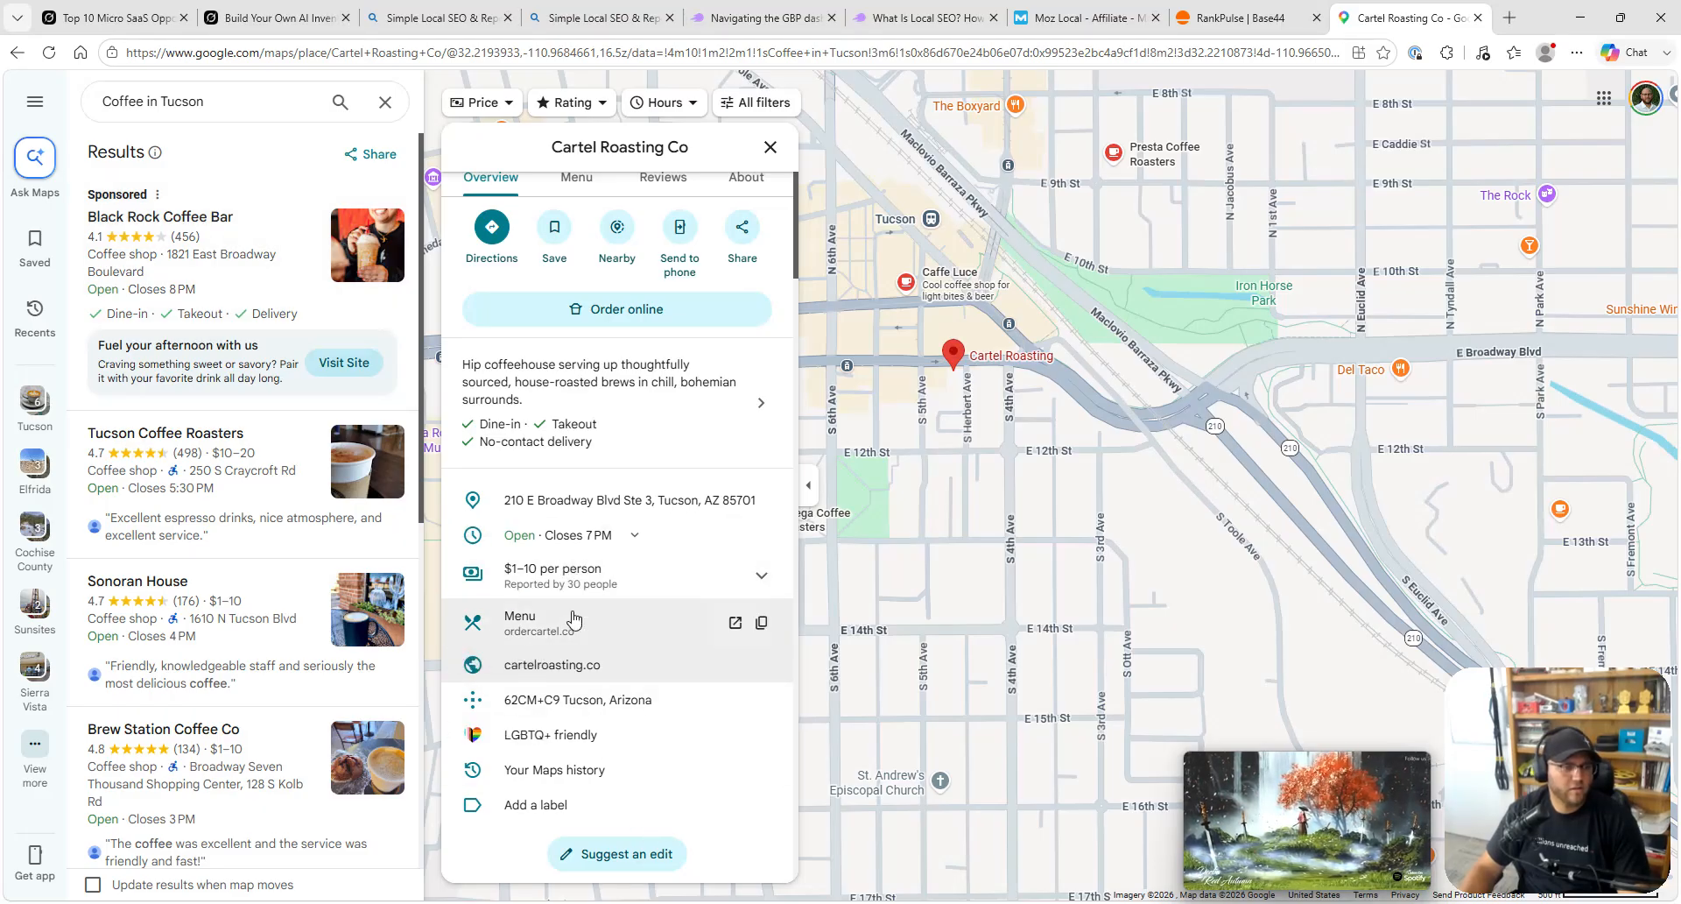
pyautogui.scroll(3, 593, 548)
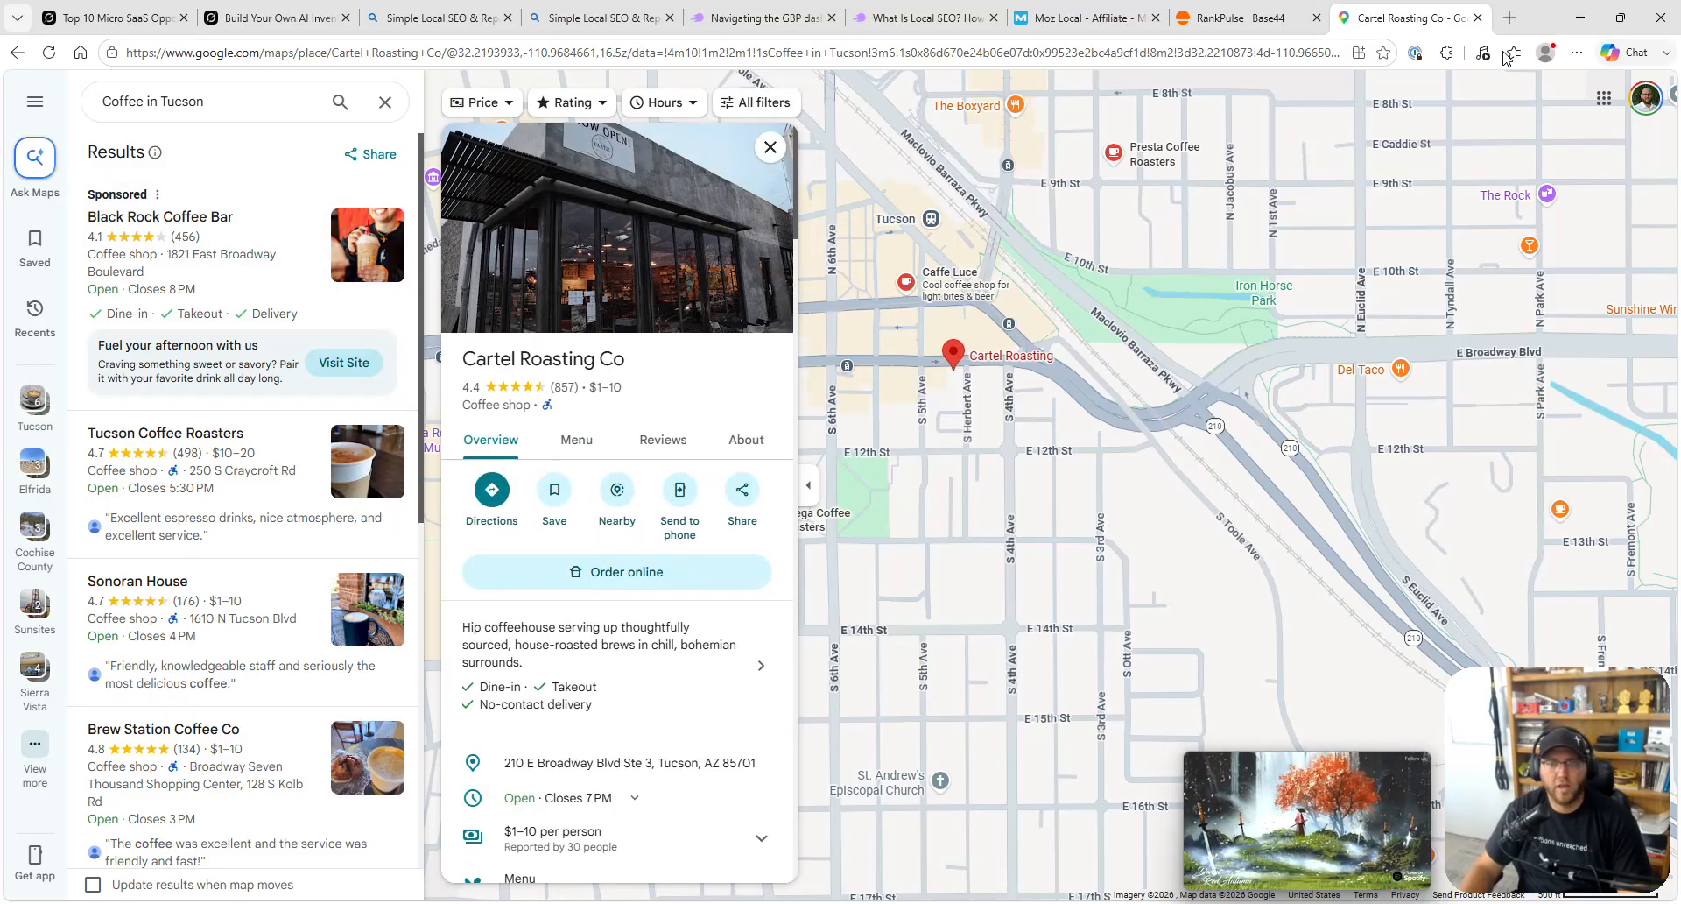
pyautogui.click(1506, 19)
pyautogui.write('busines')
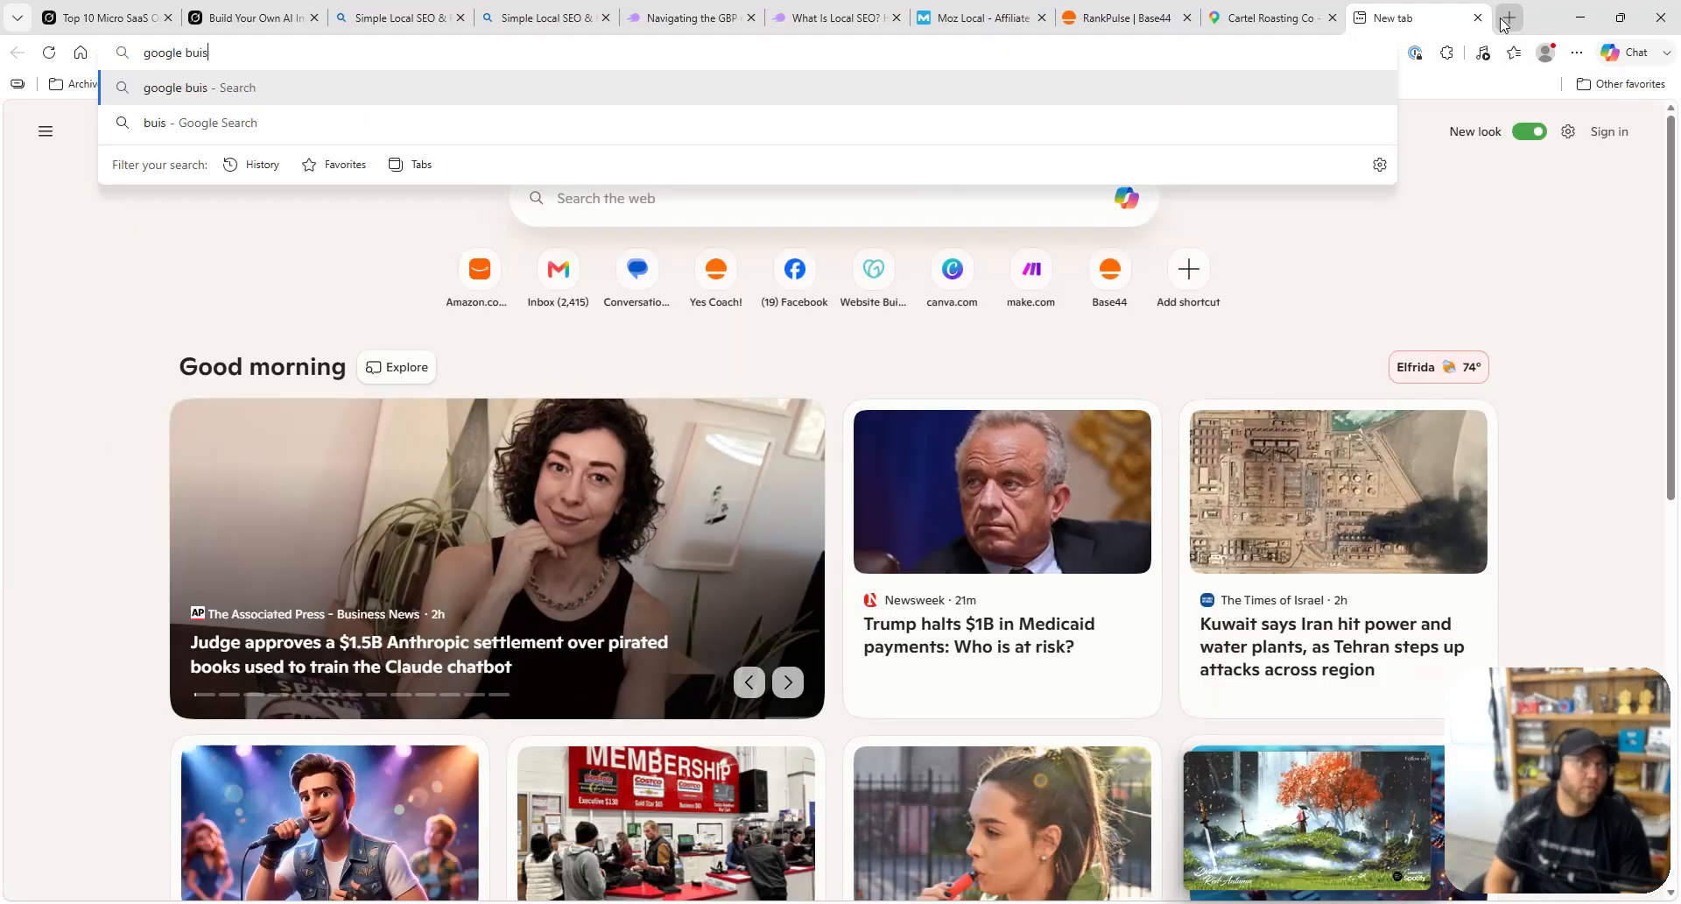
pyautogui.write('ss profile')
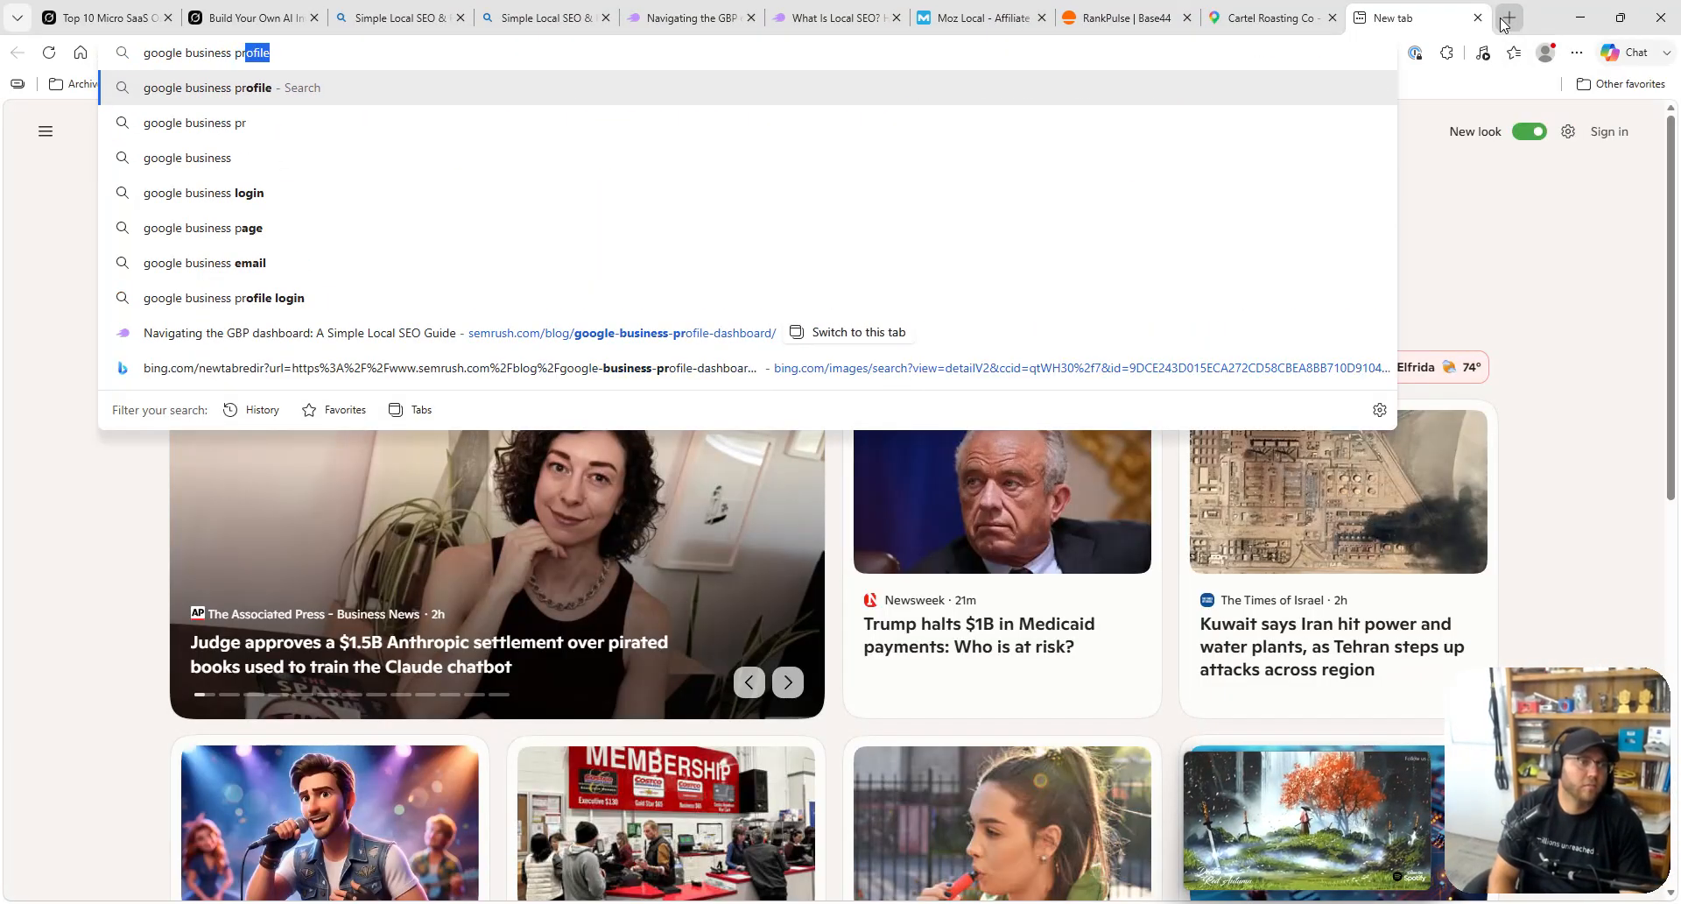
pyautogui.hotkey('ctrl', 'v')
pyautogui.press('Return')
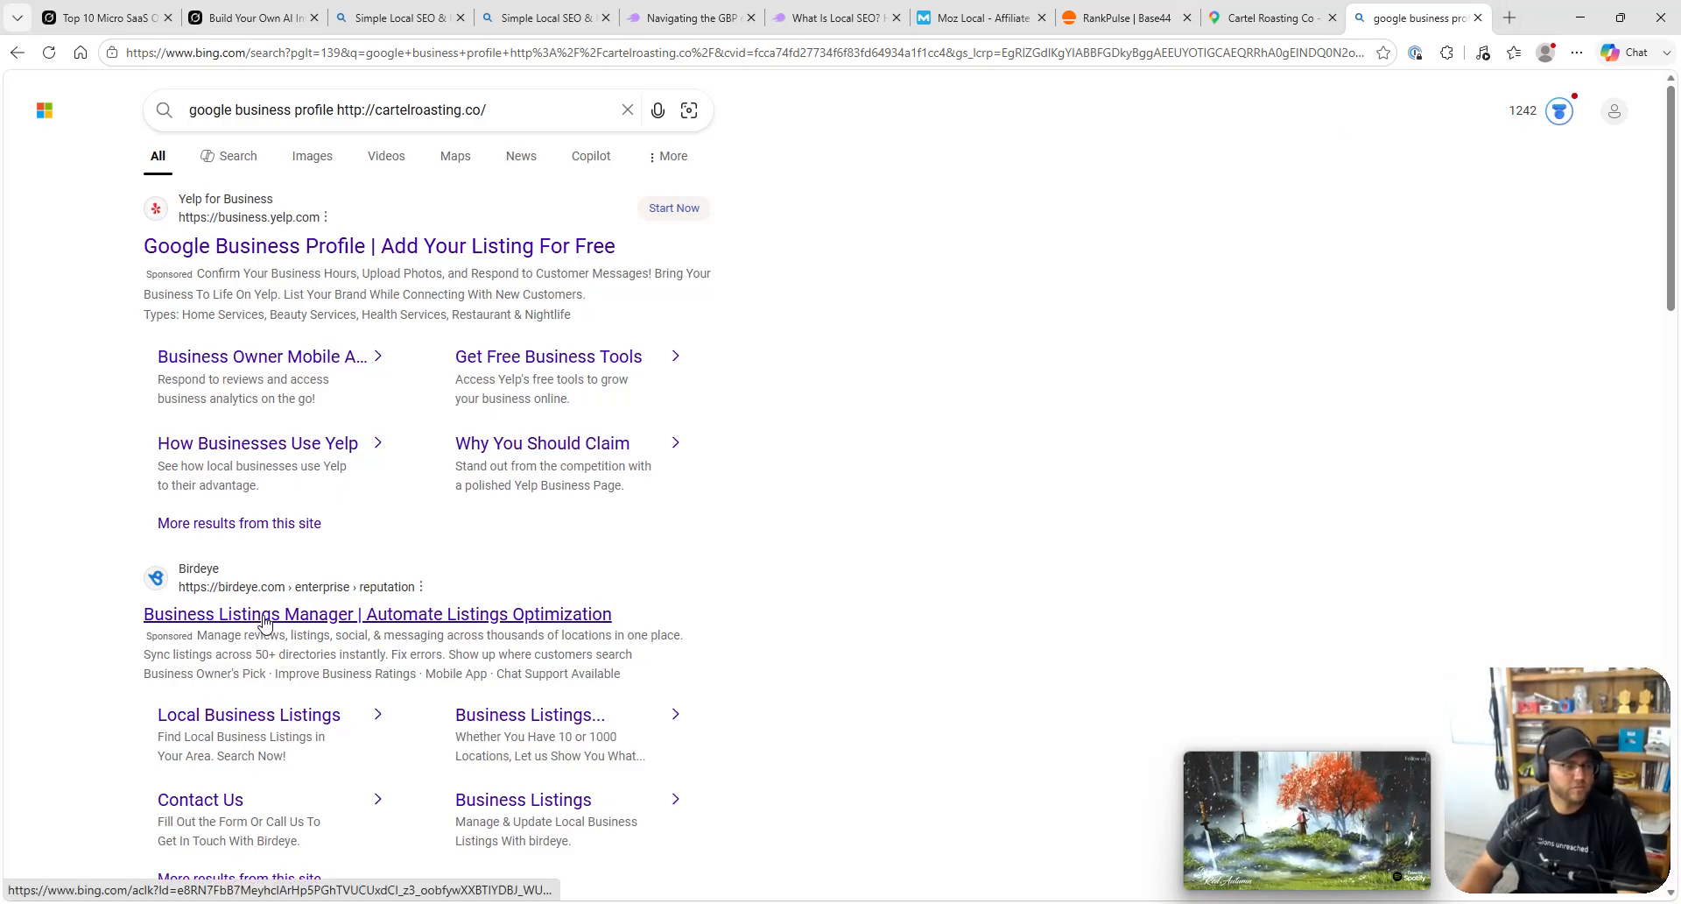
# - Look through the search results and open the Google Business Profile Help article "Find your business on Google"
pyautogui.scroll(-5, 261, 622)
pyautogui.scroll(-5, 210, 627)
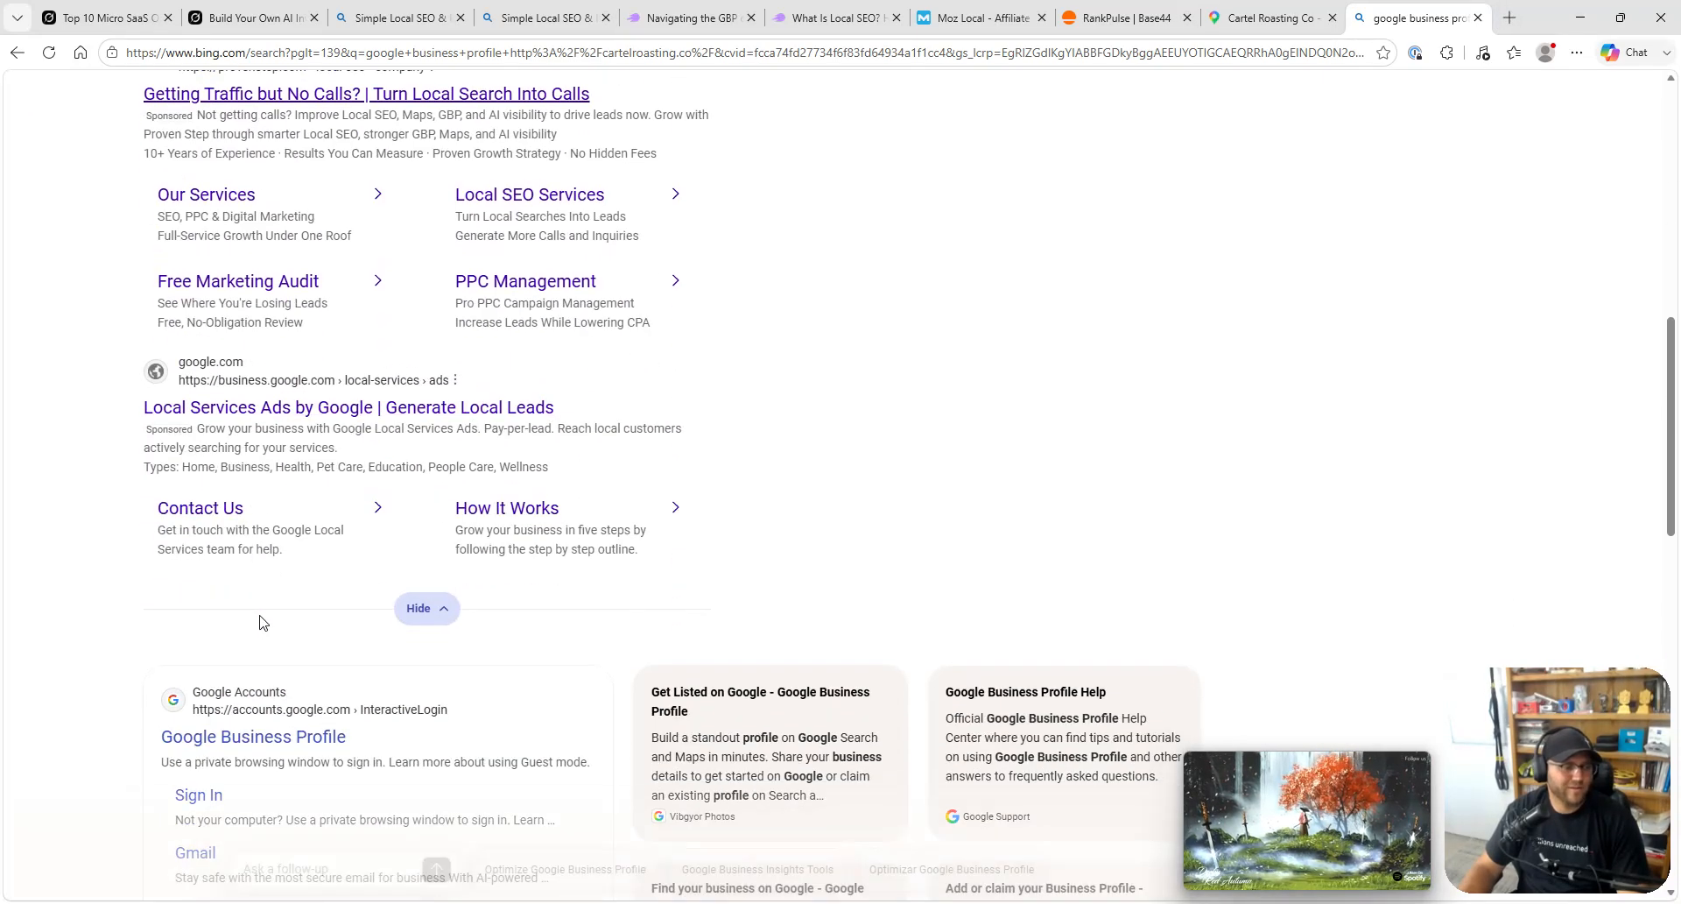
pyautogui.scroll(-3, 189, 582)
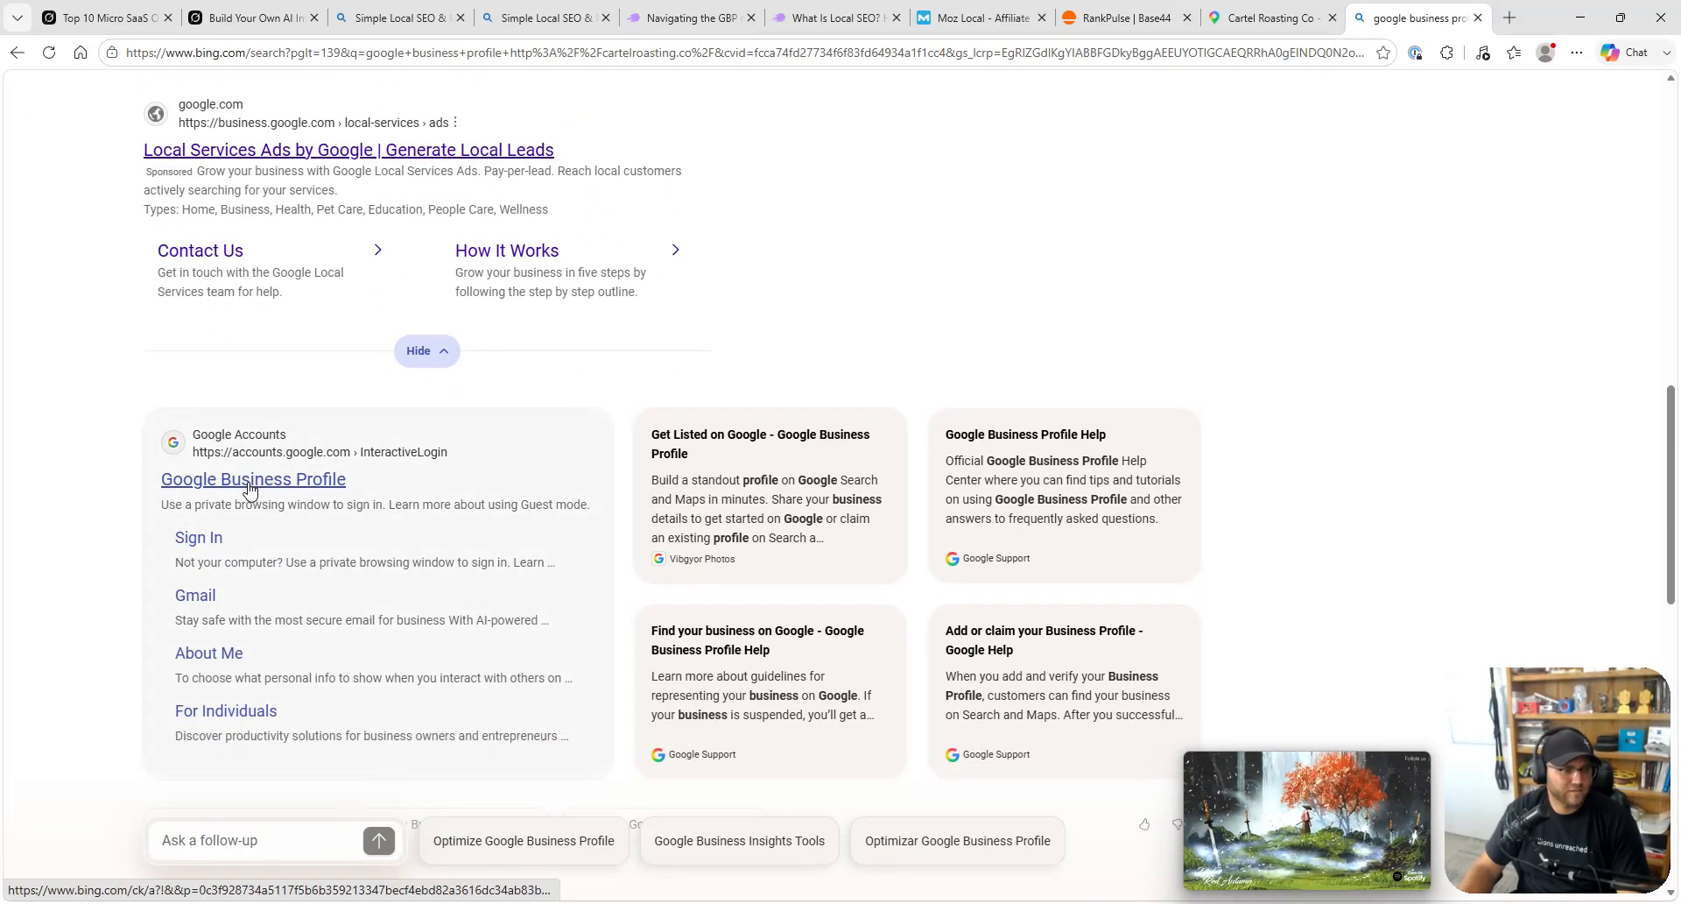
pyautogui.scroll(-3, 250, 489)
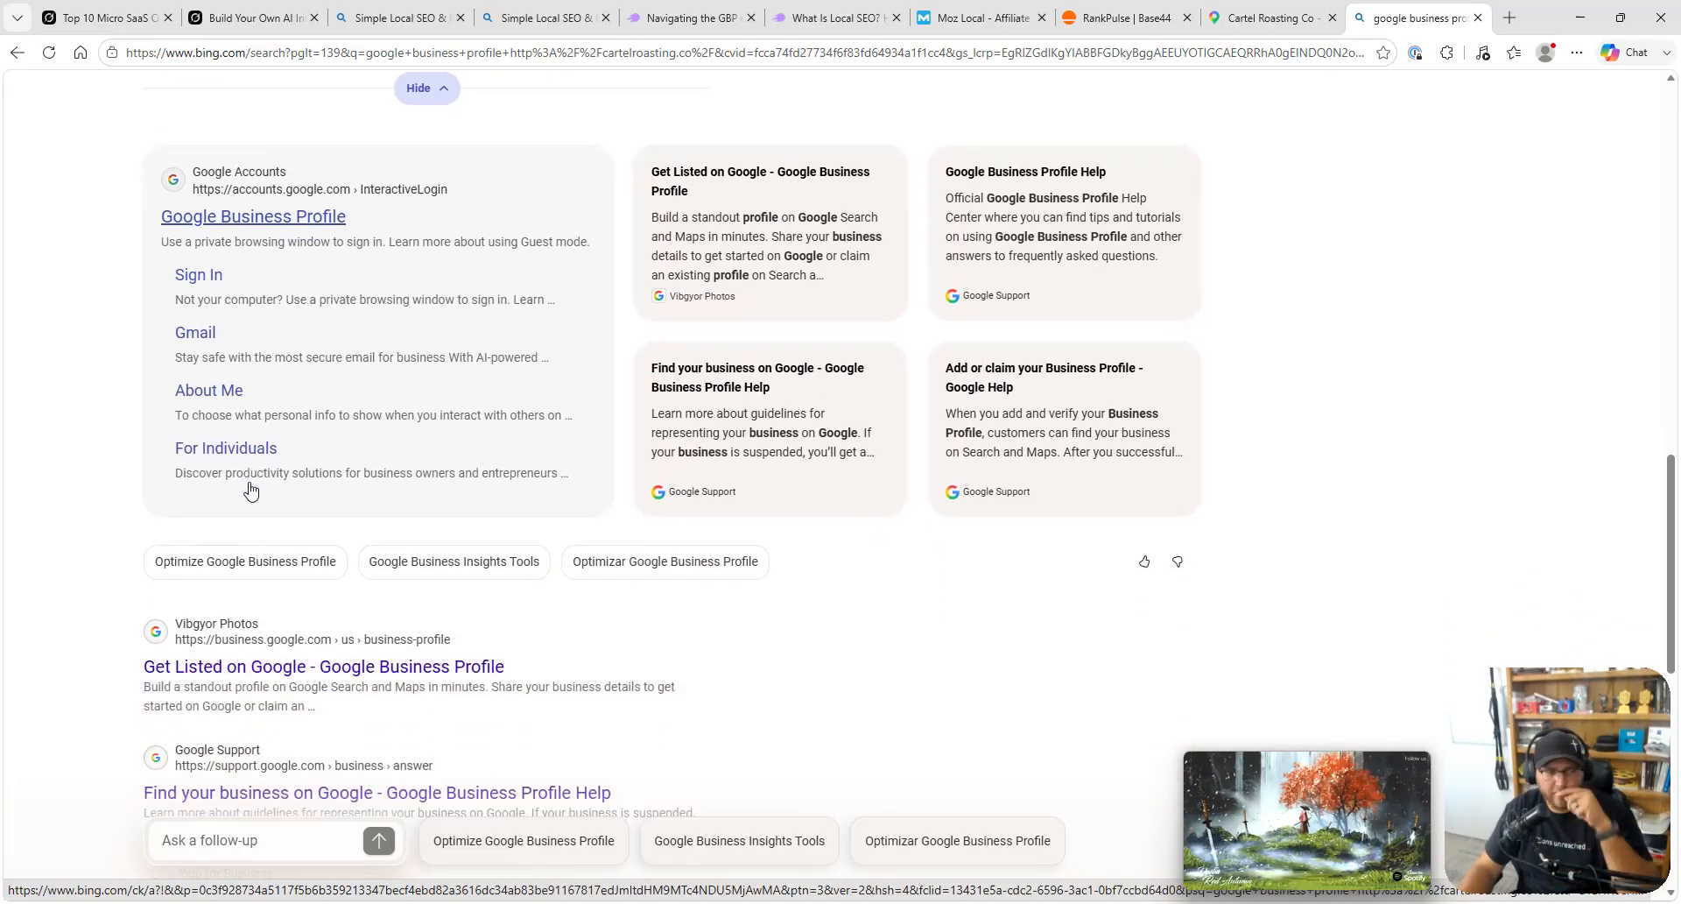
pyautogui.scroll(-2, 254, 710)
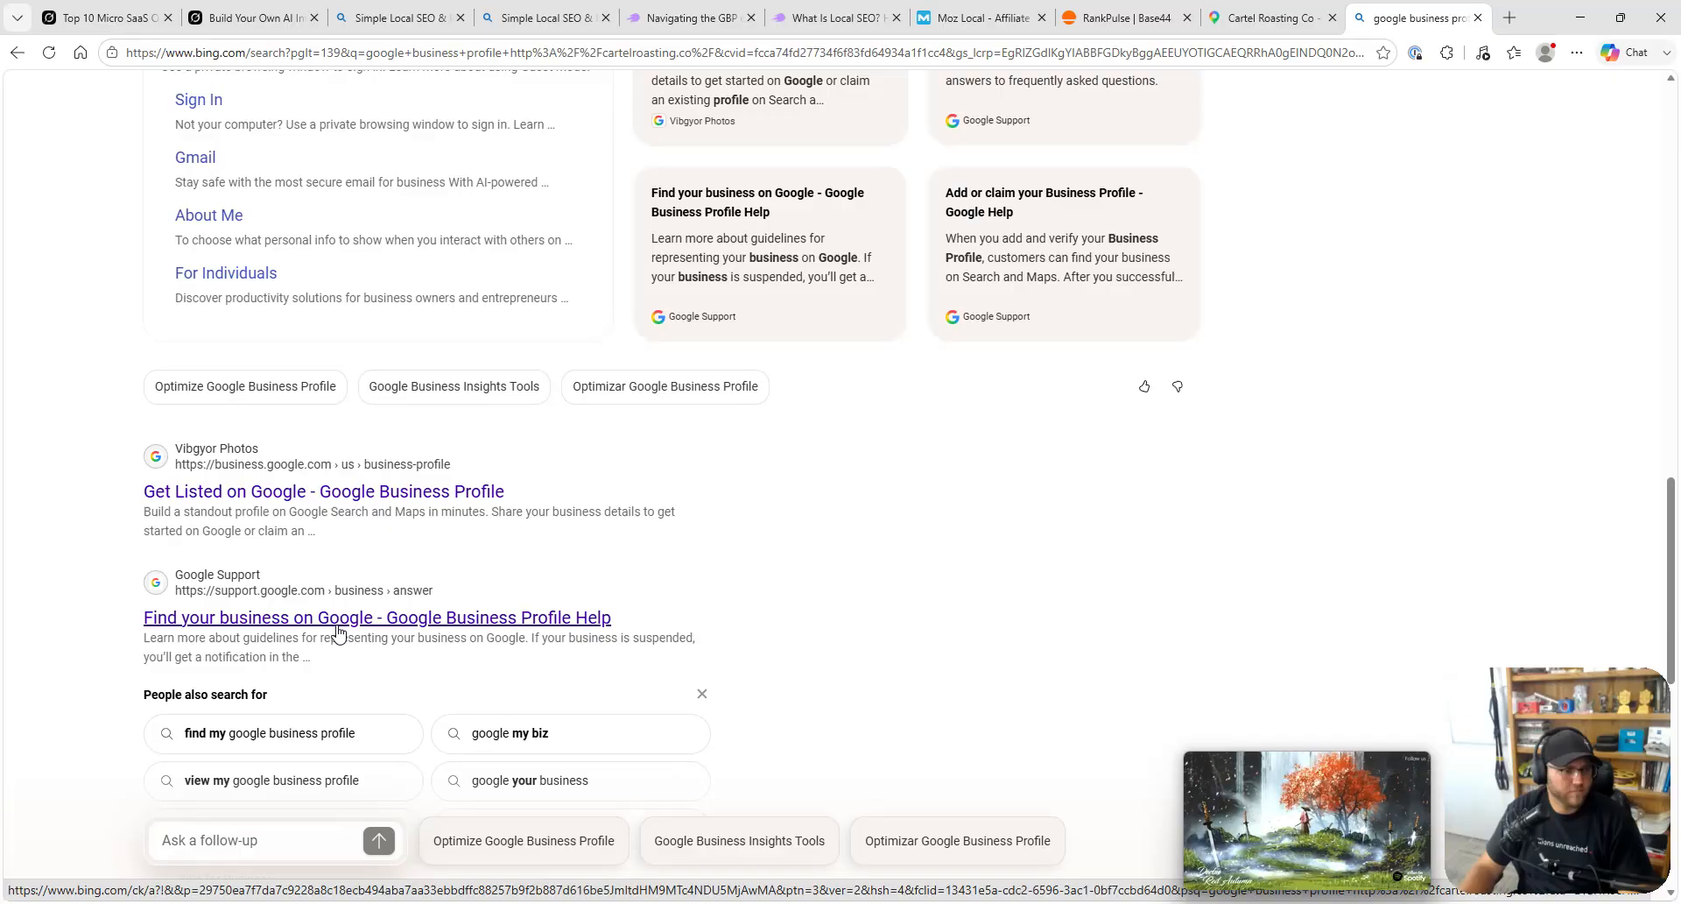
pyautogui.click(337, 622)
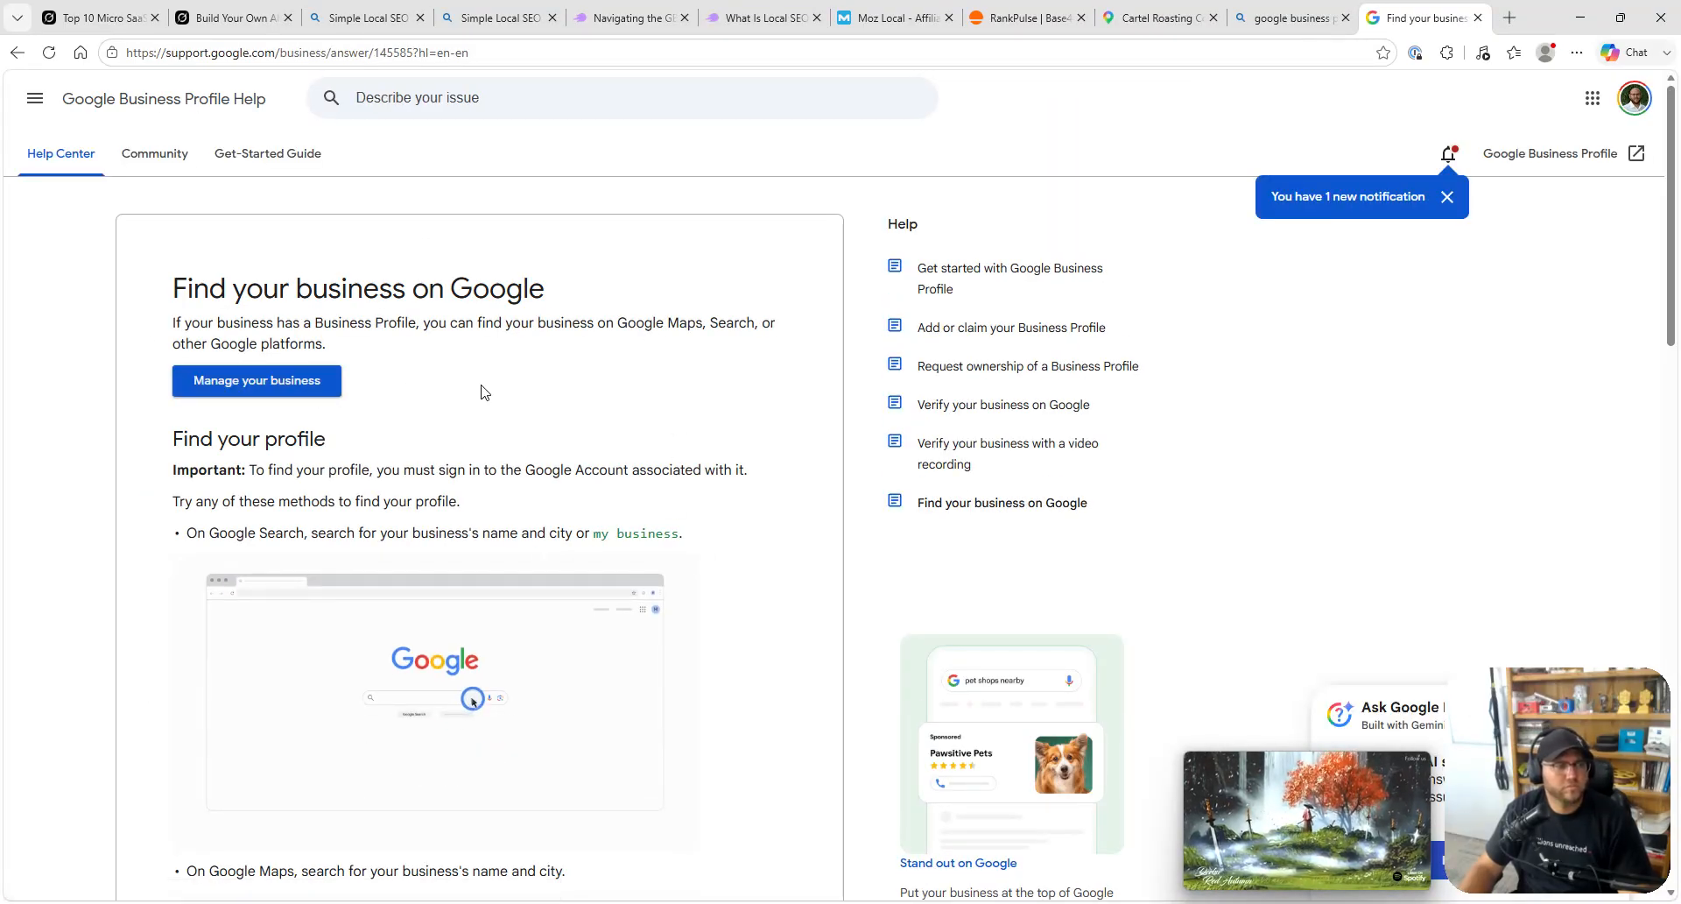
# - Return to the Cartel Roasting Co listing in Google Maps and open the business's website
pyautogui.hotkey('ctrl', 'shift', 'Tab')
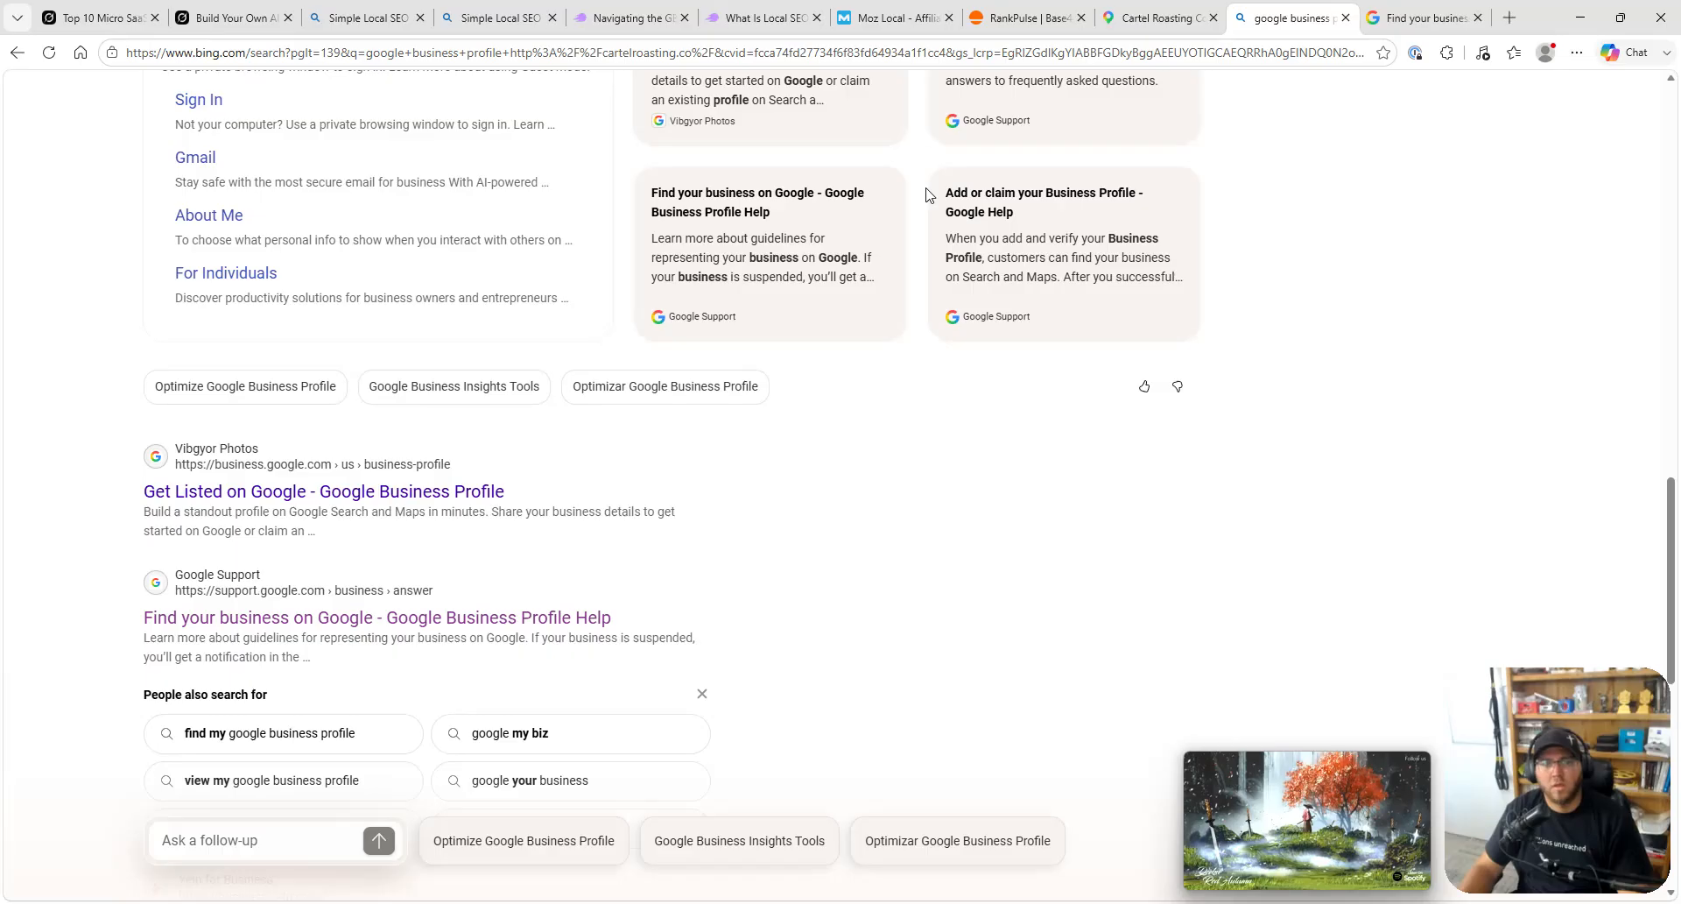
pyautogui.hotkey('ctrl', 'Tab')
pyautogui.hotkey('ctrl', 'shift', 'Tab')
pyautogui.hotkey('ctrl', 'shift', 'Tab')
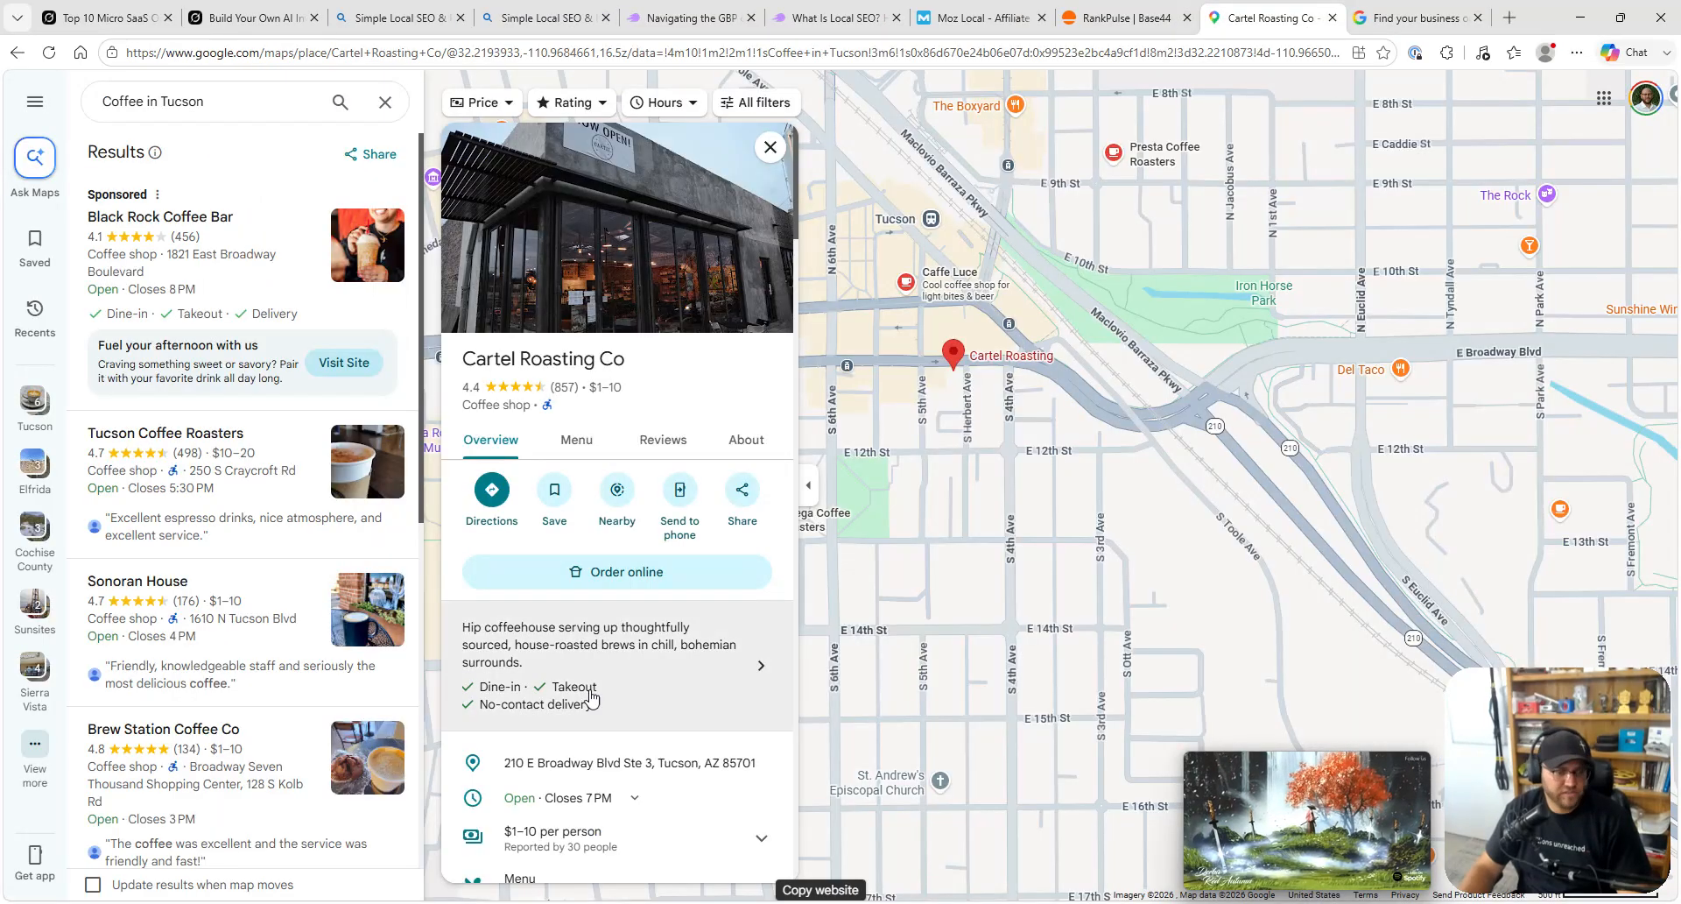
pyautogui.scroll(-1, 591, 698)
pyautogui.scroll(-3, 630, 641)
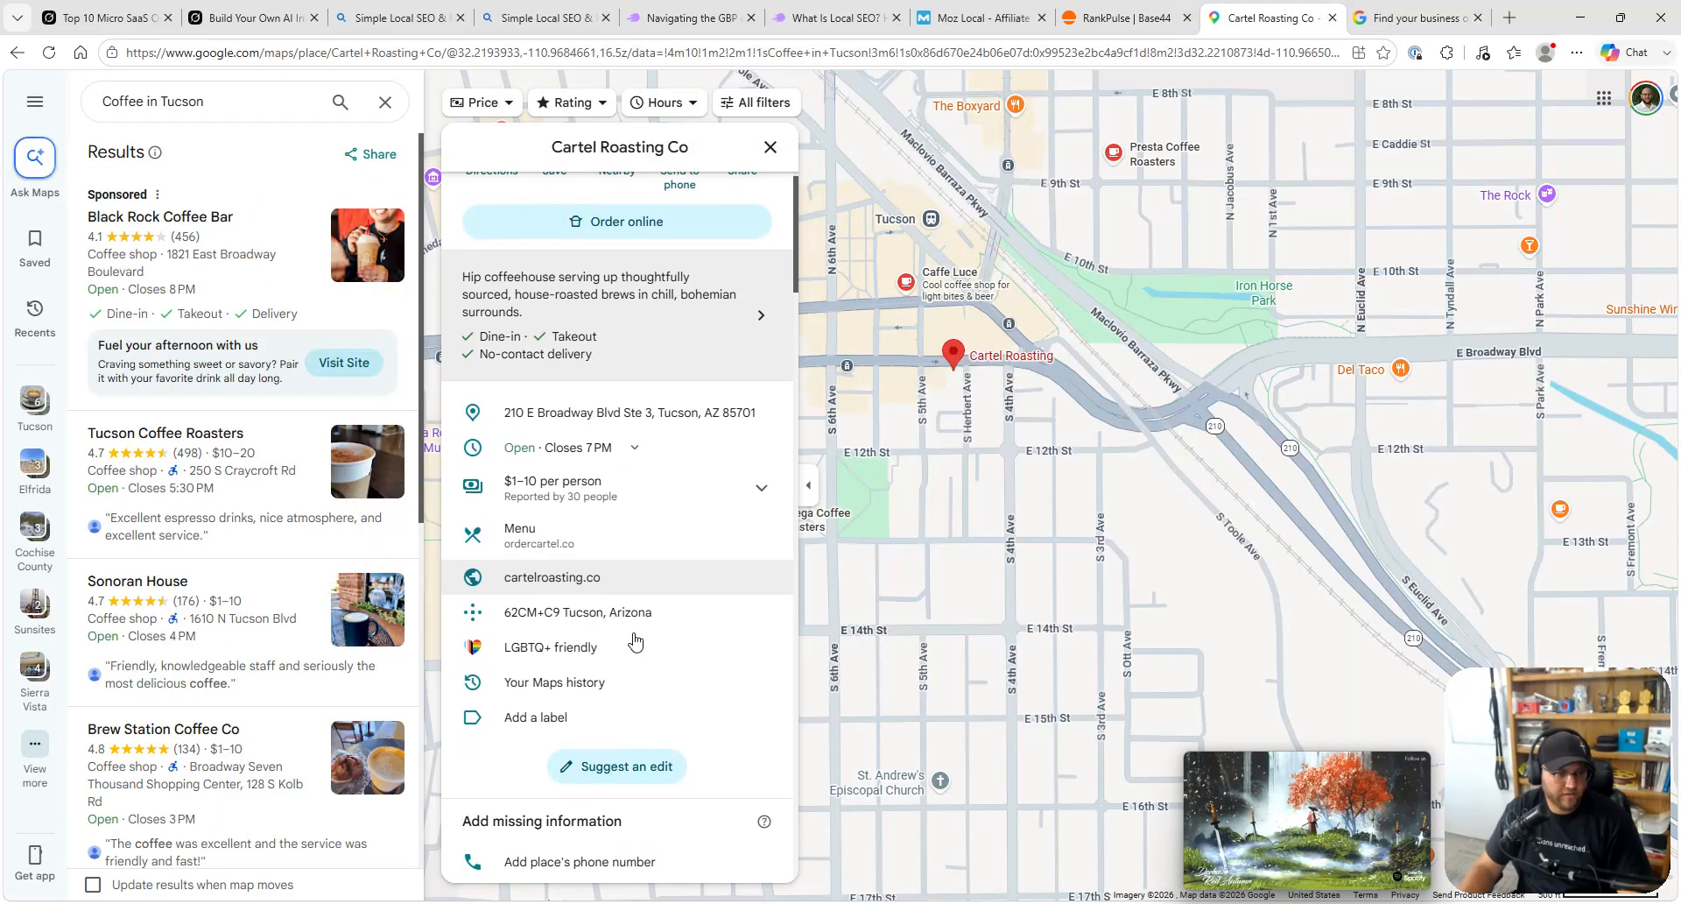
pyautogui.hotkey('ctrl', 'shift', 'Tab')
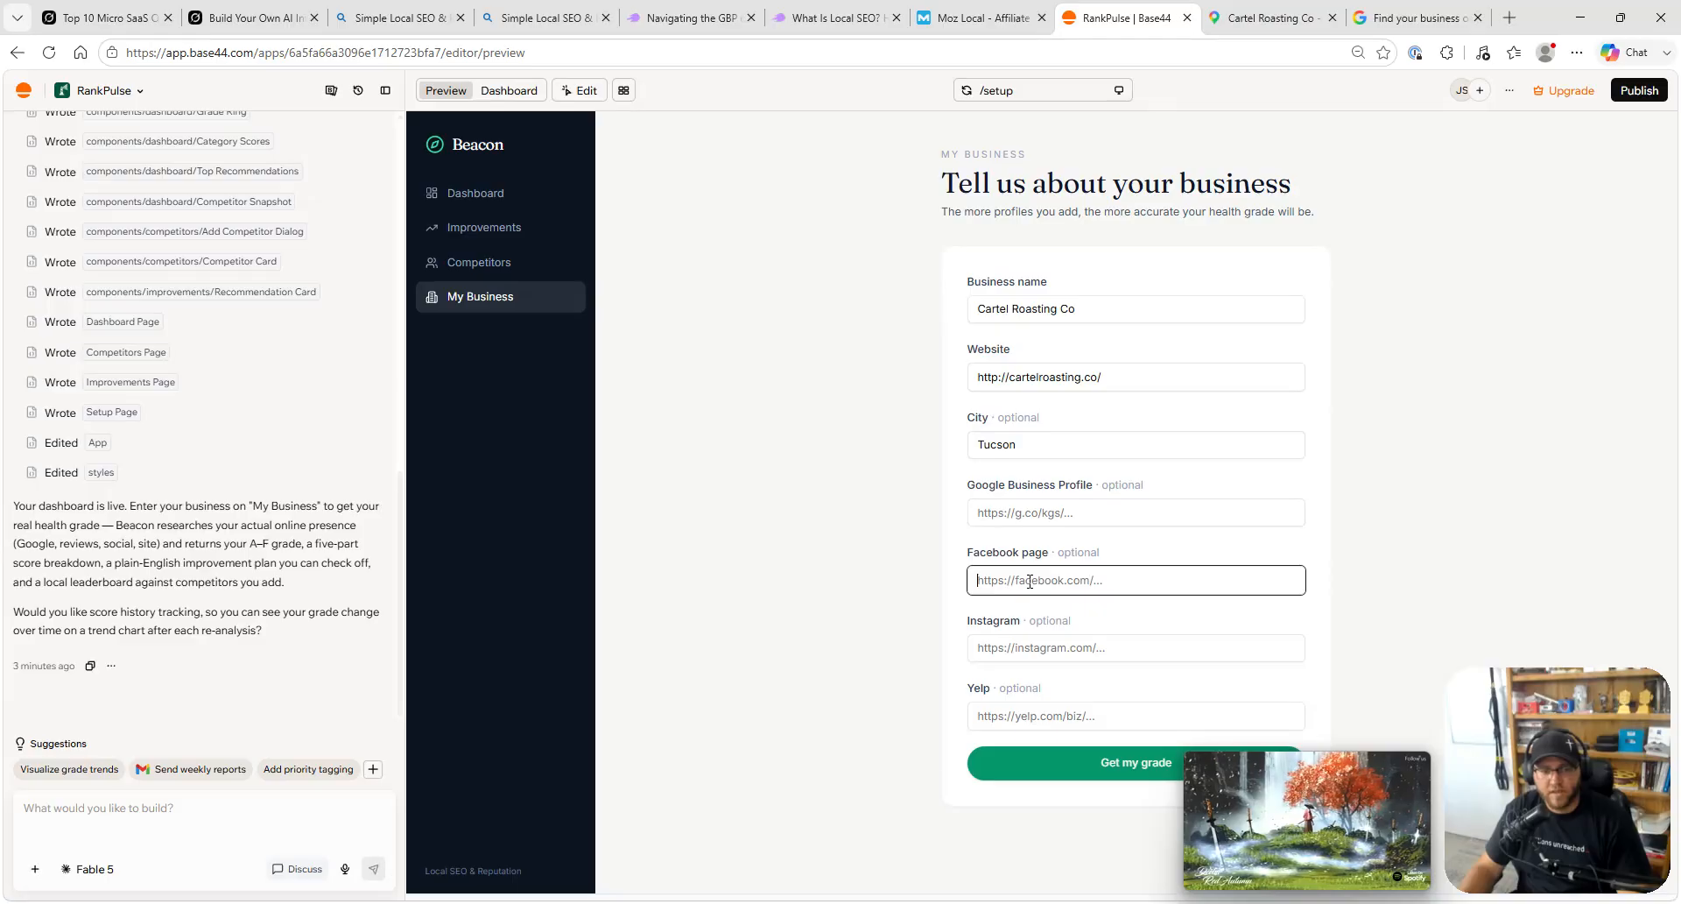
pyautogui.hotkey('ctrl', 'Tab')
pyautogui.click(559, 578)
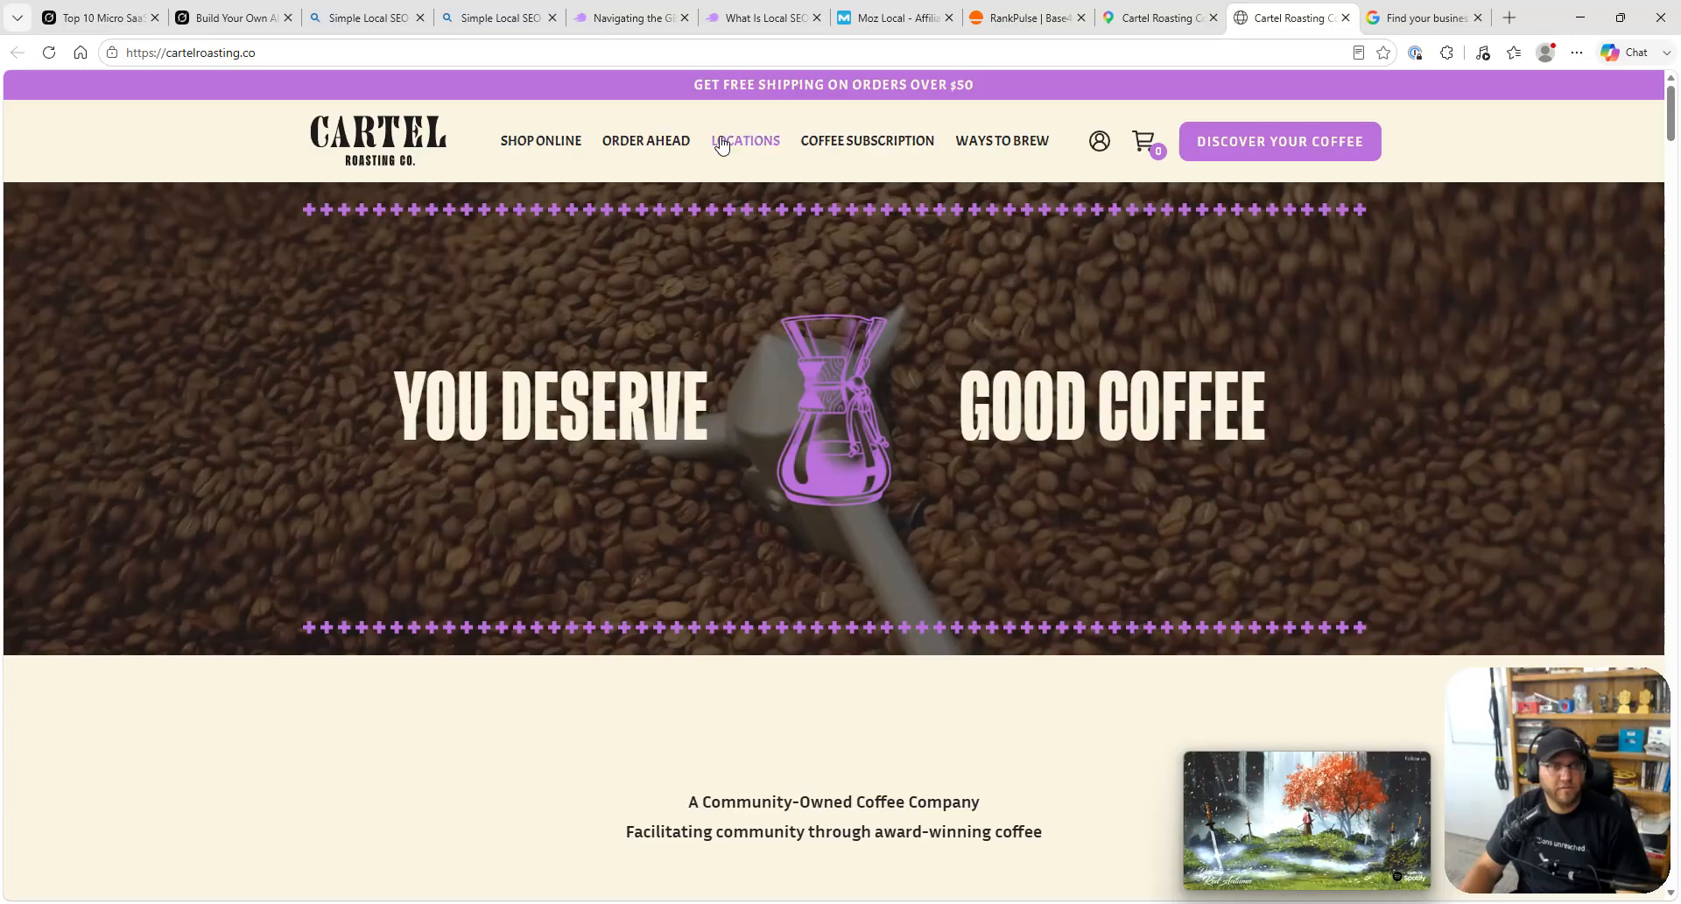
# - Find the social media links in the Cartel Roasting website's footer and open its Facebook page in a new tab
pyautogui.scroll(-15, 382, 273)
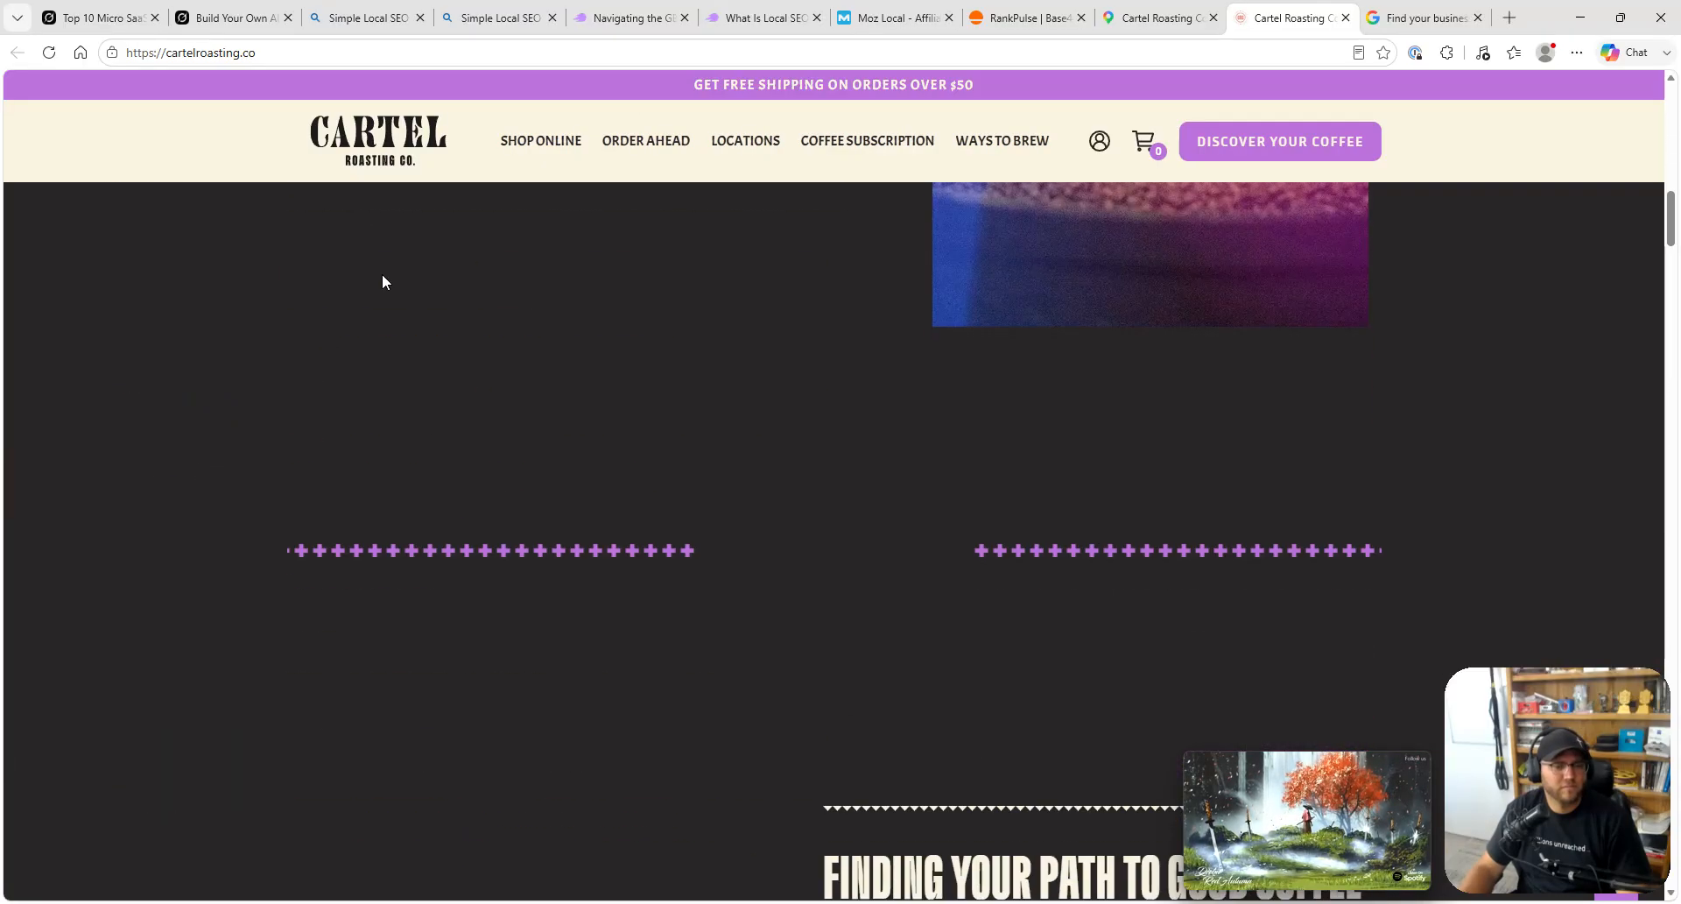
pyautogui.scroll(-20, 386, 275)
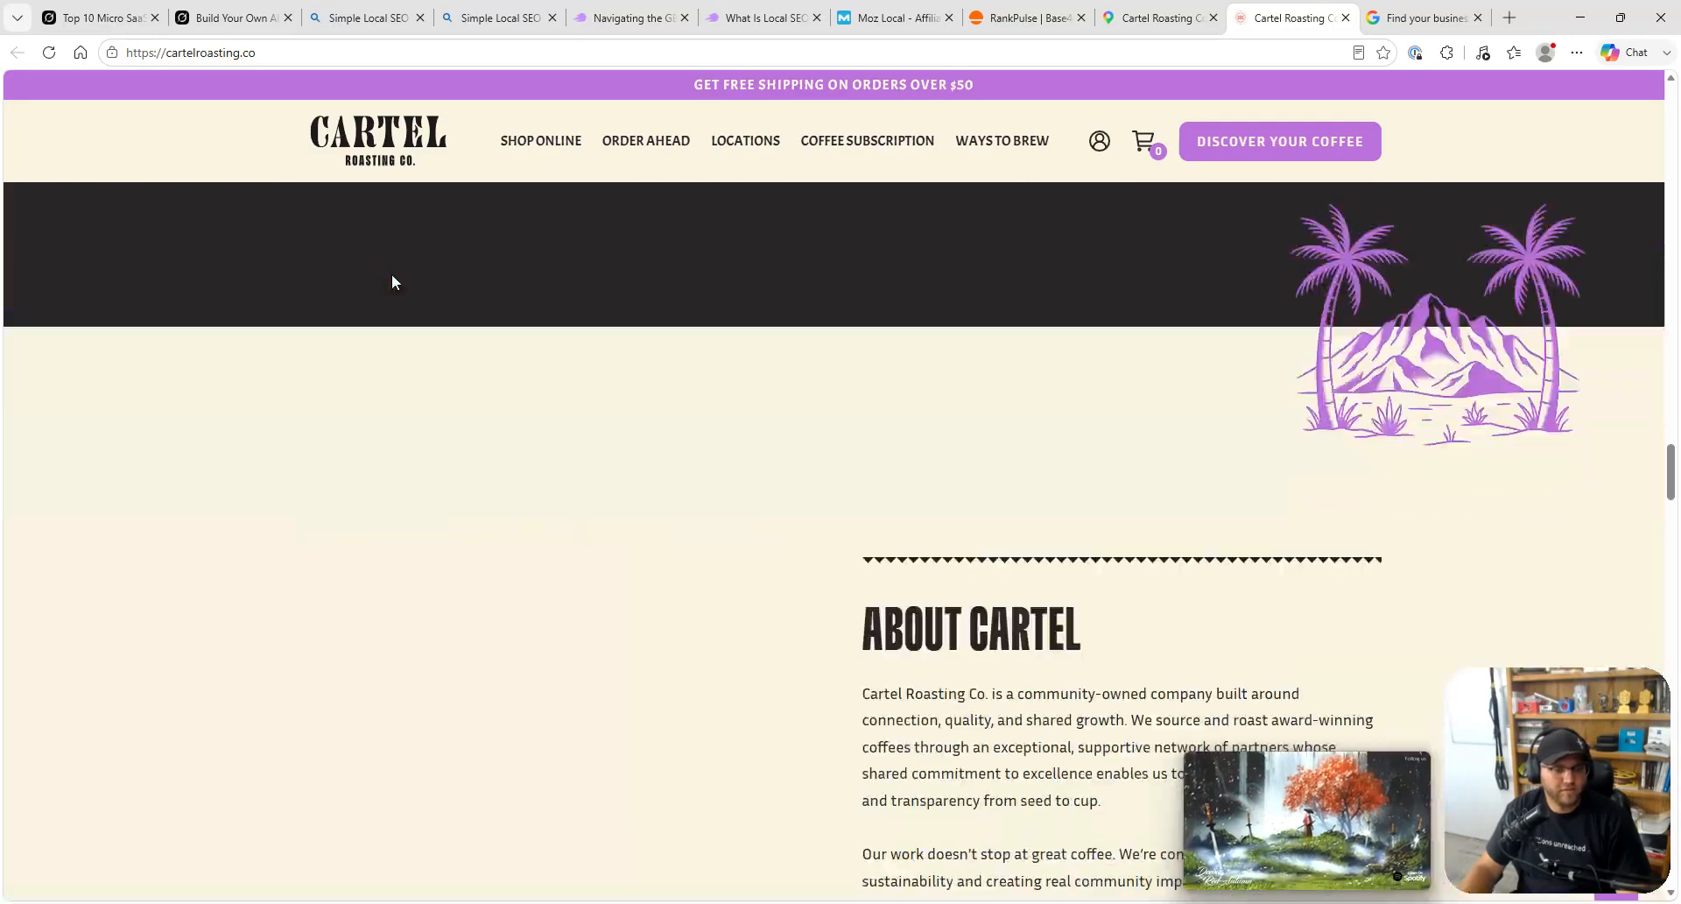
pyautogui.scroll(-20, 392, 280)
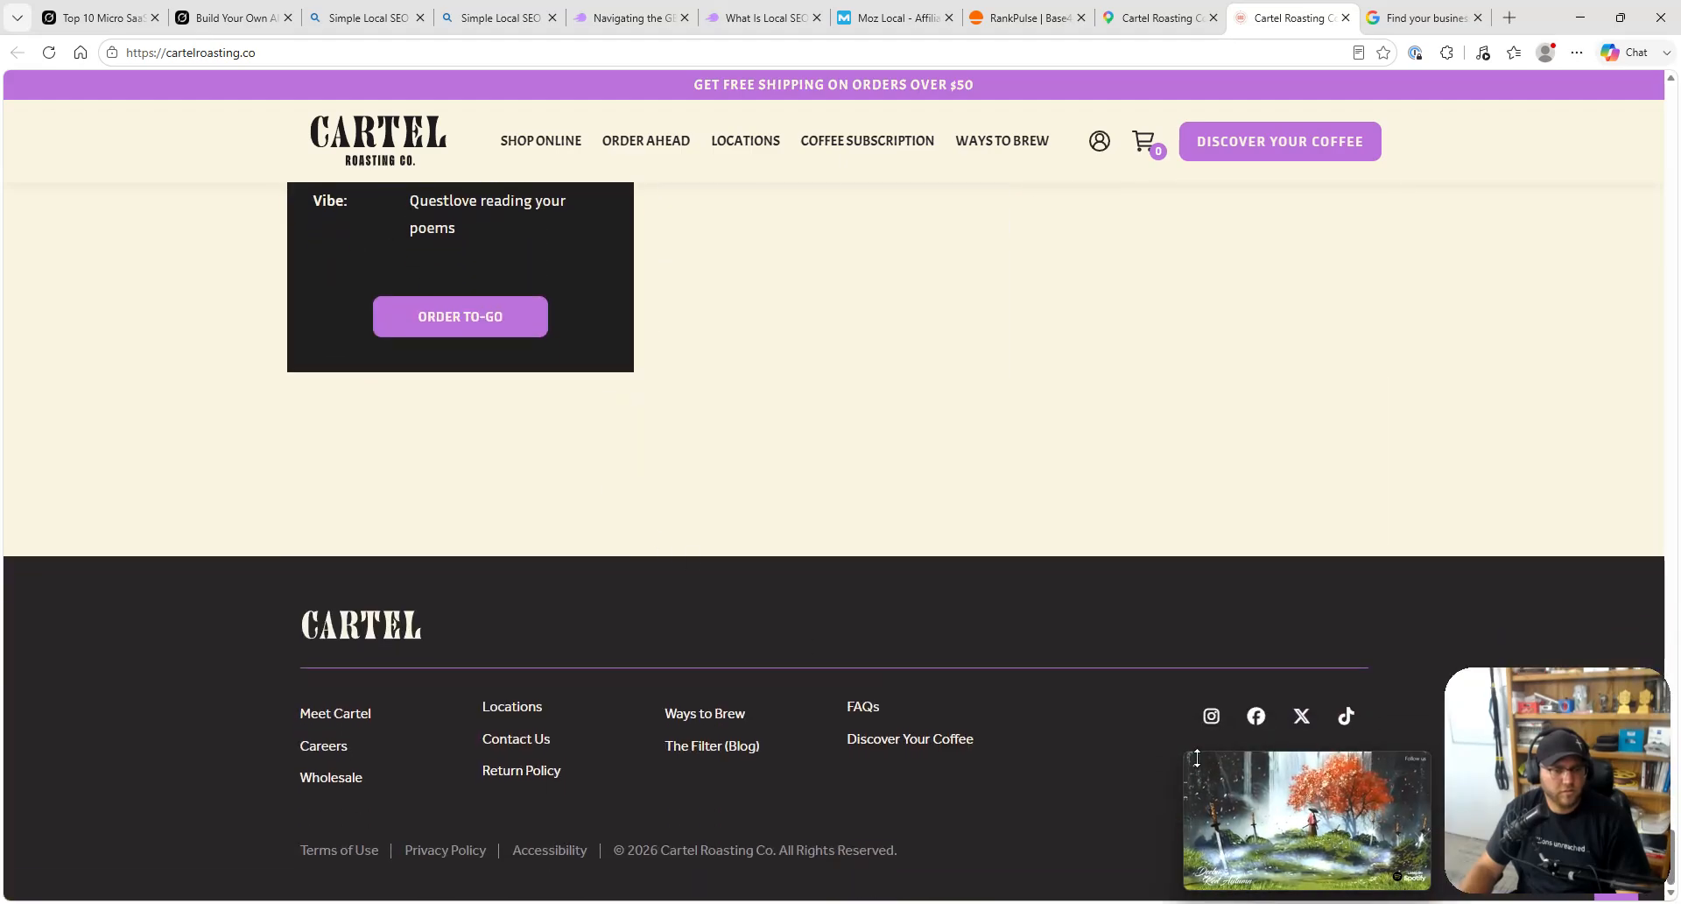
pyautogui.middleClick(1255, 715)
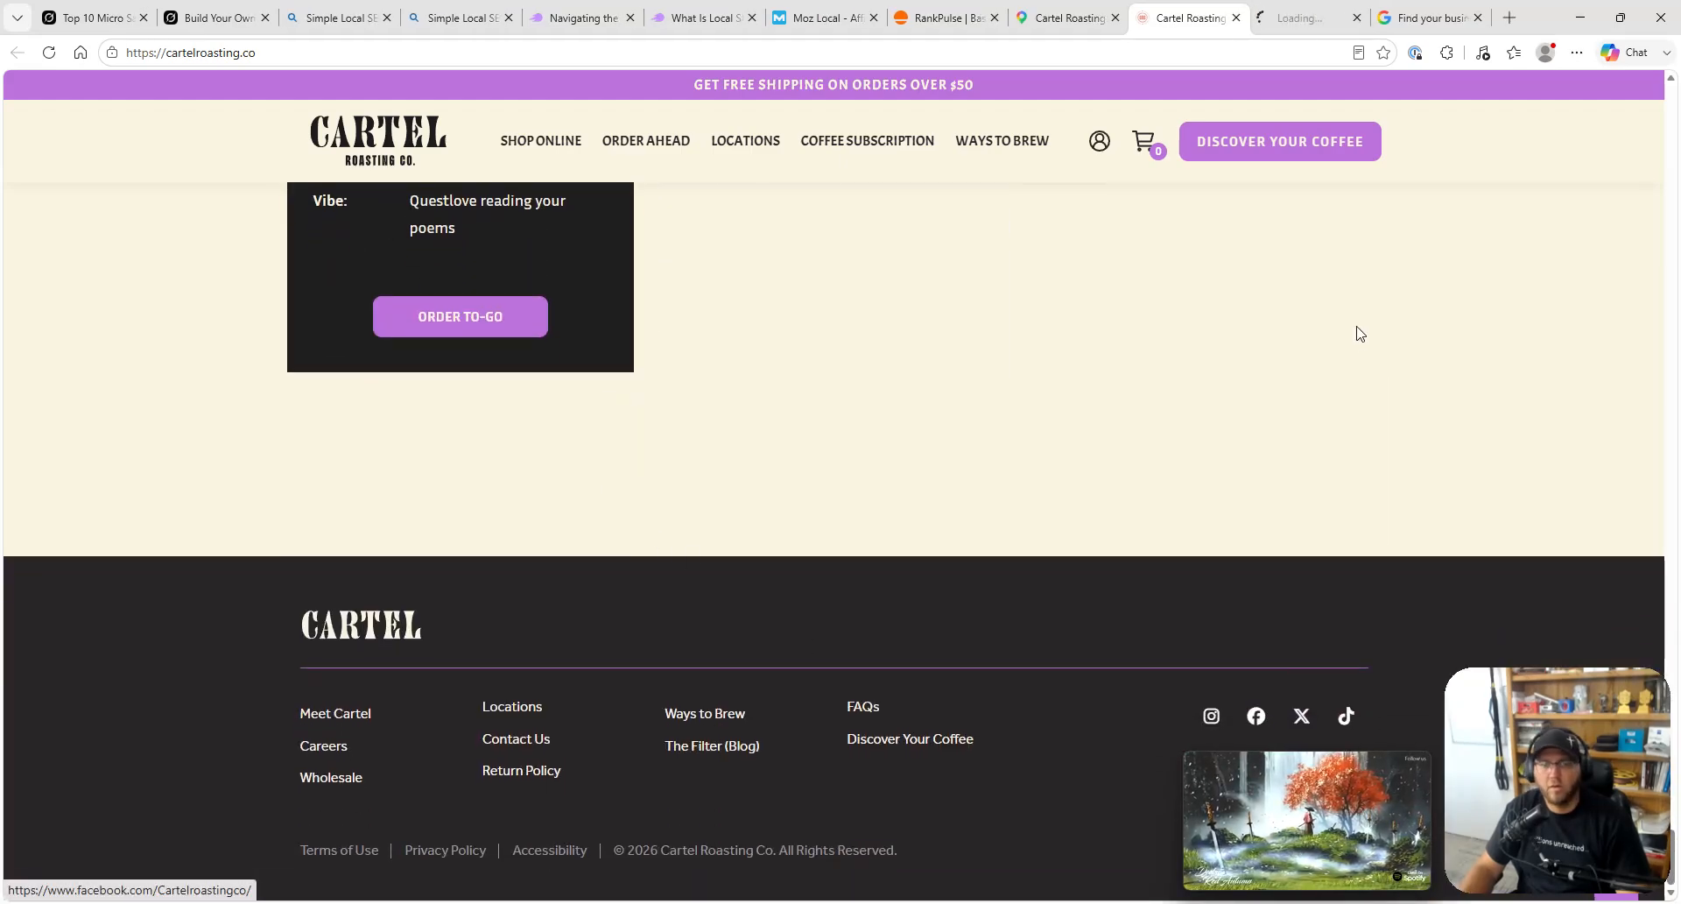
pyautogui.hotkey('ctrl', 'Tab')
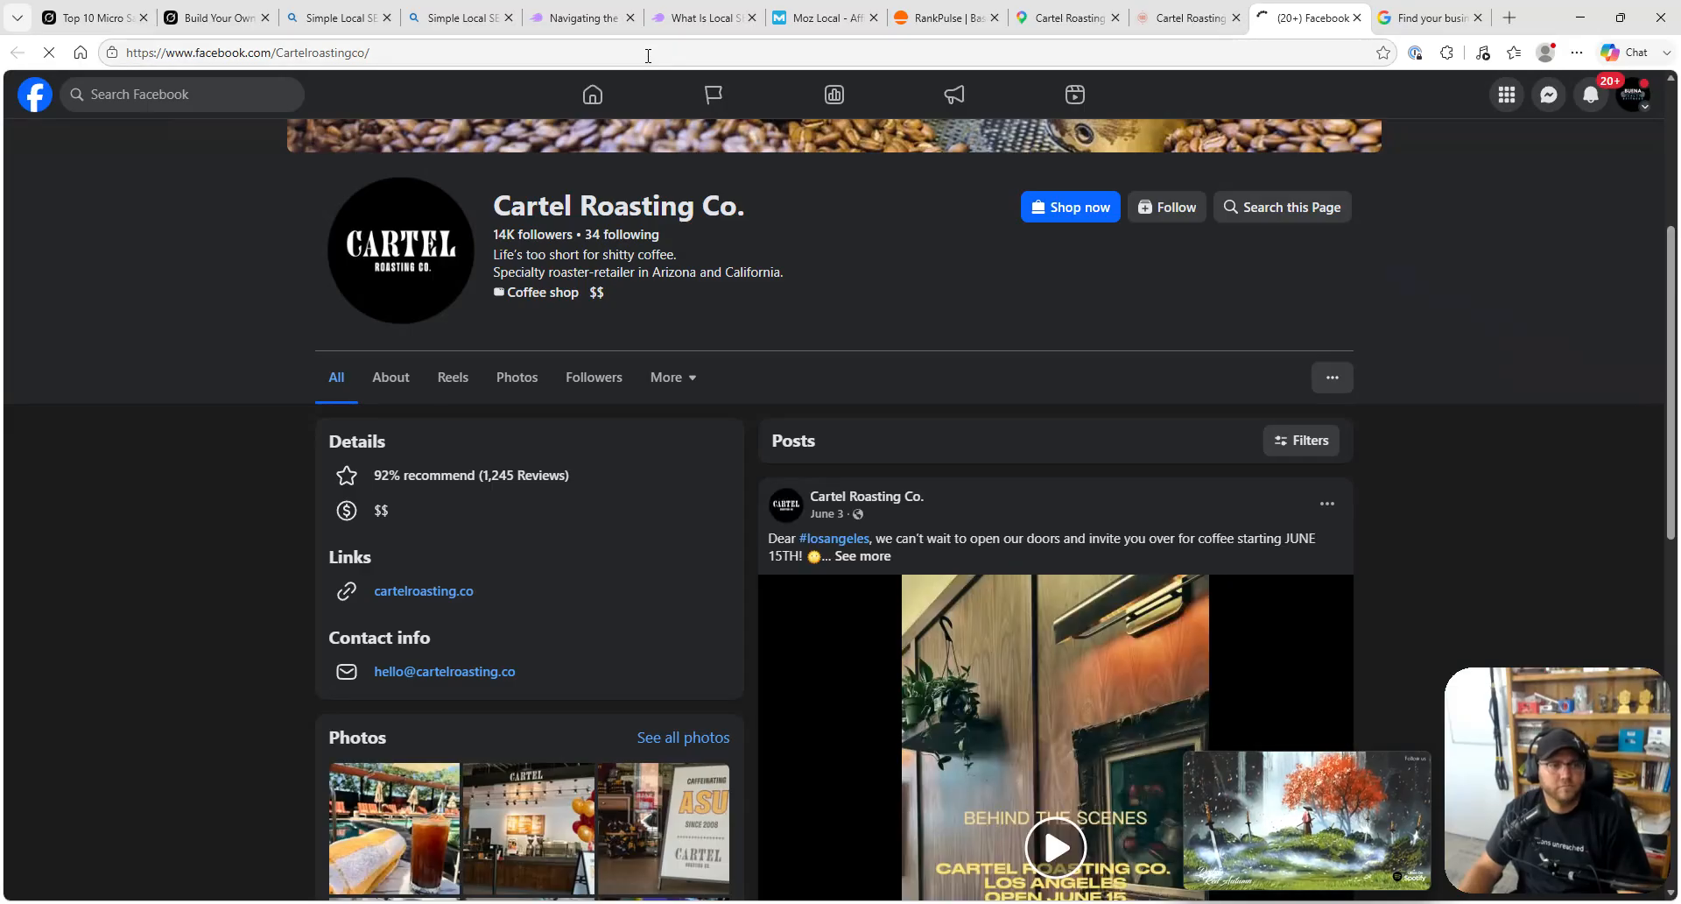
pyautogui.click(648, 55)
pyautogui.hotkey('ctrl', 'shift', 'Tab')
pyautogui.hotkey('ctrl', 'shift', 'Tab')
pyautogui.hotkey('ctrl', 'shift', 'Tab')
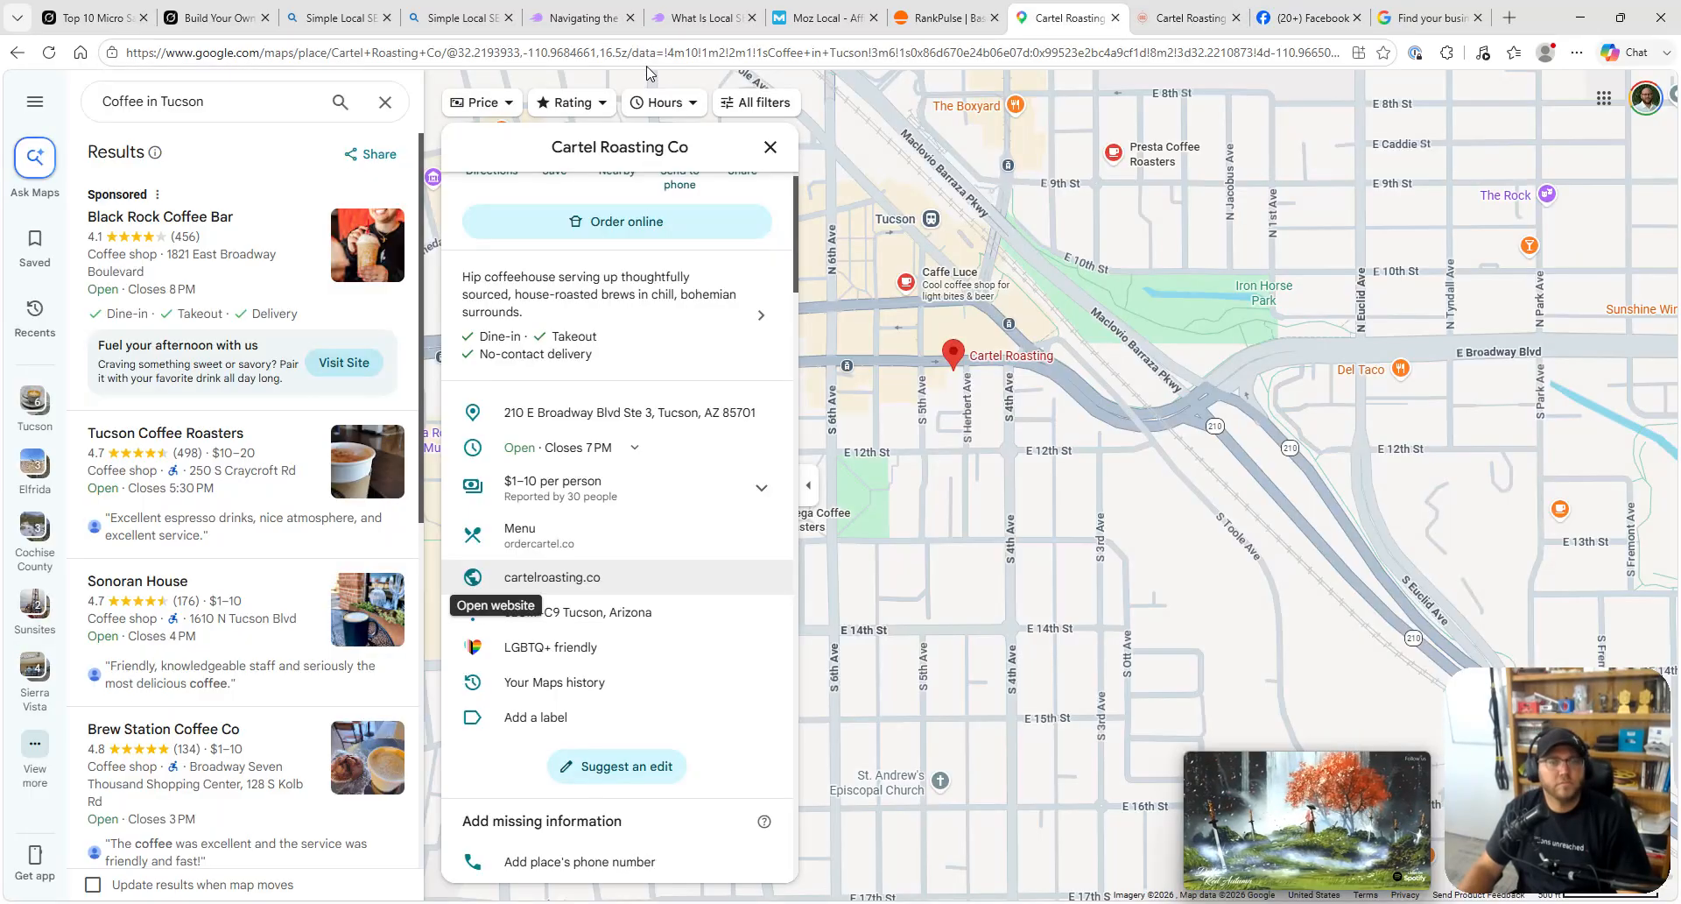
pyautogui.hotkey('ctrl', 'v')
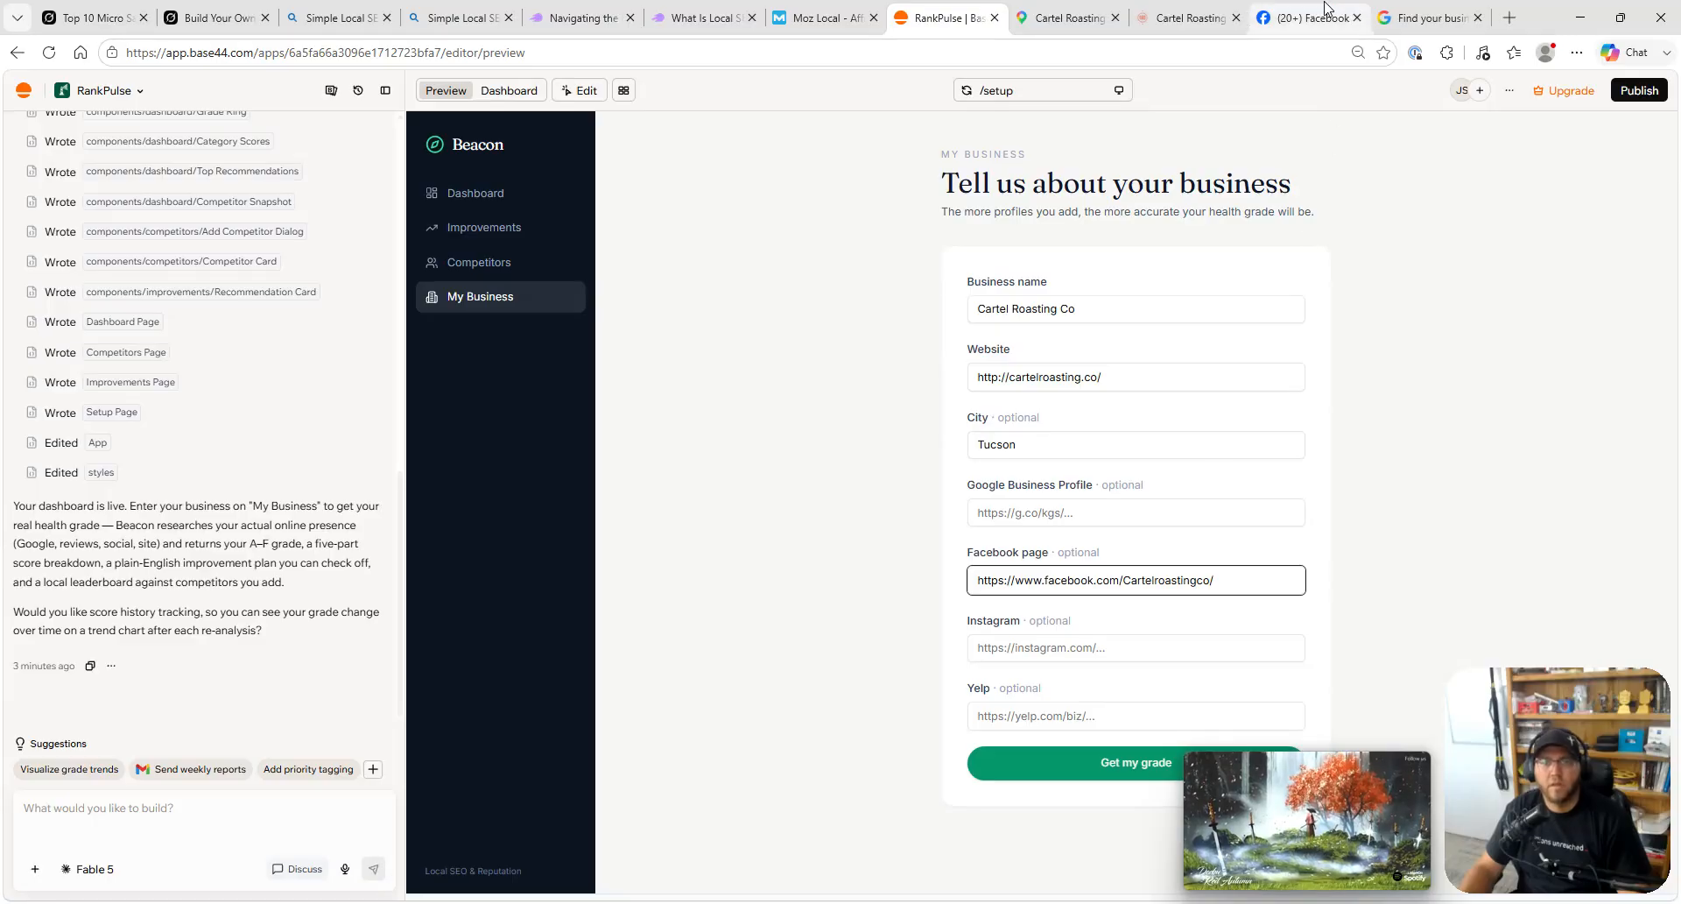
pyautogui.click(1427, 18)
pyautogui.click(731, 60)
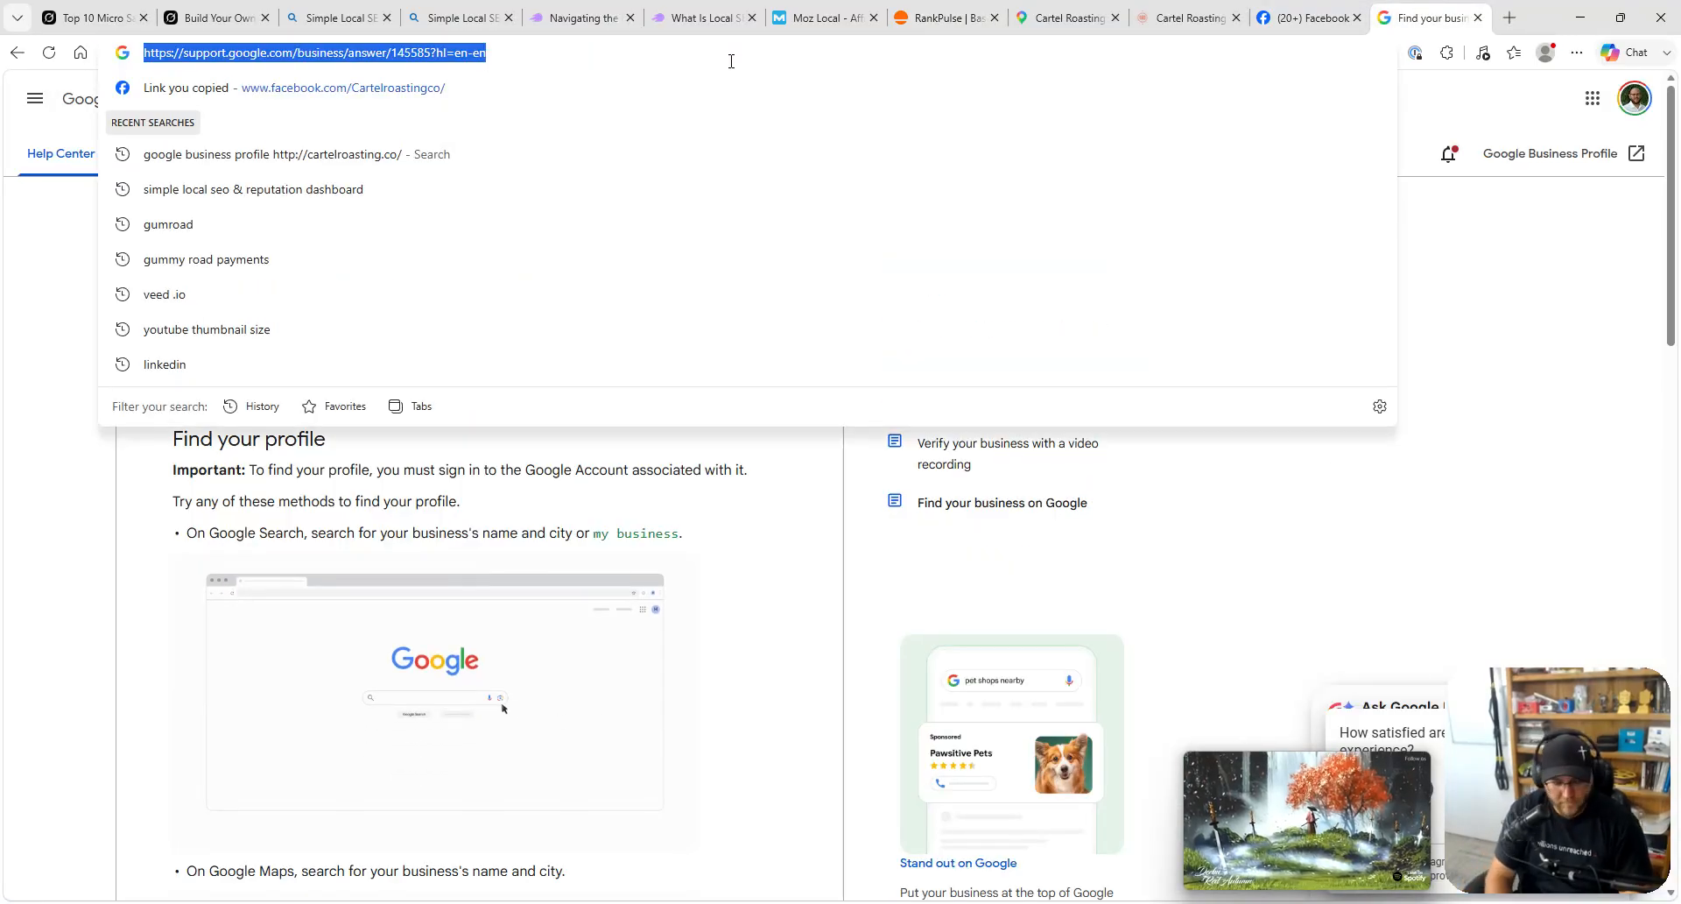
pyautogui.write('yelp:')
pyautogui.hotkey('ctrl', 'v')
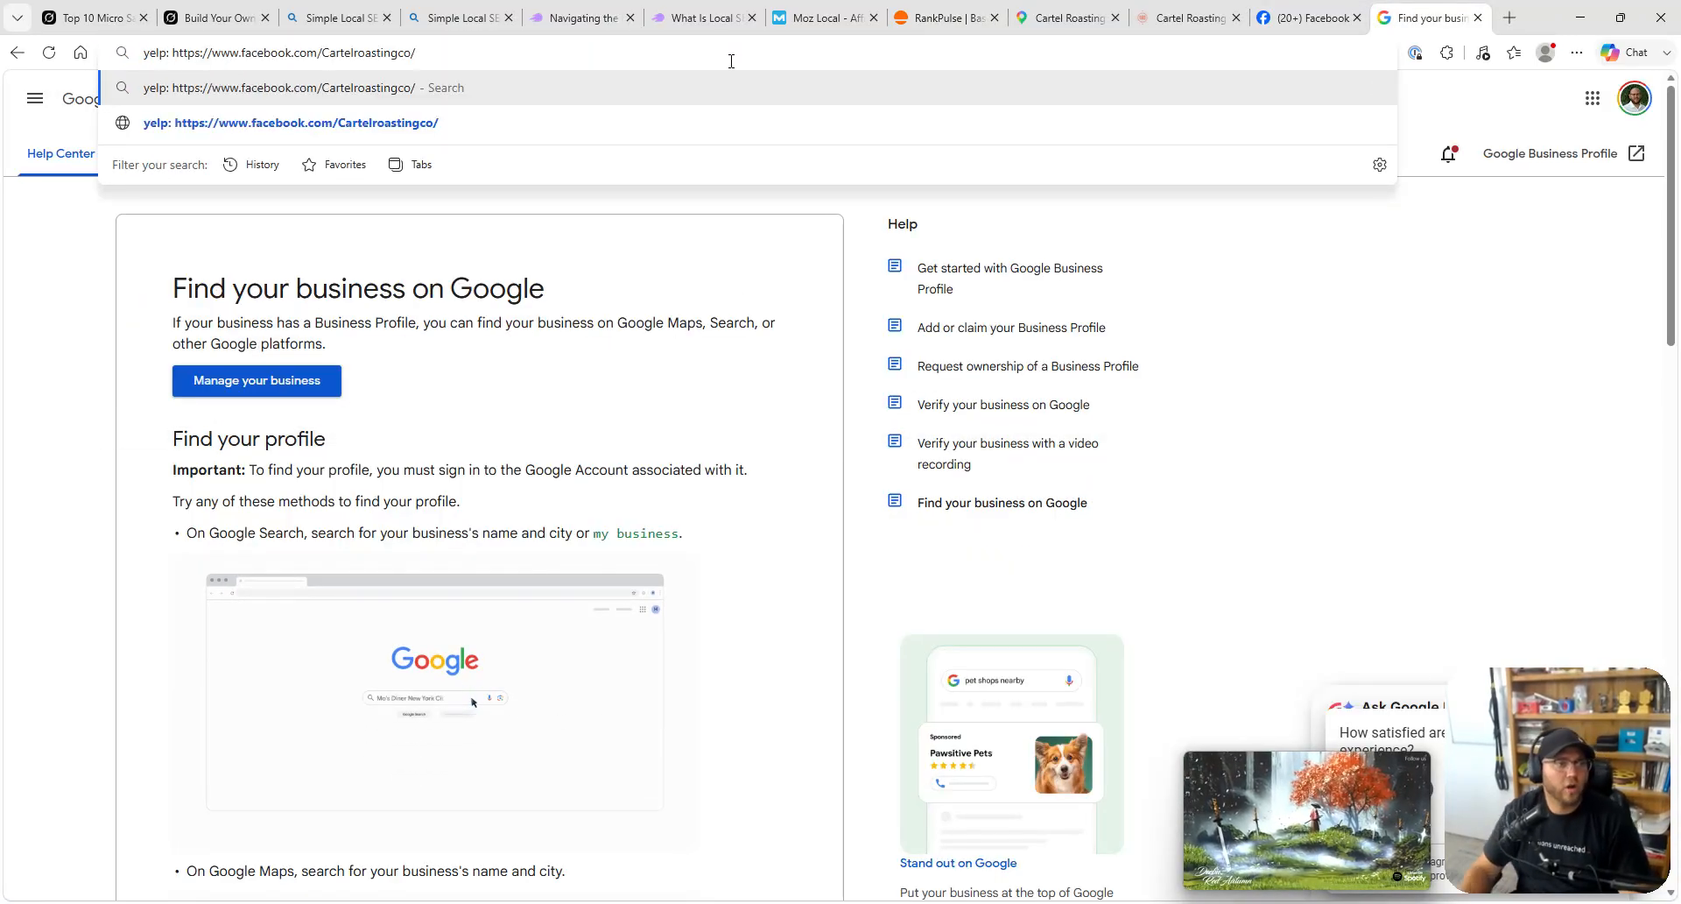
pyautogui.hotkey('ctrl', 'z')
pyautogui.press('super+v')
pyautogui.click(425, 290)
pyautogui.press('Return')
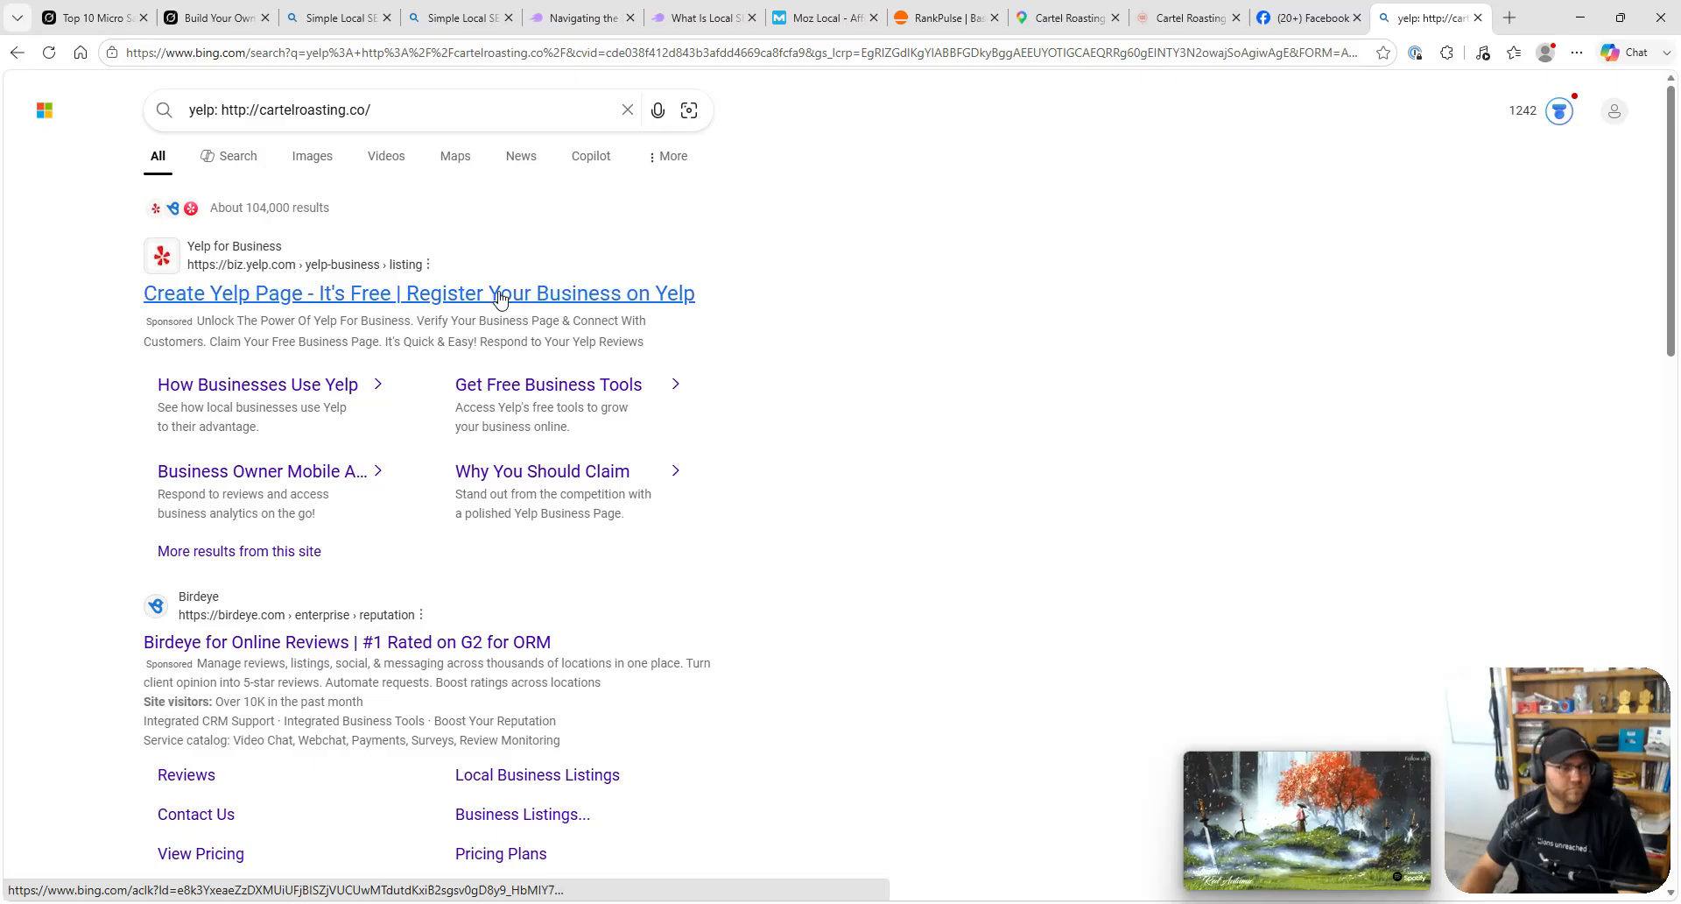
pyautogui.scroll(-5, 128, 386)
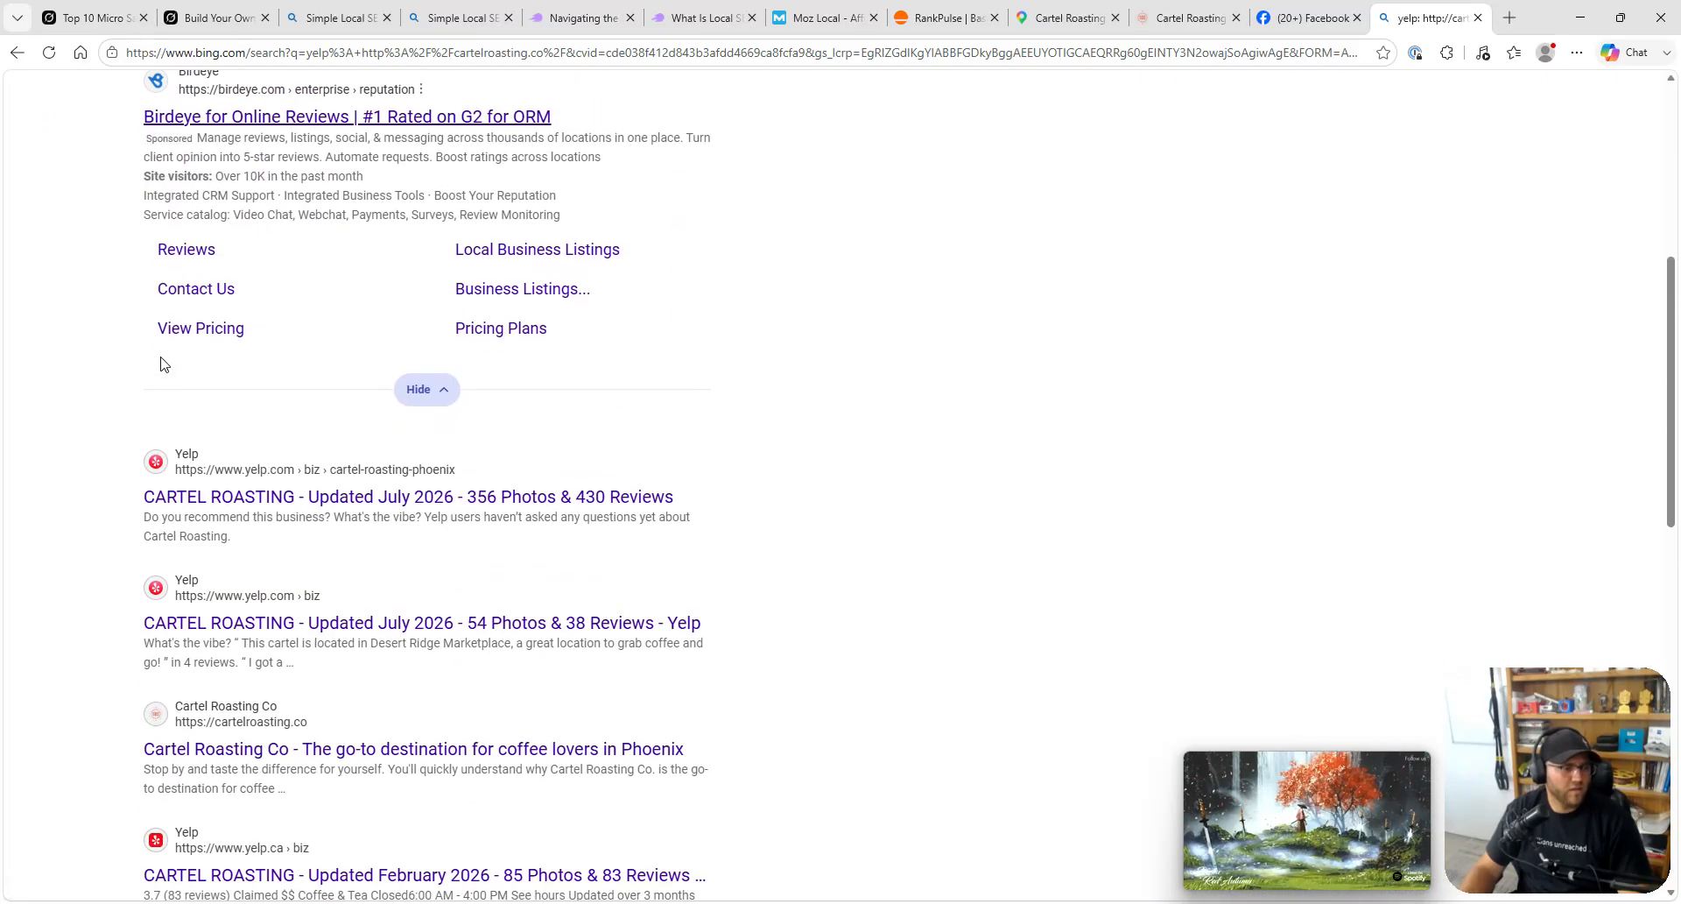
# - Search the web for Yelp and open the main Yelp website
pyautogui.scroll(5, 162, 362)
pyautogui.click(345, 52)
pyautogui.write('Yel')
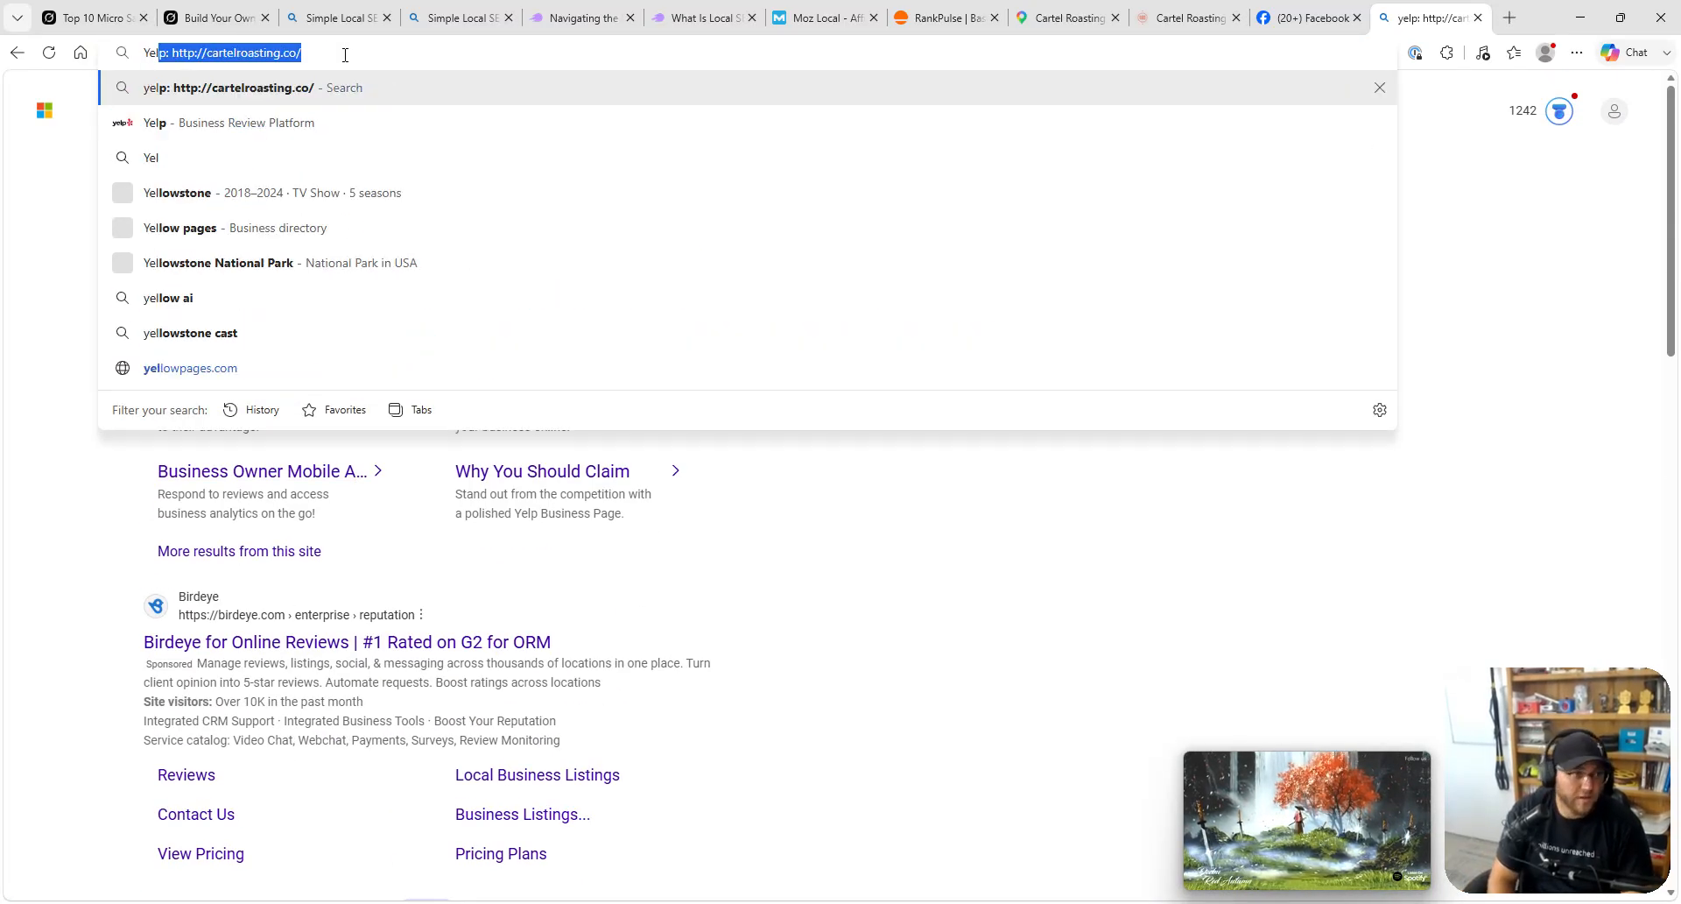
pyautogui.write('p')
pyautogui.press('Return')
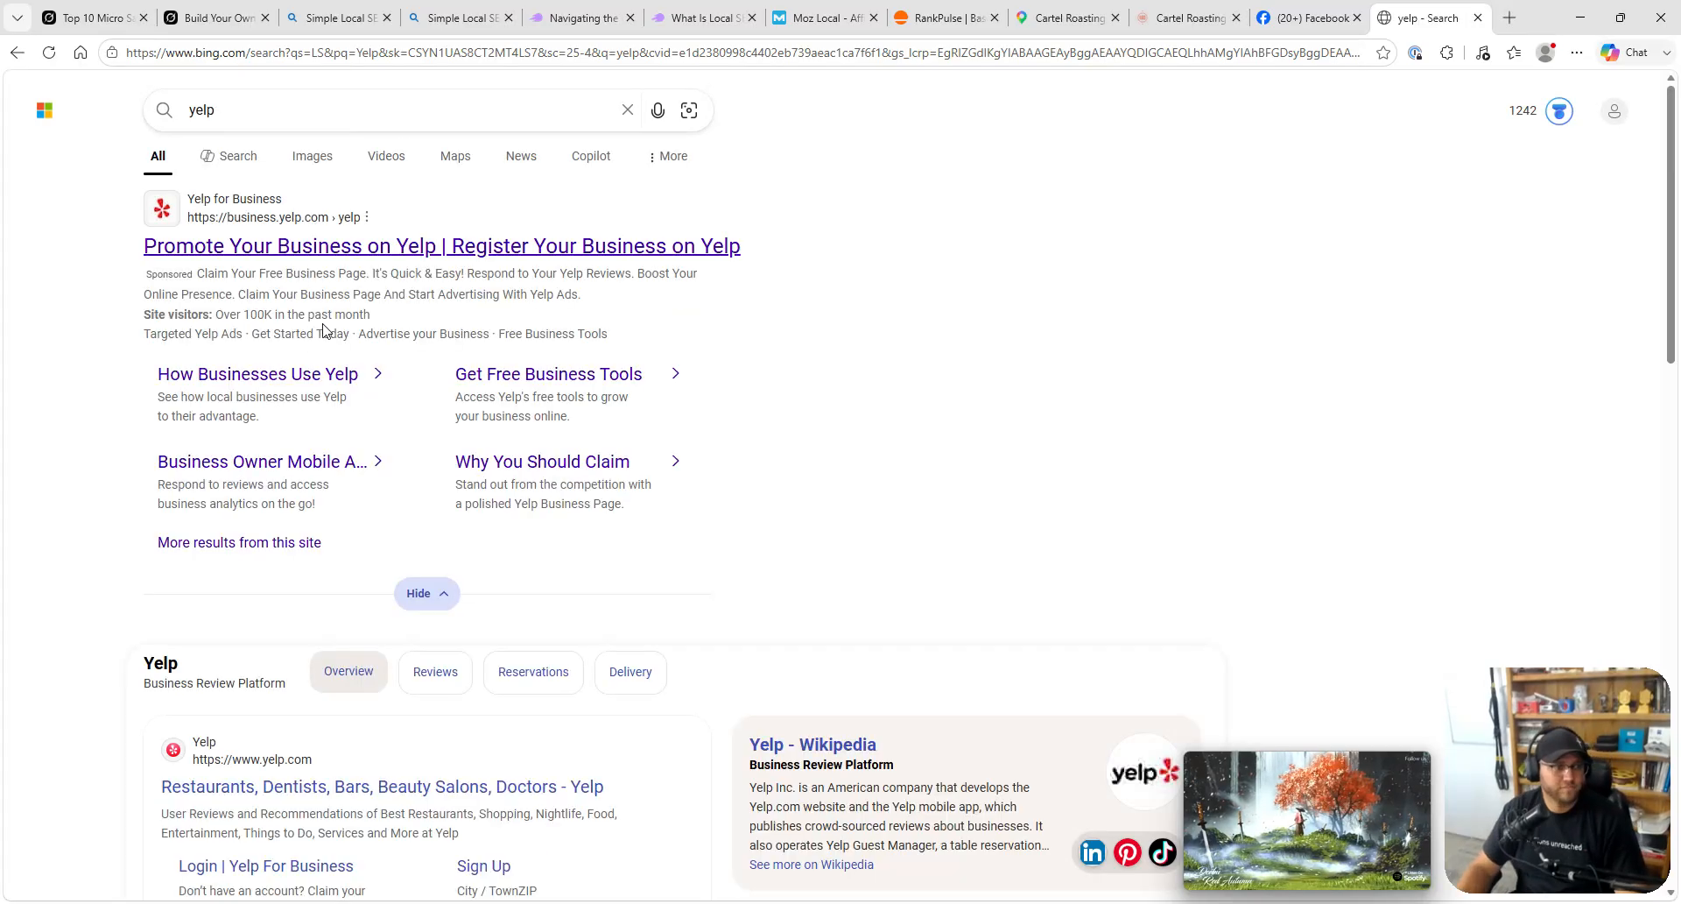
pyautogui.scroll(-4, 253, 301)
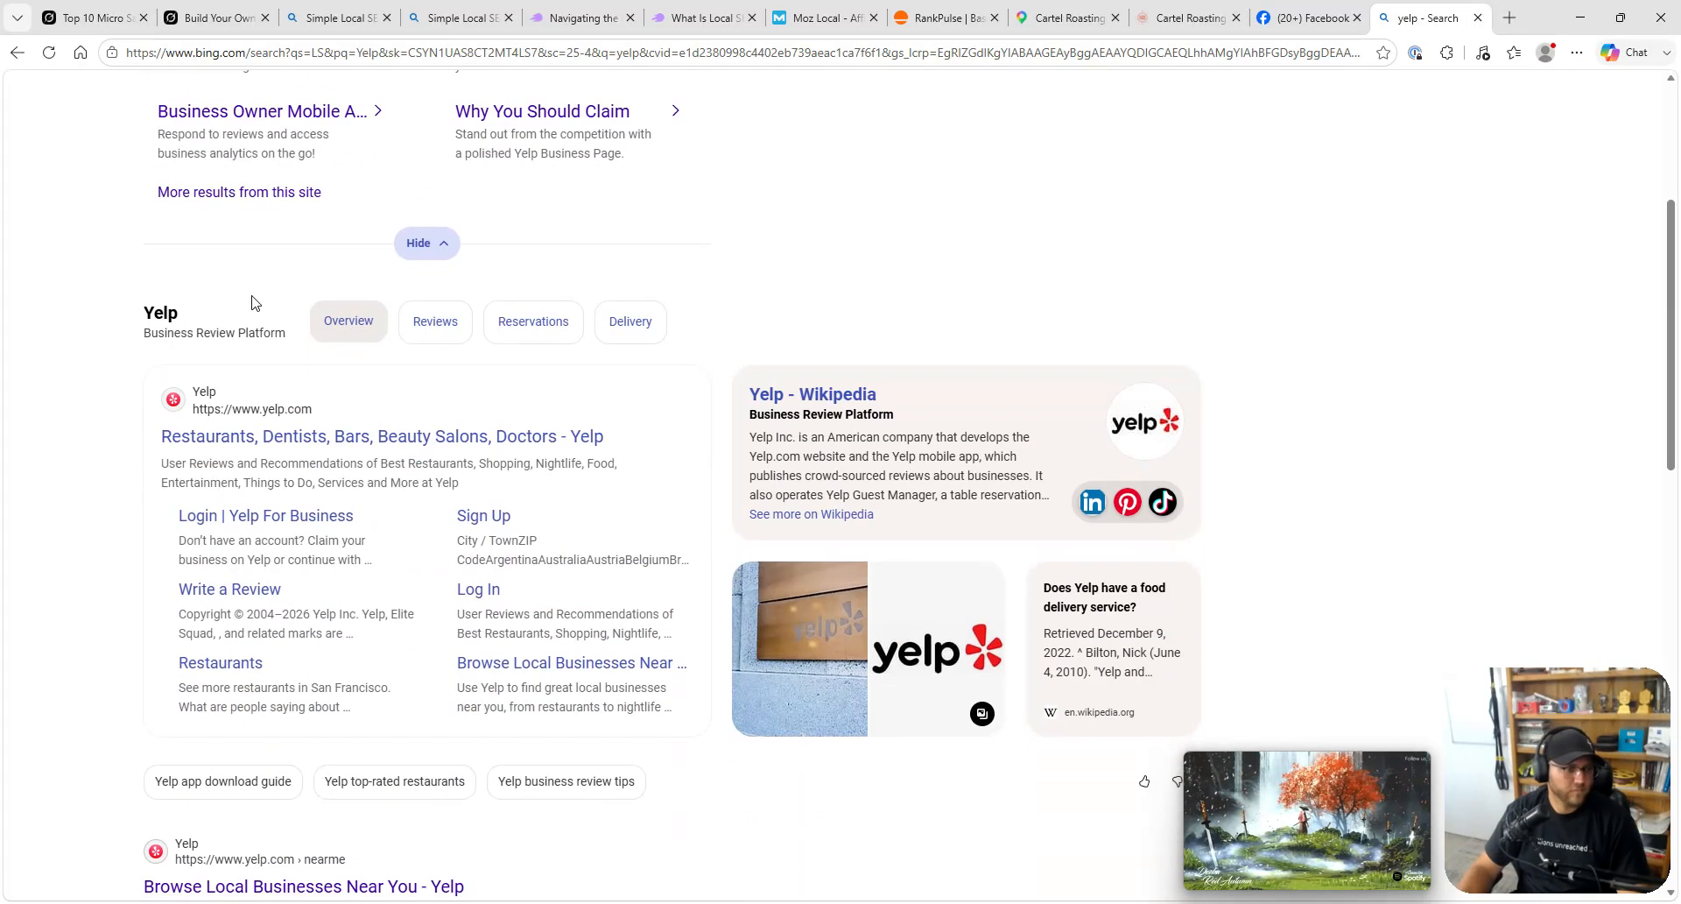
pyautogui.click(250, 450)
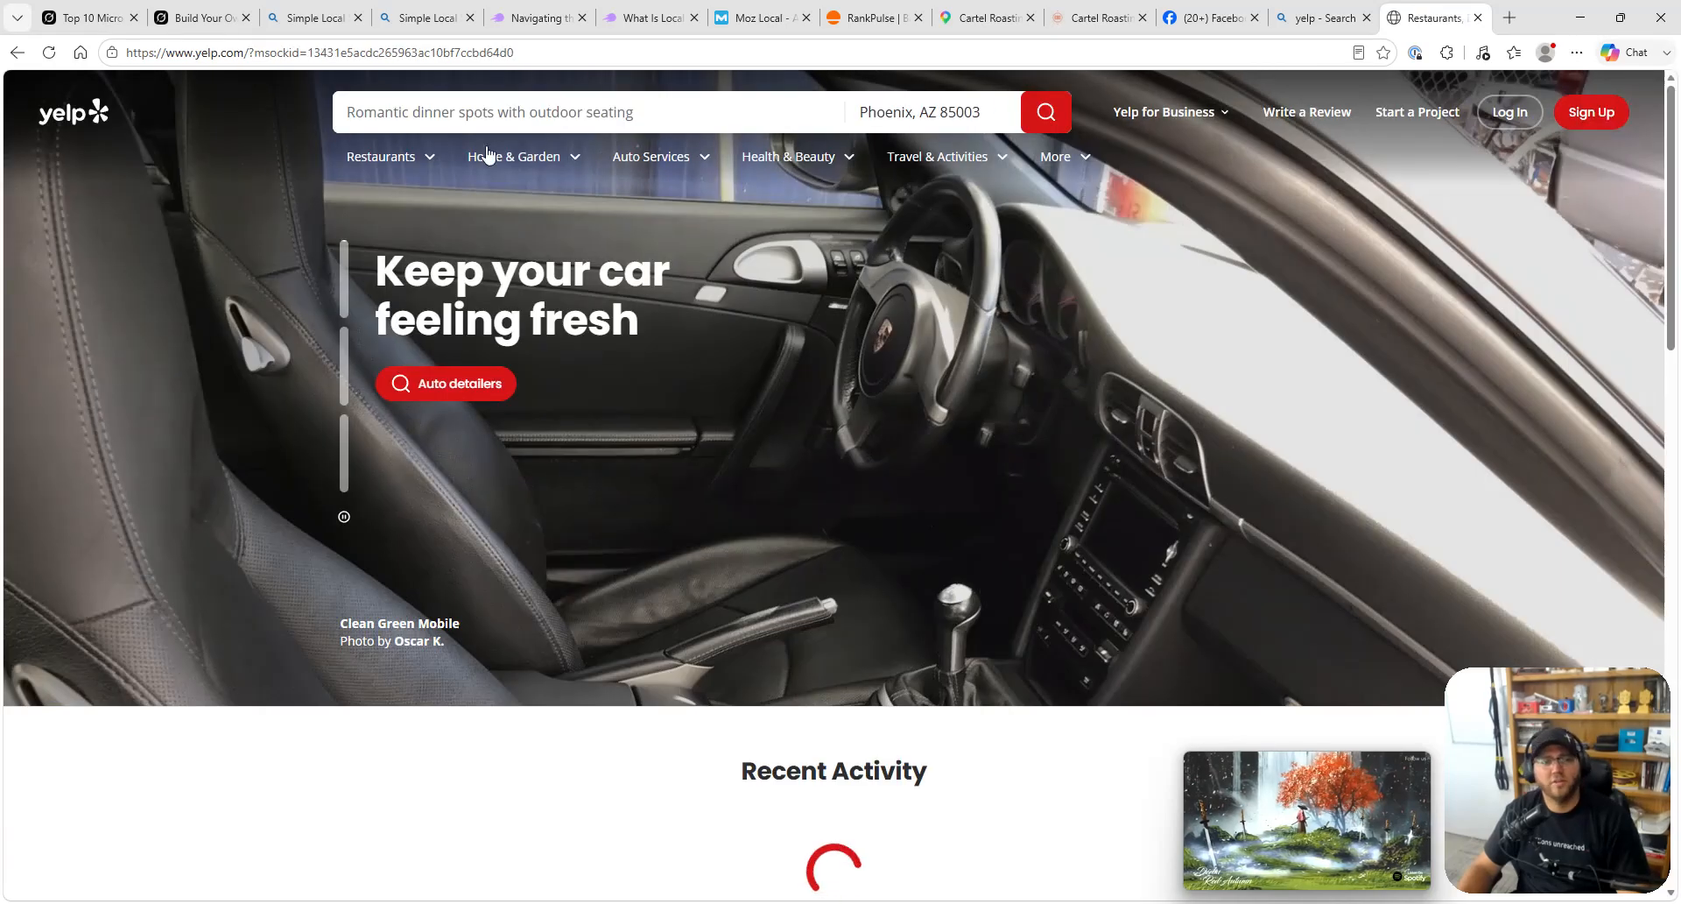
# - Search Yelp for Cartel Roasting Co and open the Tucson listing on Campbell Avenue
pyautogui.click(454, 116)
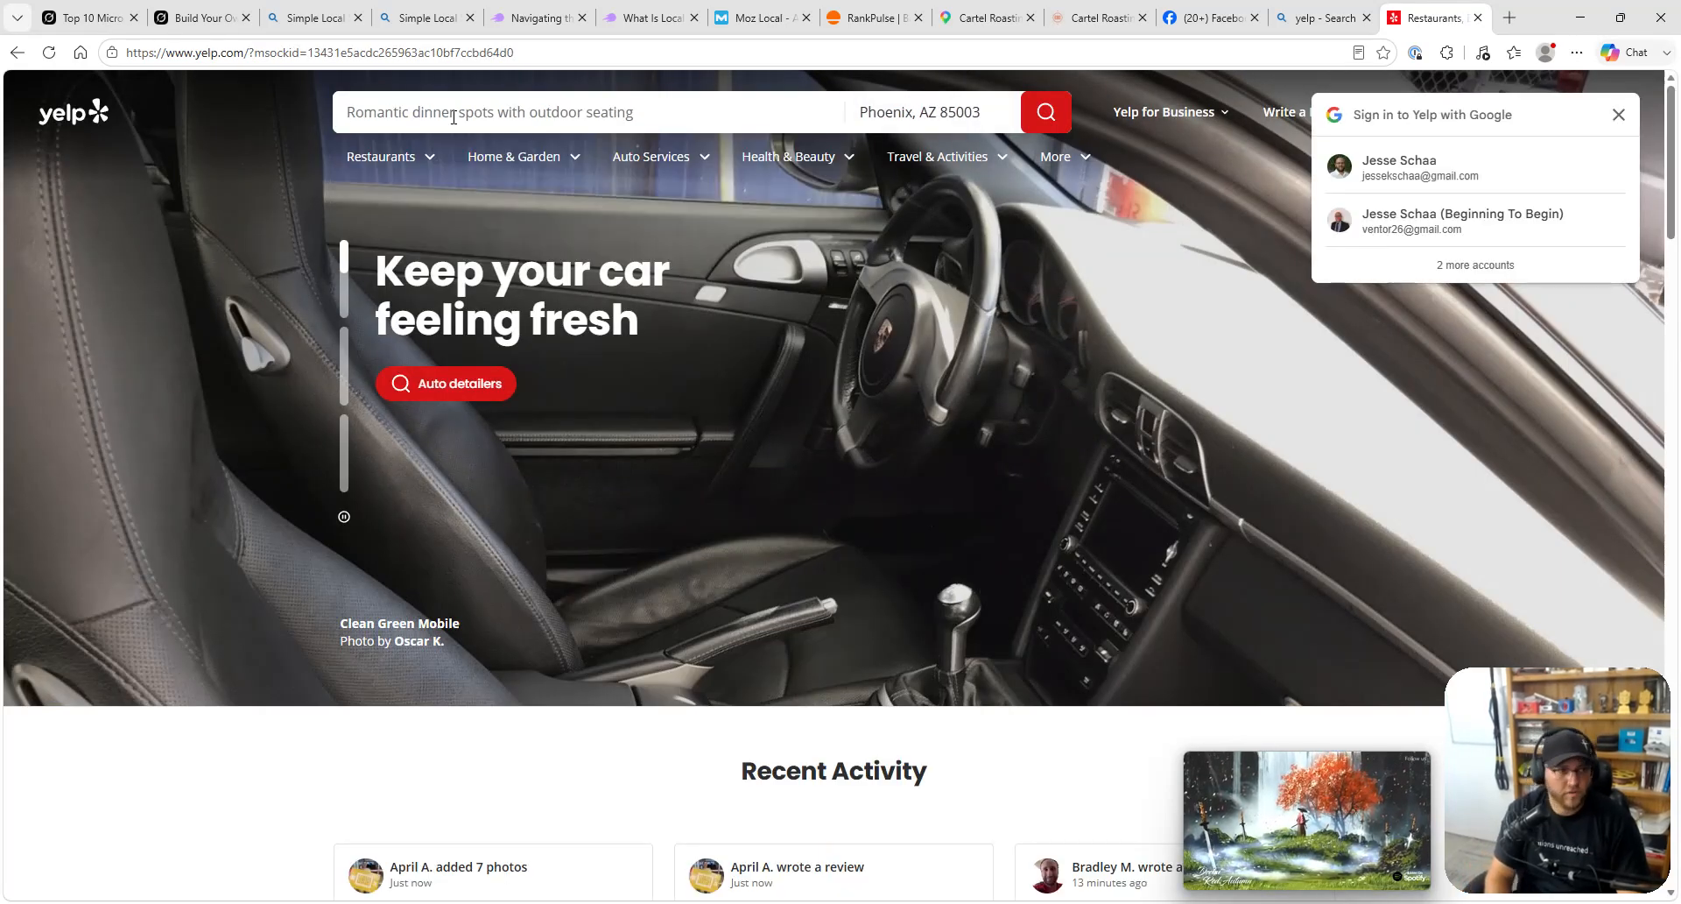
pyautogui.click(454, 116)
pyautogui.write('Cartel Roasting Co')
pyautogui.press('Return')
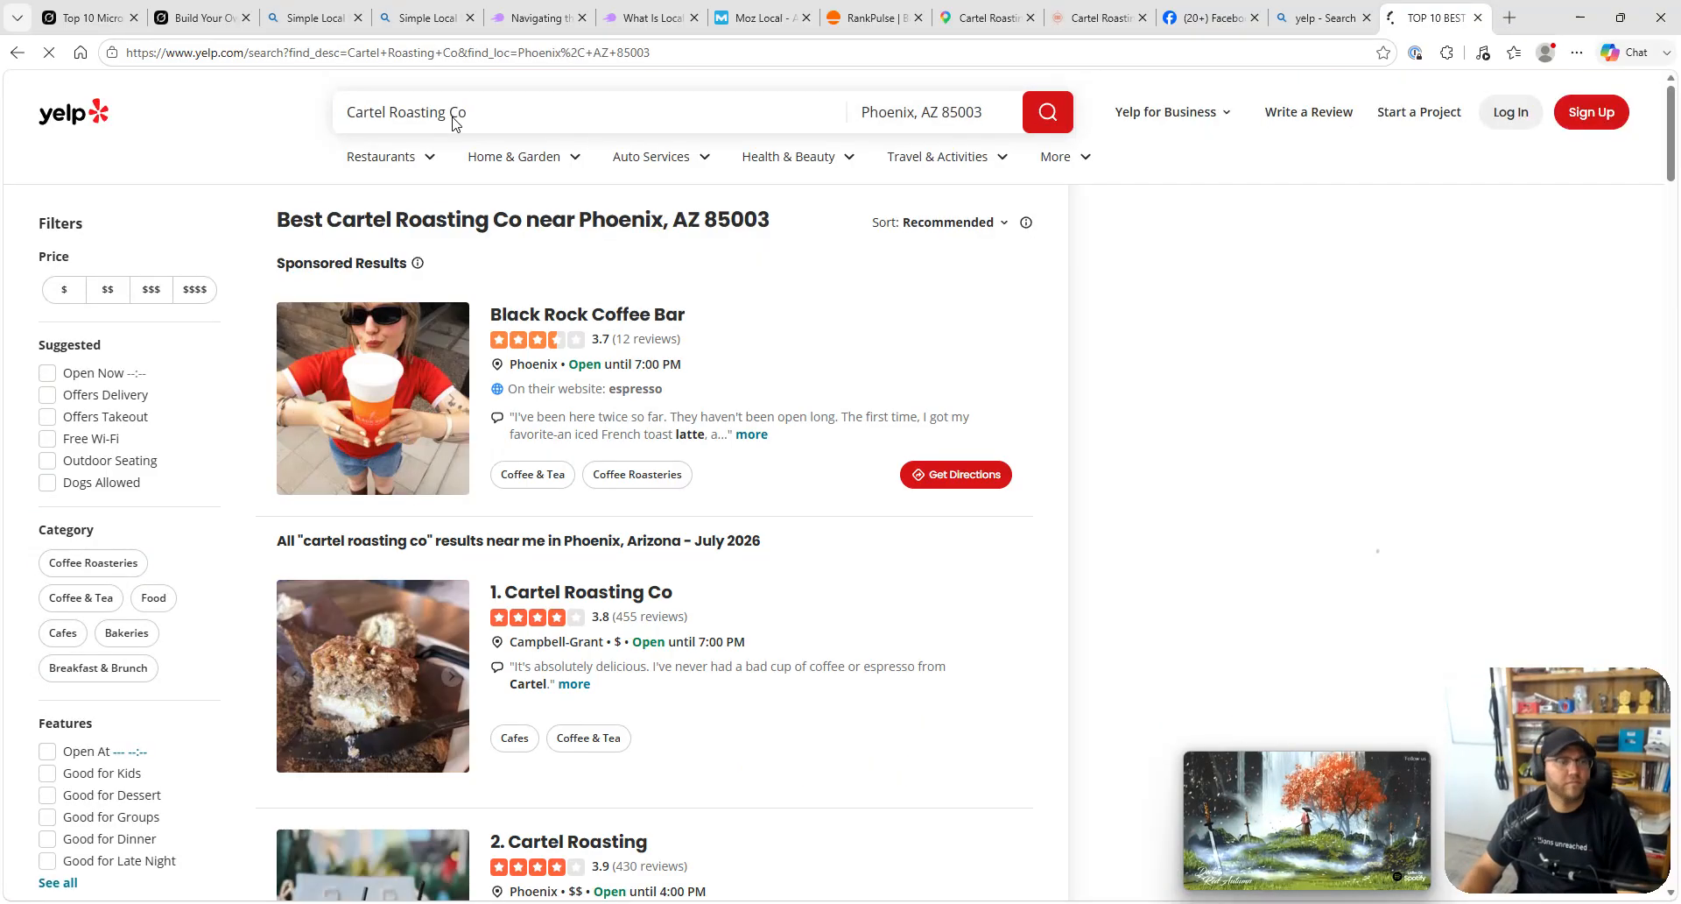
pyautogui.click(626, 595)
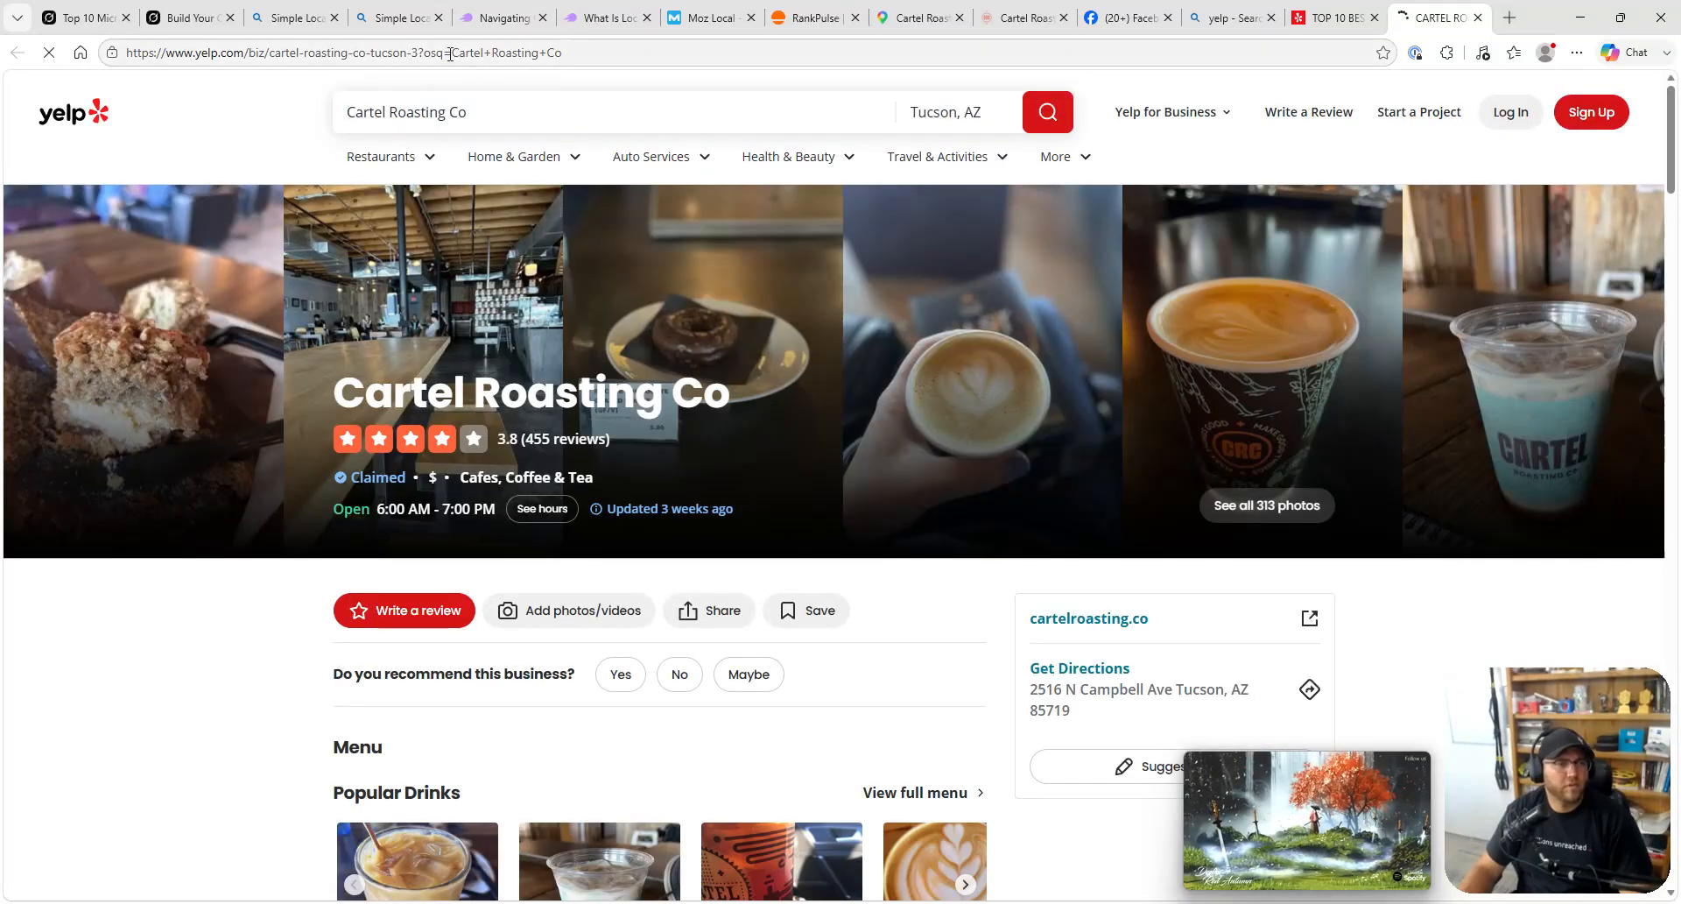
# - Copy the Yelp listing's address into the Yelp field of the RankPulse setup form and request the business's grade
pyautogui.click(566, 47)
pyautogui.hotkey('ctrl', 'c')
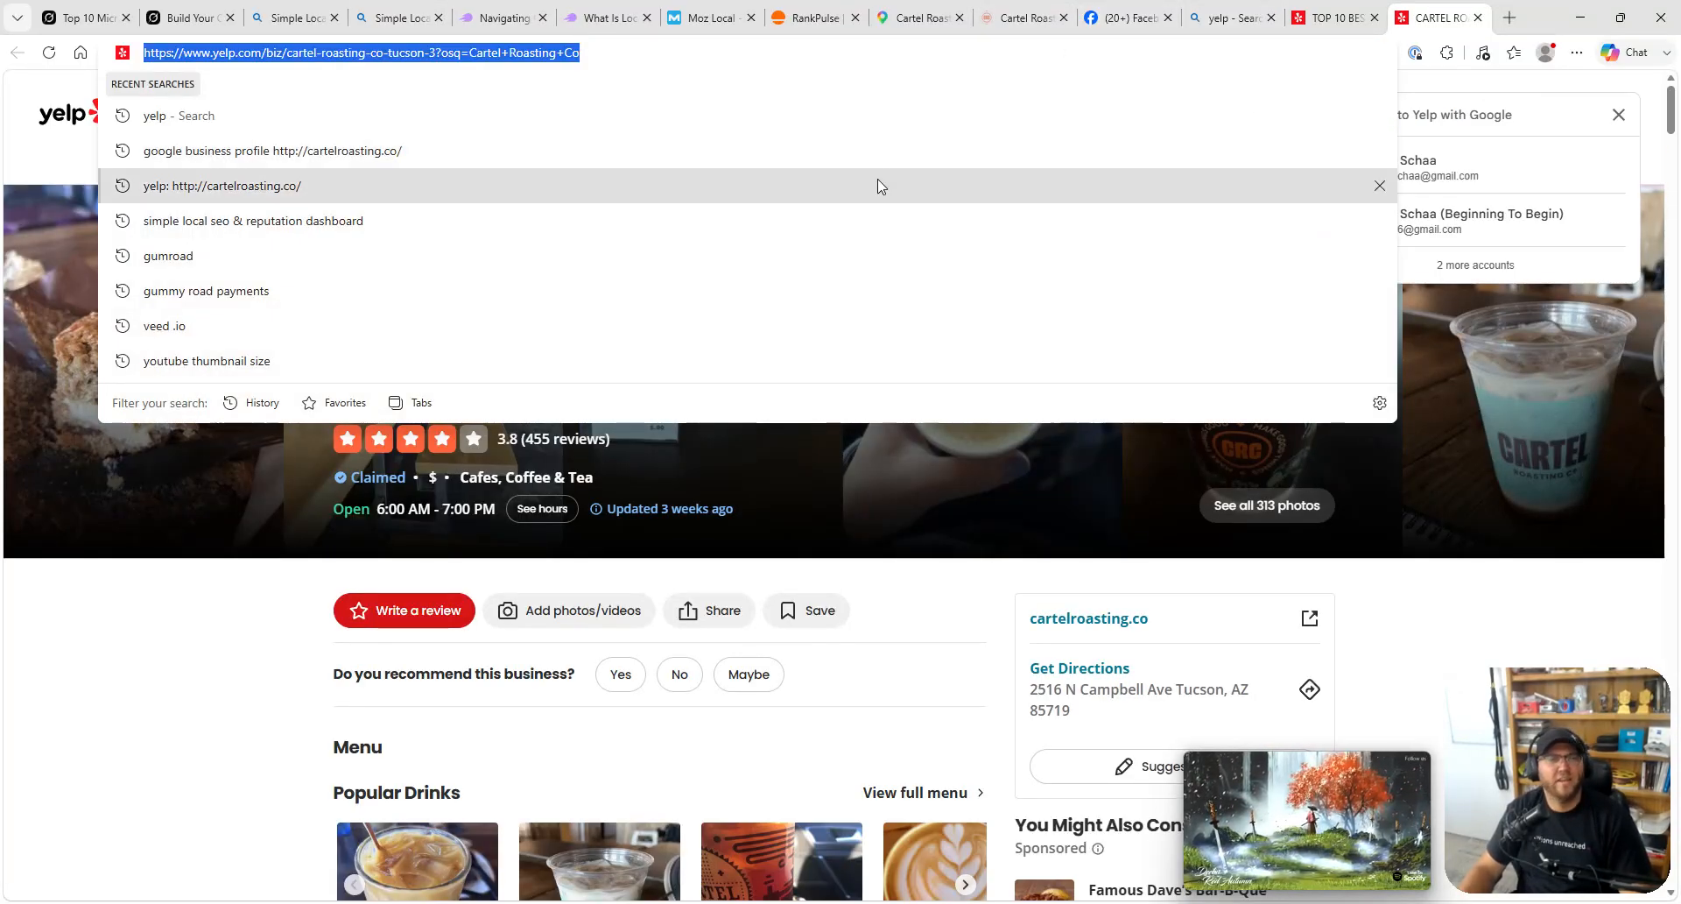
pyautogui.click(803, 19)
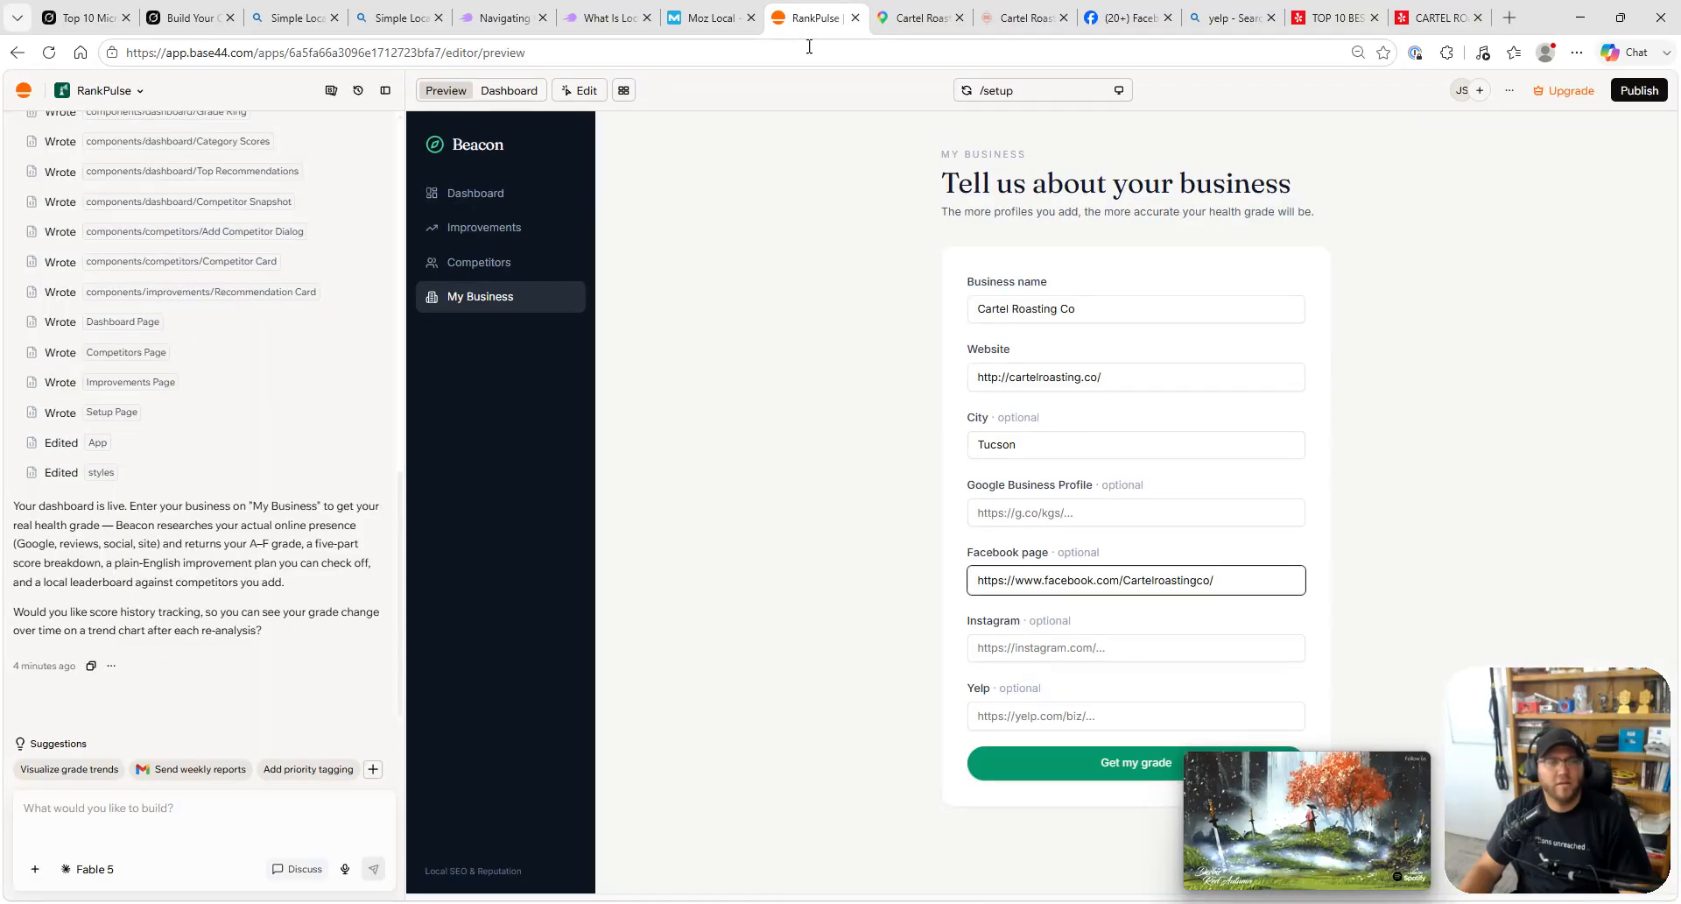
pyautogui.click(1051, 716)
pyautogui.hotkey('ctrl', 'v')
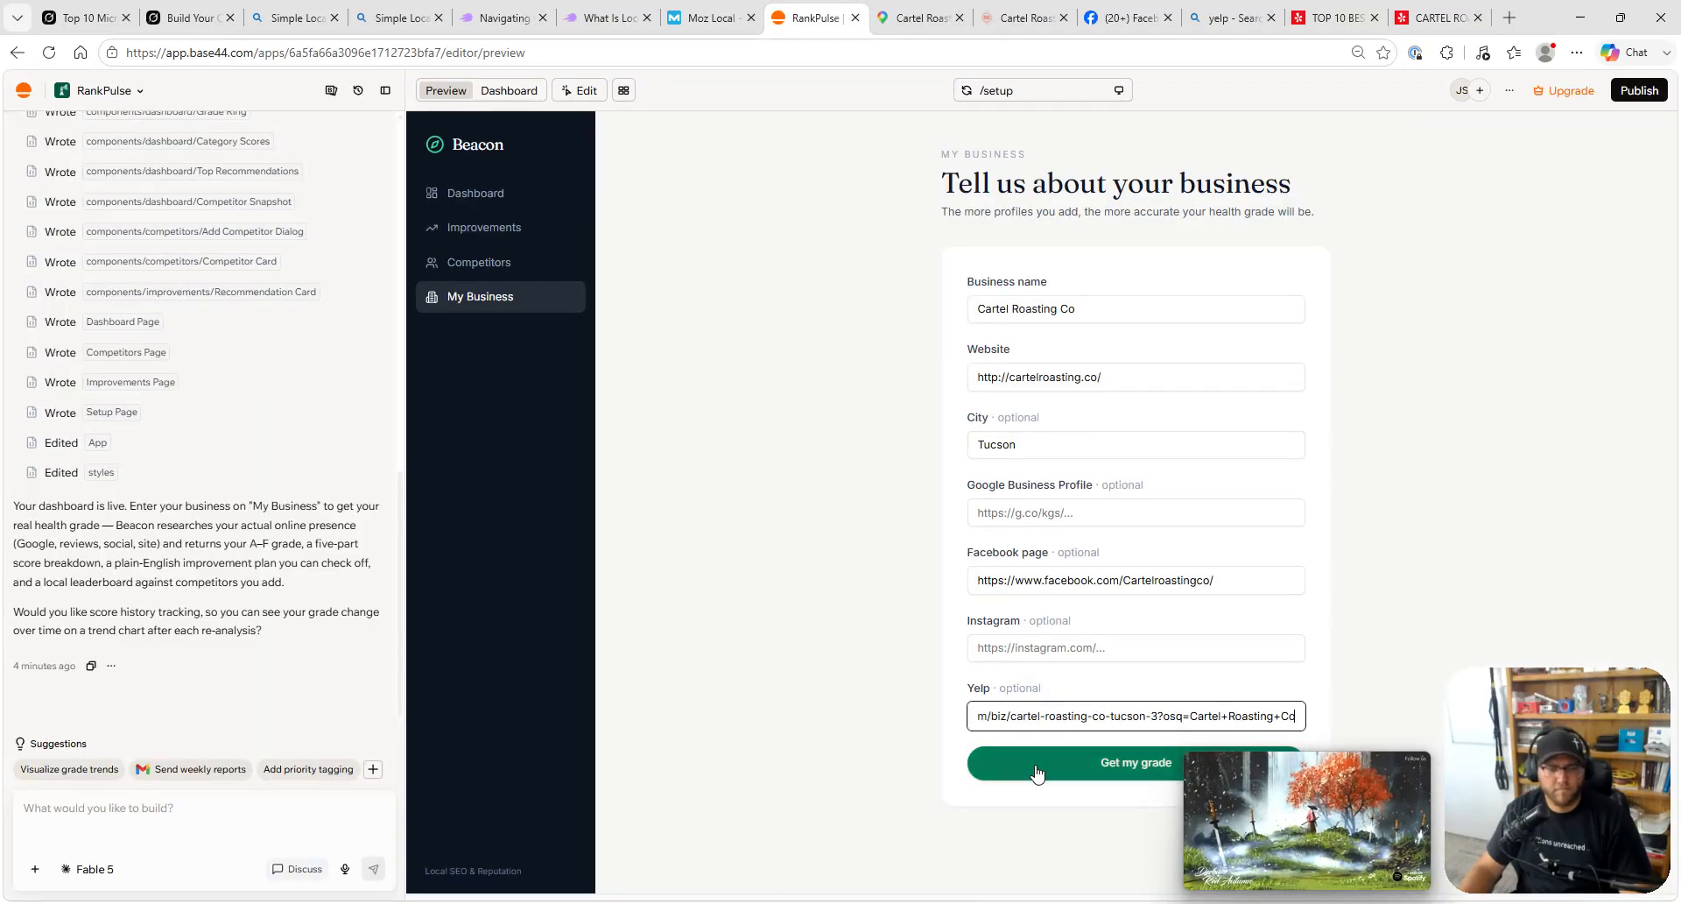
pyautogui.click(1035, 763)
pyautogui.moveTo(1296, 817); pyautogui.dragTo(1680, 477)
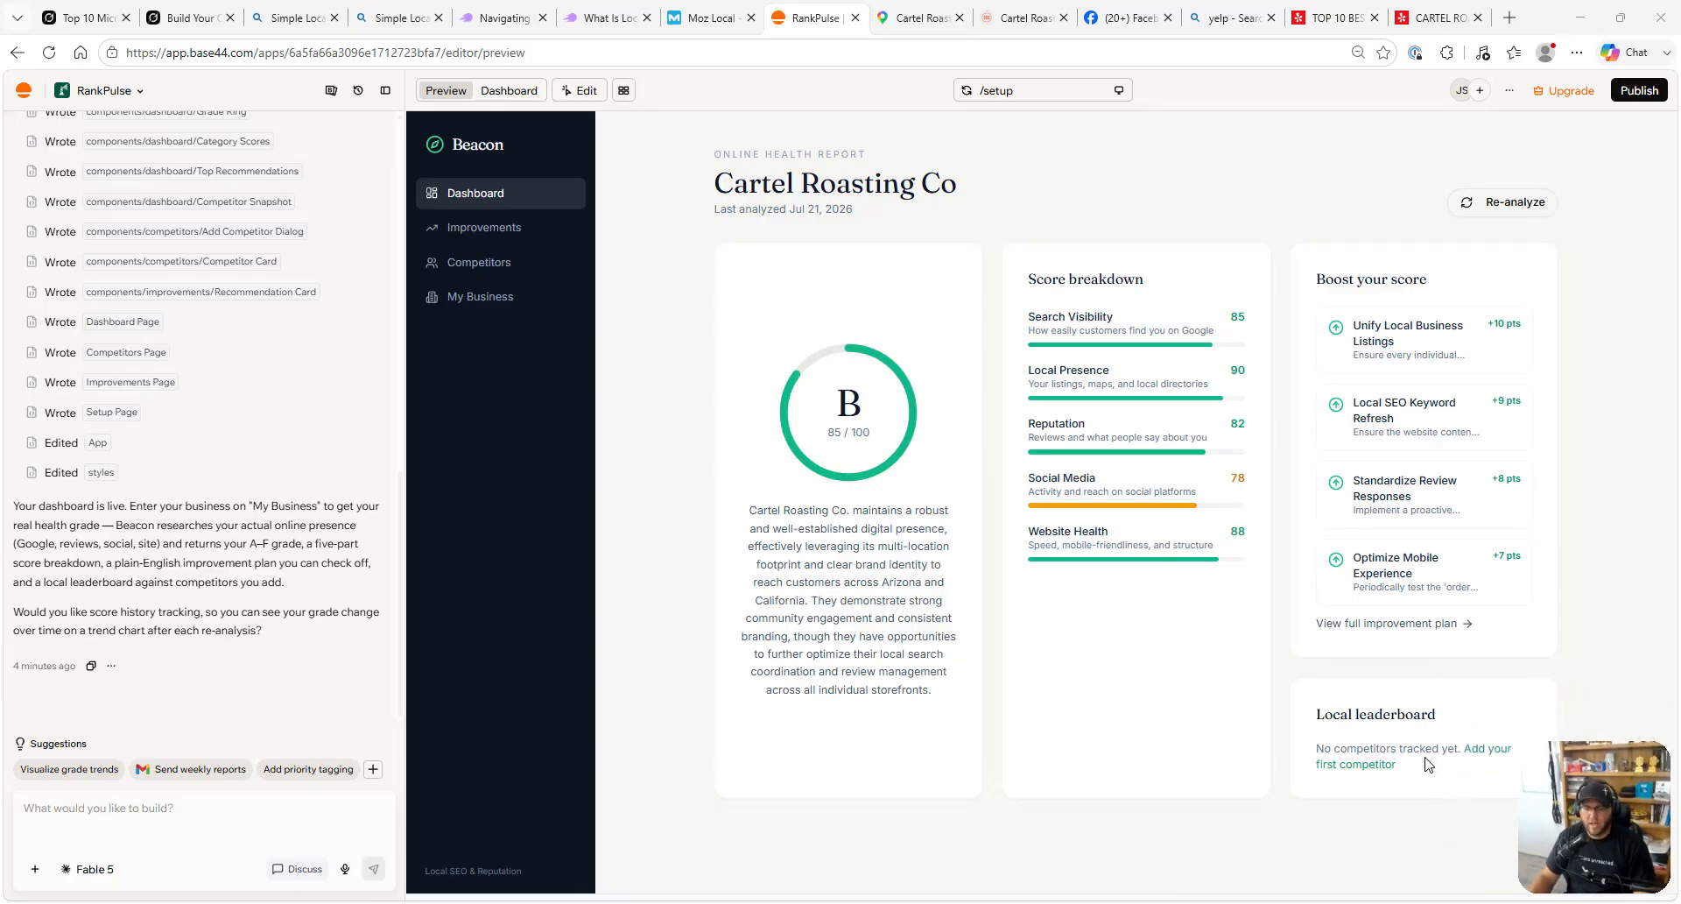
# - Open the form for tracking a competitor, and copy the Tucson Coffee Roasters website address from its Google Maps listing
pyautogui.click(1353, 770)
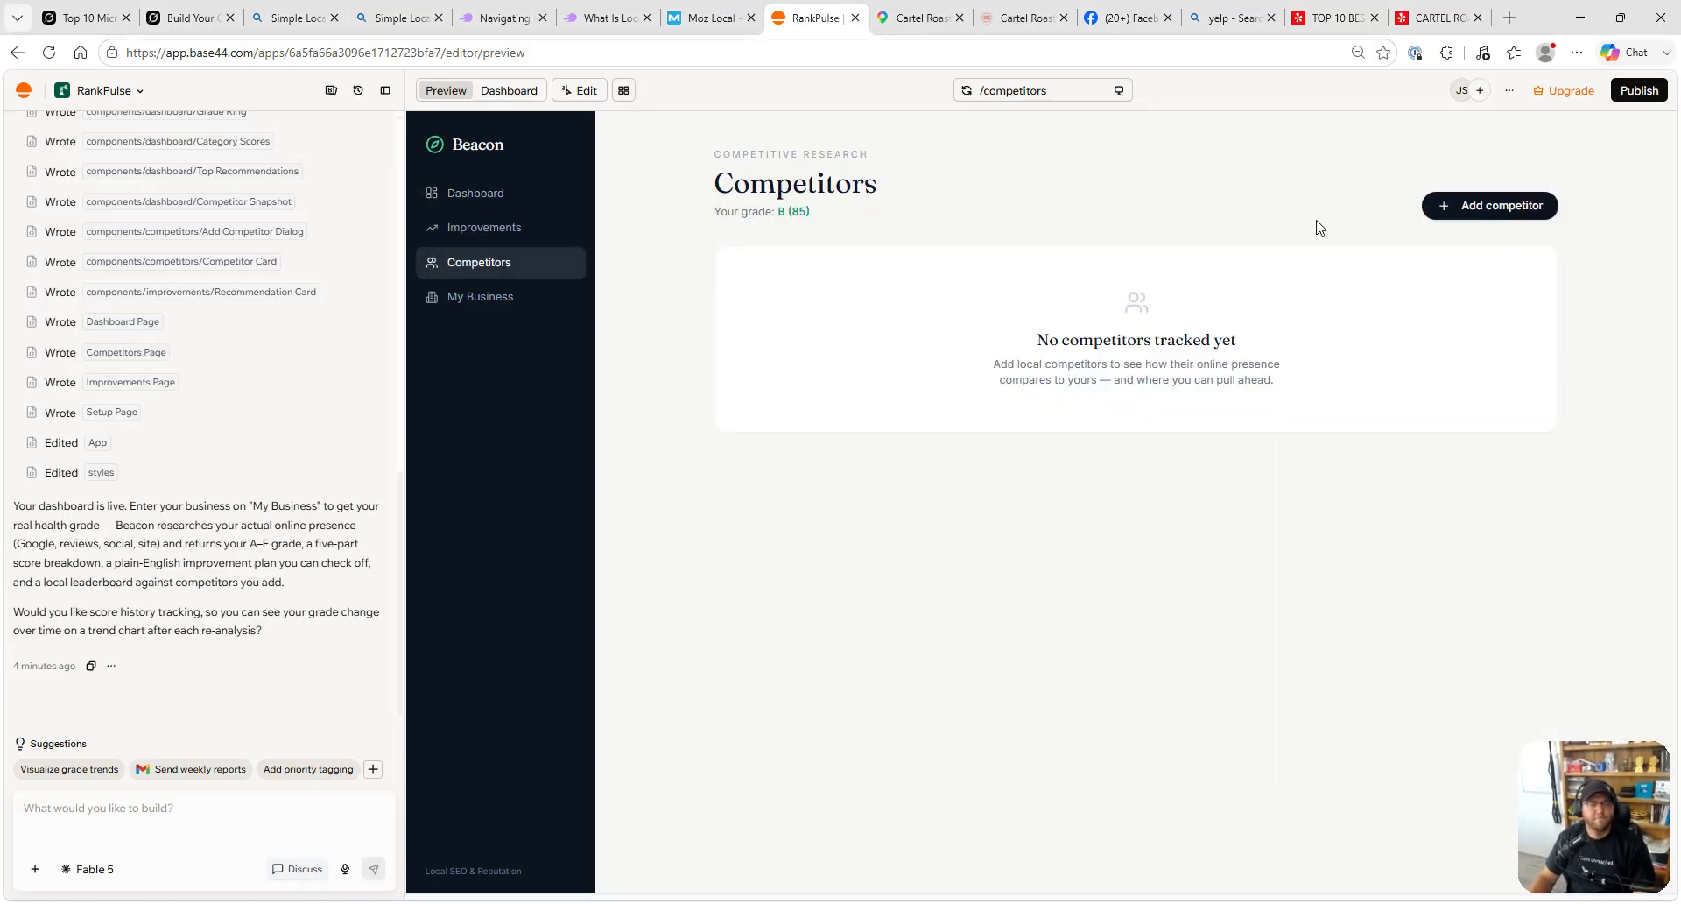
pyautogui.click(1505, 206)
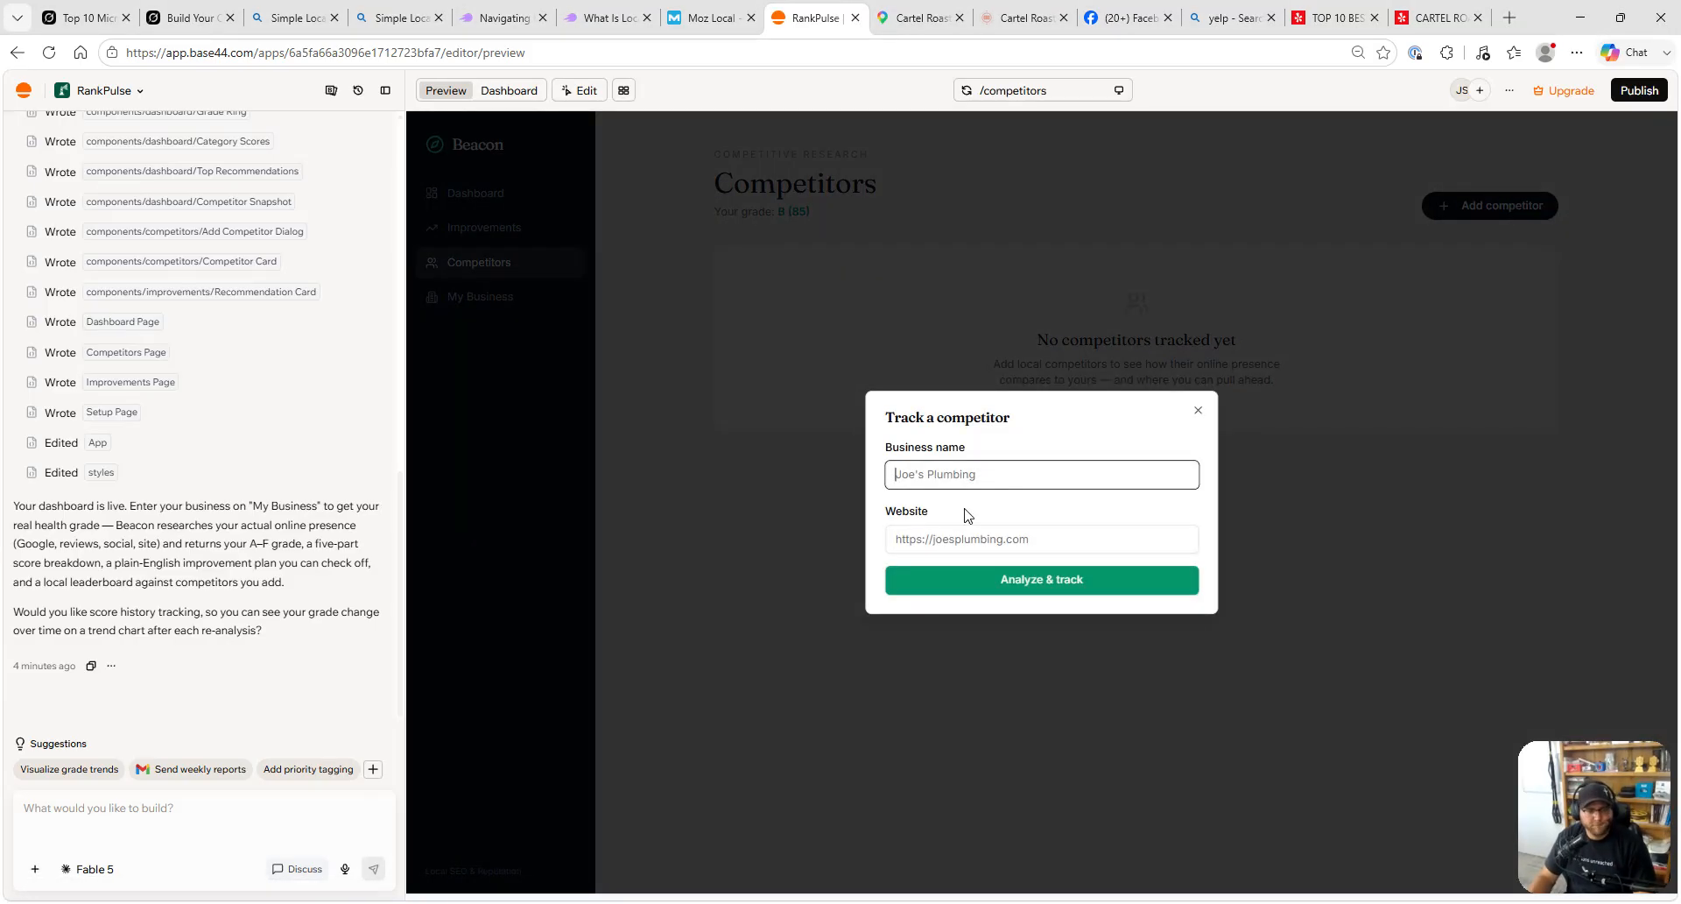
pyautogui.click(926, 18)
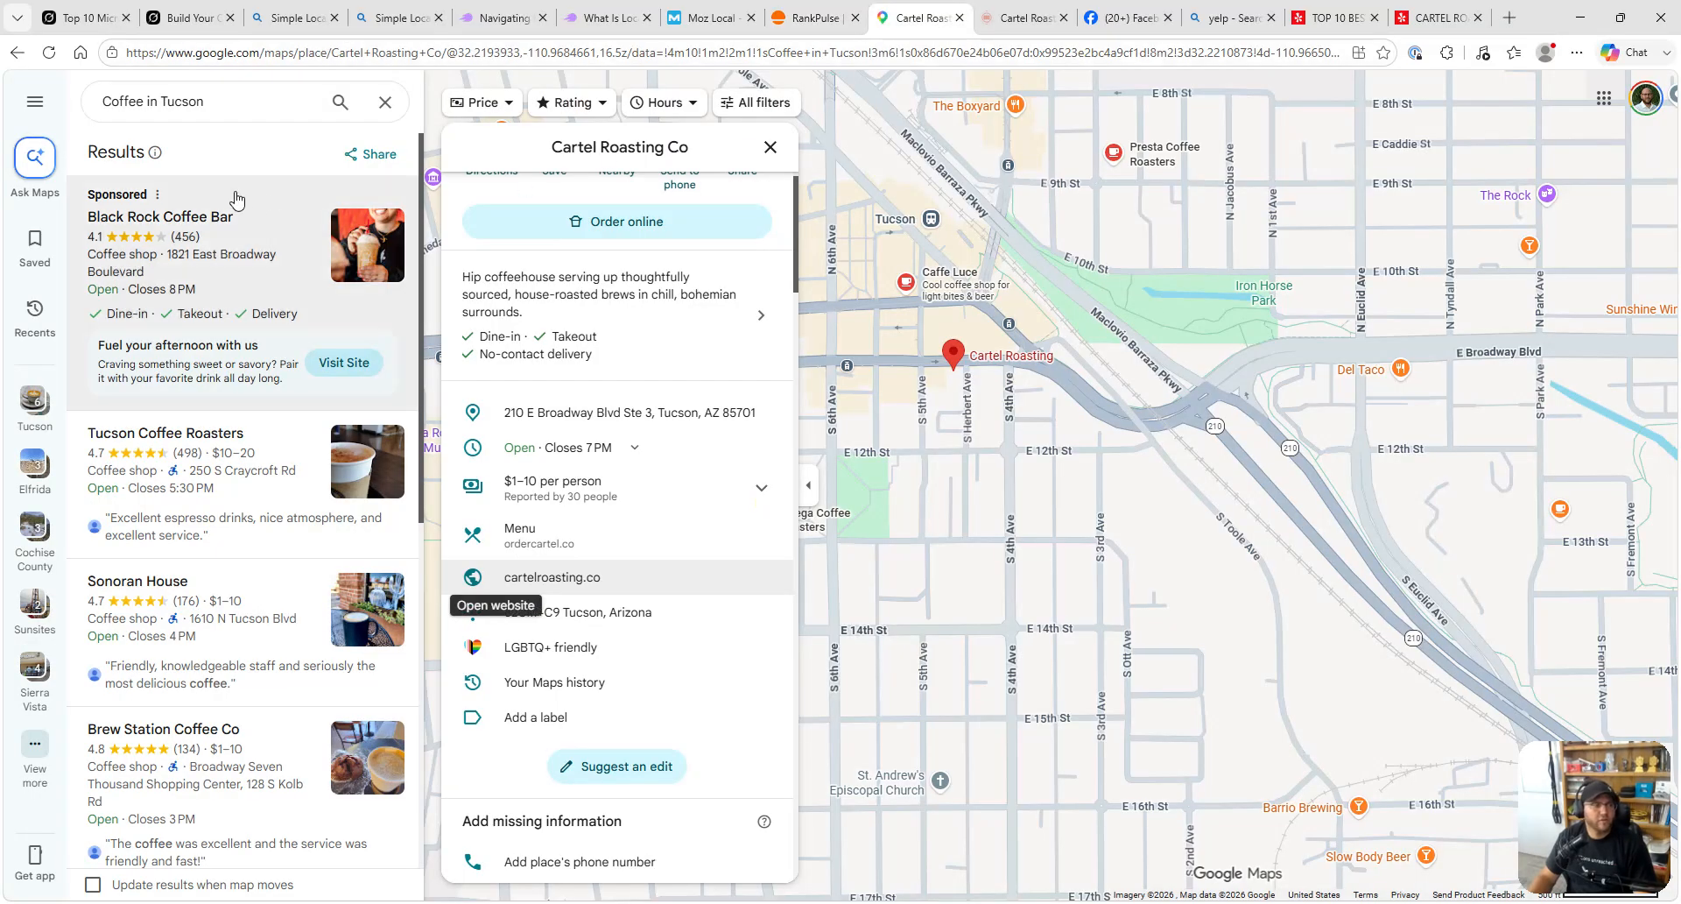
pyautogui.click(247, 434)
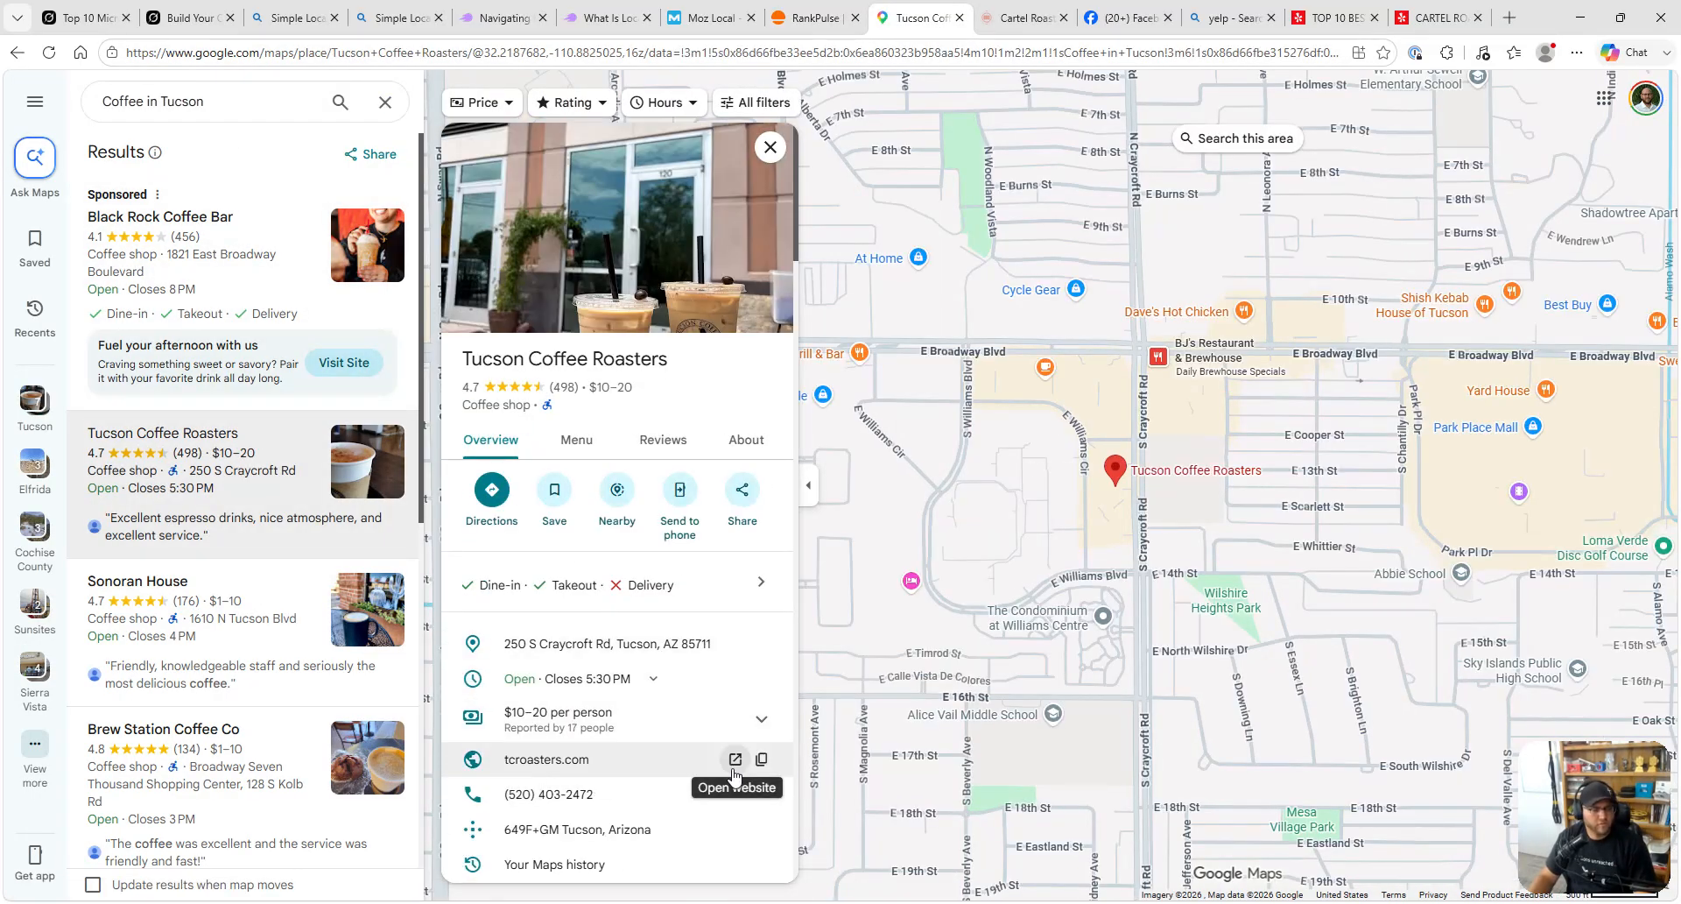
pyautogui.click(761, 759)
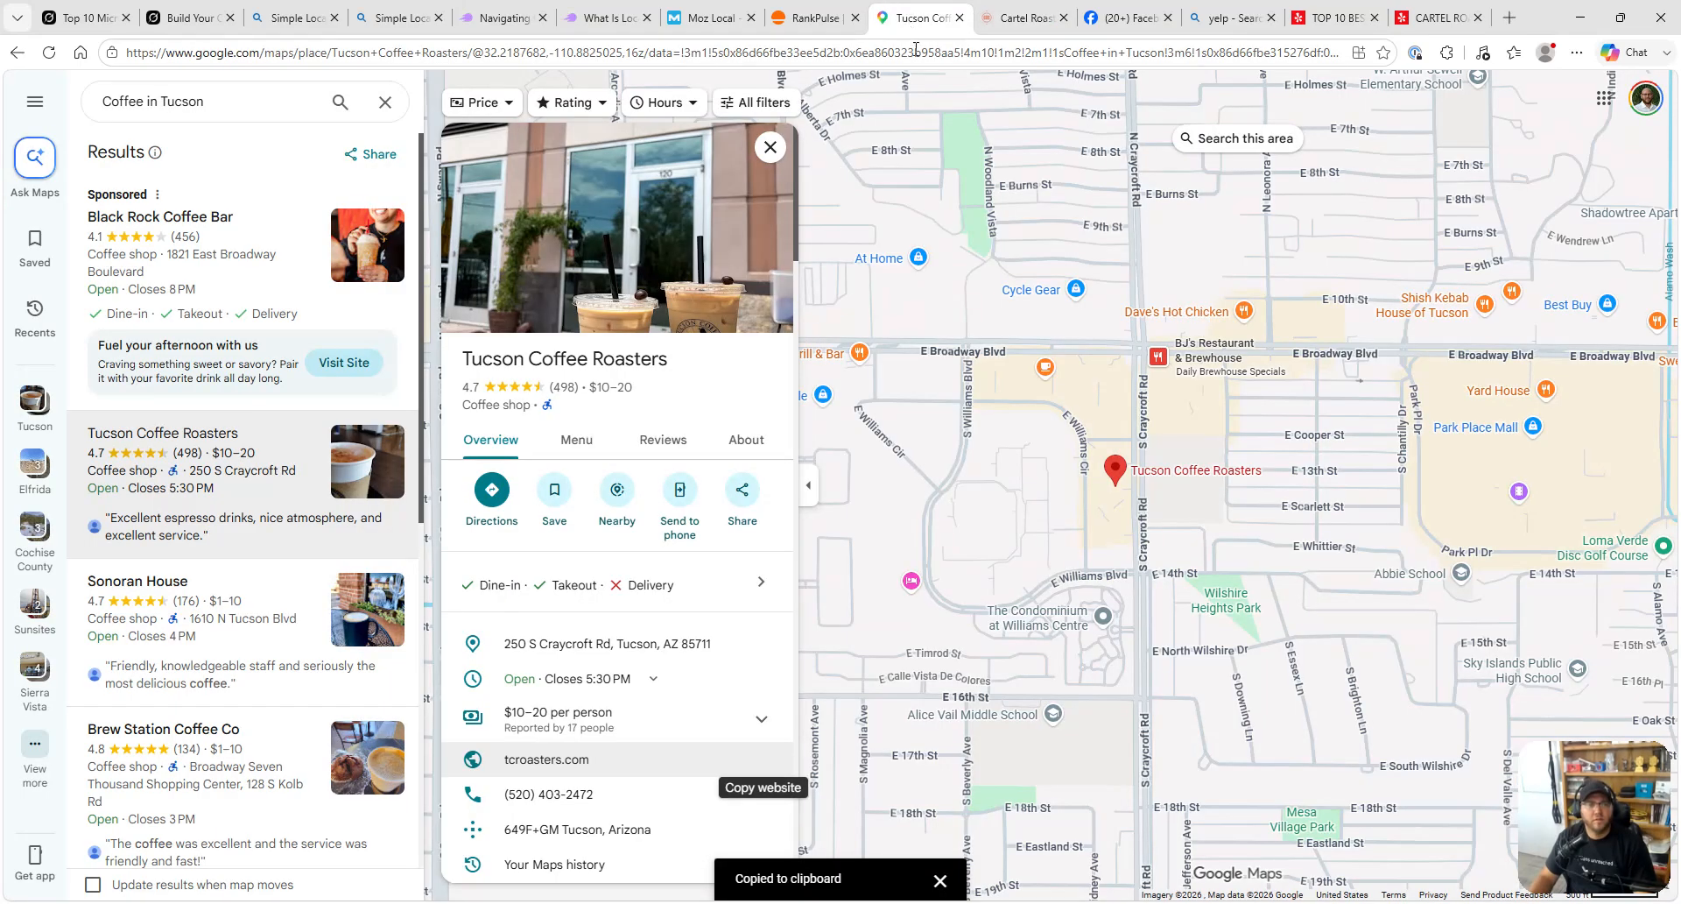
pyautogui.click(810, 18)
pyautogui.write('Tucson Coffee Roasters')
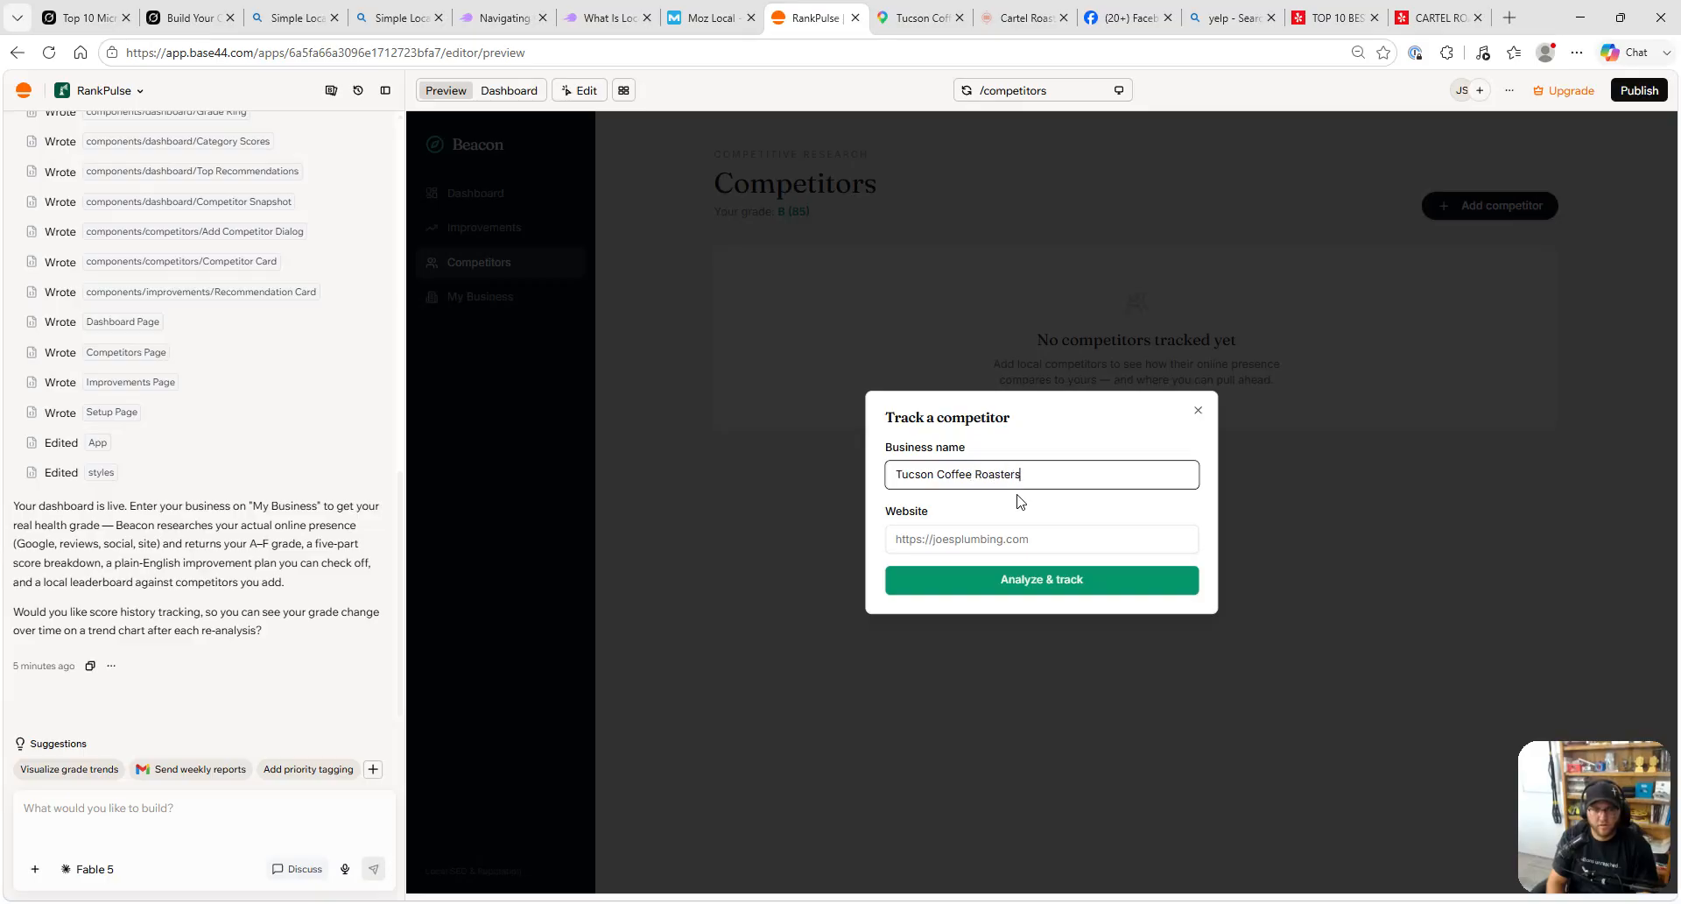
pyautogui.press('Tab')
pyautogui.hotkey('ctrl', 'v')
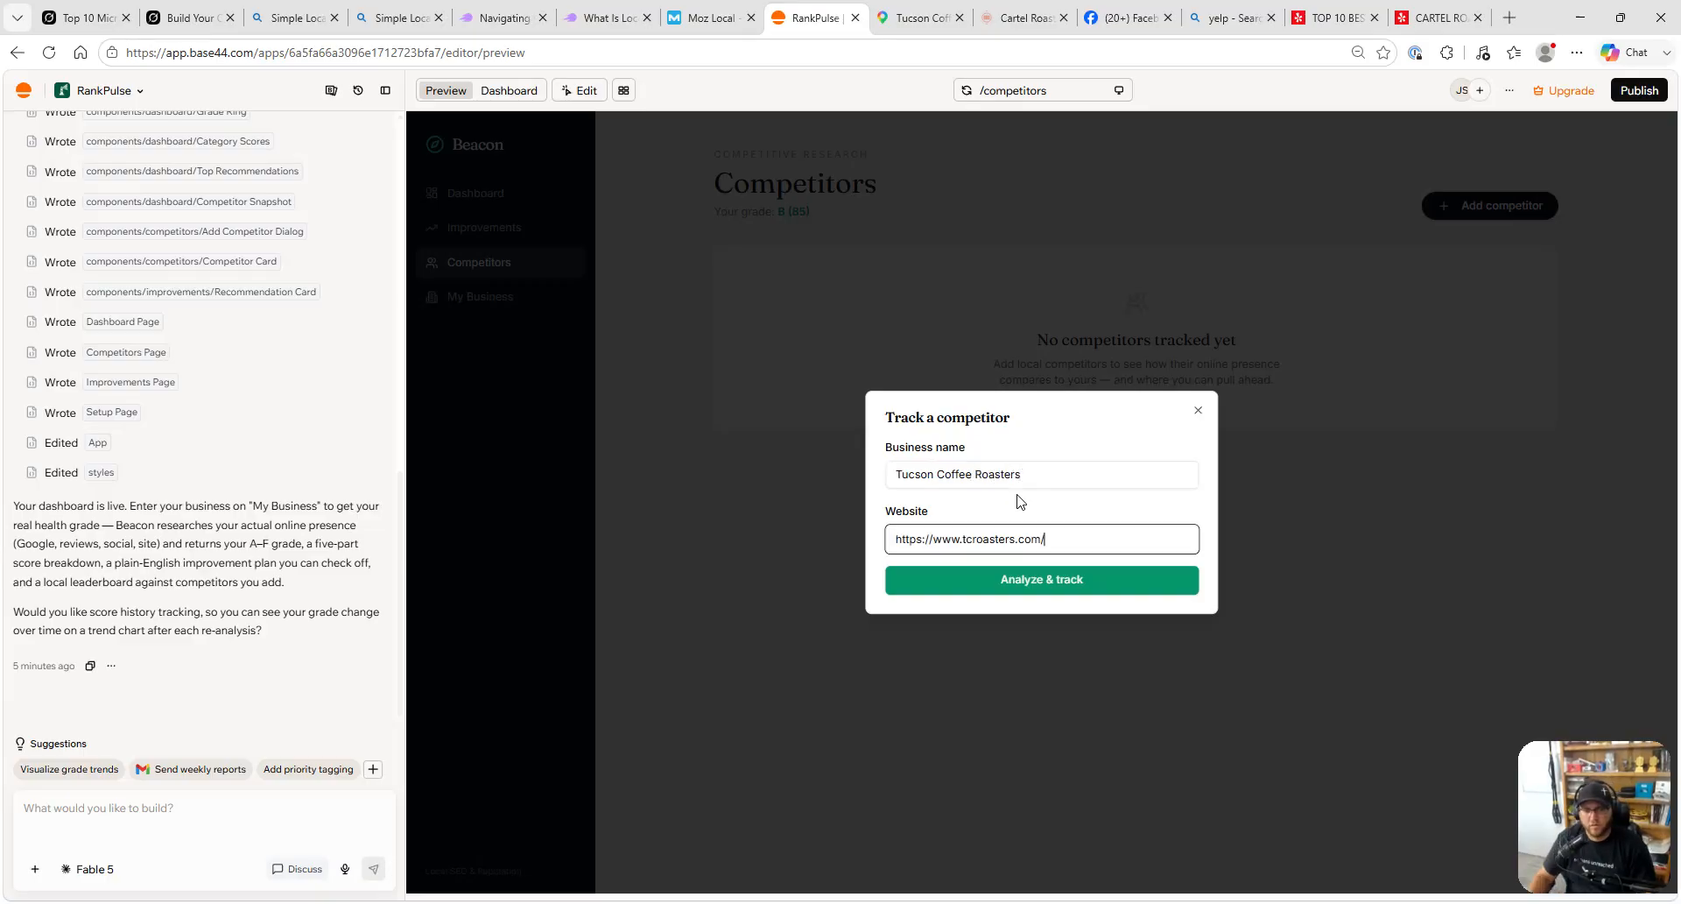
pyautogui.click(1023, 580)
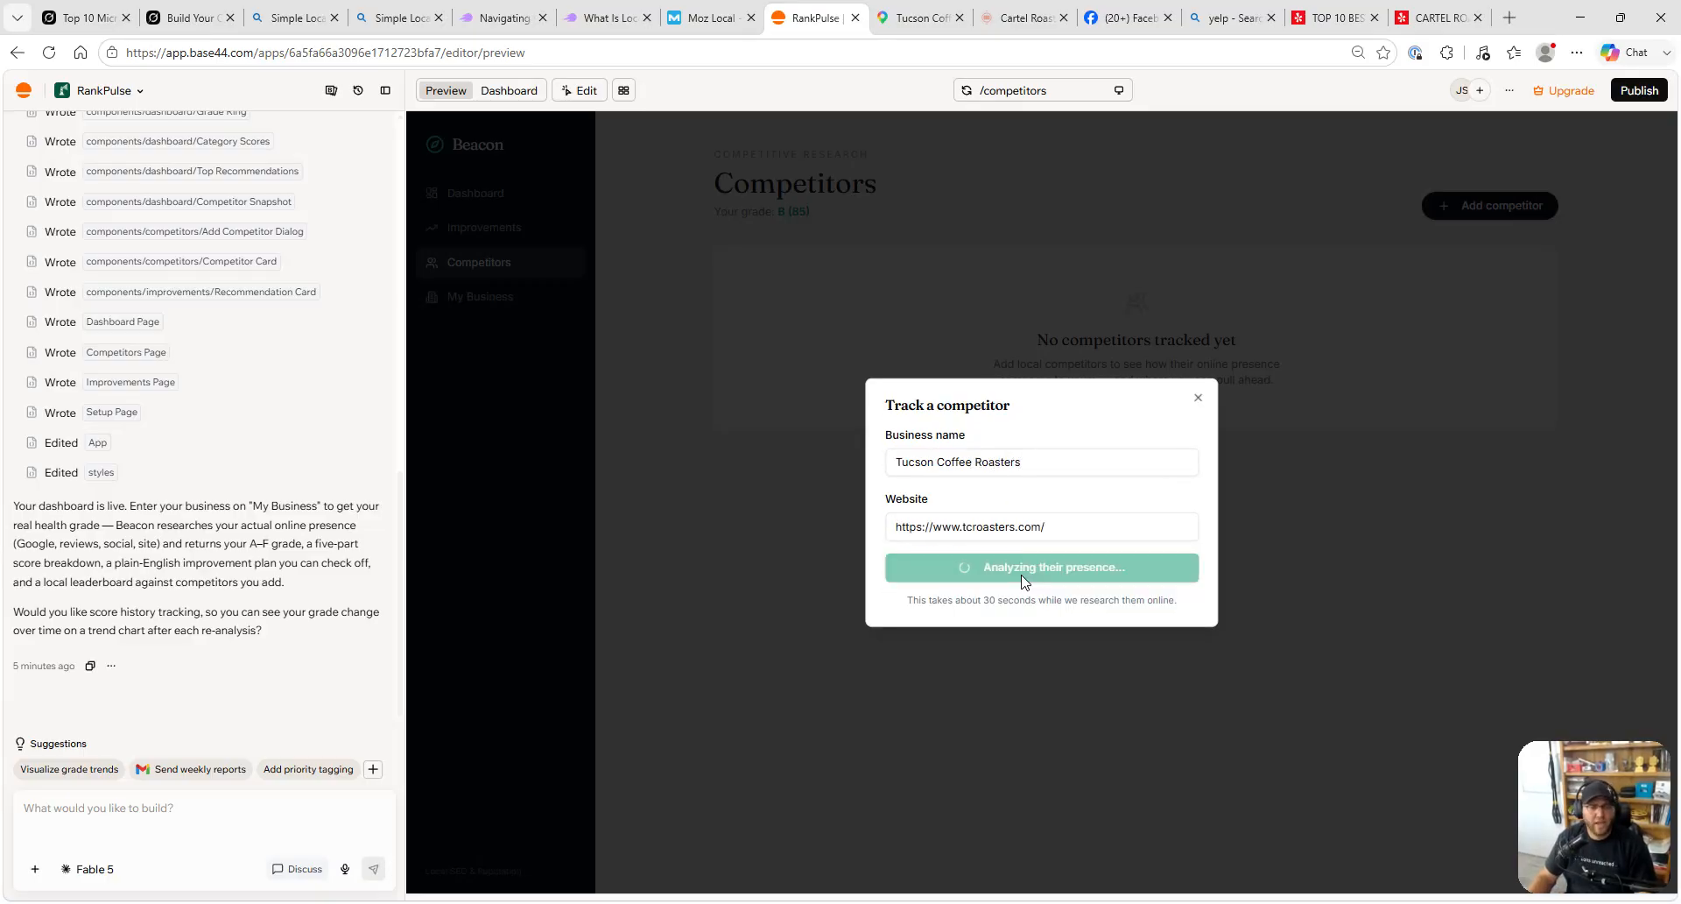
# - Open the Sonoran House listing in Google Maps and copy its website address
pyautogui.hotkey('ctrl', 'Tab')
pyautogui.scroll(-2, 278, 516)
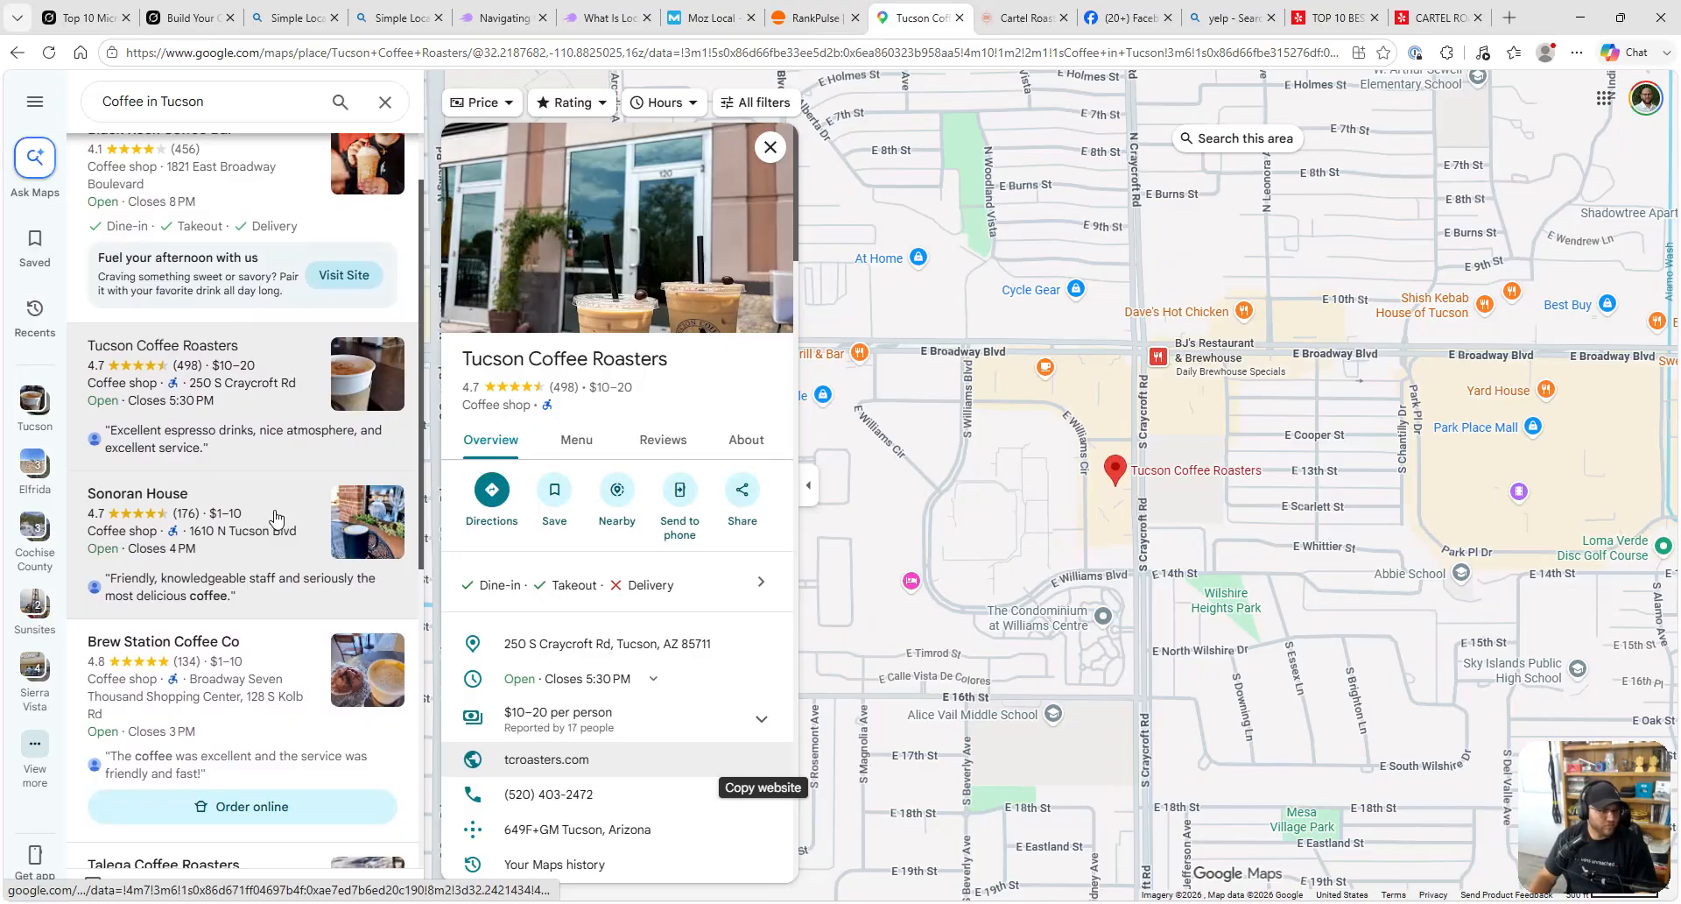
pyautogui.click(279, 516)
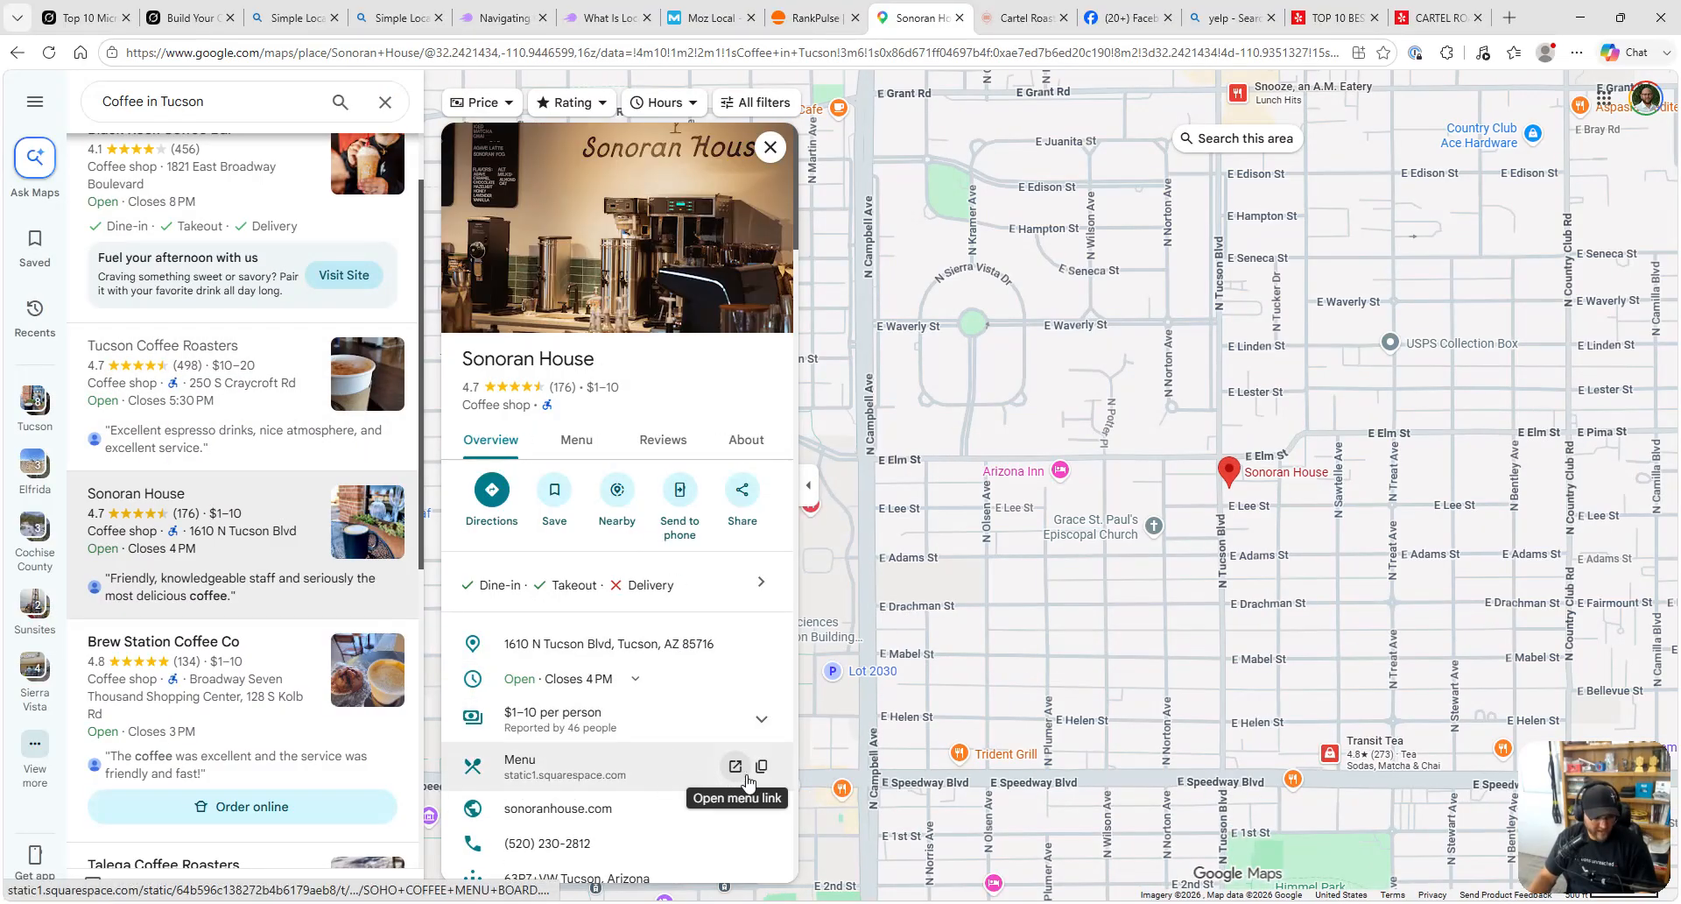
pyautogui.click(762, 770)
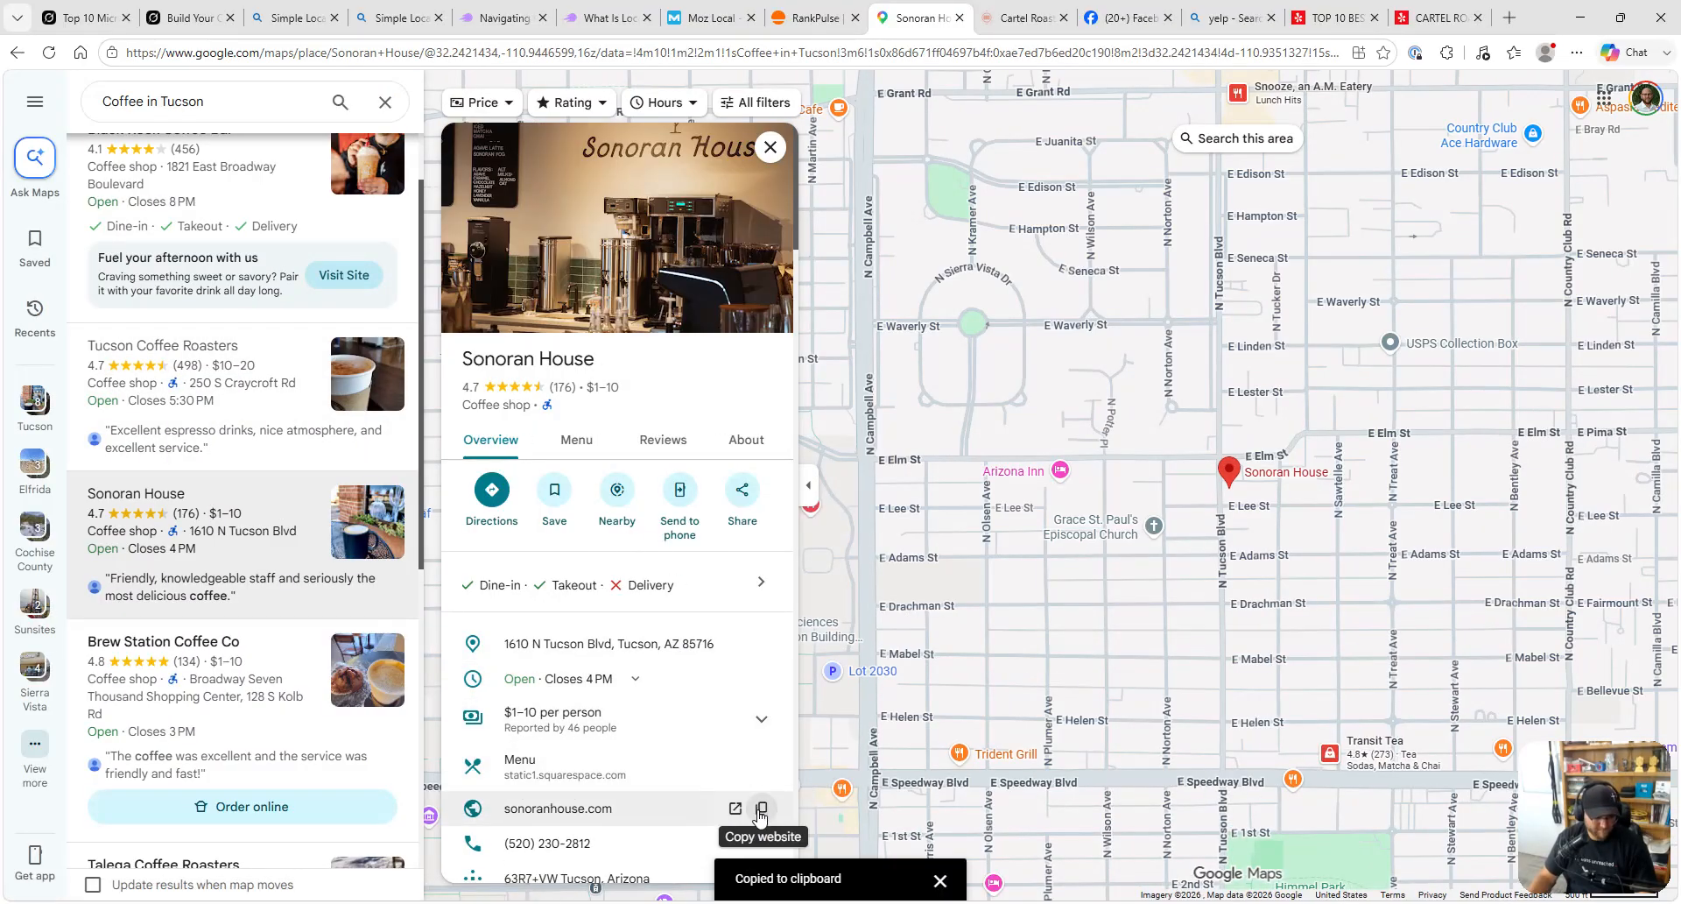
pyautogui.hotkey('ctrl', 'shift', 'Tab')
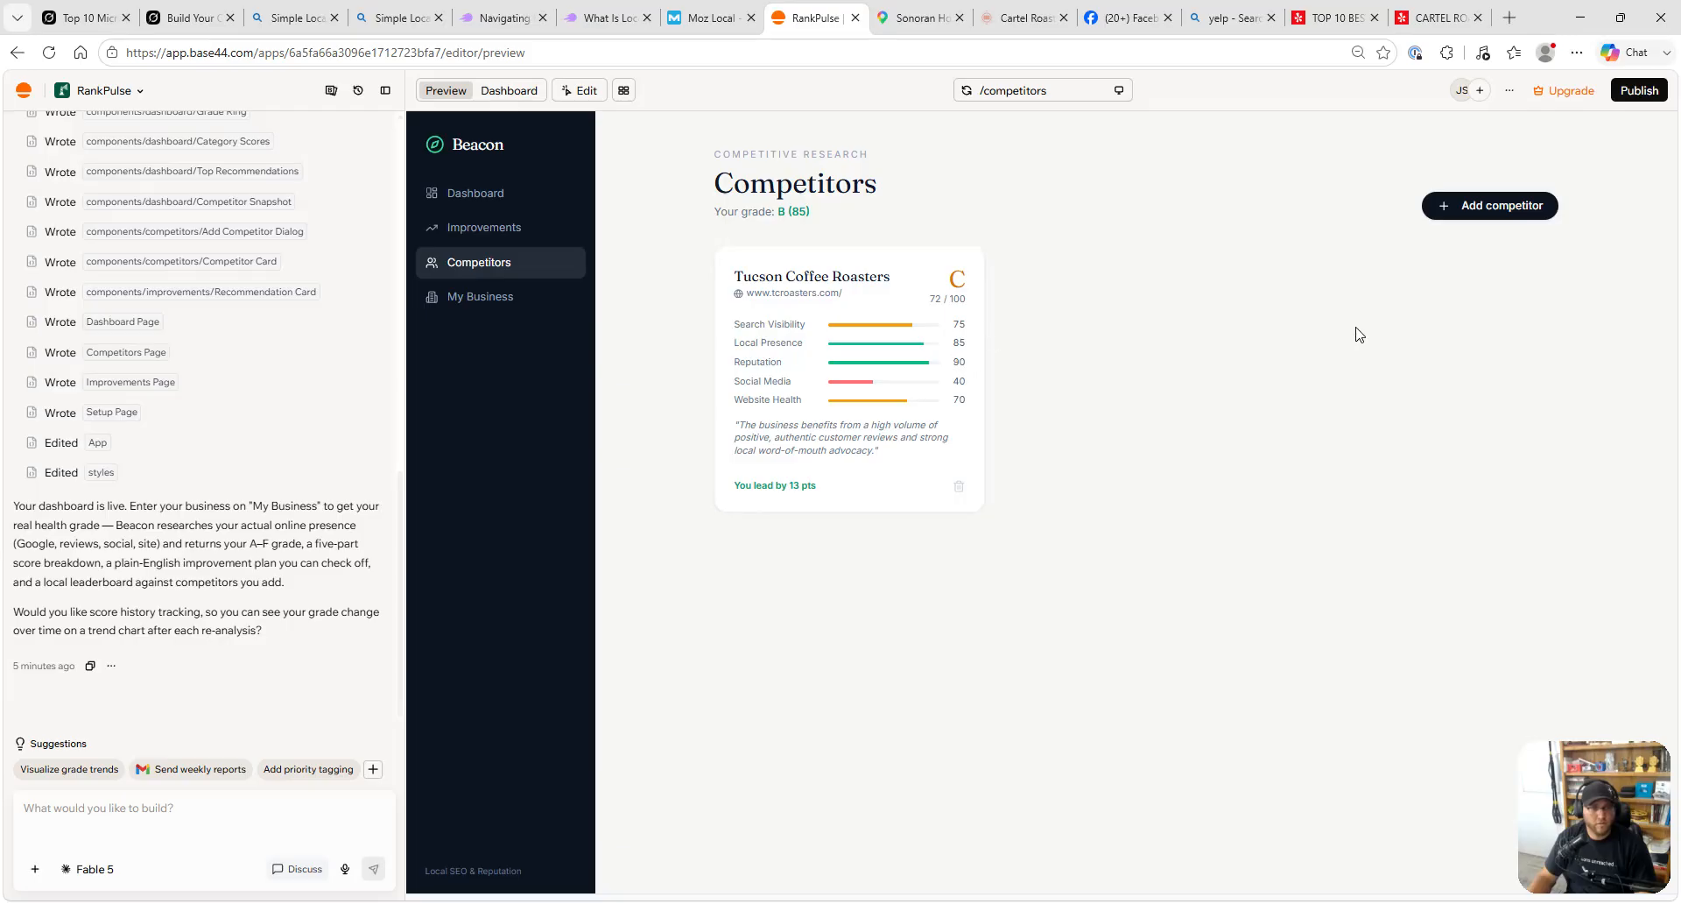
pyautogui.click(1497, 210)
pyautogui.write('Sonoran')
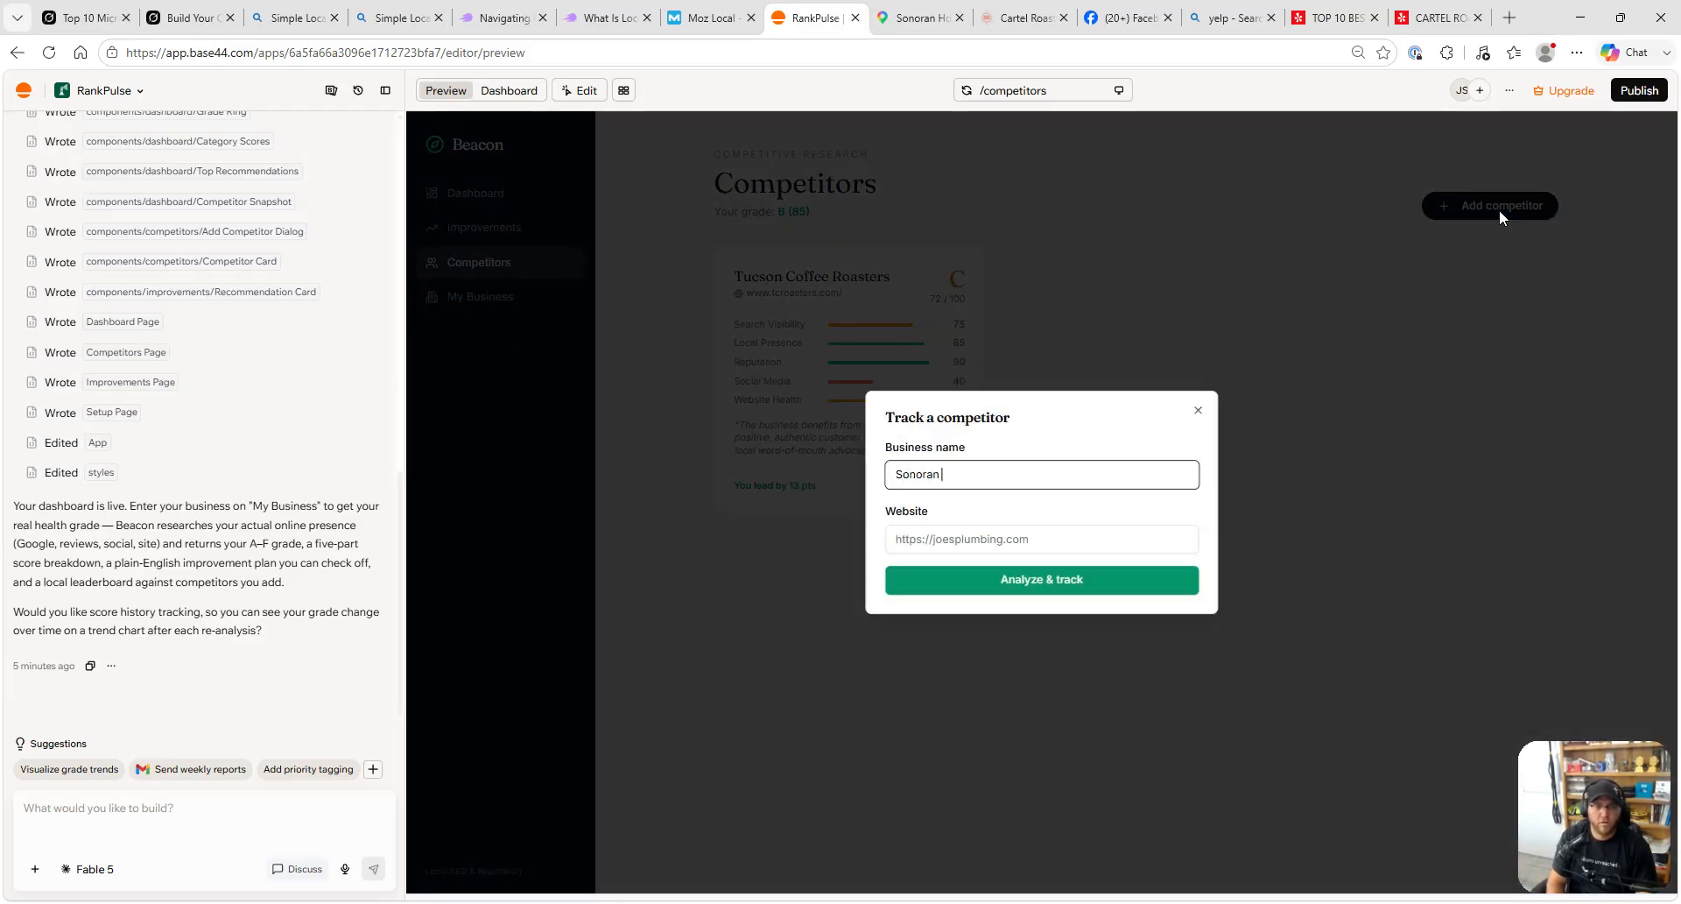
pyautogui.press('Tab')
pyautogui.hotkey('ctrl', 'v')
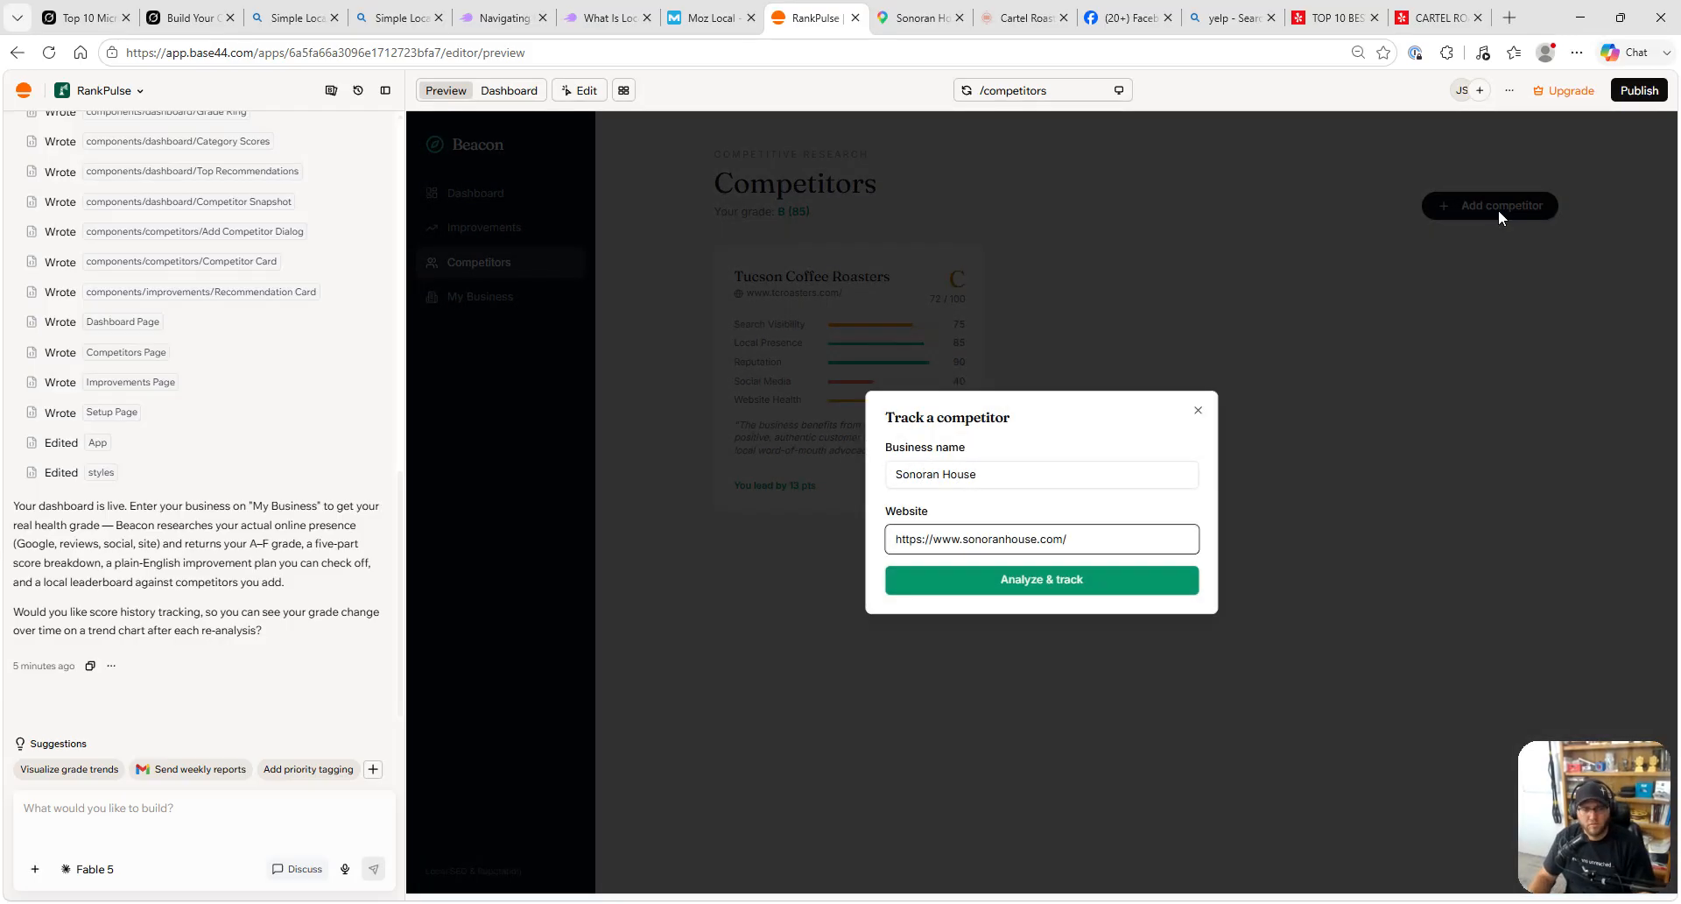
pyautogui.click(1125, 581)
# - Open the Brew Station Coffee Co listing in Google Maps and look through its details for a website
pyautogui.hotkey('ctrl', 'Tab')
pyautogui.scroll(-4, 315, 510)
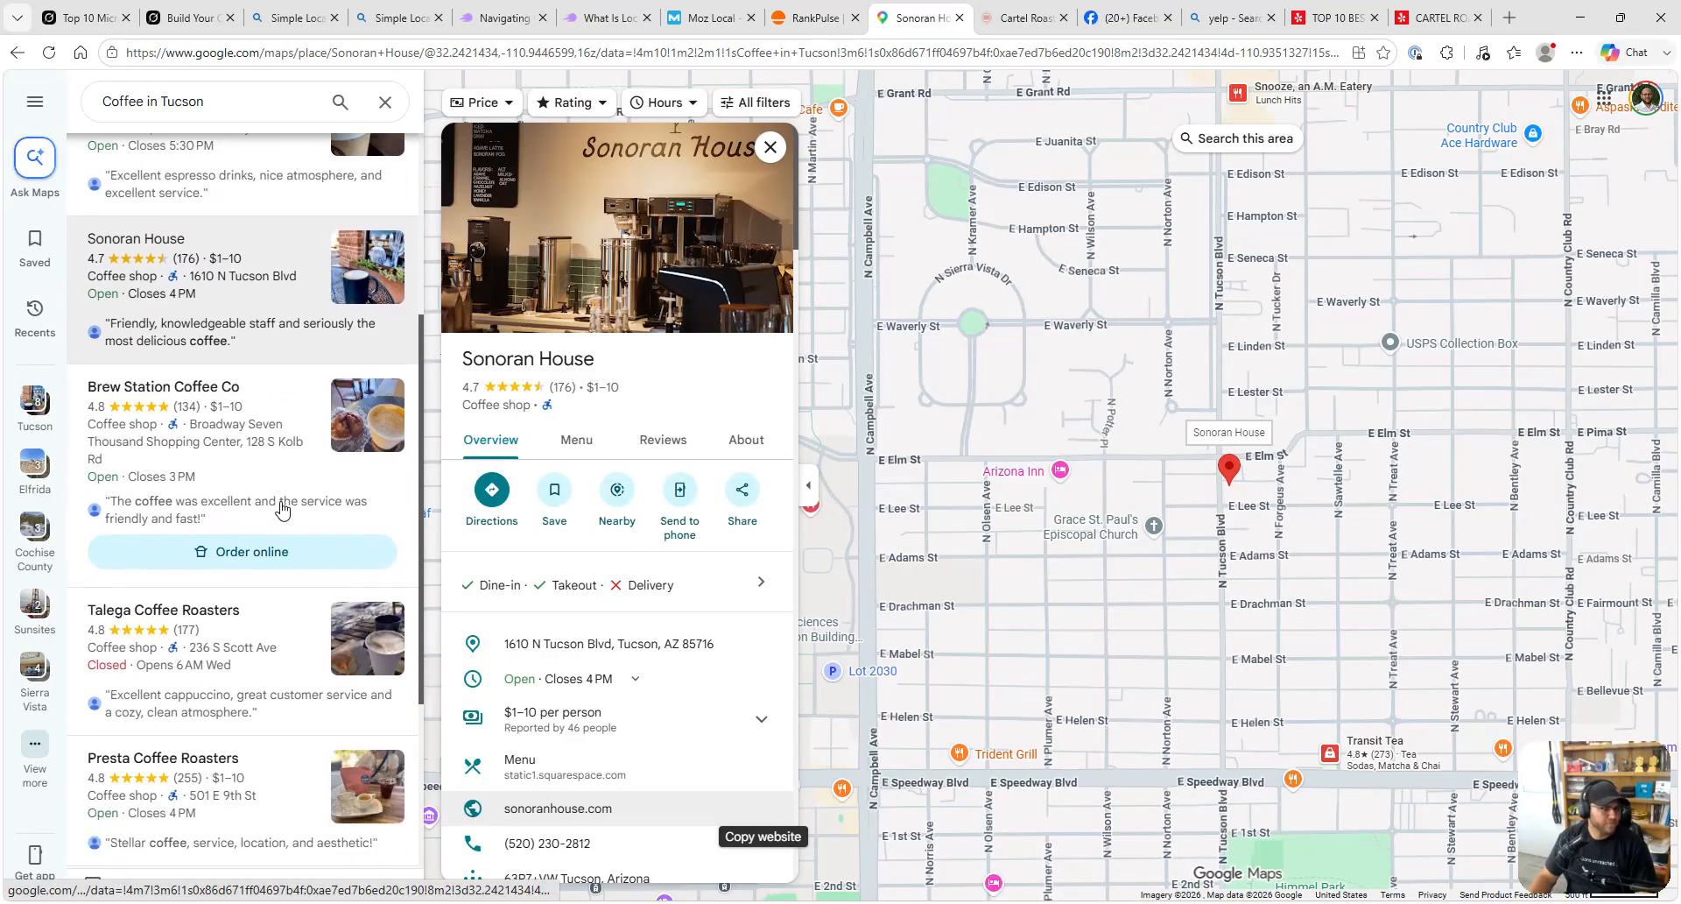
pyautogui.click(284, 340)
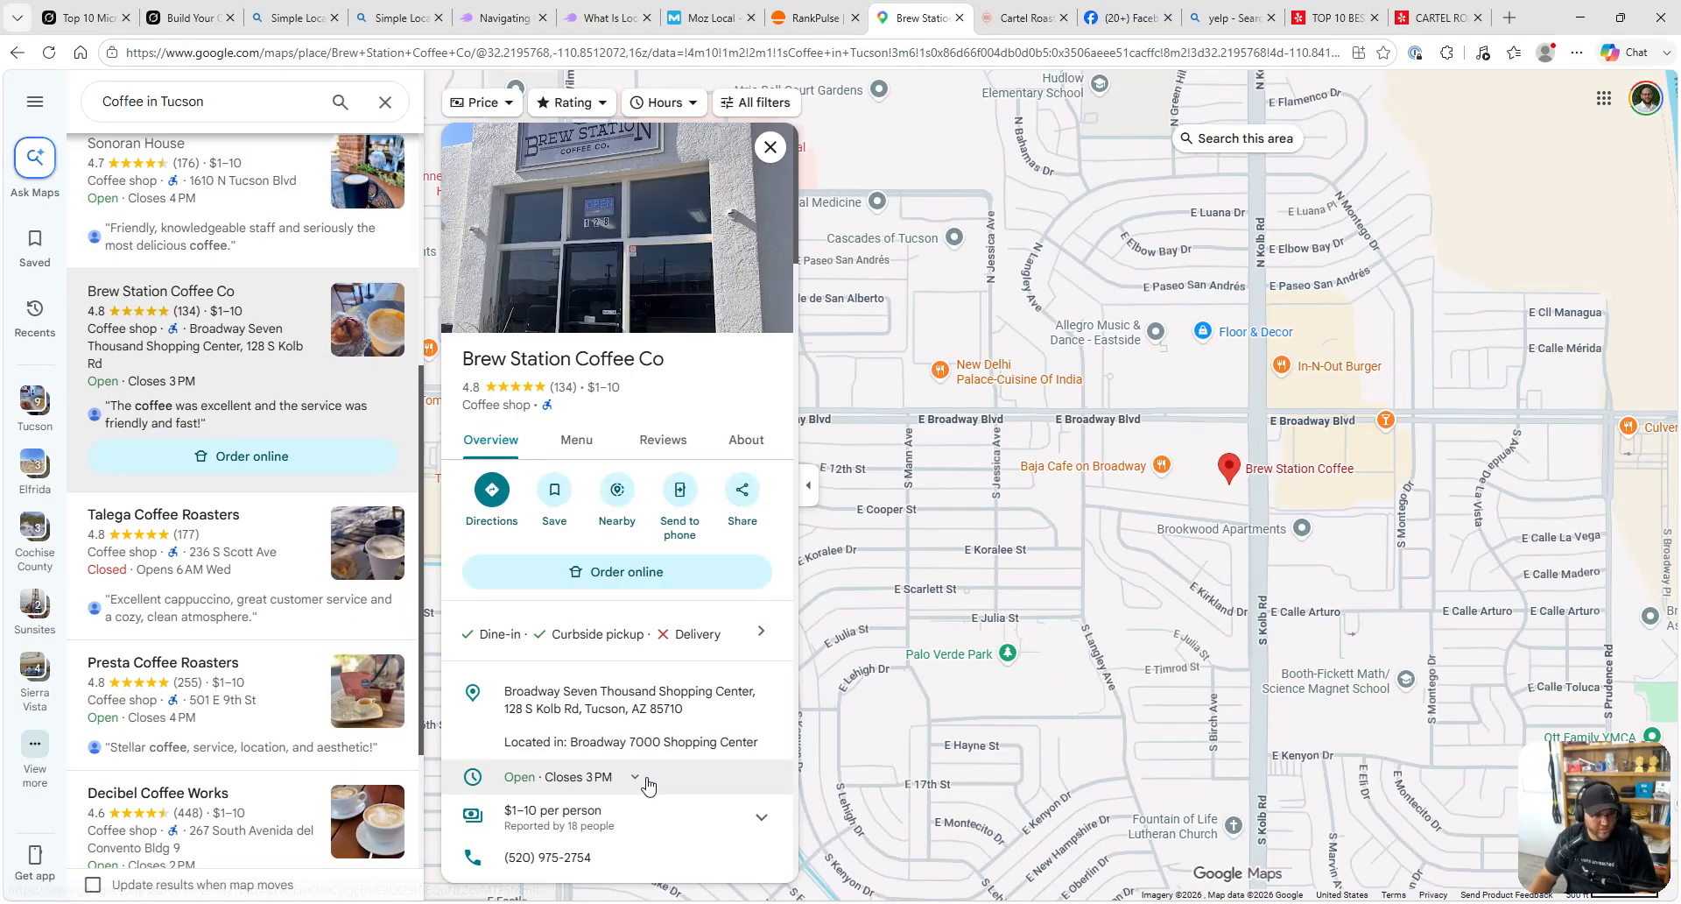
pyautogui.scroll(-2, 569, 630)
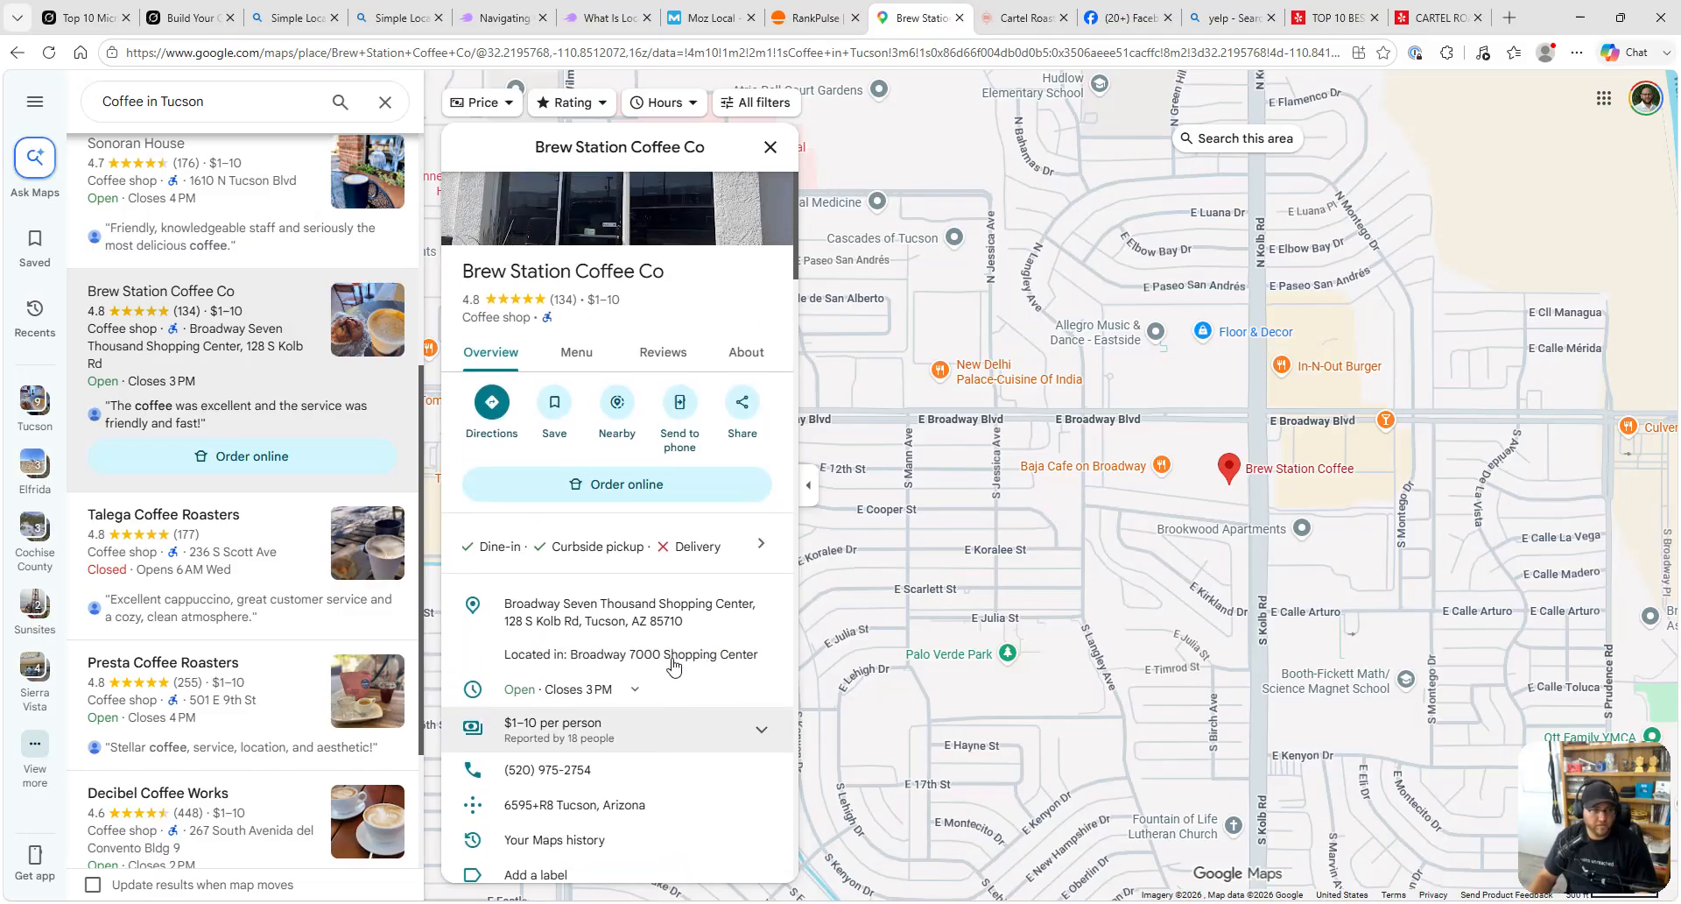
pyautogui.scroll(2, 674, 668)
pyautogui.scroll(-2, 674, 667)
pyautogui.scroll(-2, 674, 667)
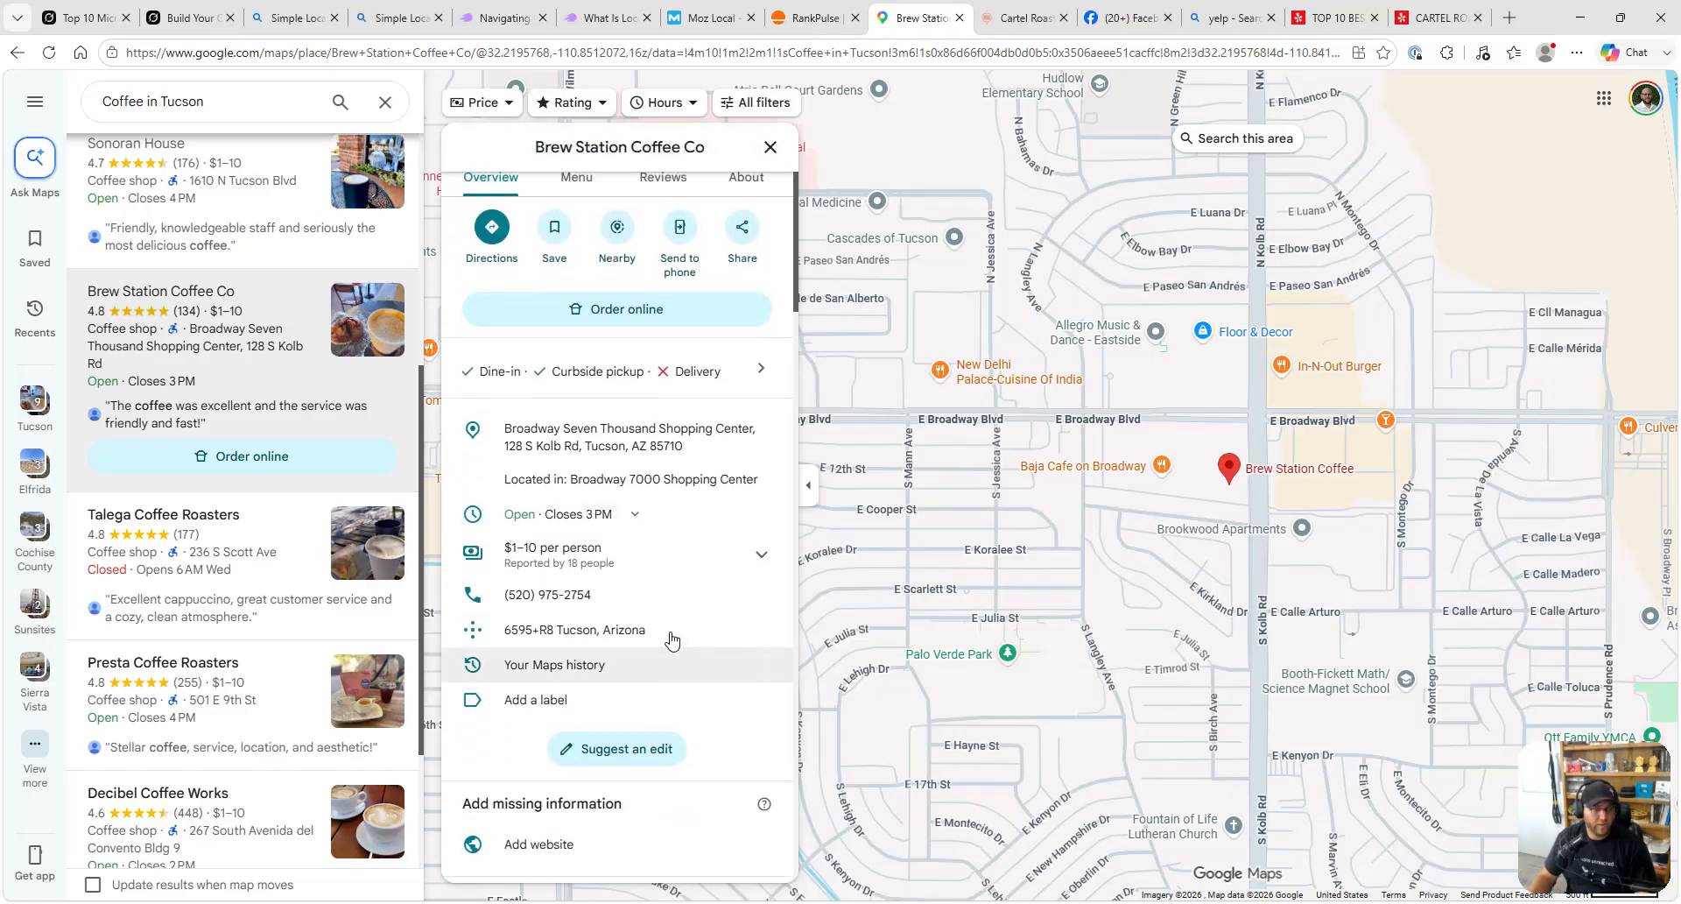
pyautogui.scroll(-1, 192, 454)
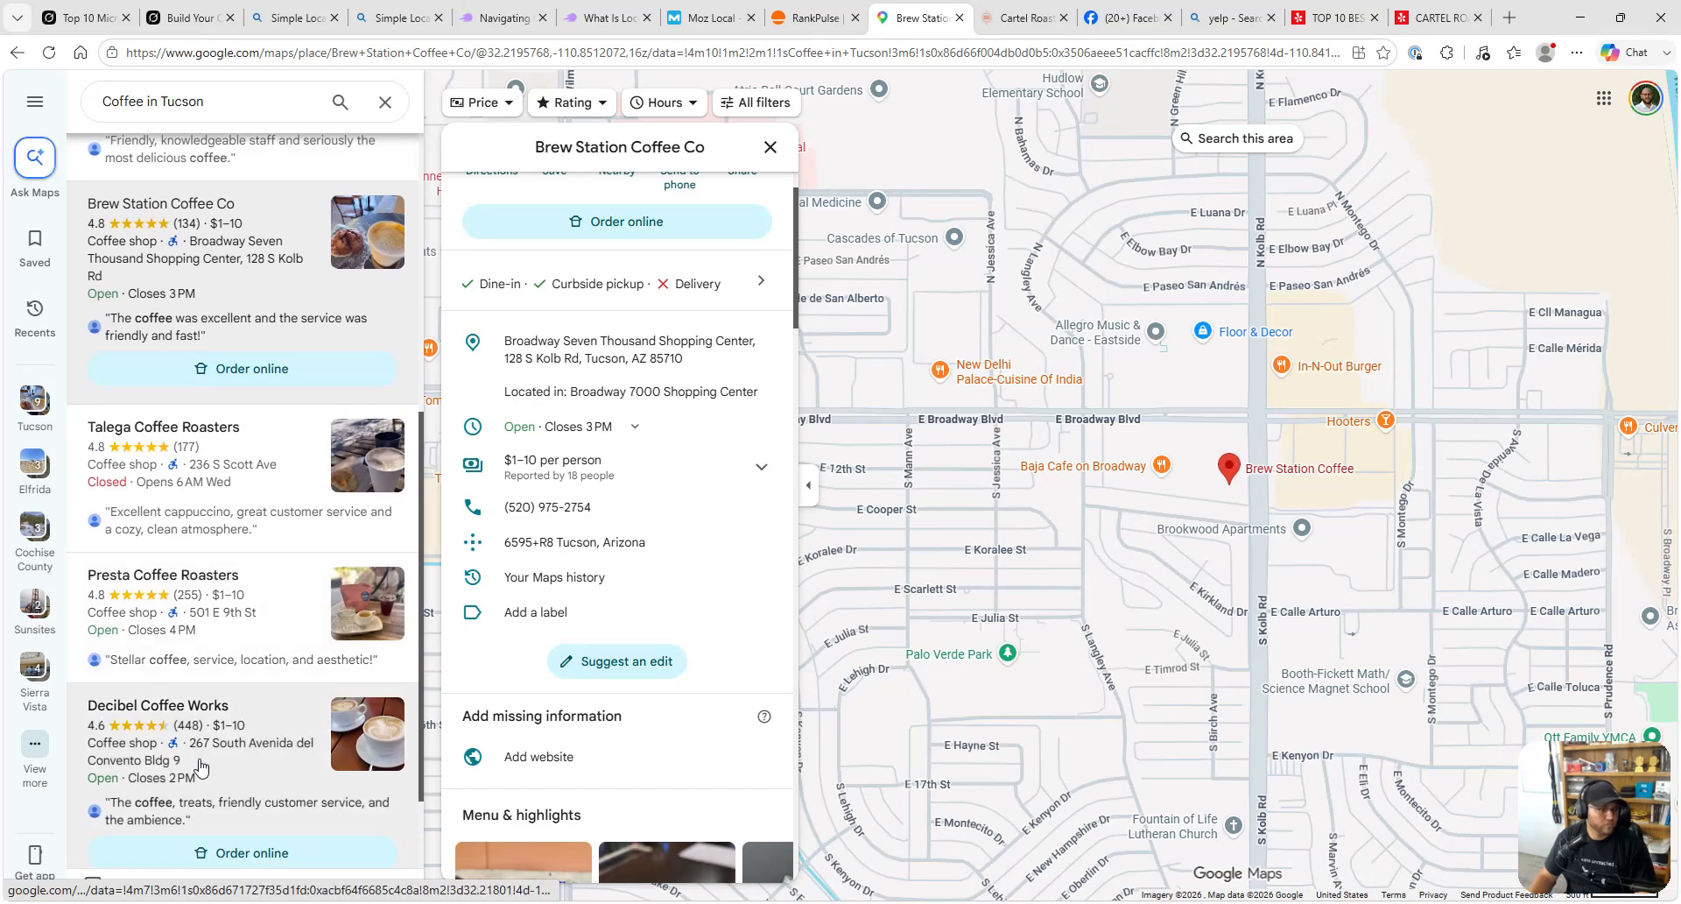
# - Open the Presta Coffee Roasters listing in Google Maps and copy its website address
pyautogui.click(263, 621)
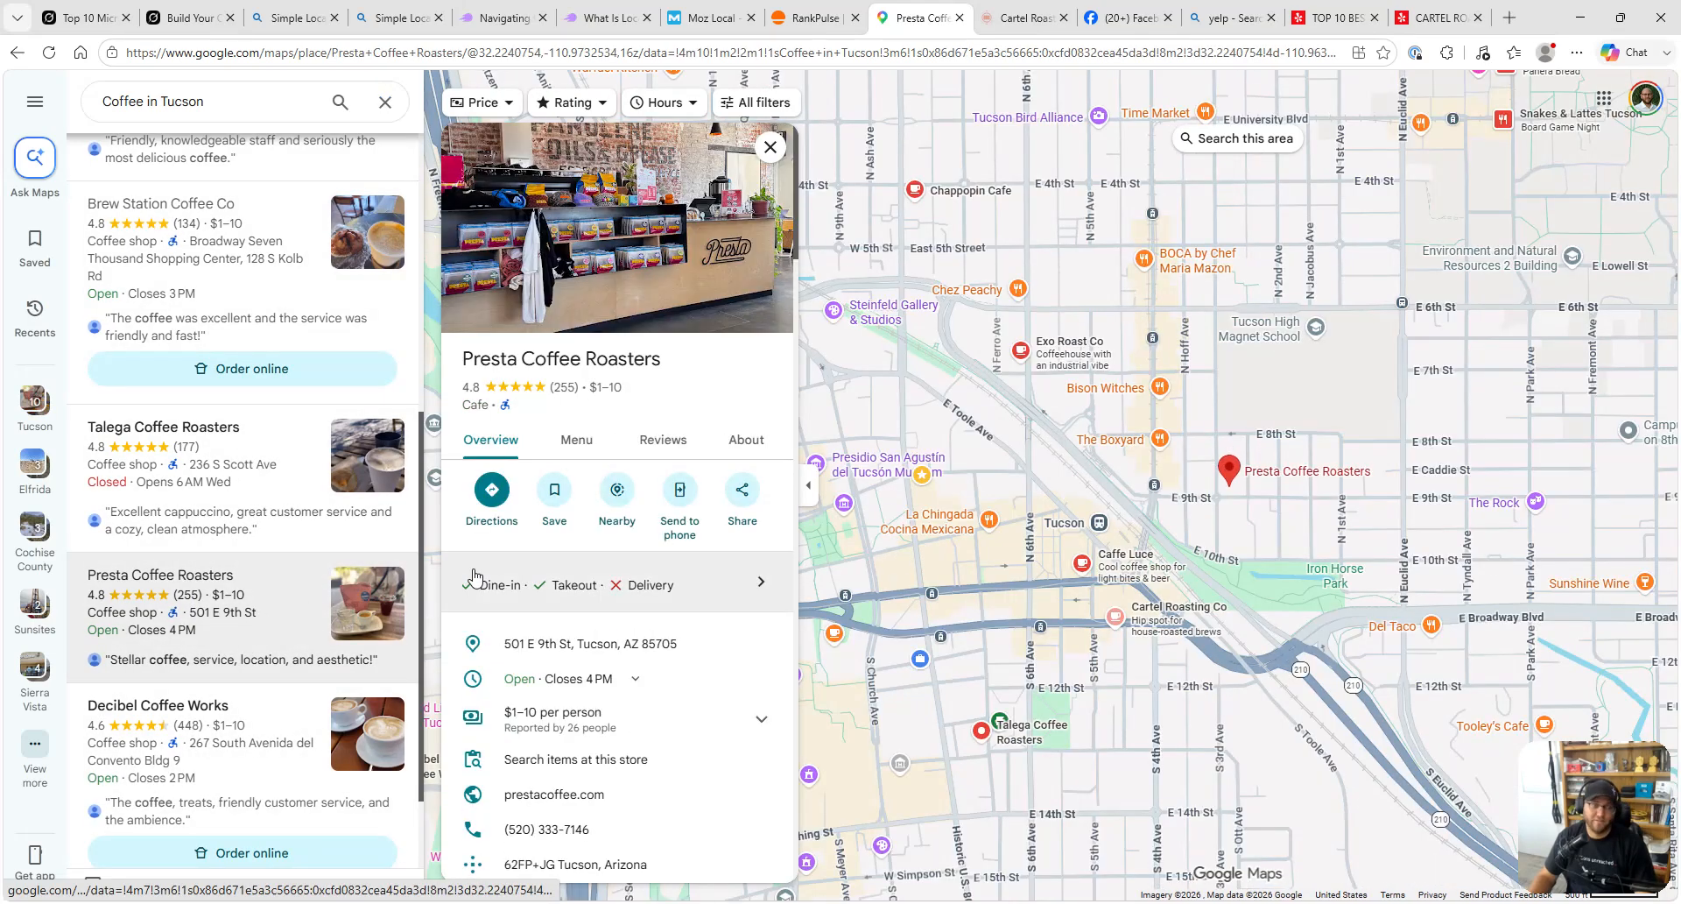
pyautogui.scroll(-1, 686, 715)
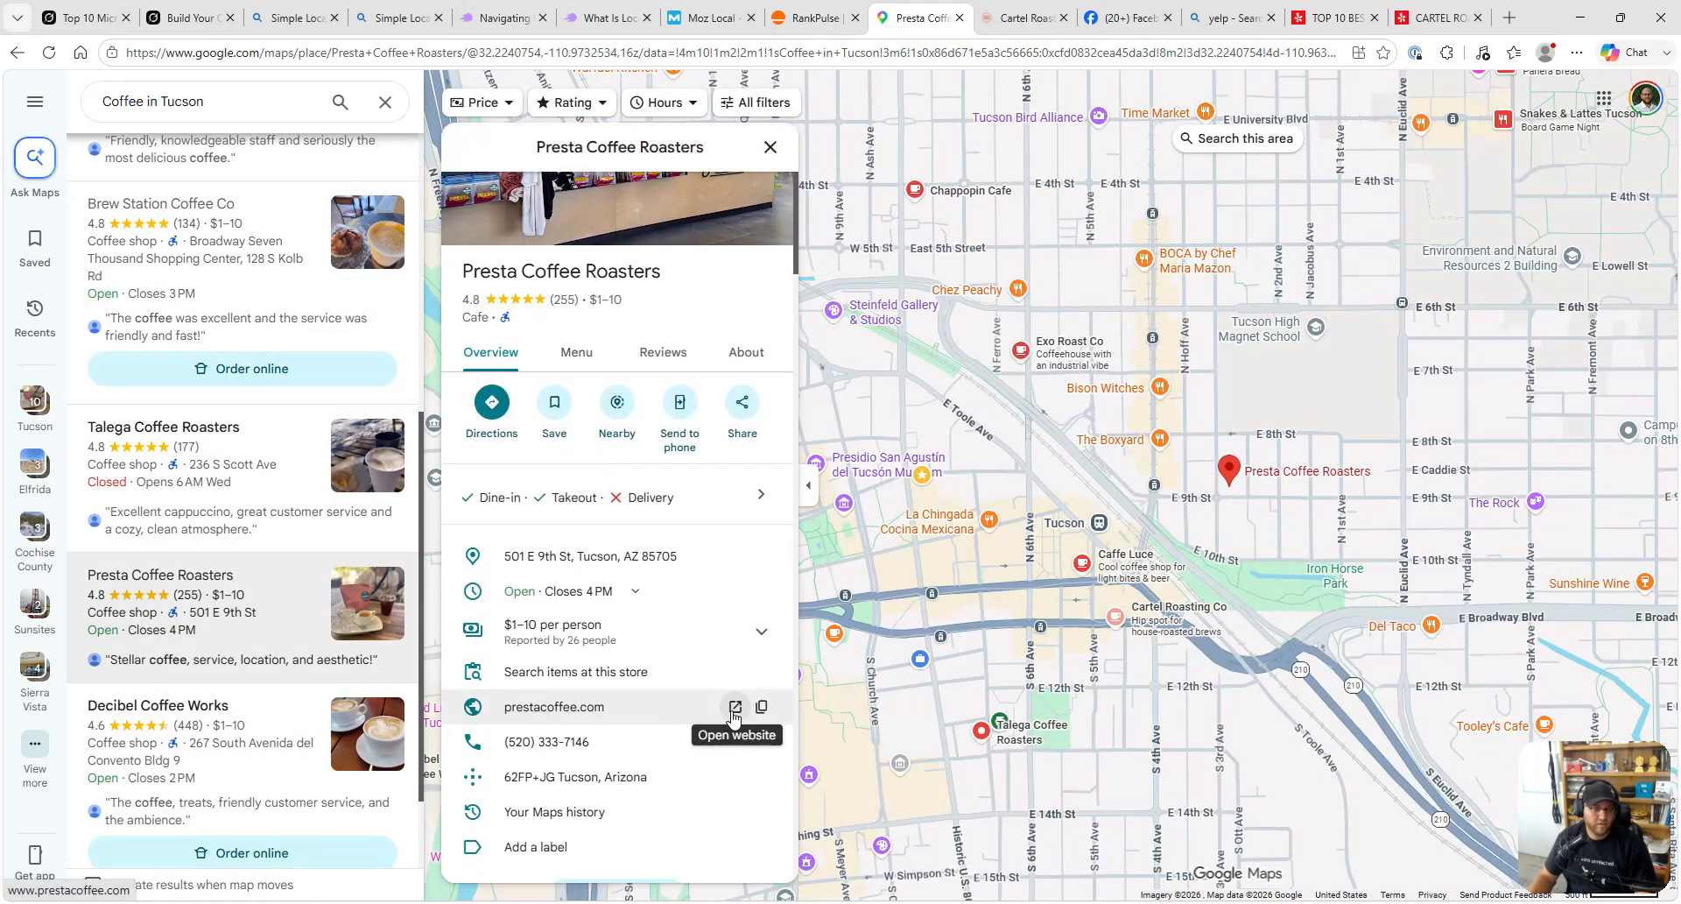
pyautogui.click(761, 706)
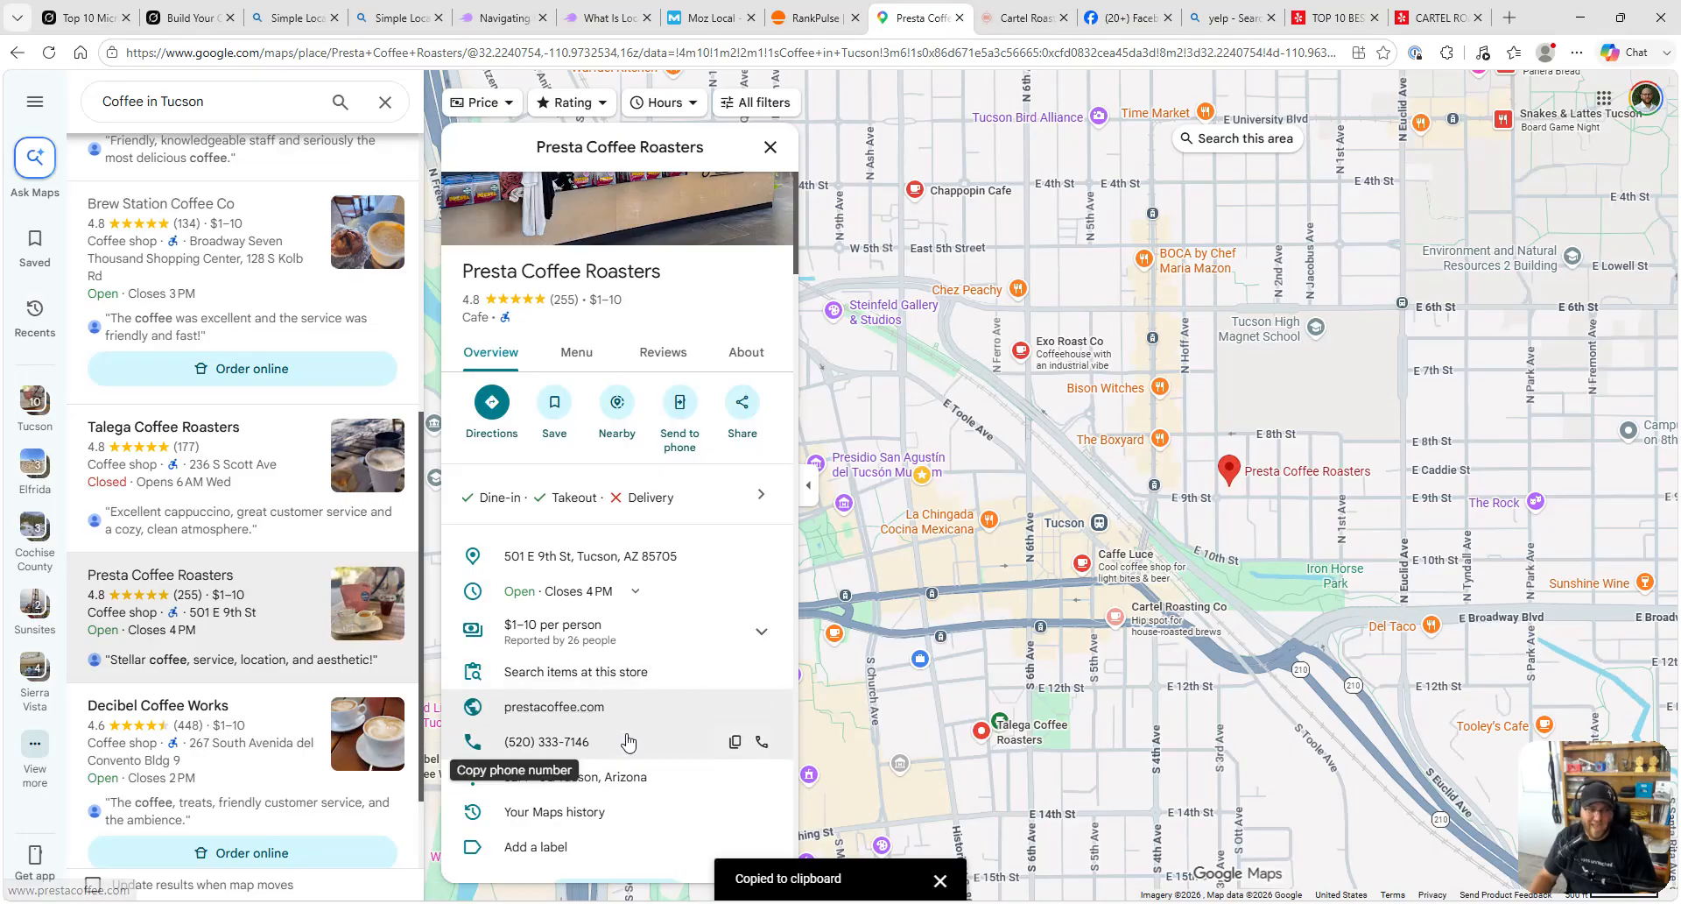
pyautogui.hotkey('ctrl', 'shift', 'Tab')
pyautogui.click(1532, 200)
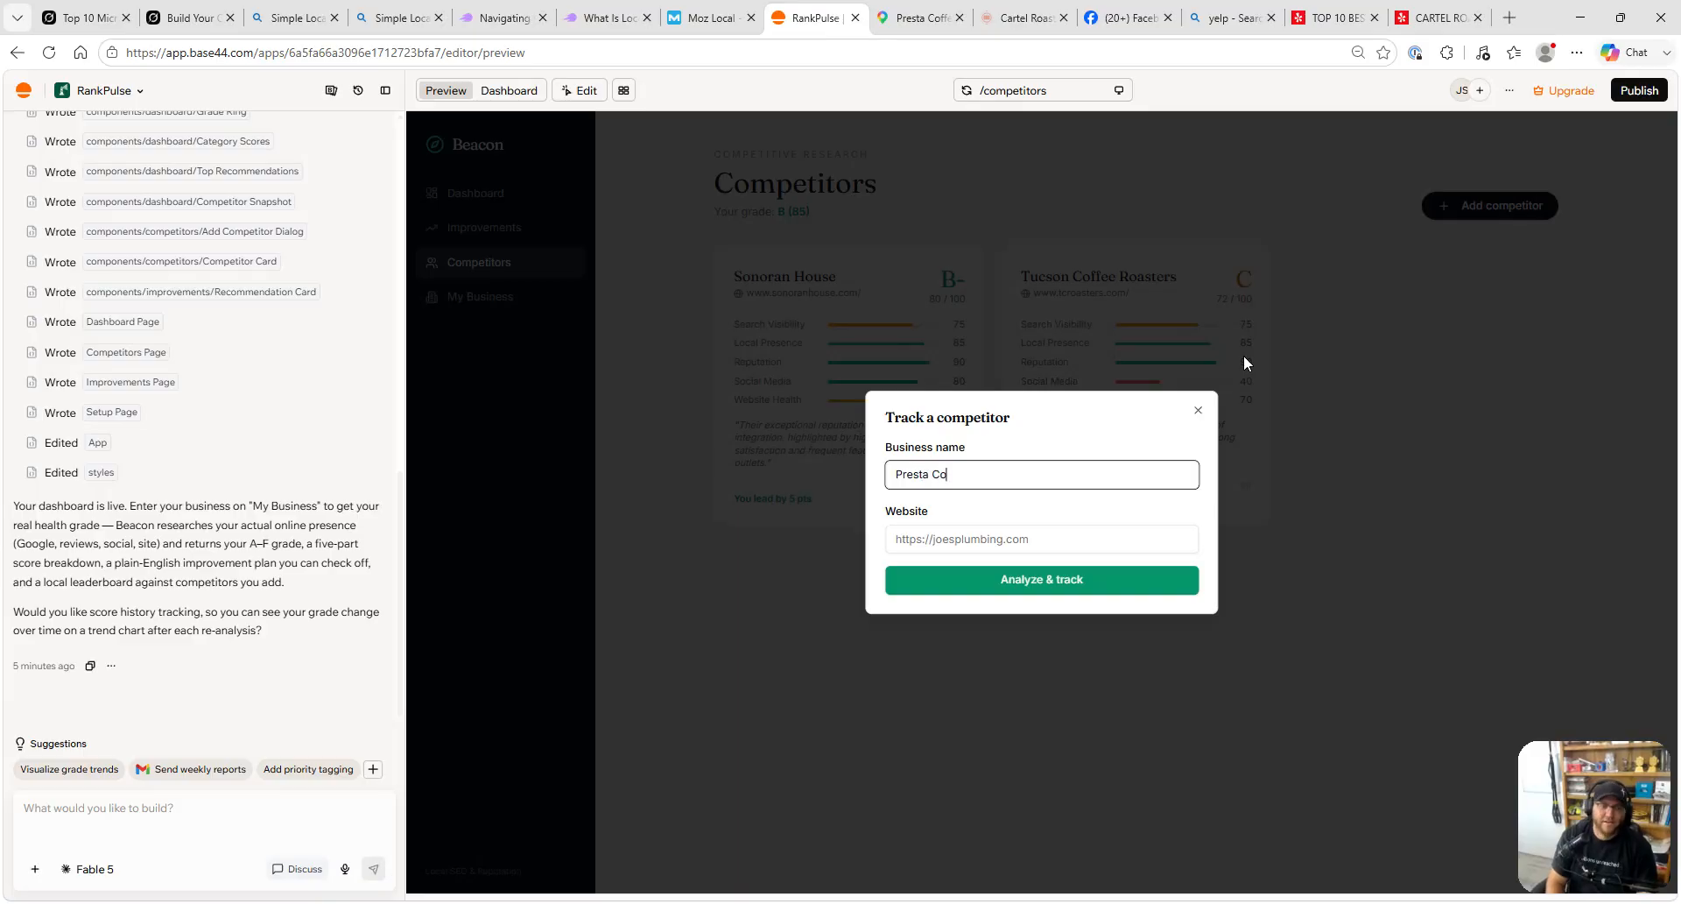
pyautogui.write('Presta Coffee Roasters')
pyautogui.press('Tab')
pyautogui.hotkey('ctrl', 'v')
pyautogui.click(1116, 585)
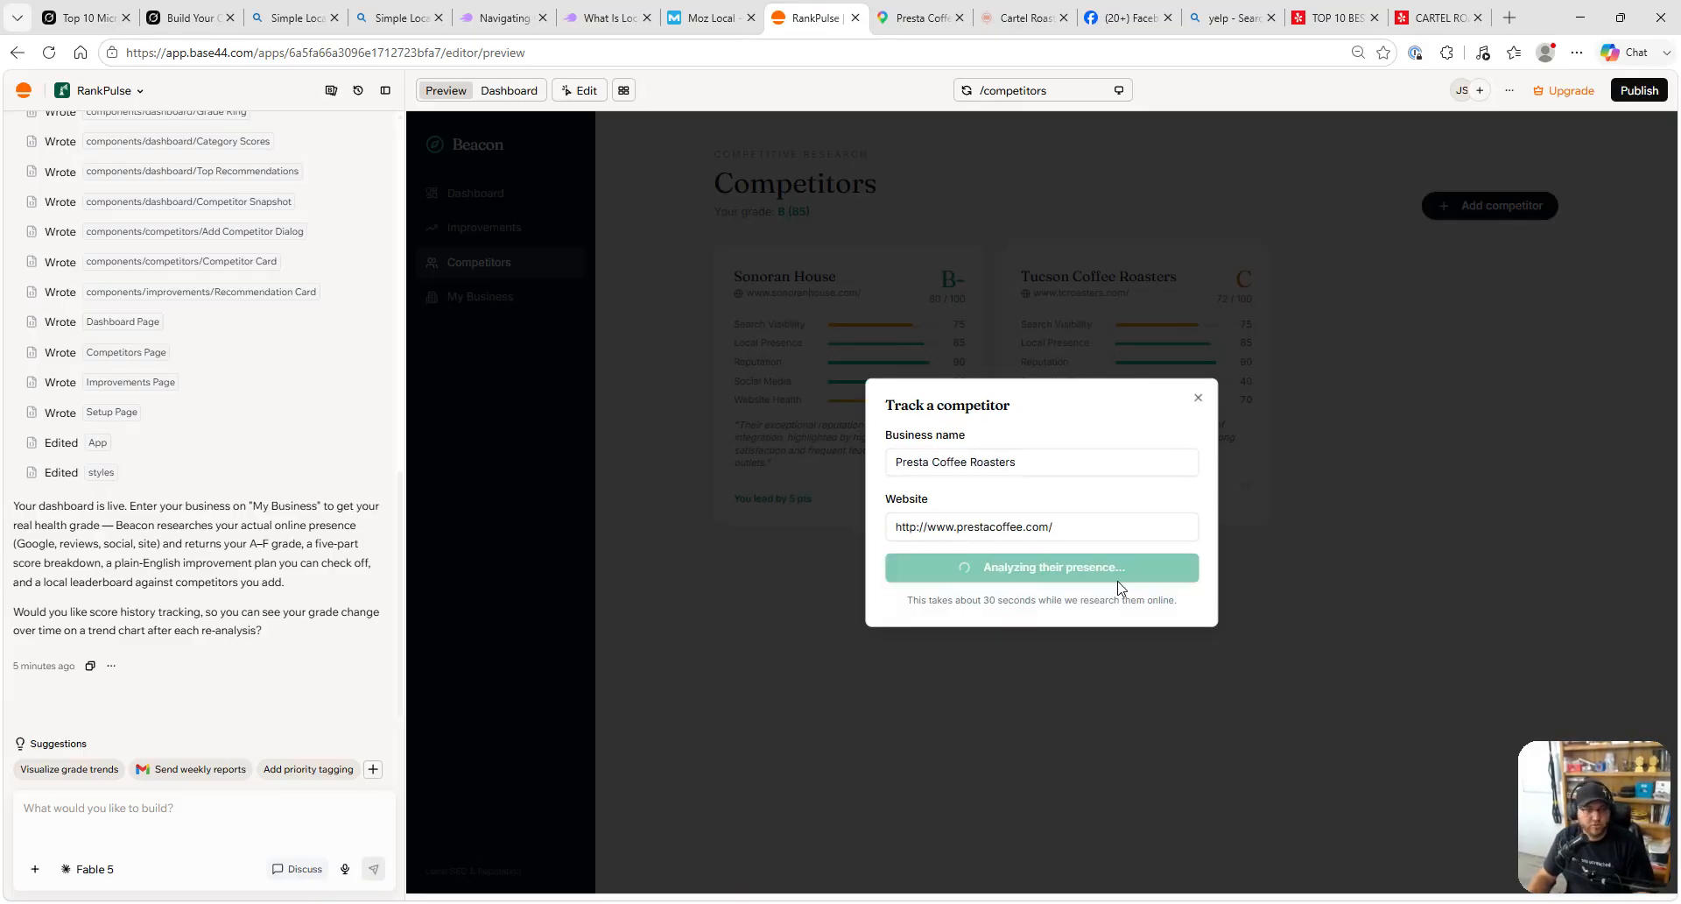
# - Copy the website address of the Decibel Coffee Works location on E Broadway Blvd from Google Maps
pyautogui.hotkey('ctrl', 'Tab')
pyautogui.scroll(-5, 349, 513)
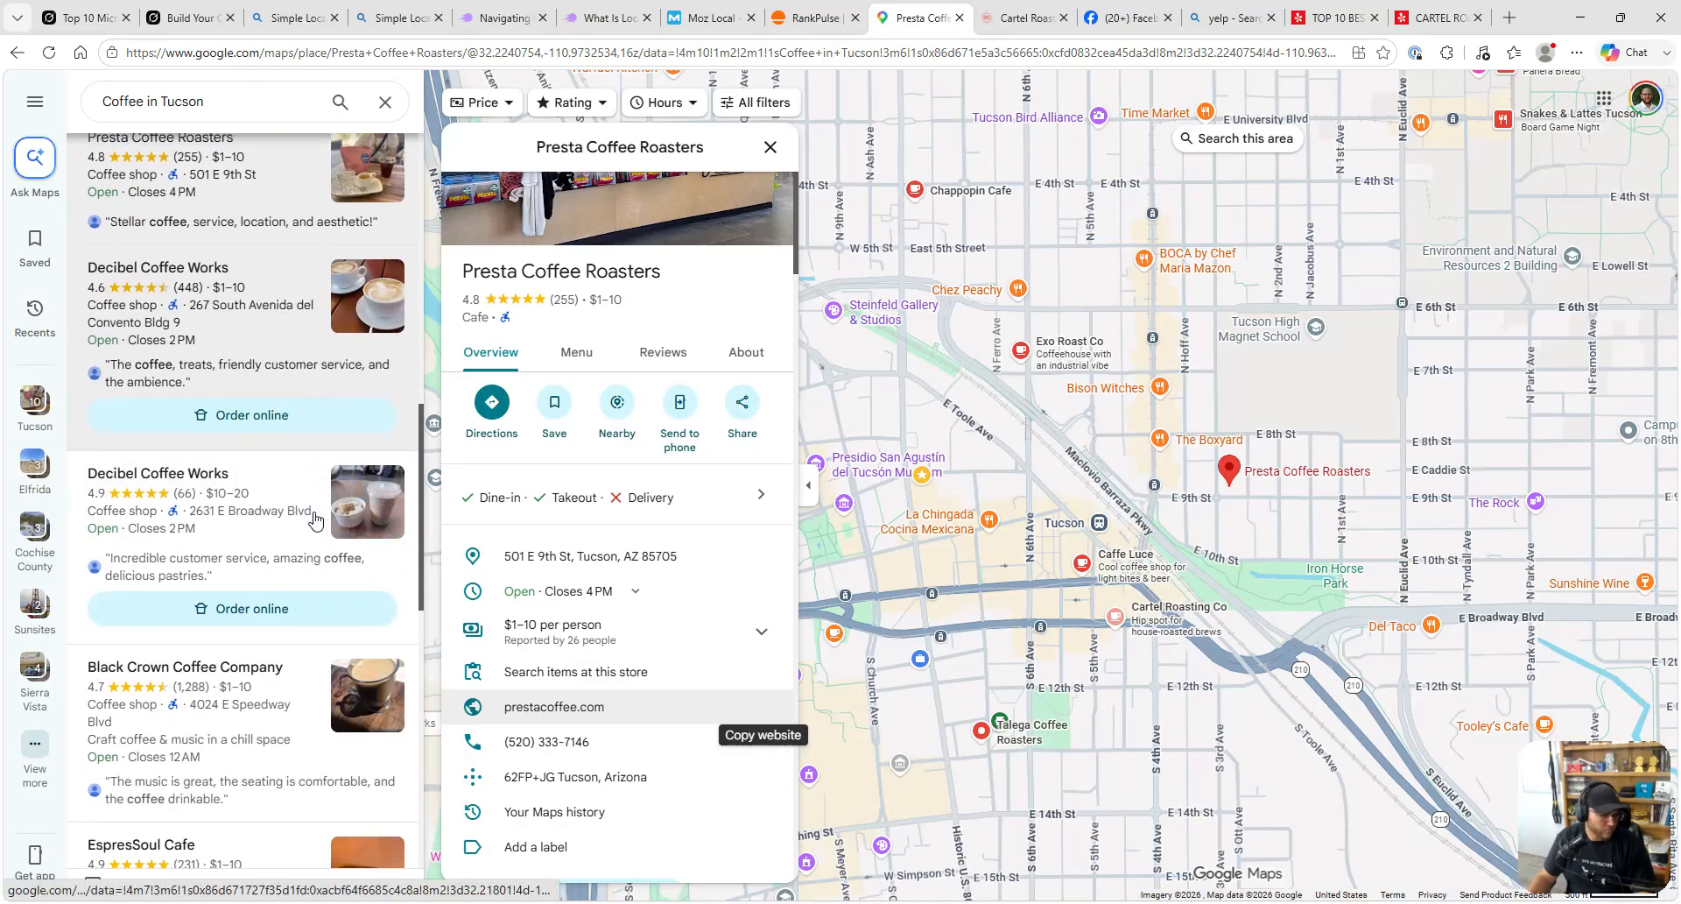
pyautogui.click(249, 547)
pyautogui.click(761, 633)
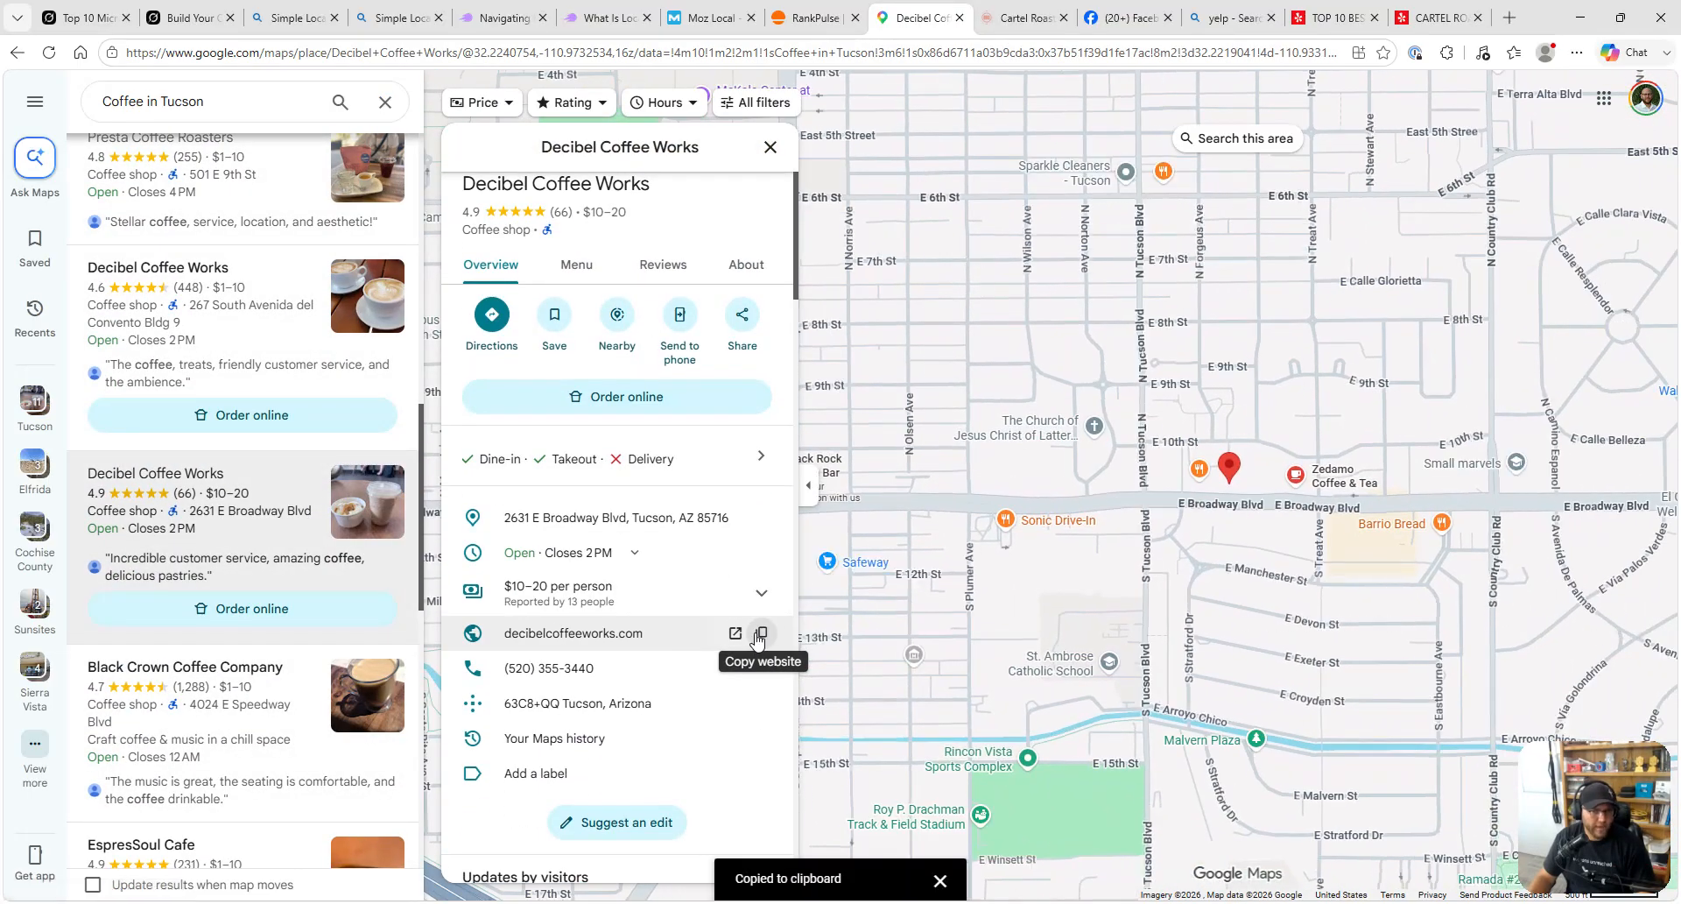
pyautogui.hotkey('ctrl', 'shift', 'Tab')
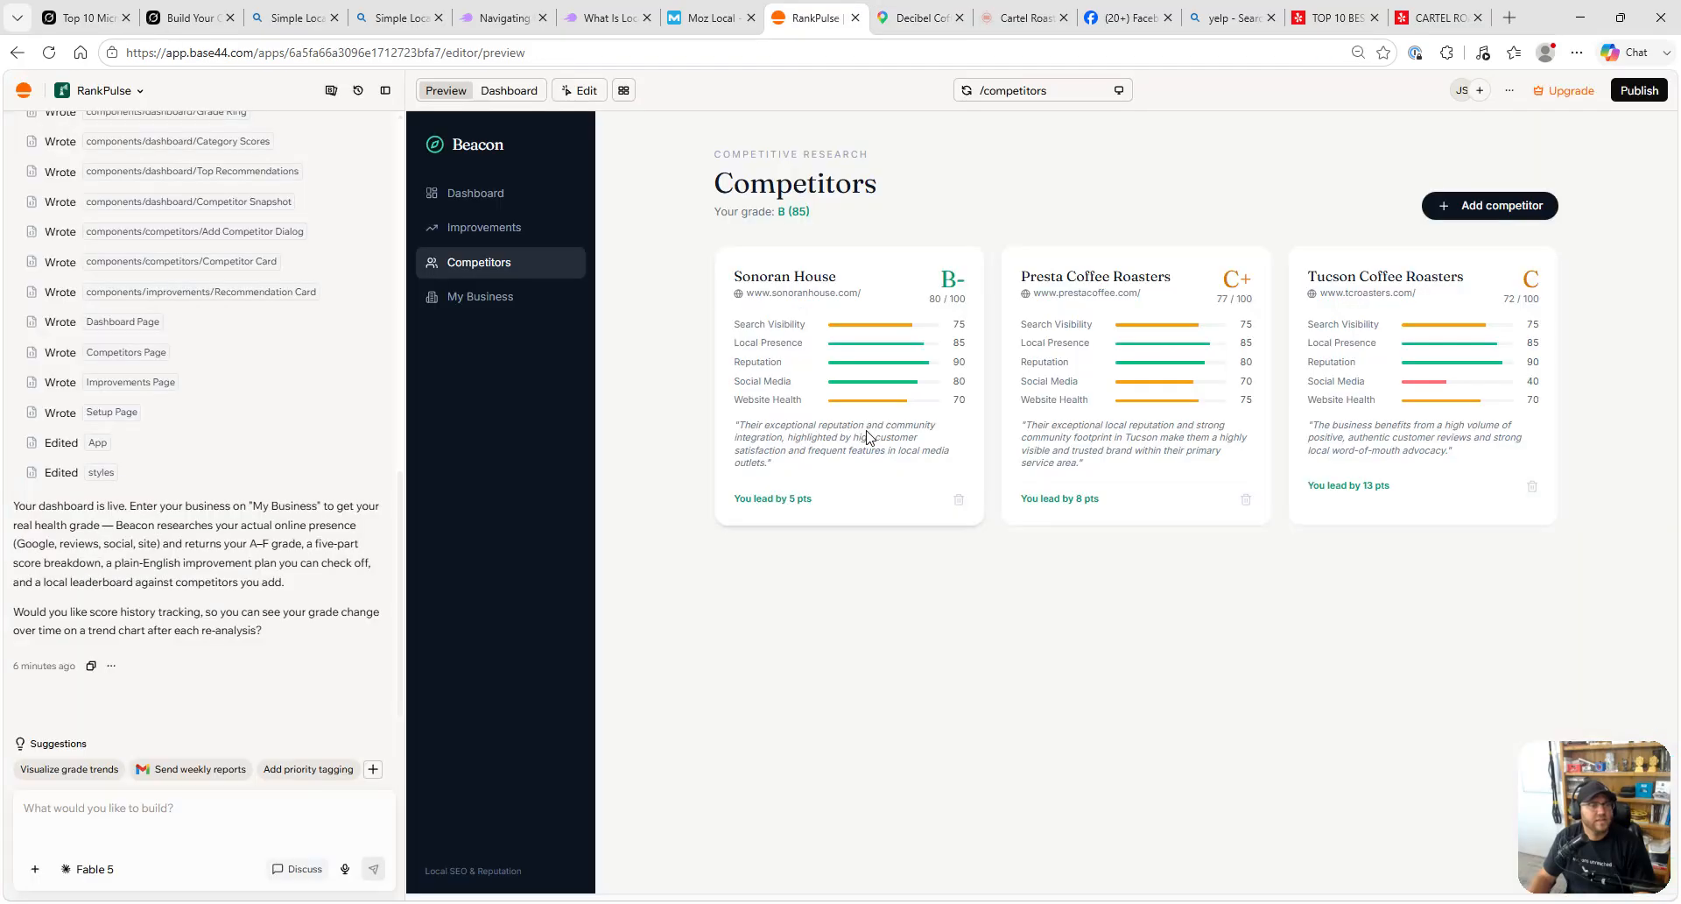
pyautogui.click(1526, 213)
pyautogui.write('Decibel Coffee Wor')
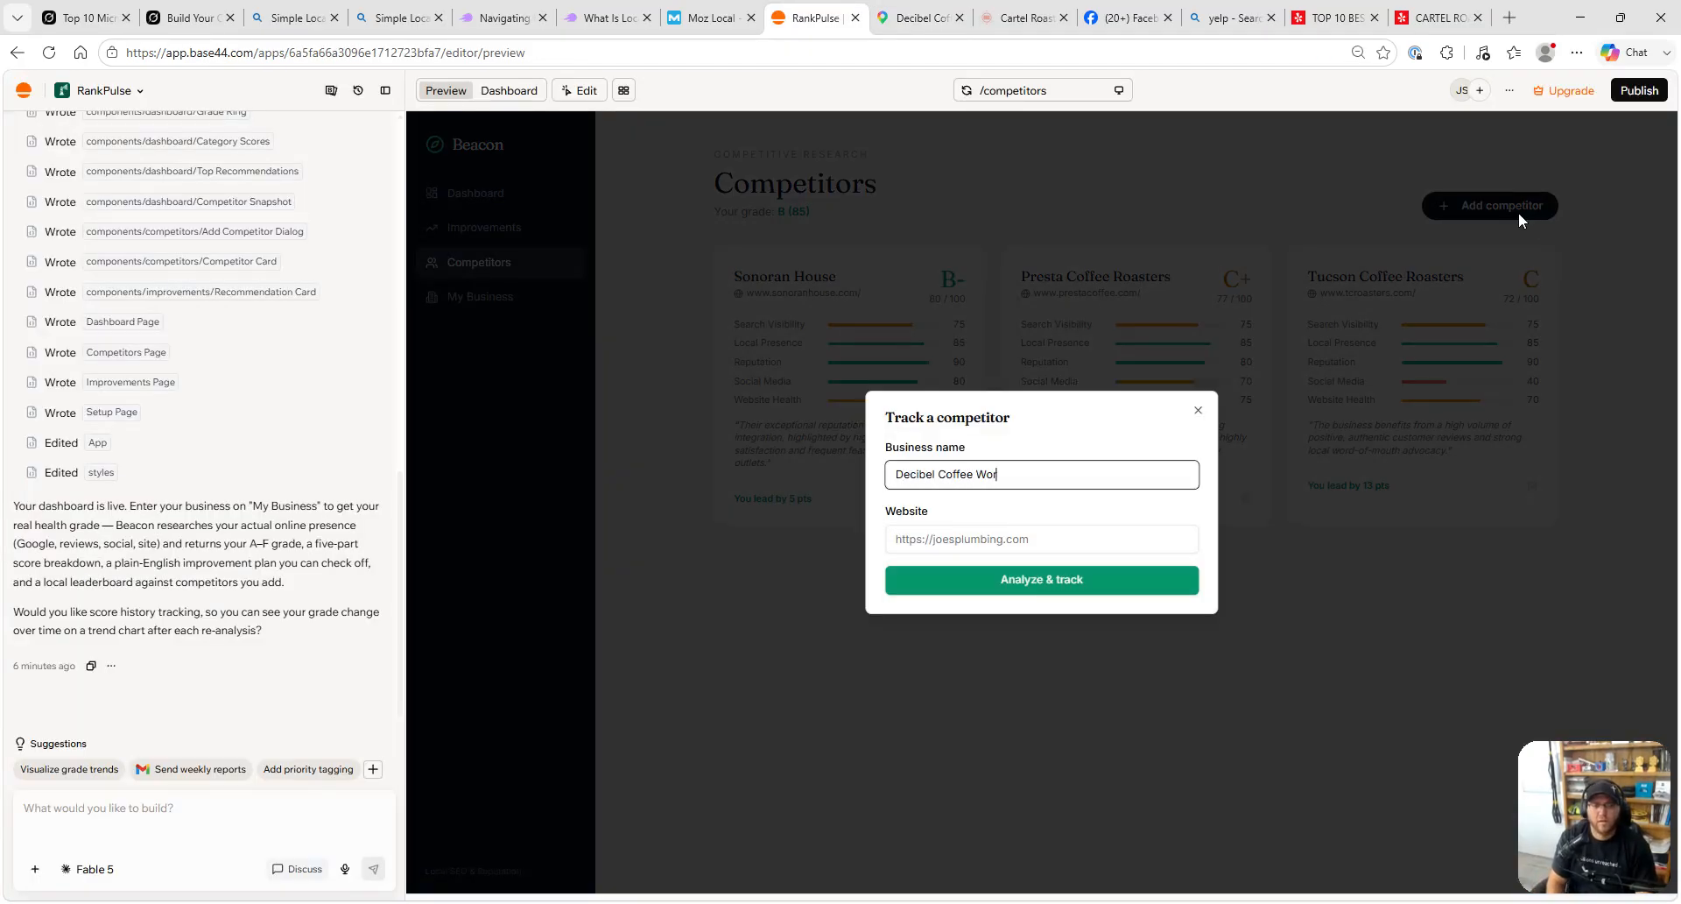
pyautogui.write('ks')
pyautogui.press('Tab')
pyautogui.hotkey('ctrl', 'v')
pyautogui.hotkey('ctrl', 'f')
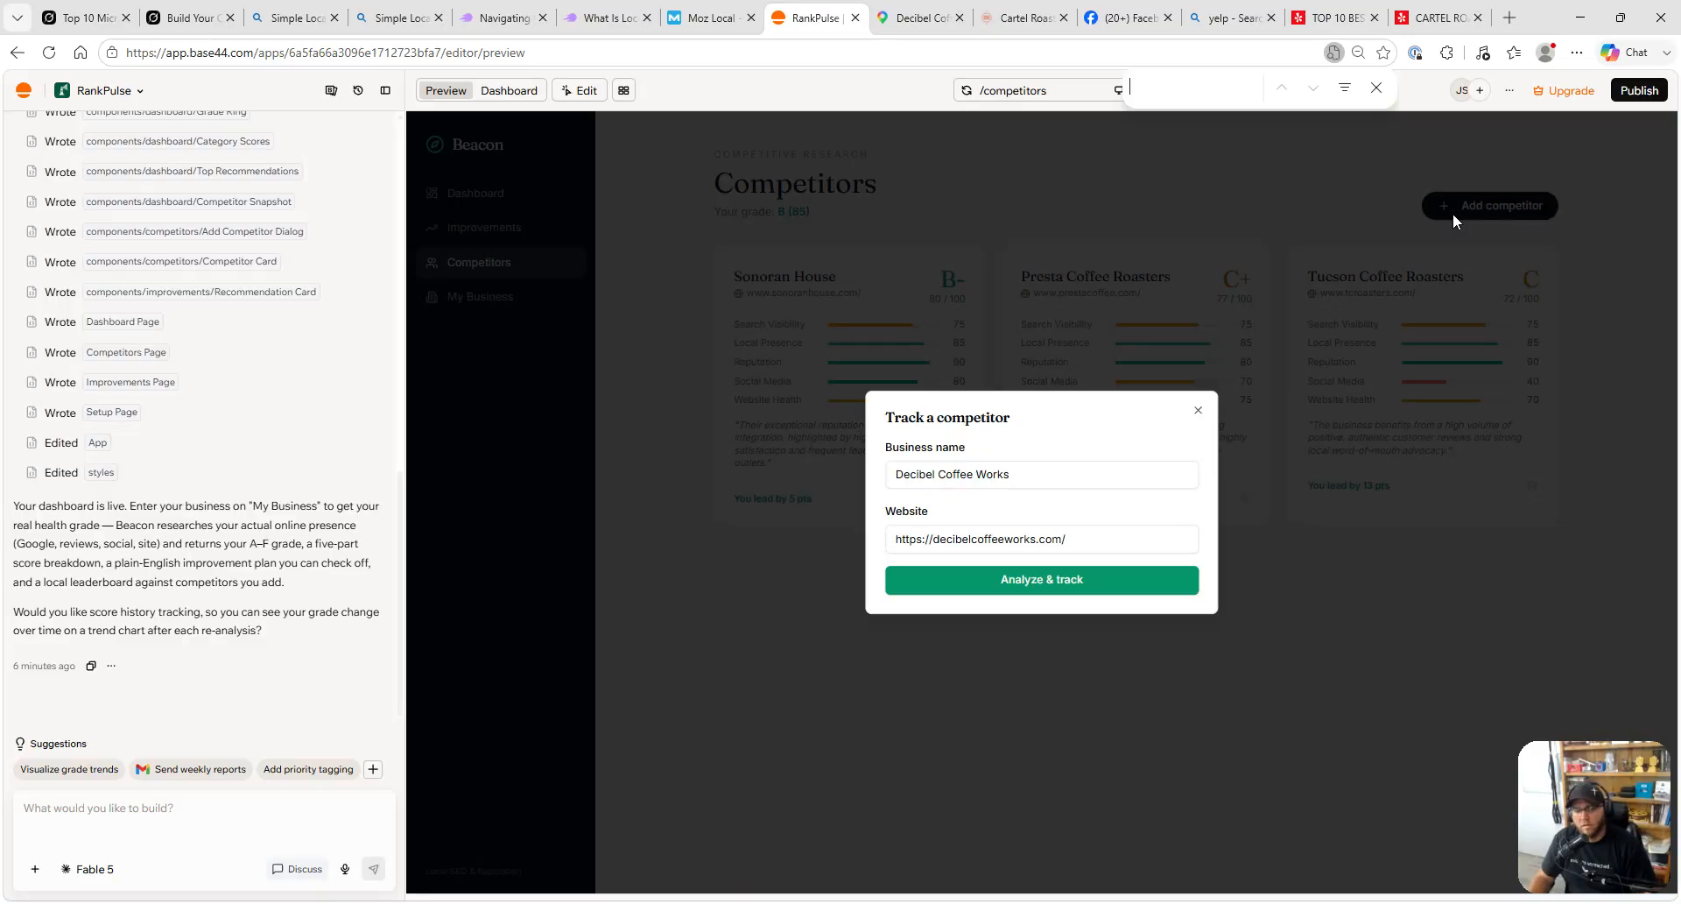
pyautogui.click(1101, 579)
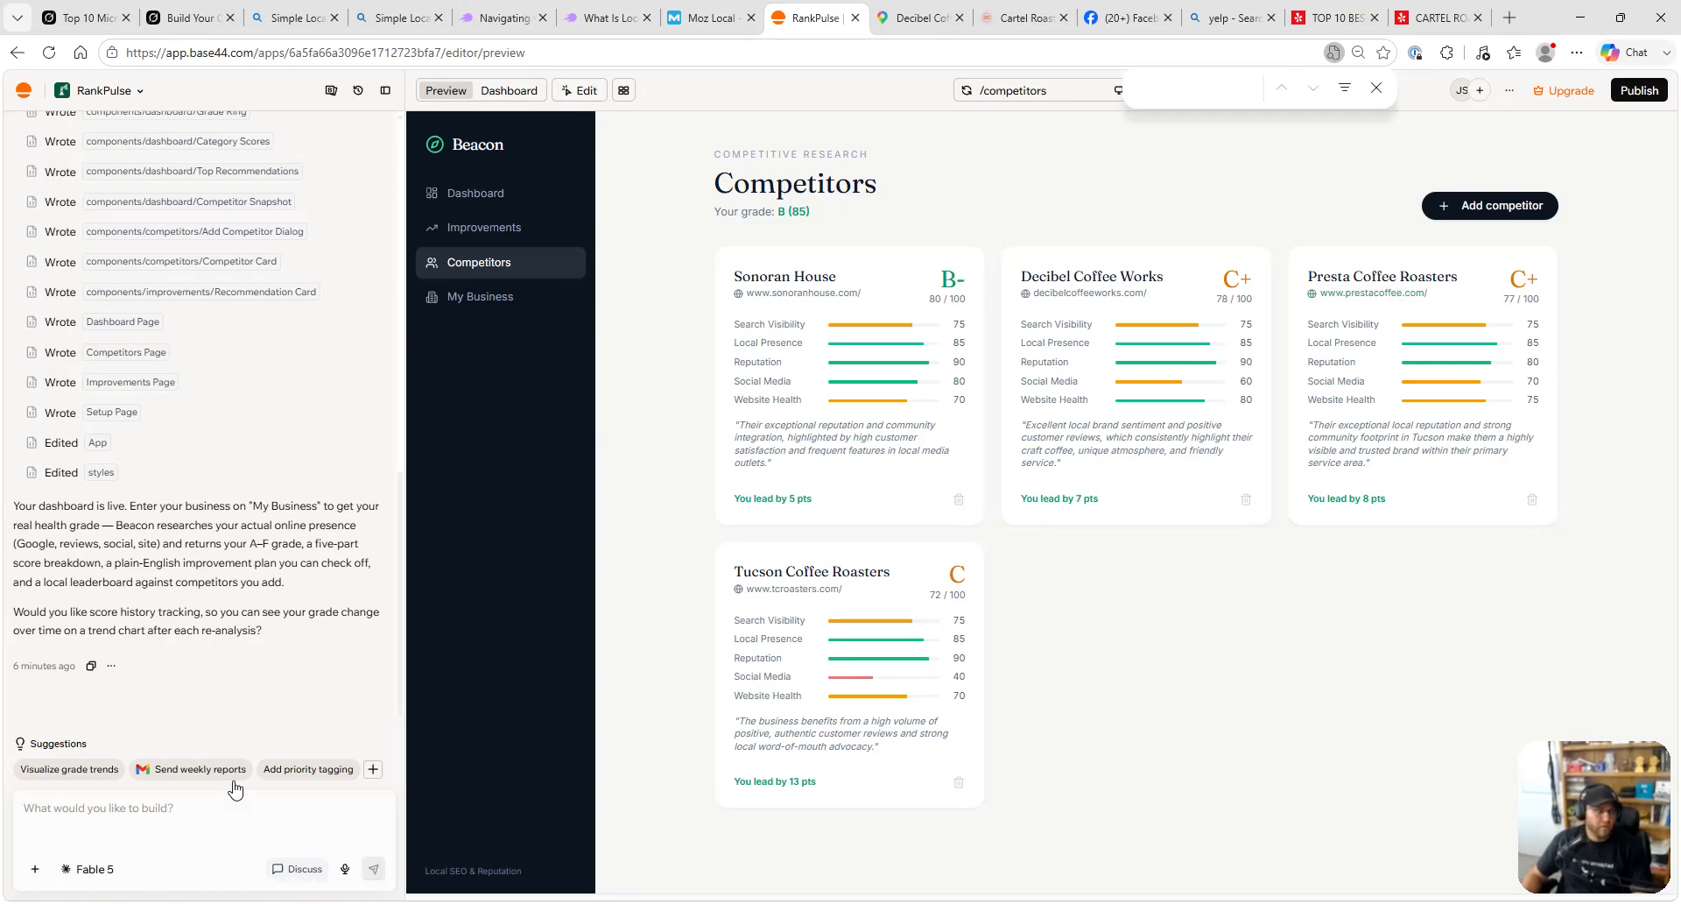
# - Ask the app builder to create an Admin Settings page showing how each SEO grading is built and ranked, allowing edits and weight changes
pyautogui.write('Could you put in an area on the the Admin Setting')
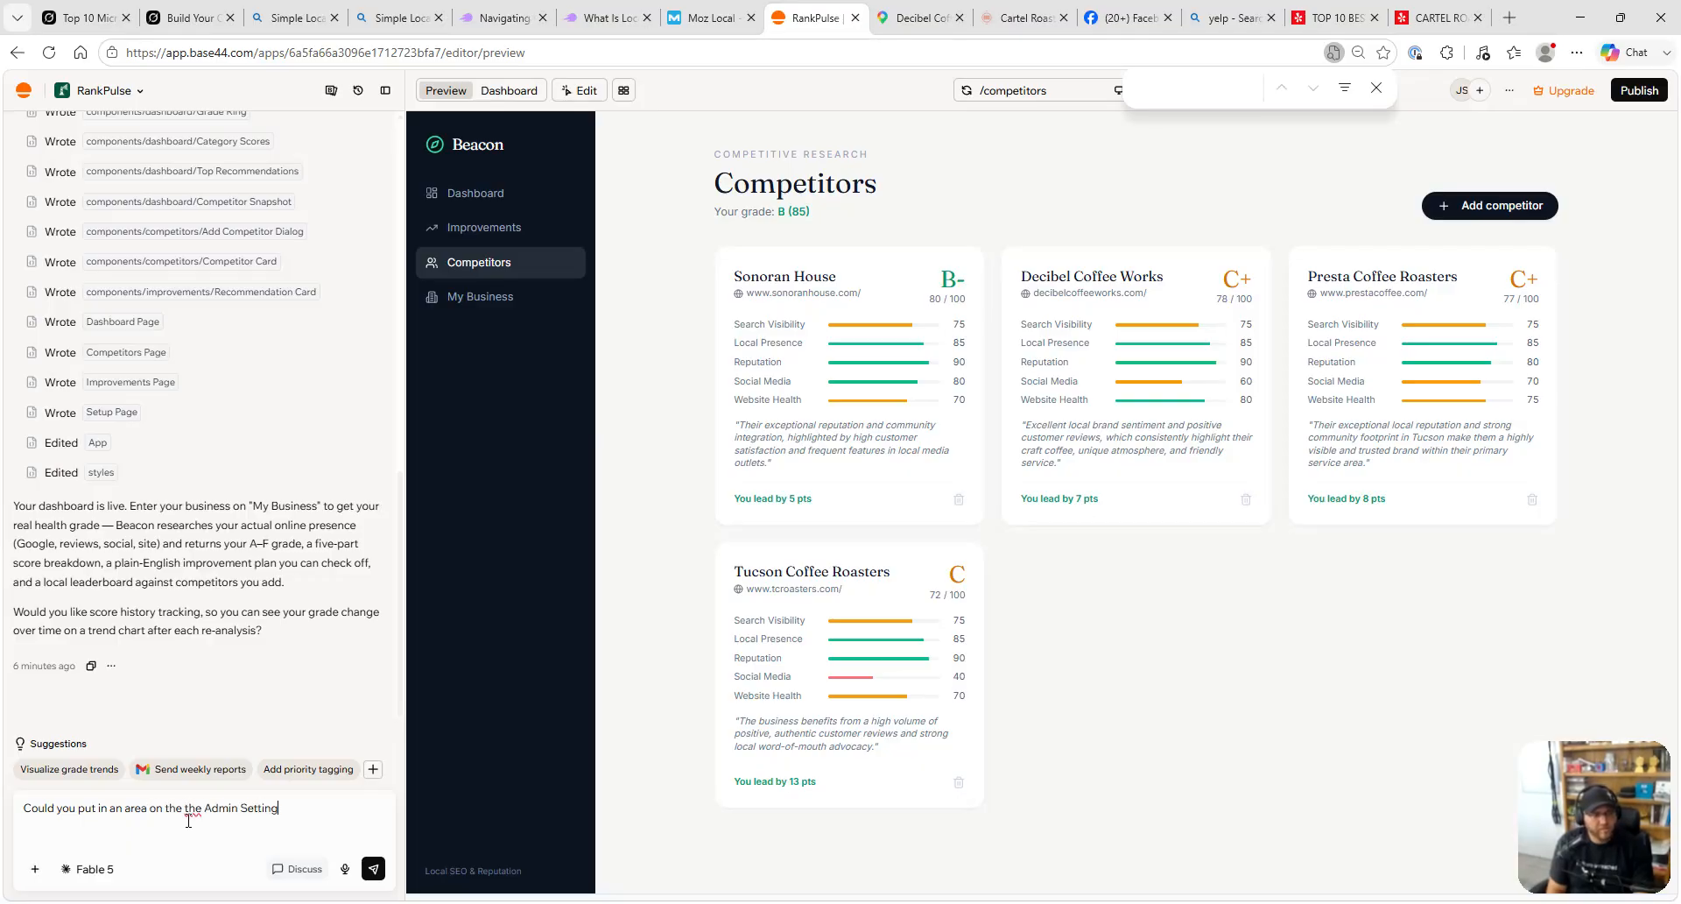
pyautogui.write('s Page (Create it) for how t')
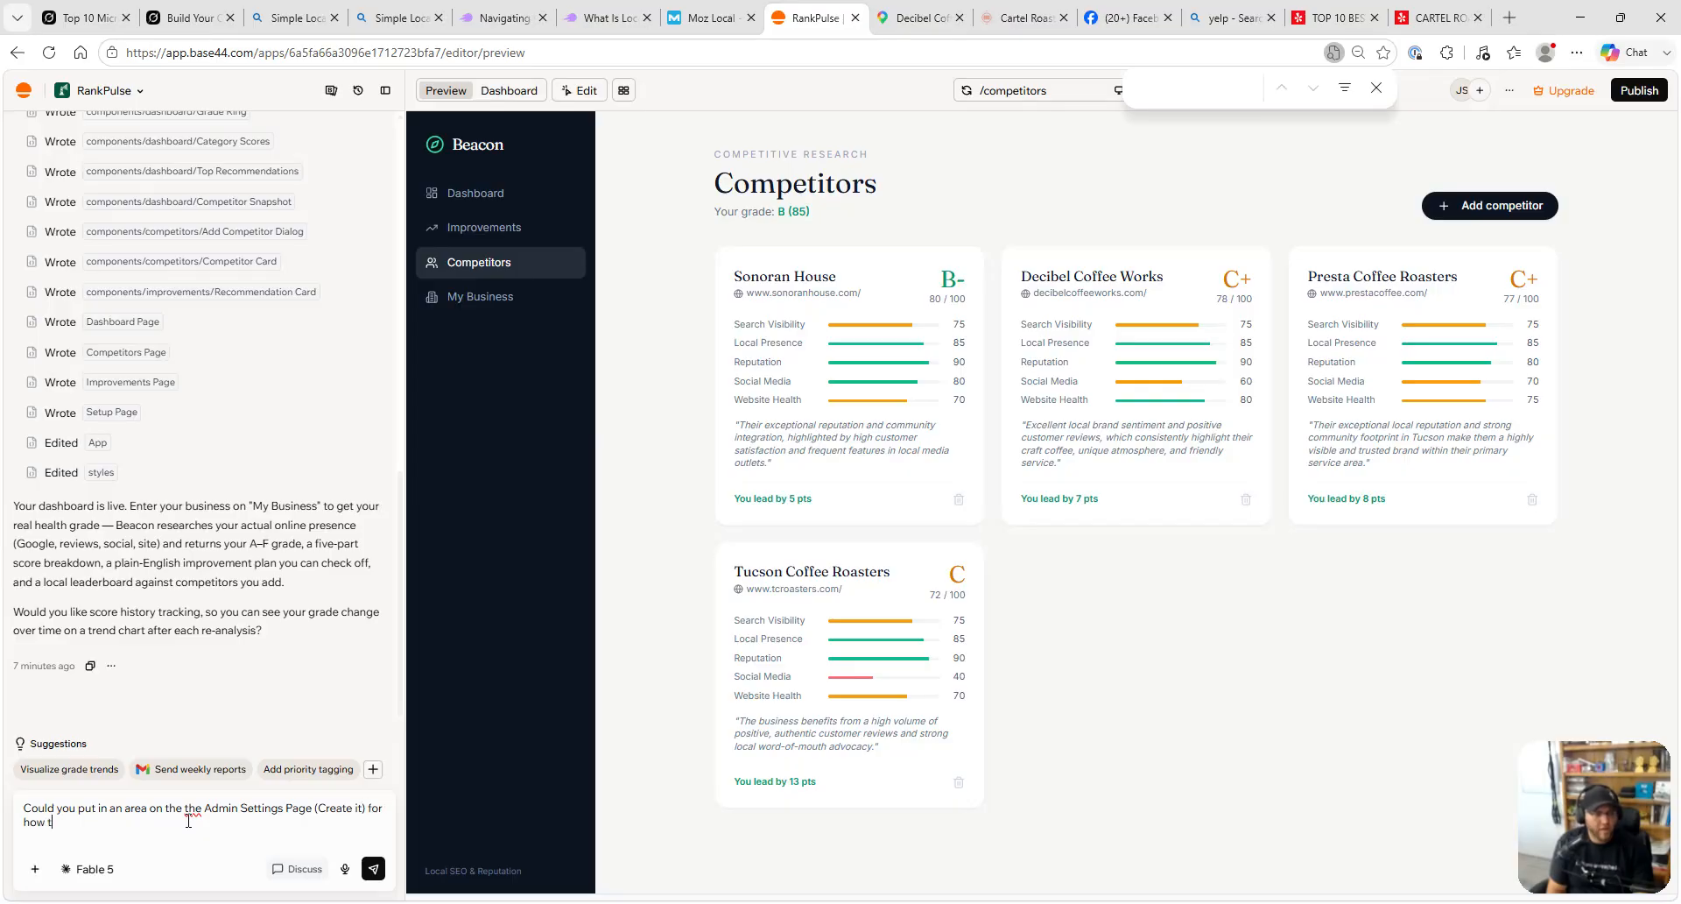
pyautogui.write('he grading for each SEO is b')
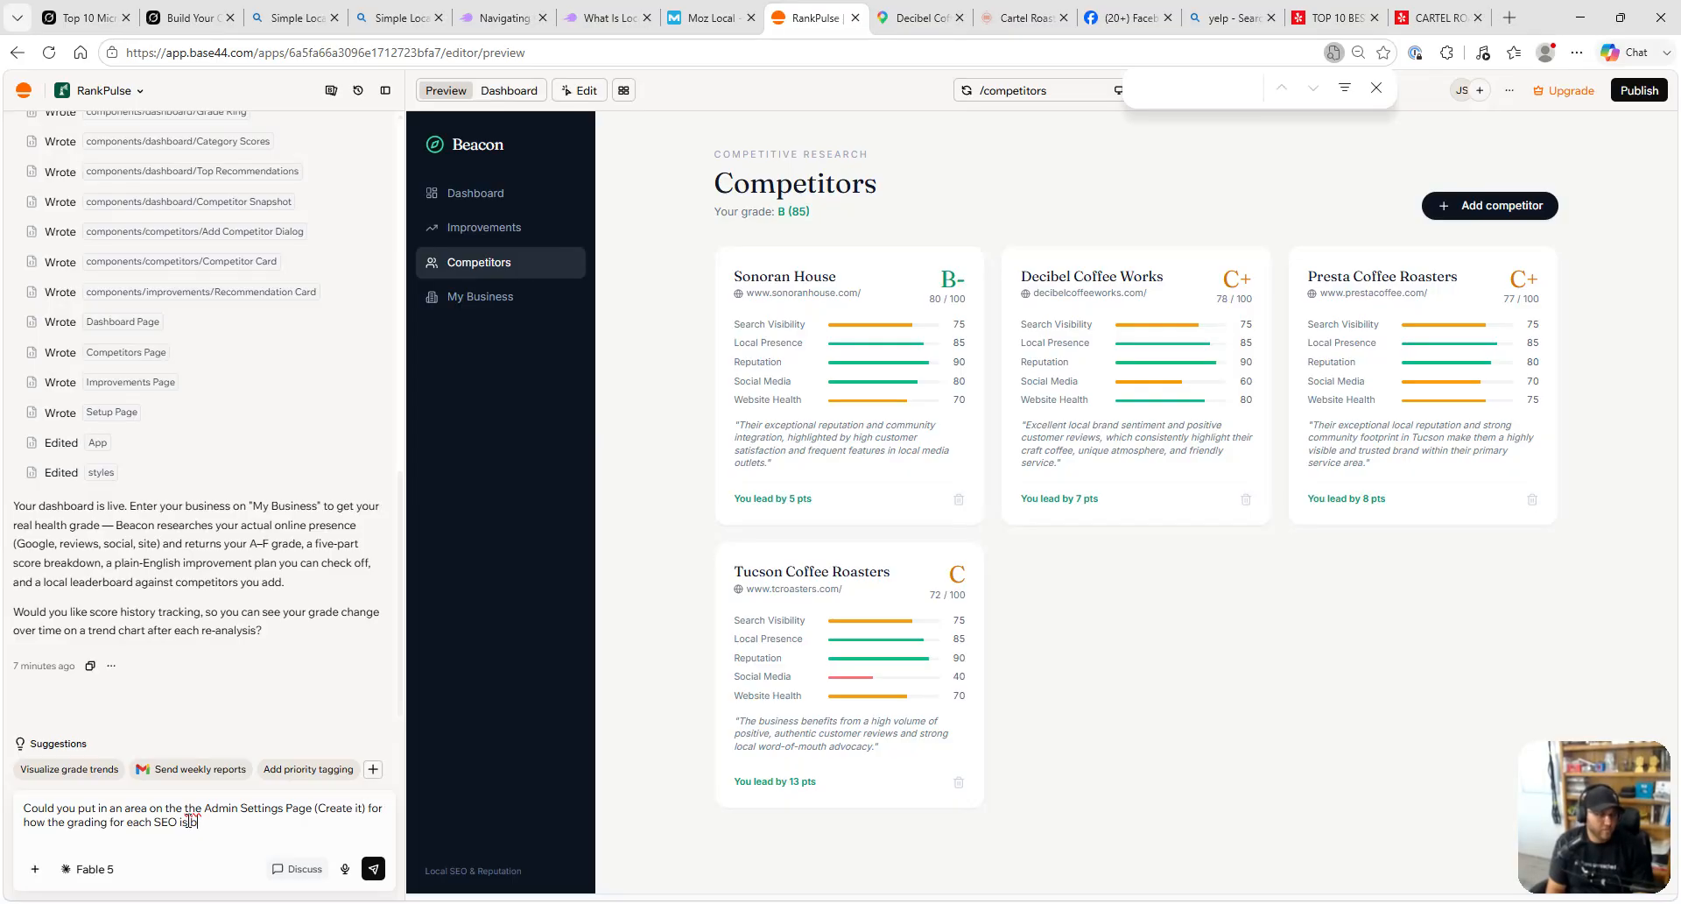
pyautogui.write('ranked? and thein allow me to make edits and weight changes if needed')
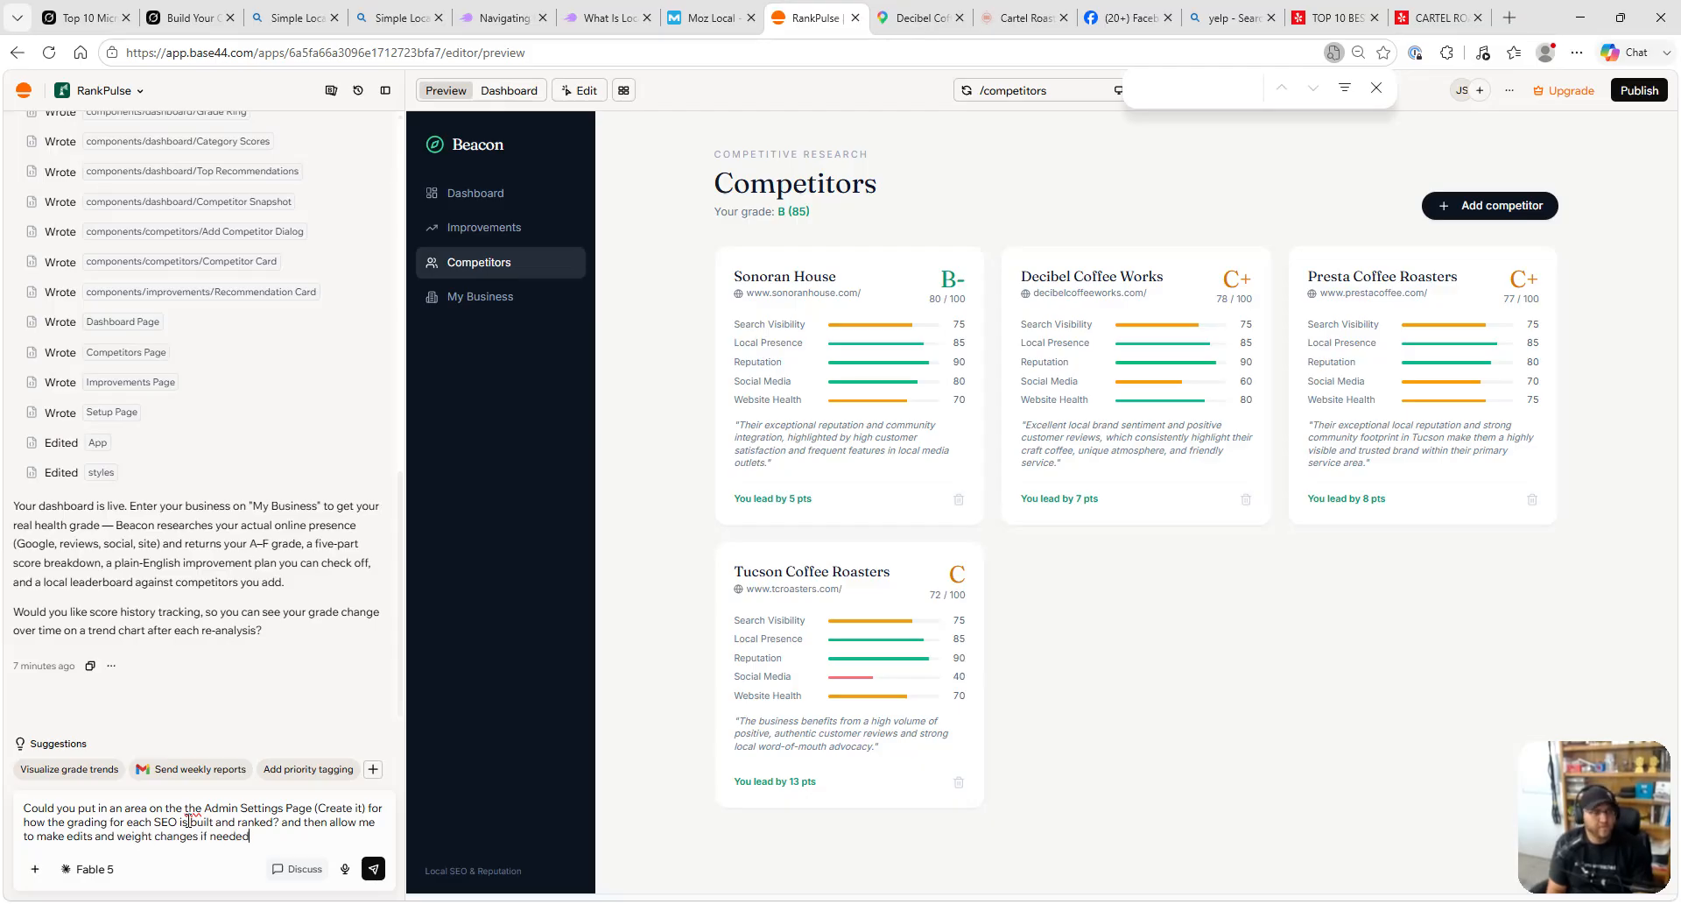
pyautogui.press('Return')
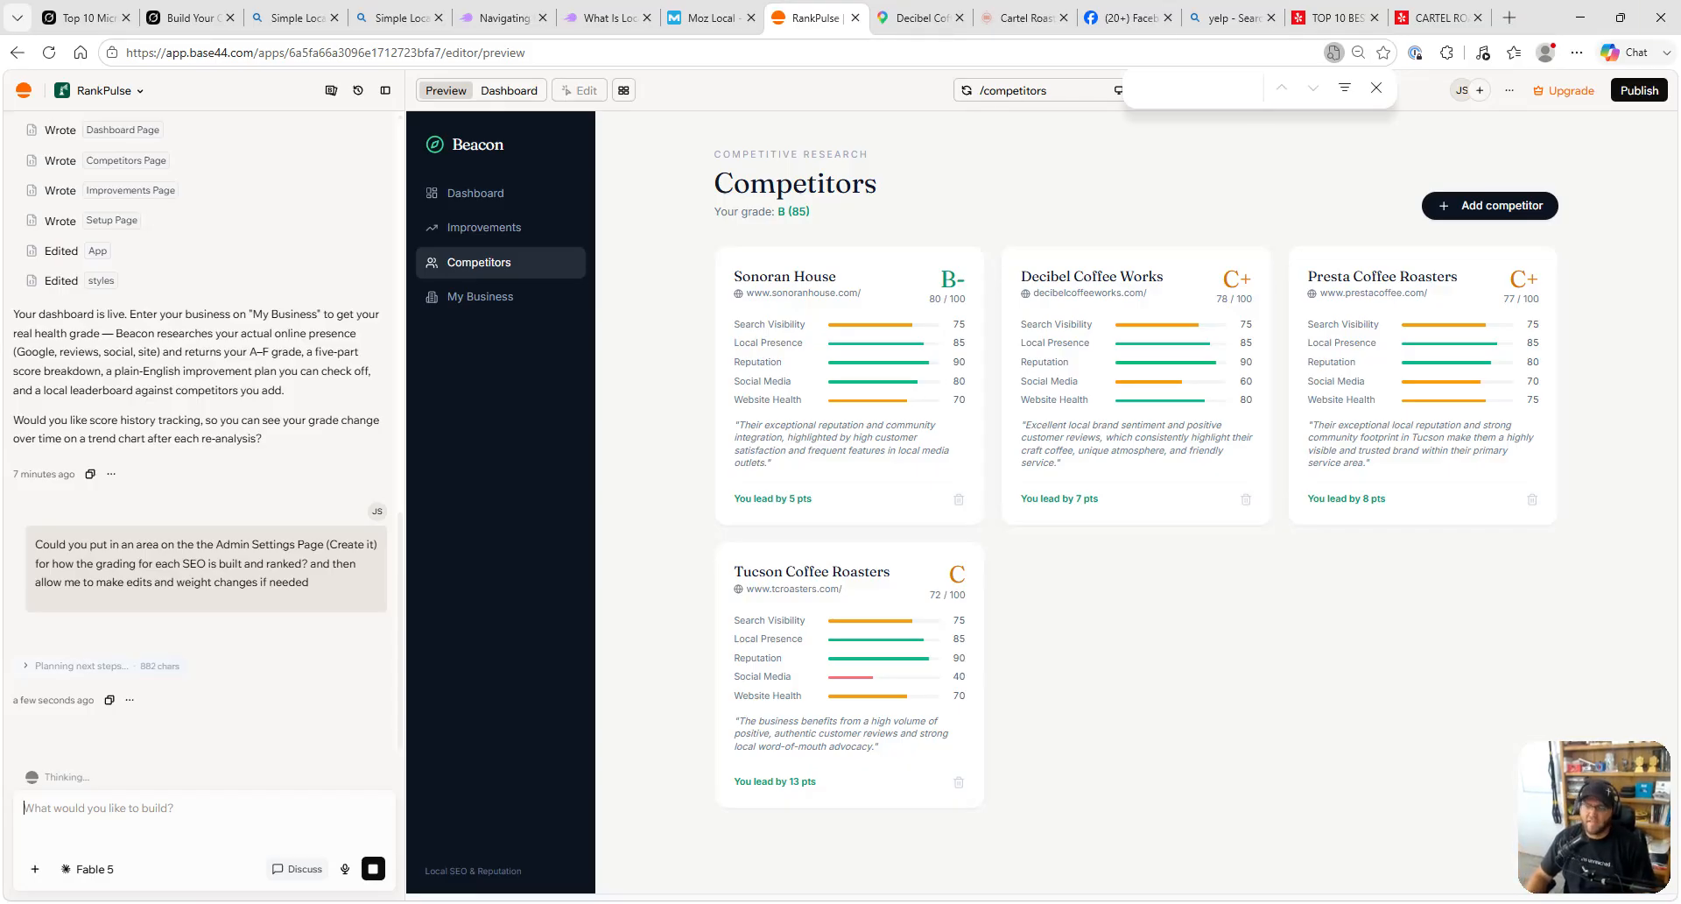
# - Review the dashboard's score breakdown and local leaderboard, and check the improvement plan with the high-impact filter and with all items
pyautogui.click(469, 193)
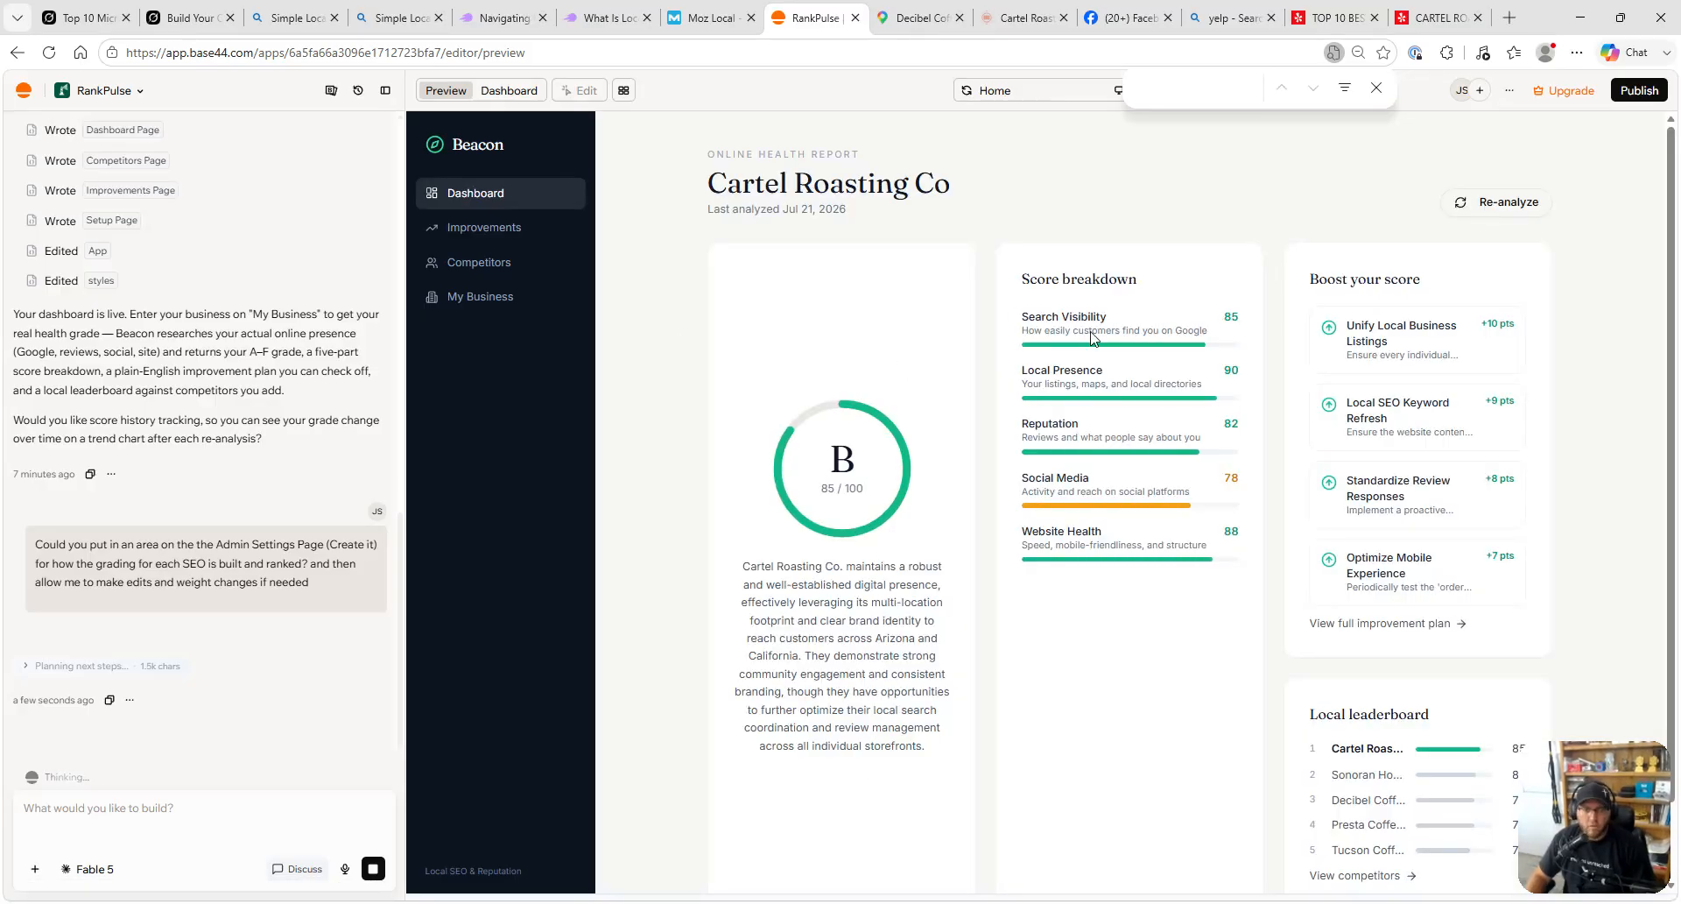
pyautogui.scroll(-1, 1095, 342)
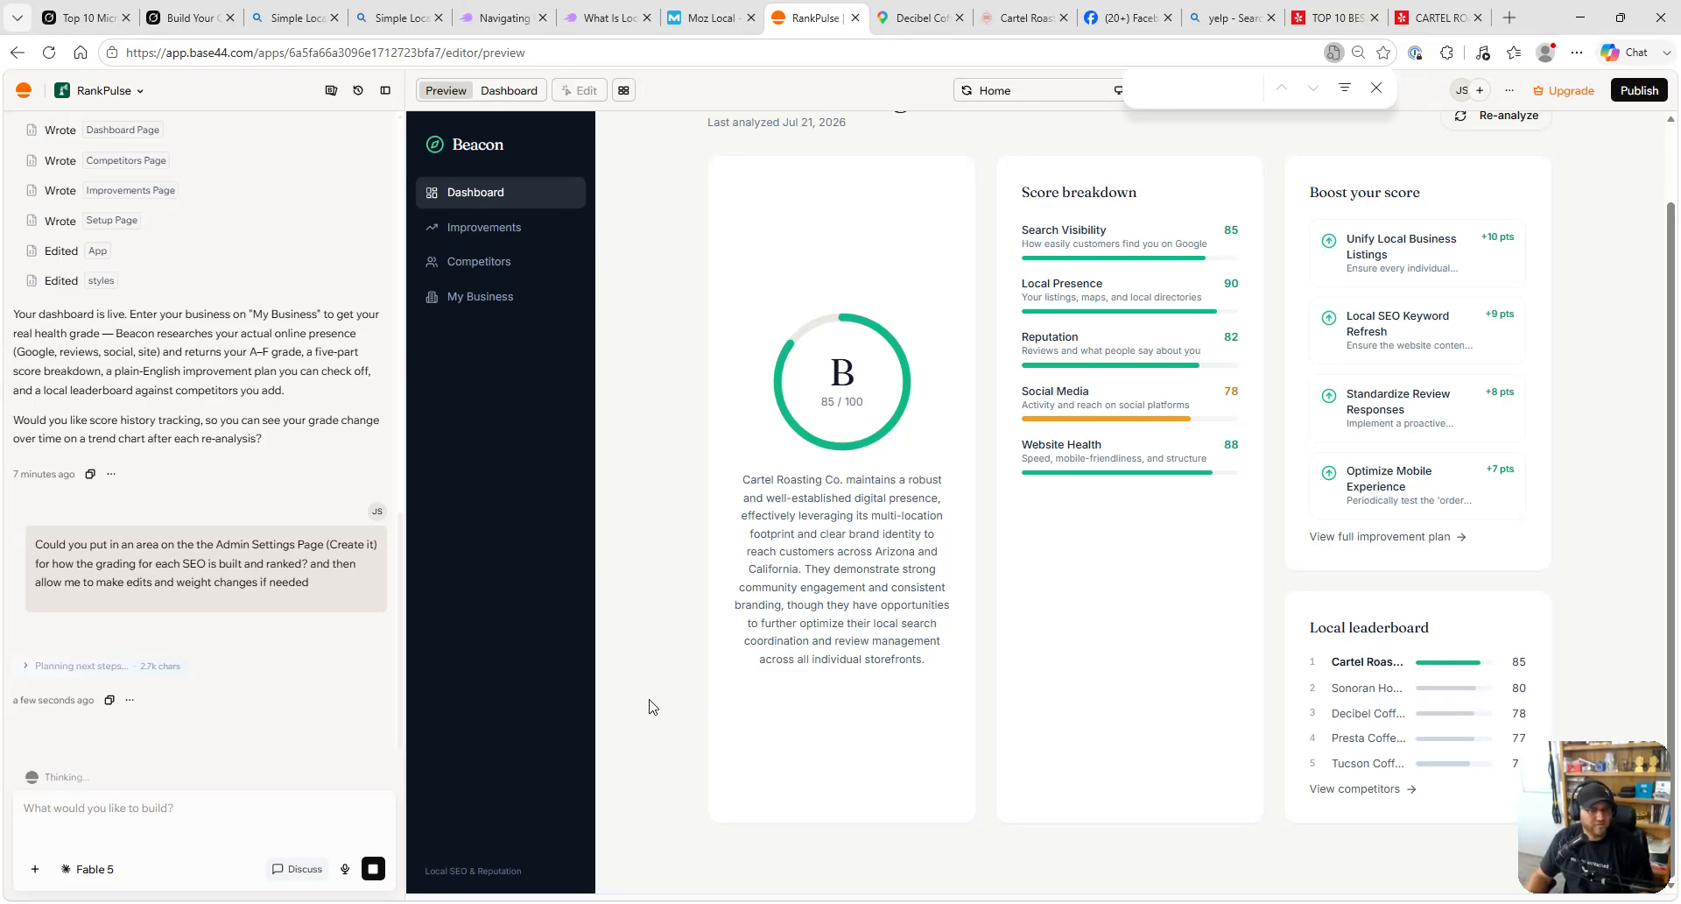
pyautogui.click(517, 230)
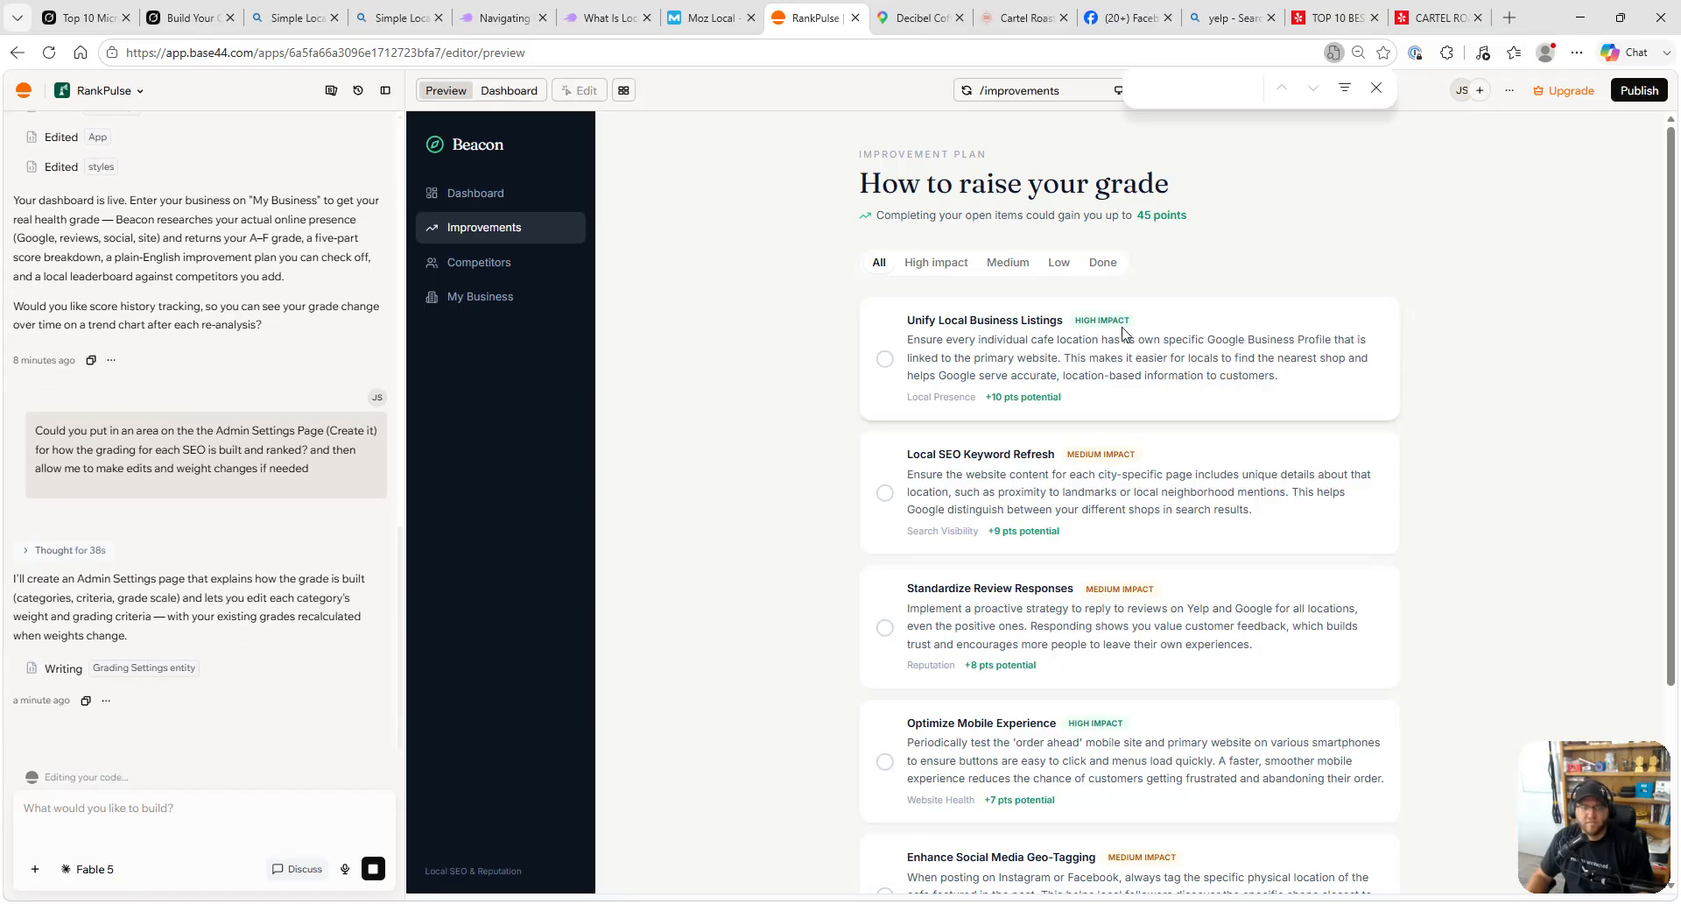
pyautogui.click(921, 264)
pyautogui.click(880, 266)
pyautogui.scroll(-1, 959, 339)
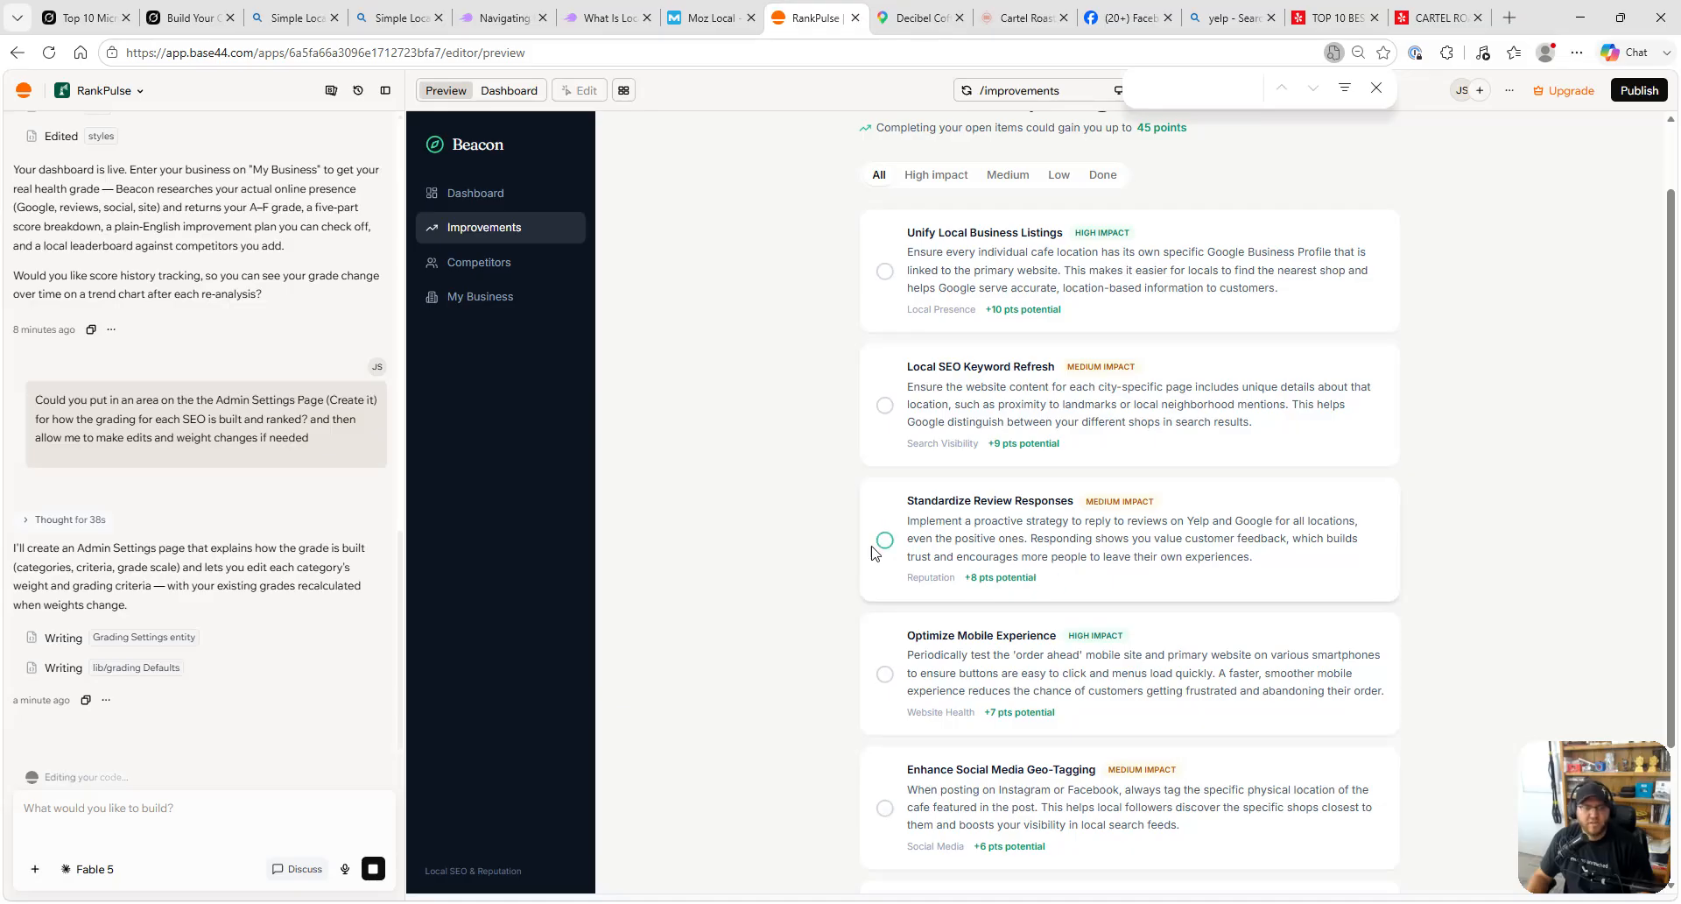
# - Switch to the Yelp listing for Cartel Roasting Co and examine its recommended reviews and rating distribution
pyautogui.click(1019, 13)
pyautogui.click(1274, 7)
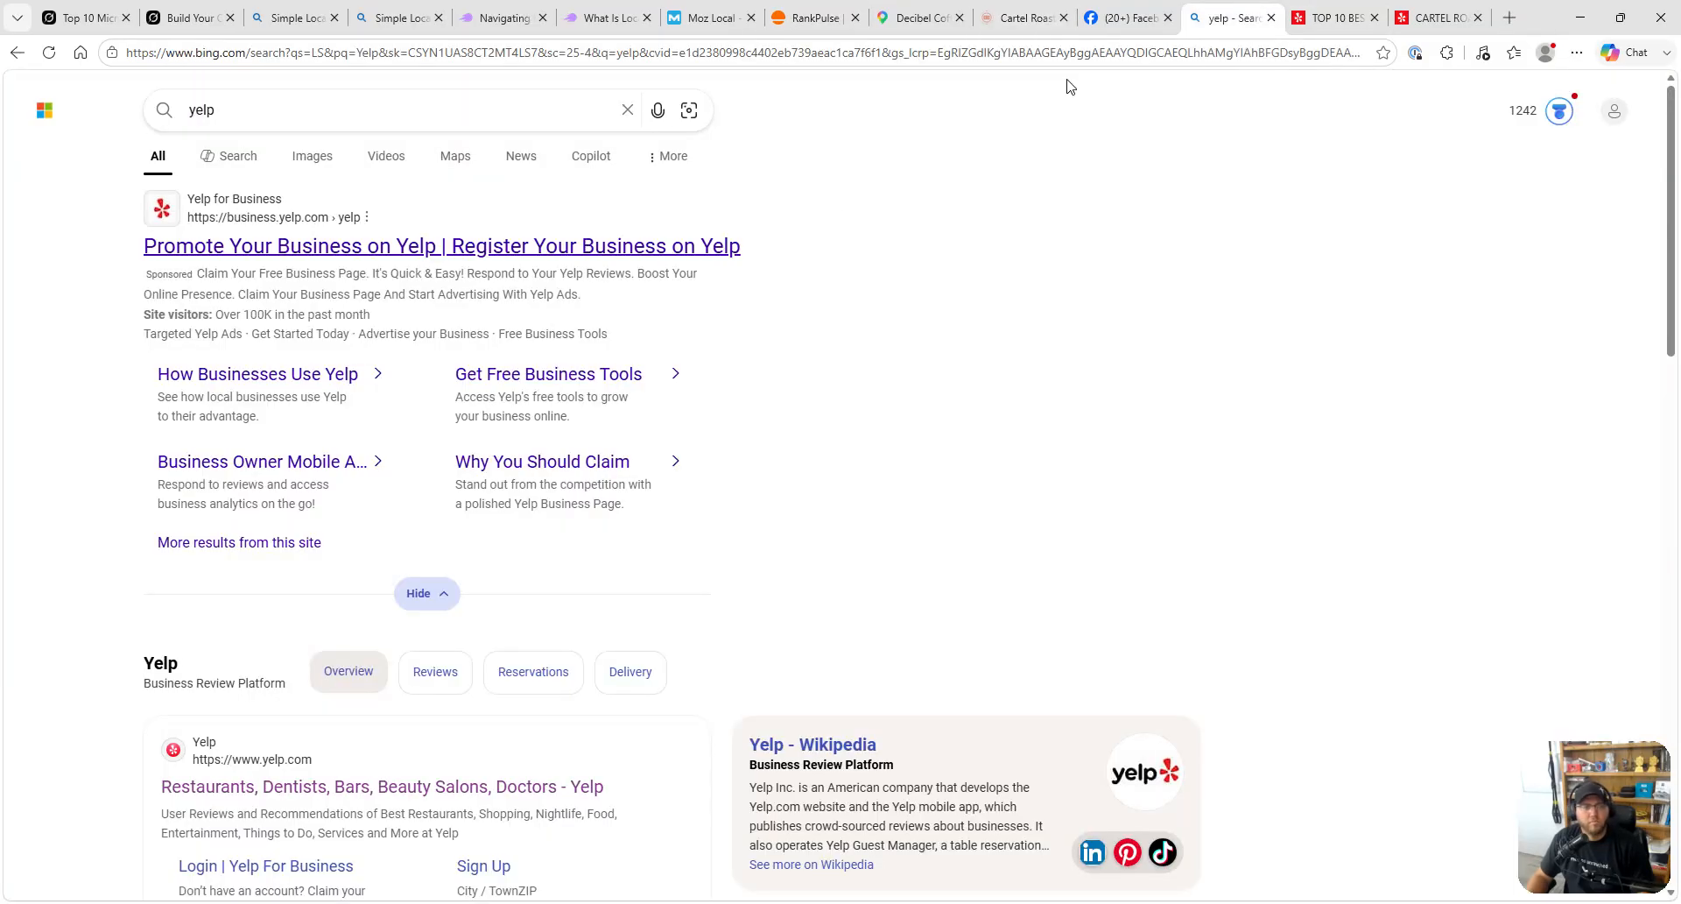
pyautogui.click(1436, 17)
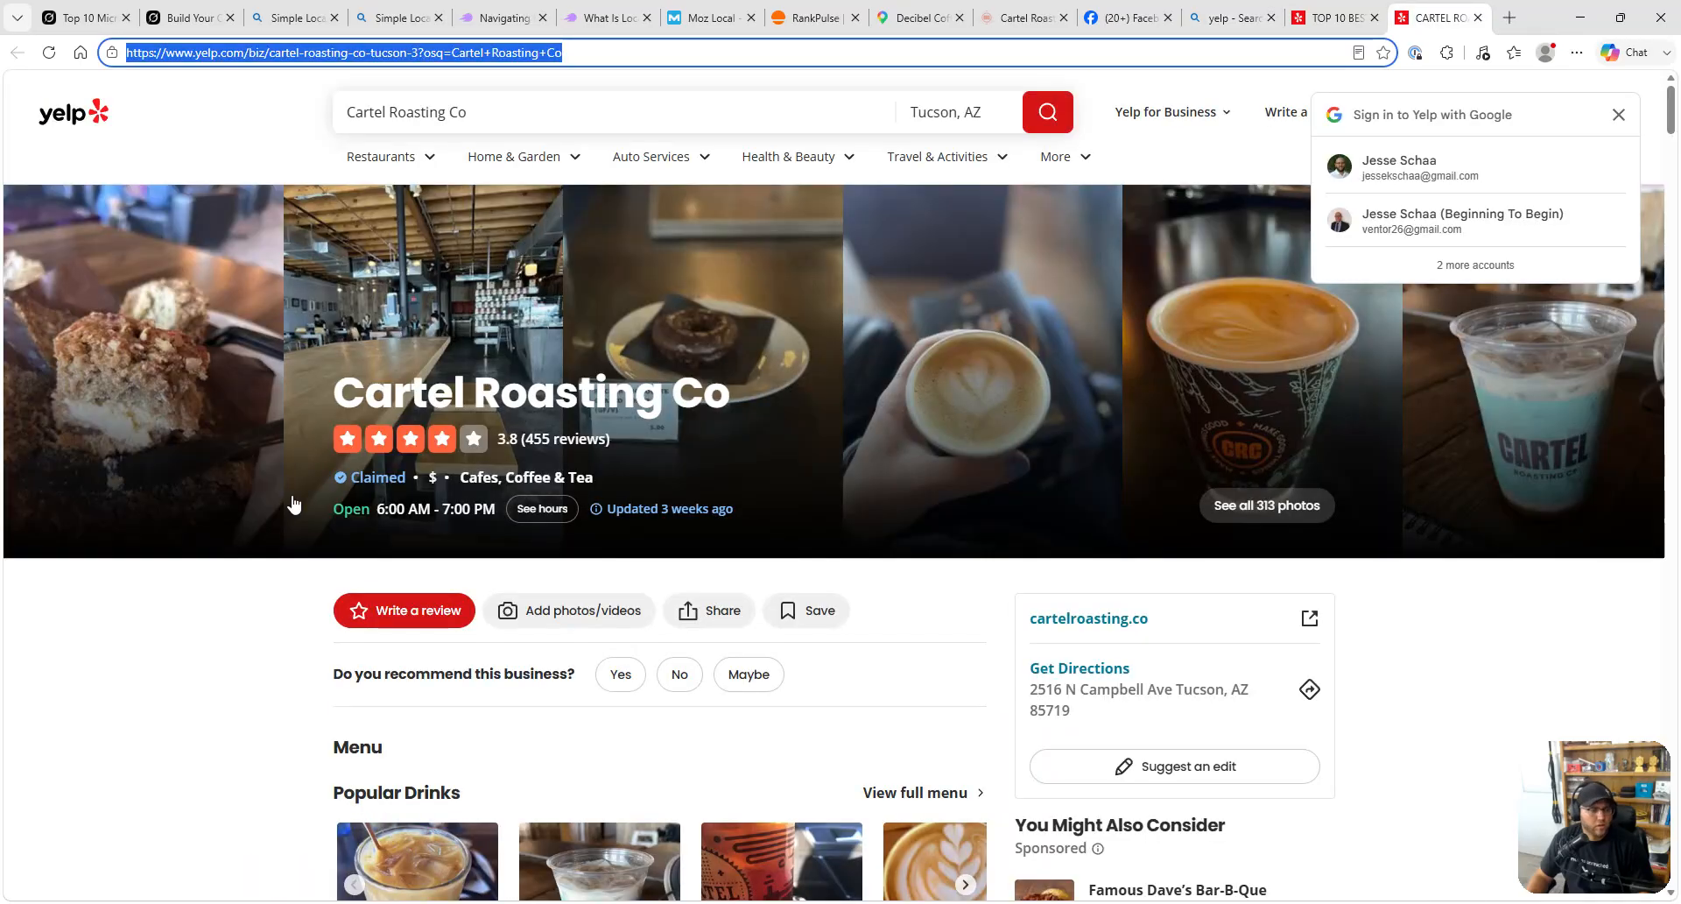
pyautogui.scroll(-14, 281, 500)
pyautogui.scroll(-6, 282, 504)
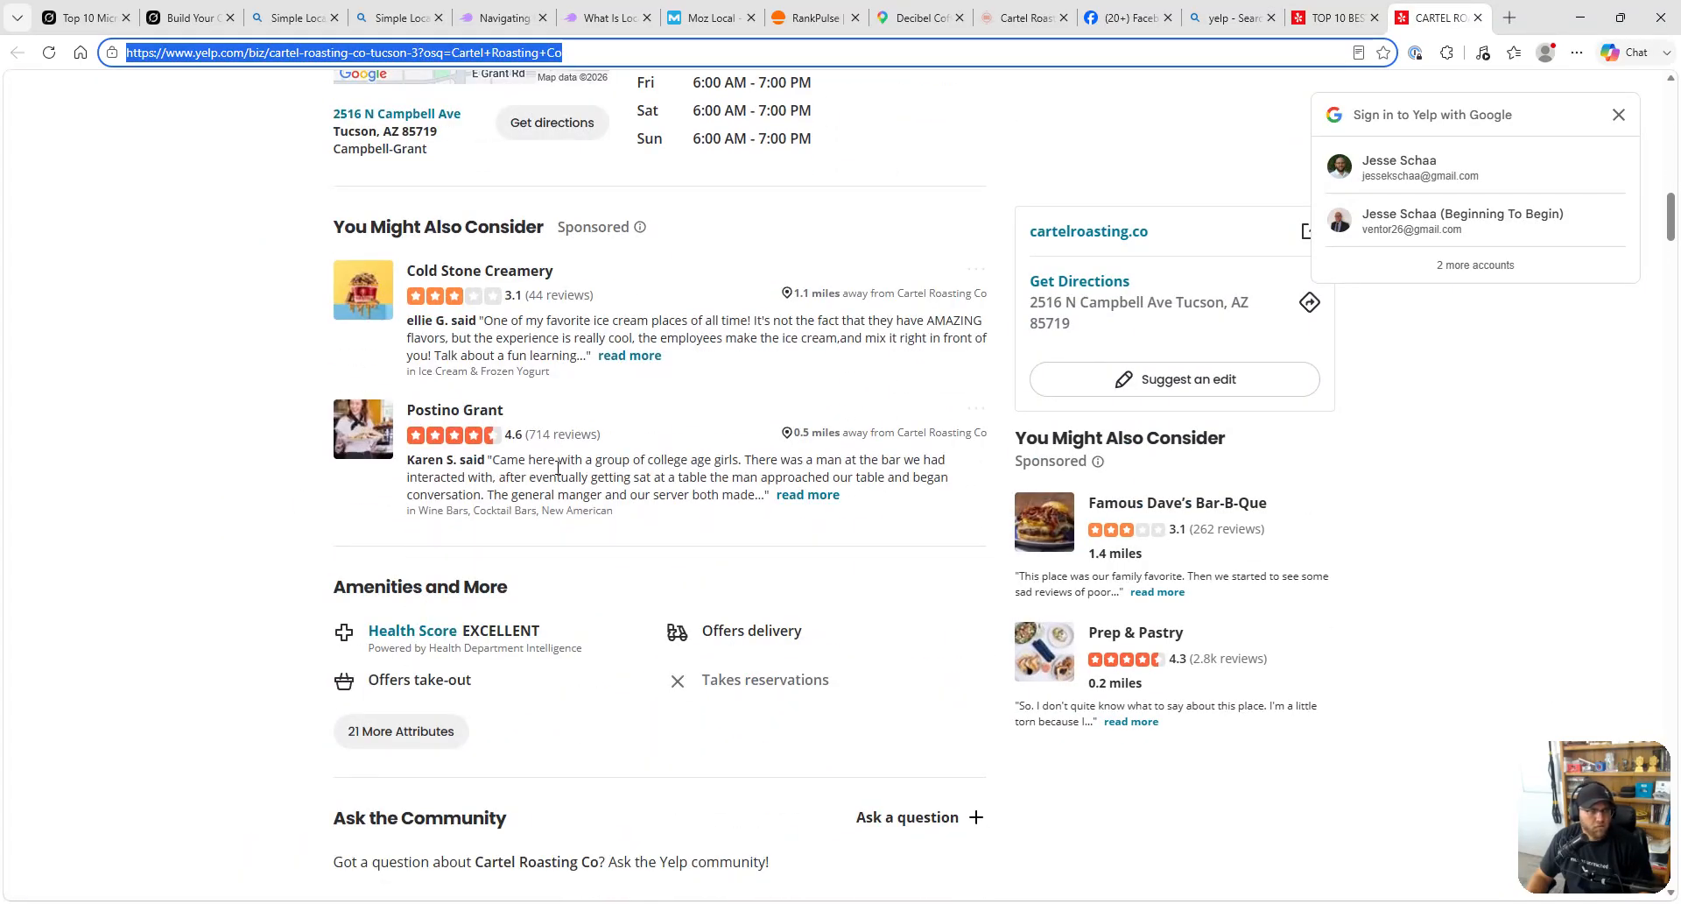
pyautogui.scroll(-8, 558, 467)
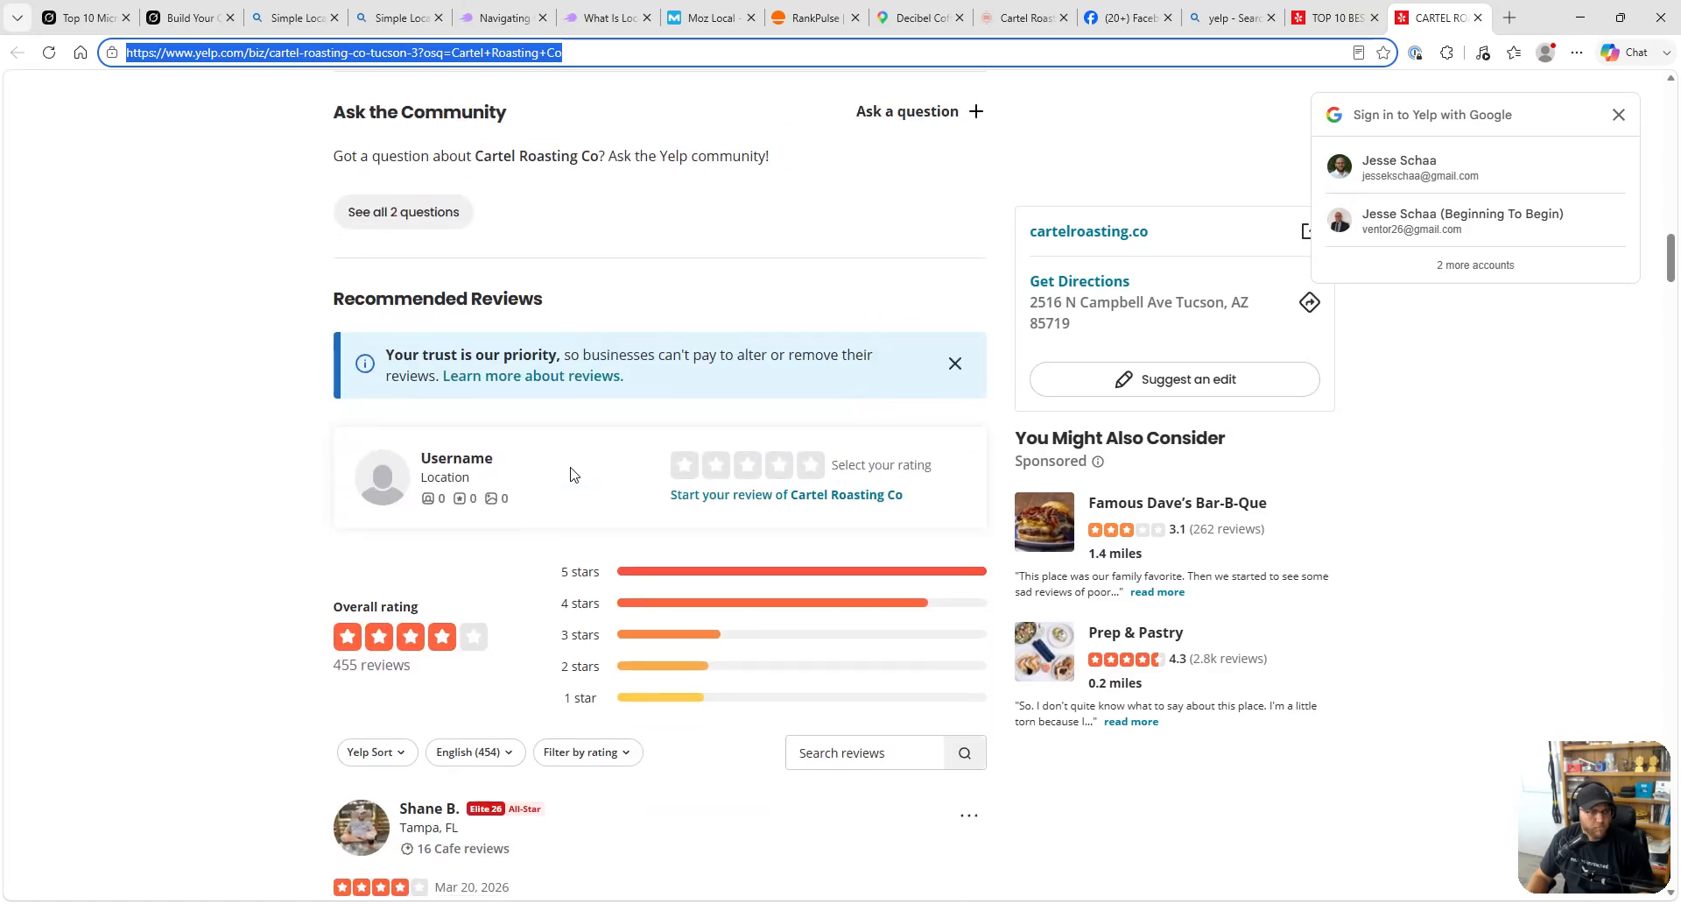
# - Read through the first page of Cartel Roasting Co's Yelp reviews, checking star ratings, dates and the business owner's replies
pyautogui.scroll(-7, 571, 474)
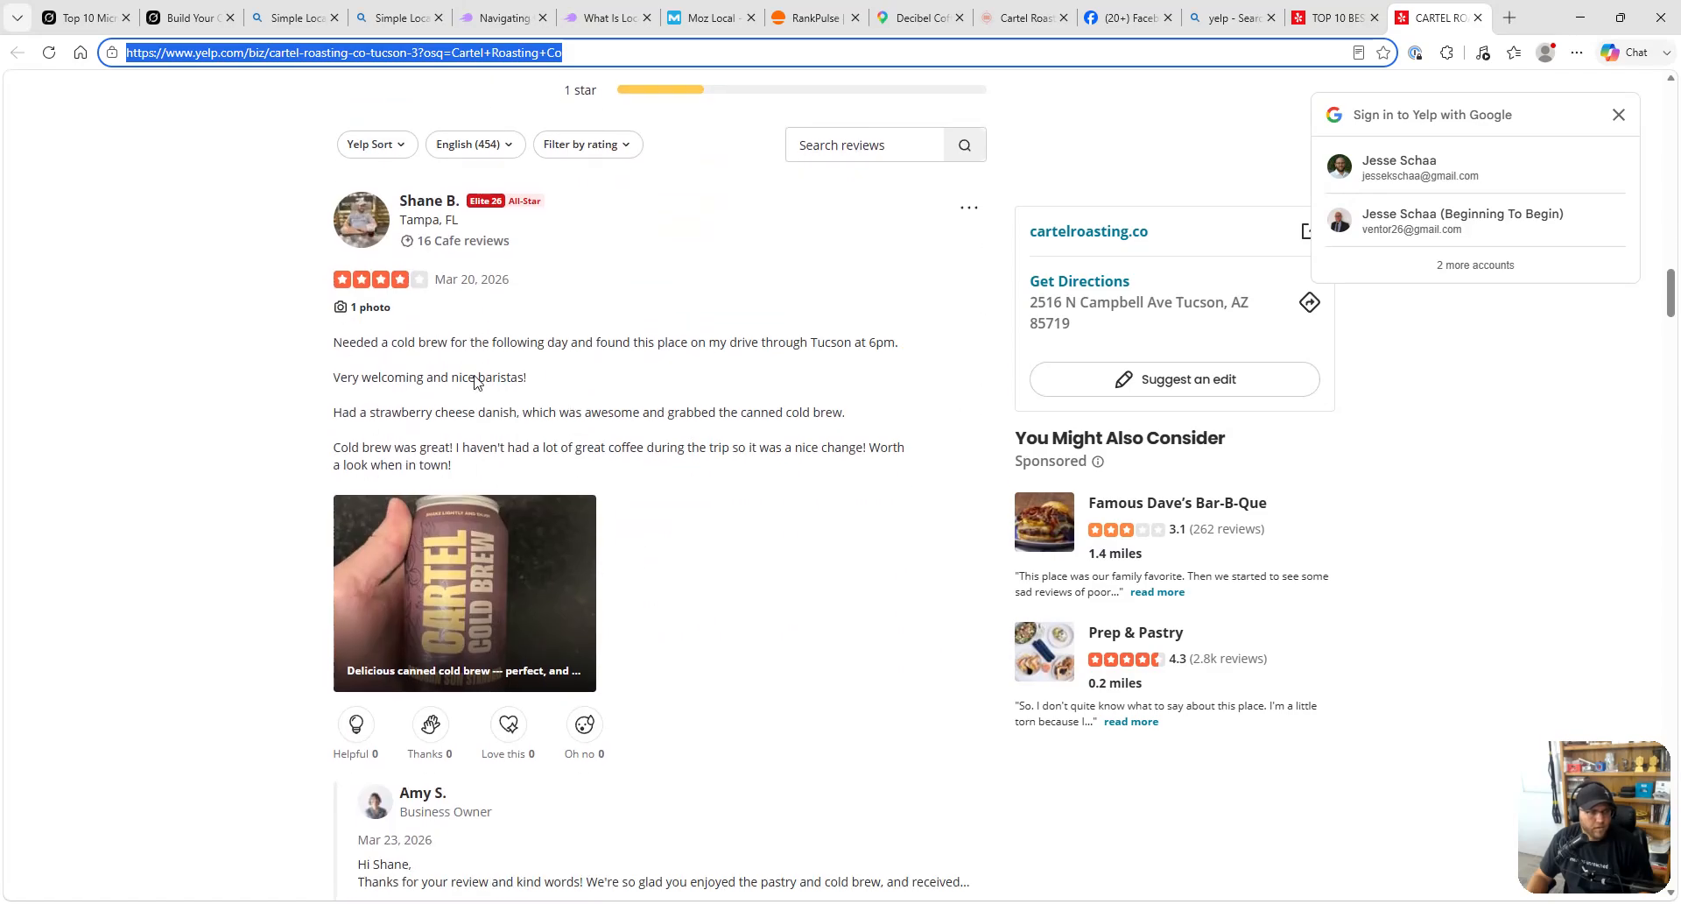
pyautogui.scroll(-2, 546, 378)
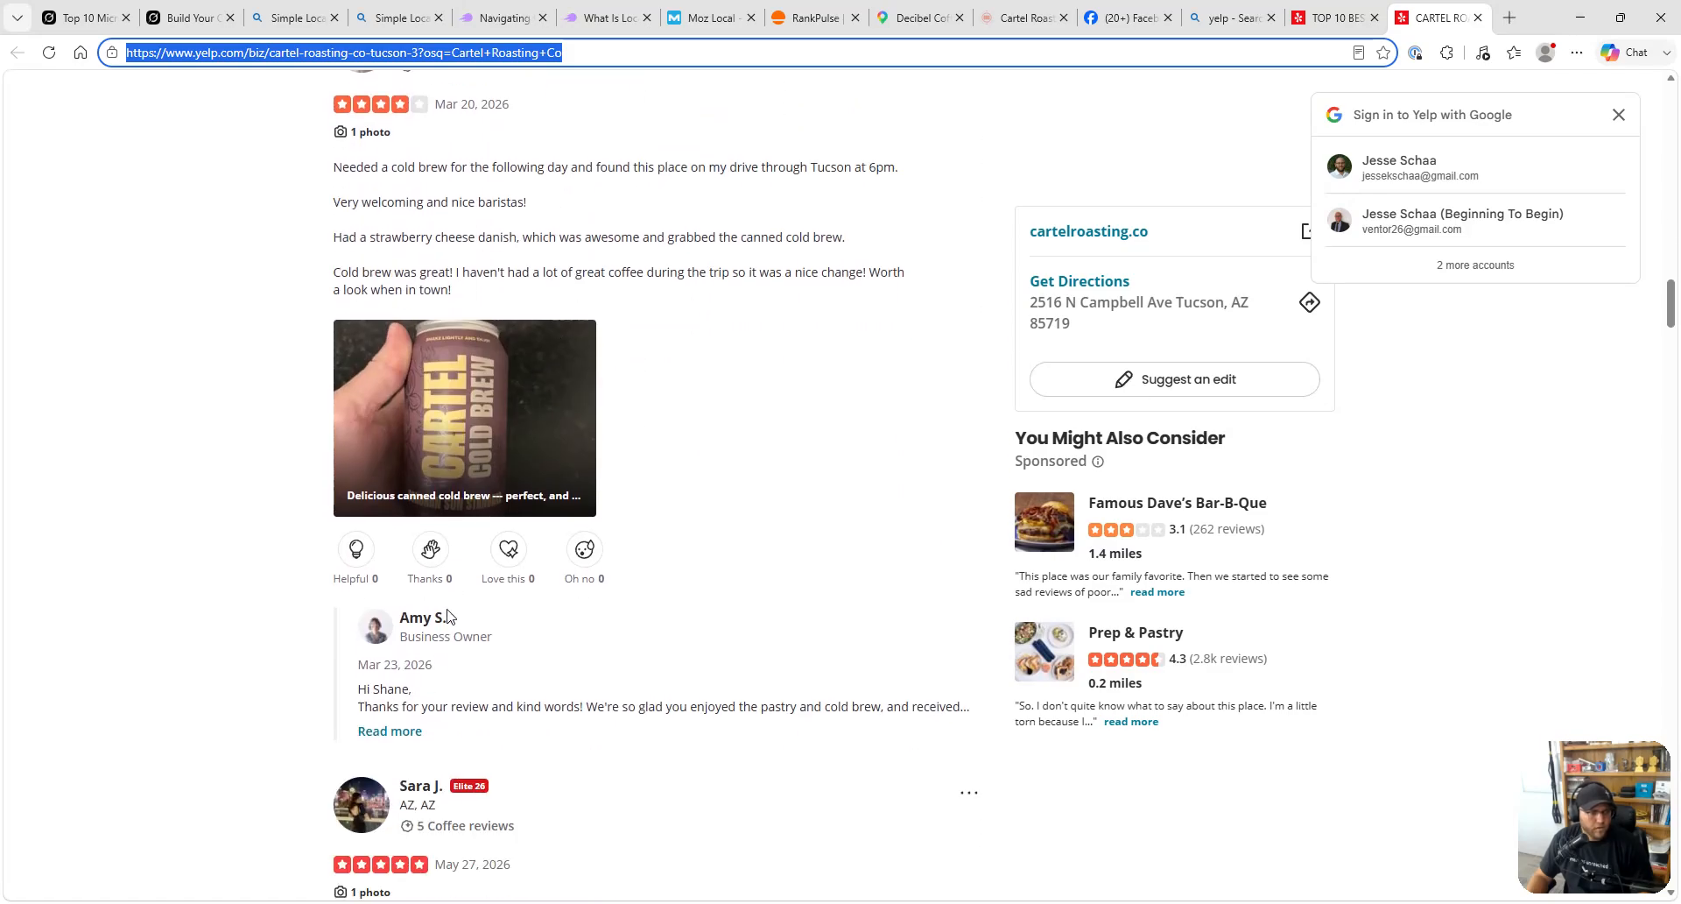
pyautogui.scroll(-9, 405, 722)
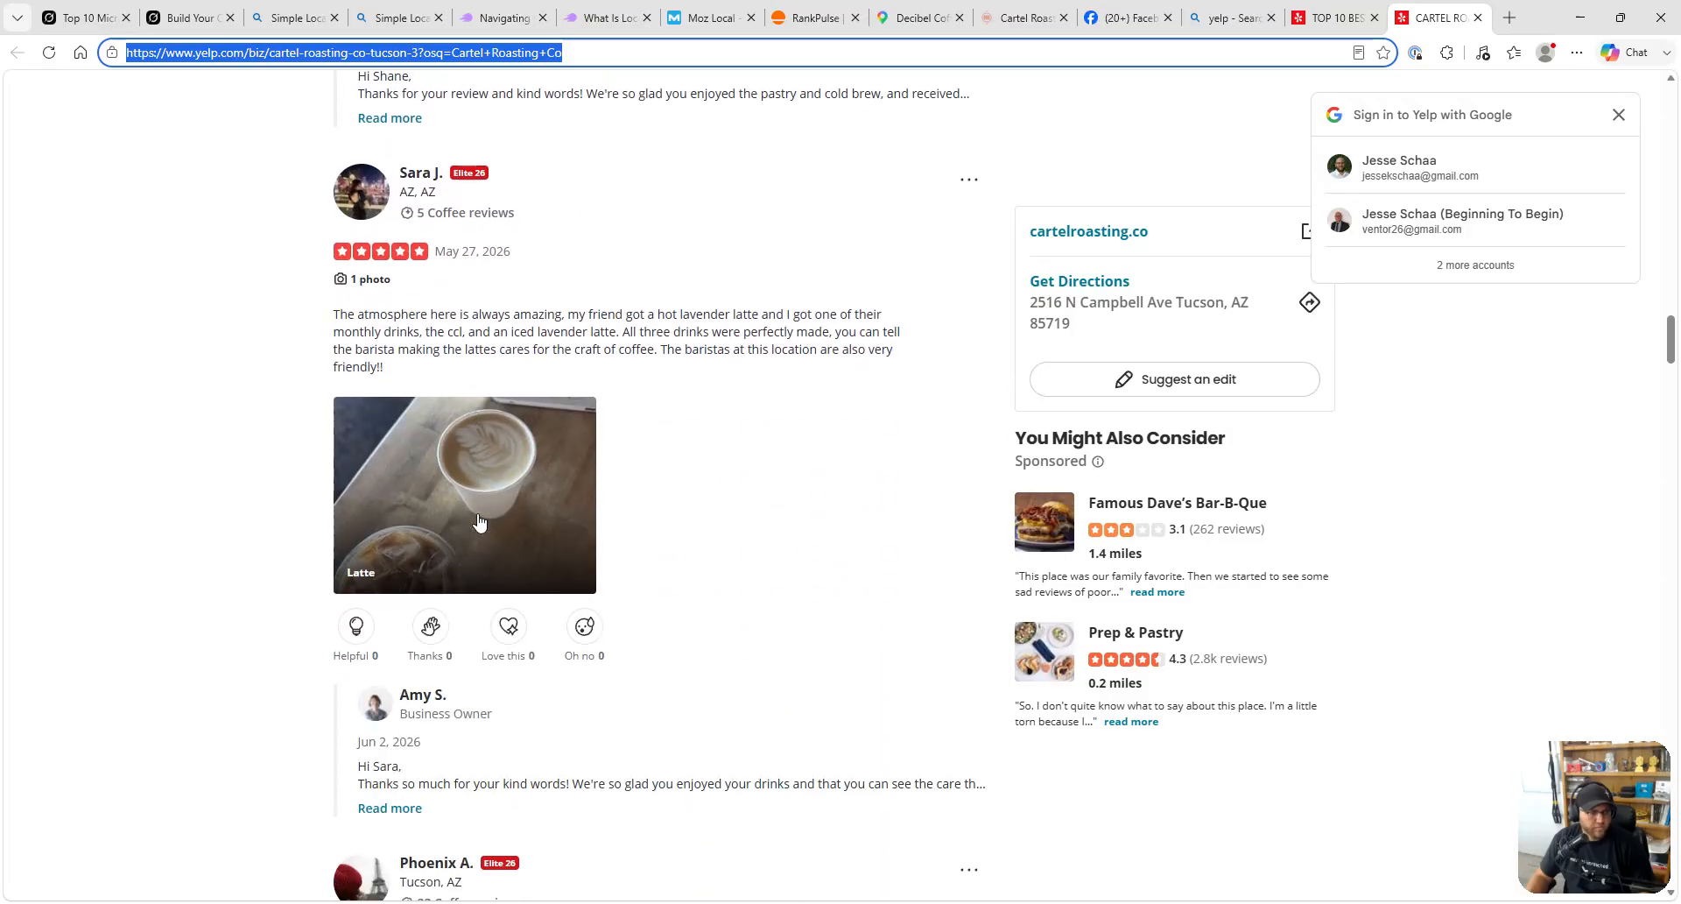
pyautogui.scroll(-8, 475, 613)
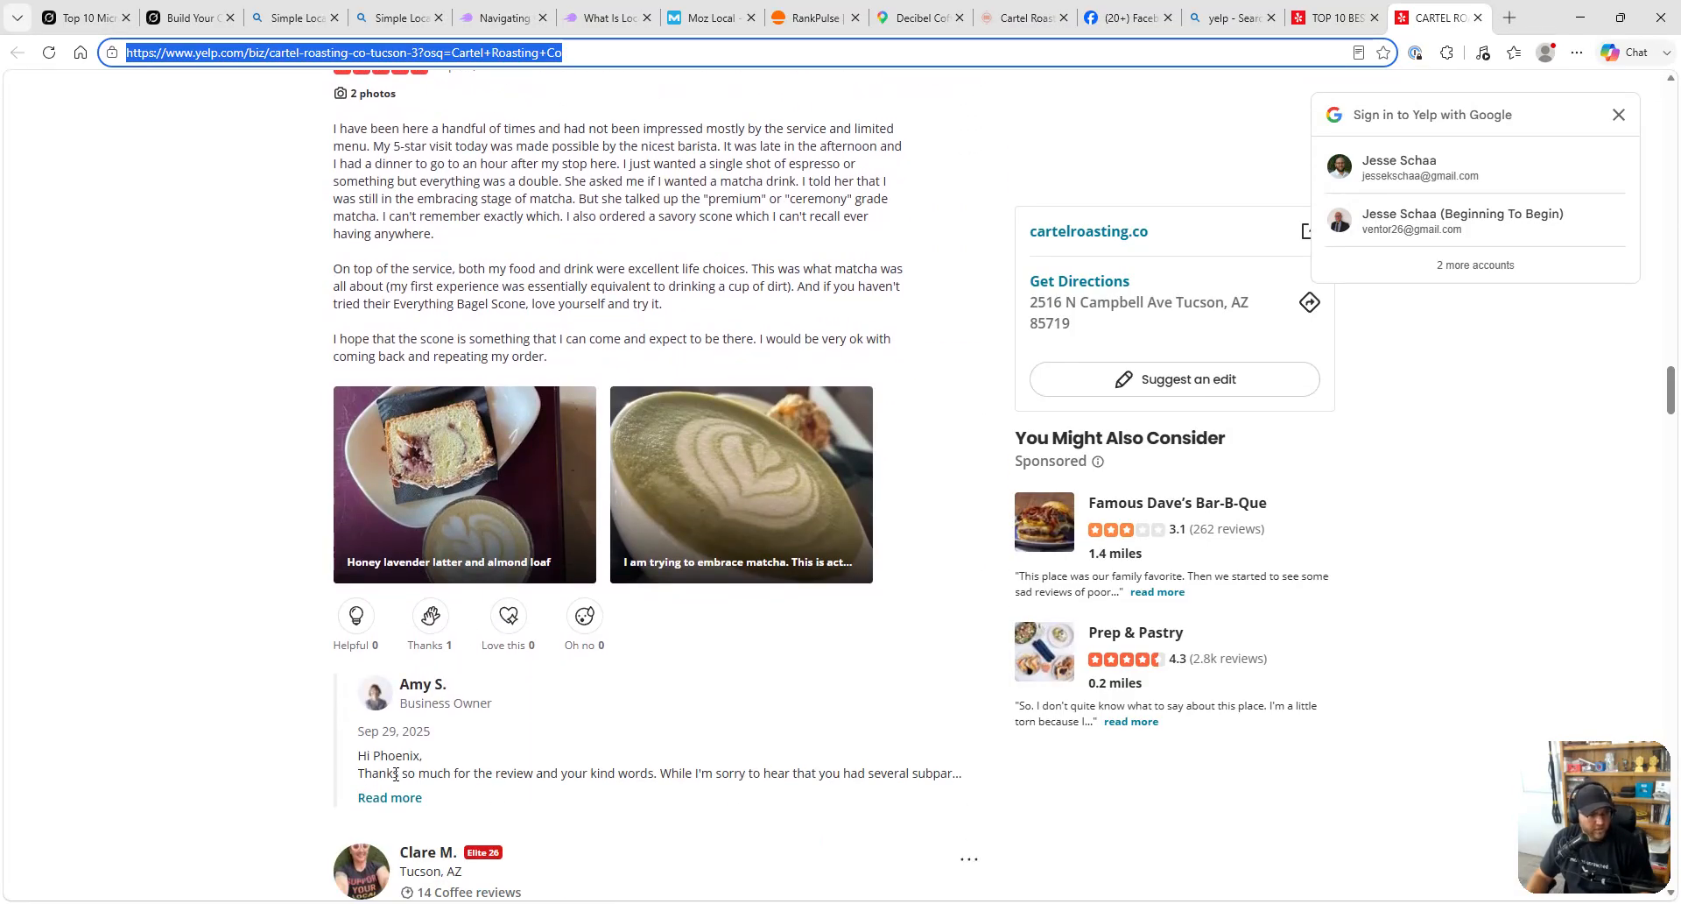
pyautogui.scroll(-6, 648, 709)
pyautogui.scroll(2, 648, 687)
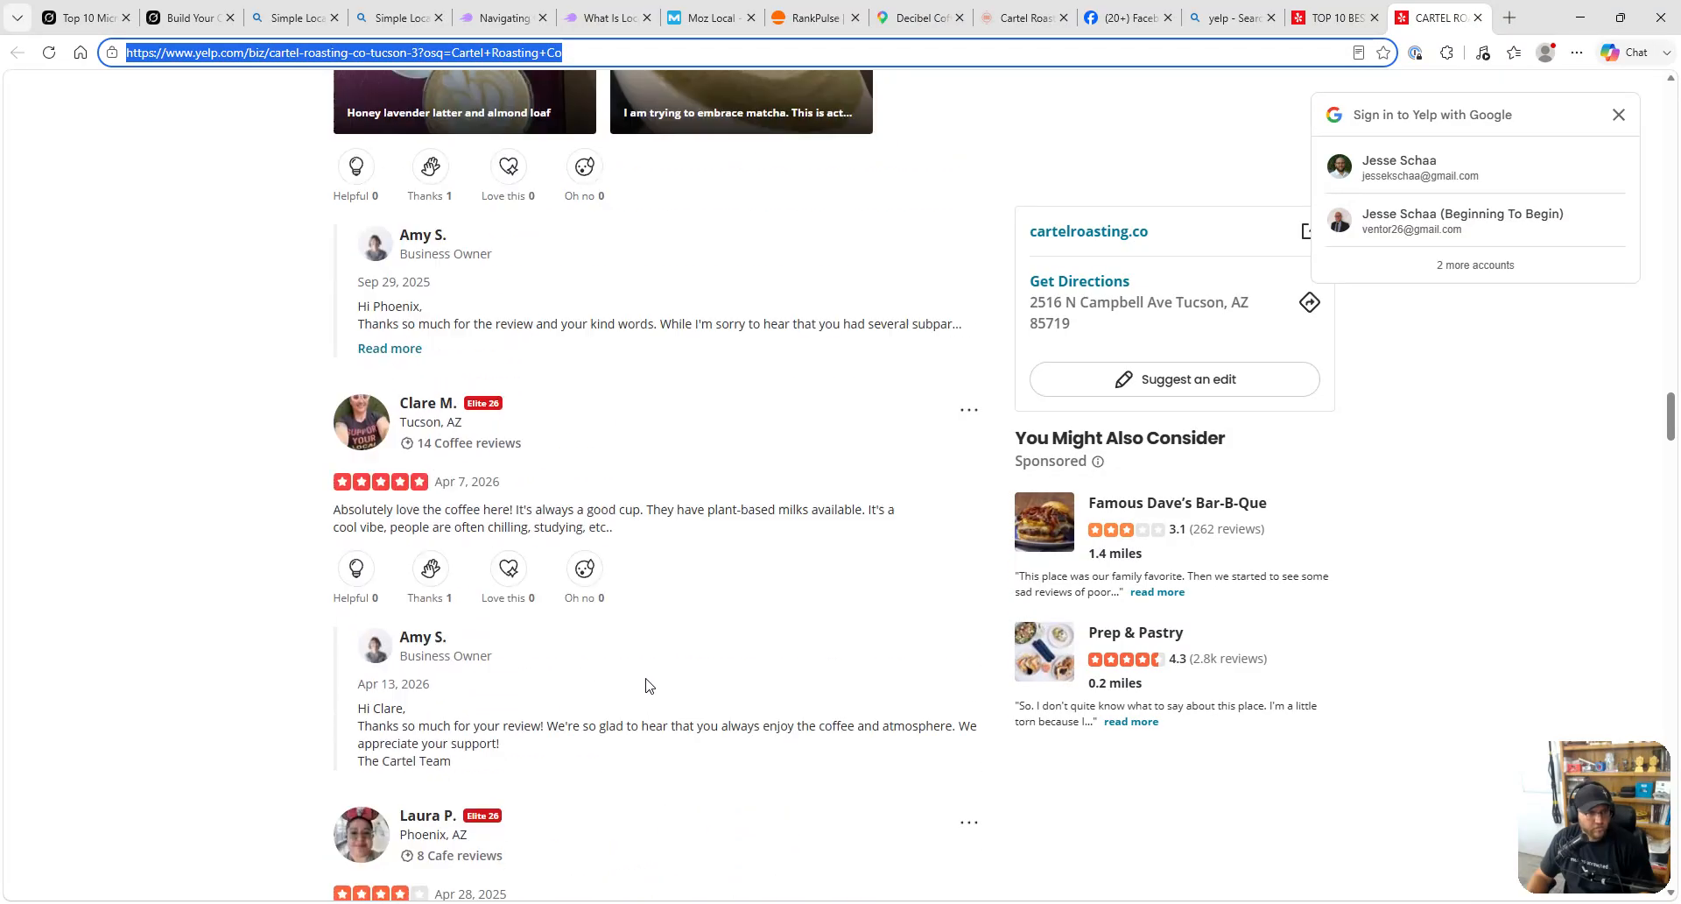
pyautogui.scroll(6, 646, 684)
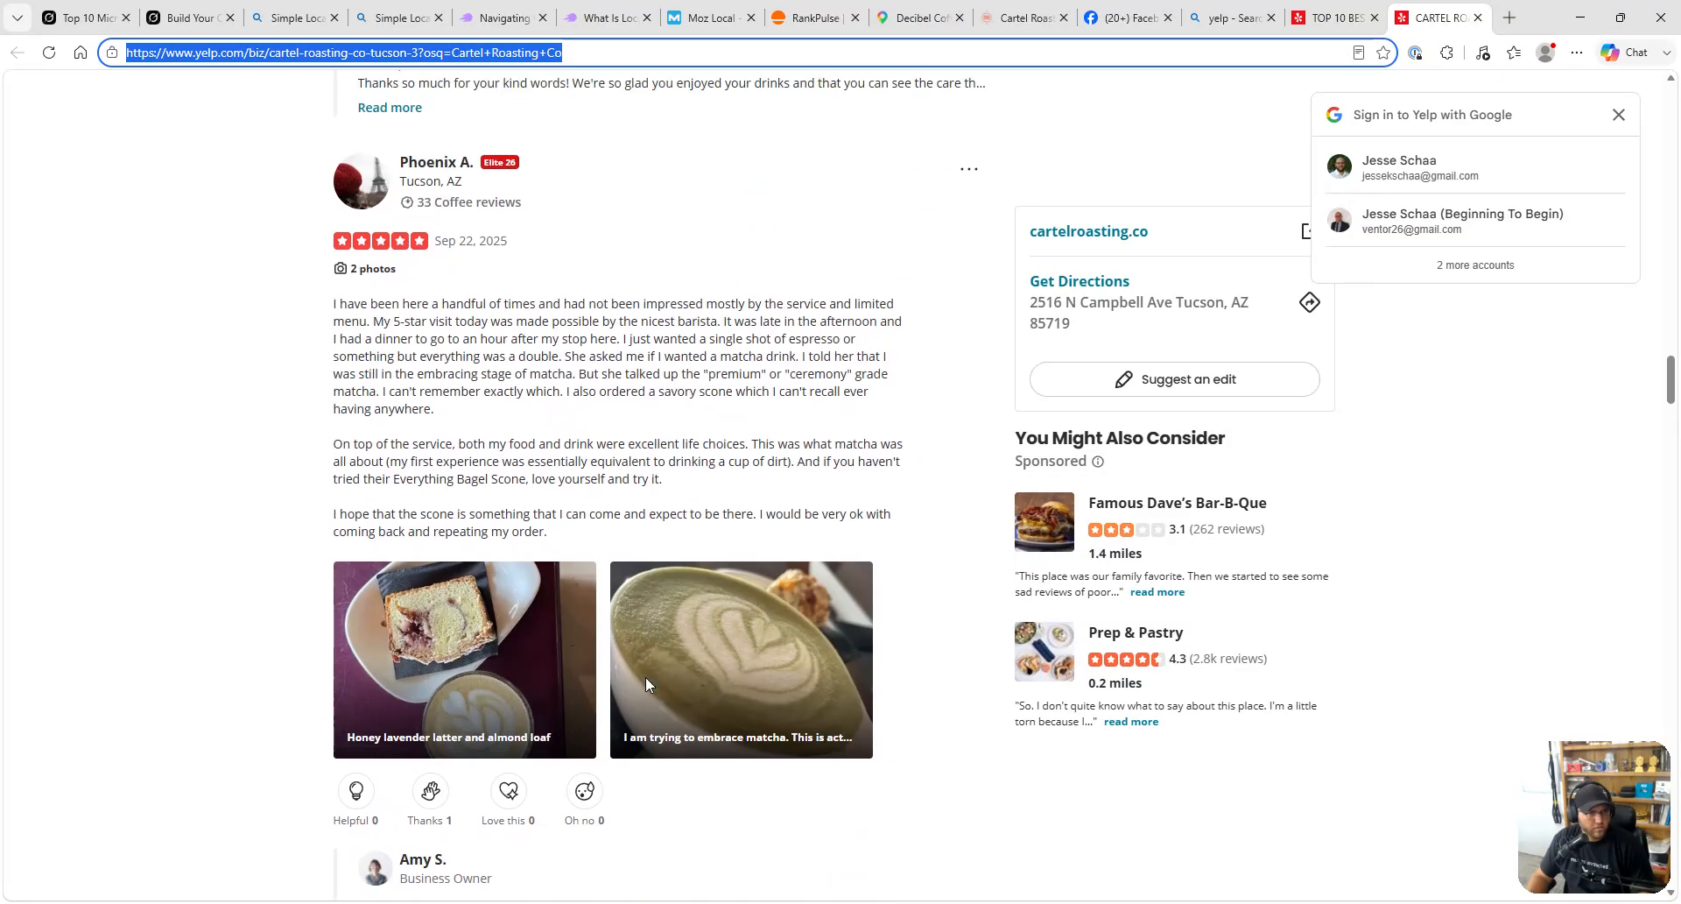
pyautogui.scroll(-3, 646, 684)
pyautogui.scroll(-14, 647, 683)
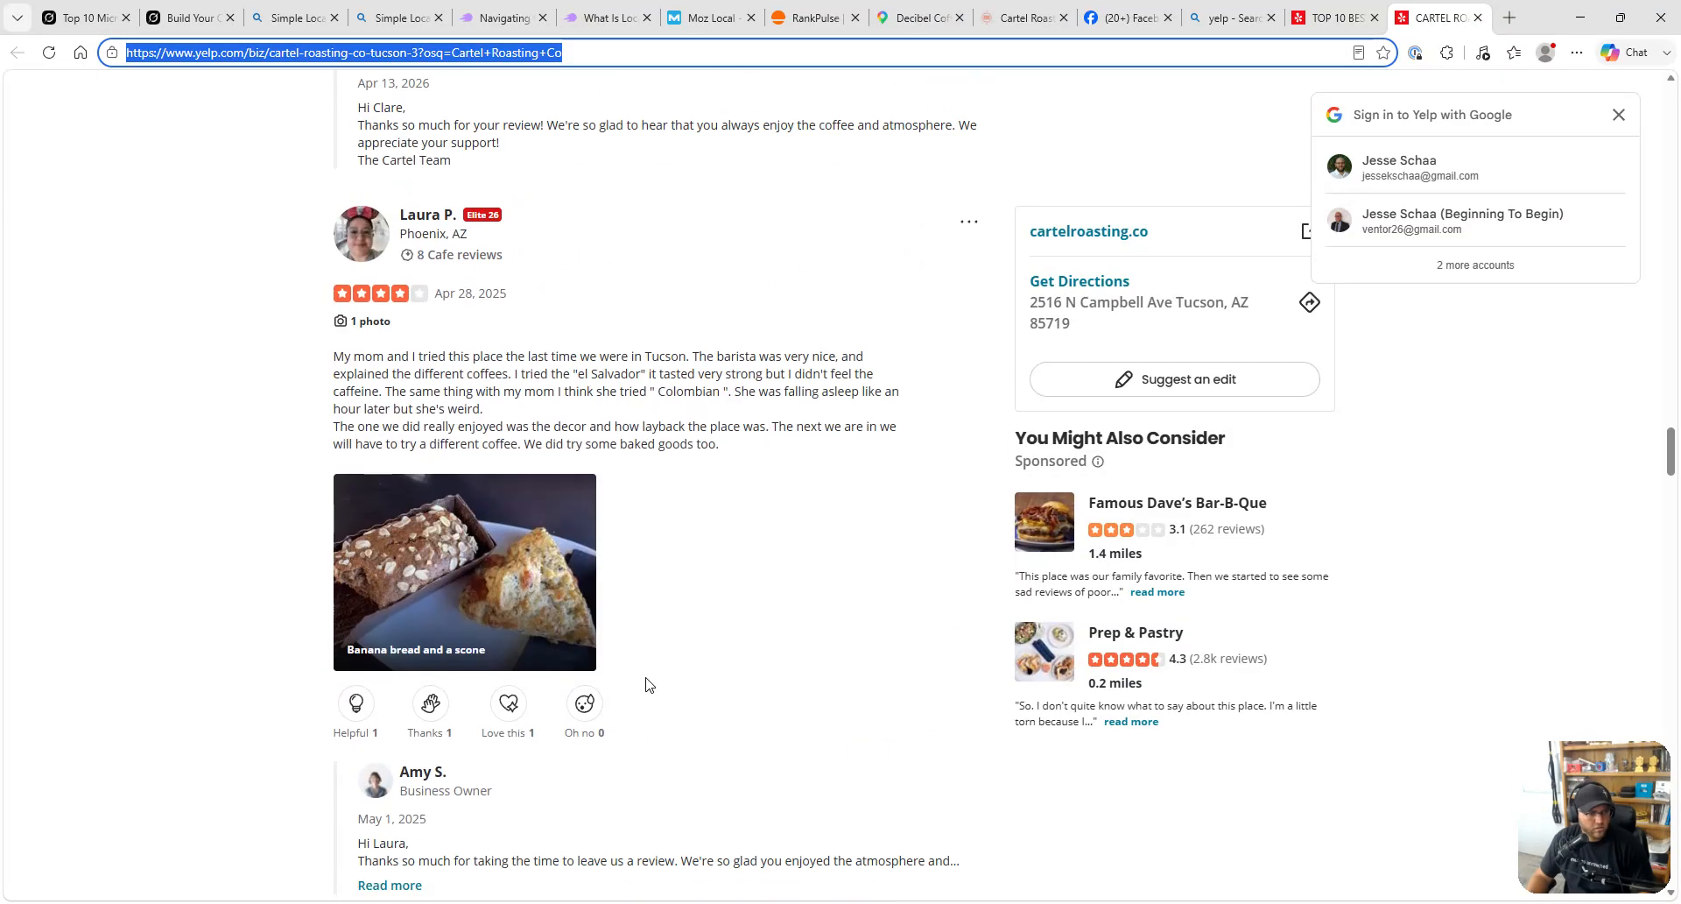
pyautogui.scroll(-15, 646, 684)
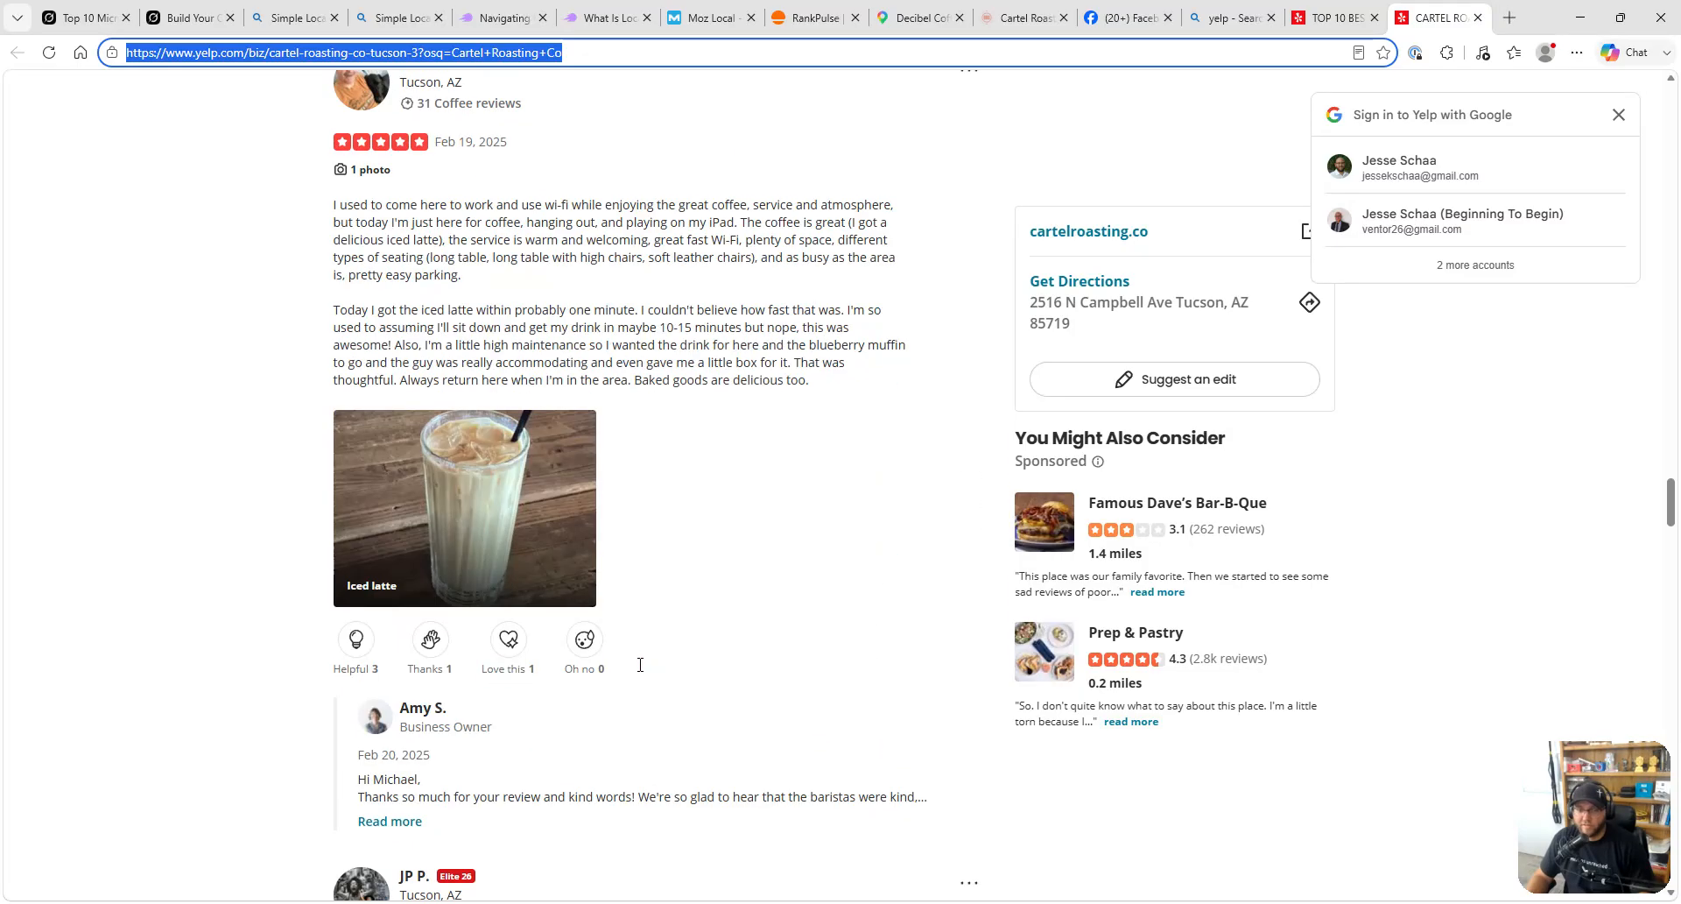
pyautogui.scroll(-13, 640, 663)
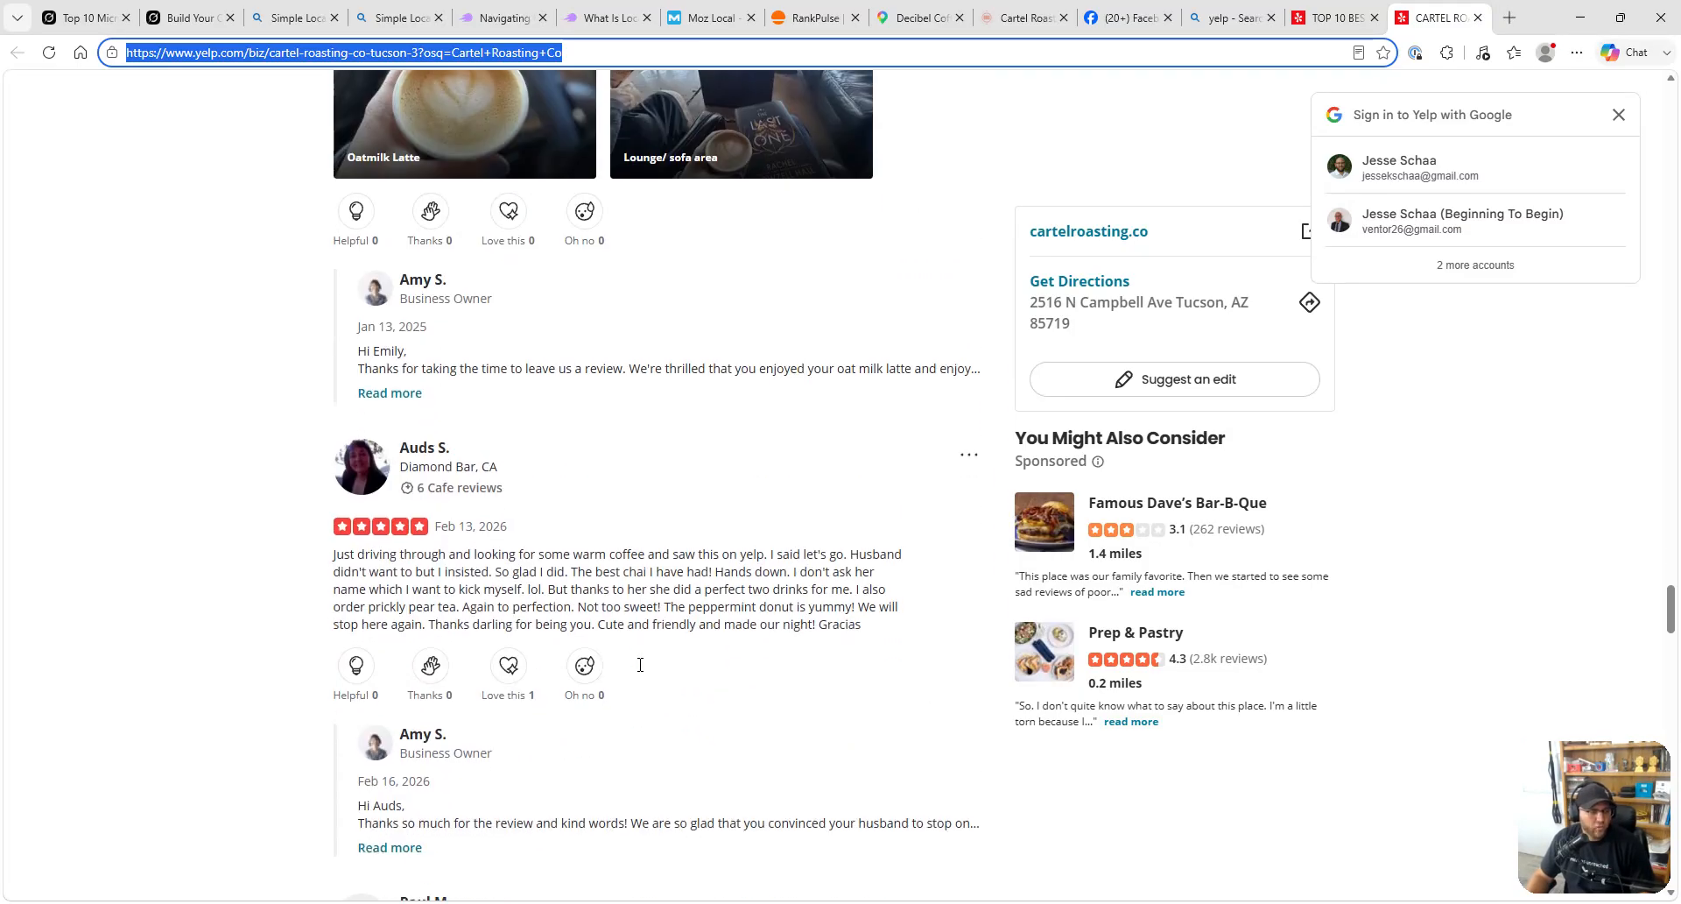
pyautogui.scroll(-4, 640, 664)
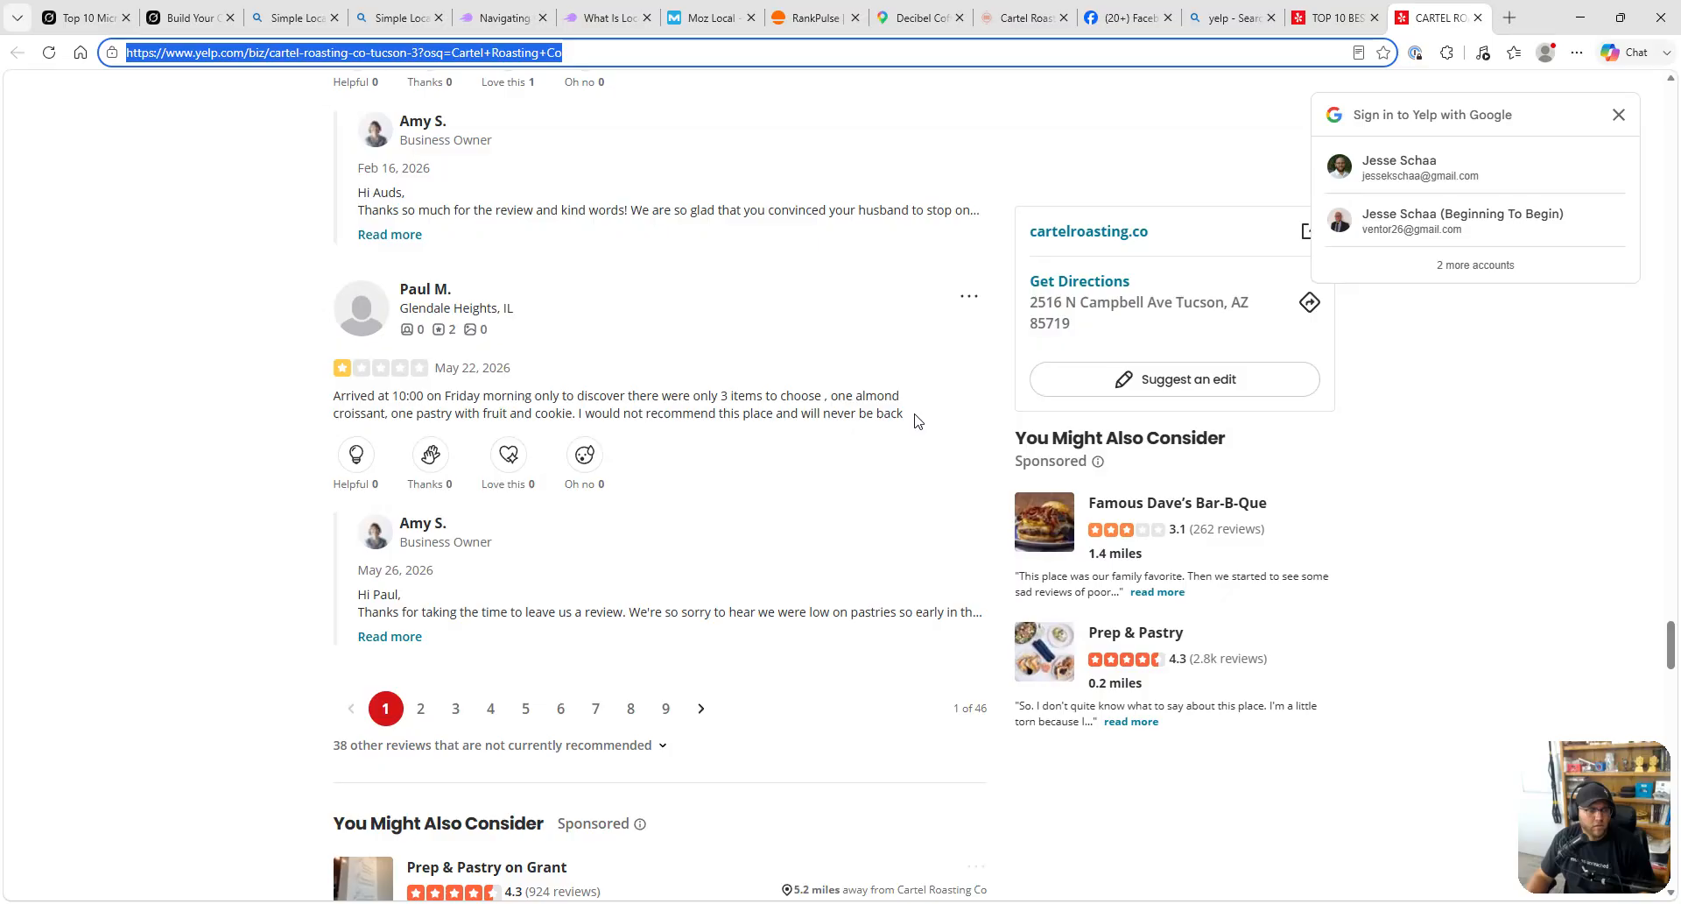
pyautogui.scroll(-1, 719, 519)
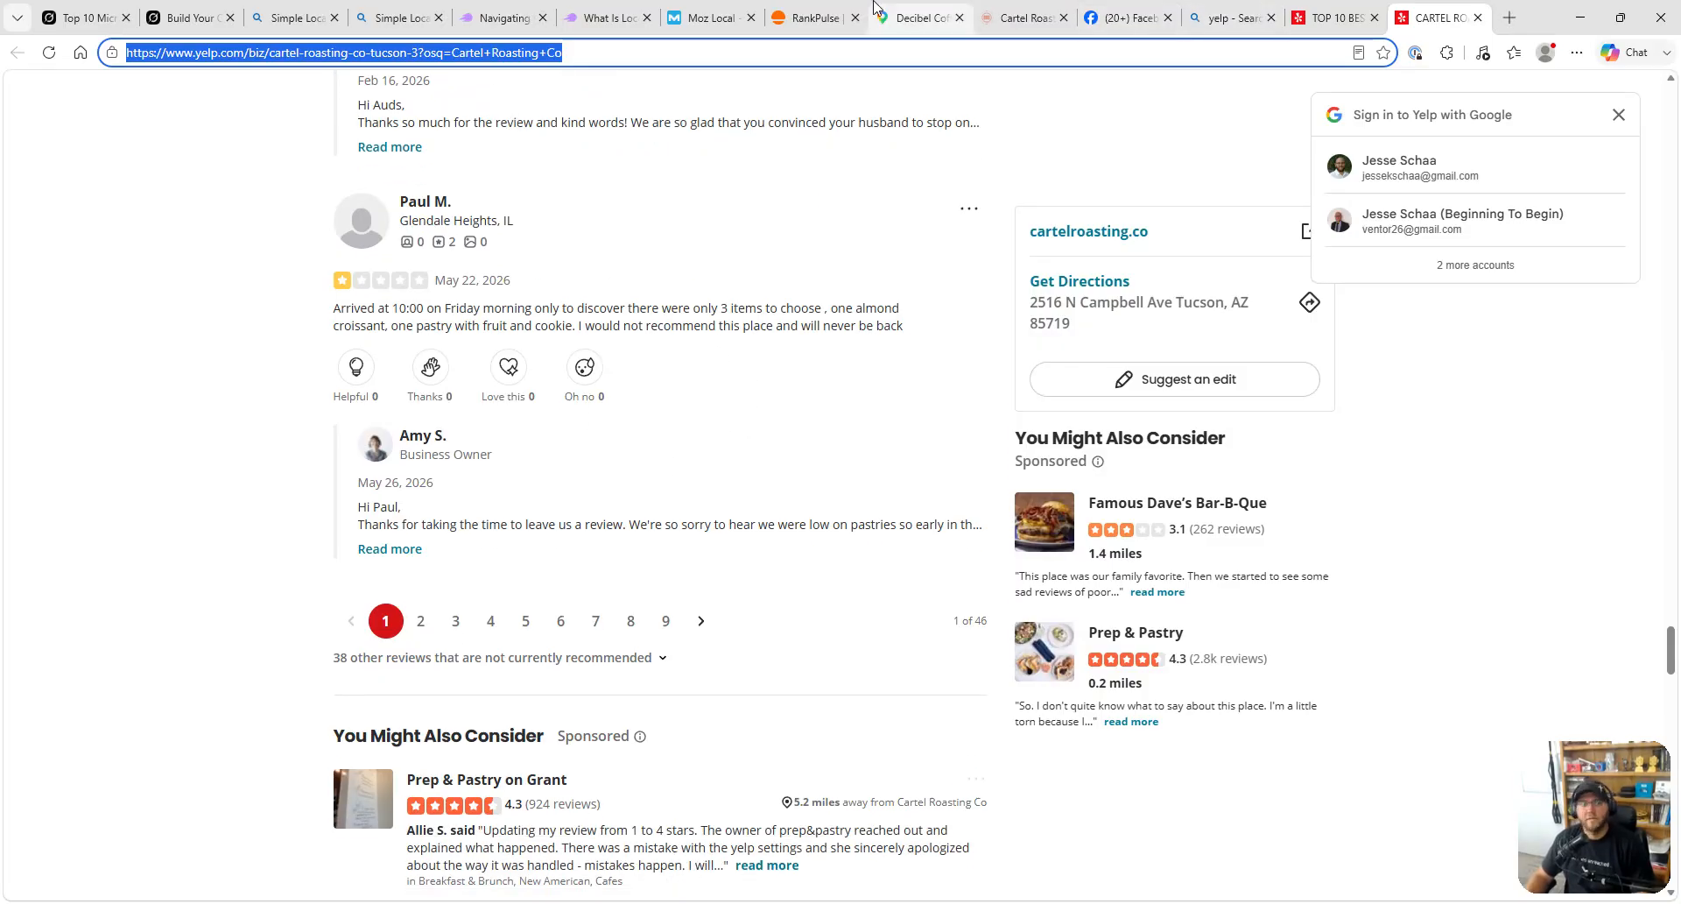
# - Return to the RankPulse builder in Base44 and close the Decibel Coffee, Cartel Roasting, Facebook and Yelp research pages
pyautogui.click(823, 11)
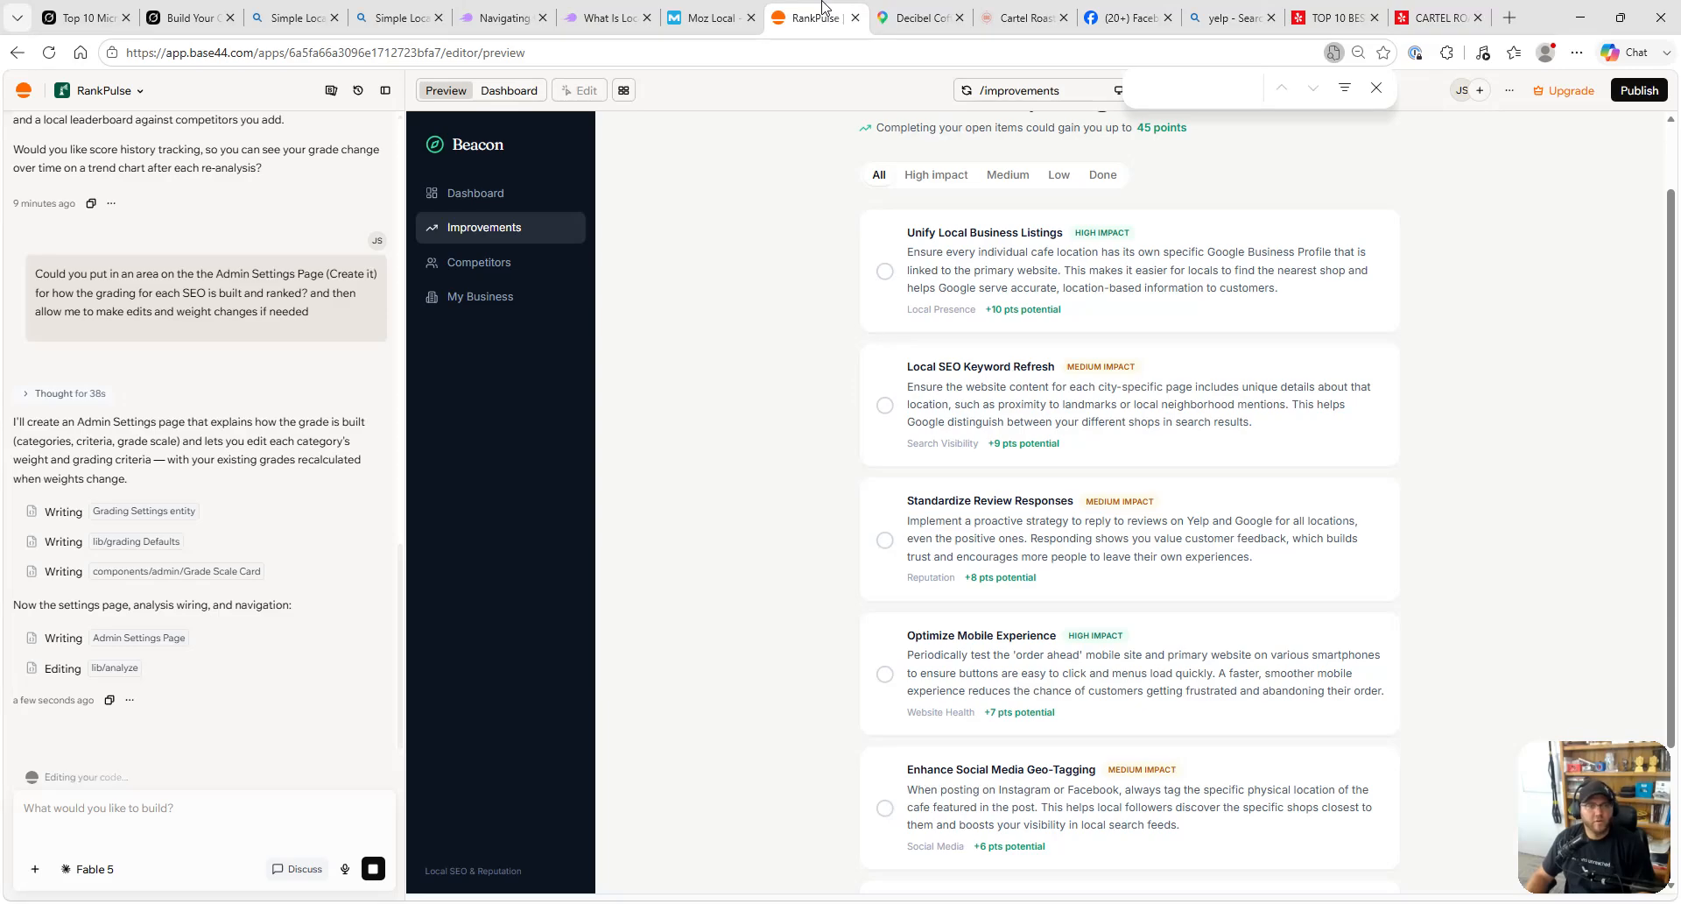
pyautogui.click(959, 17)
pyautogui.click(959, 18)
pyautogui.click(959, 18)
pyautogui.click(959, 18)
pyautogui.click(959, 18)
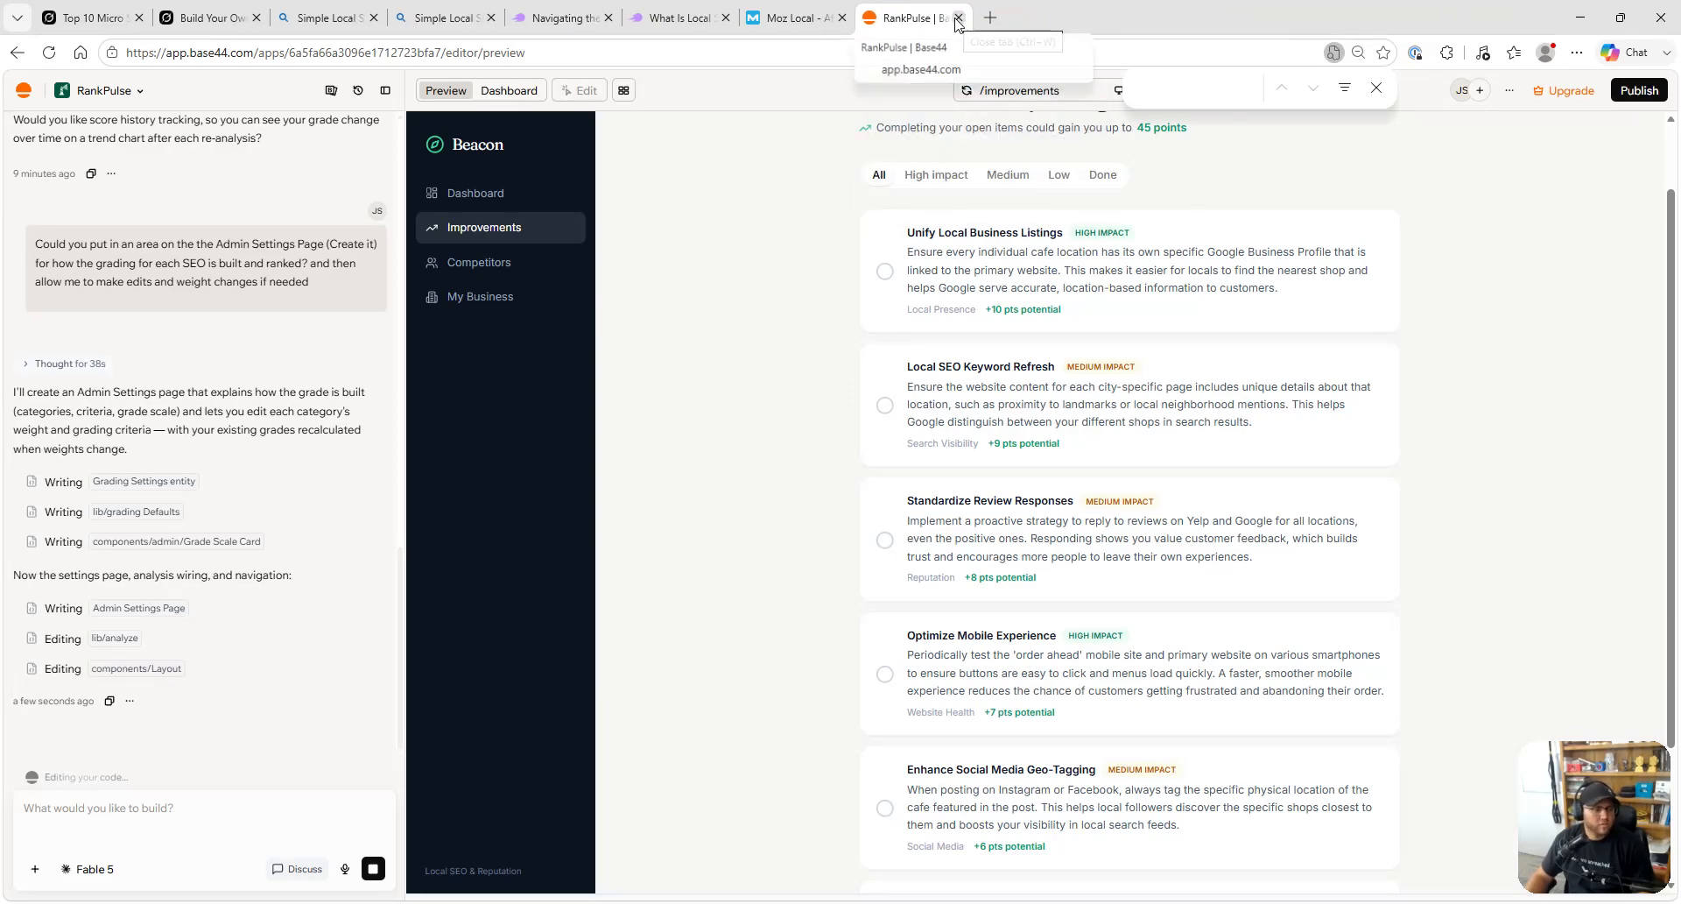
# - Check the Beacon app's Dashboard, Improvements and Competitors pages for re-analysis options
pyautogui.click(512, 203)
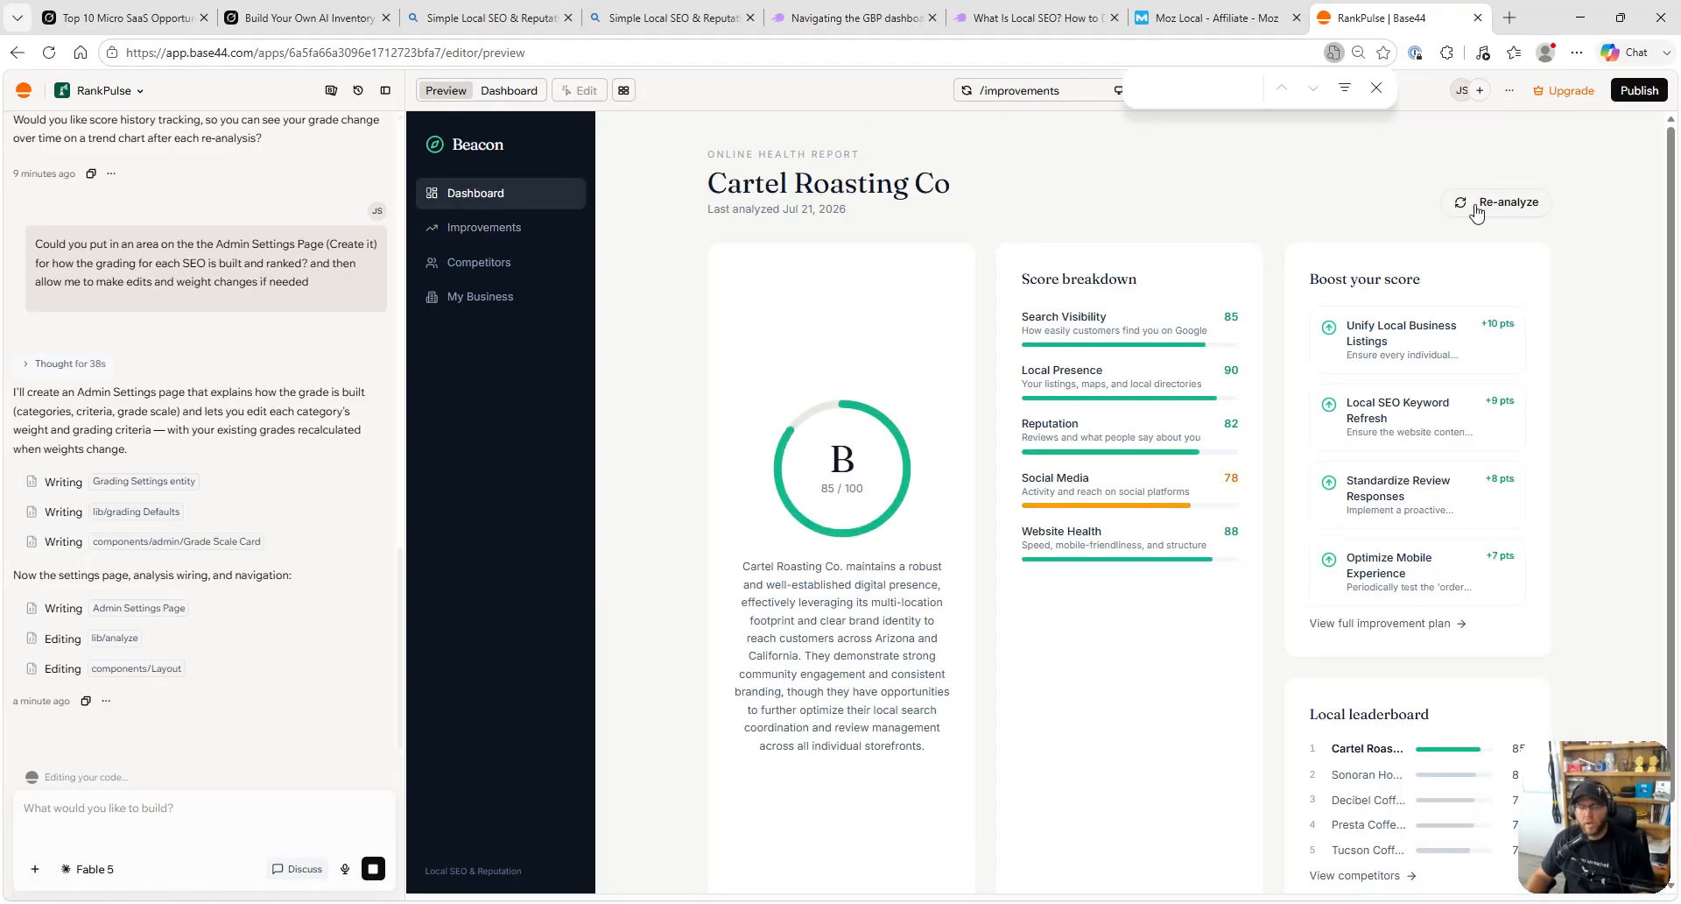
pyautogui.click(487, 233)
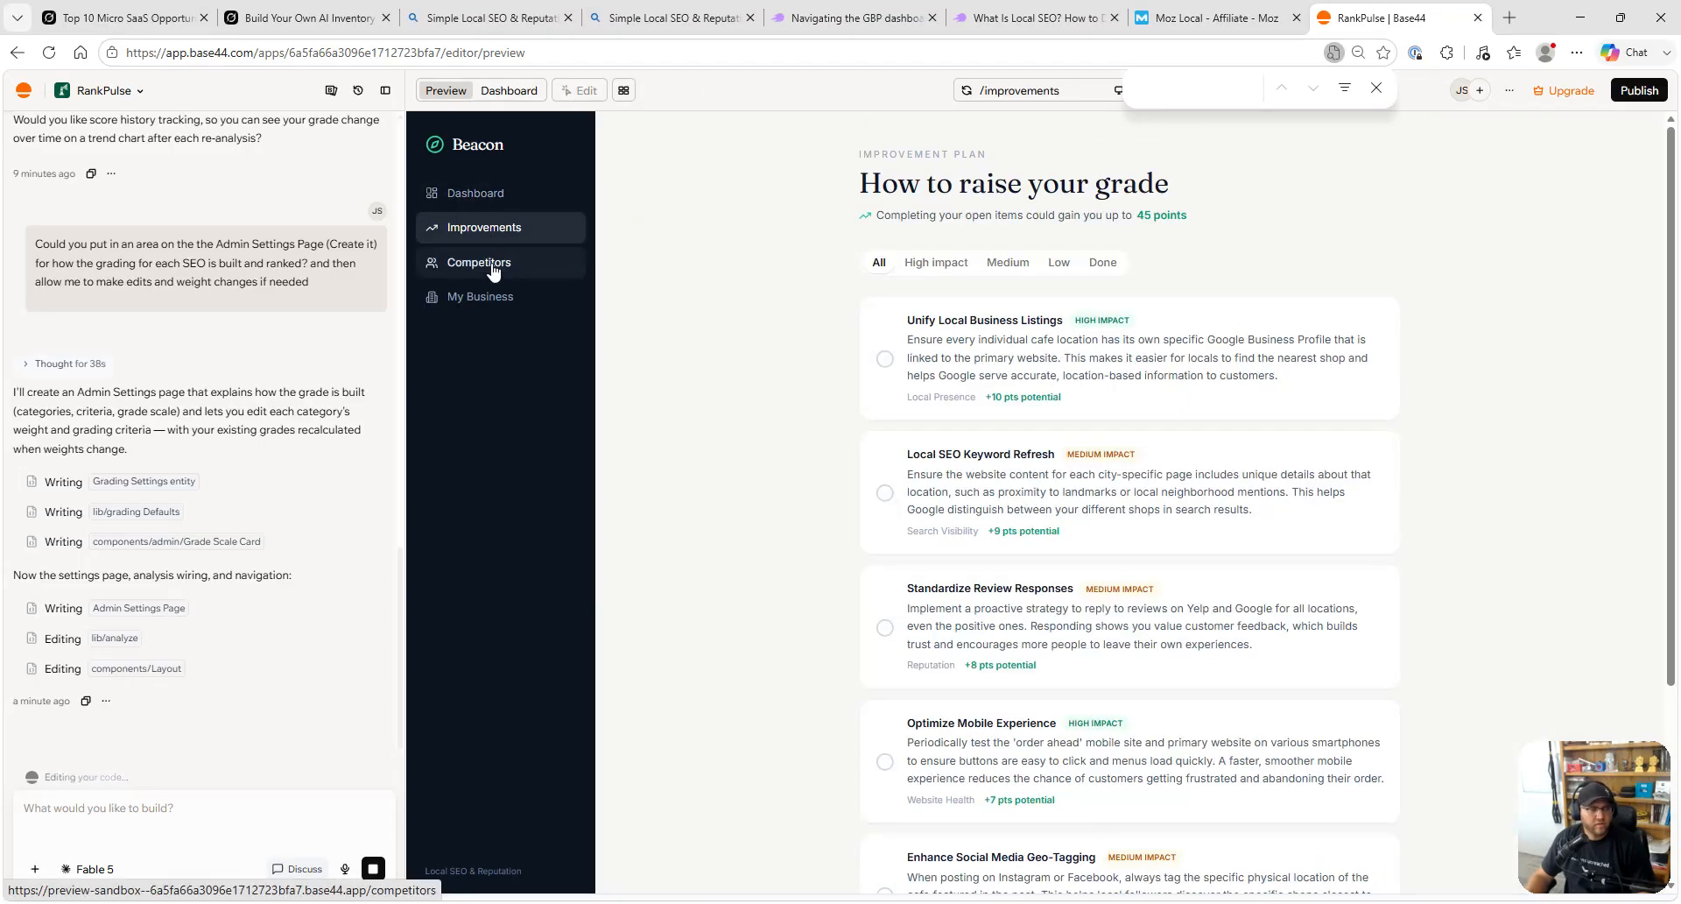
pyautogui.click(487, 261)
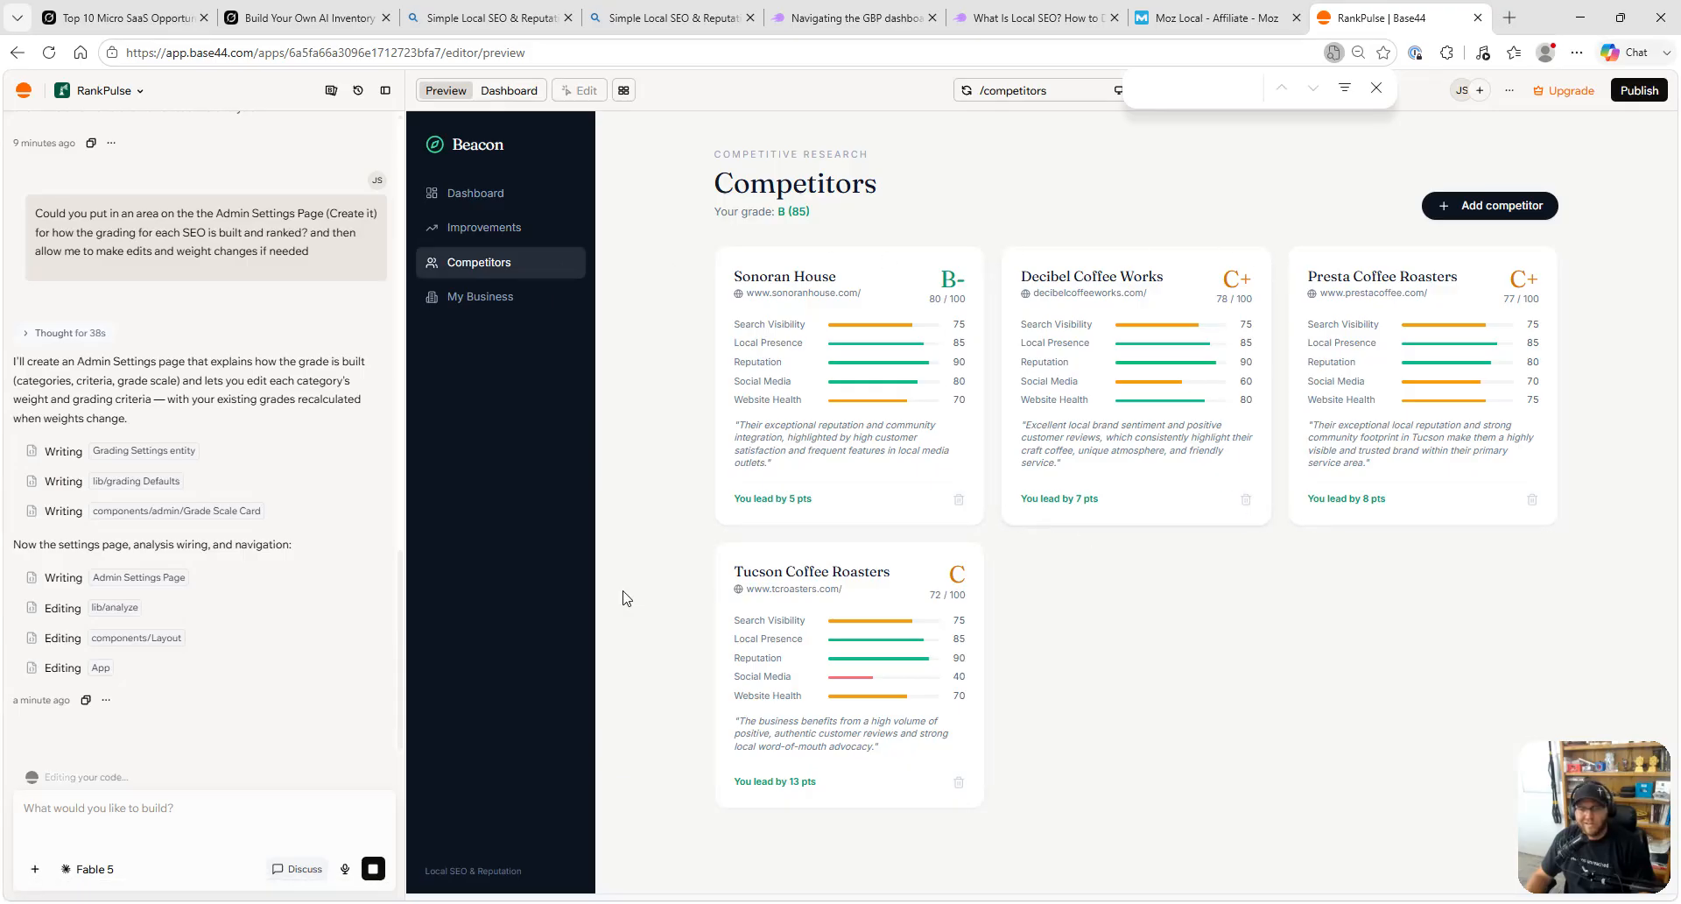
# - Write a request to the app builder for a way to reanalyze our competitors
pyautogui.write('We need a ')
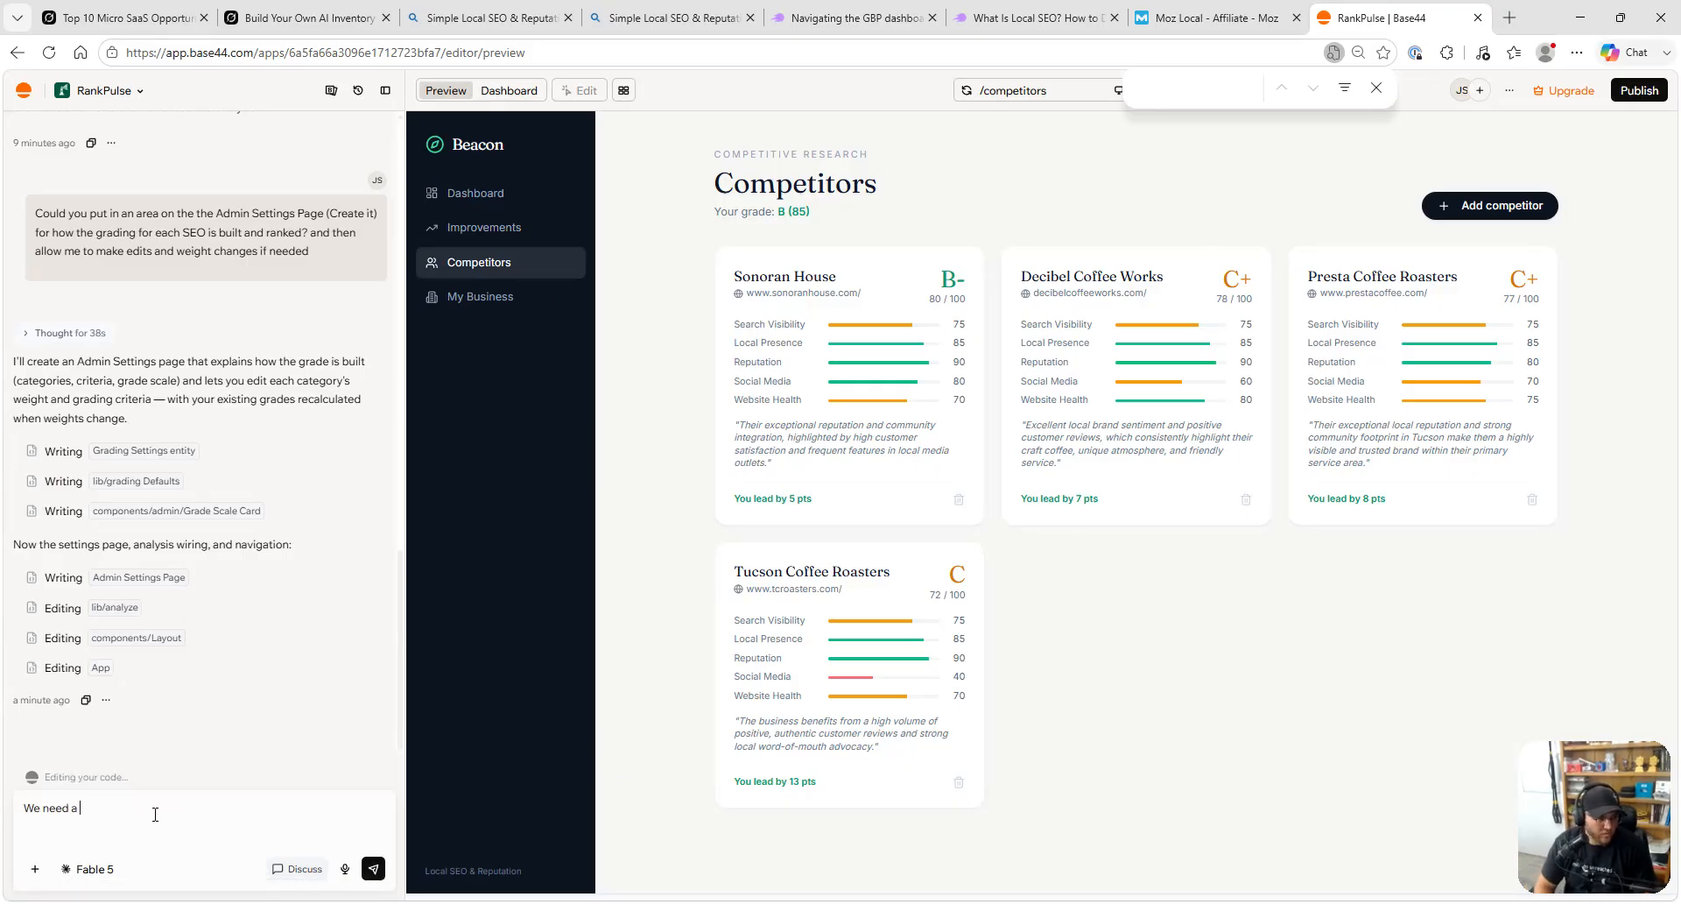
pyautogui.write('way to reana')
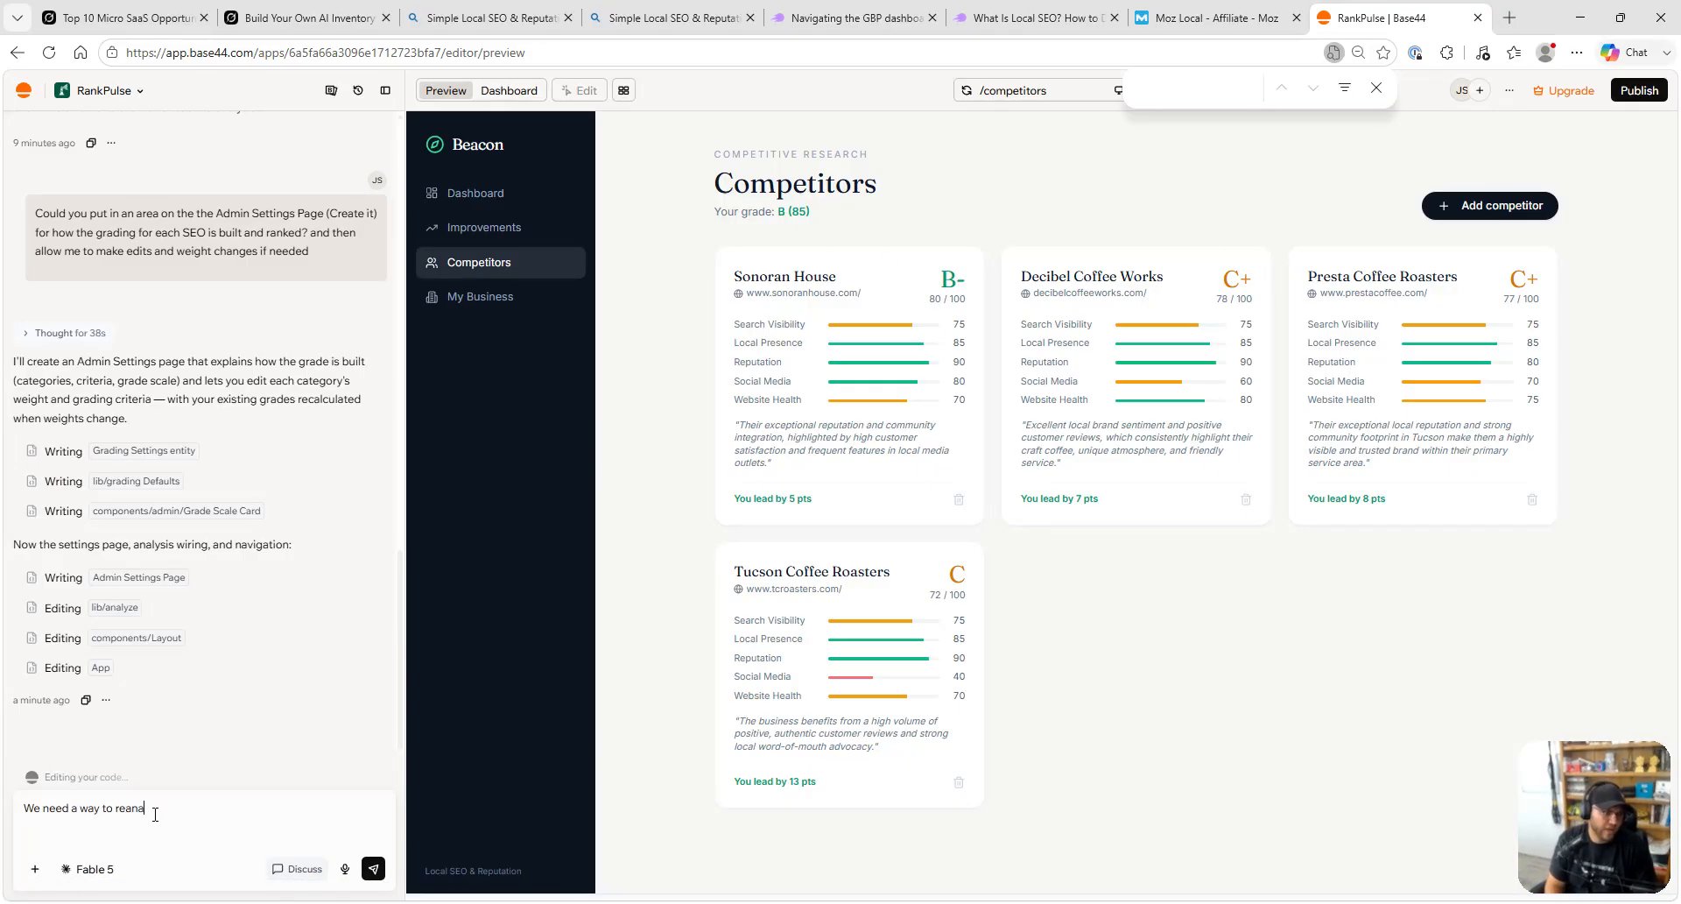
pyautogui.write('lyze our competi')
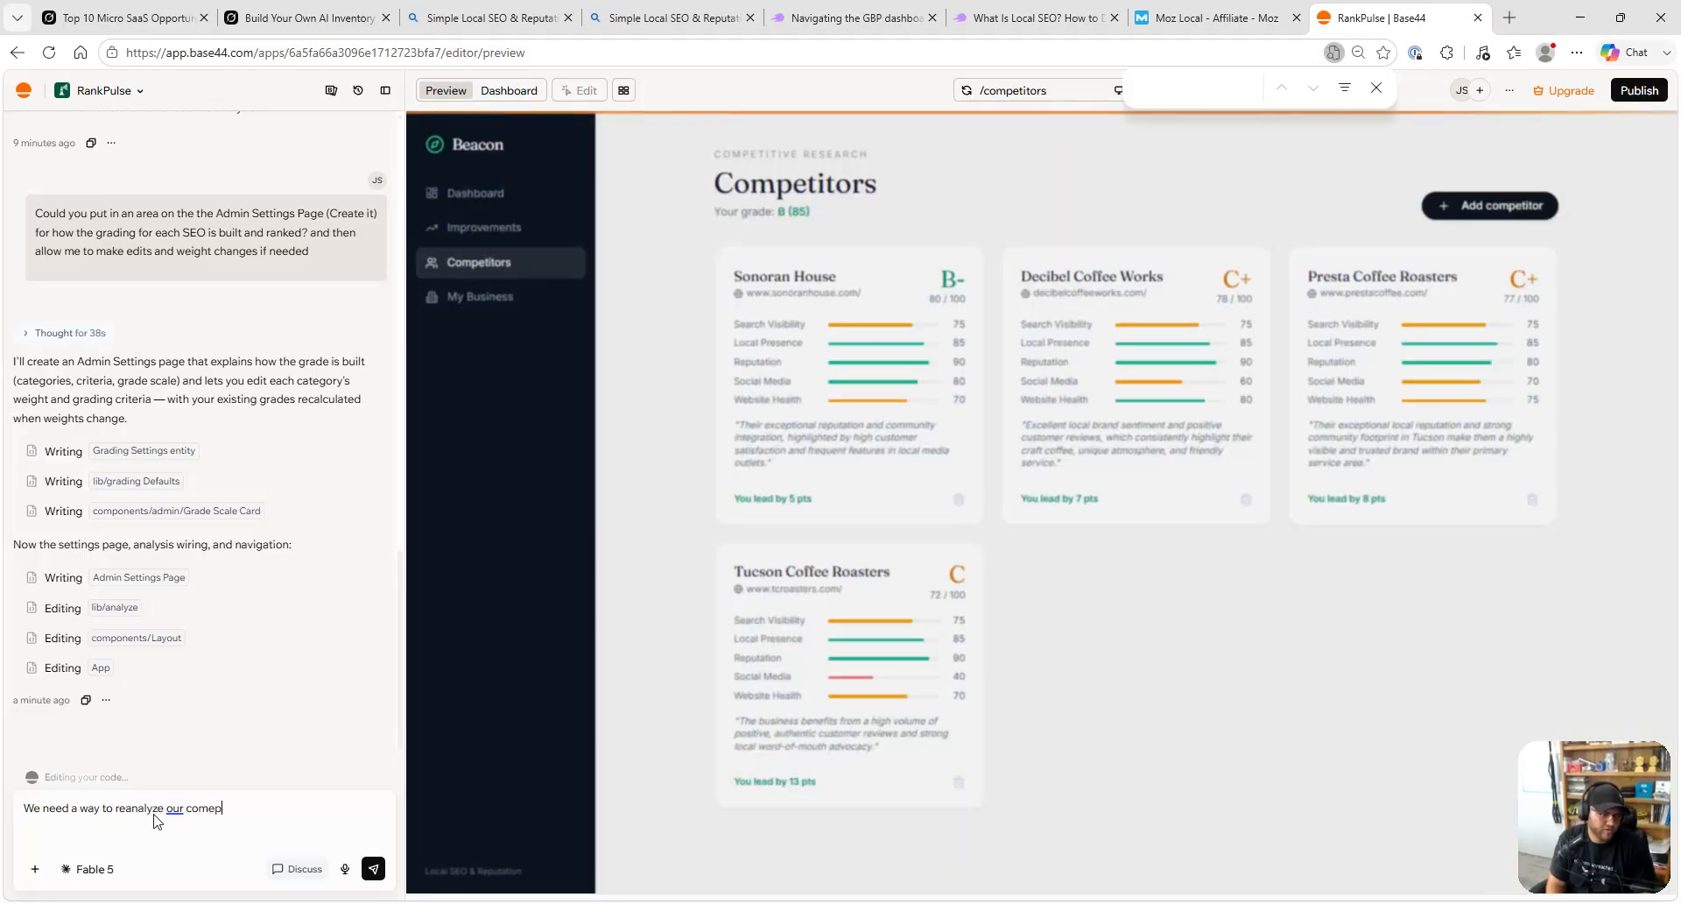
# - Complete the prompt line requesting a way to reanalyze our competitors, and add a second paragraph asking for a Performance Section
pyautogui.write('tors.')
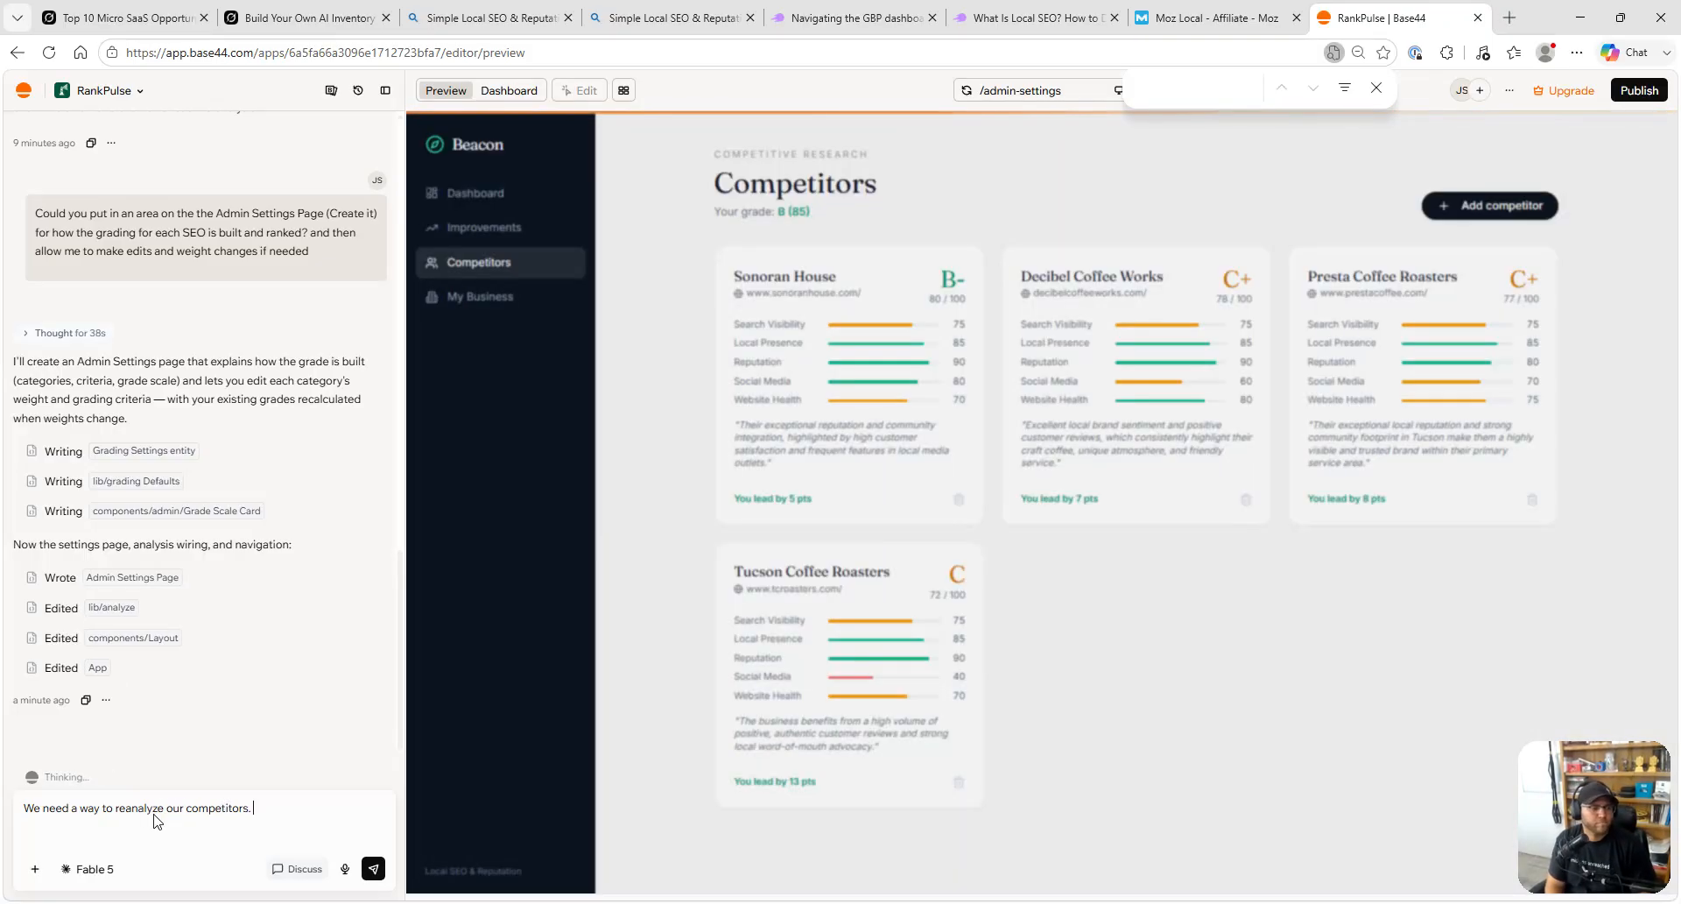
pyautogui.hotkey('shift', 'Return')
pyautogui.write('Also lets add ina')
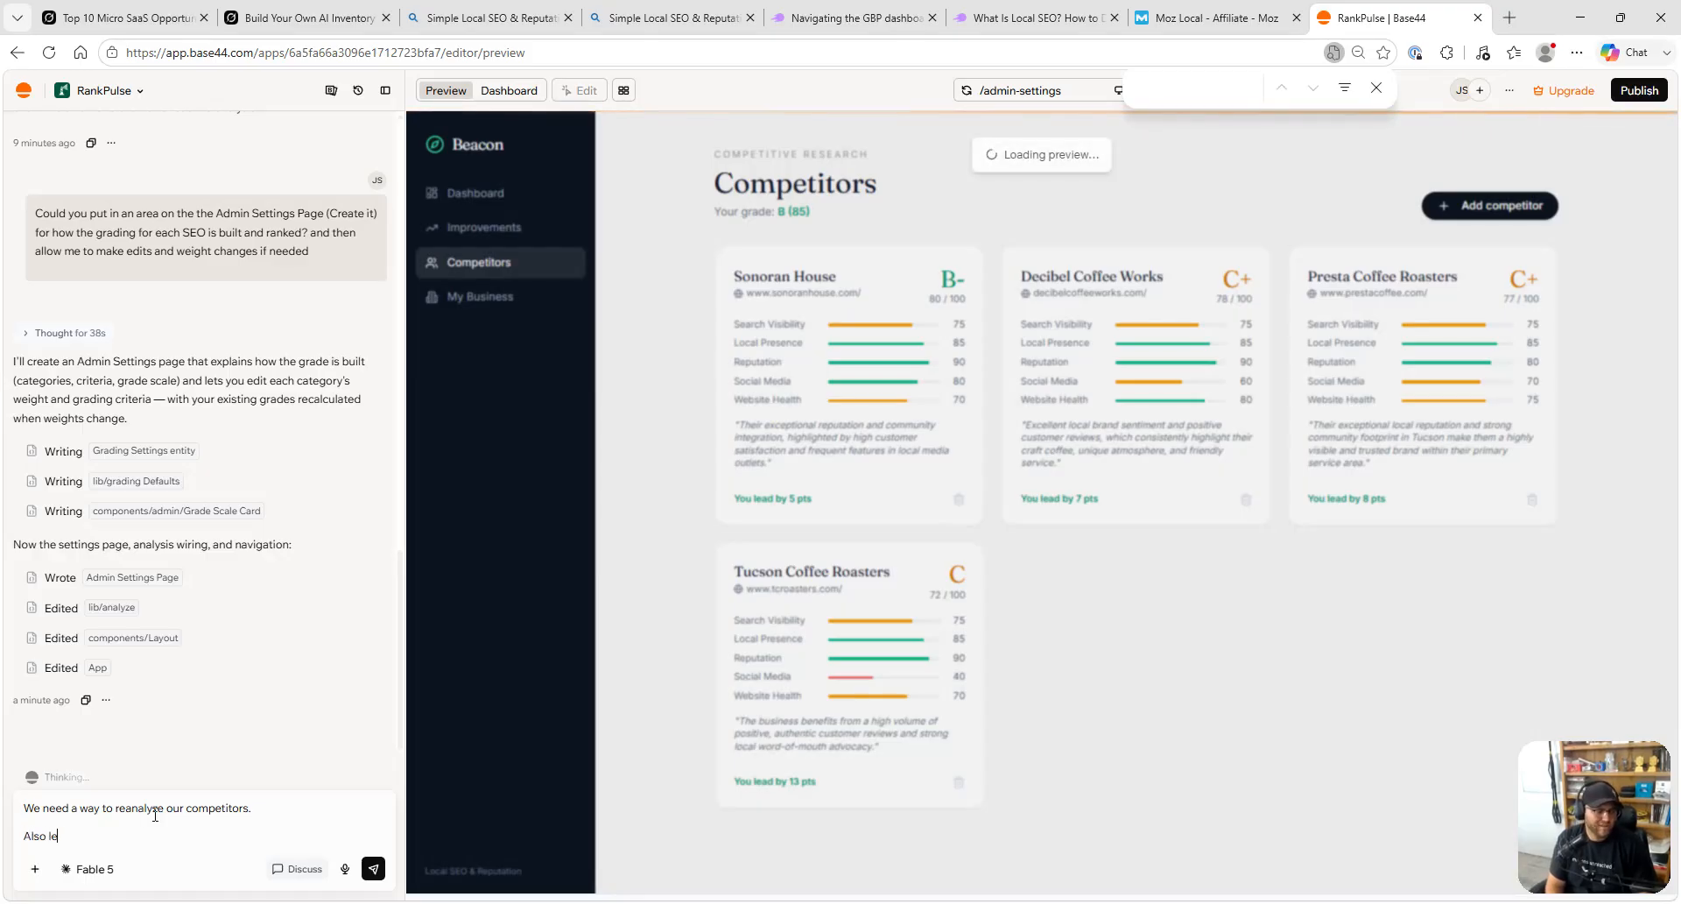
pyautogui.press('BackSpace')
pyautogui.press('BackSpace')
pyautogui.write('a ')
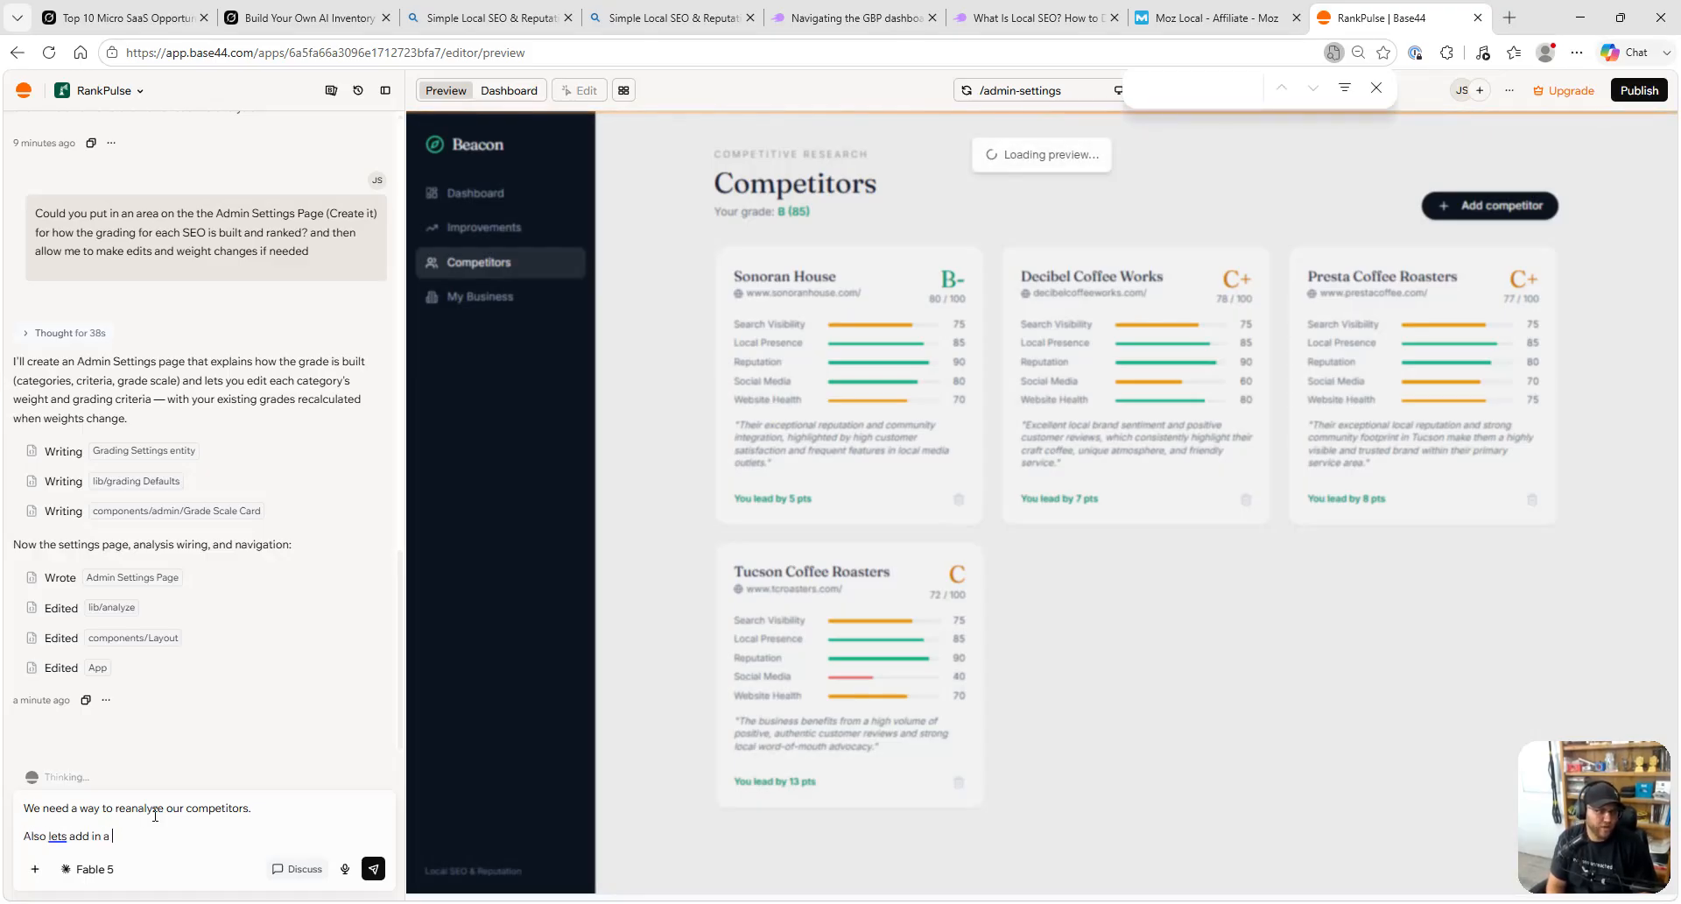
pyautogui.write('report section')
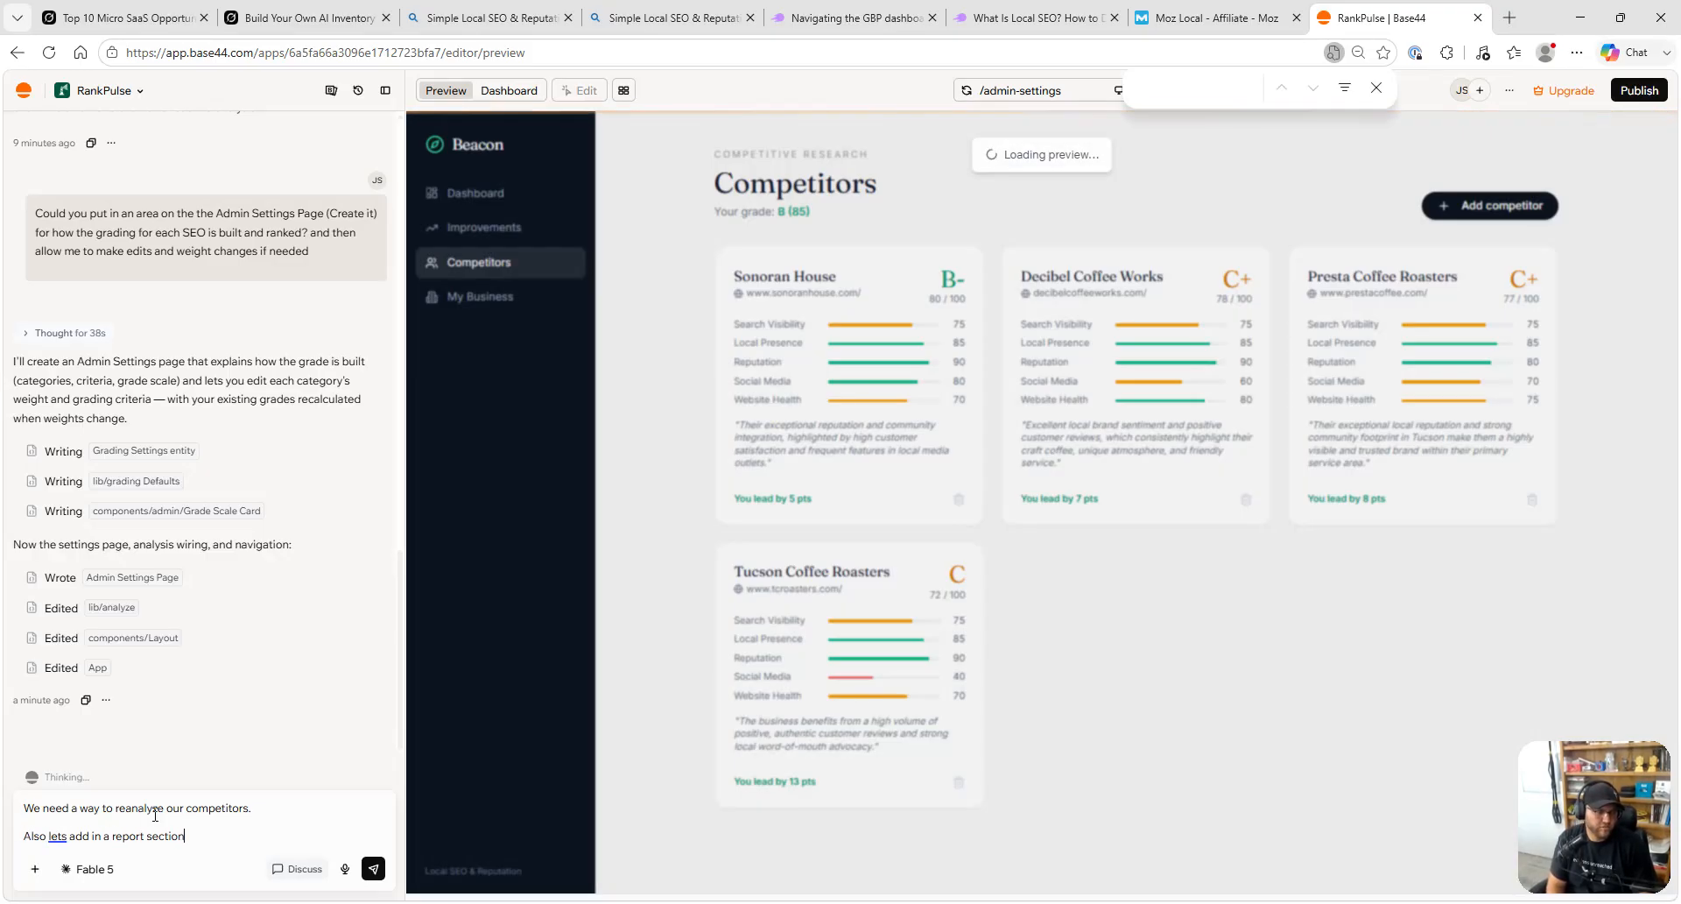
pyautogui.hotkey('ctrl', 'BackSpace')
pyautogui.hotkey('ctrl', 'BackSpace')
pyautogui.write('Perfor')
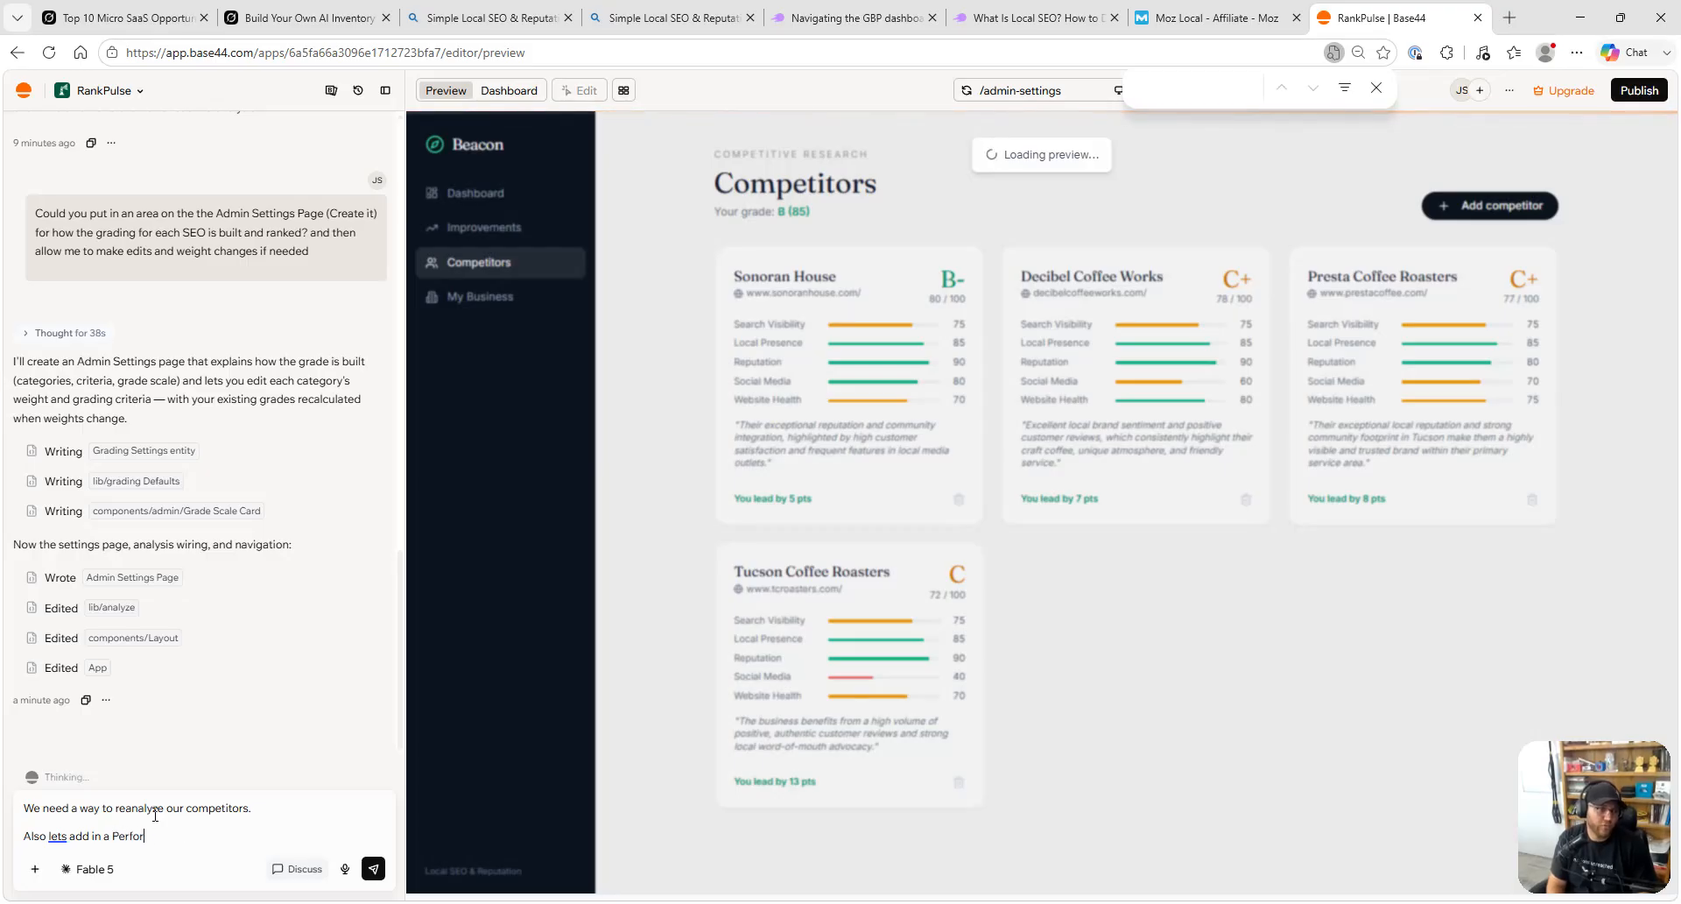
pyautogui.write('mance Section. That')
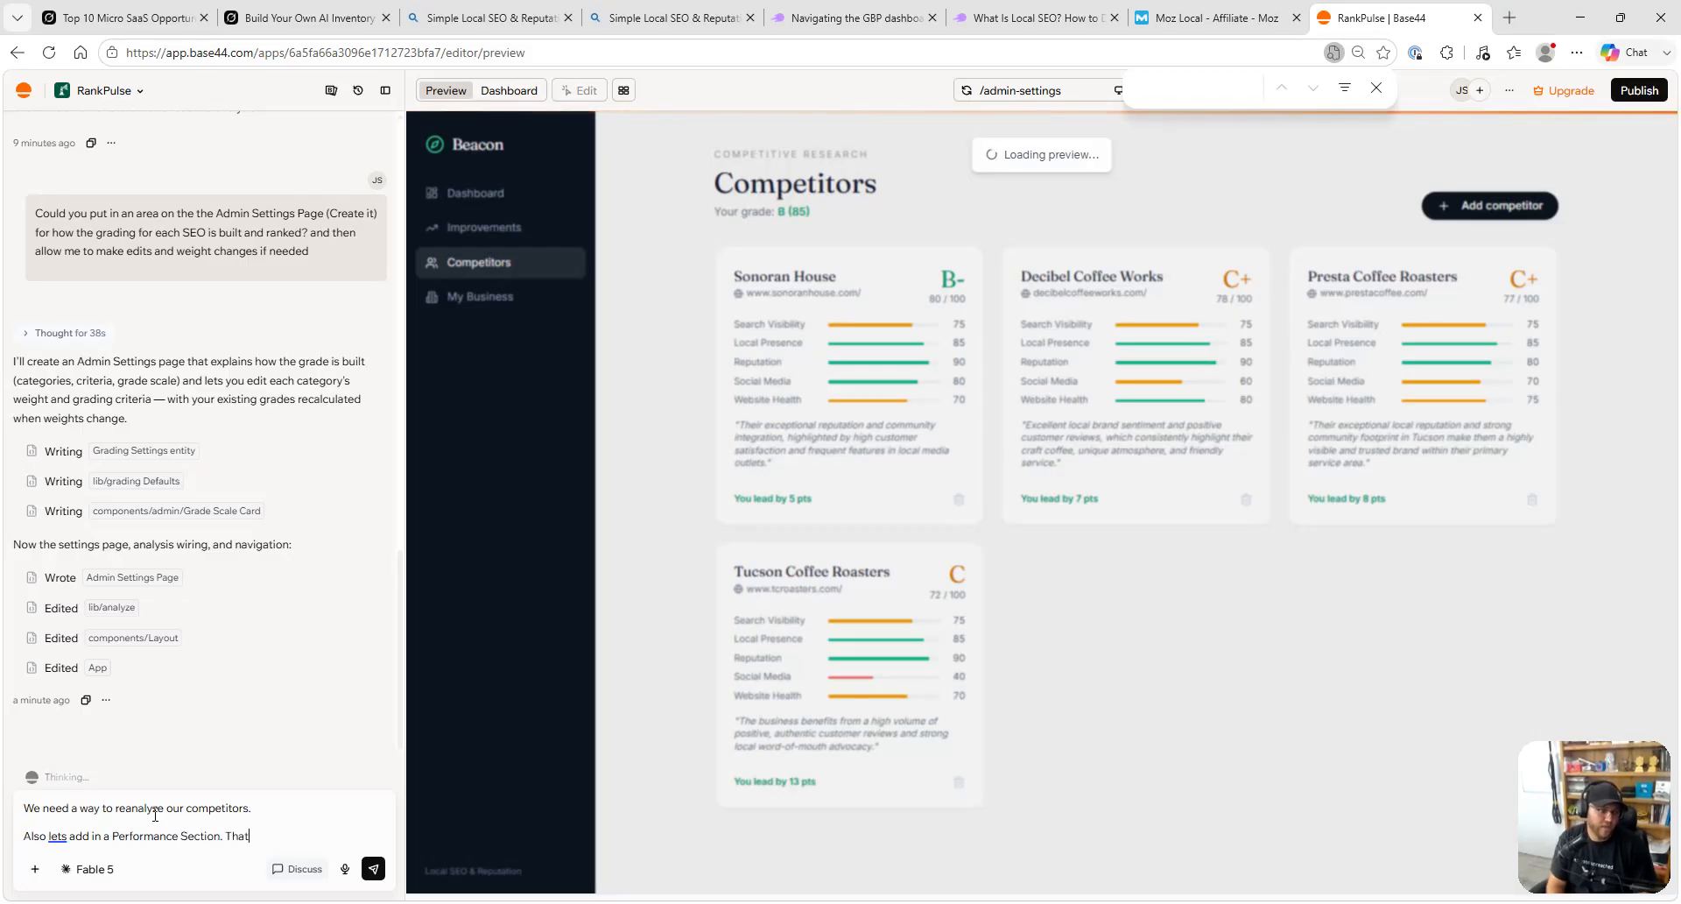
# - Describe the Performance Section in the prompt as all about analytics, requesting the most common SEO analytics dashboard
pyautogui.write(' is all about analy')
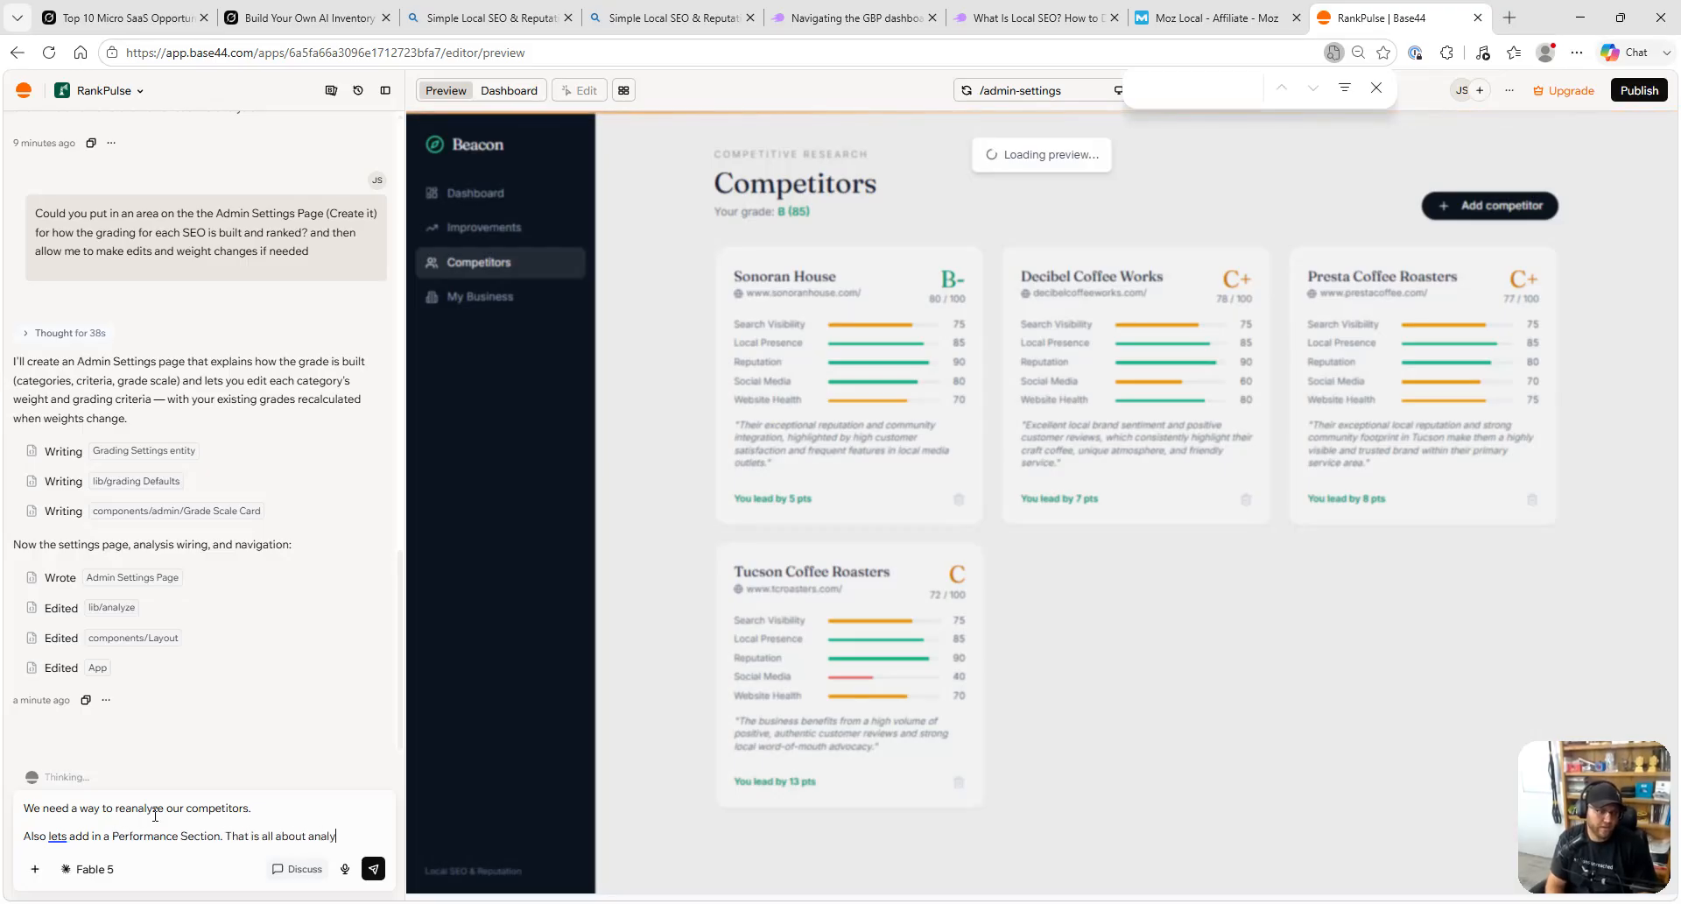
pyautogui.write('tics. Build t')
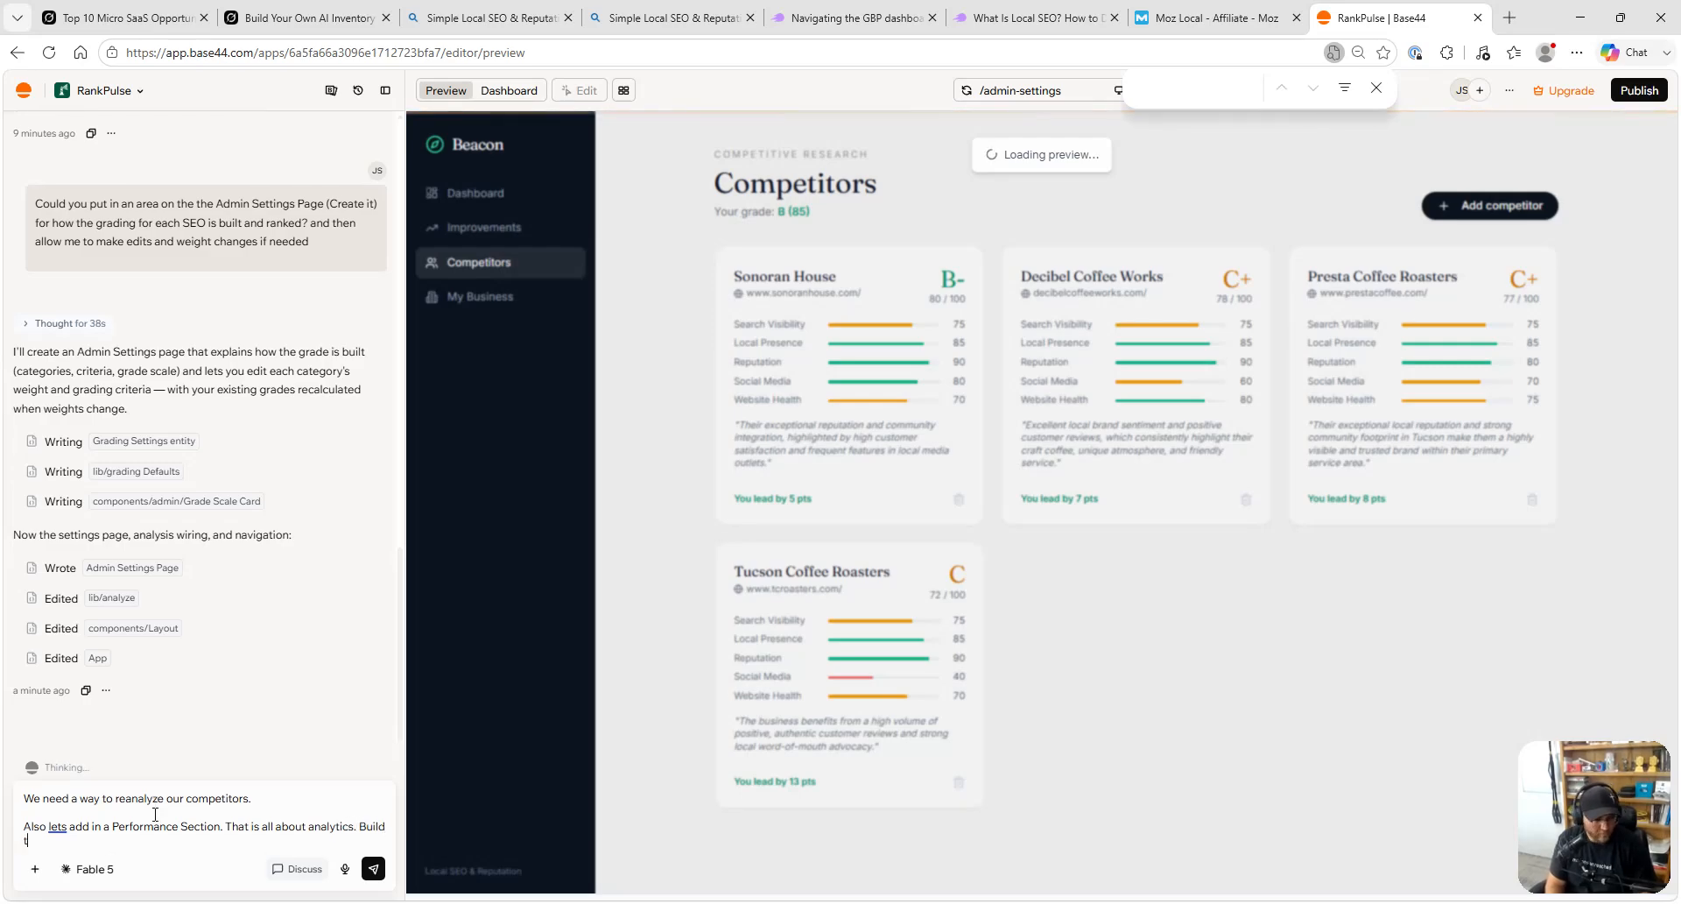
pyautogui.write('he most common SEO')
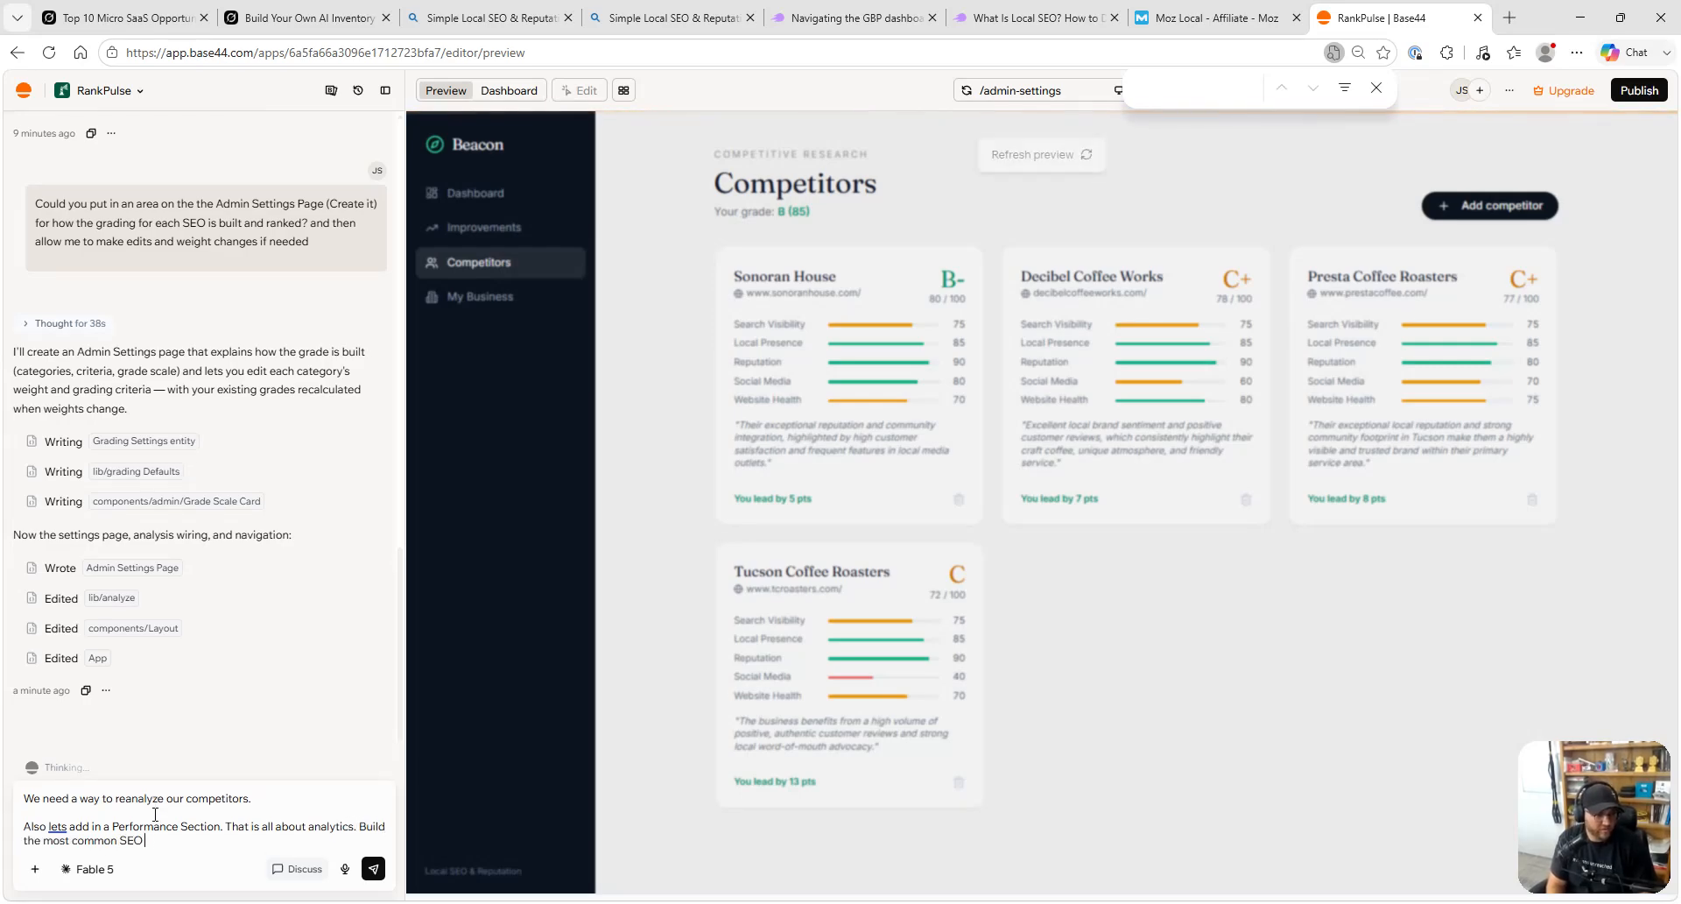
pyautogui.write(' analytics dashboard')
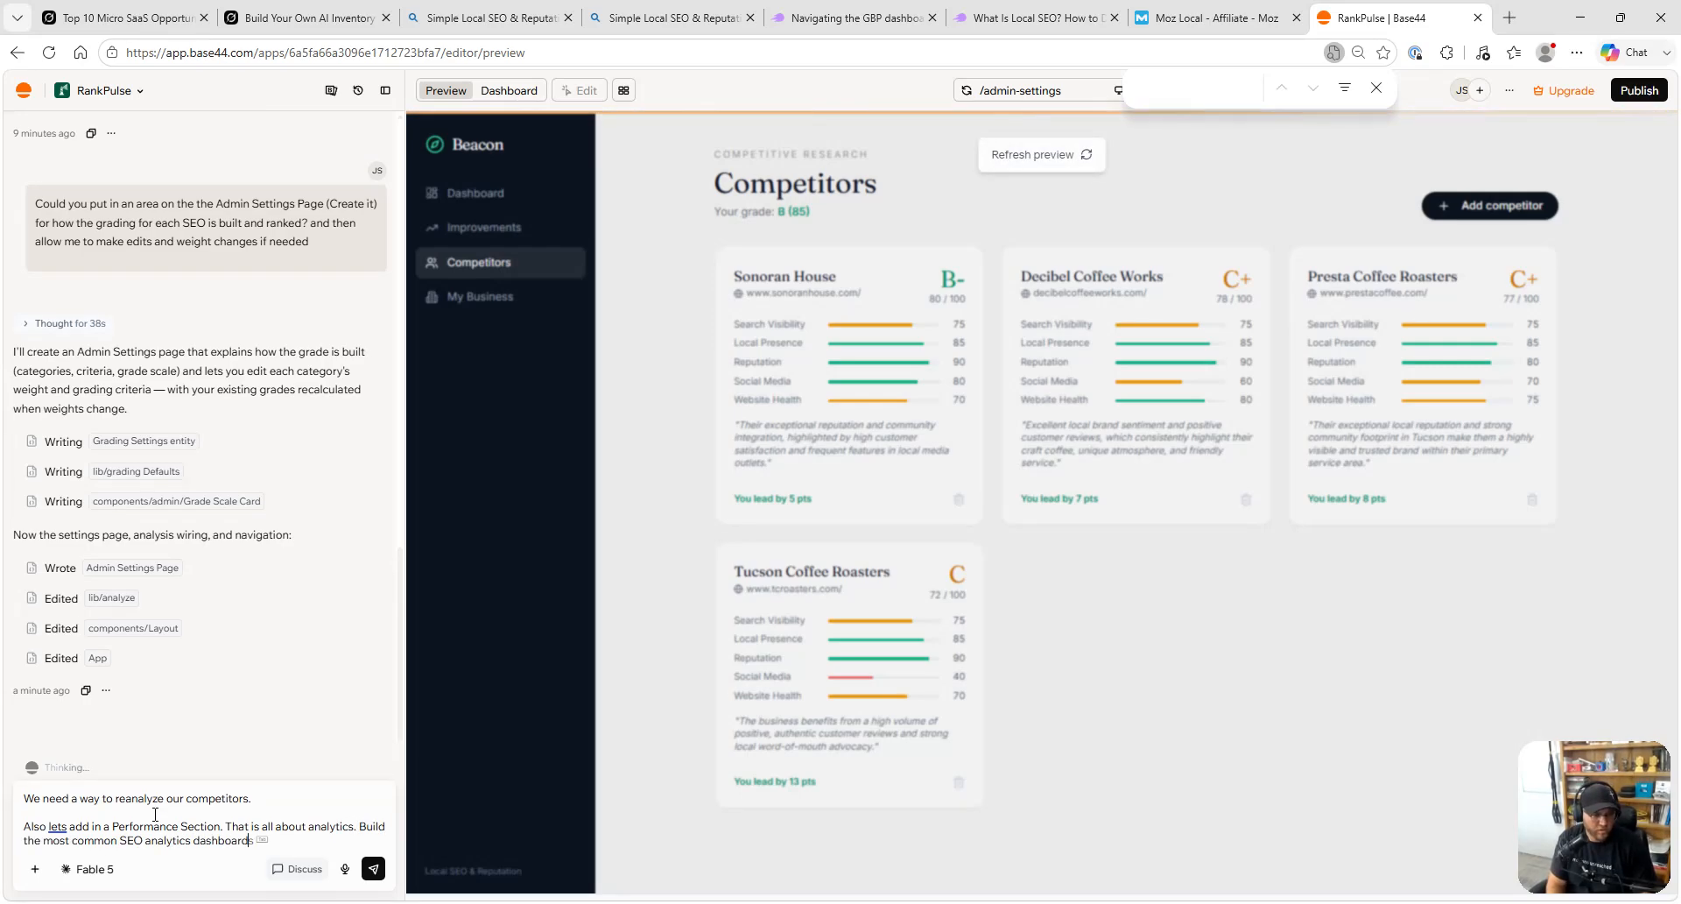
# - Ask for some flare & spice to make the dashboard stand out against other online SEO Rep Dashboard Tools, and send the prompt
pyautogui.write(' & then add in s')
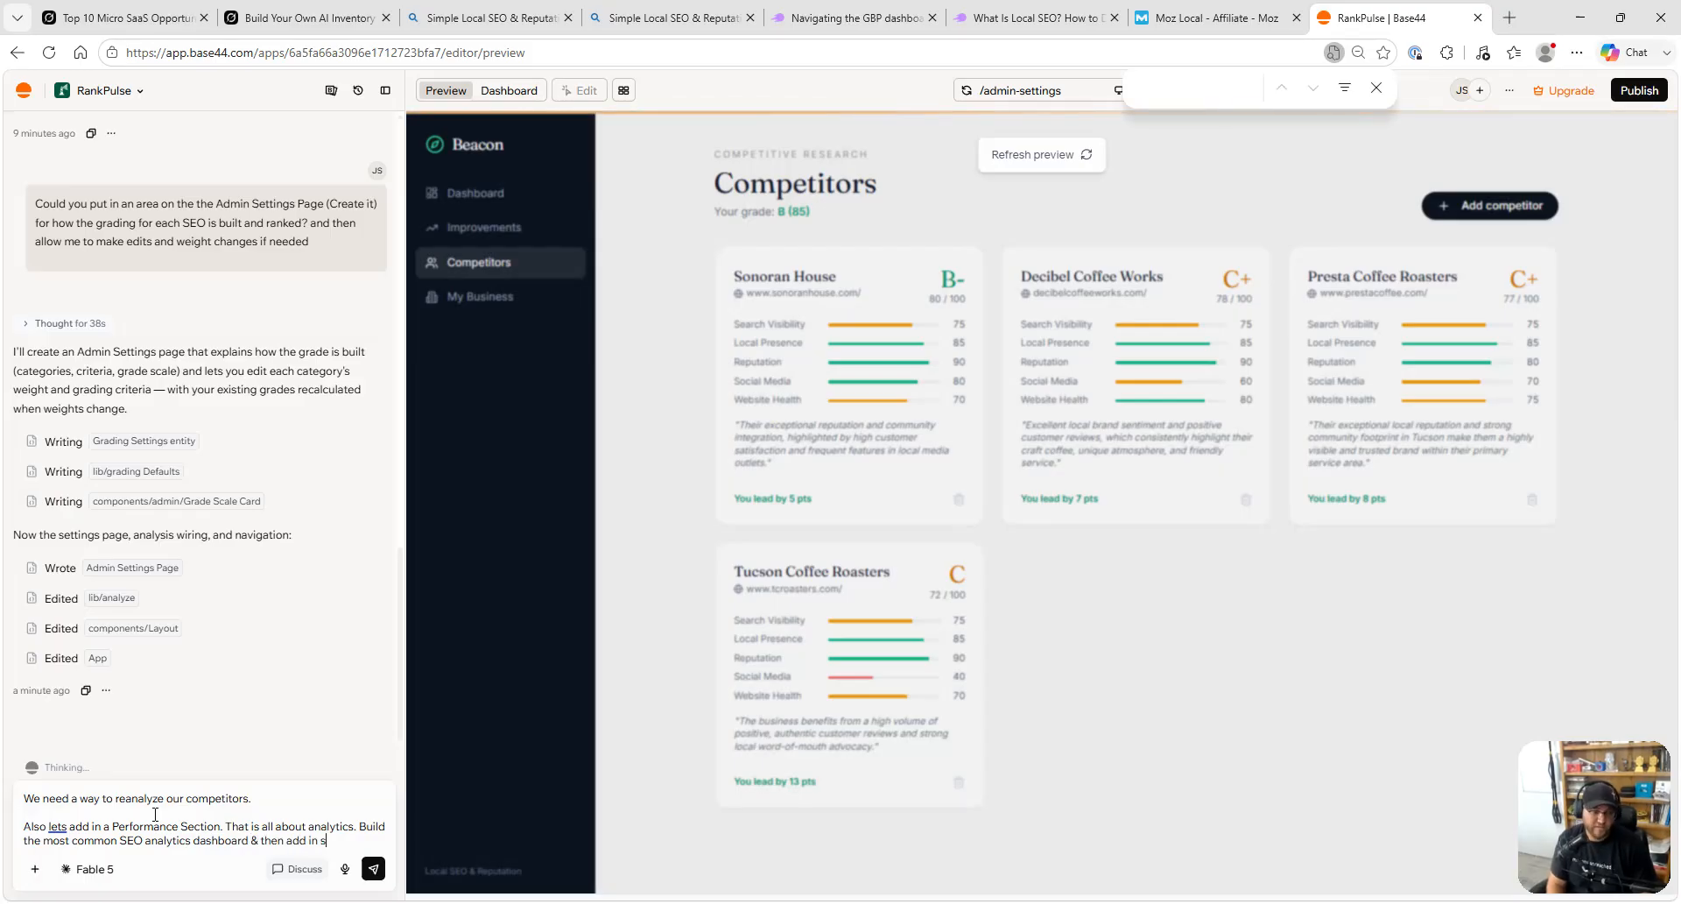
pyautogui.write('ome flare & spice')
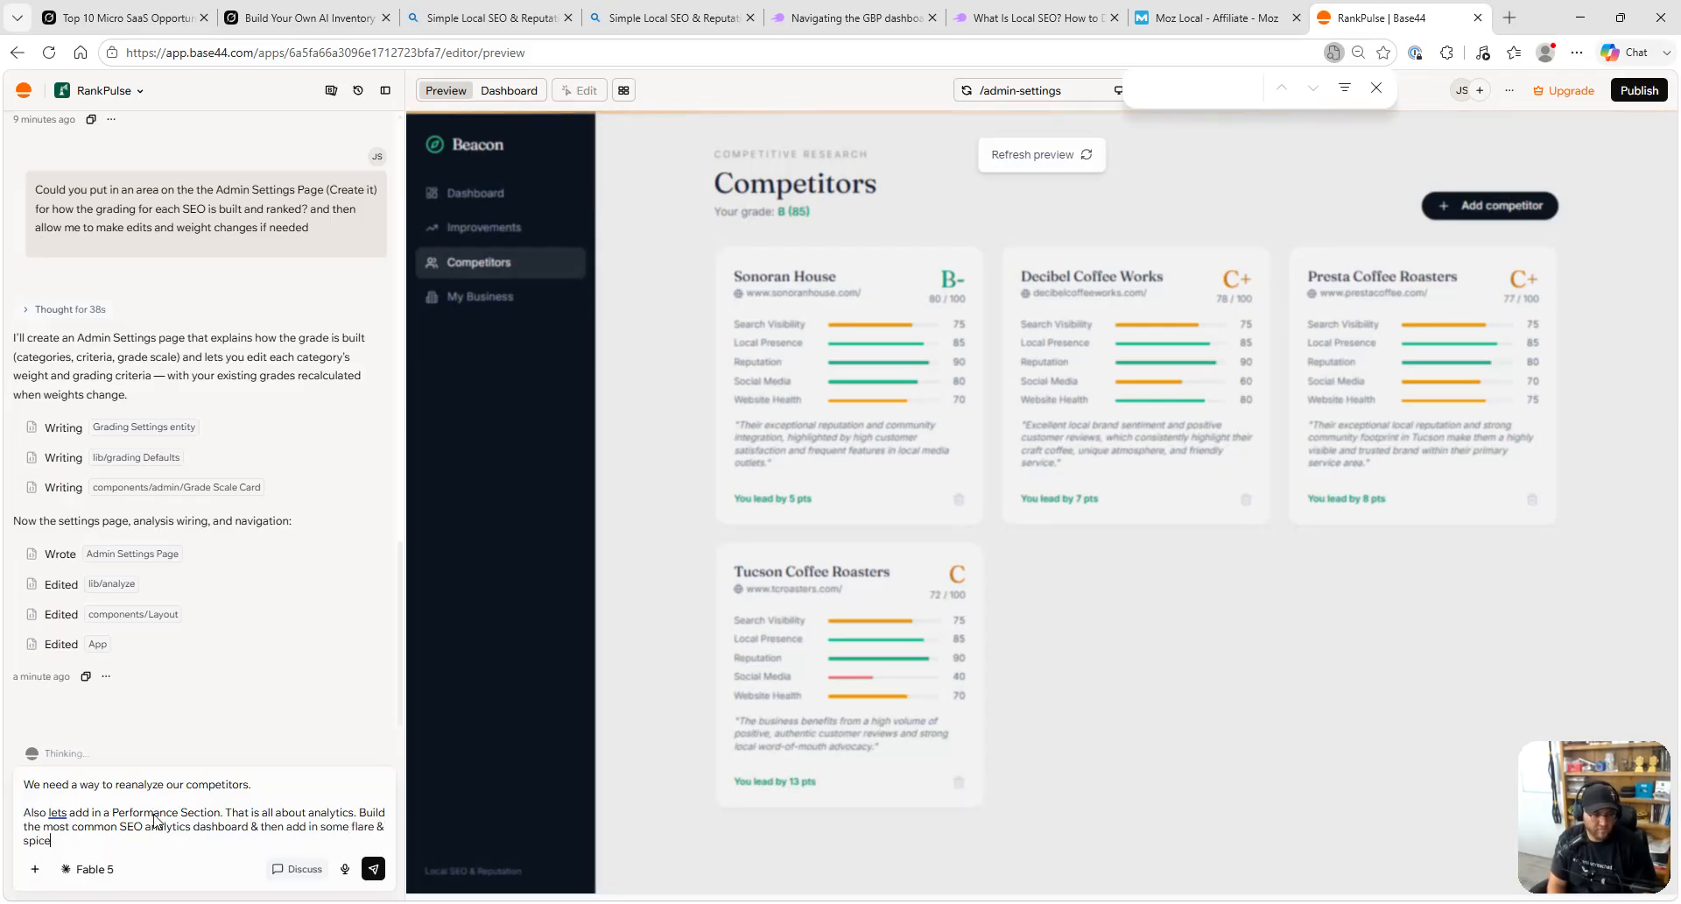
pyautogui.write(' to make it standout')
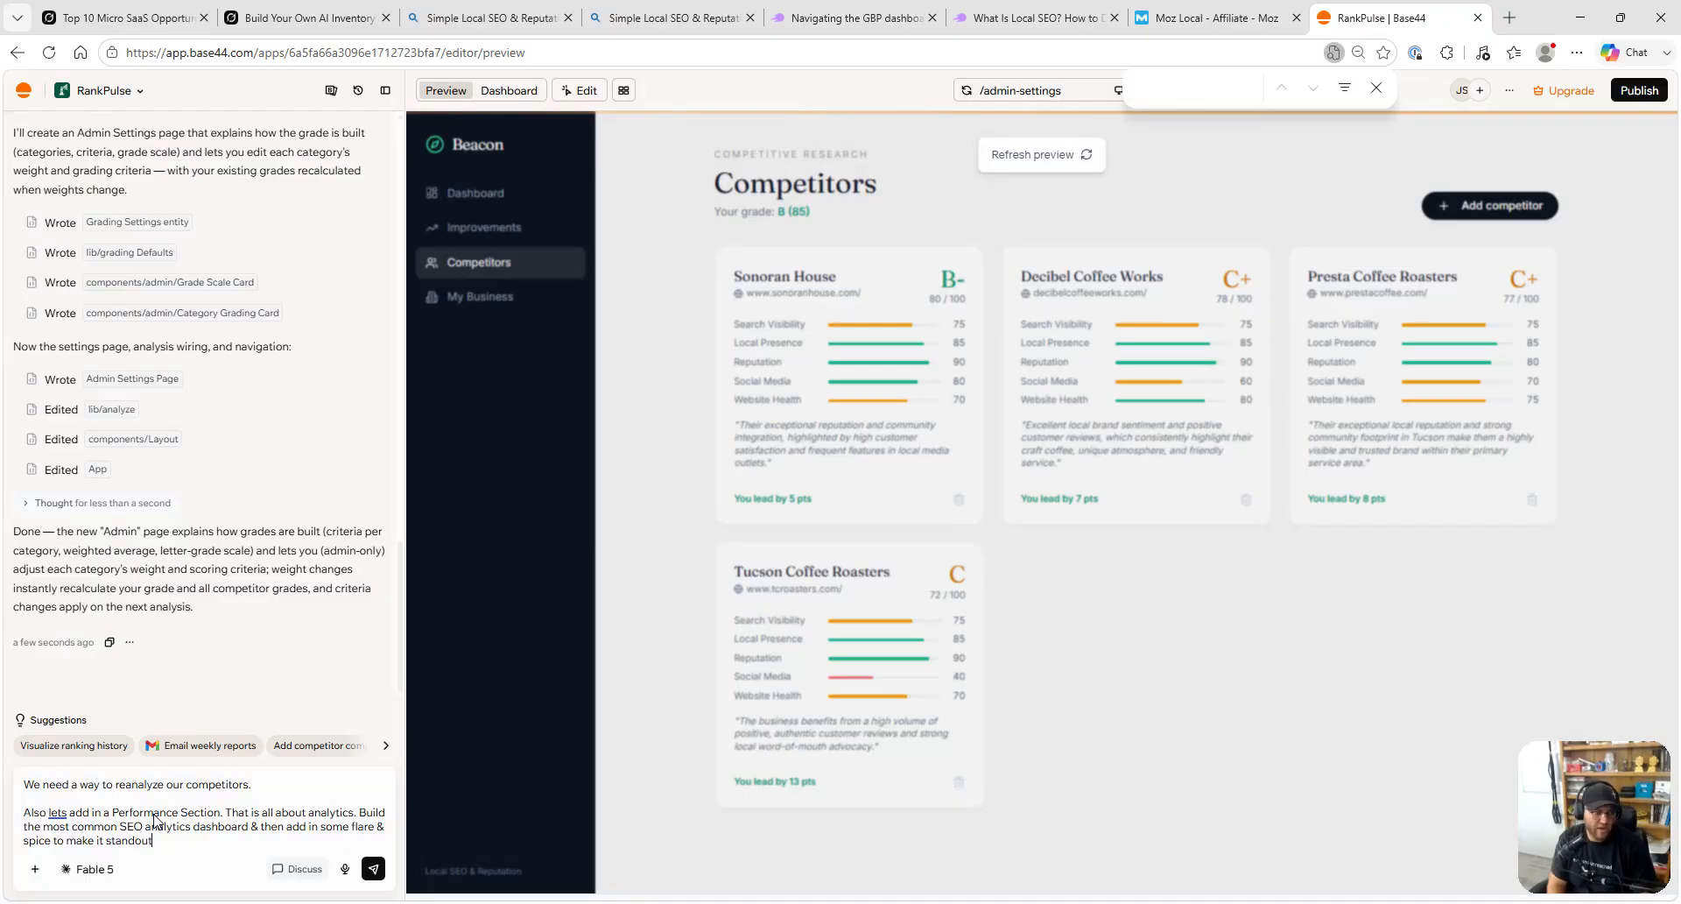
pyautogui.write(' against o')
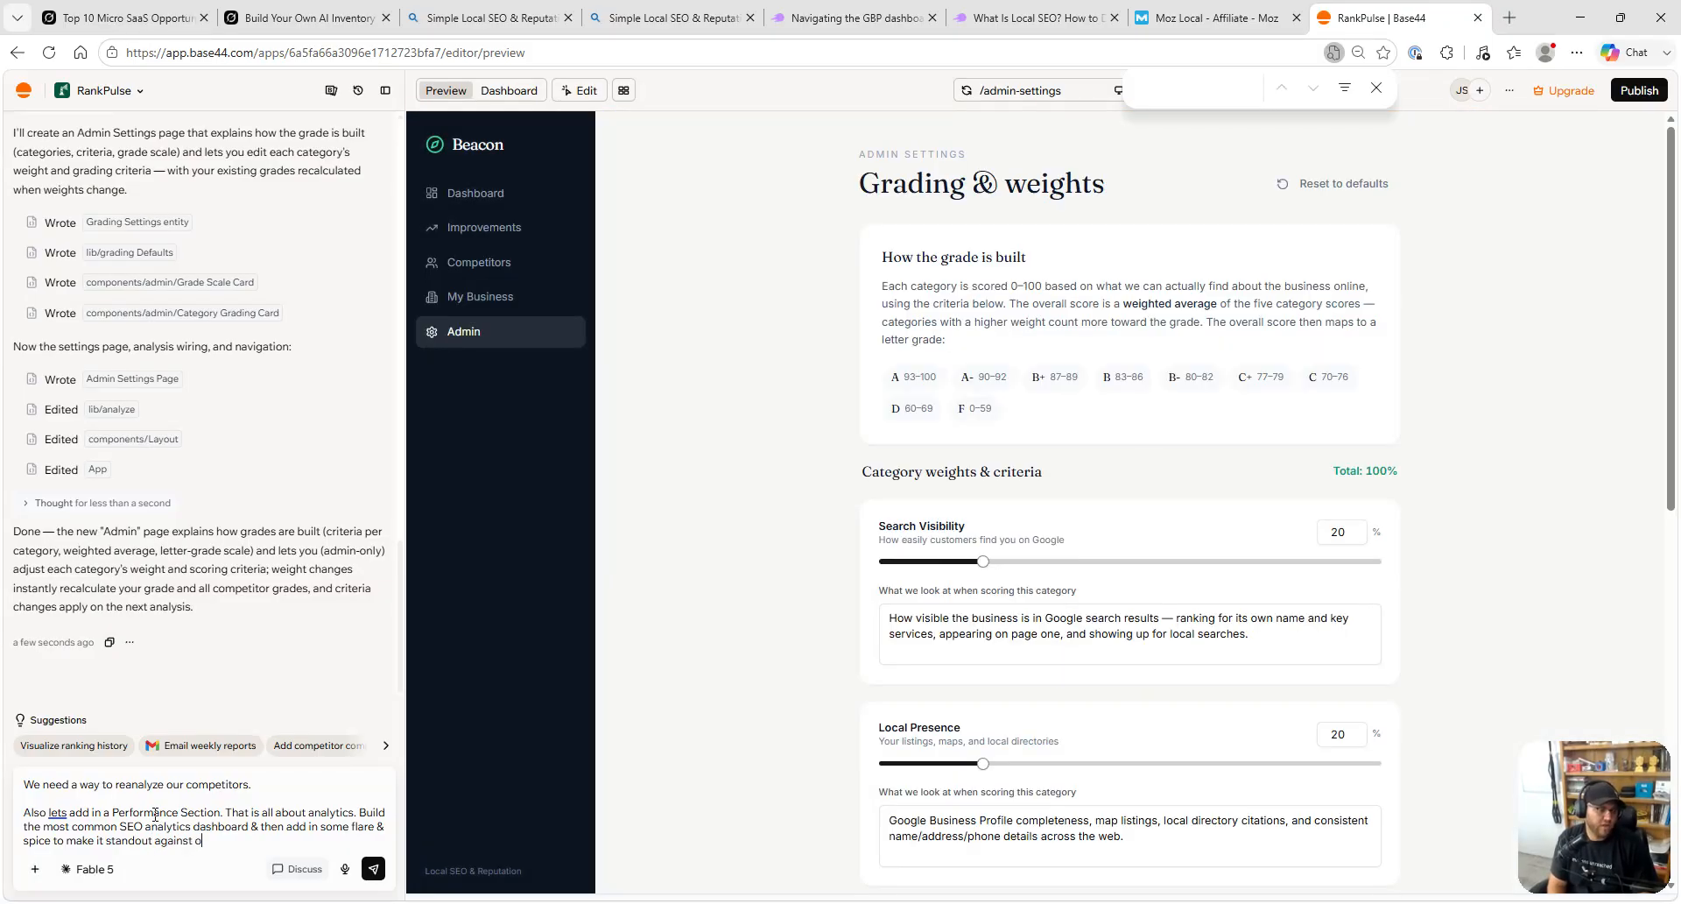
pyautogui.write('ther online SEO Rep Dashboard Tools.')
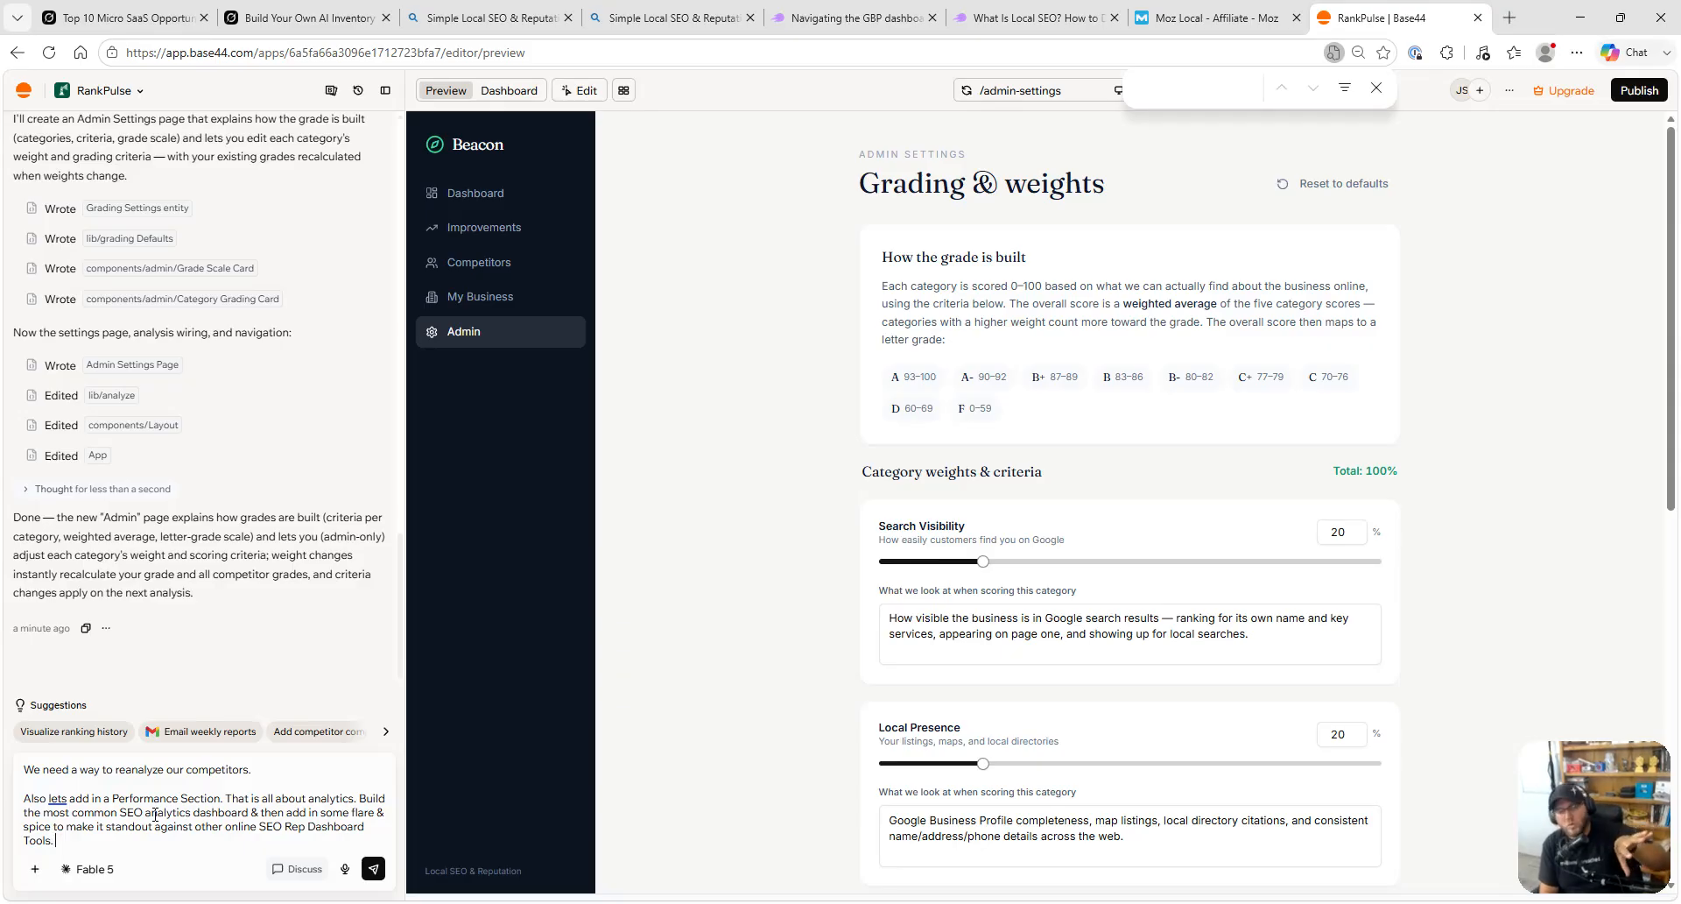
pyautogui.press('Return')
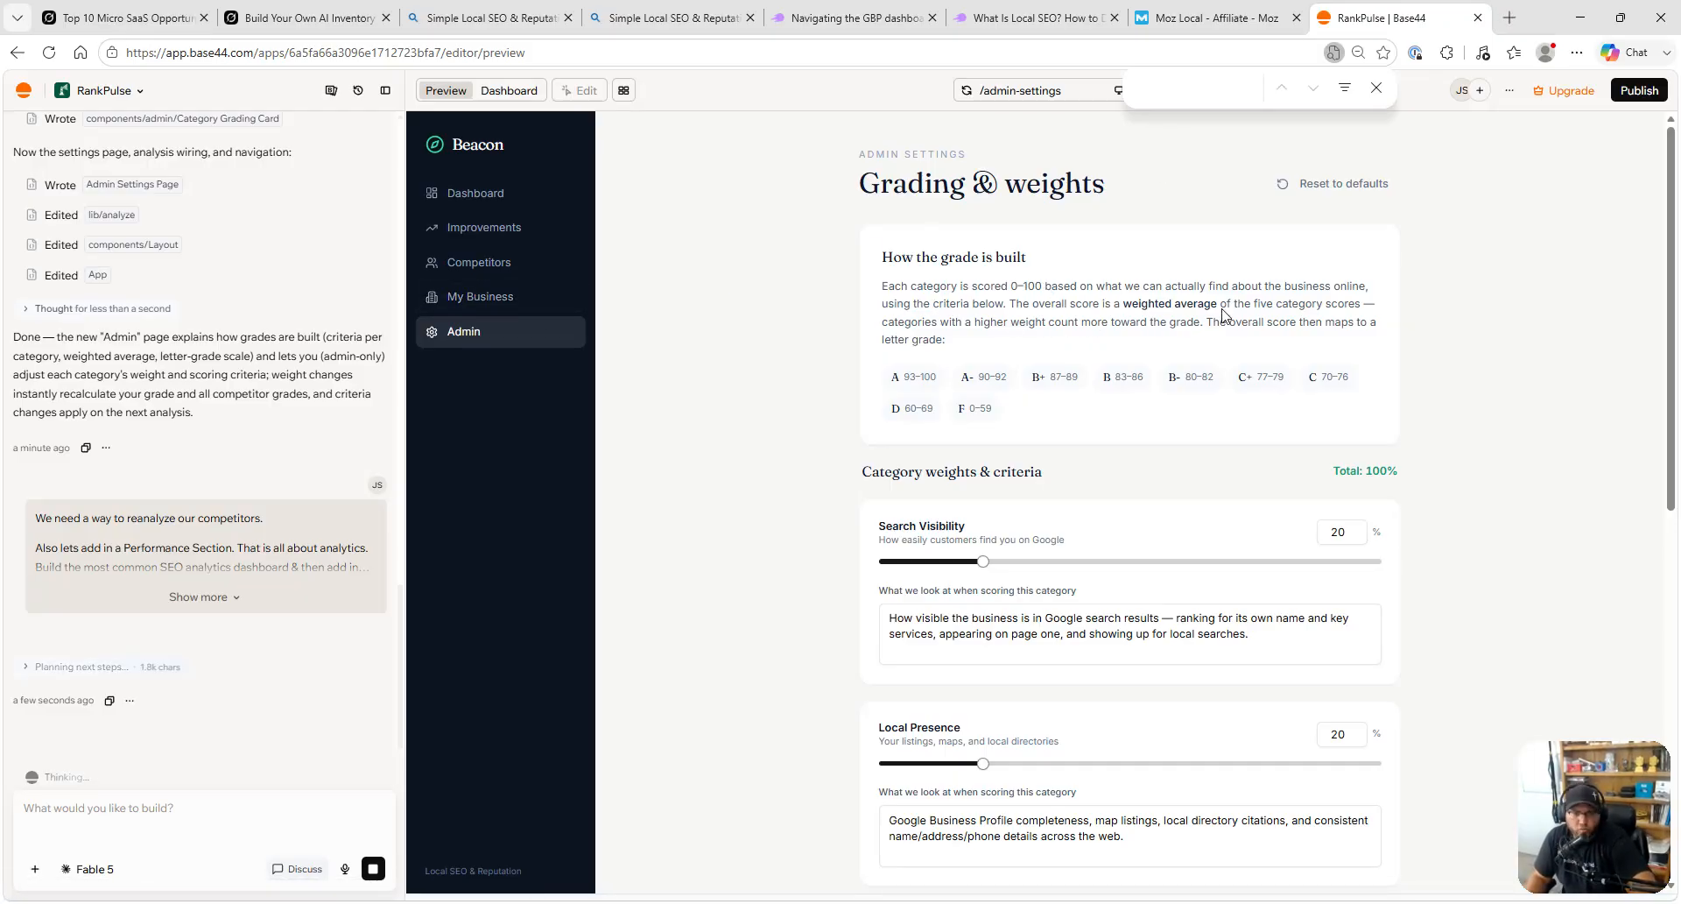
# - Examine the Grading & weights page, from how the grade is built through each category's weight and scoring criteria
pyautogui.scroll(-1, 1029, 317)
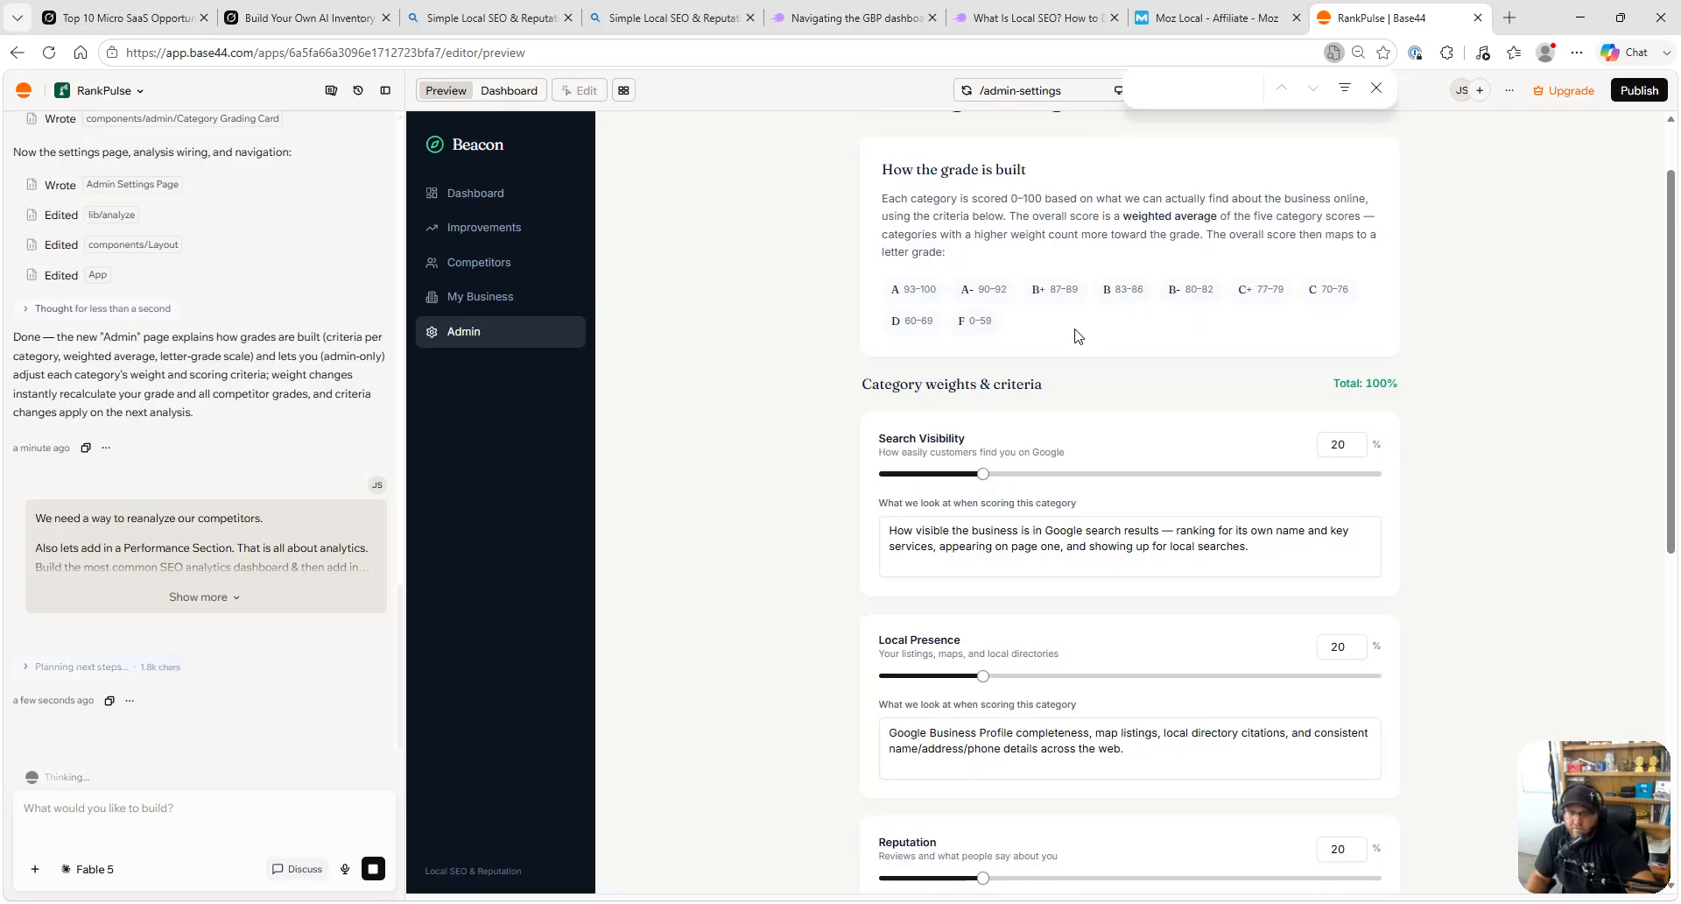
pyautogui.scroll(-1, 1078, 336)
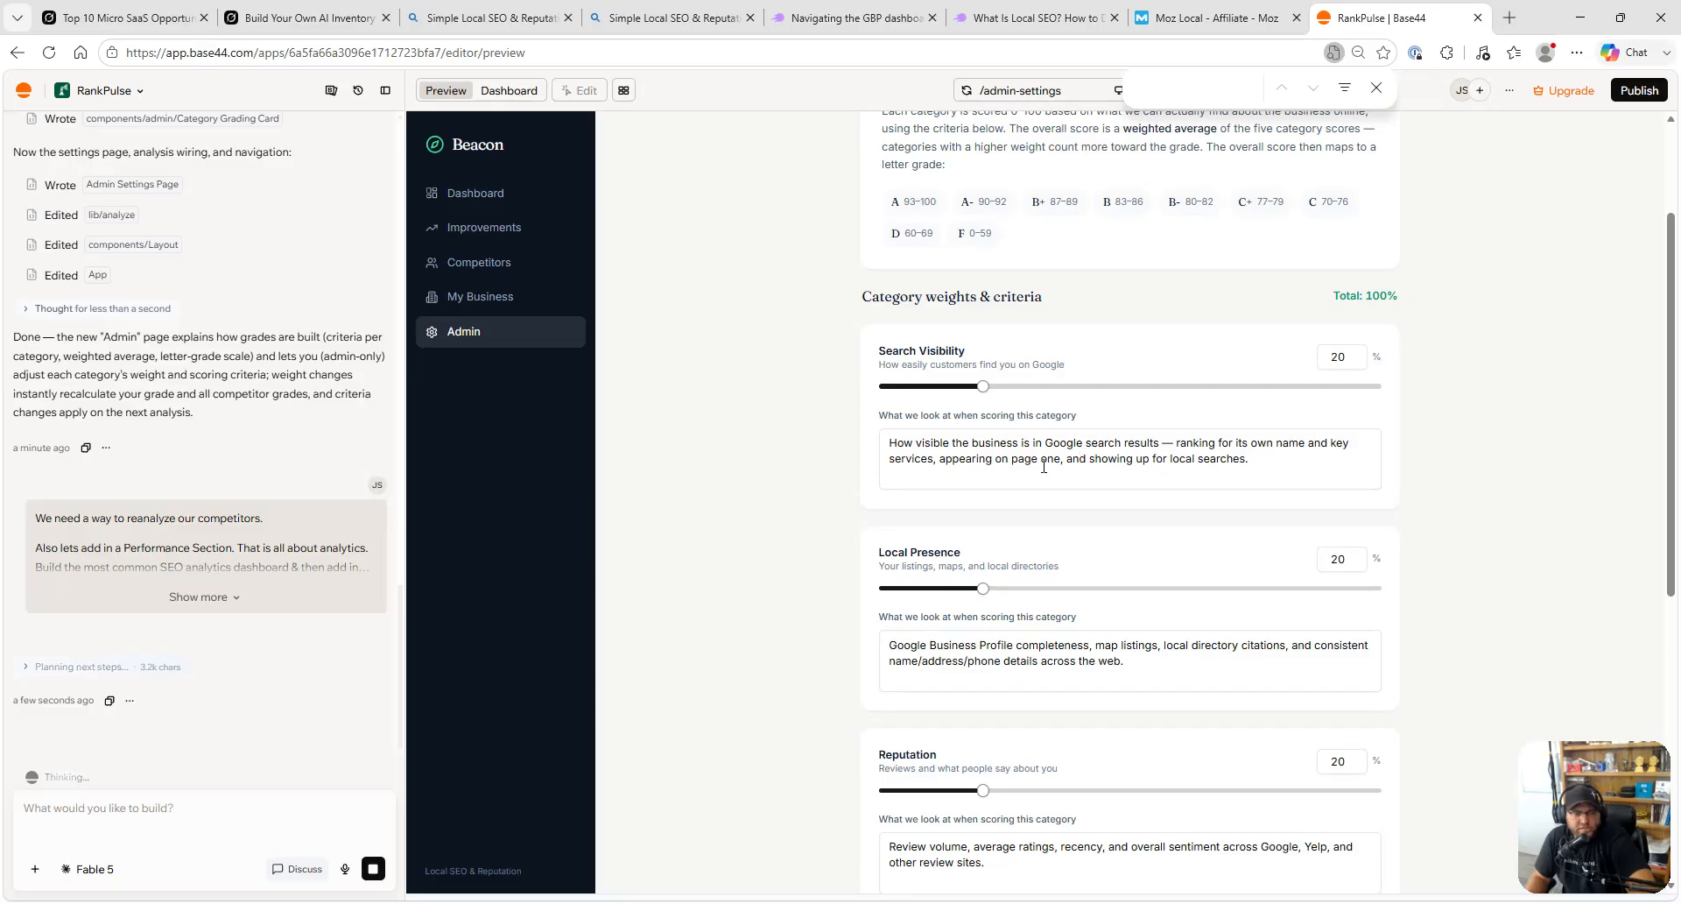
pyautogui.scroll(-1, 1264, 464)
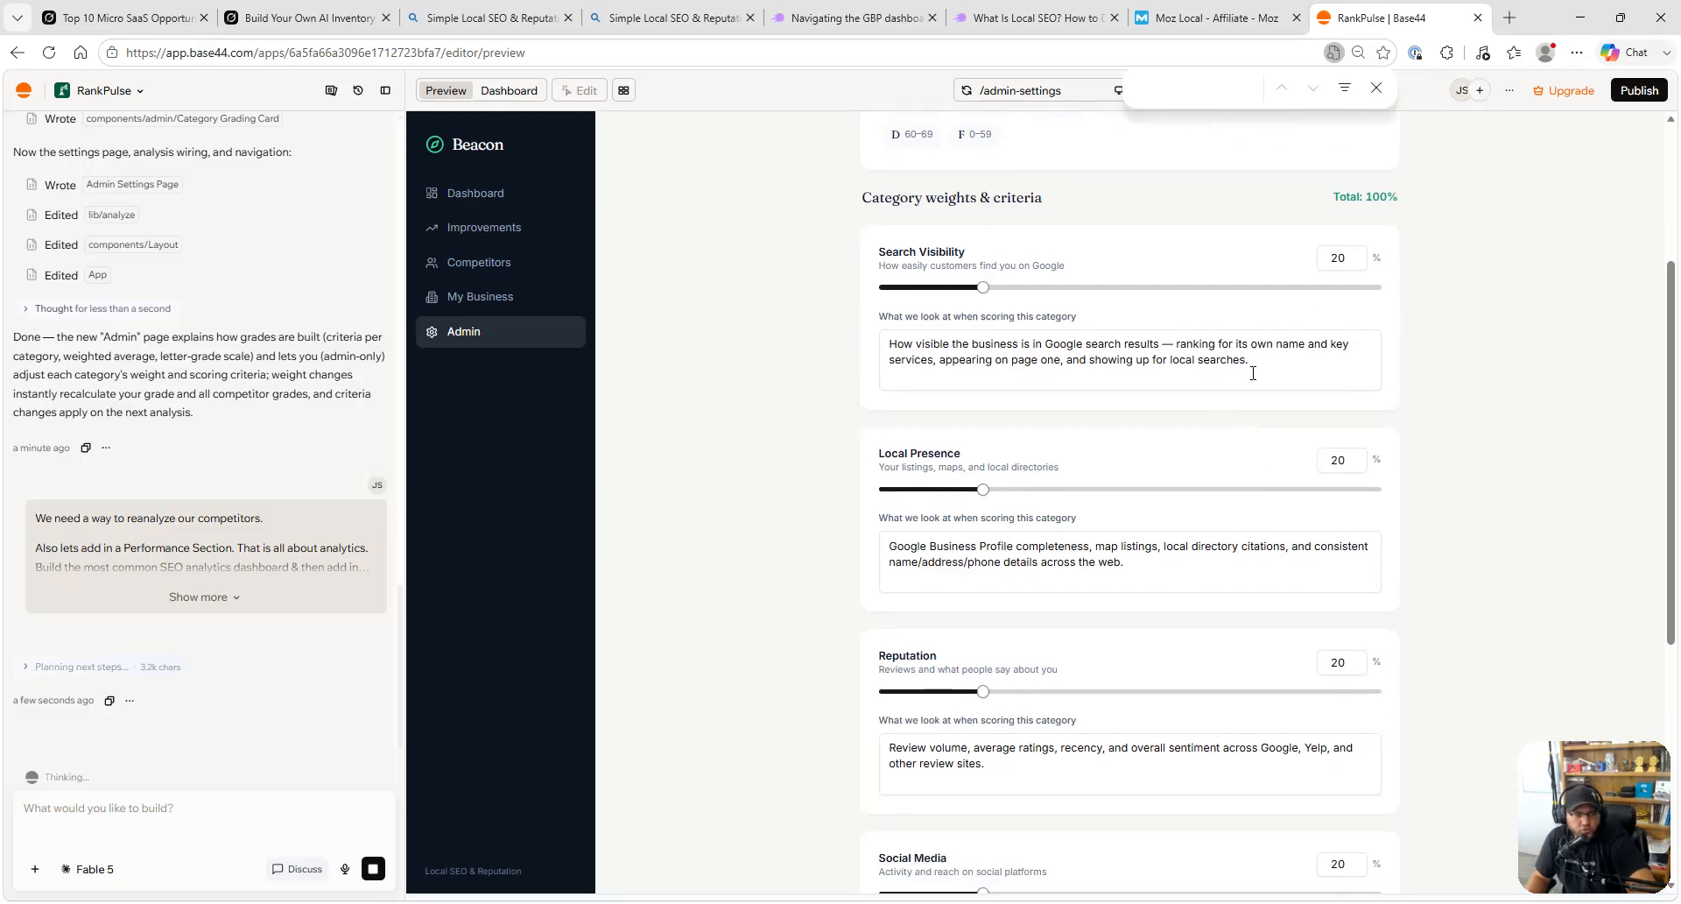
pyautogui.scroll(-1, 1254, 373)
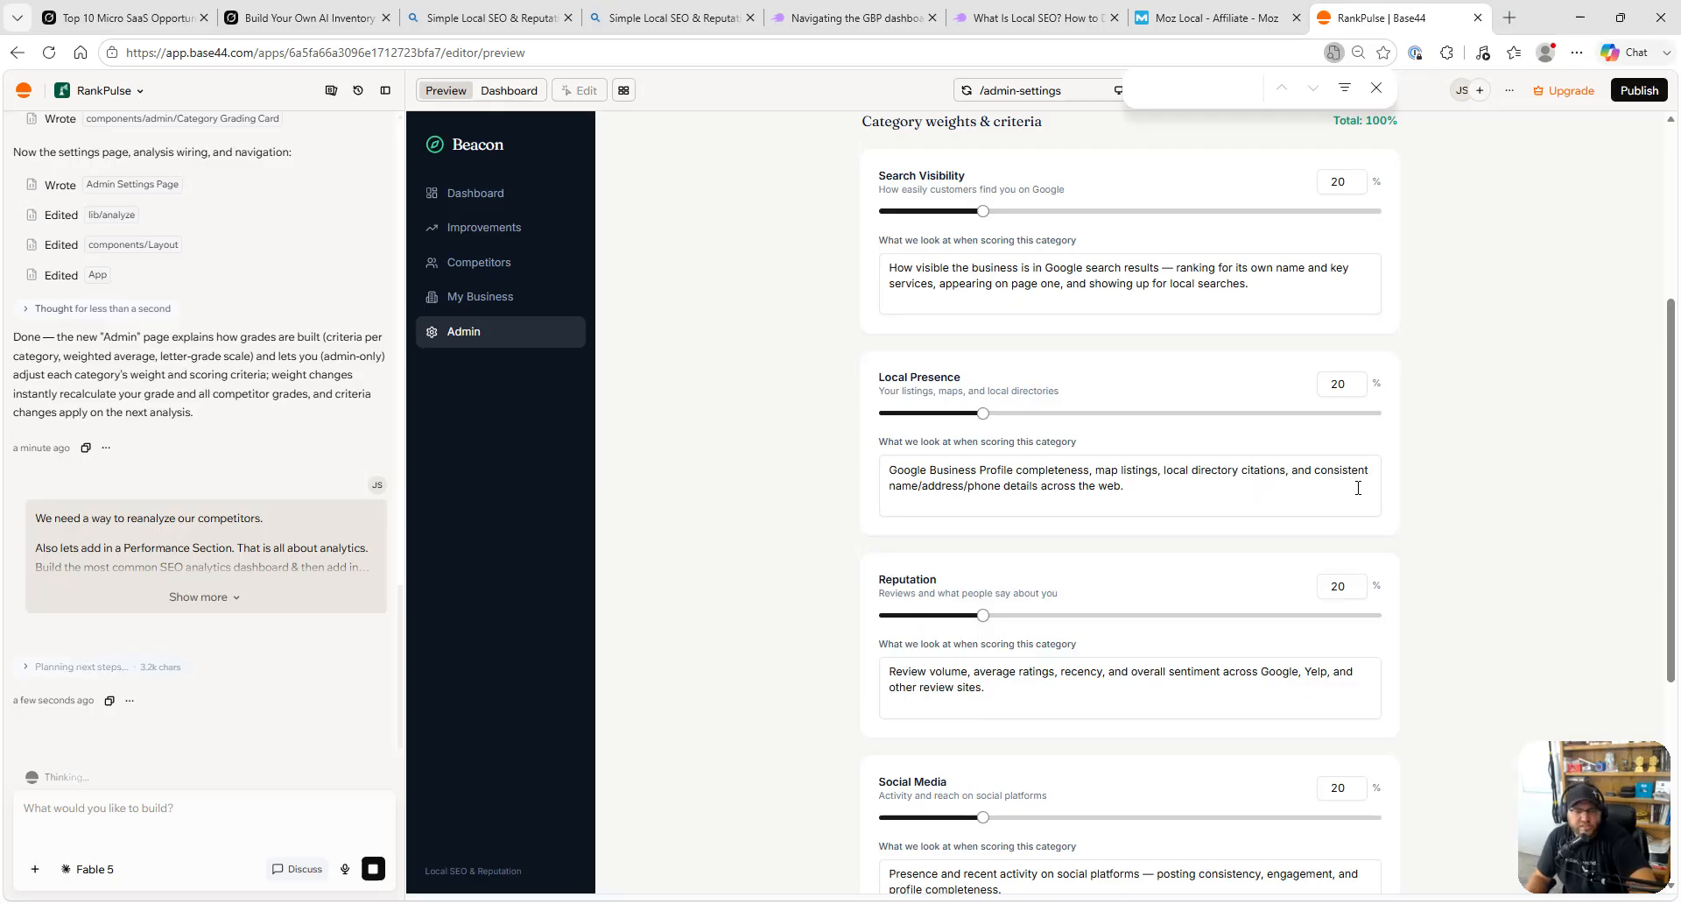
pyautogui.moveTo(1143, 491); pyautogui.dragTo(778, 500)
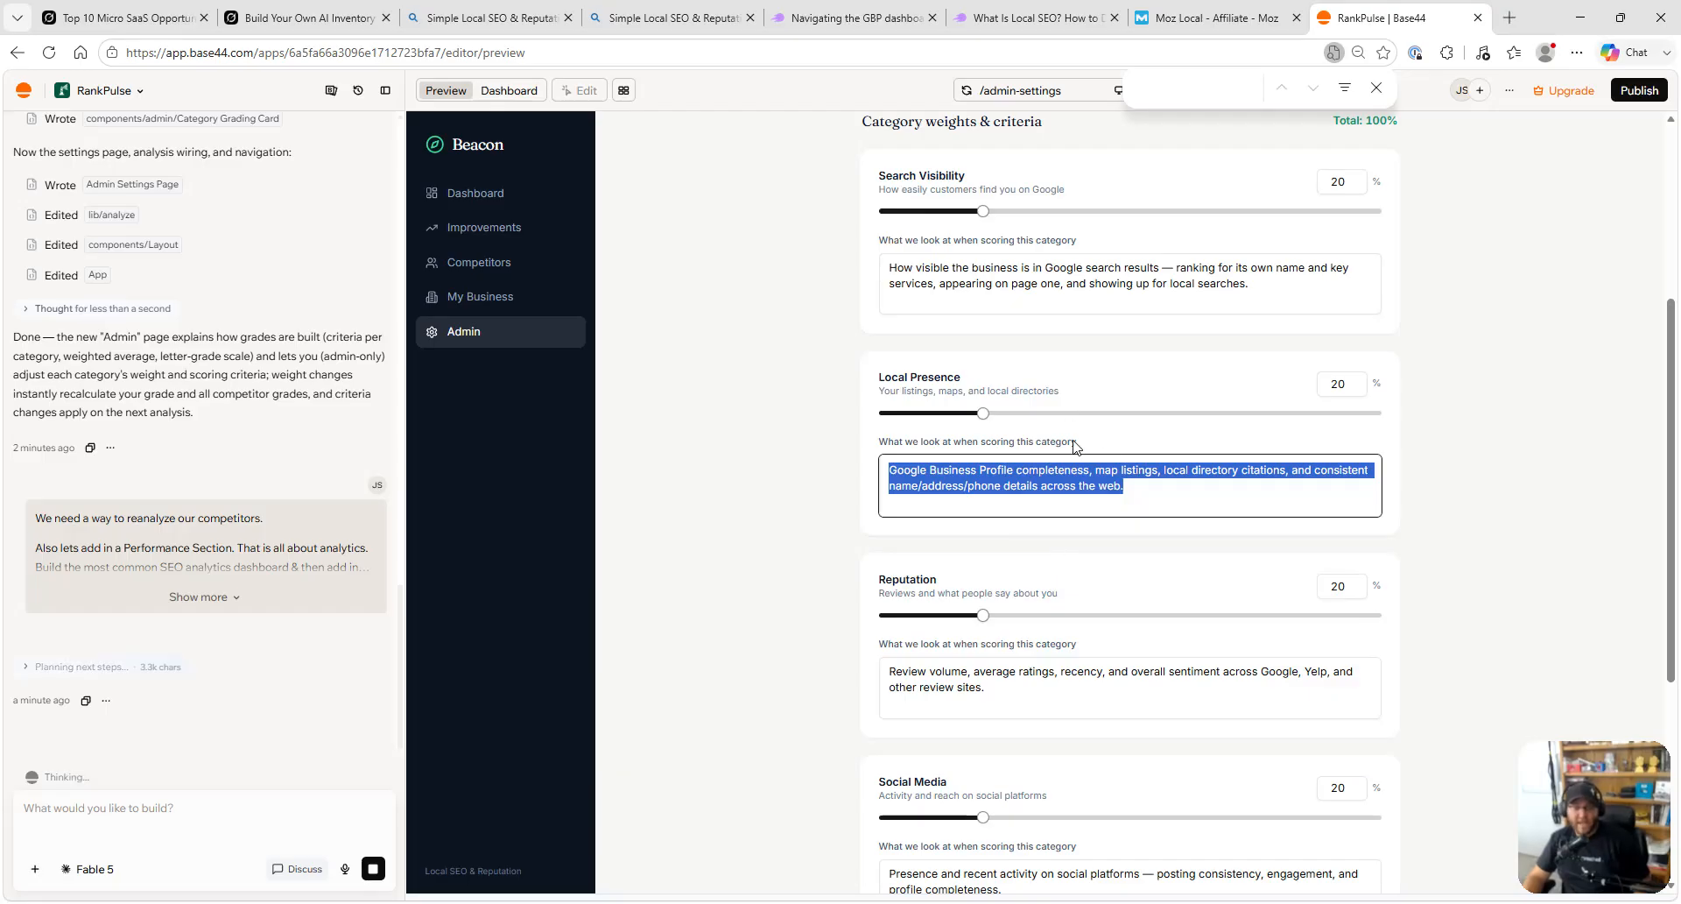
pyautogui.scroll(-2, 1043, 481)
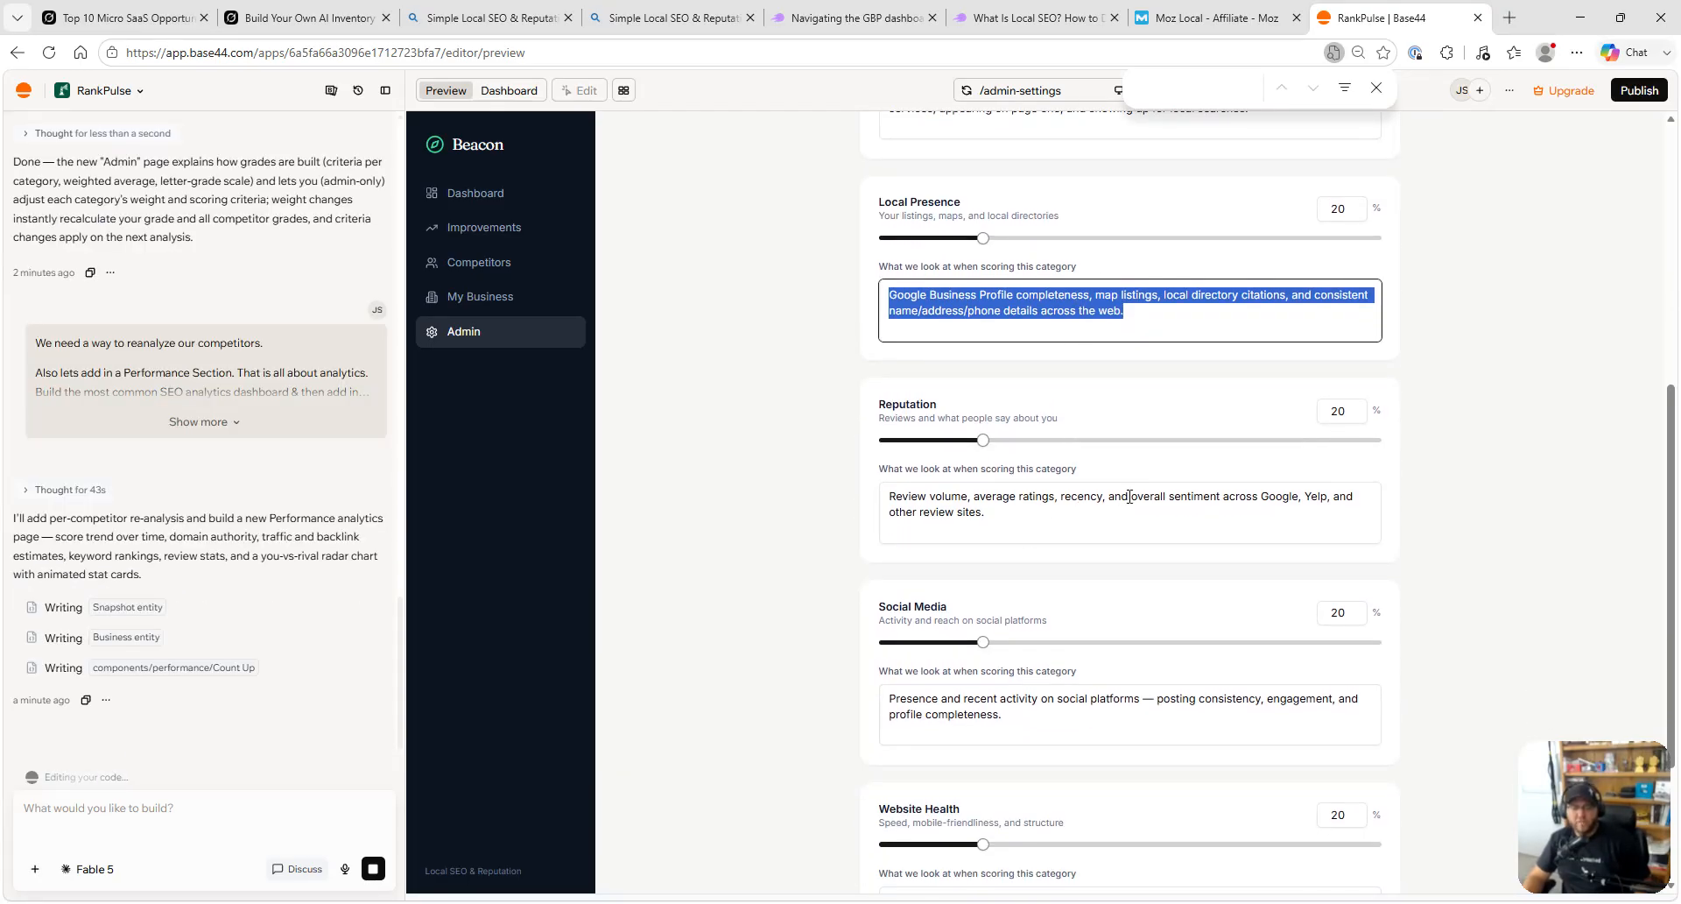
pyautogui.click(1045, 521)
pyautogui.scroll(-2, 1044, 521)
pyautogui.scroll(-1, 1044, 521)
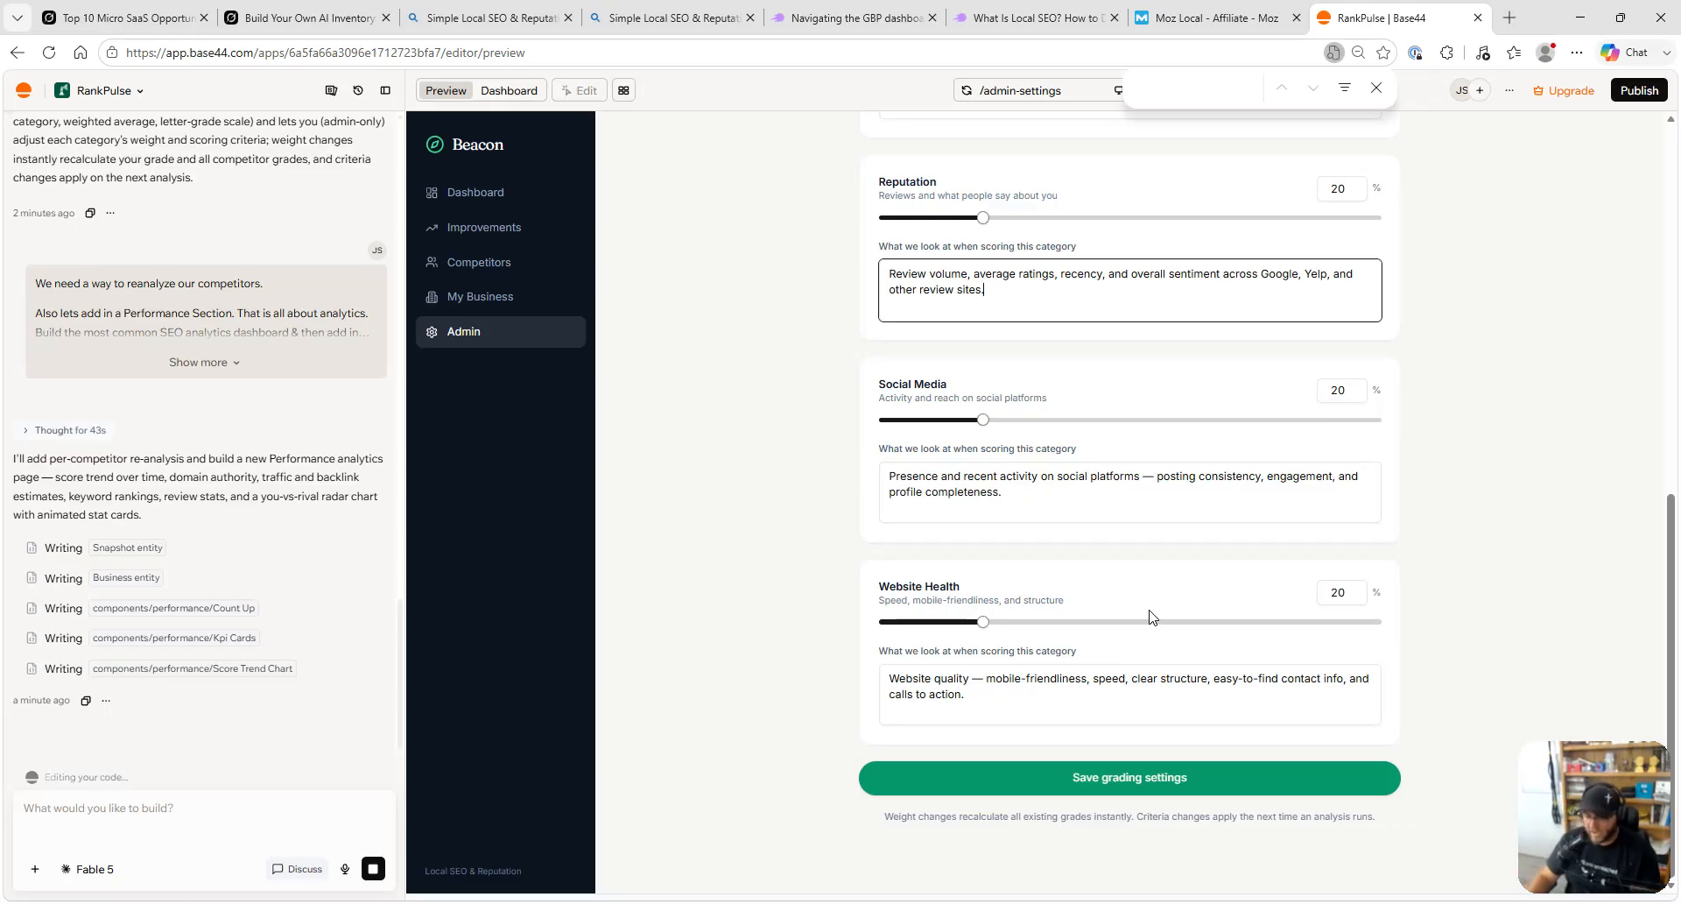
pyautogui.scroll(8, 1150, 613)
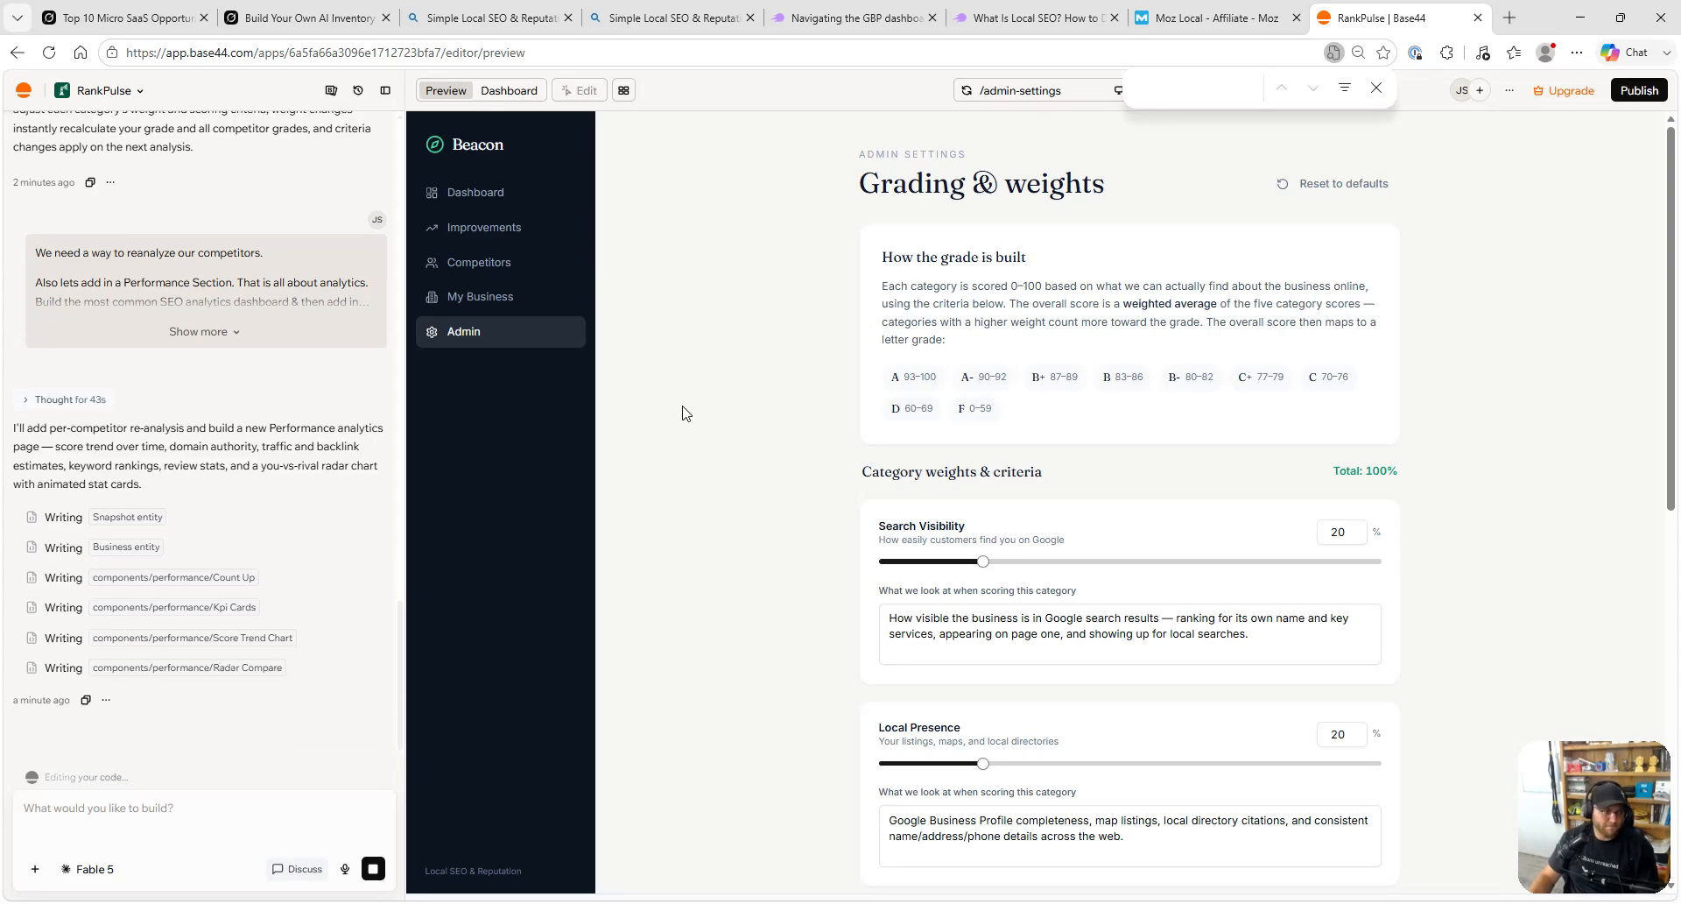
# - Review the My Business, Improvements and Competitors pages in the preview, along with the submitted request and the build progress
pyautogui.click(515, 306)
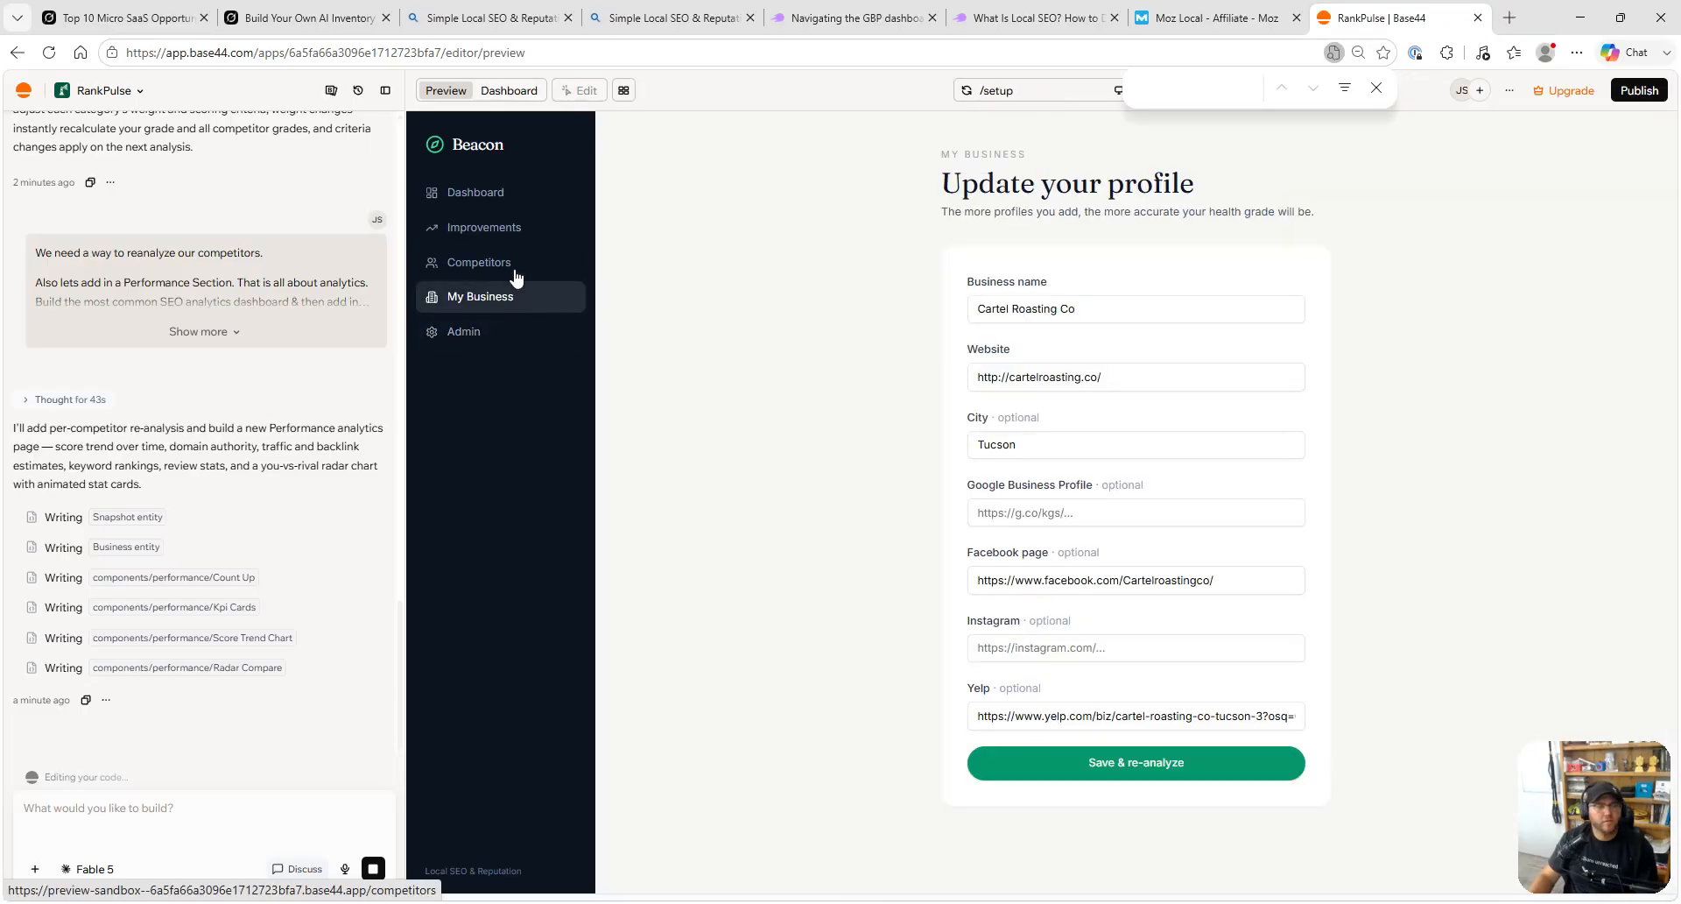
pyautogui.click(502, 273)
pyautogui.click(503, 231)
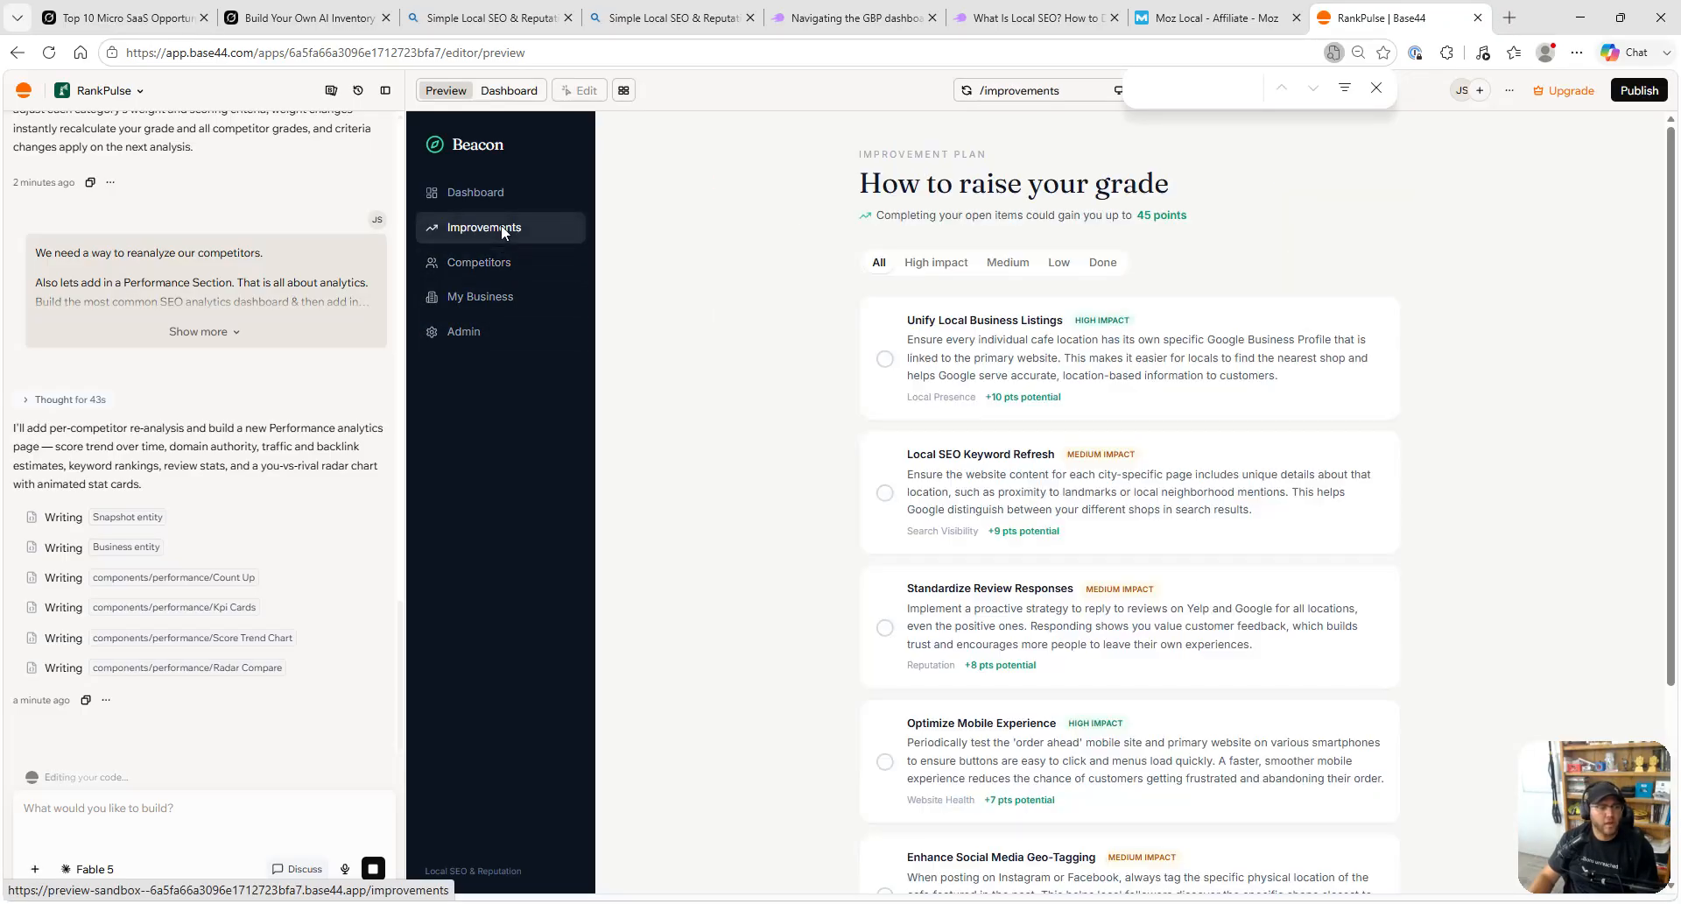
pyautogui.scroll(3, 156, 391)
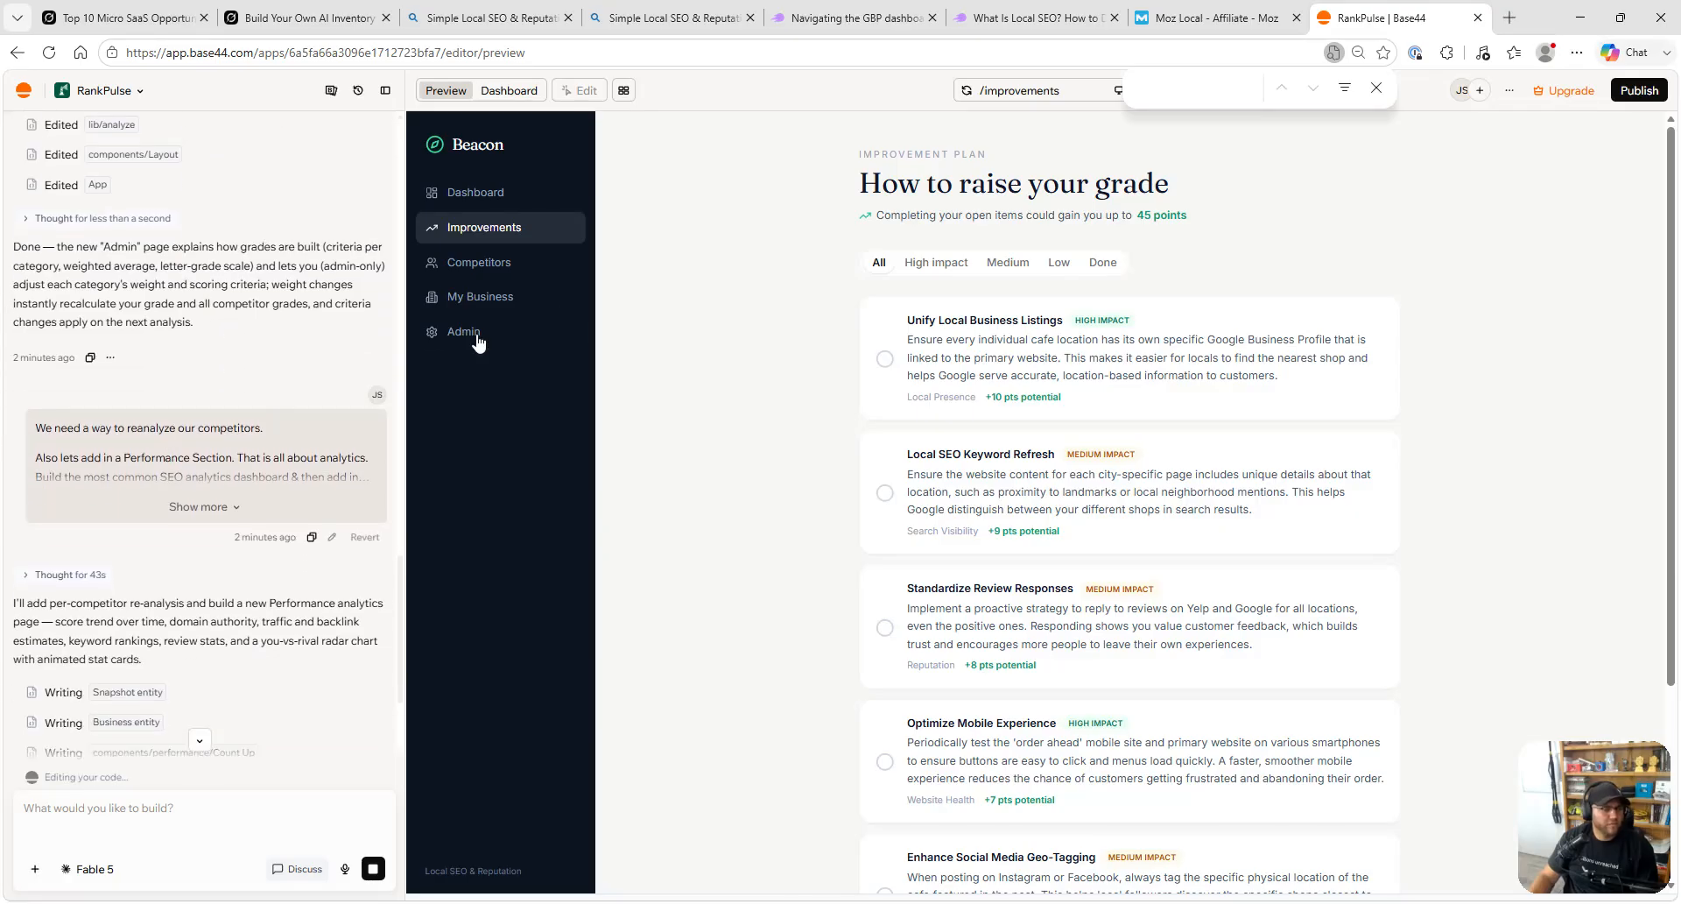
pyautogui.click(487, 266)
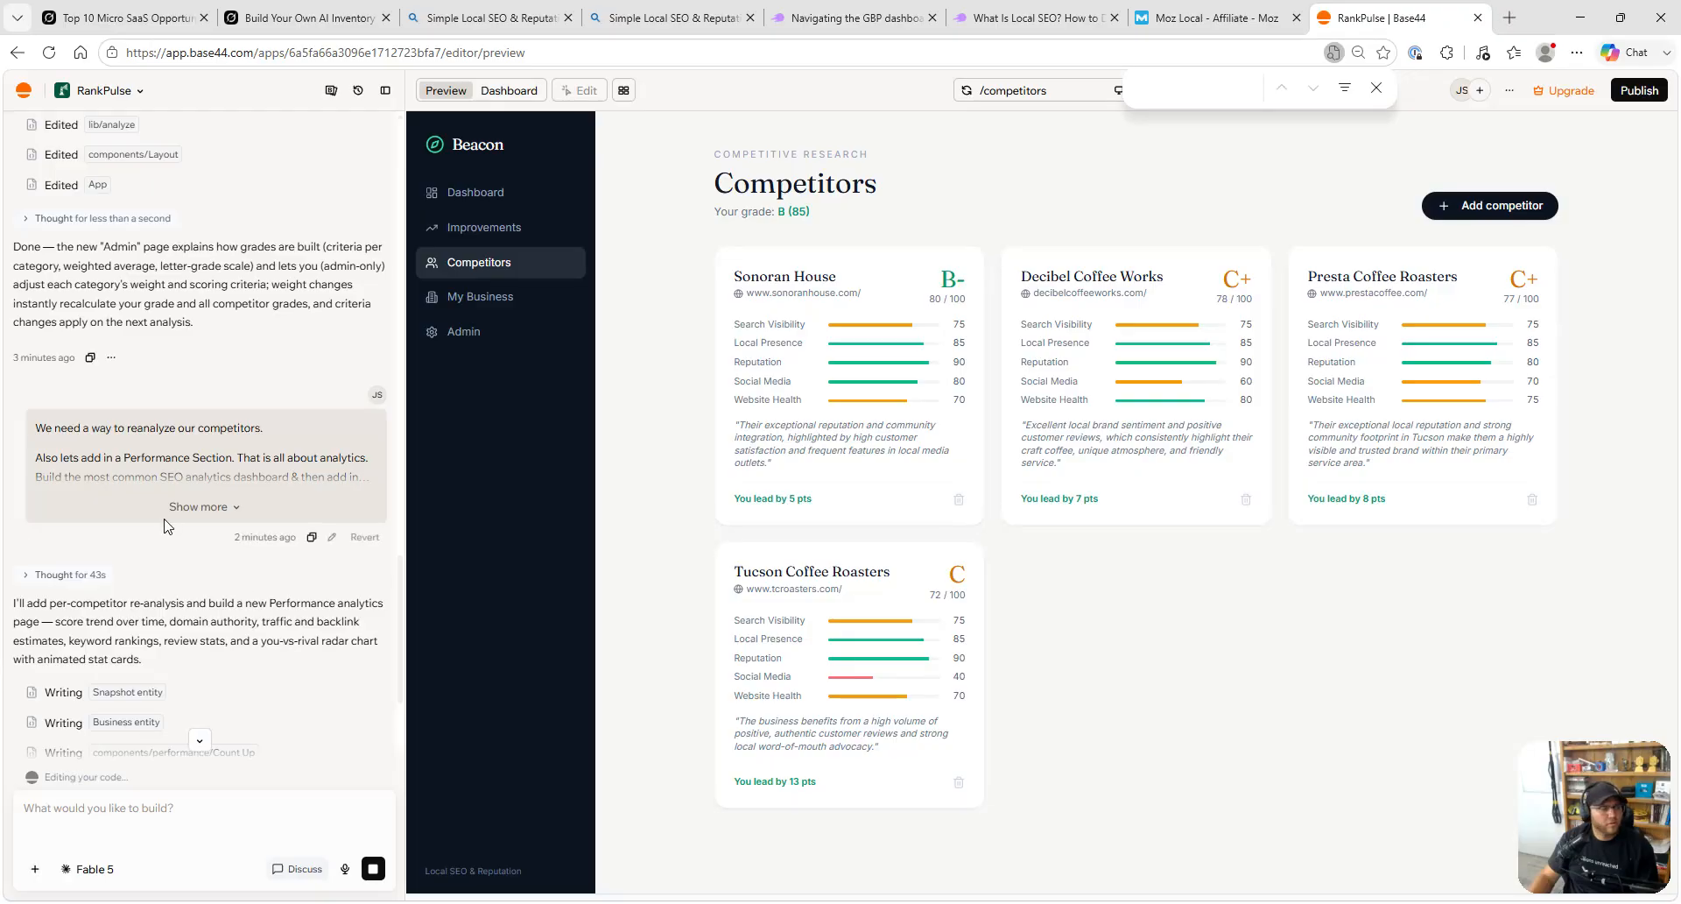
pyautogui.scroll(-3, 131, 600)
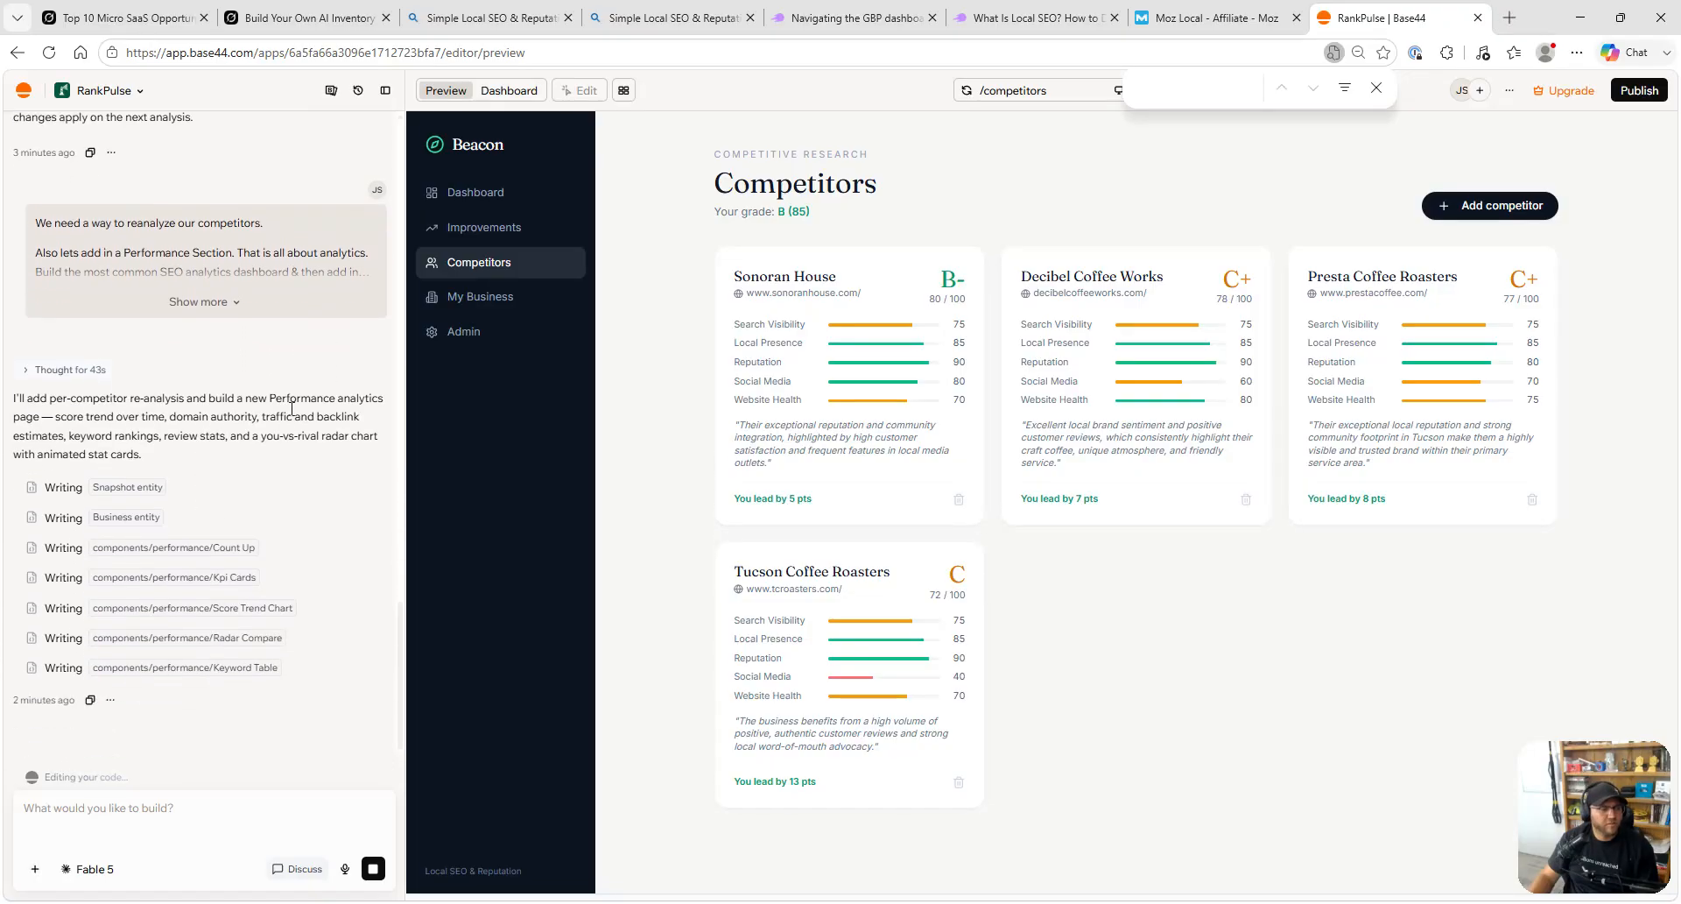
pyautogui.click(219, 305)
pyautogui.click(219, 305)
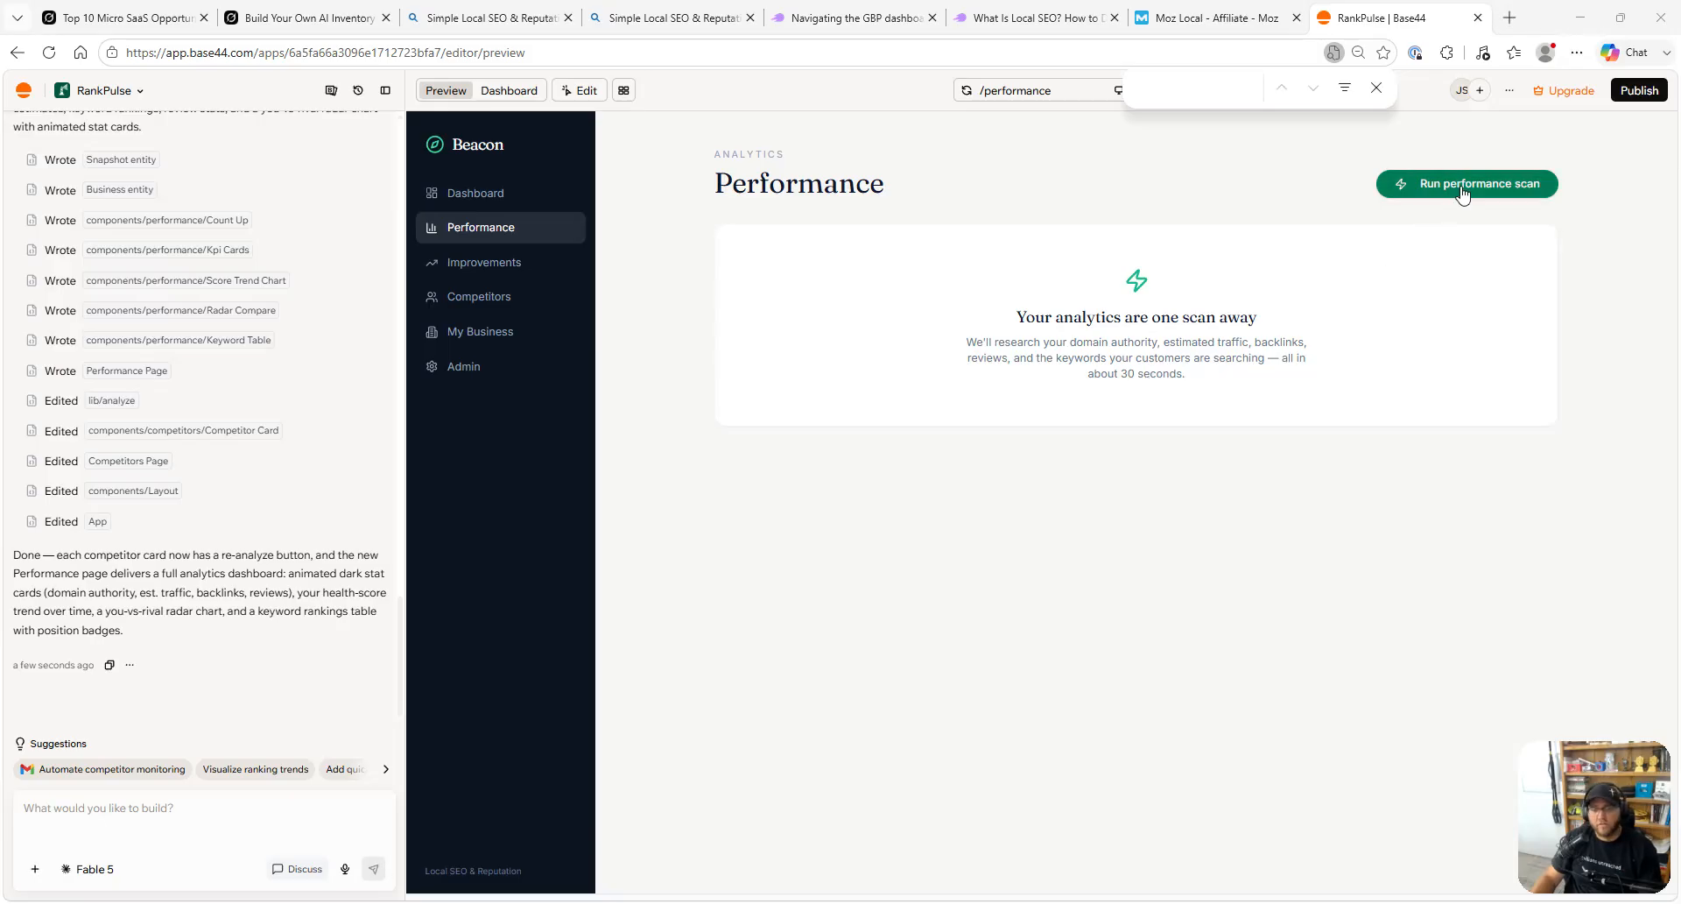
# - Ask the AI builder "How are you powering all of this online scanning and deep research?"
pyautogui.click(220, 806)
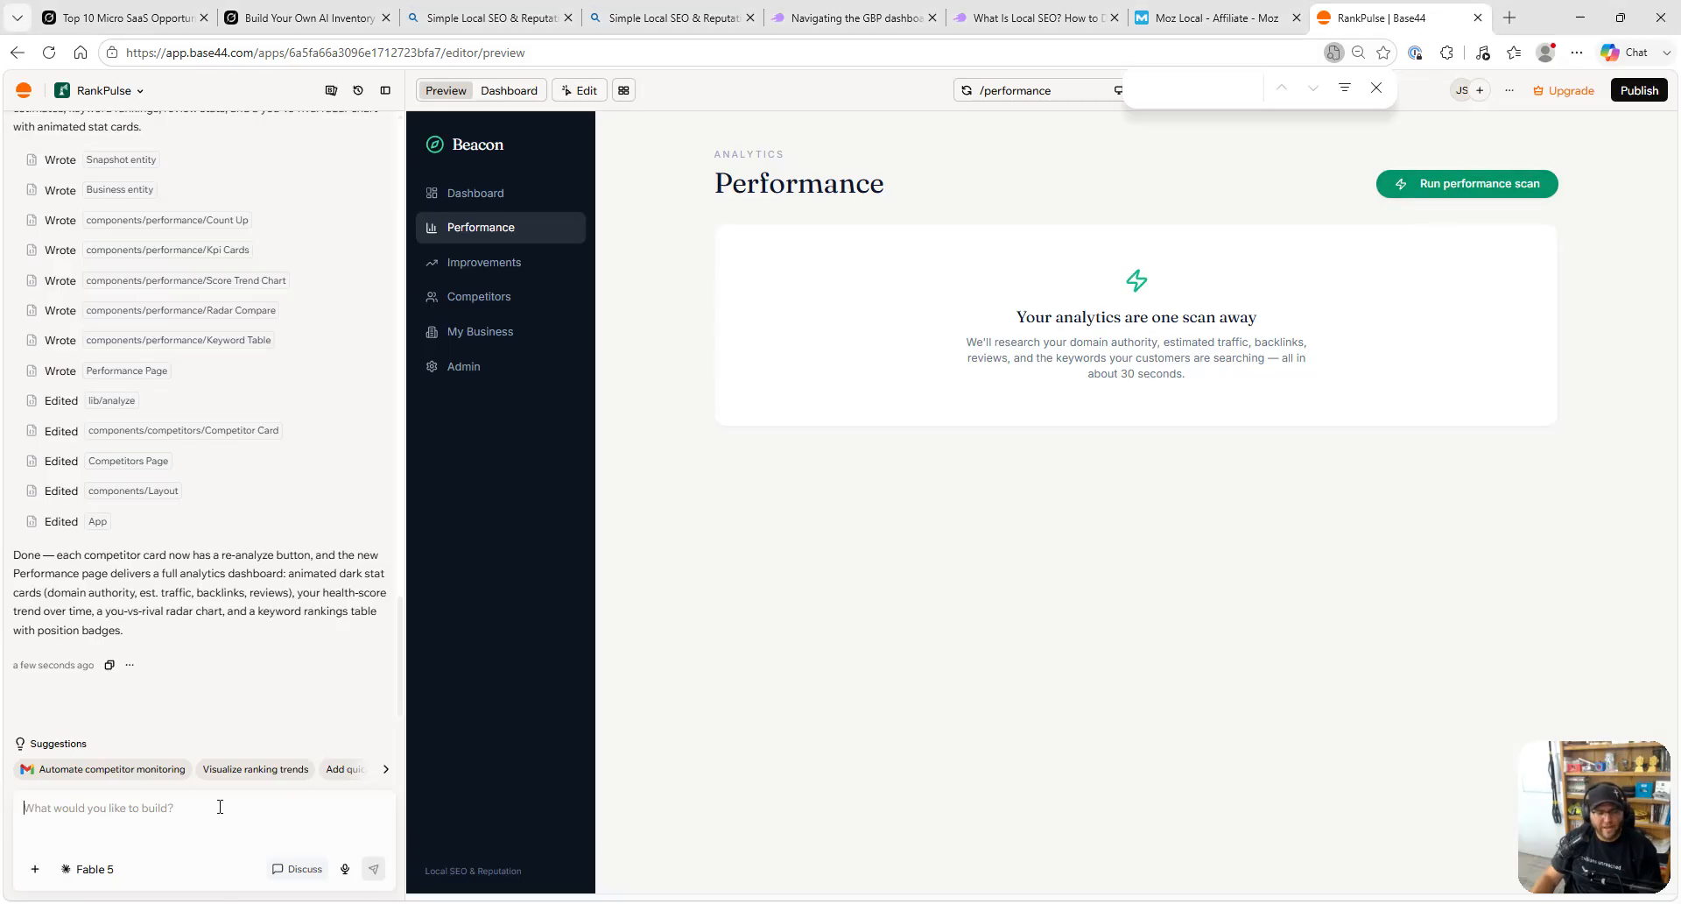
pyautogui.write('How are you powering all of this online scanning and deep research?')
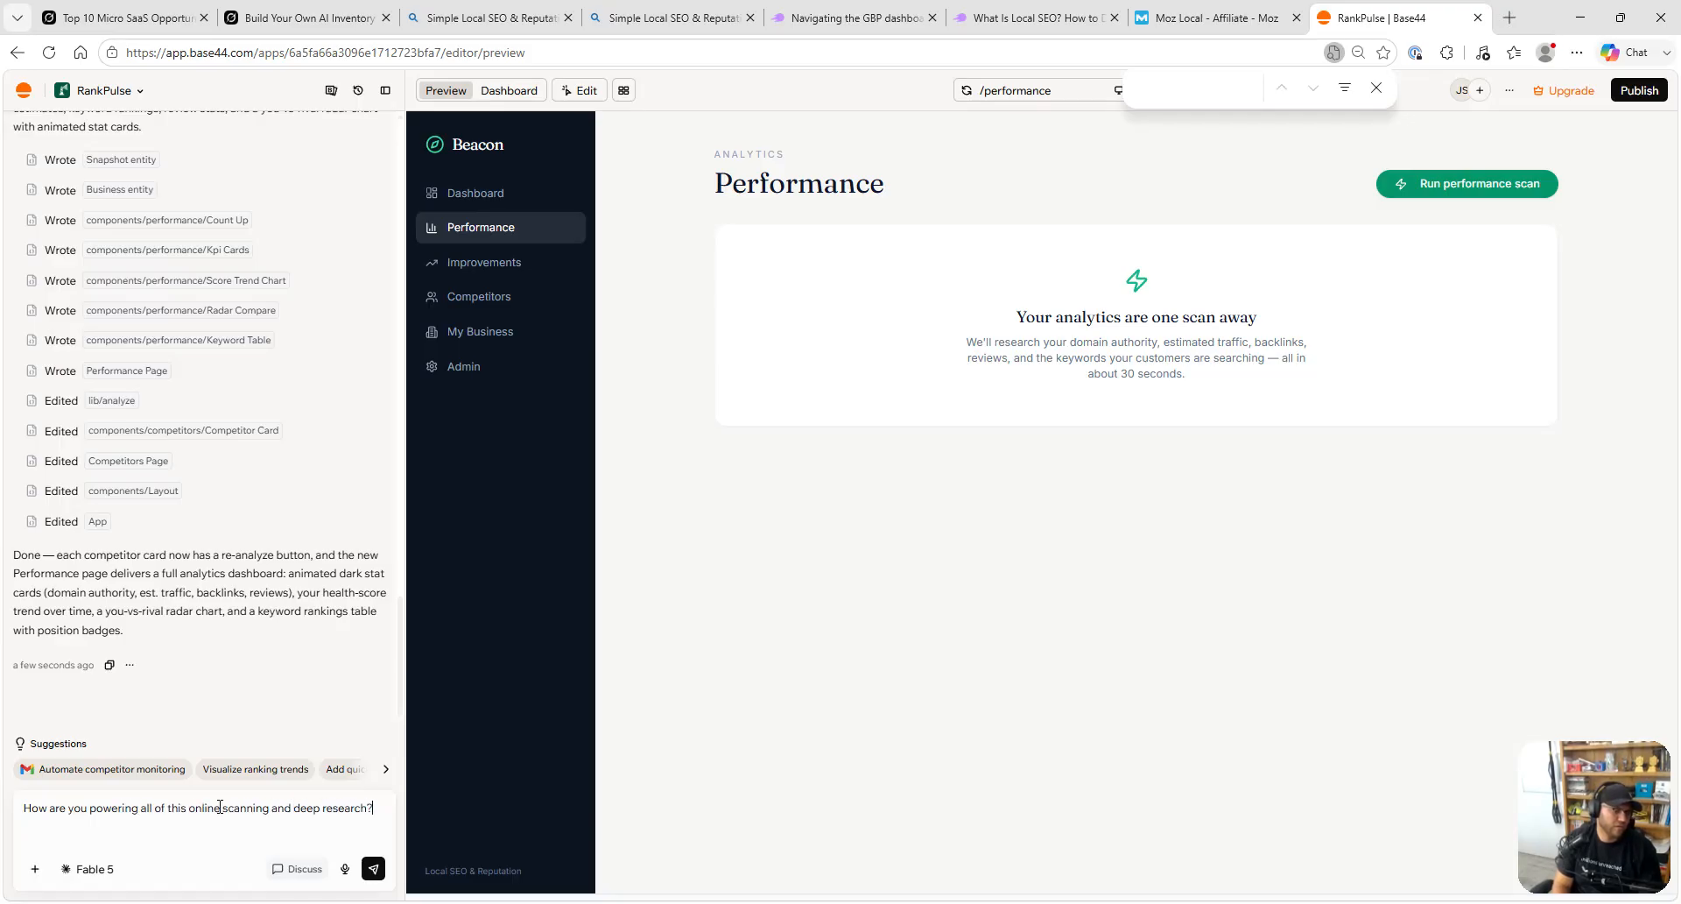
pyautogui.press('Return')
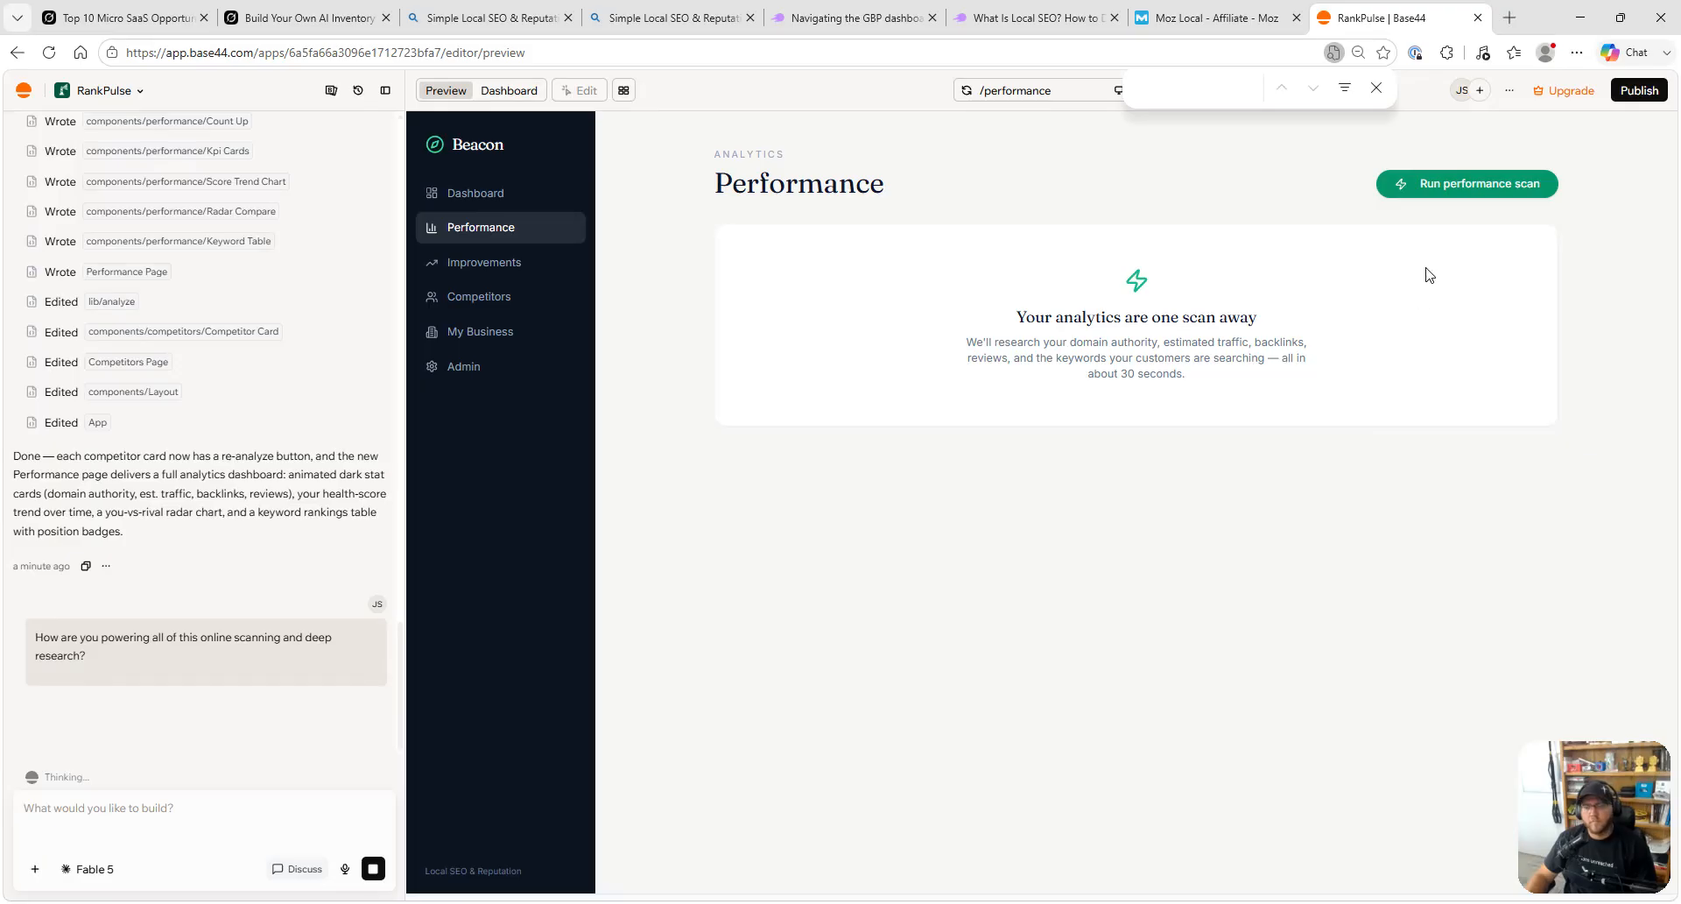
# - Dismiss the browser's find bar and run a performance scan on the Performance page
pyautogui.click(1377, 87)
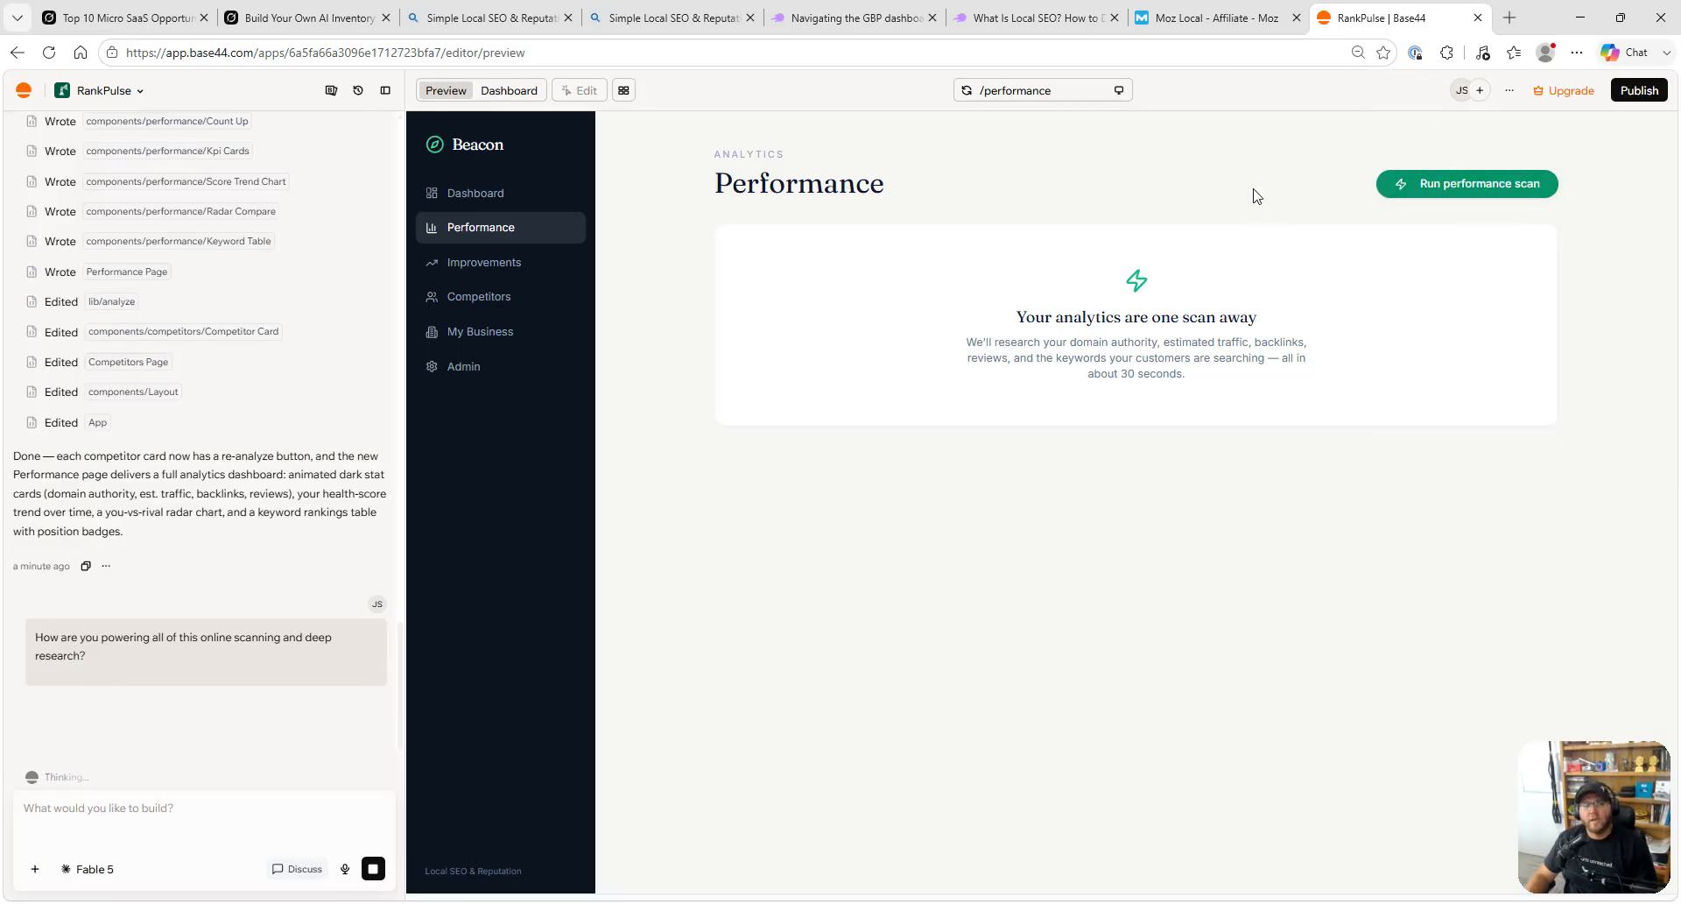
pyautogui.click(1475, 195)
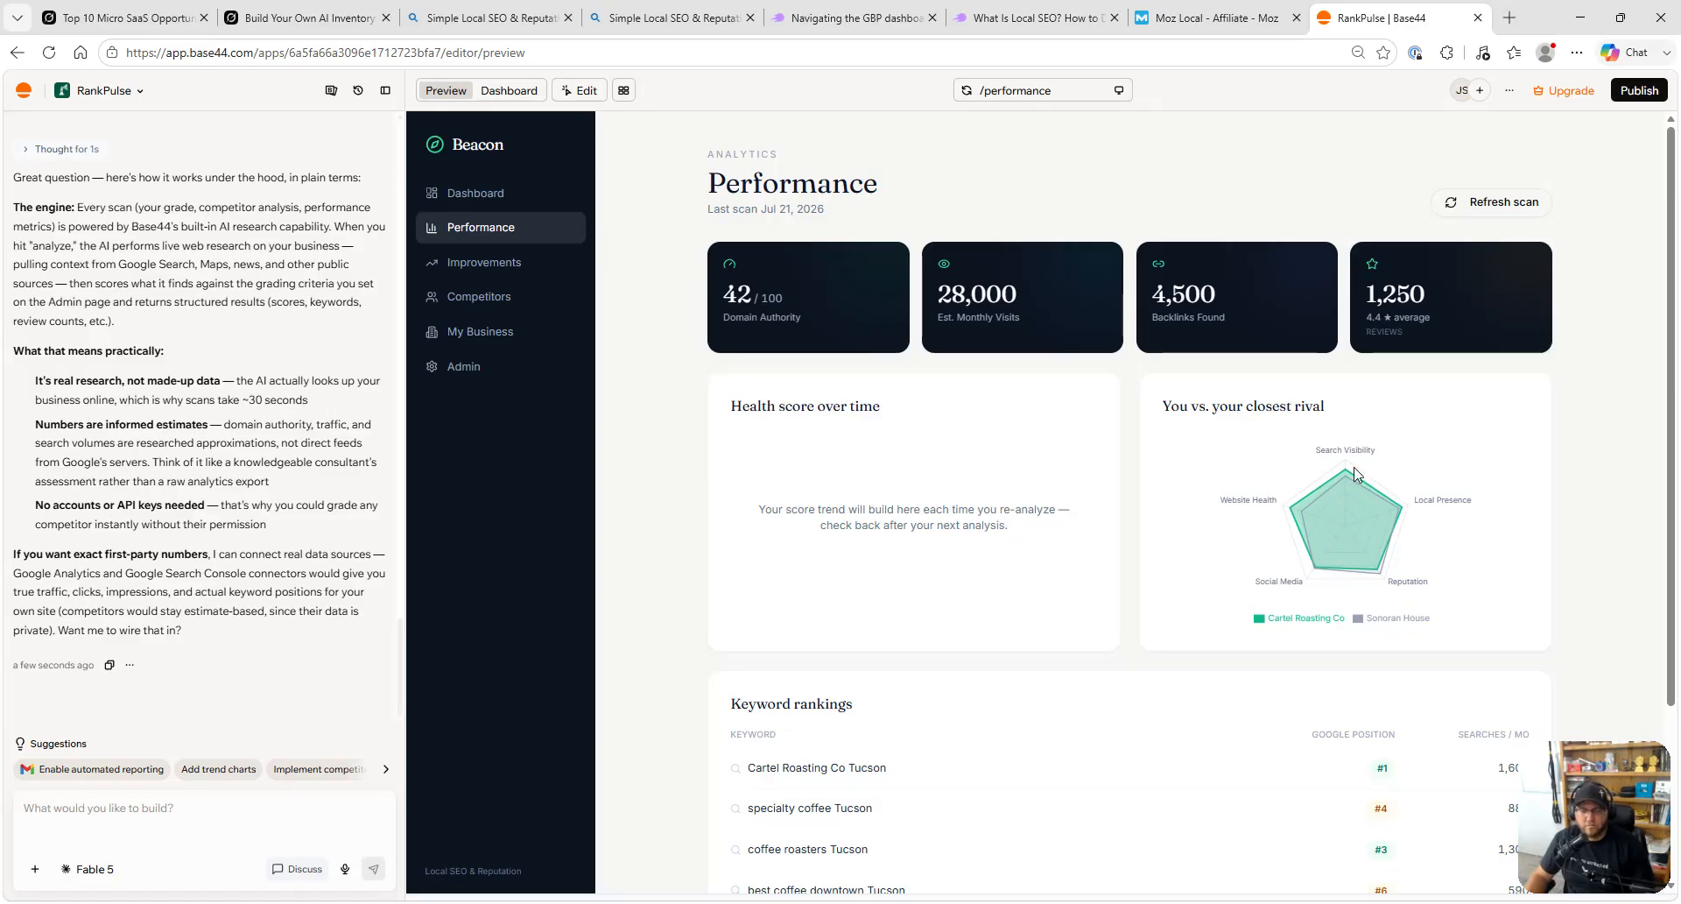
# - Examine the Performance page's charts and keyword rankings, along with the AI builder's explanation of how scans are powered
pyautogui.scroll(-3, 1252, 551)
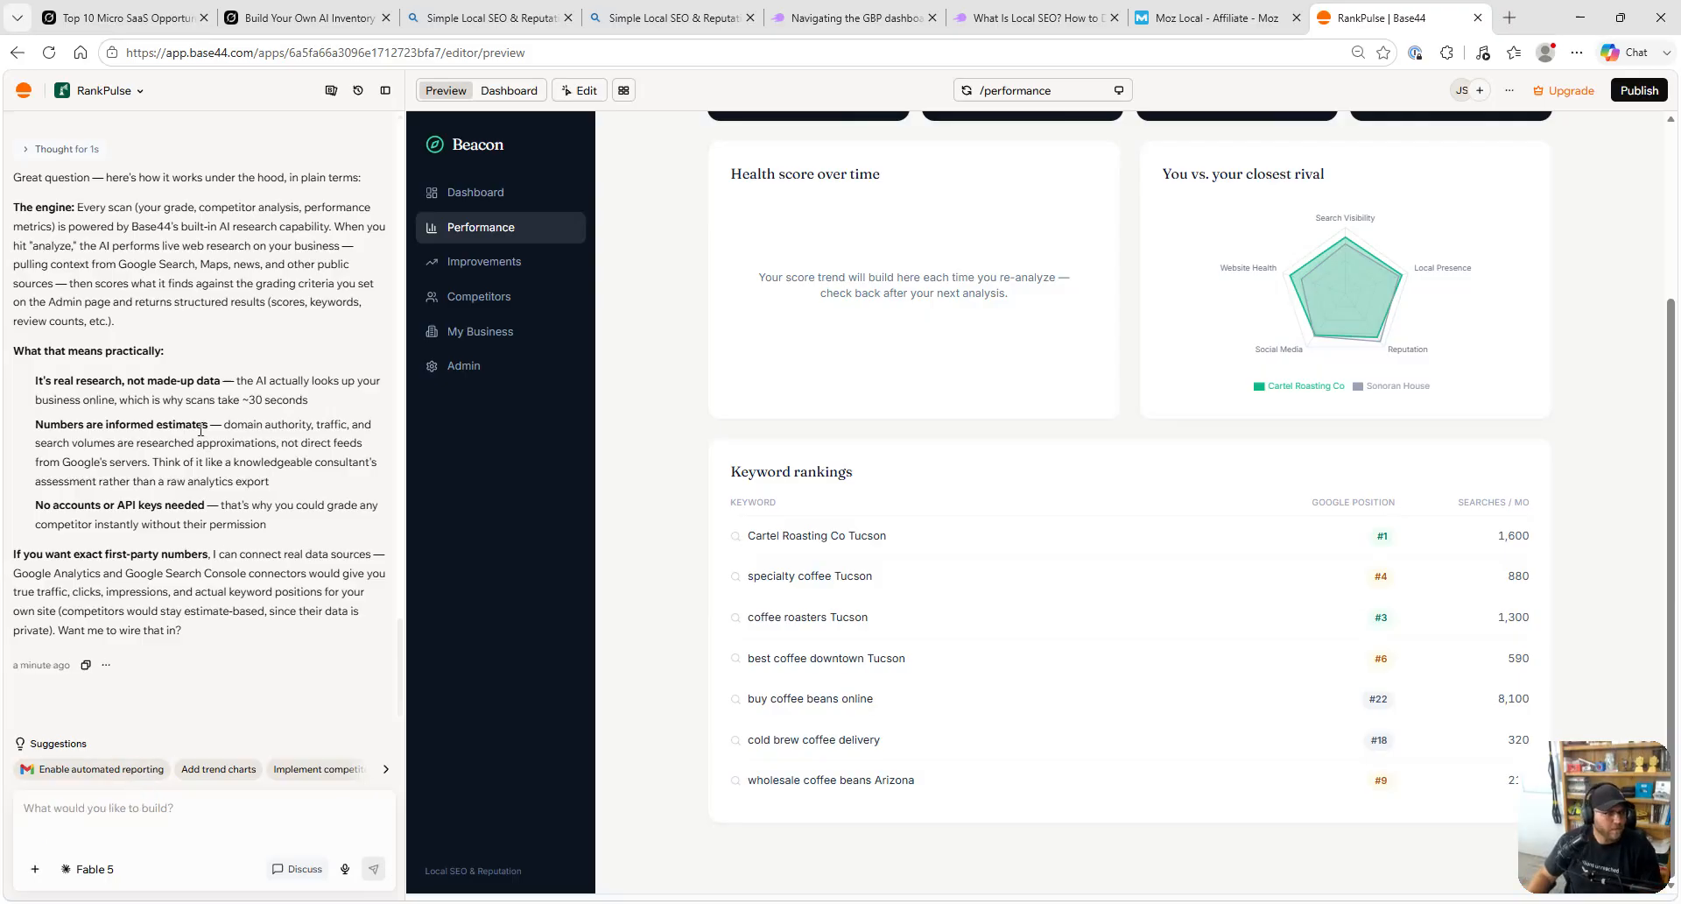
pyautogui.scroll(1, 171, 447)
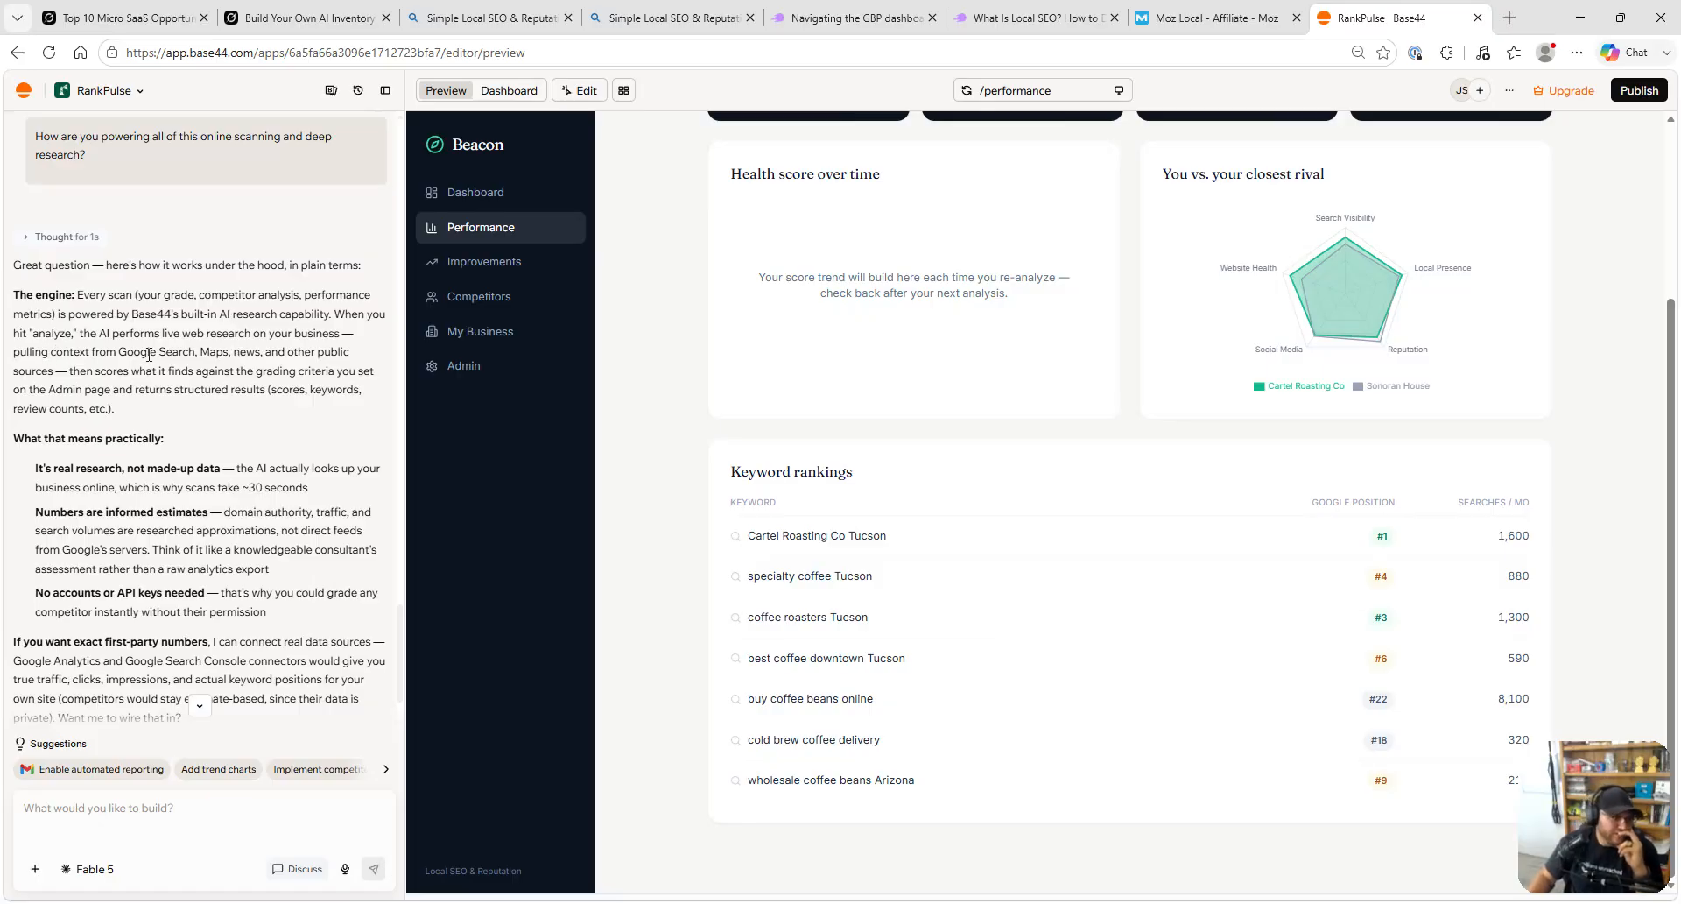
pyautogui.scroll(-1, 68, 386)
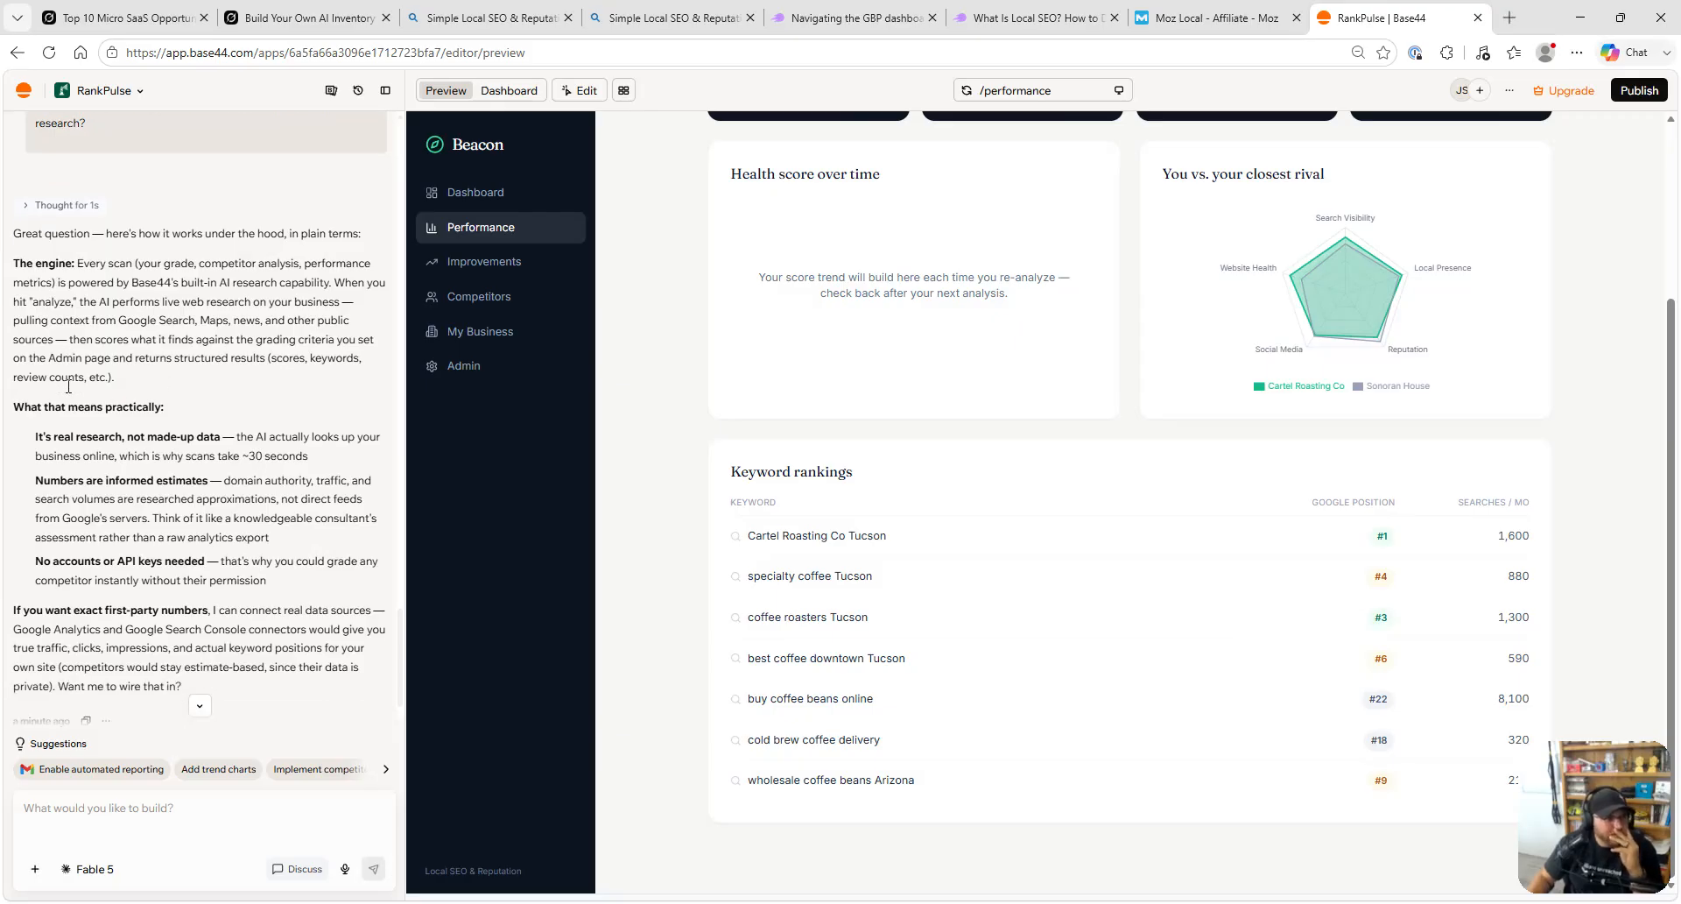
pyautogui.scroll(-2, 68, 386)
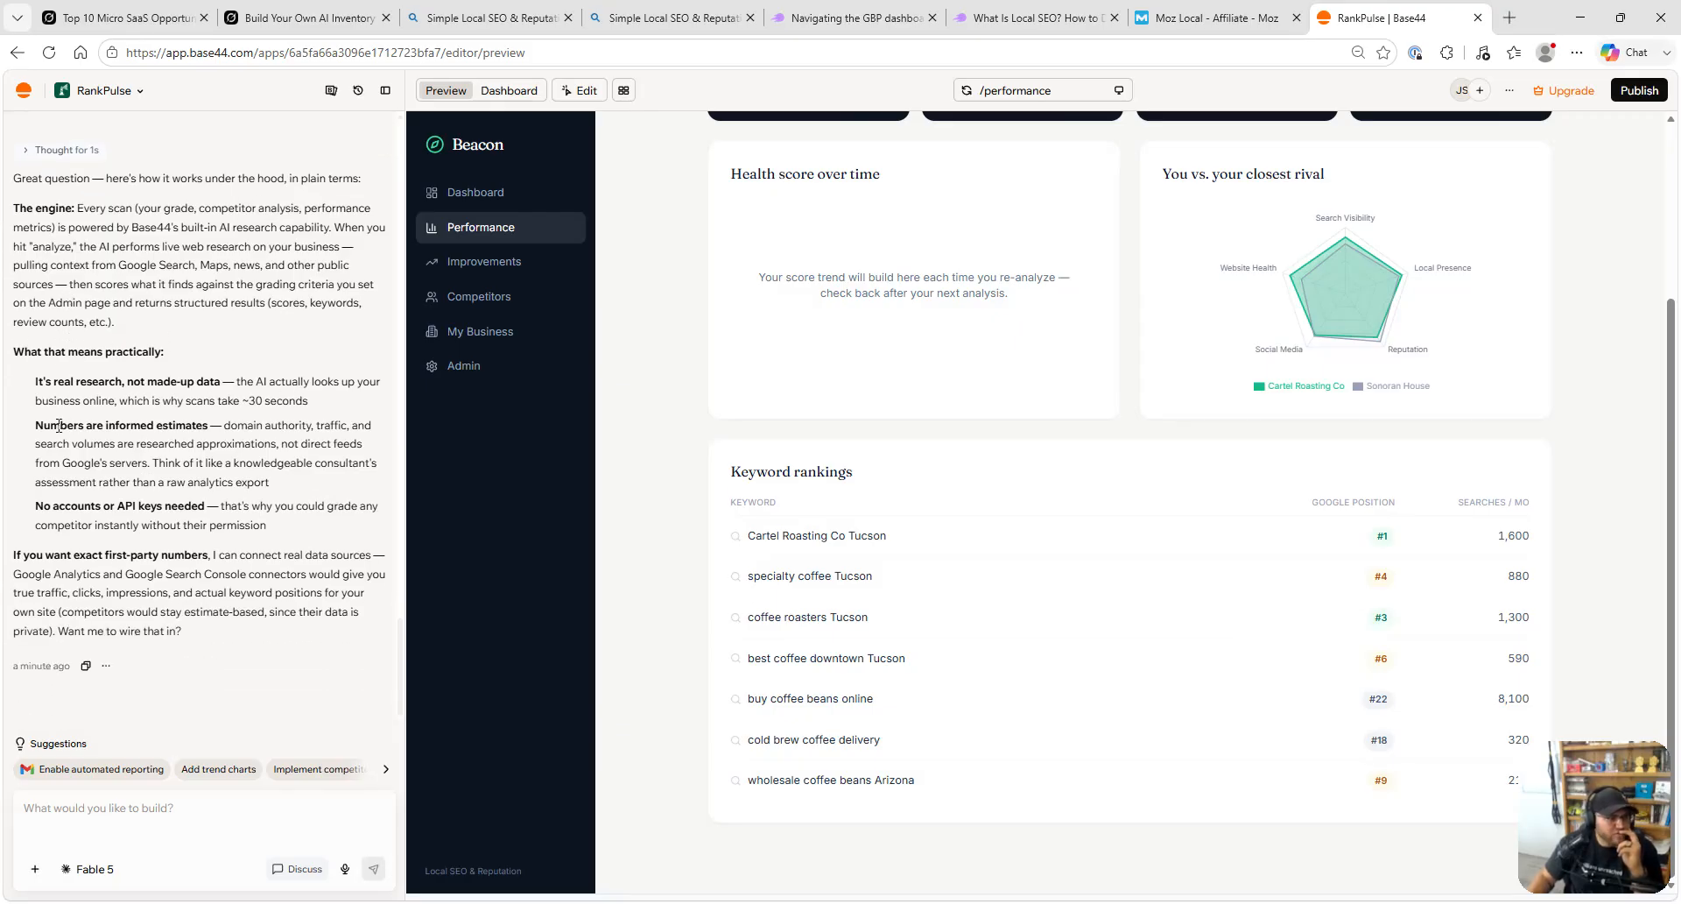
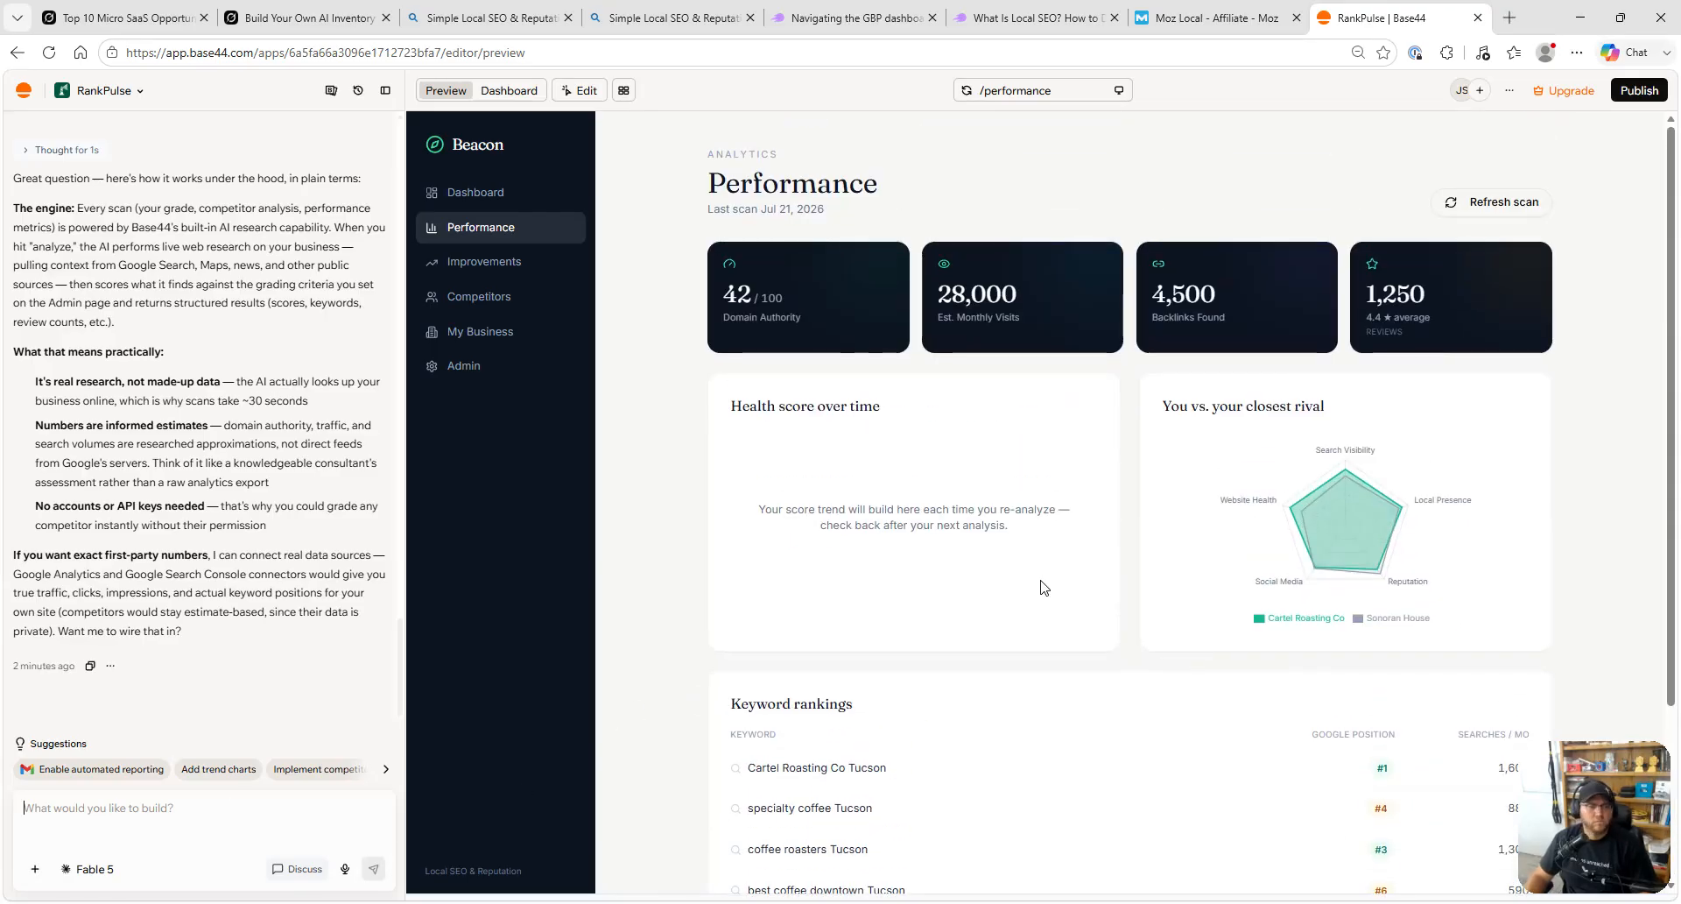
pyautogui.scroll(-3, 1043, 587)
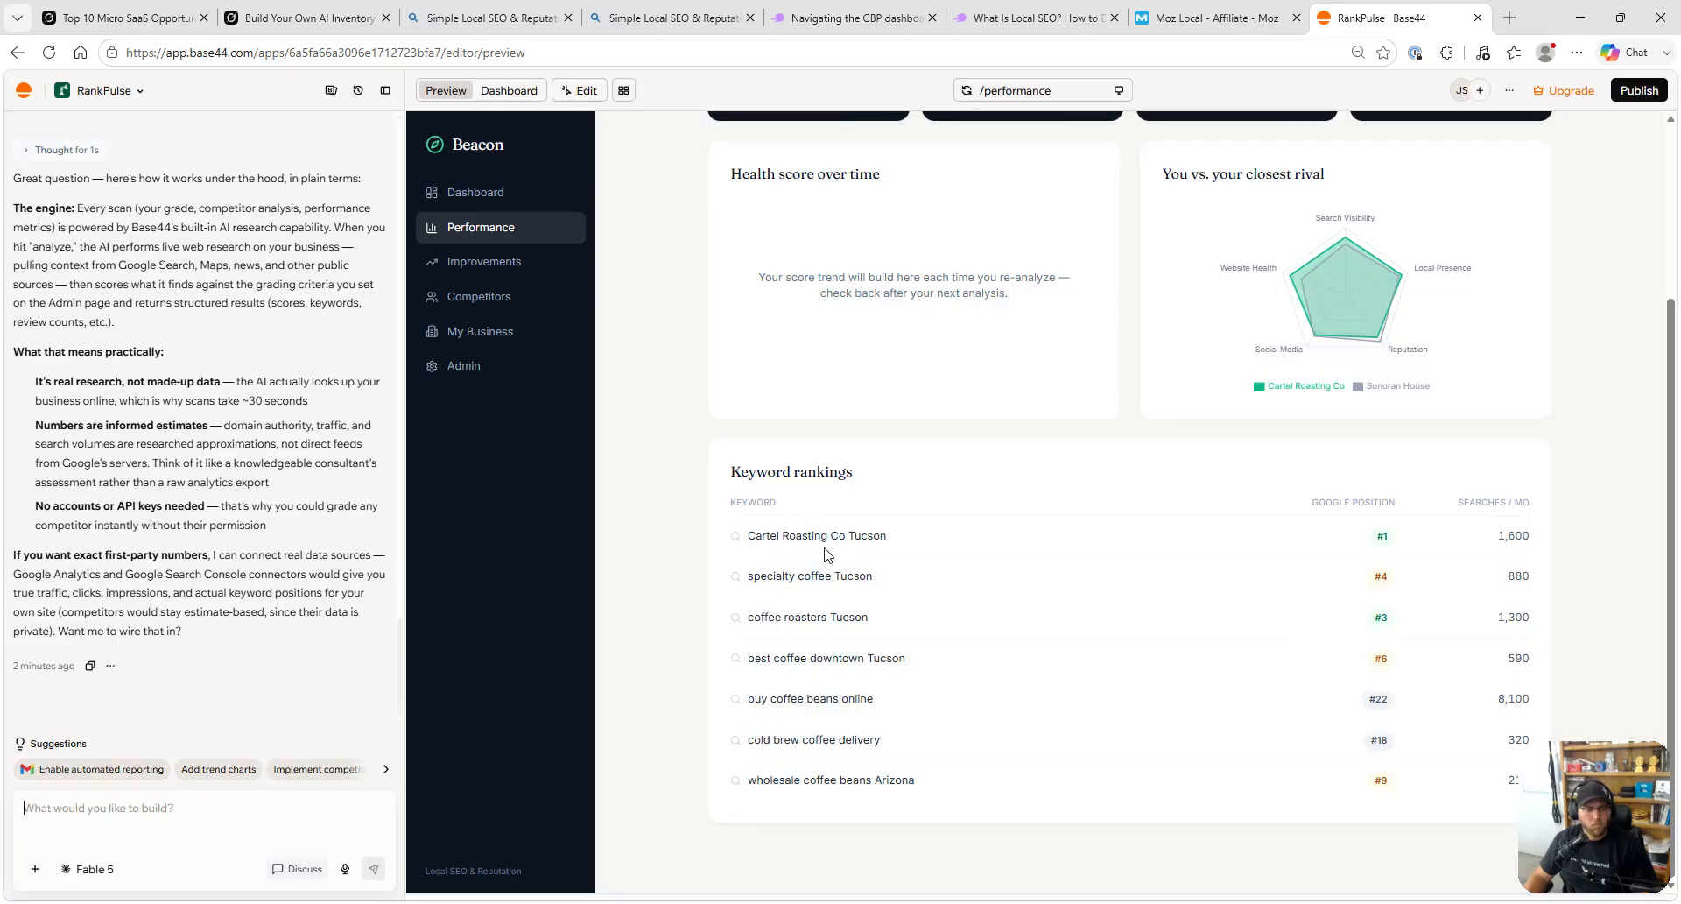
pyautogui.scroll(2, 946, 589)
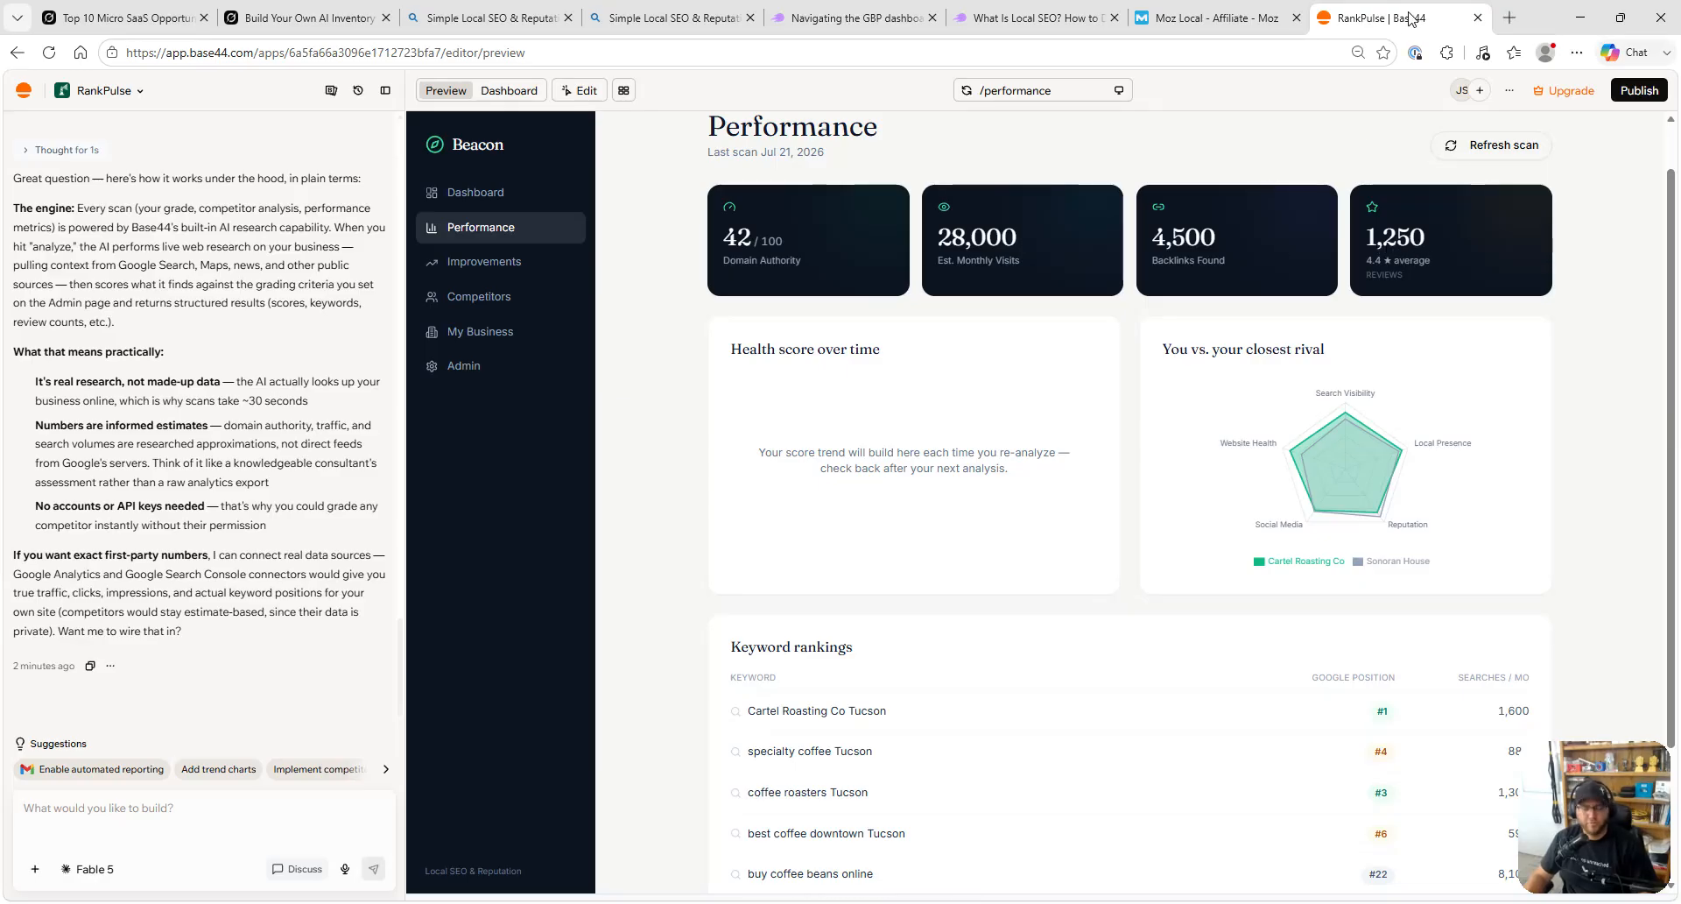
# - Search Google Maps for "Cartel Coffee Co" in a new tab and check the review counts of the Cartel Roasting locations
pyautogui.hotkey('ctrl', 't')
pyautogui.write('maps')
pyautogui.press('Tab')
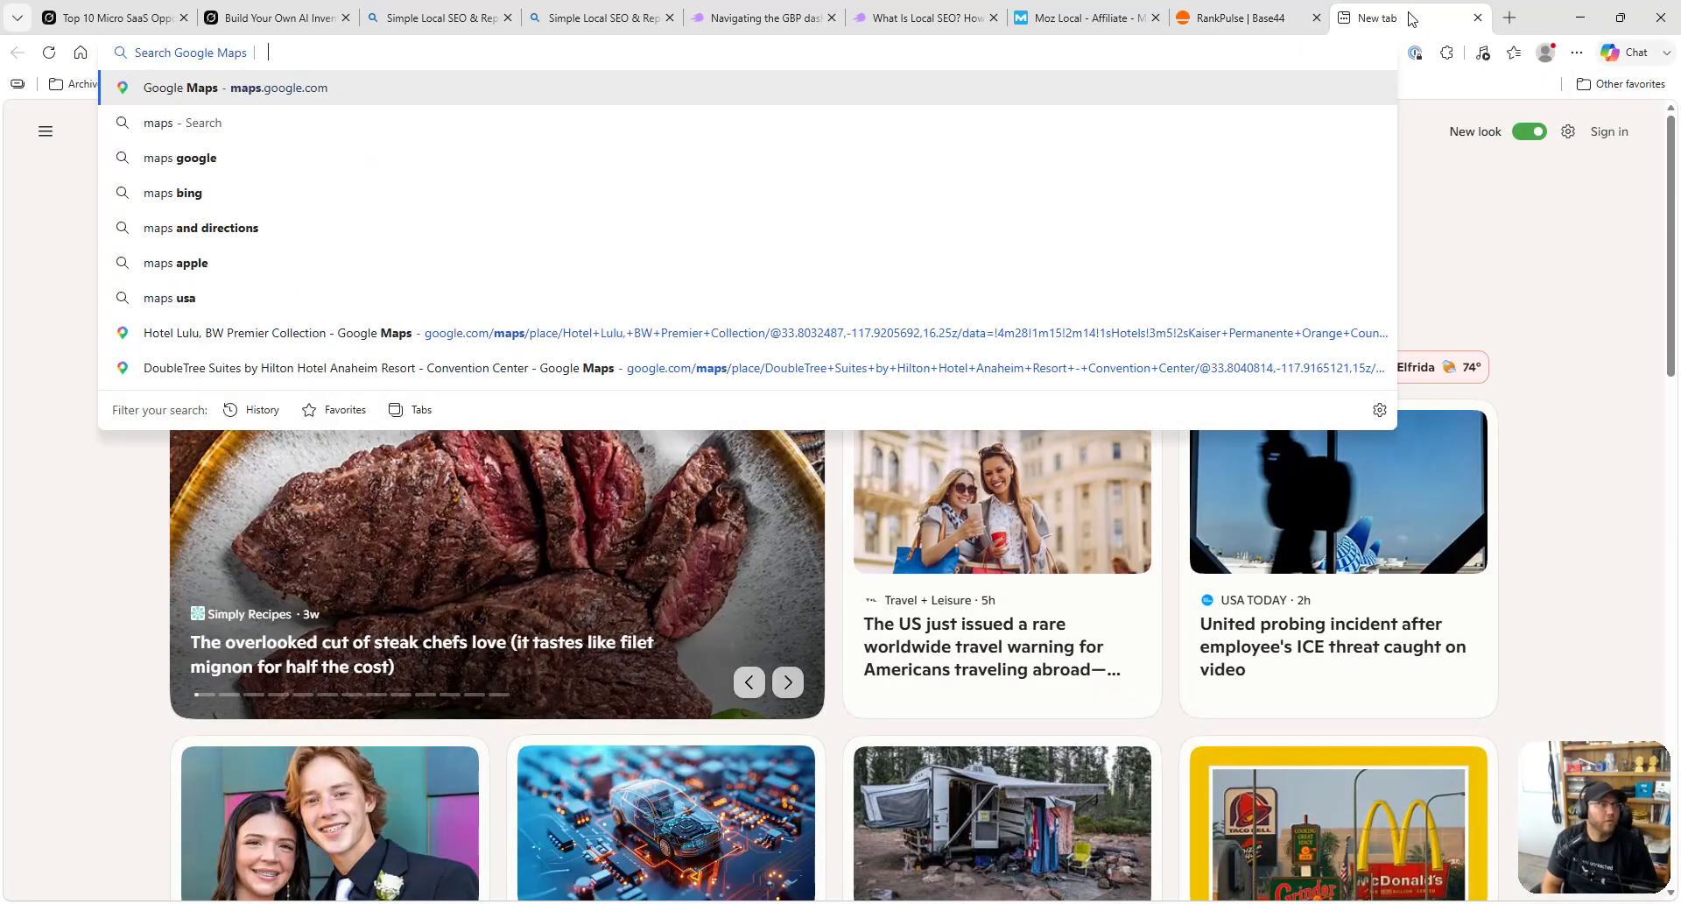
pyautogui.write('Cartel Coffee Co')
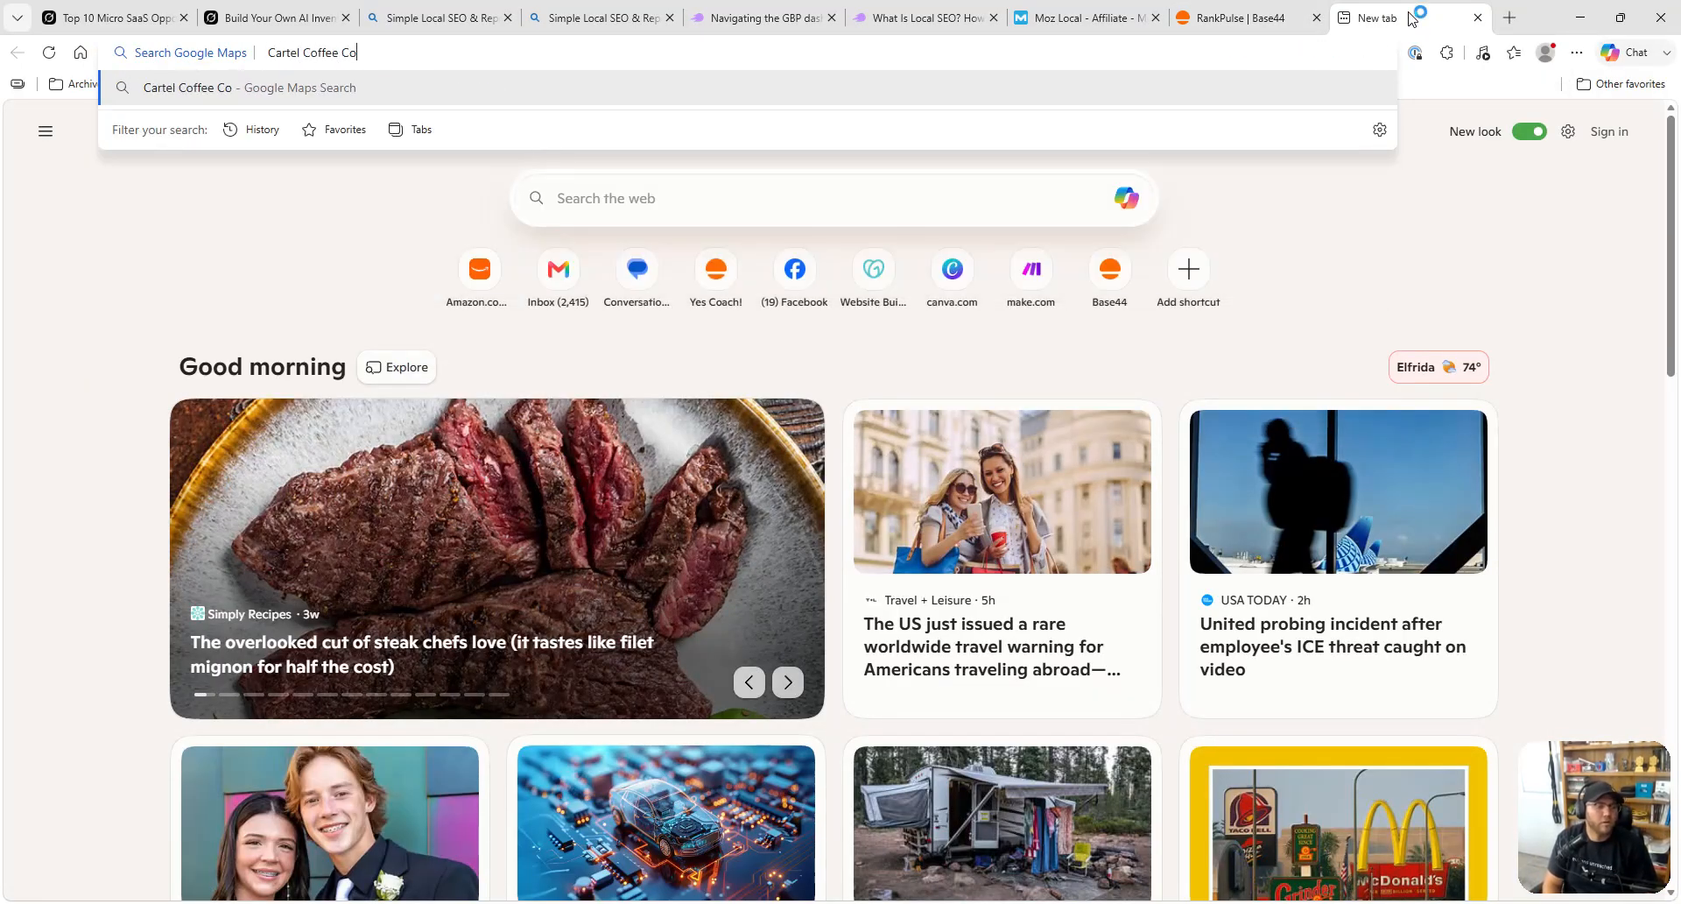
pyautogui.press('Return')
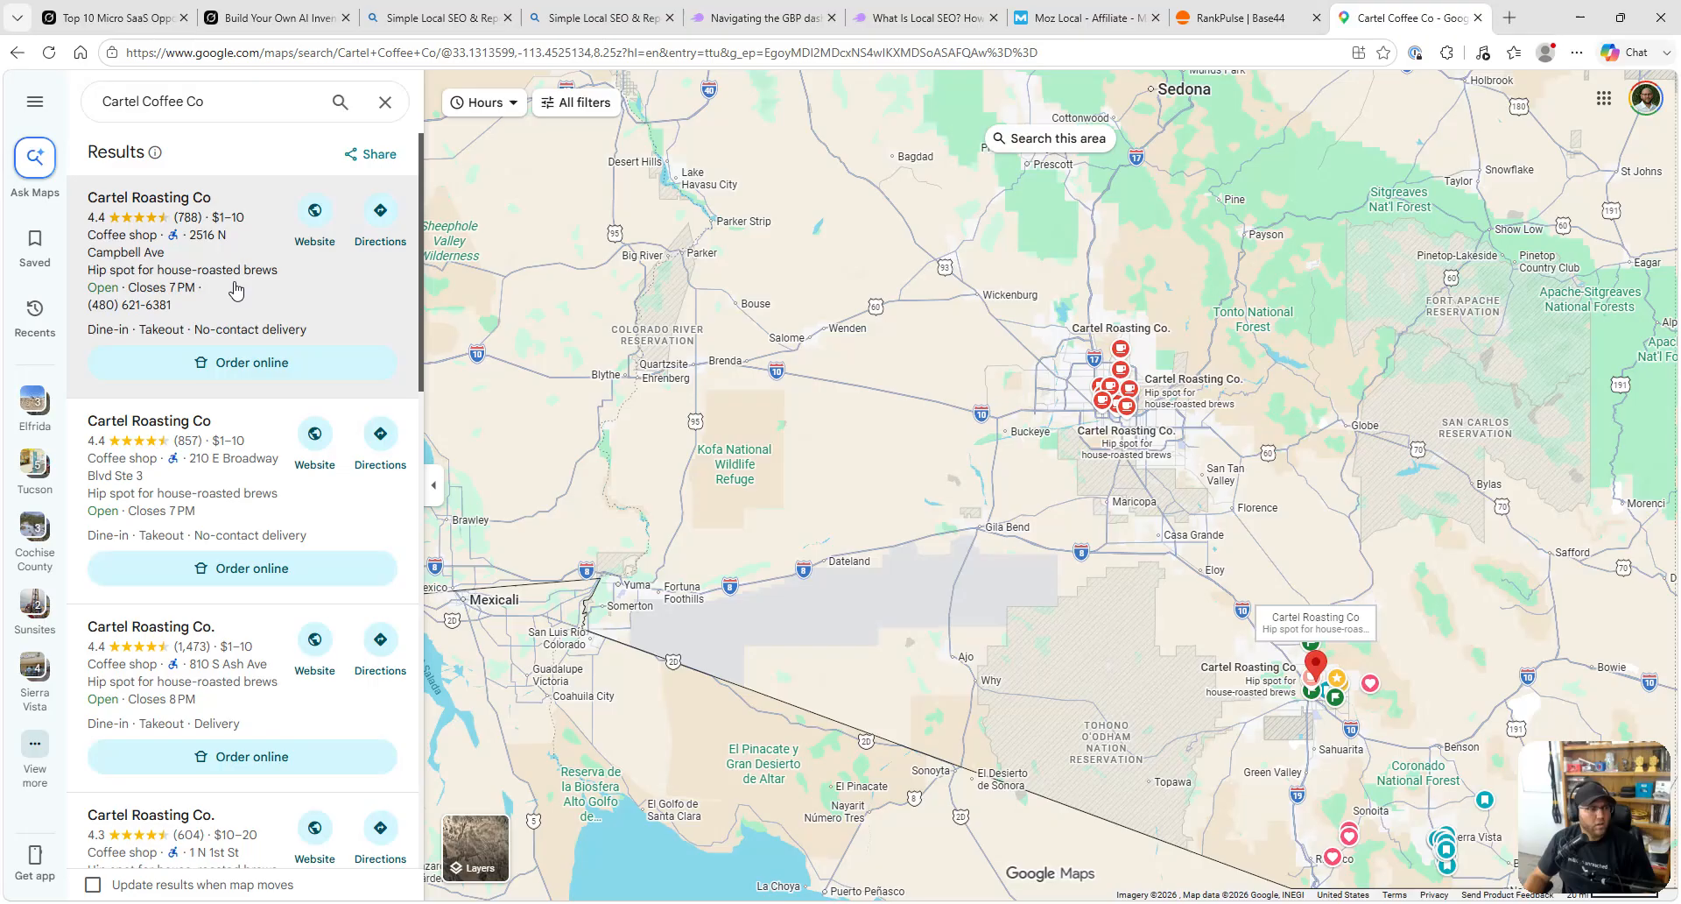
pyautogui.click(274, 308)
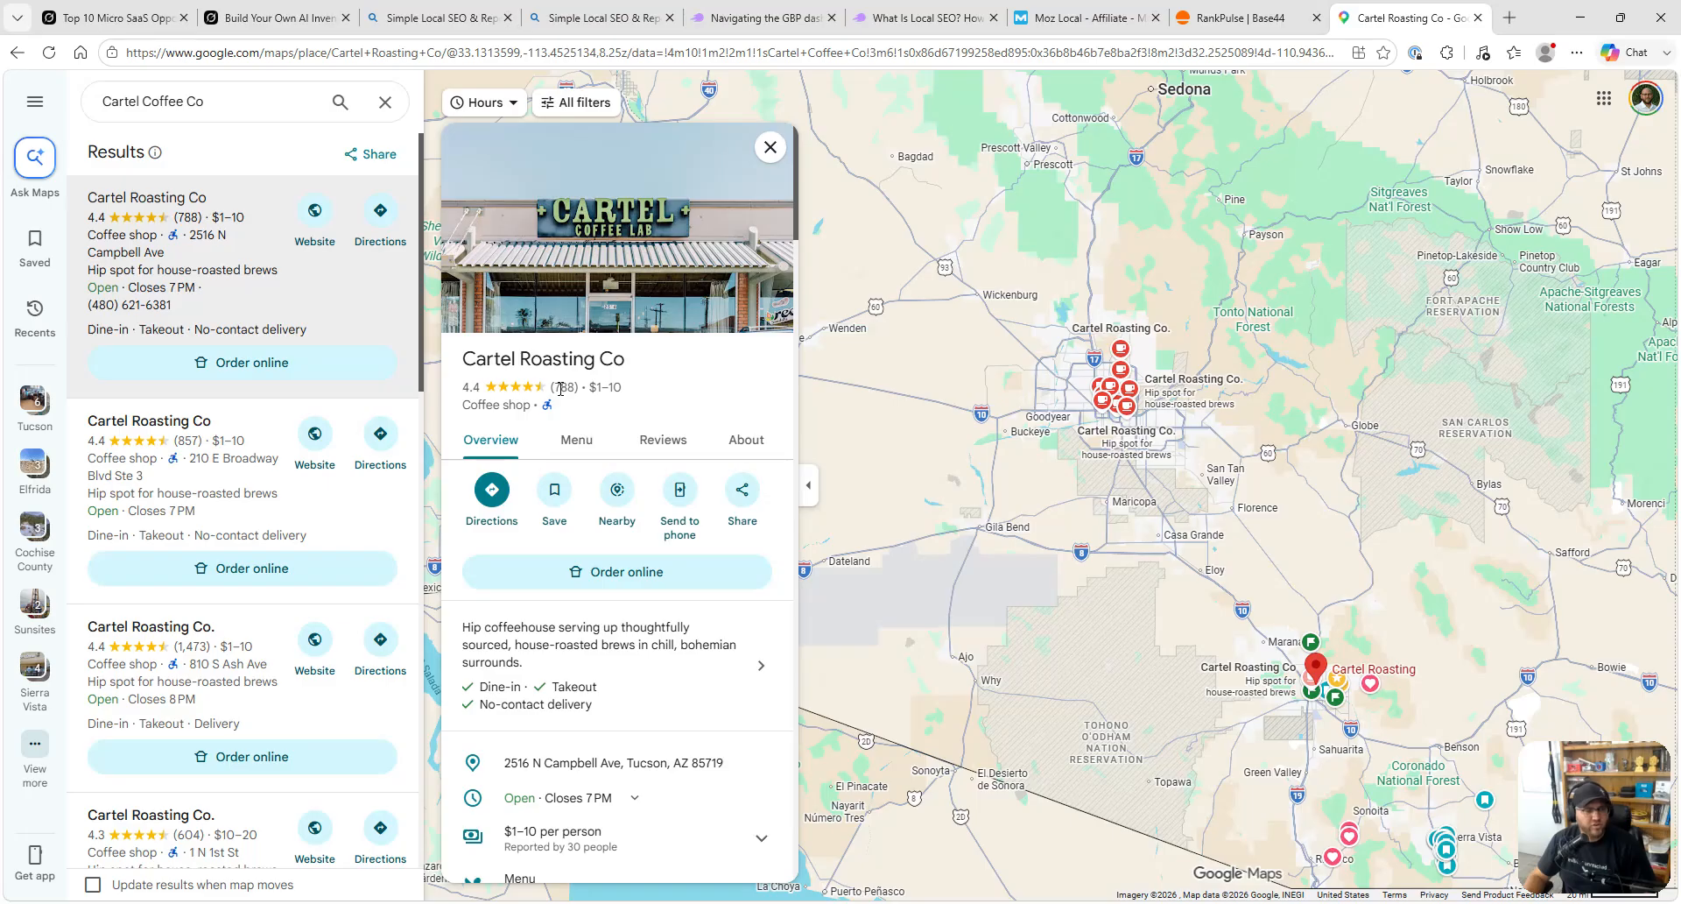
pyautogui.scroll(-2, 557, 413)
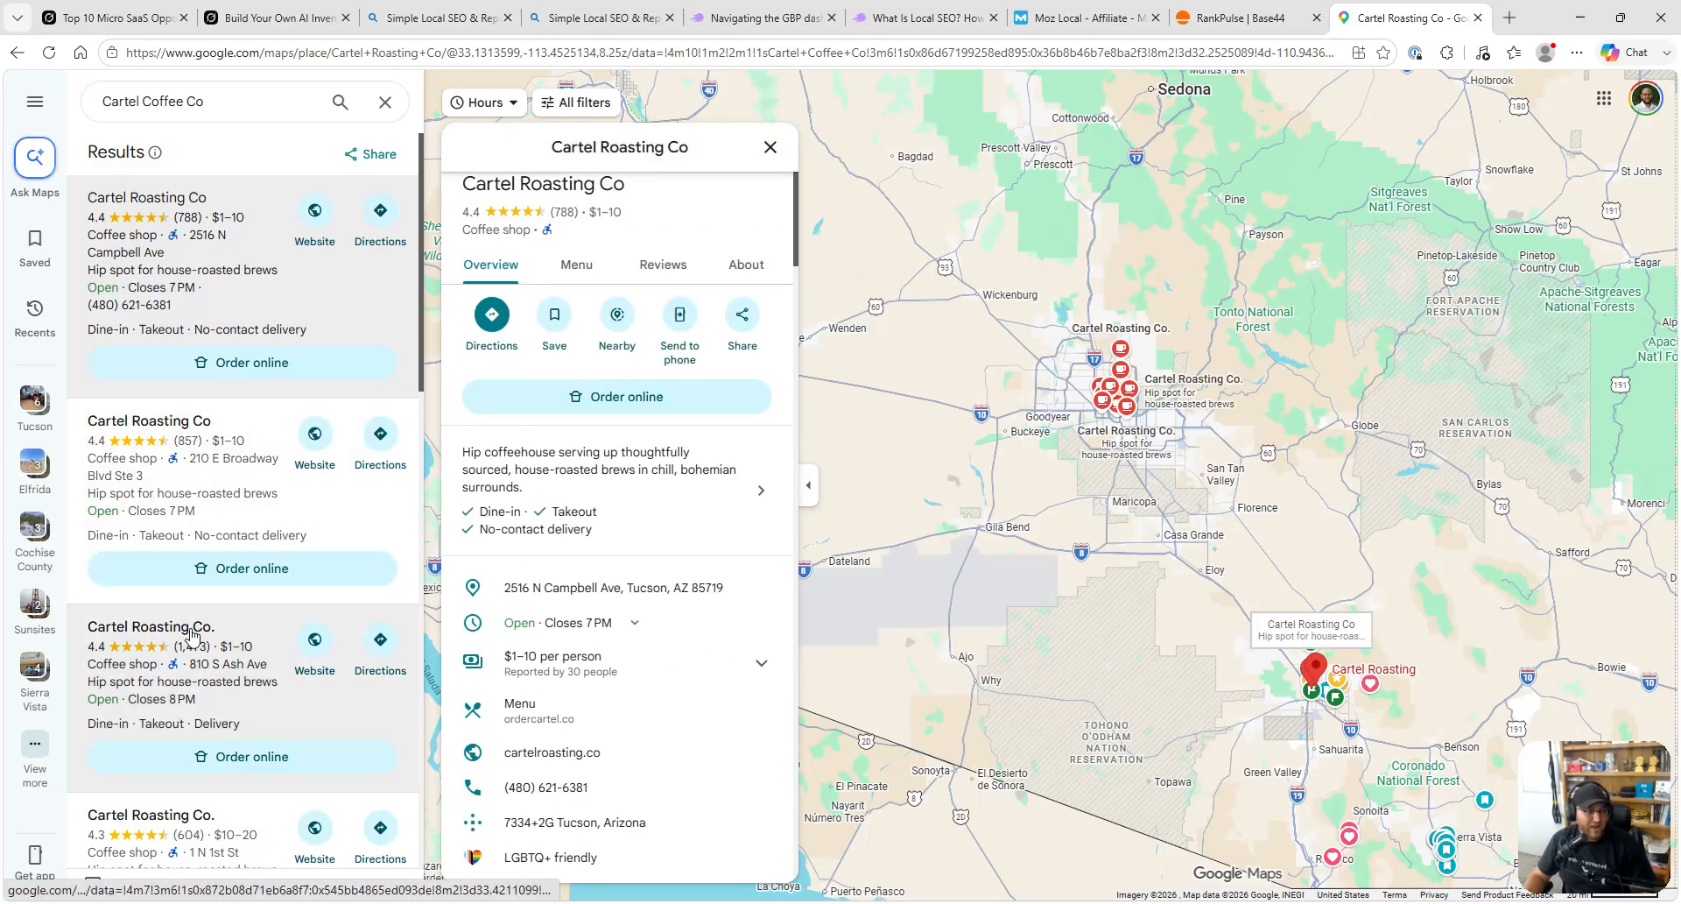
pyautogui.scroll(-1, 206, 648)
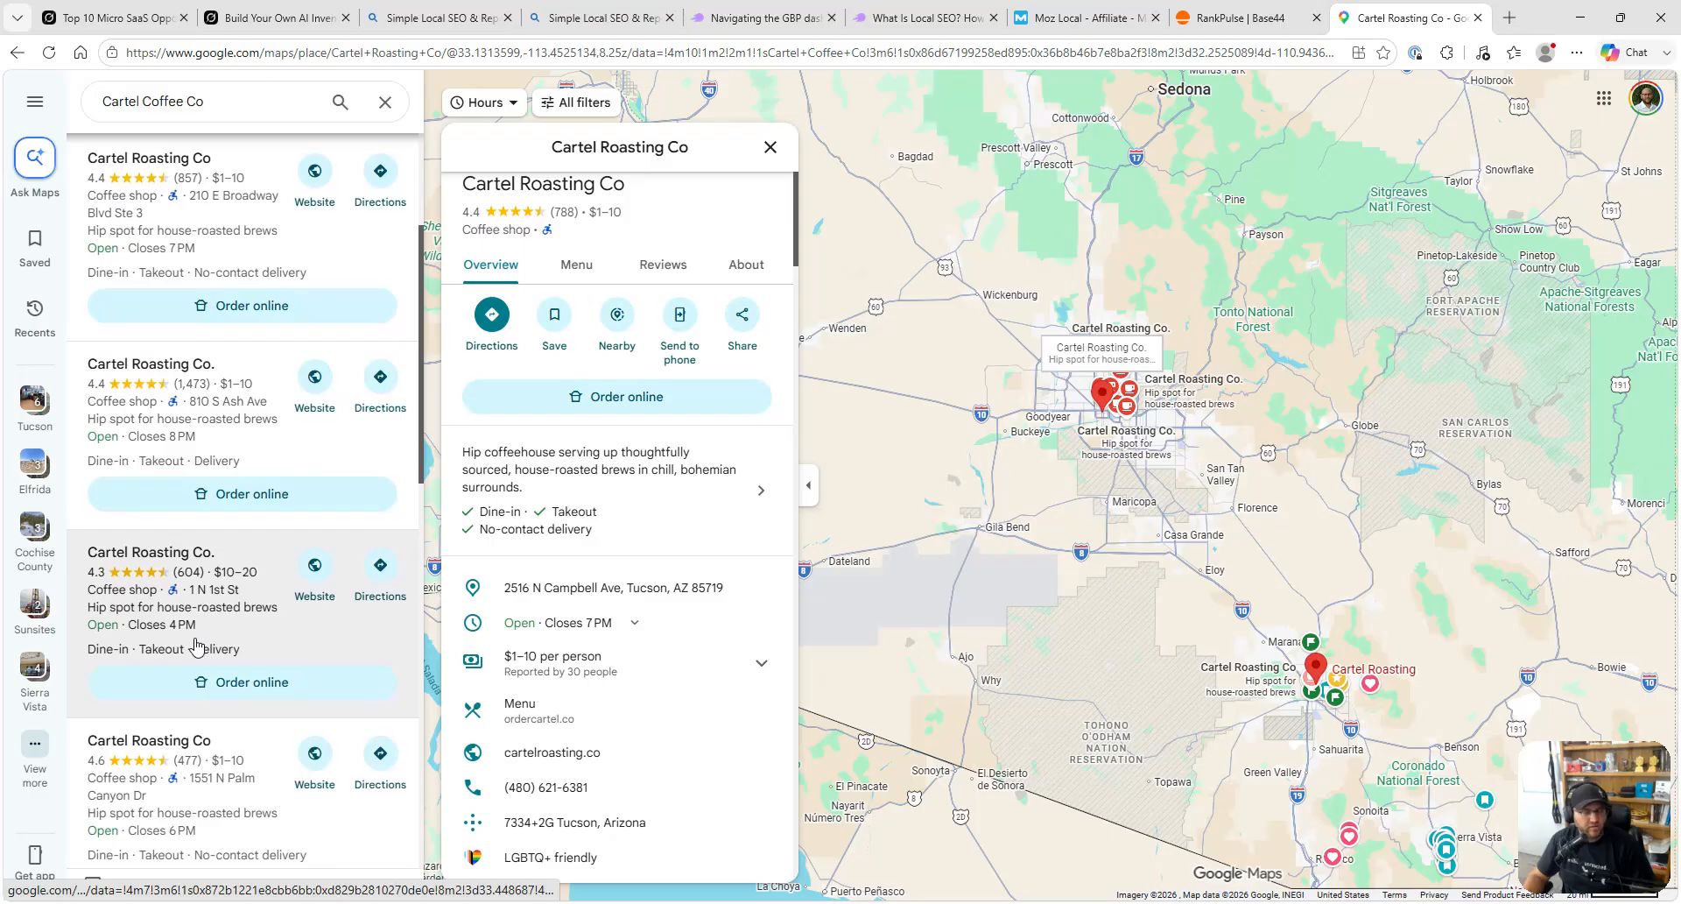
# - Return to the Base44 app and check the Performance page's domain authority, visits, backlinks and reviews figures
pyautogui.click(1253, 17)
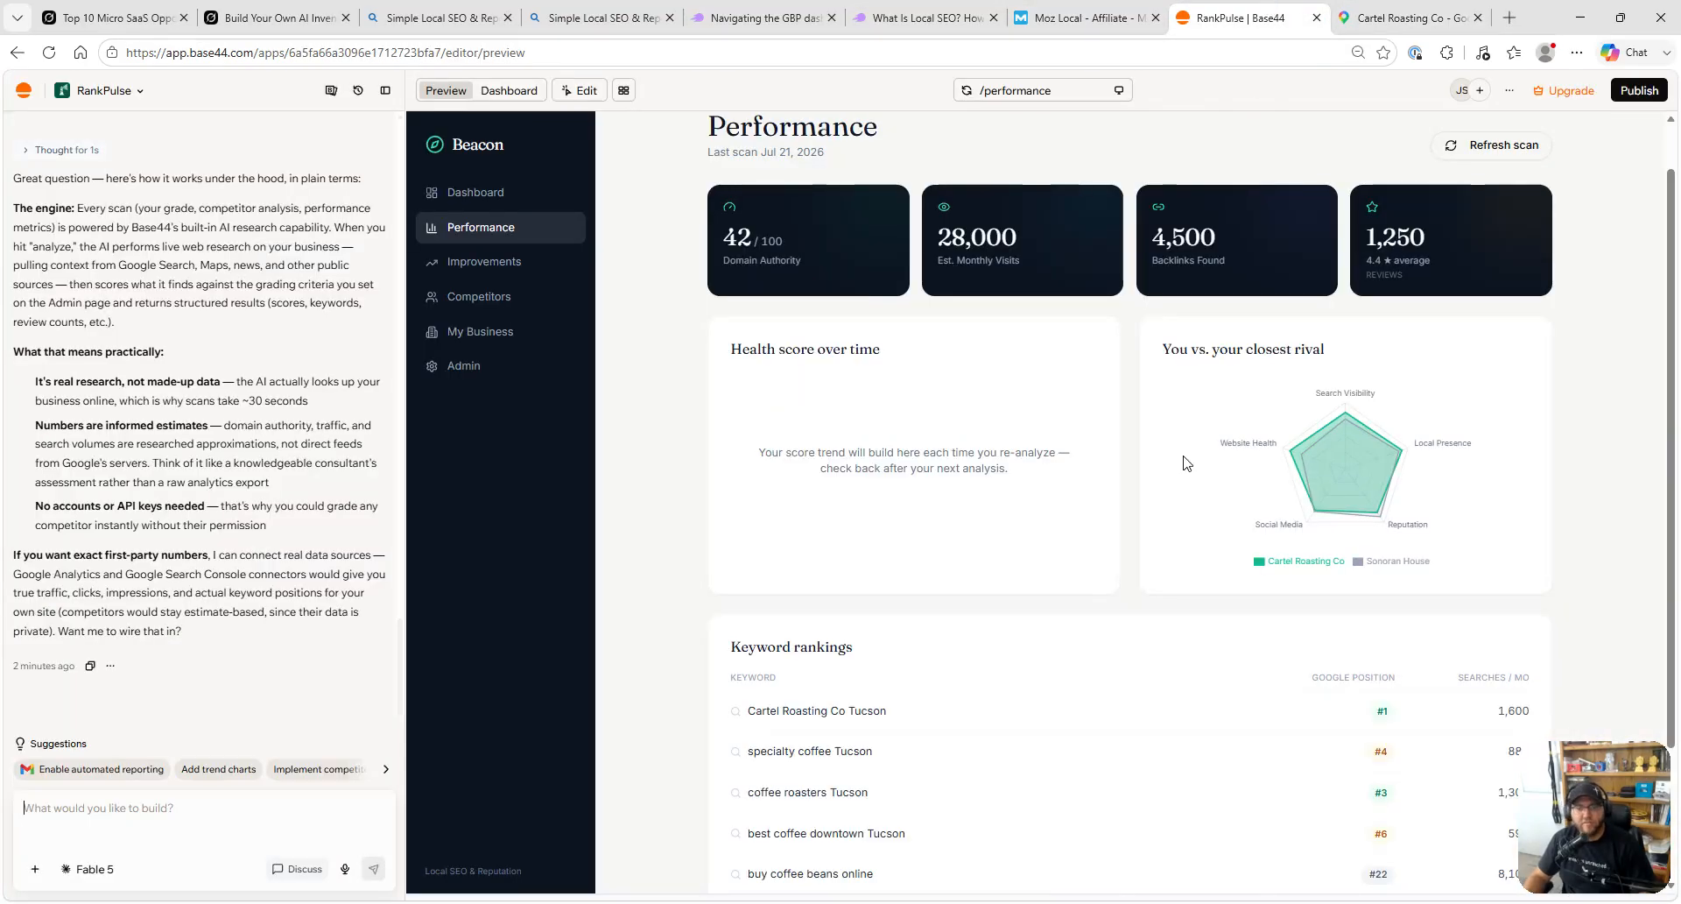
pyautogui.scroll(1, 1442, 282)
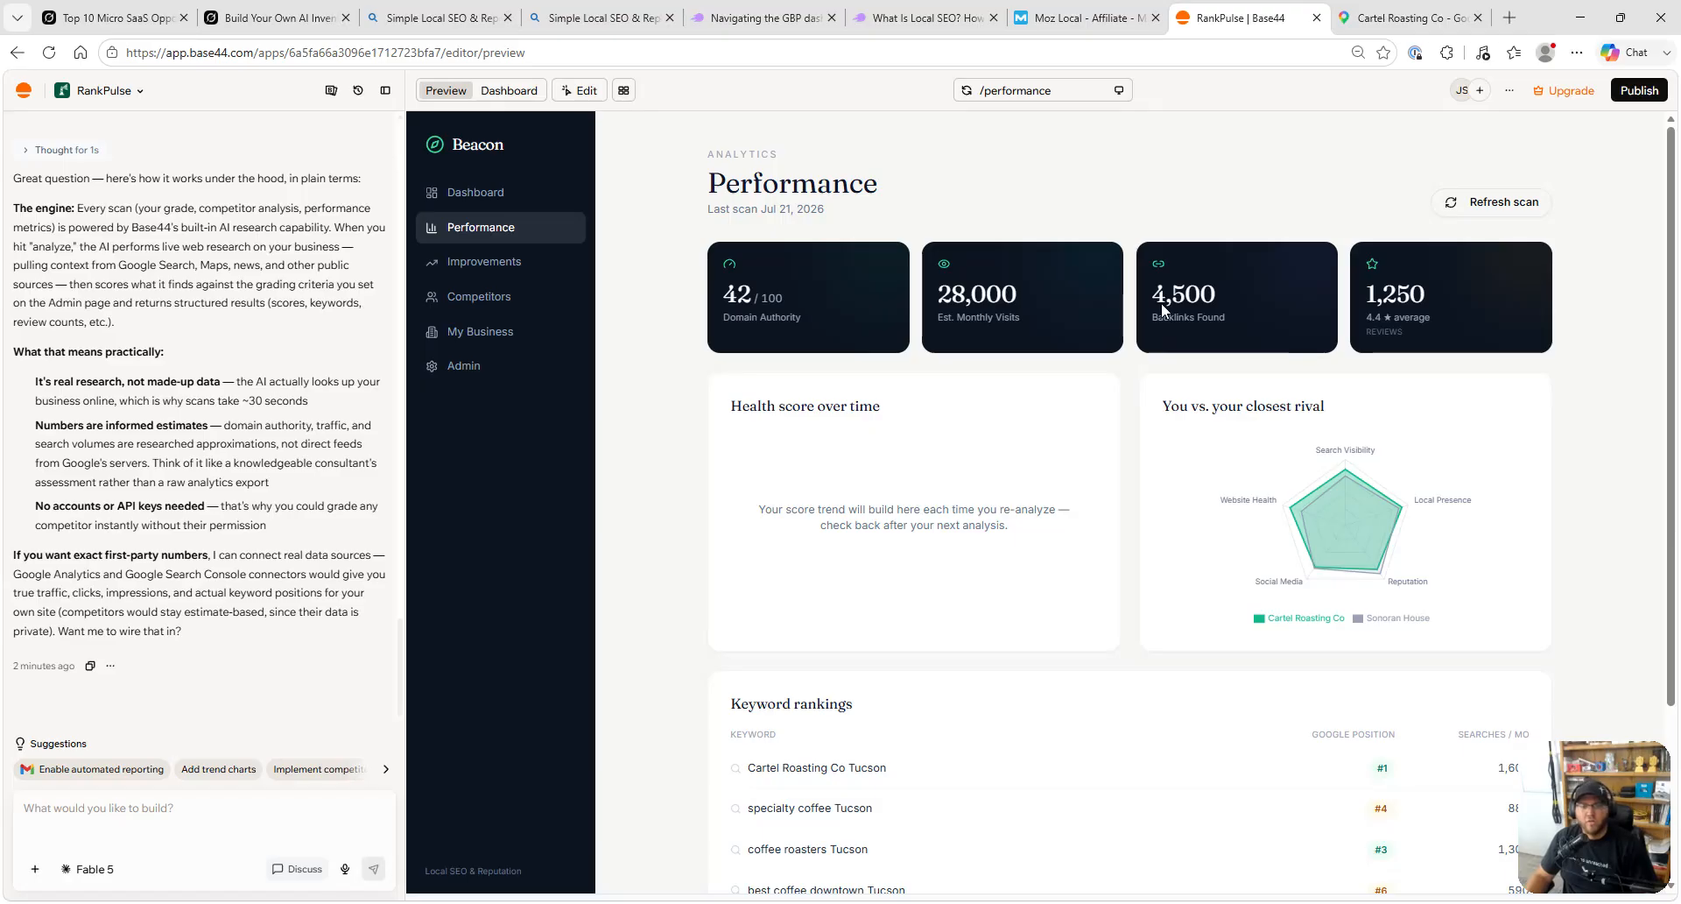
pyautogui.click(1244, 352)
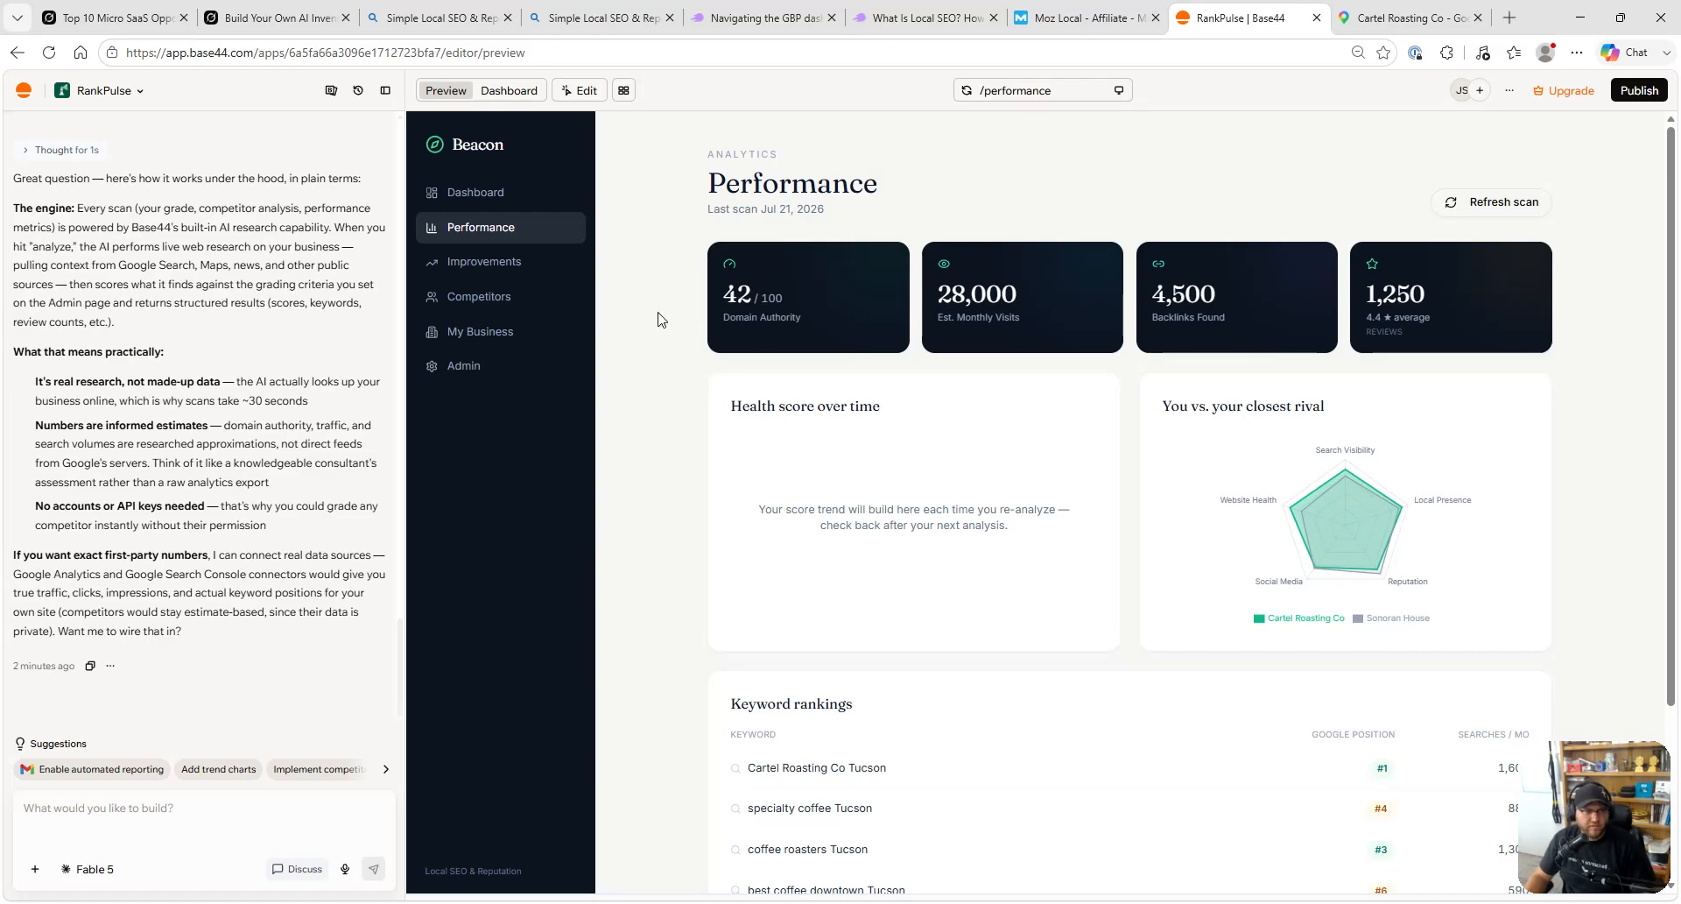
pyautogui.click(740, 314)
# - Ask the AI builder "The ranking for Domain Authority, What does that mean?"
pyautogui.click(189, 819)
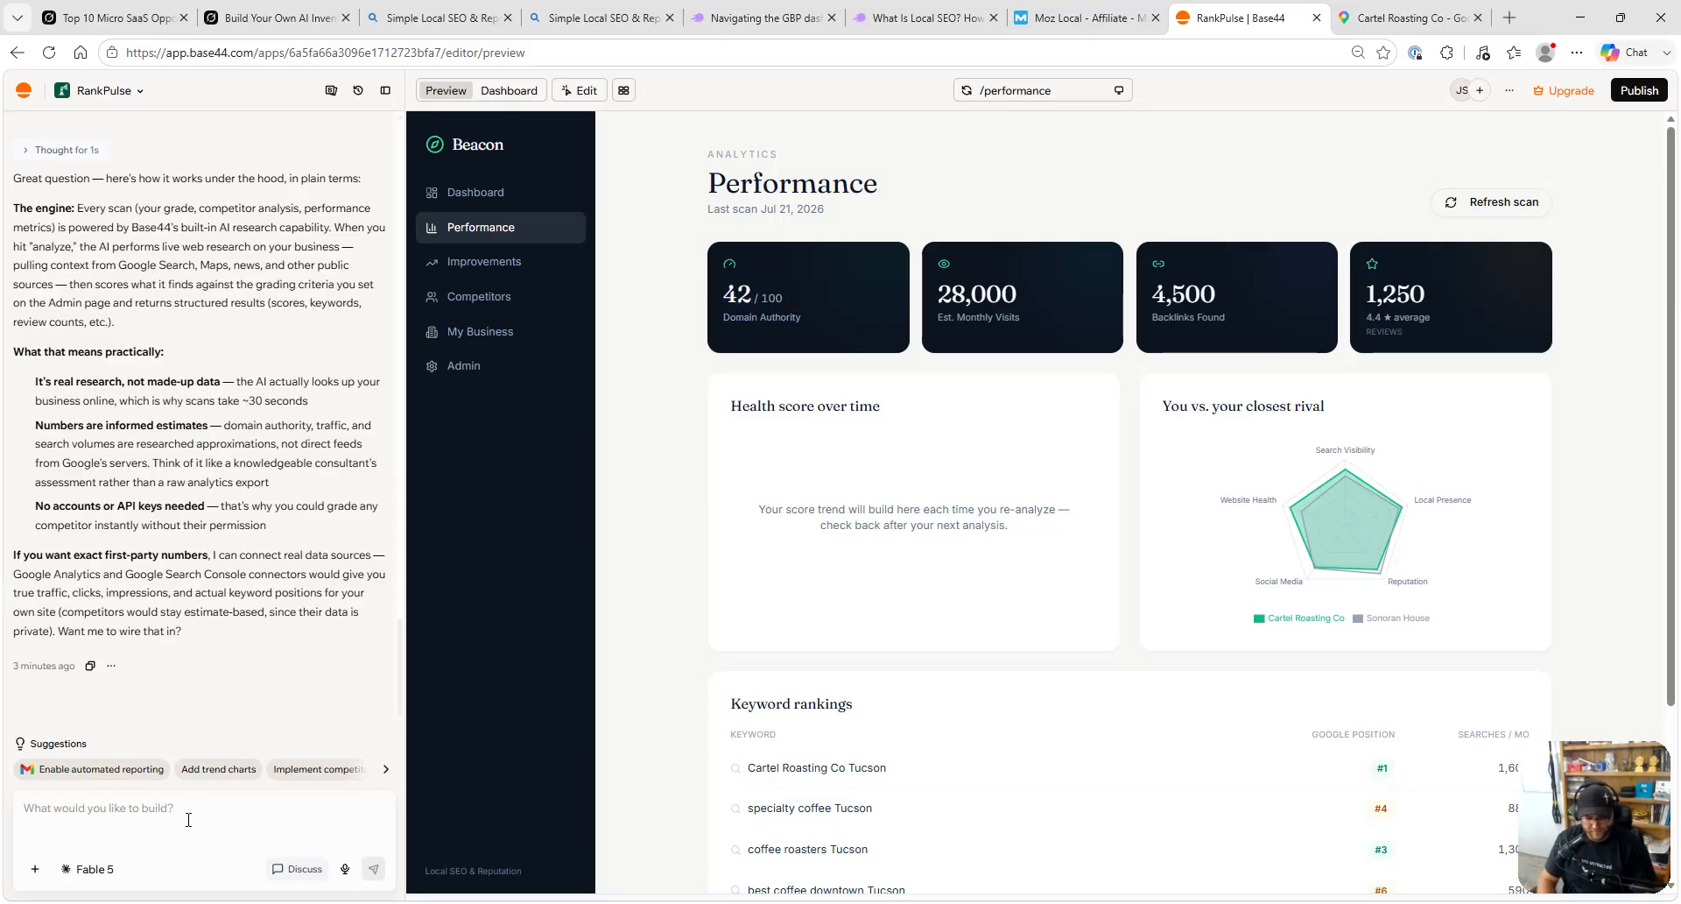
pyautogui.write('The ranking for DOmain Au')
pyautogui.hotkey('ctrl', 'BackSpace')
pyautogui.hotkey('ctrl', 'BackSpace')
pyautogui.write('Domain Authority, What does that mean?')
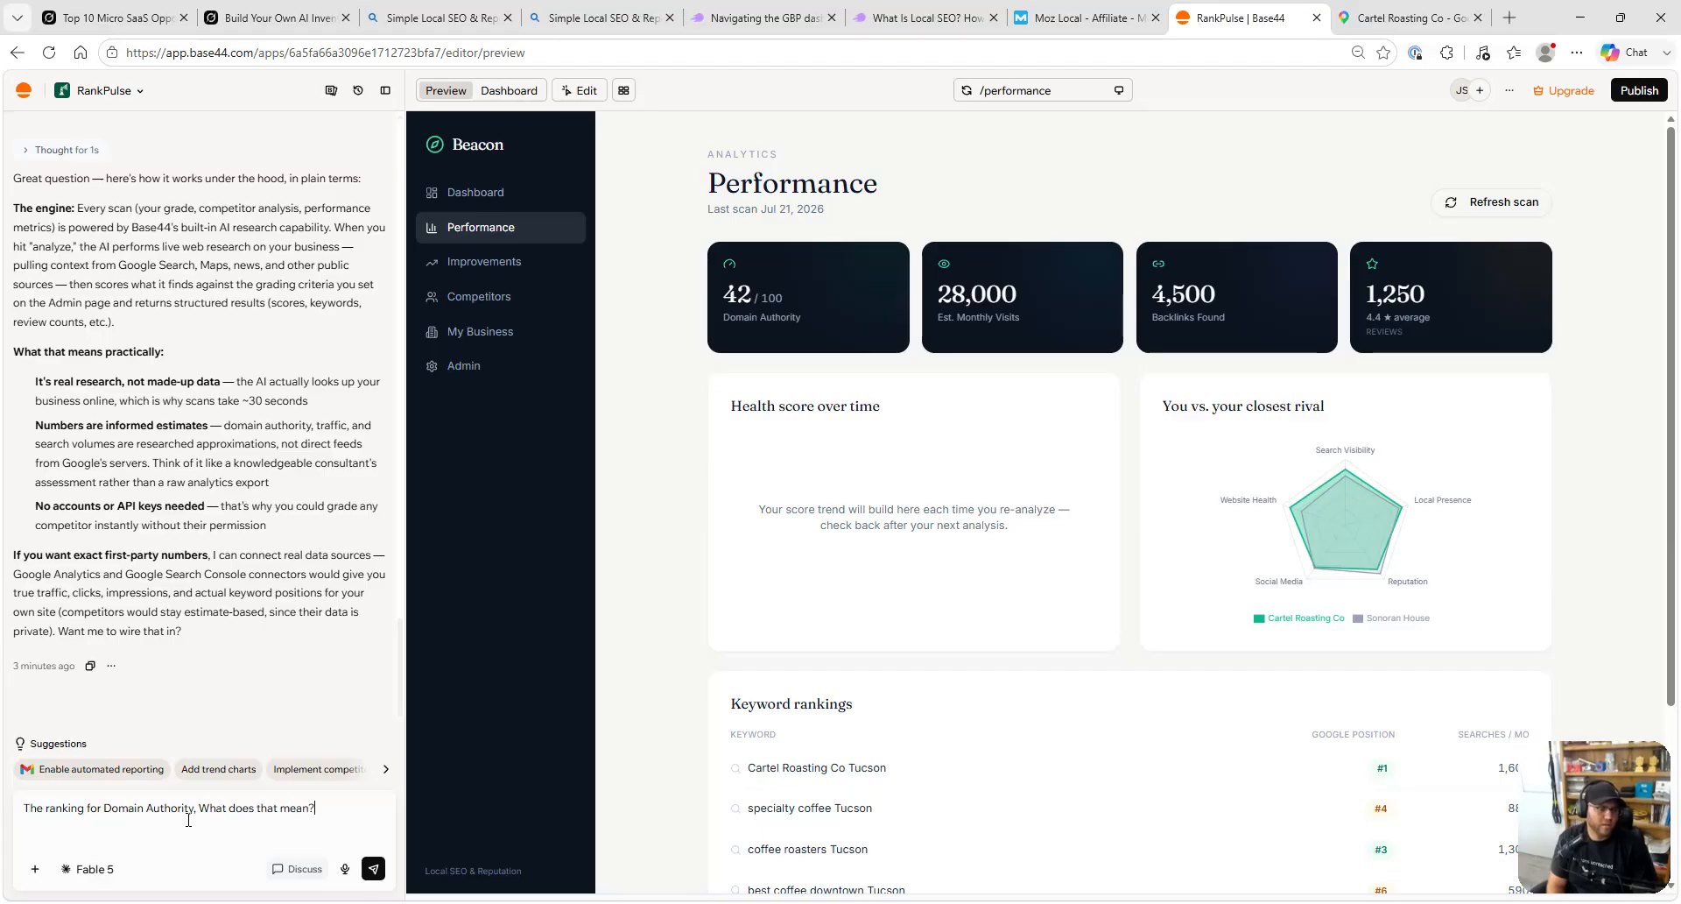
pyautogui.press('Return')
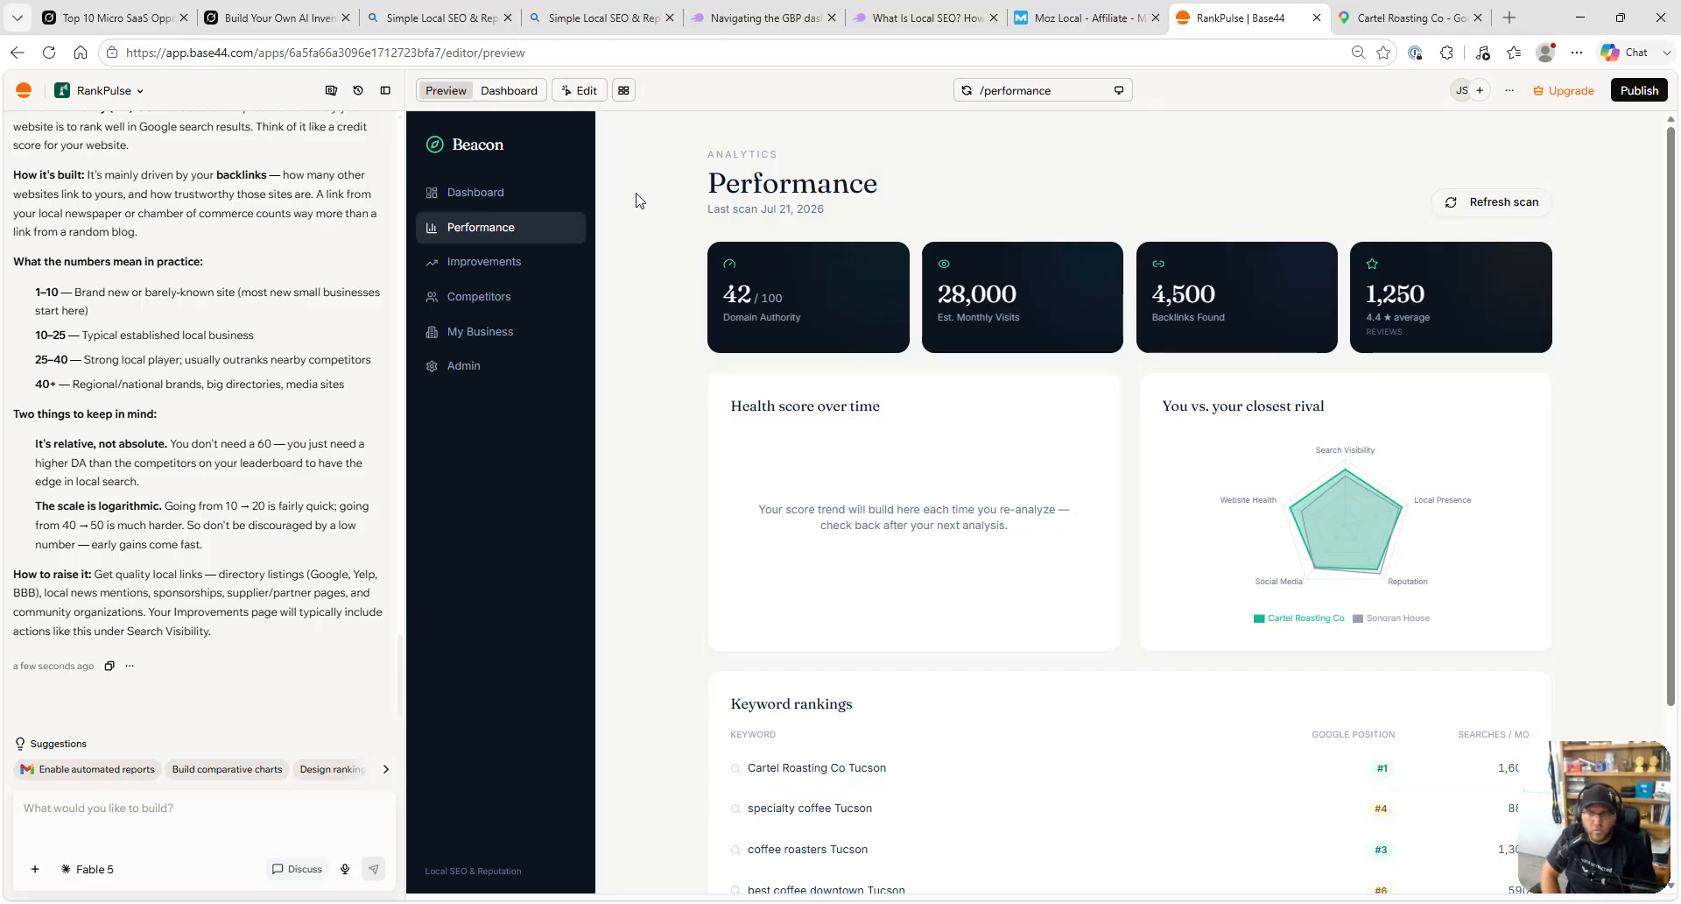
# - Read the AI builder's explanation of Domain Authority, from its definition through the score ranges to how to raise it
pyautogui.scroll(3, 211, 262)
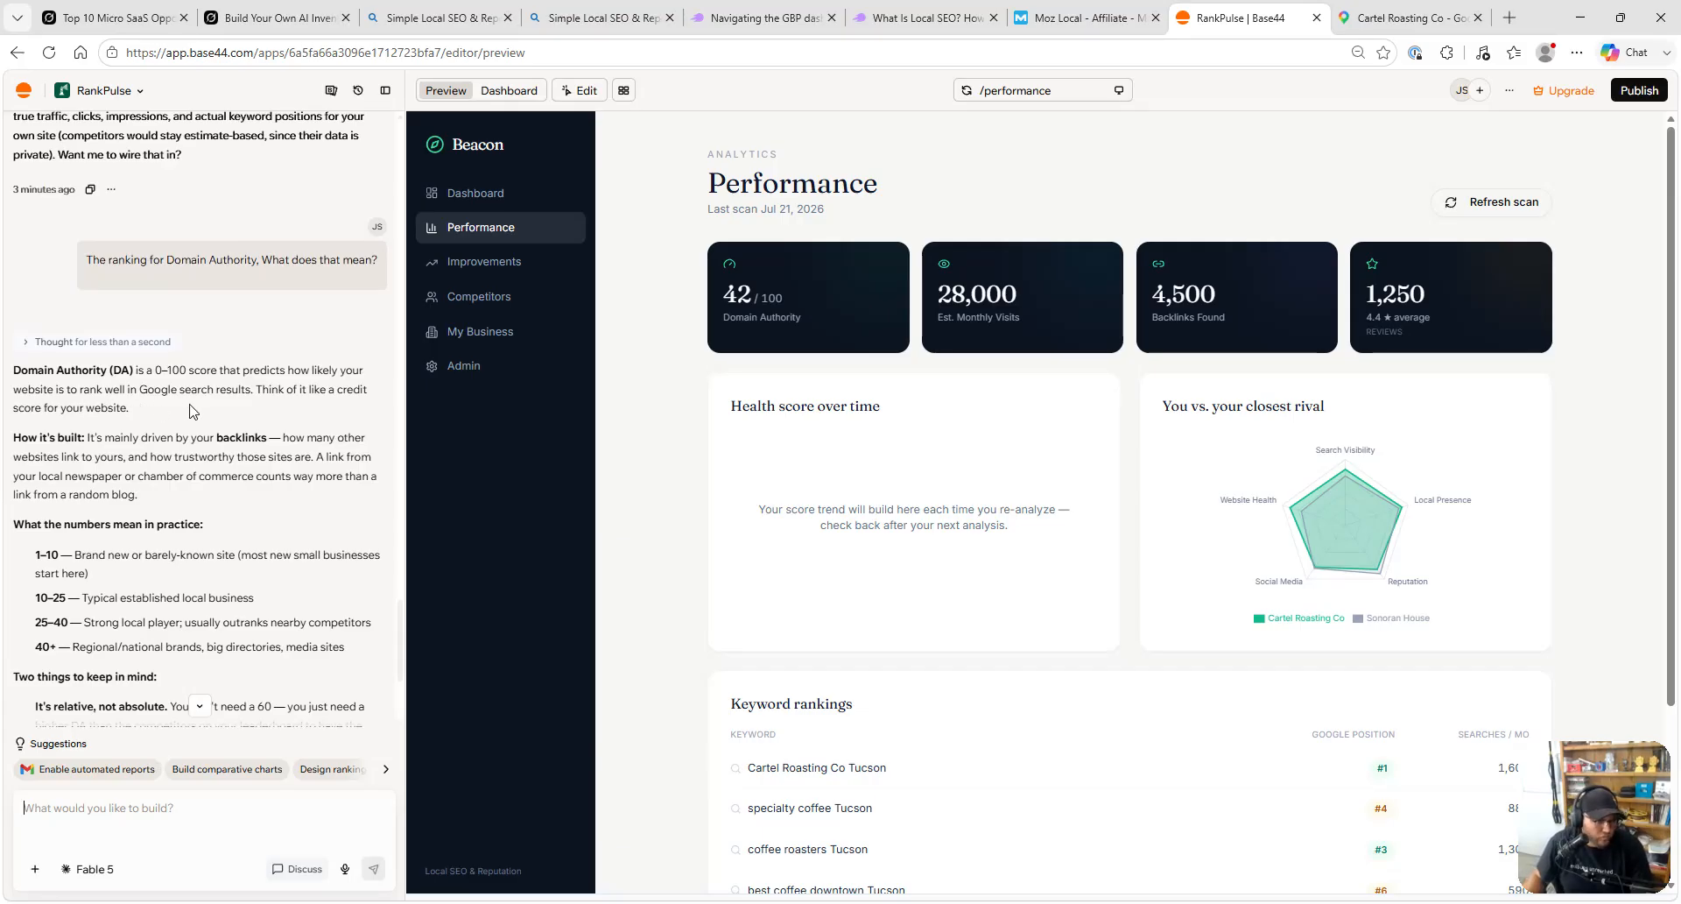
pyautogui.scroll(-1, 150, 414)
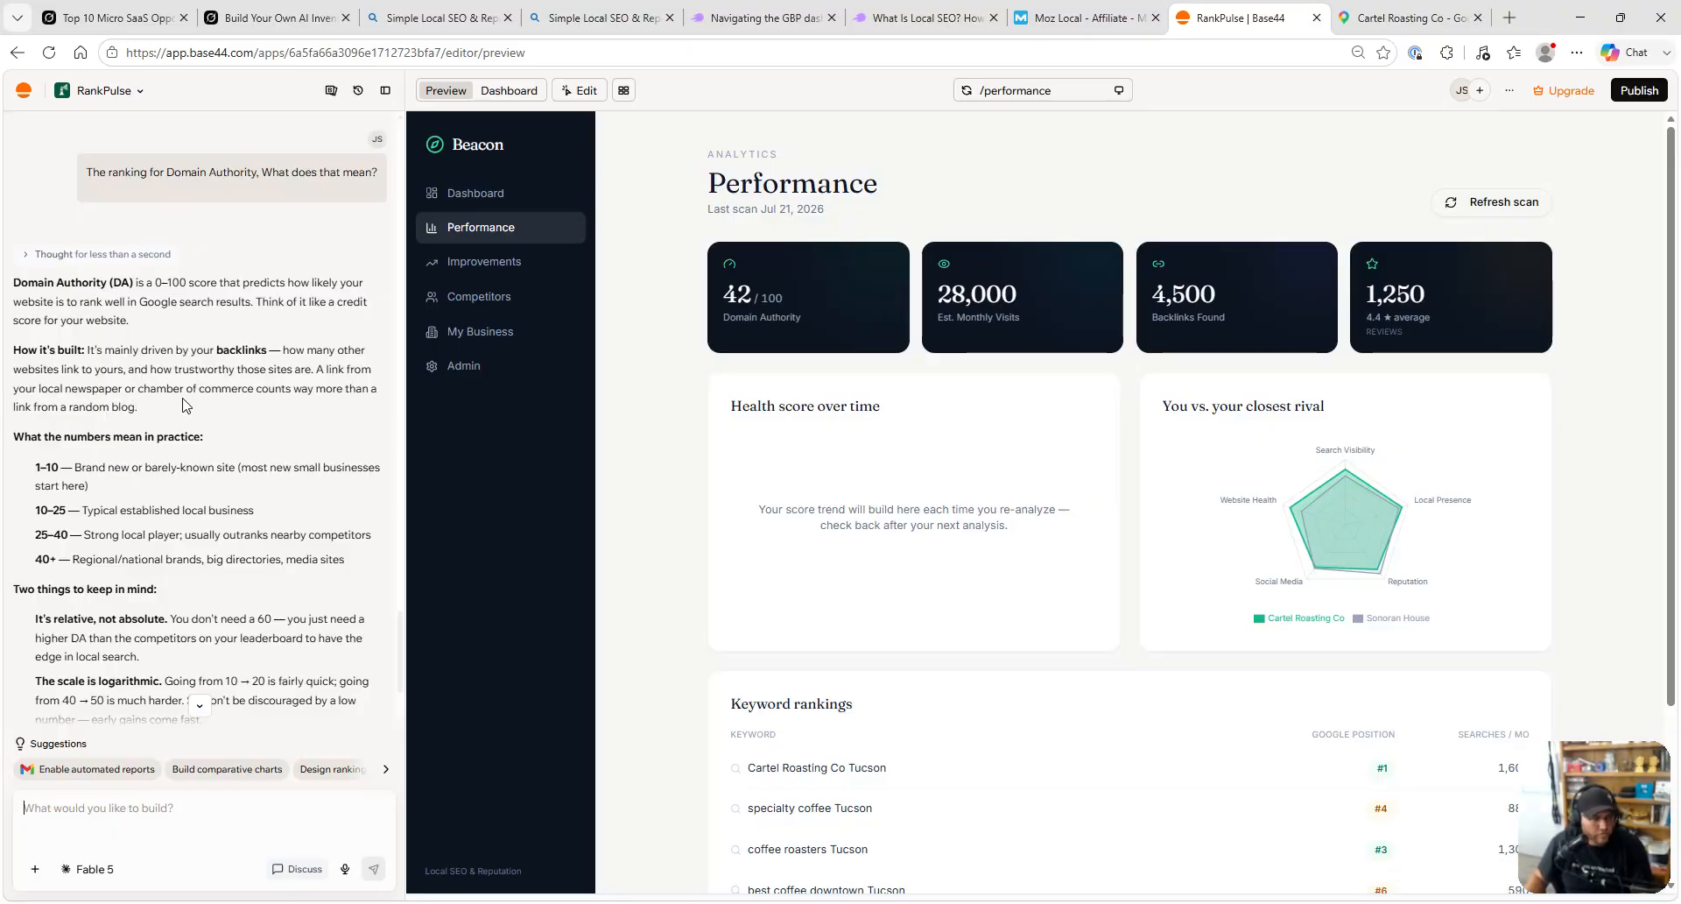
pyautogui.scroll(-1, 232, 432)
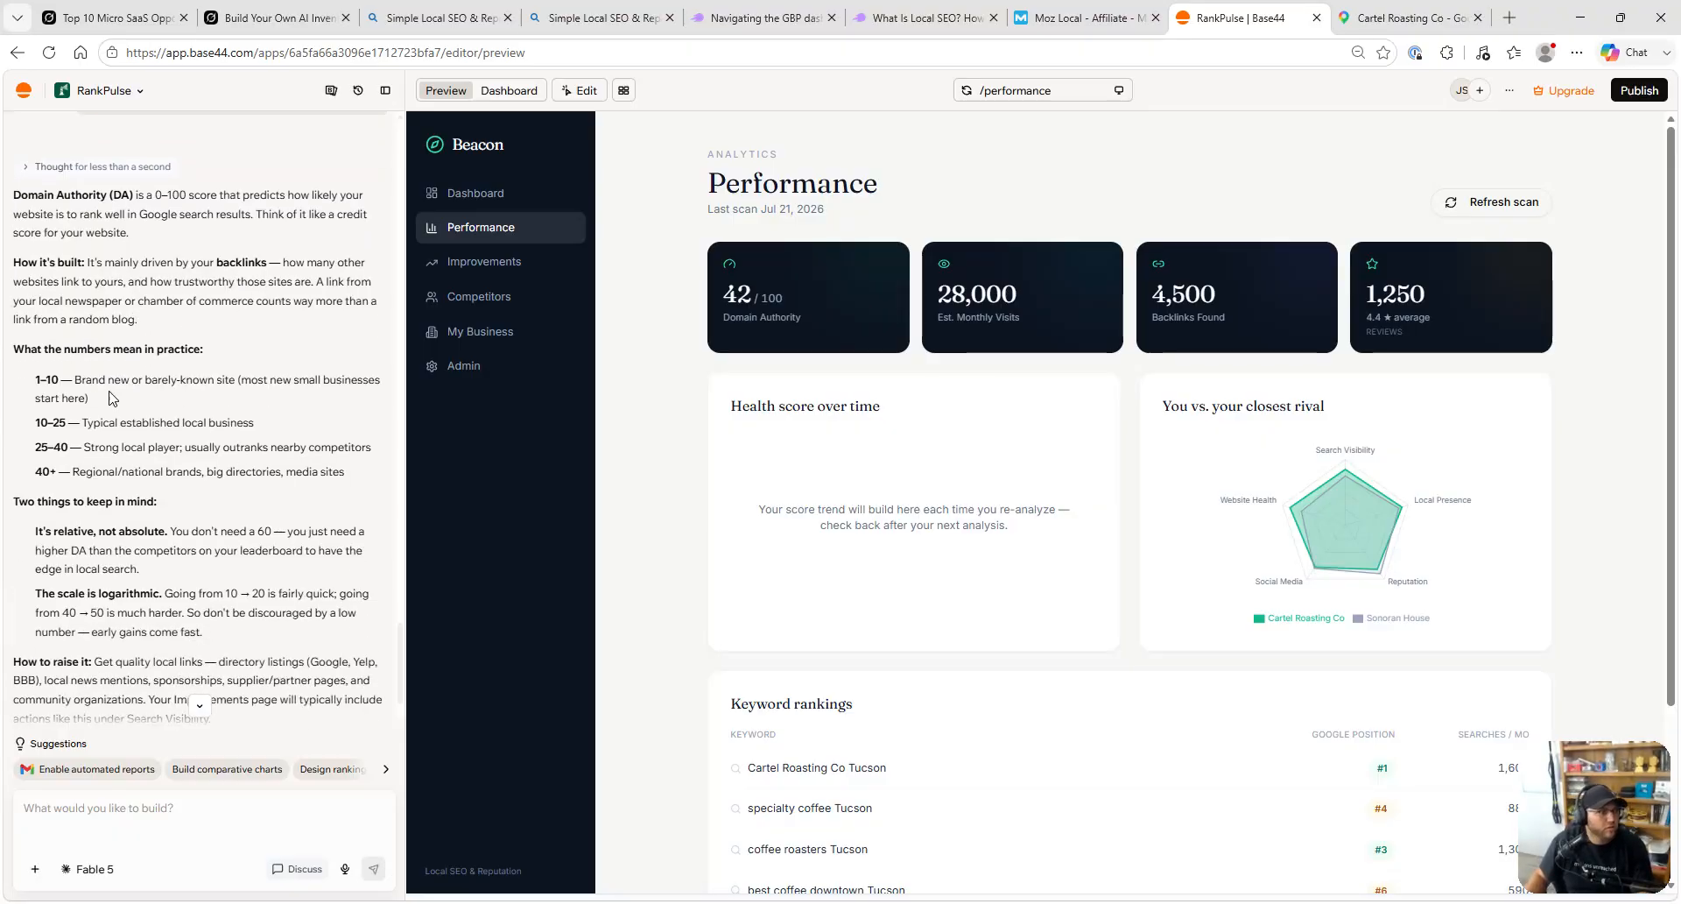
pyautogui.scroll(-1, 112, 398)
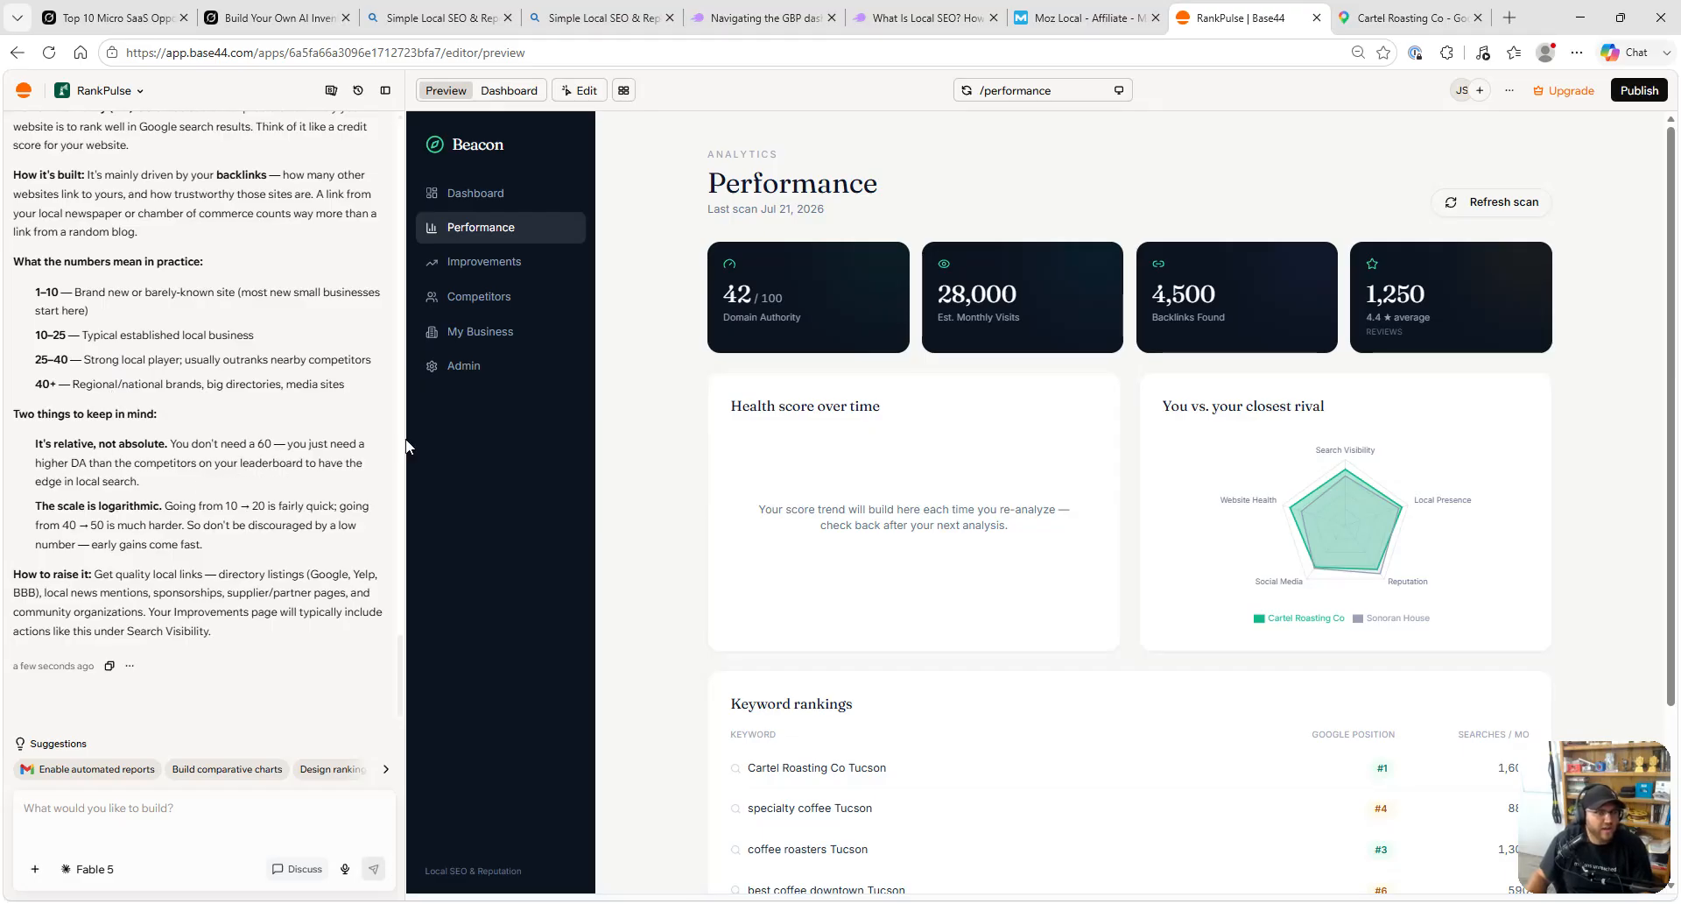
# - Refresh the performance scan and review the Performance metrics, keyword rankings and Improvements page
pyautogui.click(1511, 202)
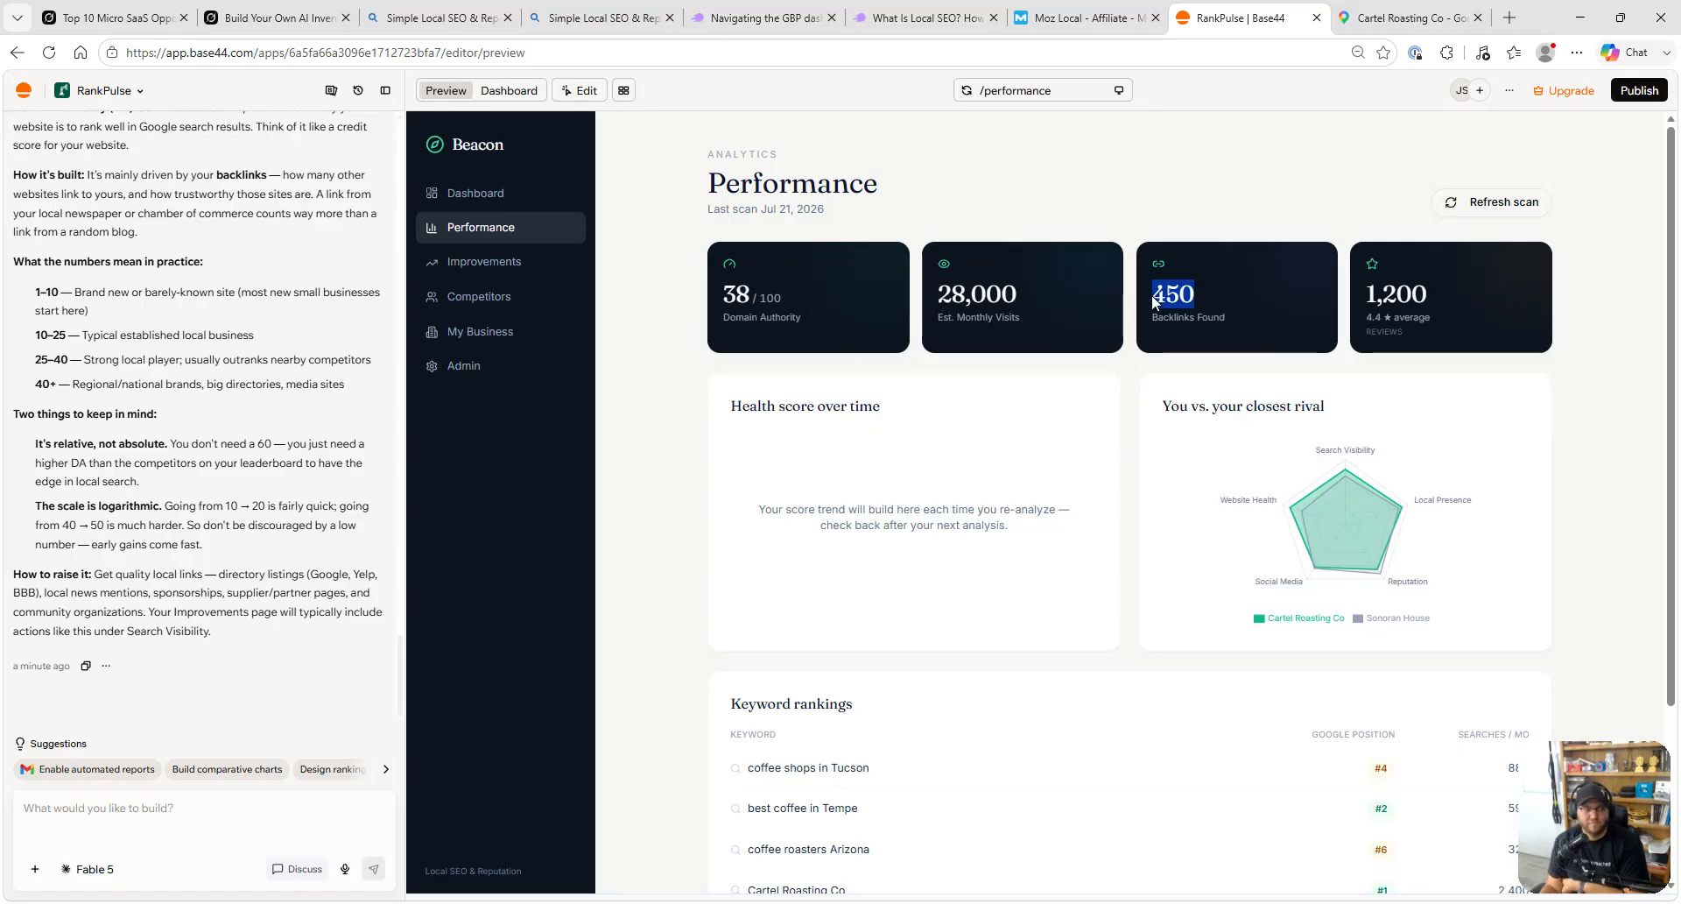
pyautogui.click(1160, 350)
pyautogui.scroll(-3, 1160, 350)
pyautogui.scroll(3, 1161, 350)
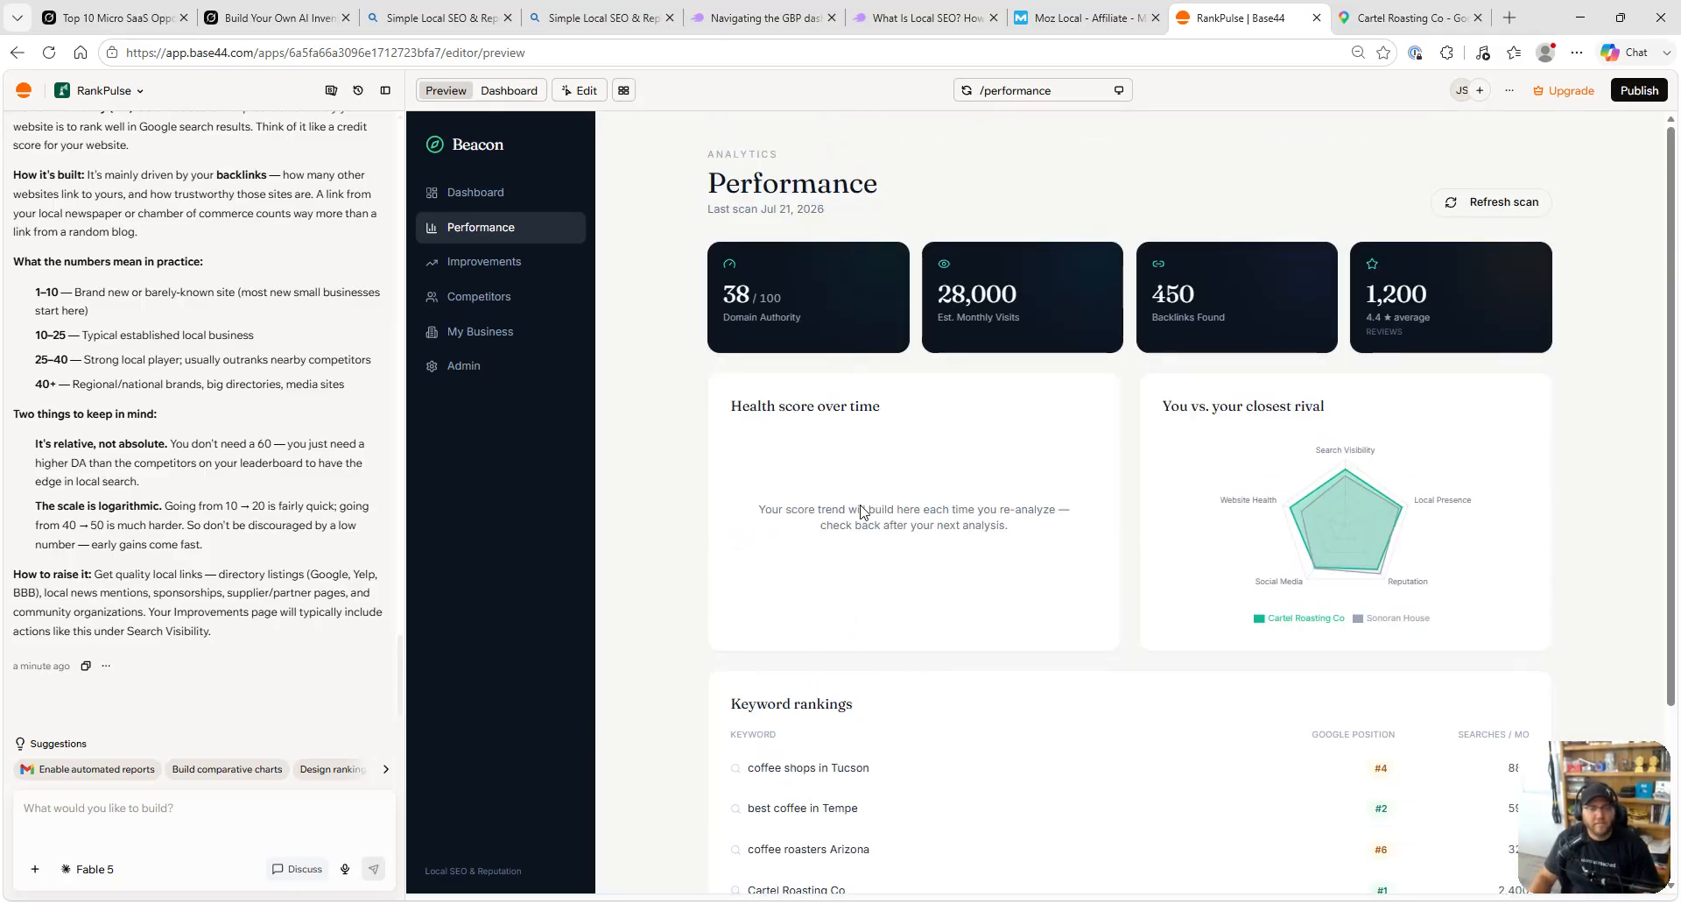
pyautogui.click(477, 261)
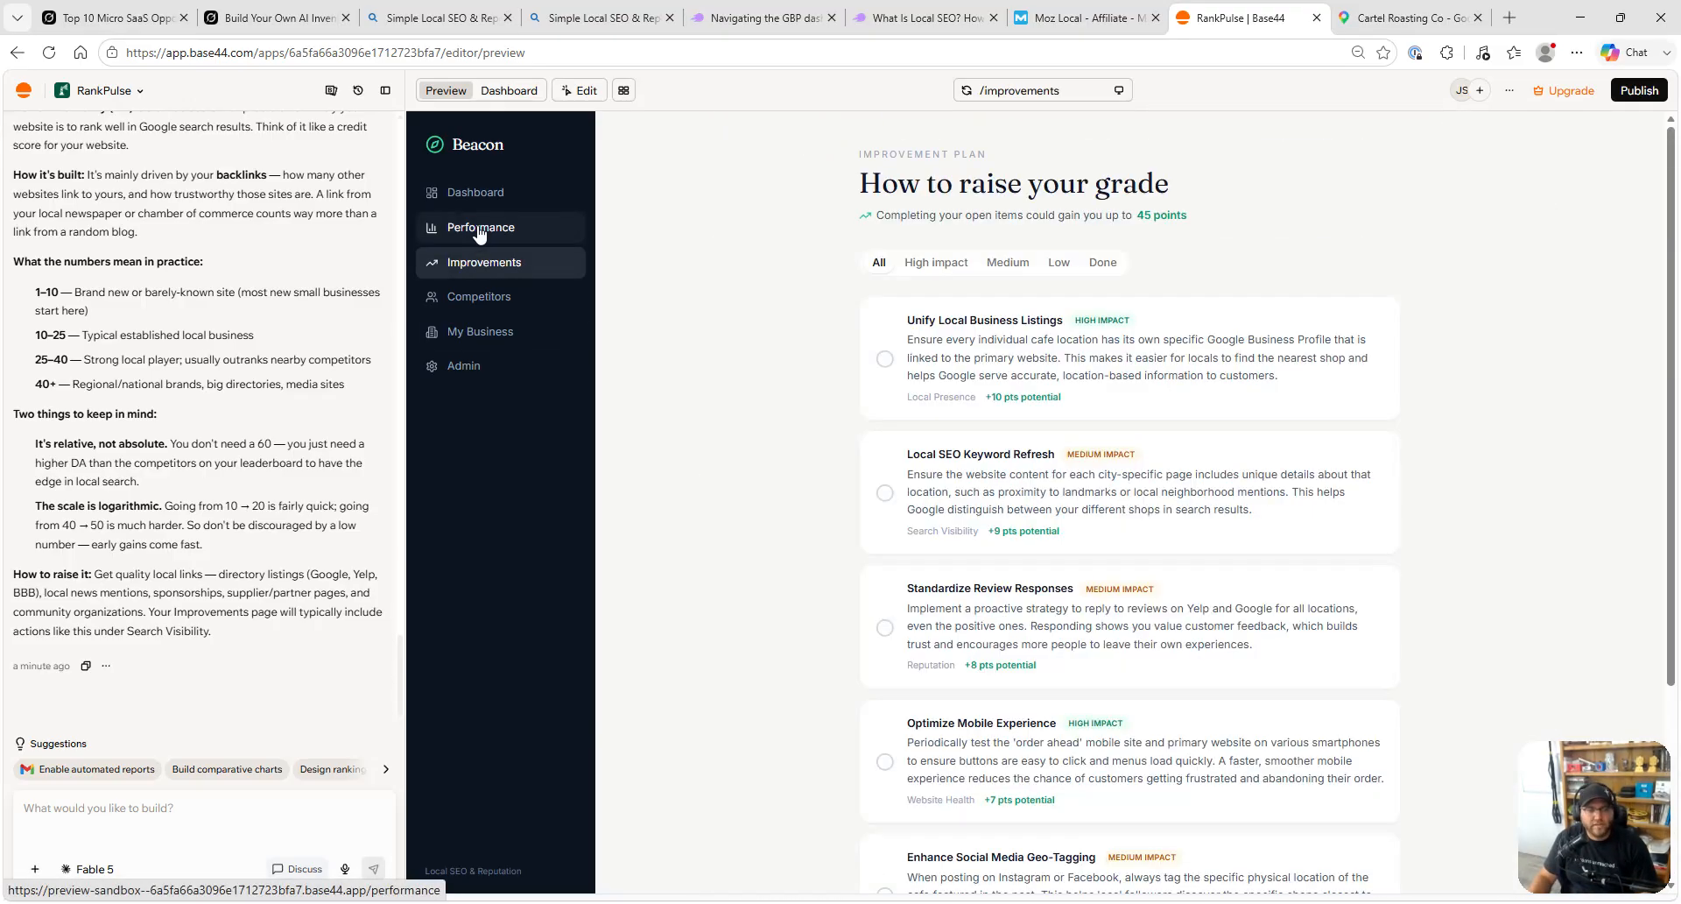
pyautogui.click(477, 228)
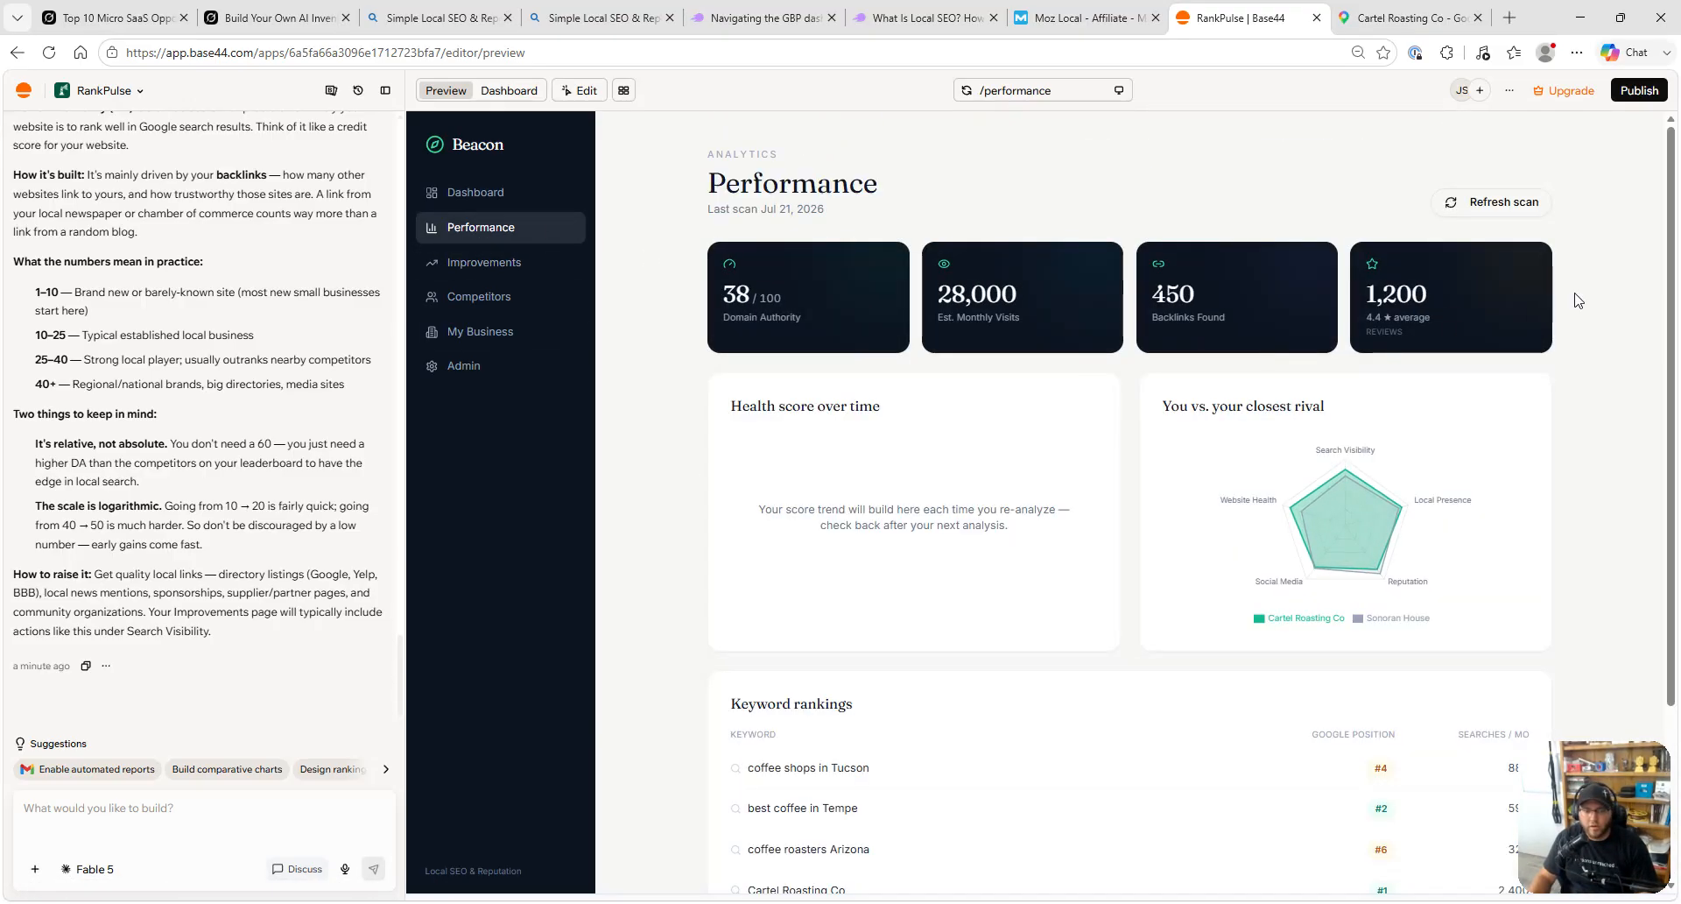
pyautogui.scroll(-1, 1123, 434)
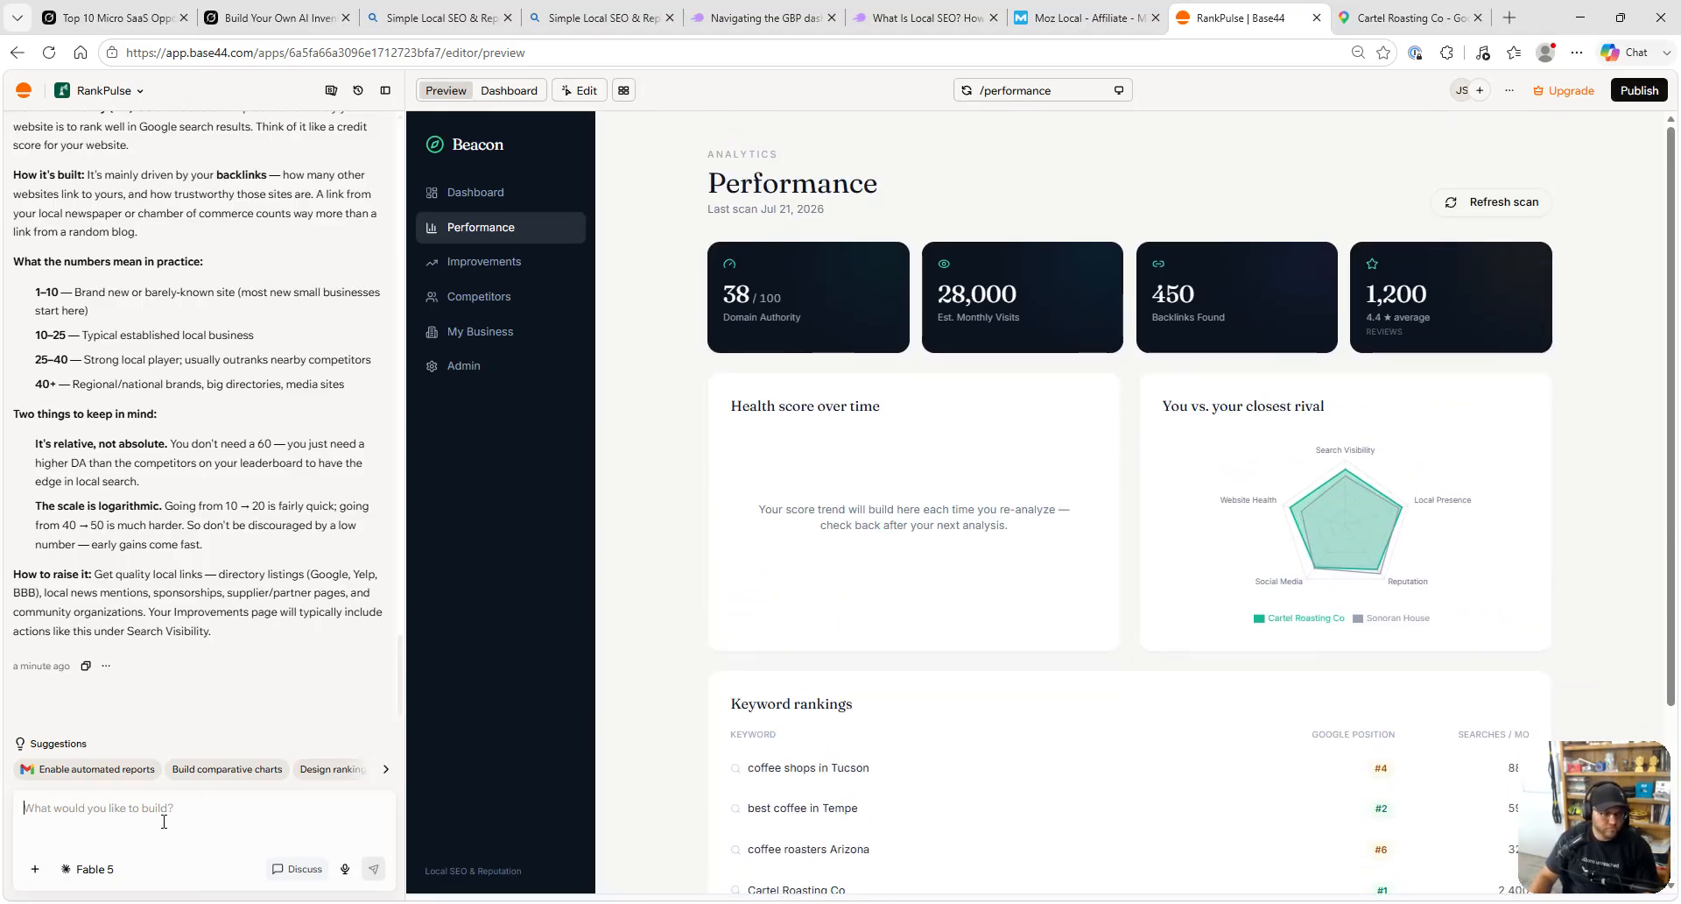
# - Draft the builder prompt "Lets sub out the Base44 AI for ChatGPT Integration. I want a 5.4 Model to be used," without sending it
pyautogui.click(164, 821)
pyautogui.write('Lets sub out')
pyautogui.write(' the Base')
pyautogui.write('44 inte')
pyautogui.press('BackSpace')
pyautogui.press('BackSpace')
pyautogui.write('AI')
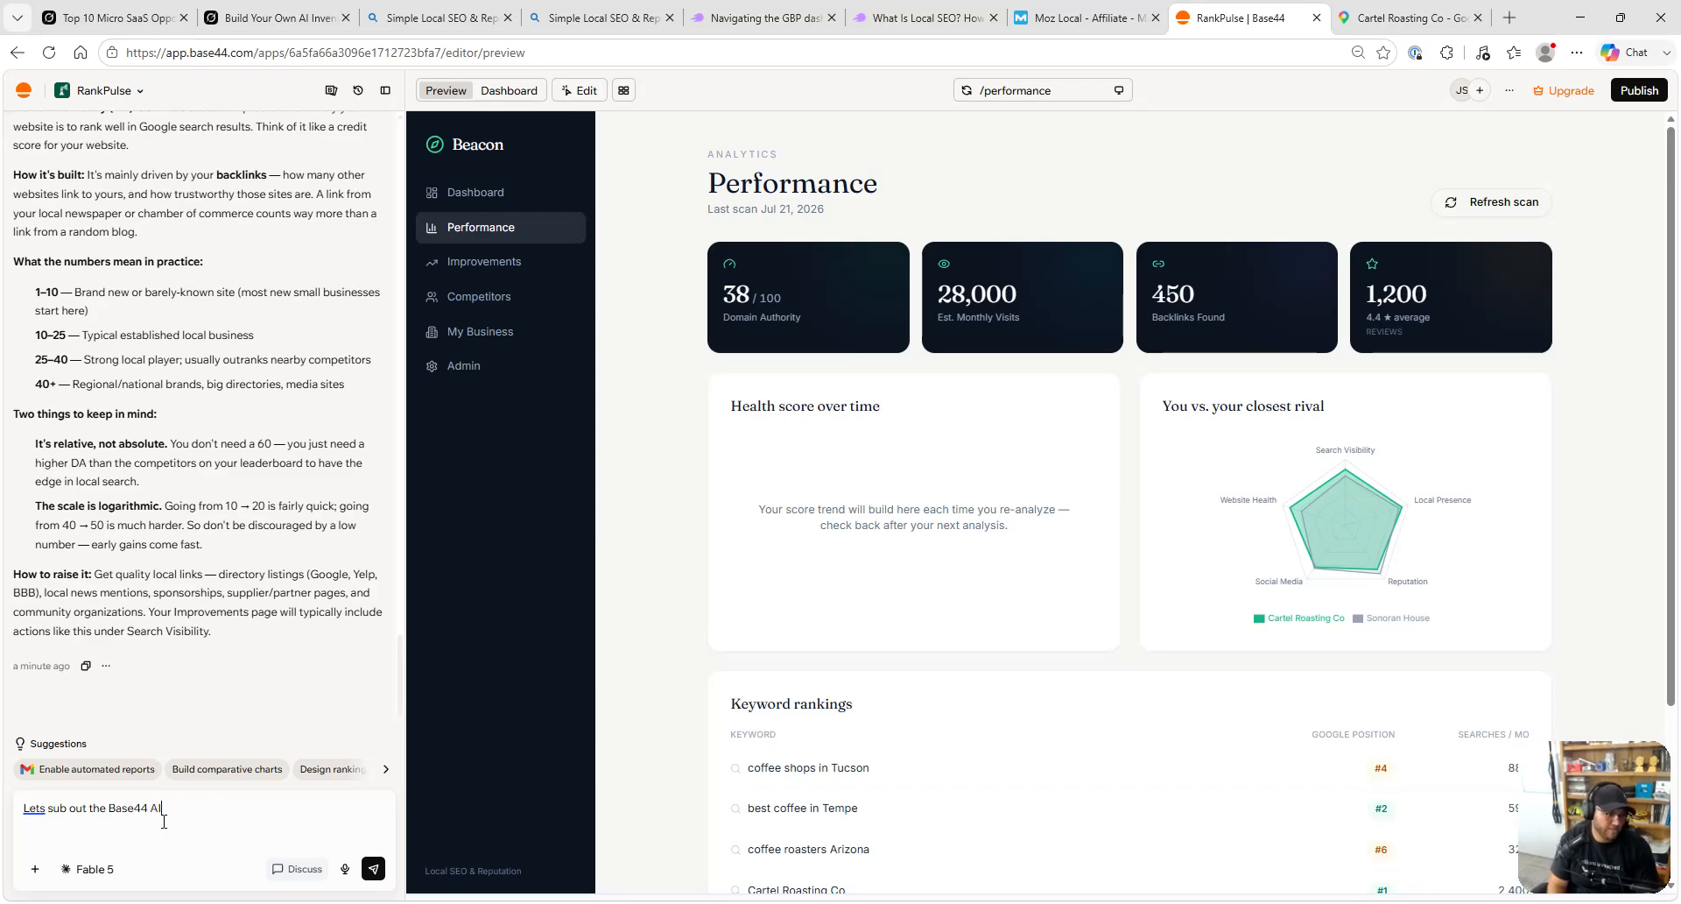
pyautogui.write(' for ChatGPT INtegrat')
pyautogui.hotkey('ctrl', 'BackSpace')
pyautogui.write('Integration. I want a ')
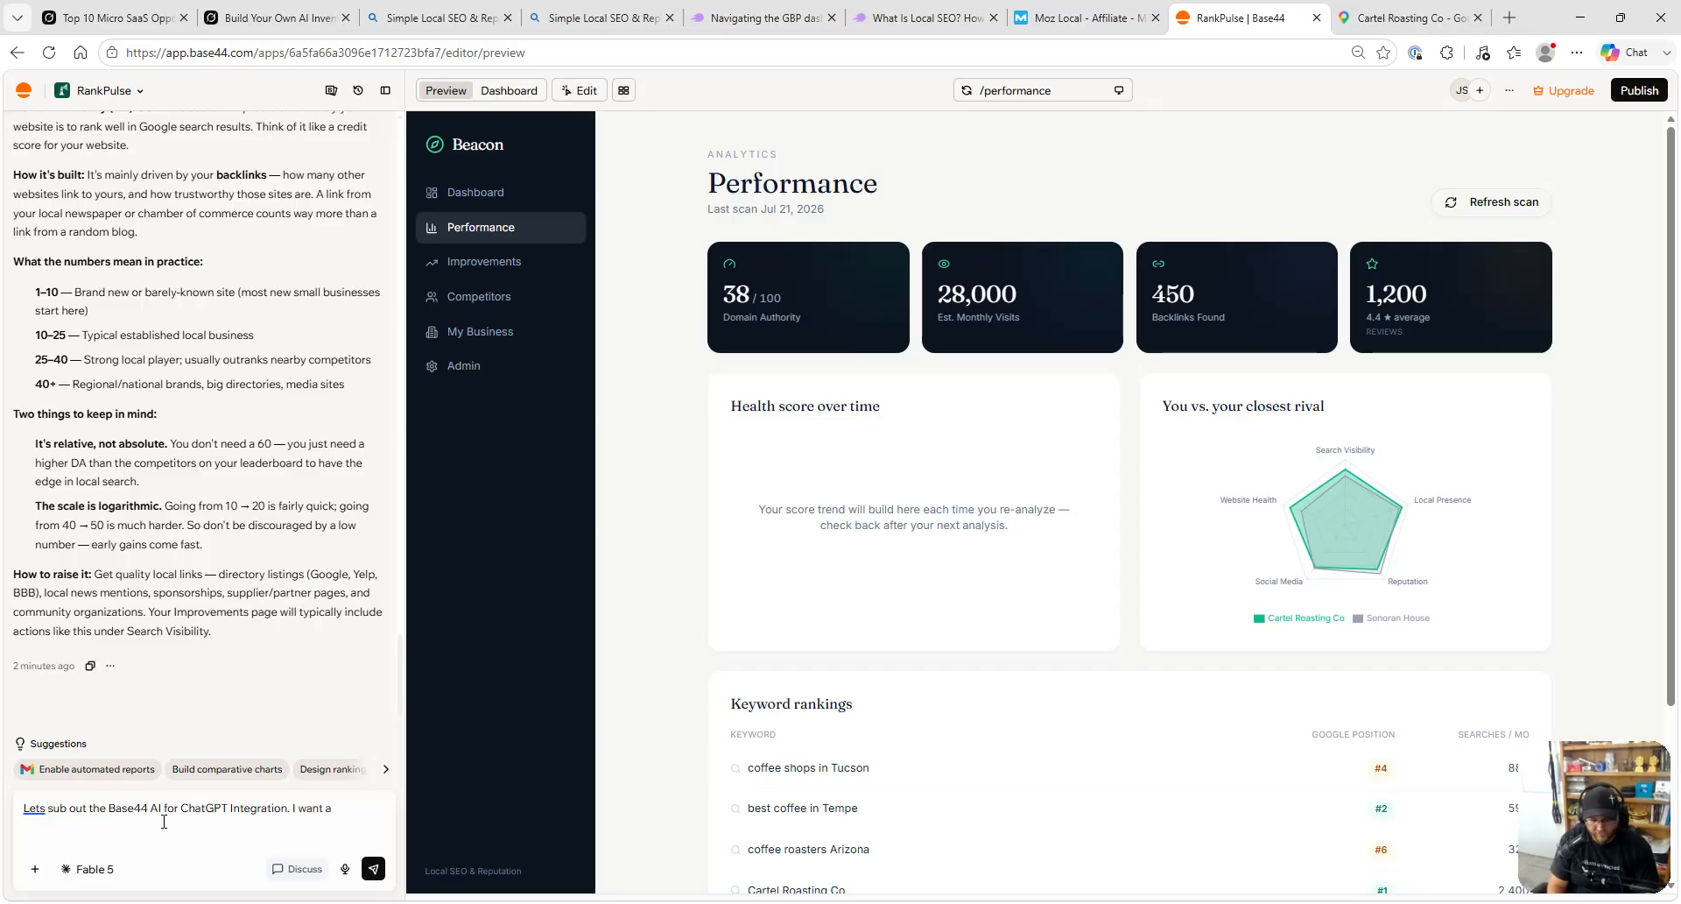
pyautogui.write('5.4 Model to be used,')
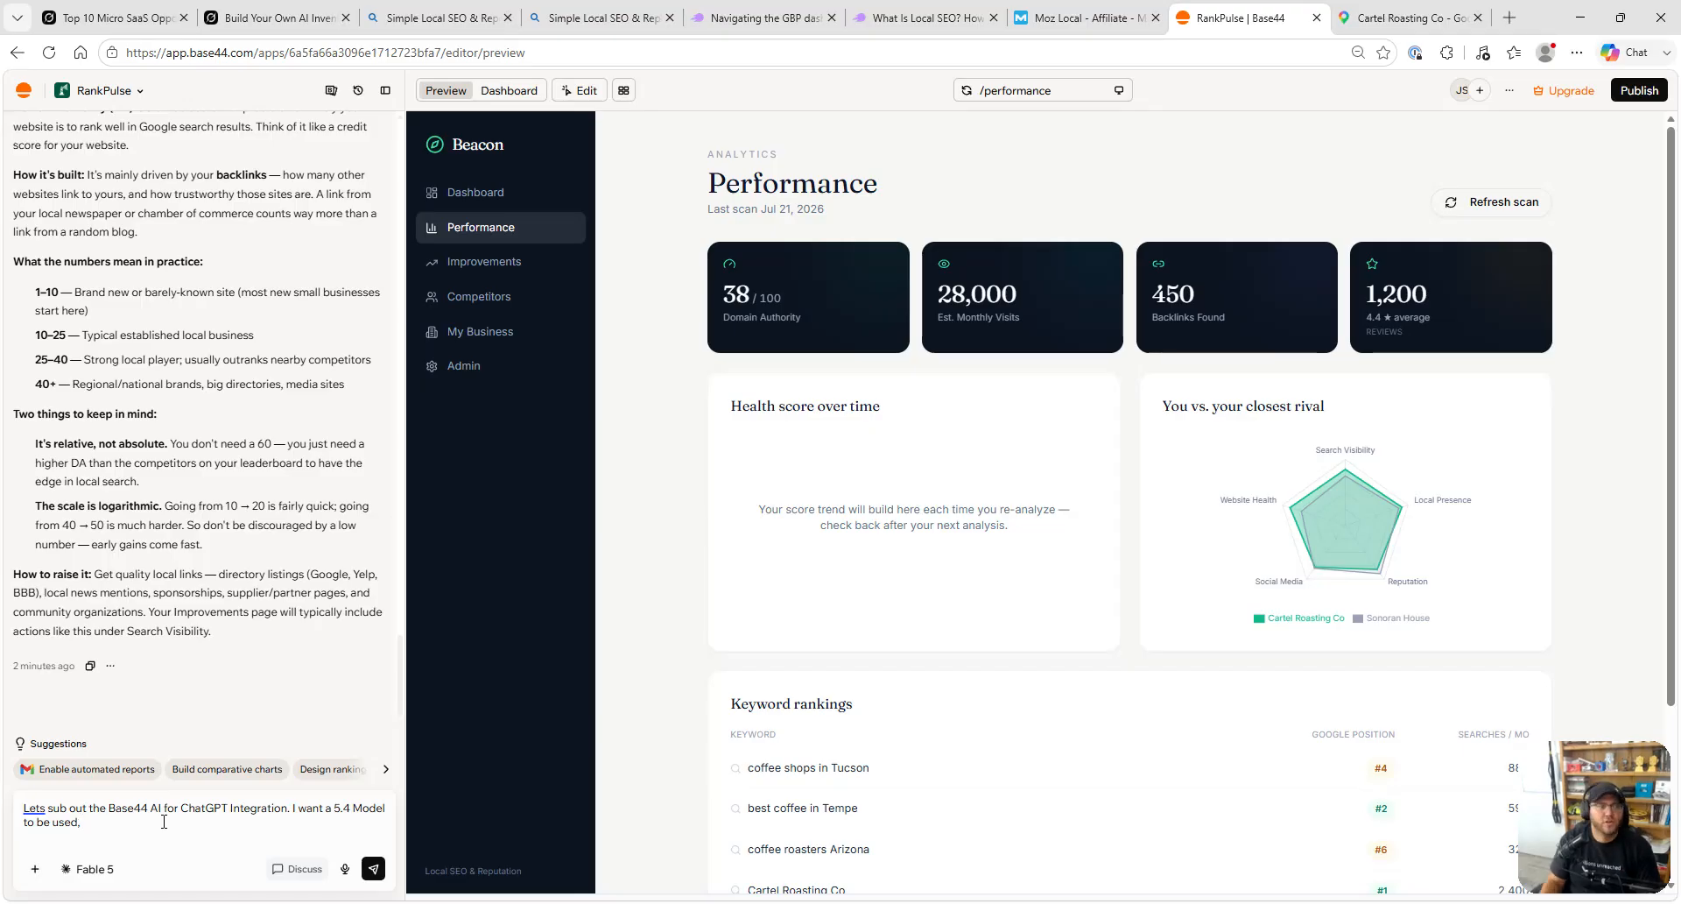
# - Switch to Grok, close the AI inventory chat tab and ask "What are the new GPT Models and use cases" in the micro SaaS chat
pyautogui.click(248, 8)
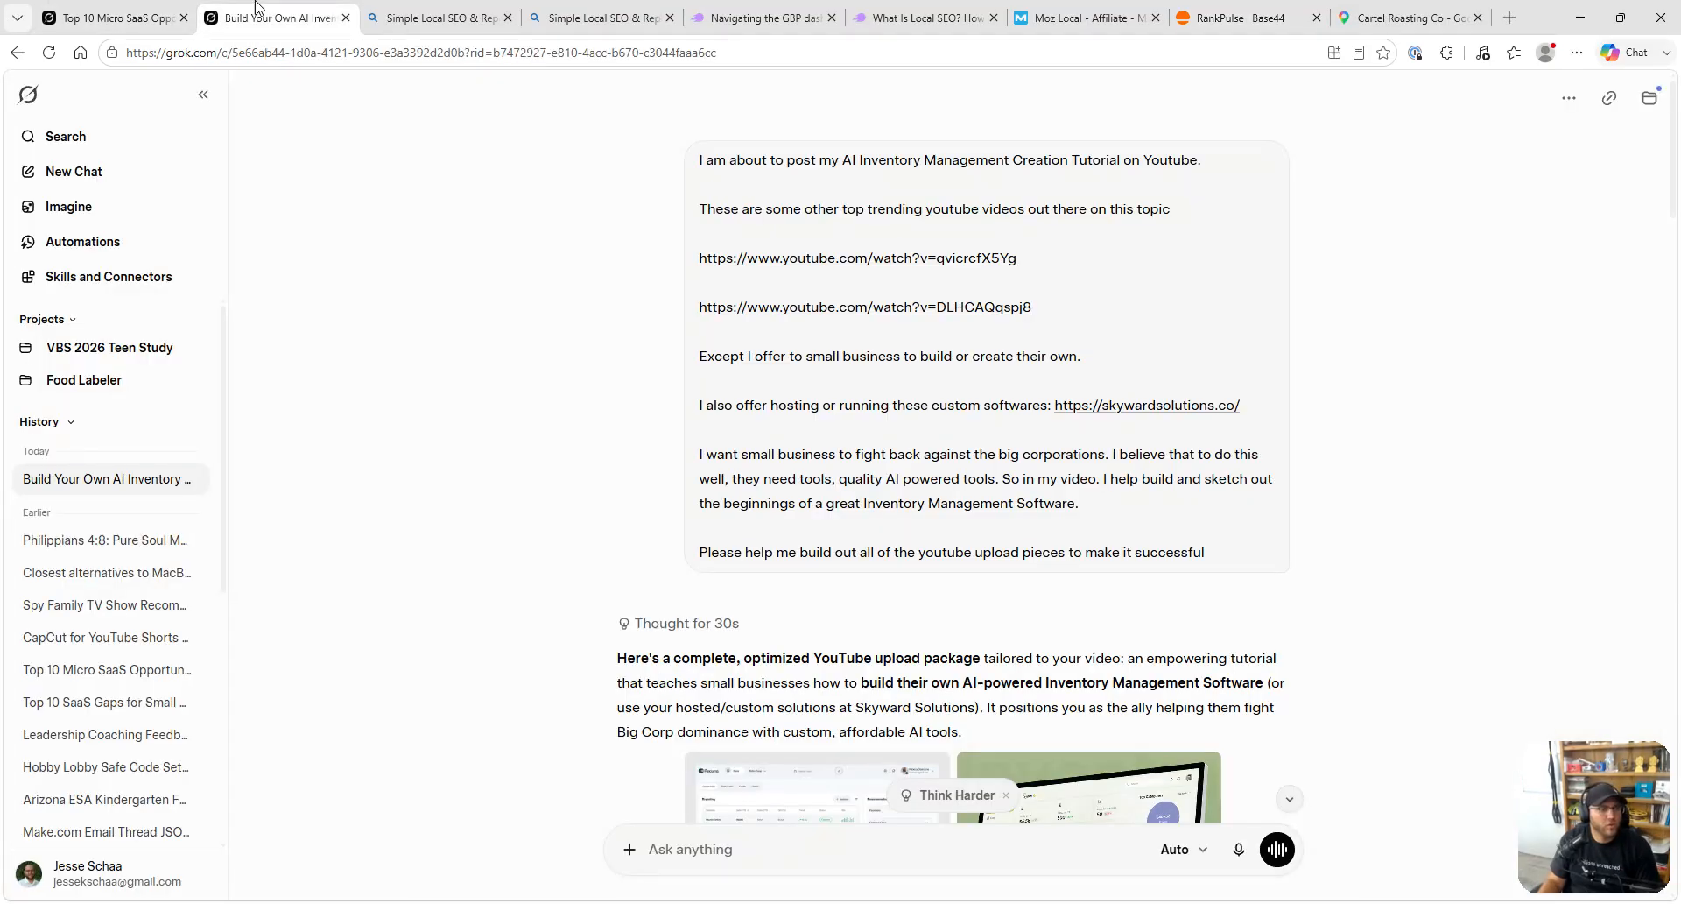
pyautogui.hotkey('ctrl', 'w')
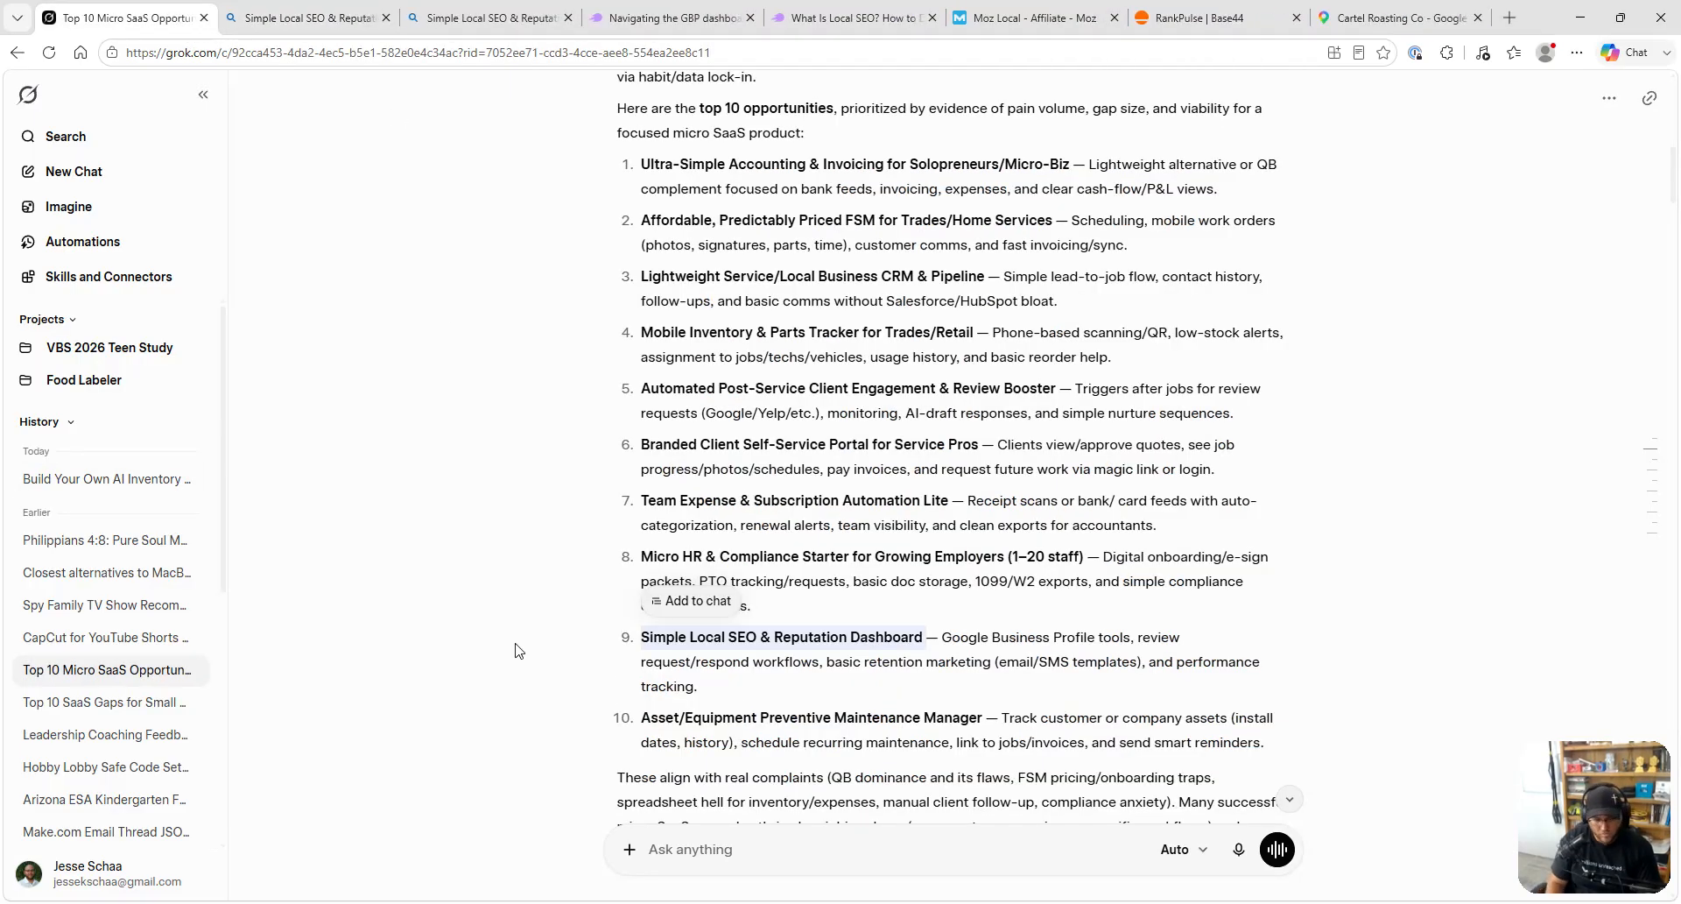
pyautogui.click(827, 859)
pyautogui.write('What a')
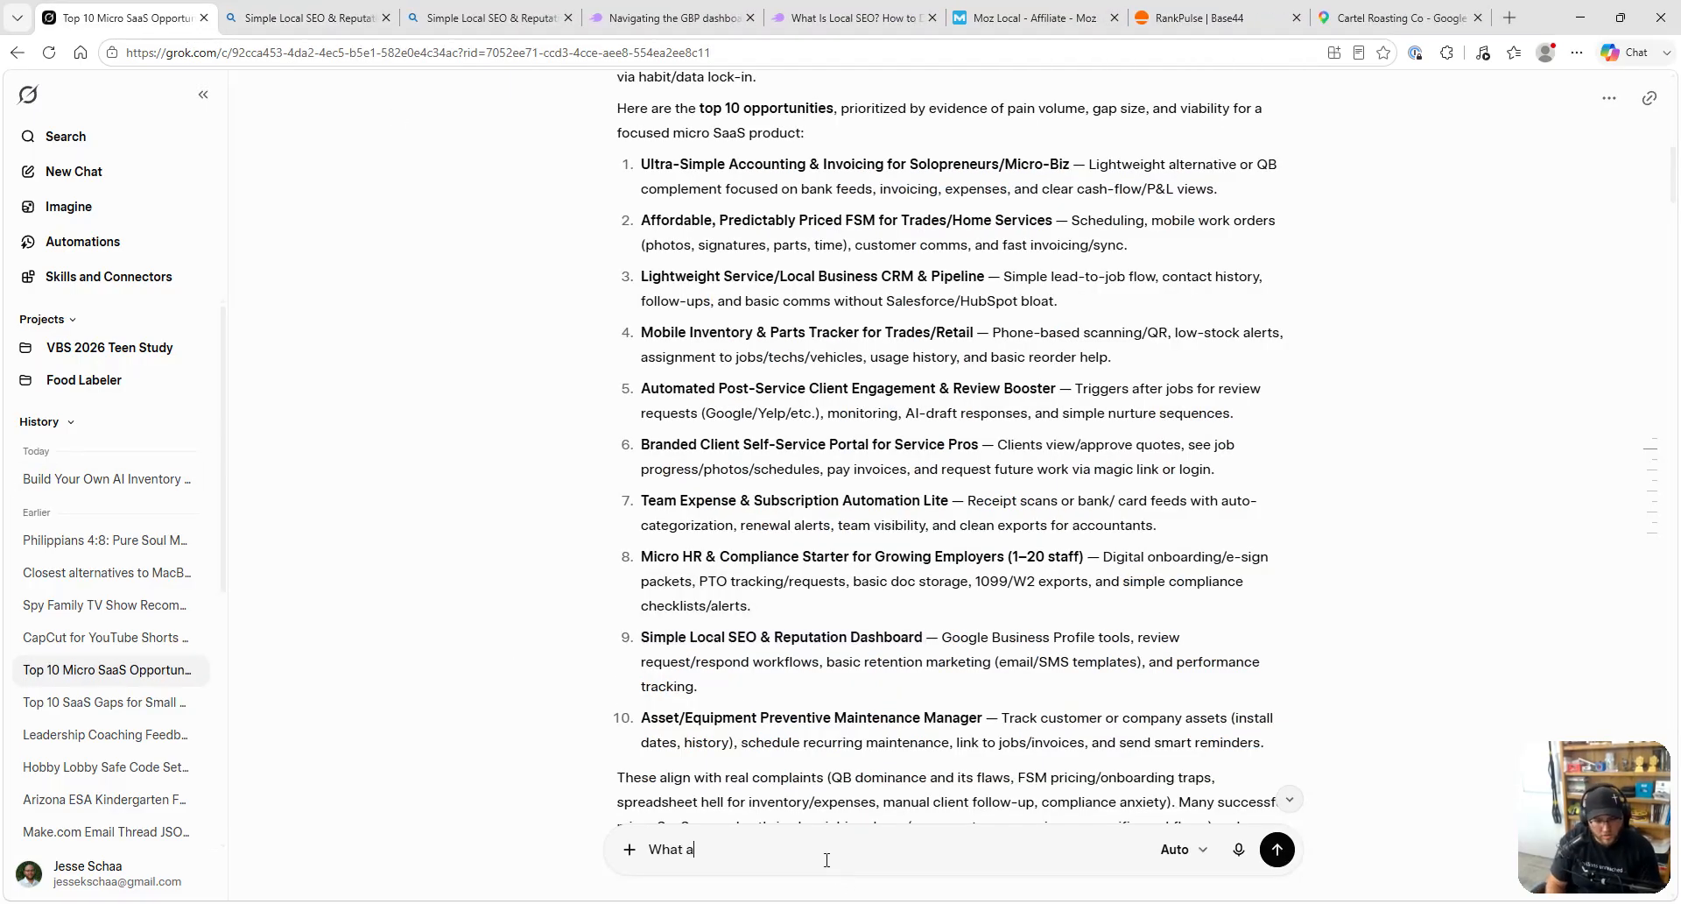
pyautogui.write('re the new GPT Models and use cases')
pyautogui.press('Return')
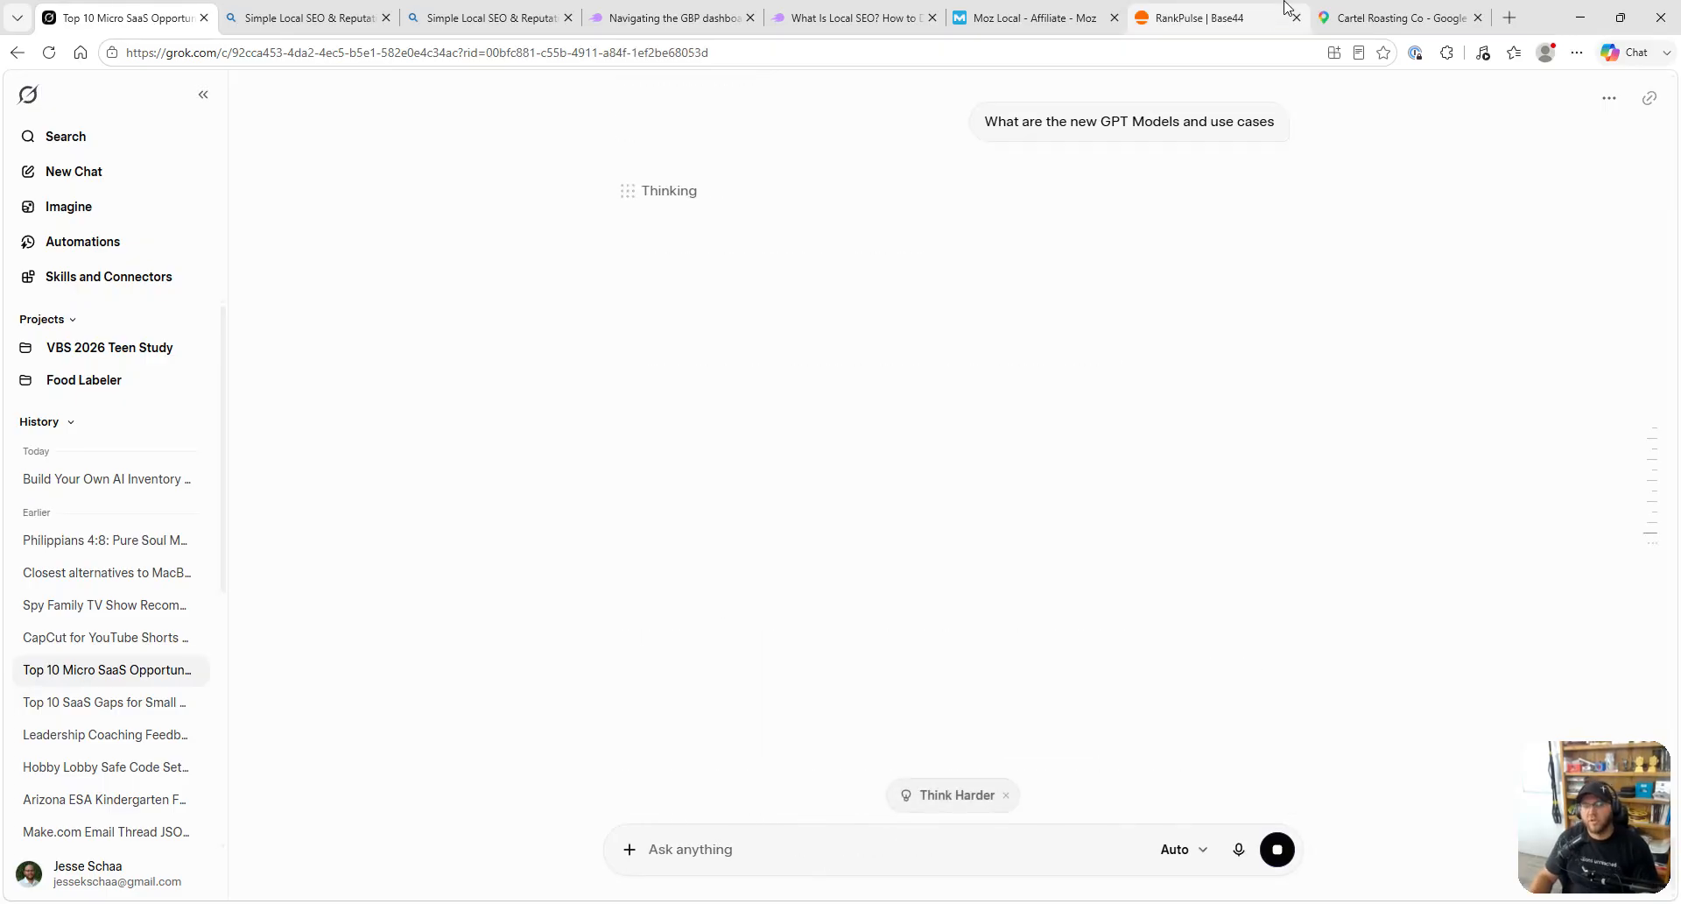
# - Move the RankPulse browser tab beside the Grok chat and close the two "Simple Local SEO & Reputation" tabs
pyautogui.moveTo(1244, 14); pyautogui.dragTo(307, 17)
pyautogui.click(567, 17)
pyautogui.click(567, 17)
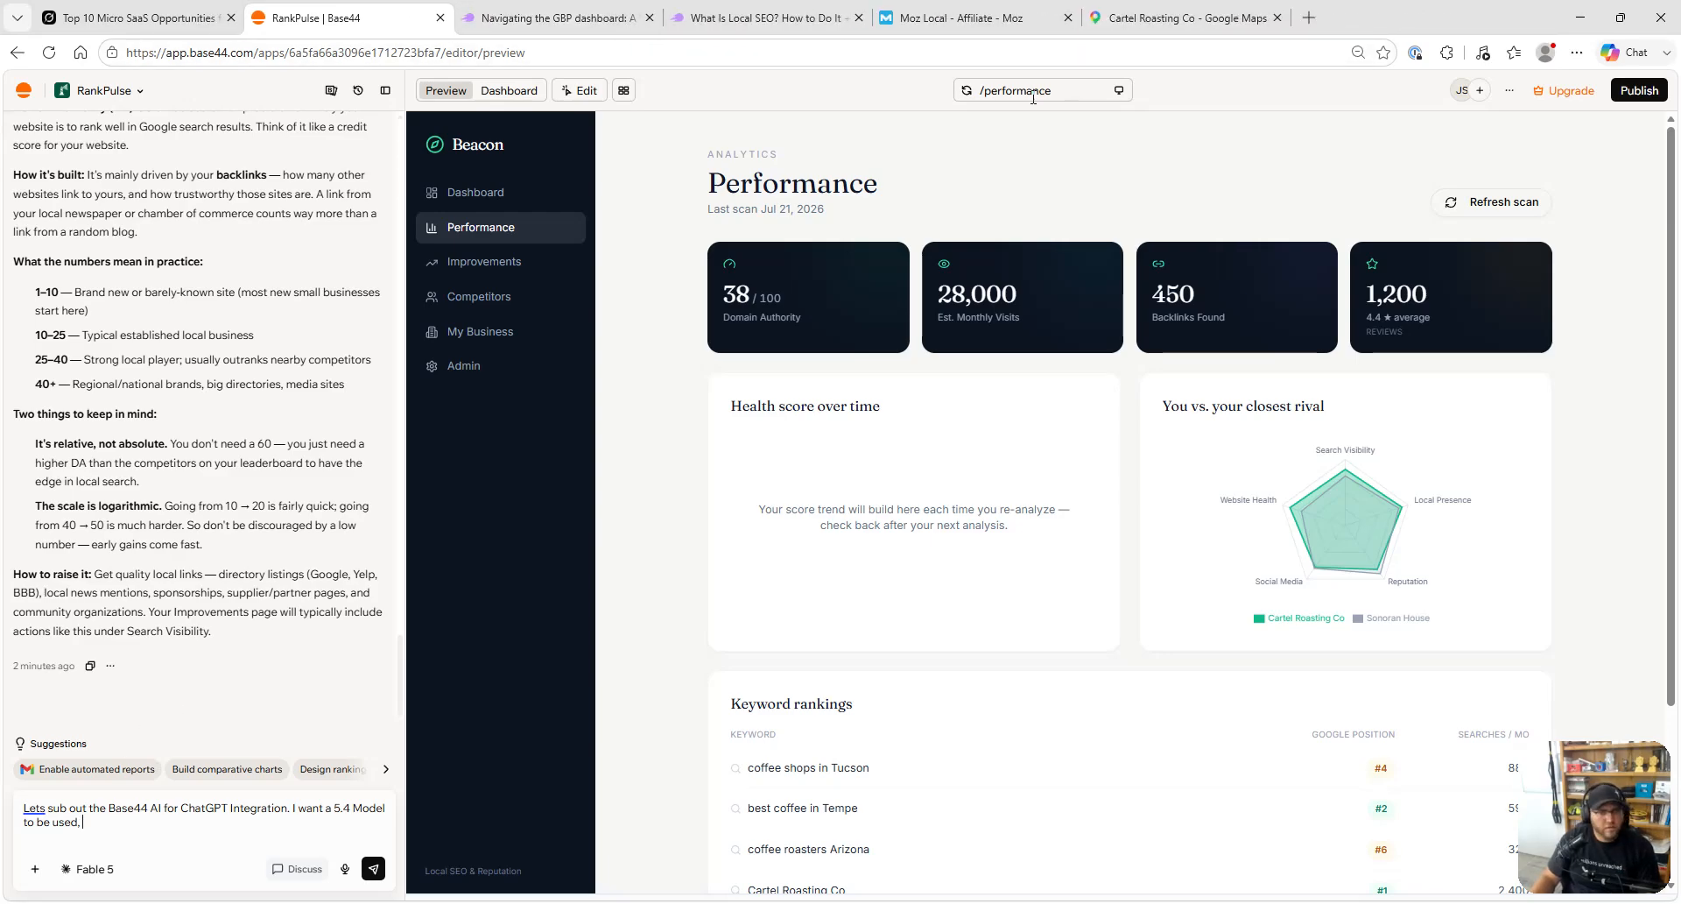
# - Sign in to the OpenAI Platform with the Google account, look over its home page and close it
pyautogui.click(1309, 18)
pyautogui.write('open')
pyautogui.press('Return')
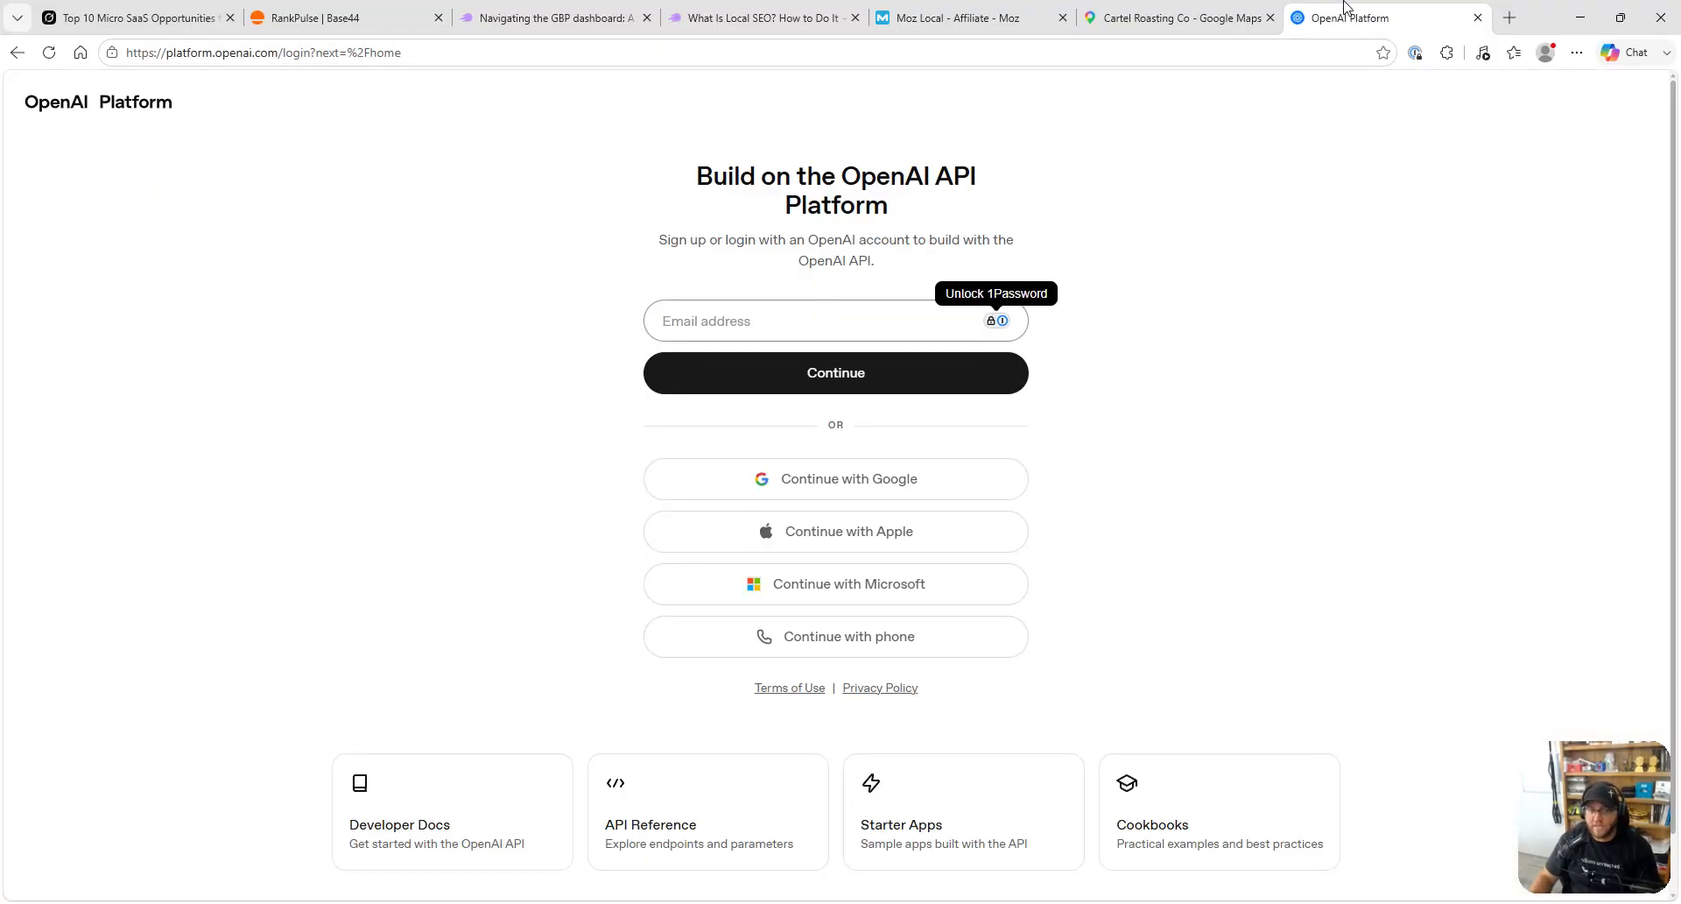
pyautogui.click(862, 475)
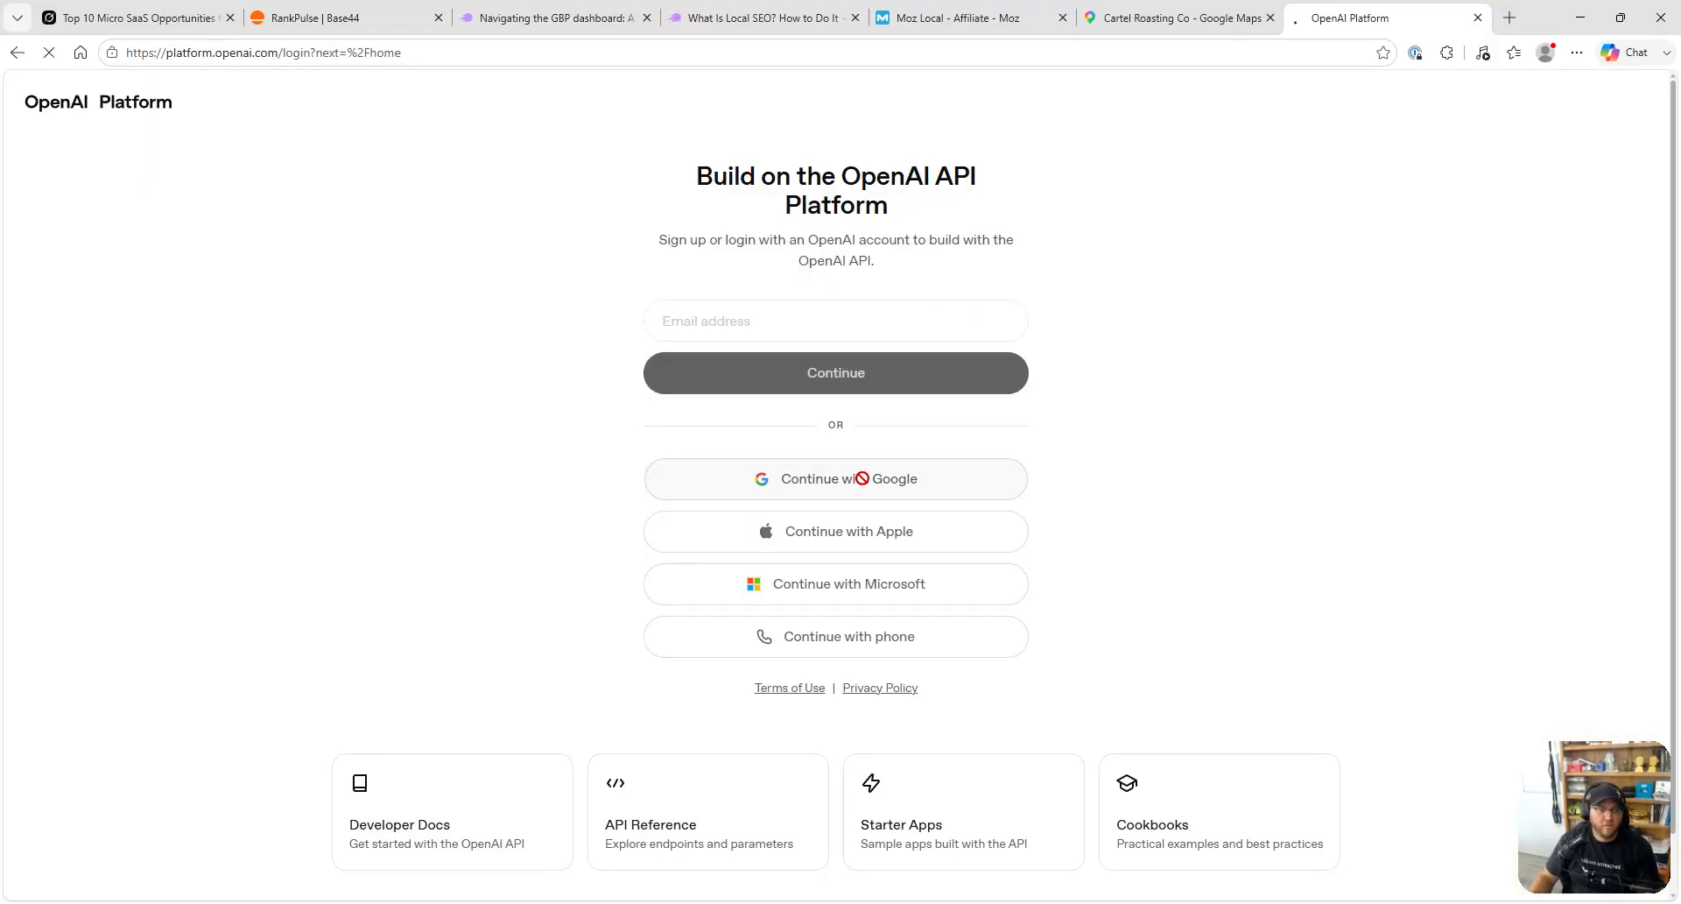
pyautogui.click(963, 338)
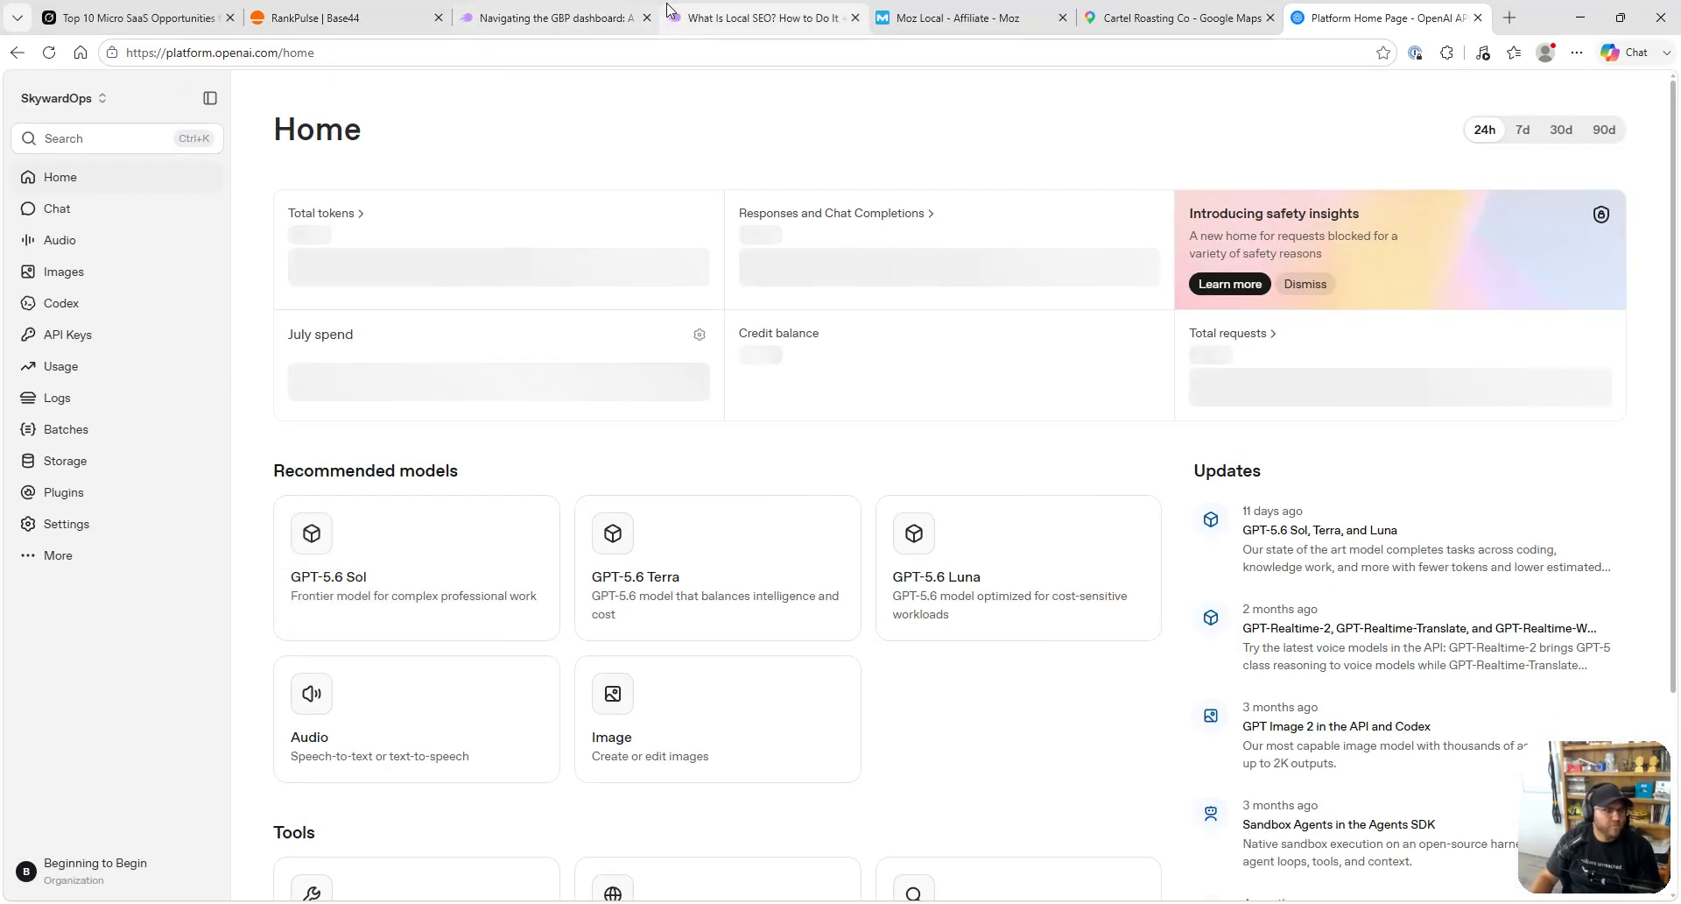
pyautogui.hotkey('ctrl', 'w')
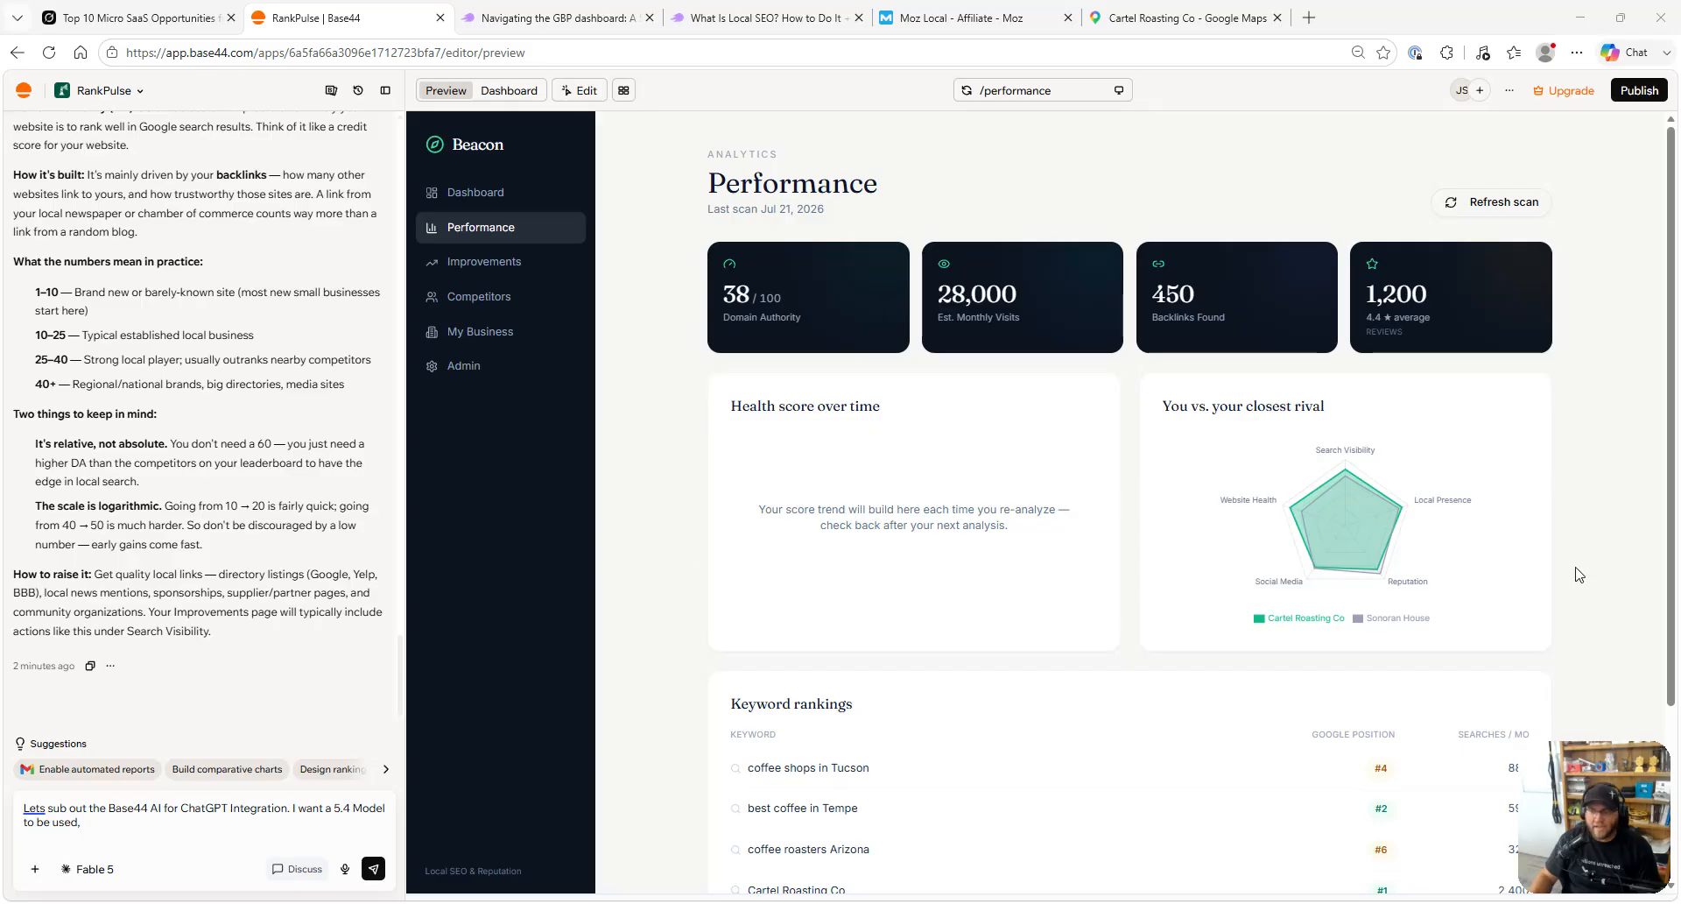
# - Finish and send the builder prompt "Lets sub out the Base44 AI for ChatGPT Integration. I want a 5.4 Model to be used."
pyautogui.click(277, 818)
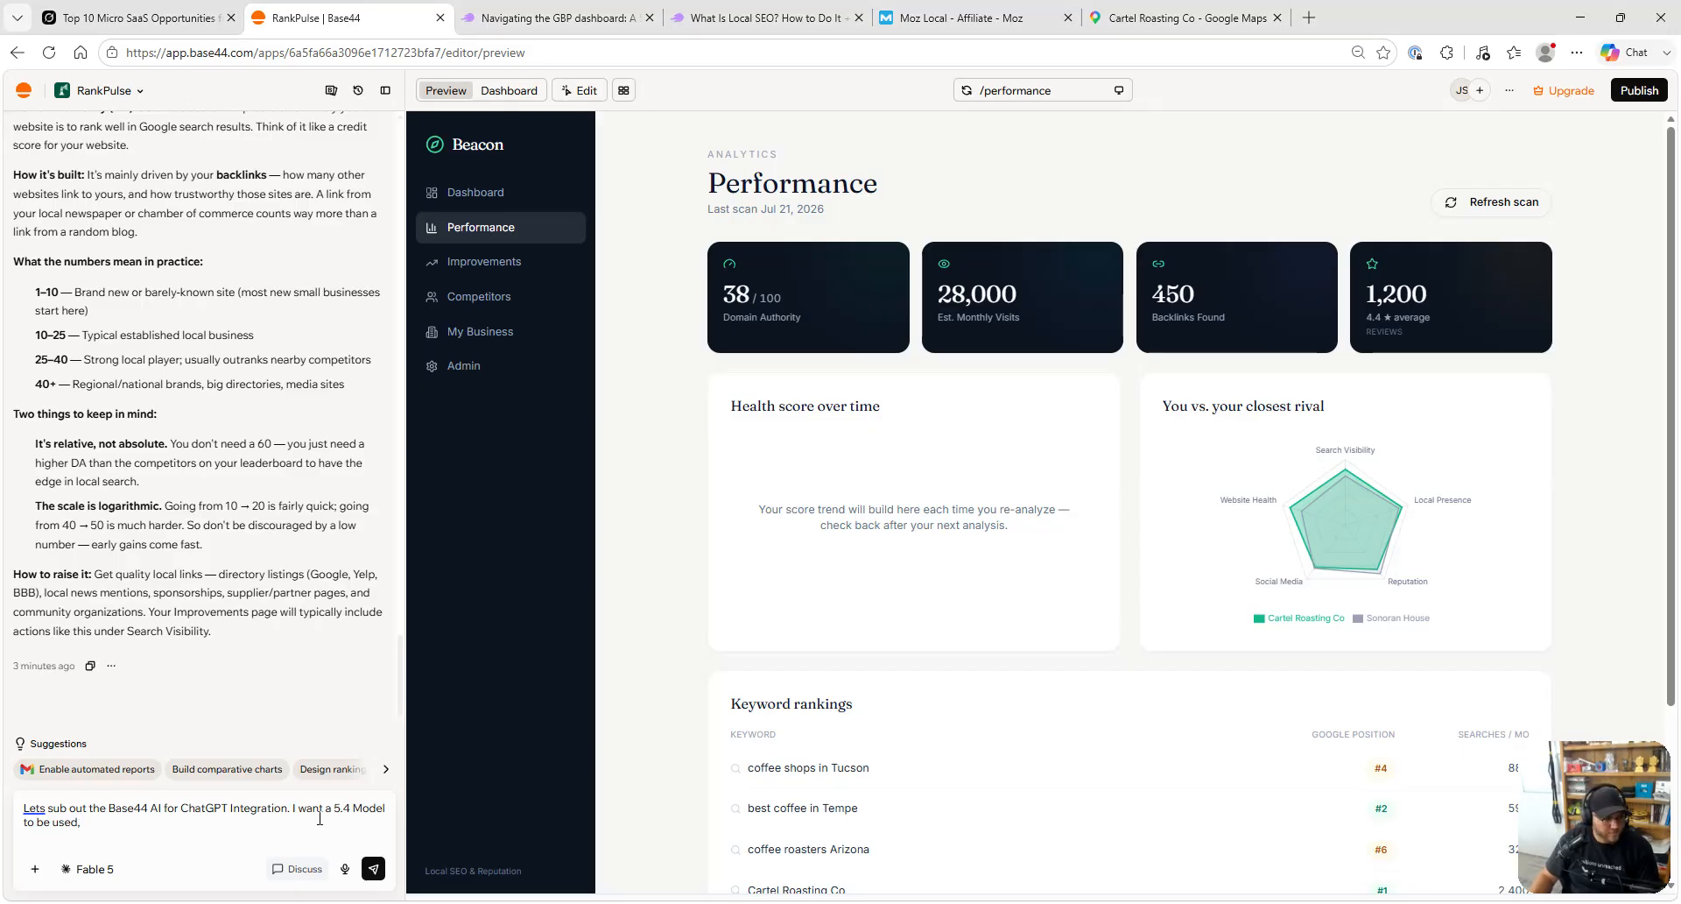
pyautogui.press('BackSpace')
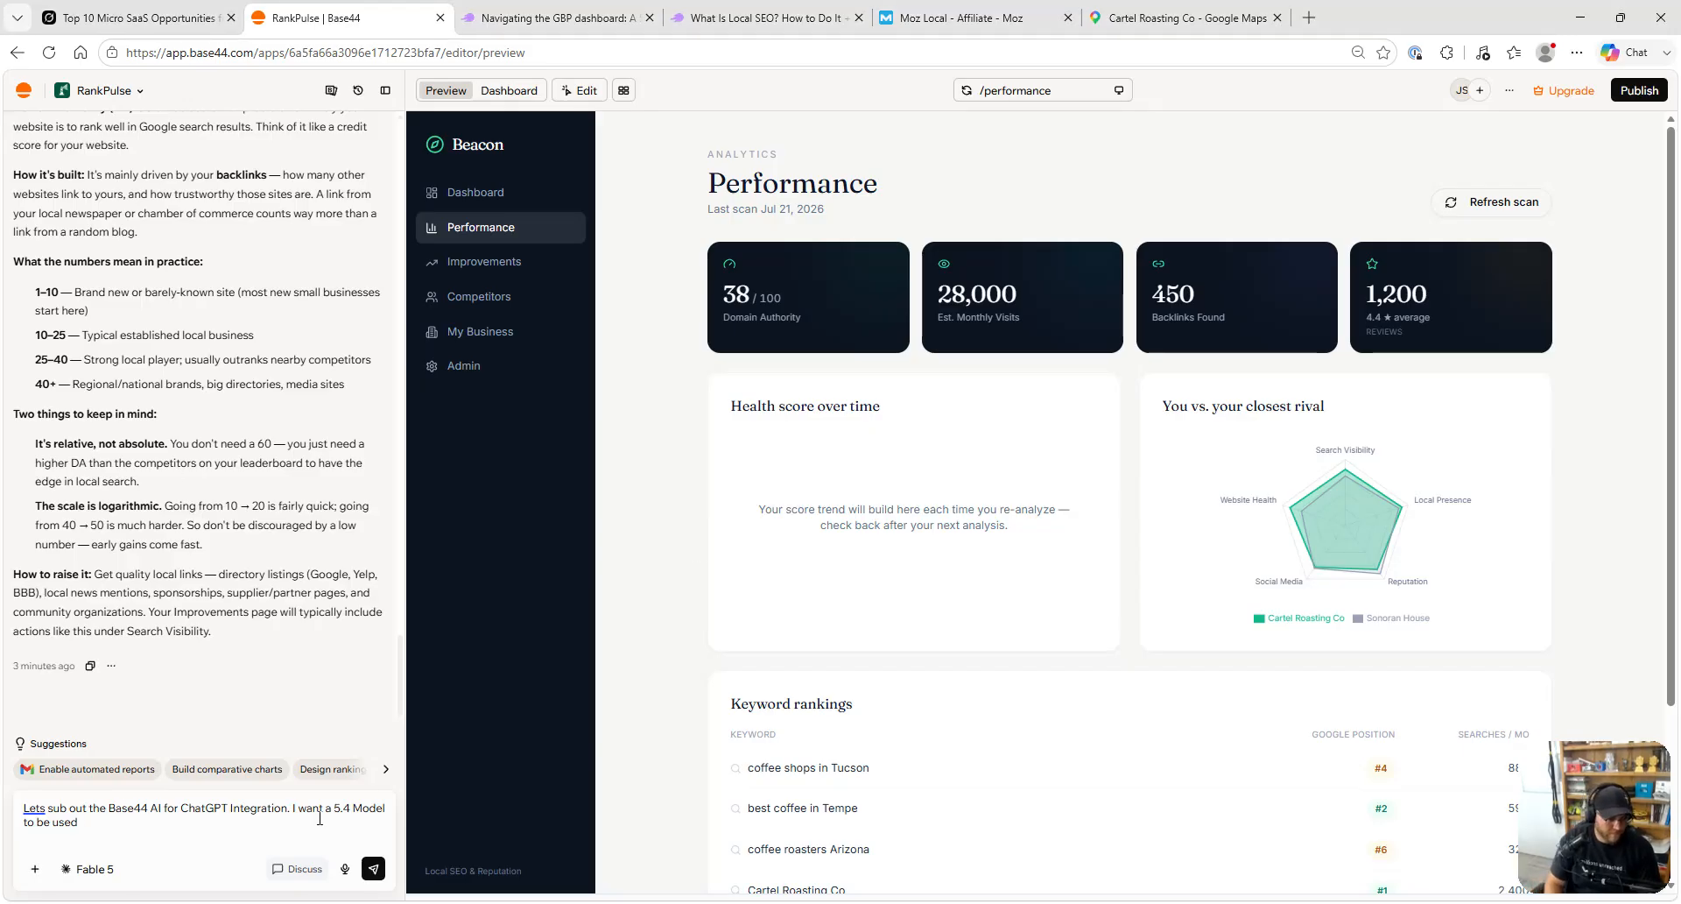
pyautogui.hotkey('shift', 'Return')
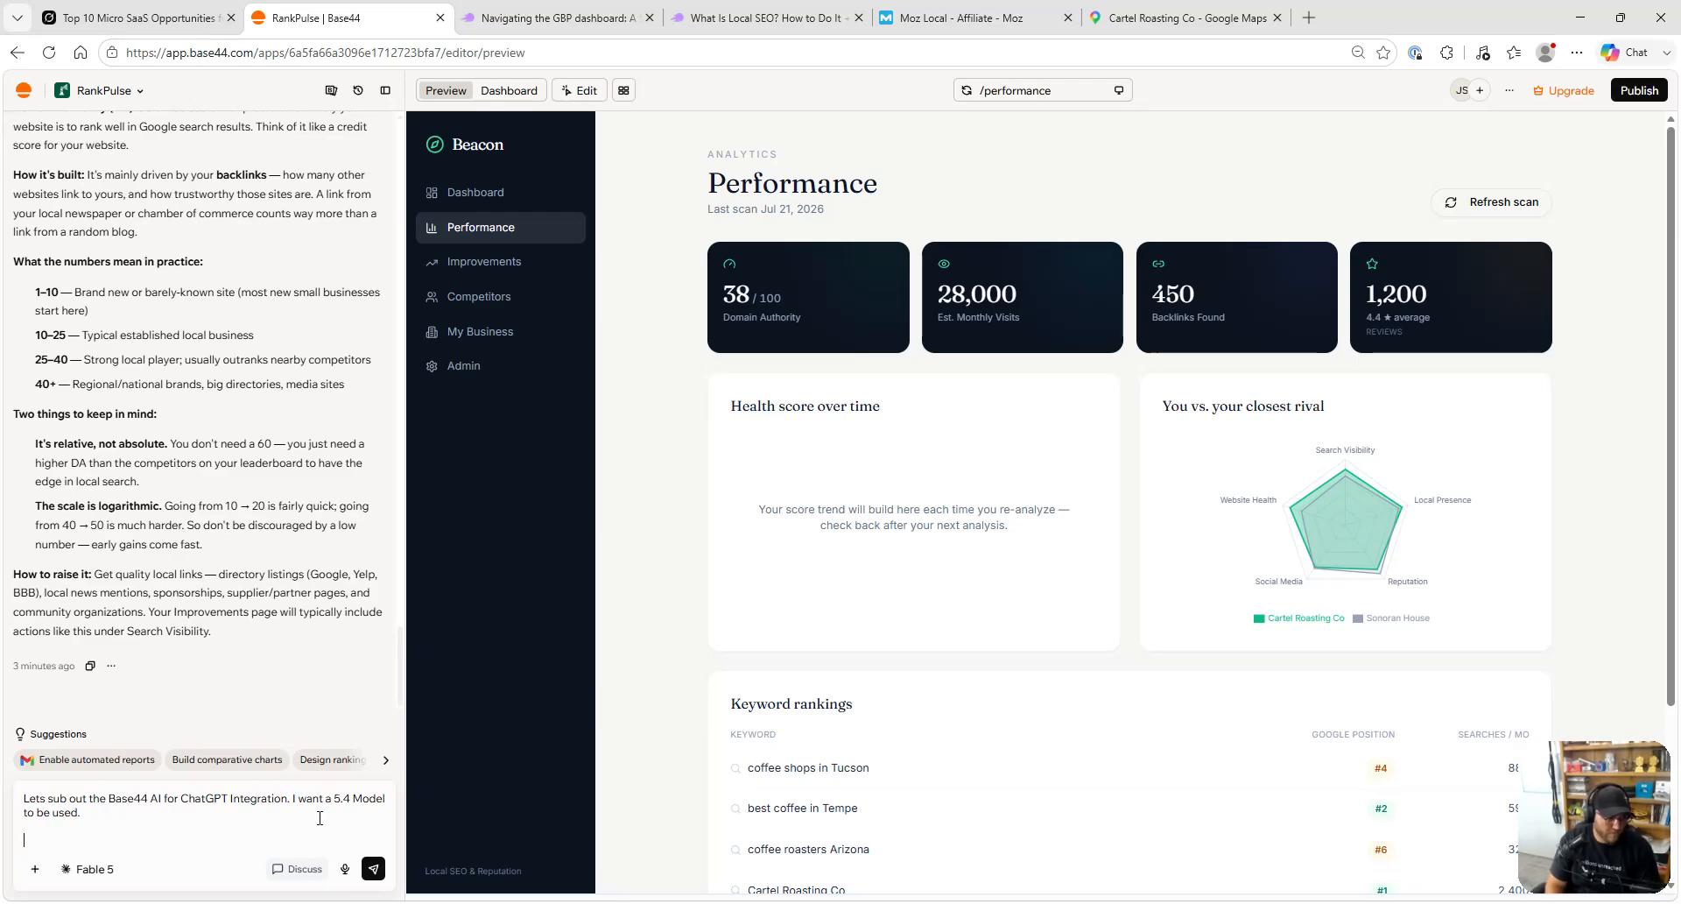
pyautogui.press('BackSpace')
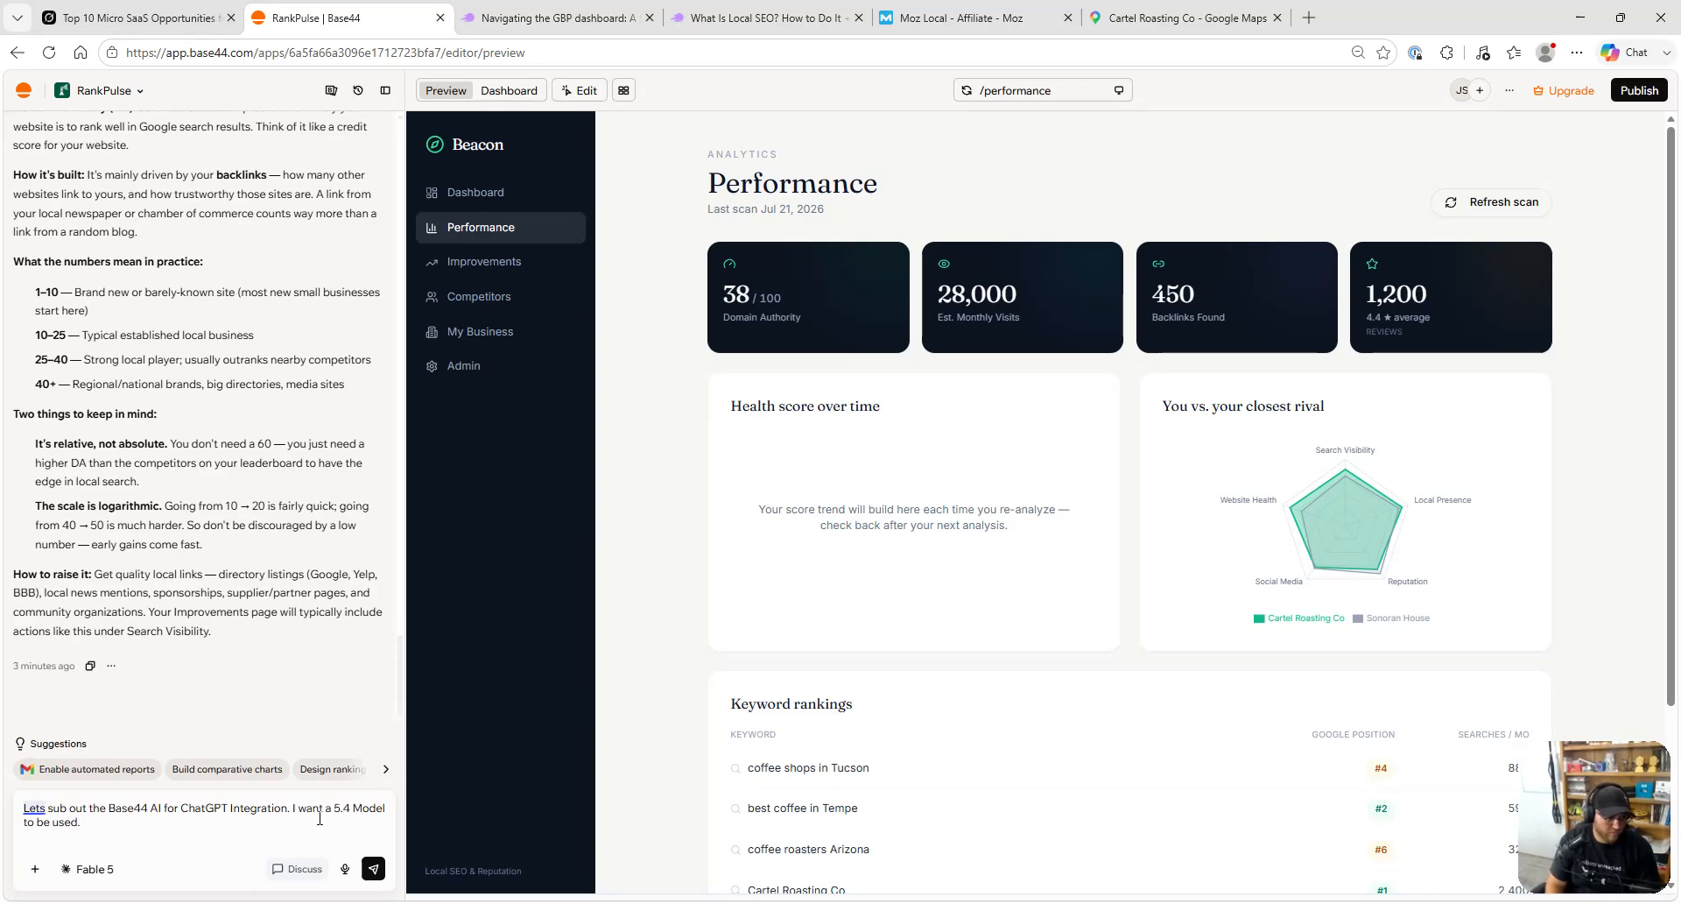
pyautogui.press('Return')
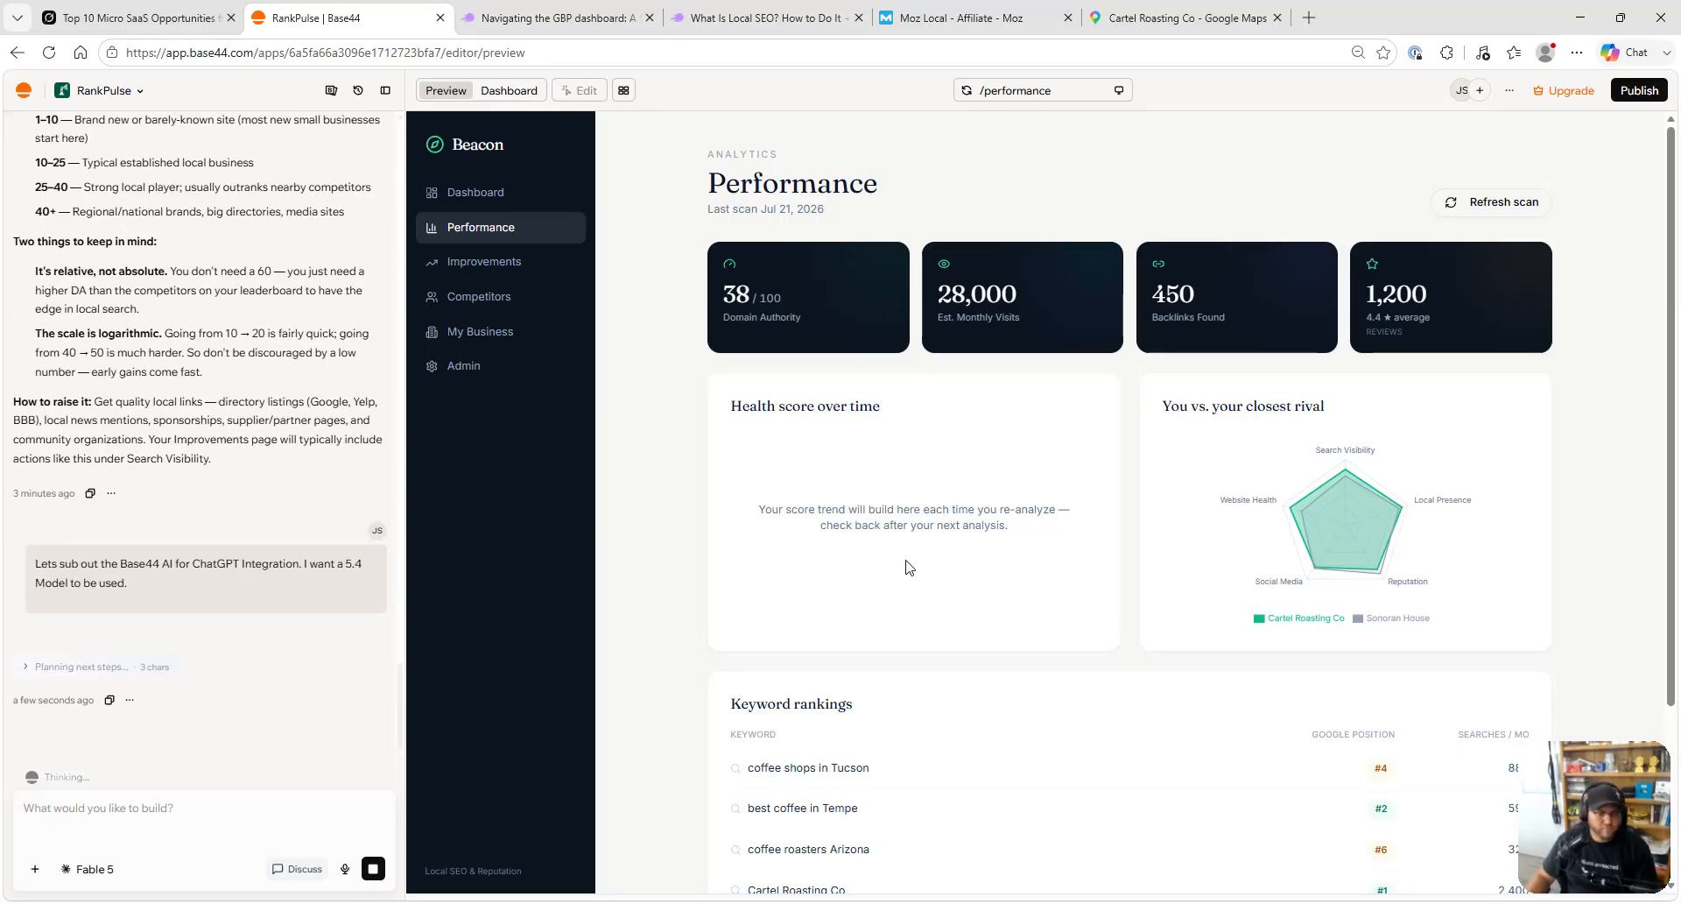
# - Draft the builder prompt "On the performance dashboard. I would like to add in the ability to add in custom keyword rankings"
pyautogui.scroll(-3, 784, 593)
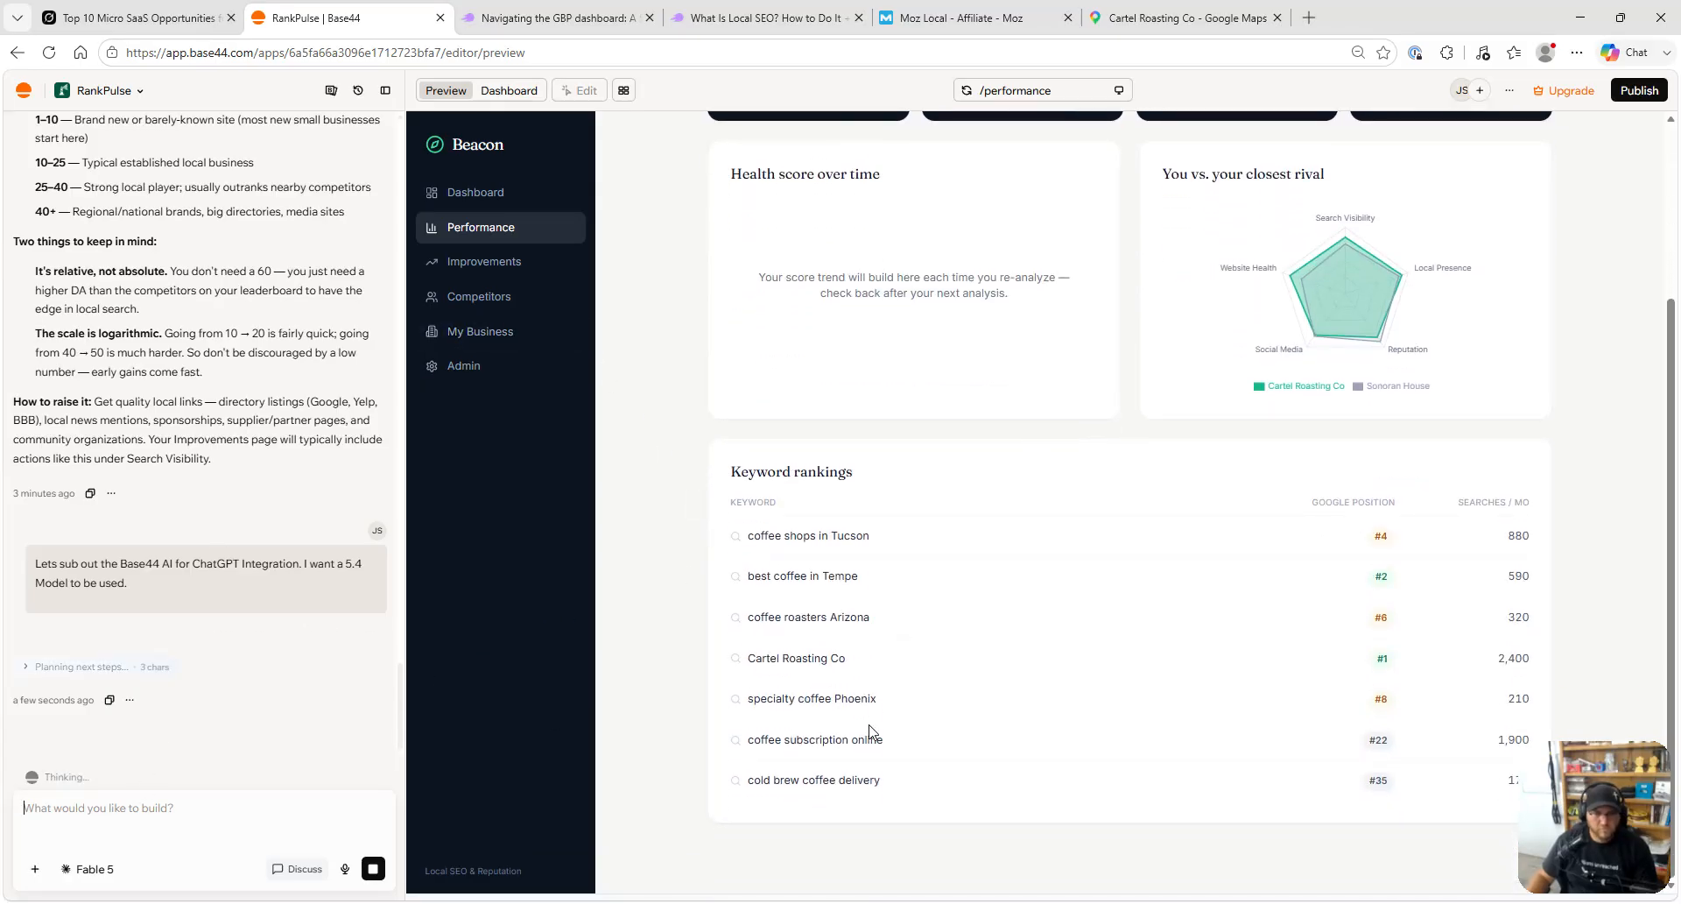
pyautogui.scroll(1, 870, 731)
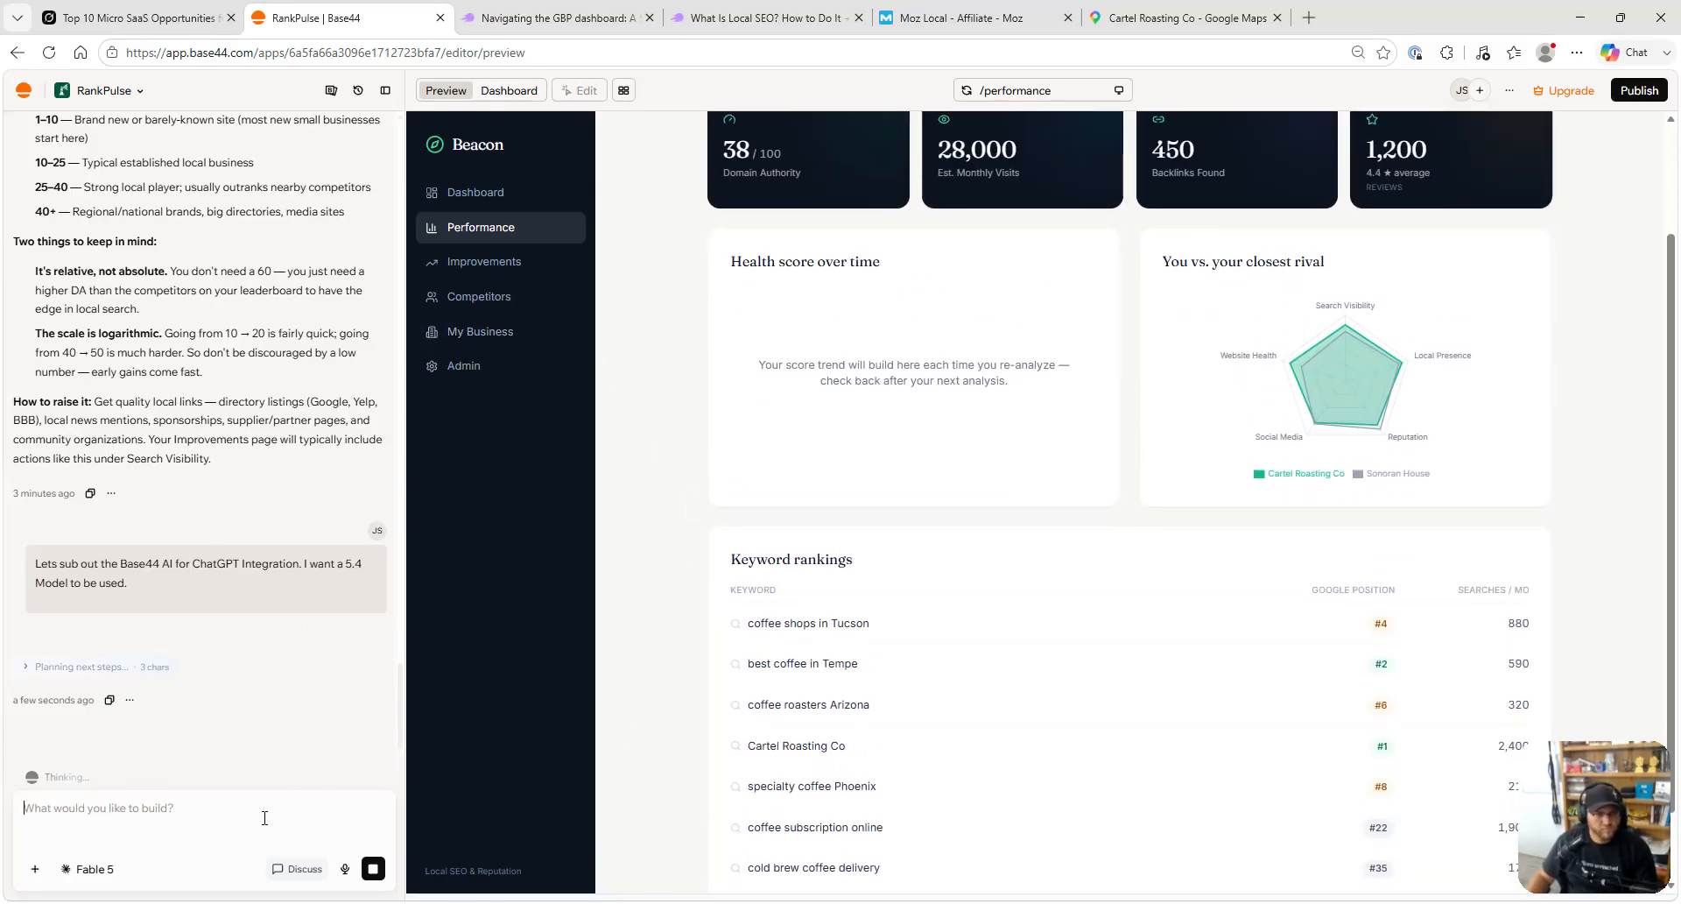
pyautogui.write('On the')
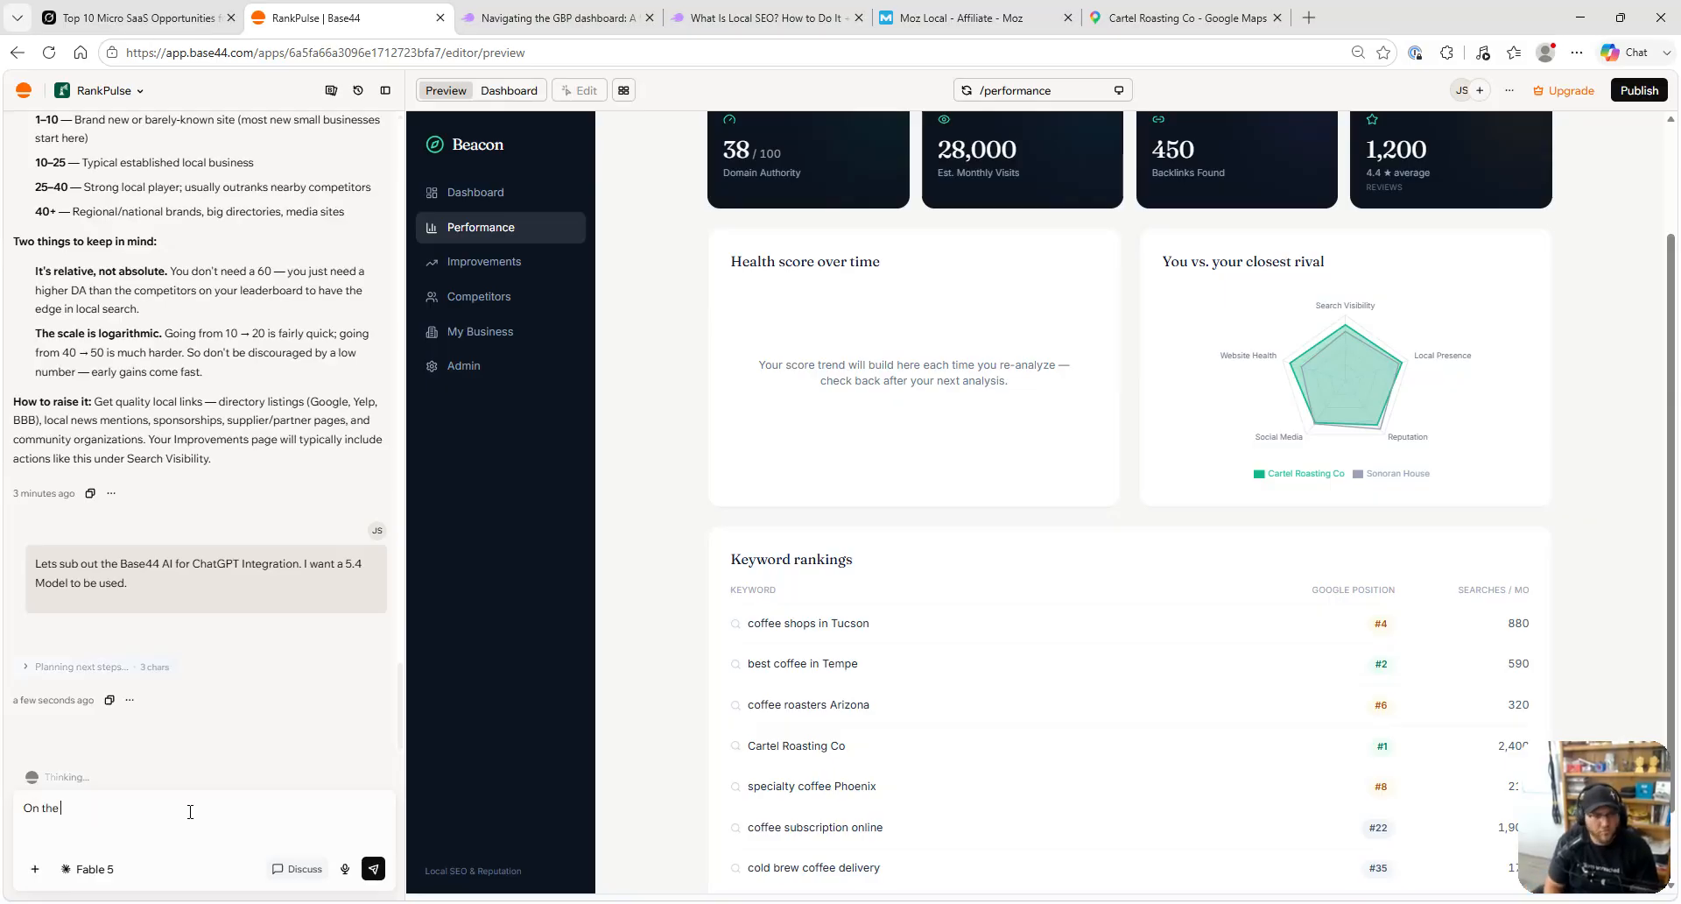
pyautogui.write(' performance dashboard. I would li')
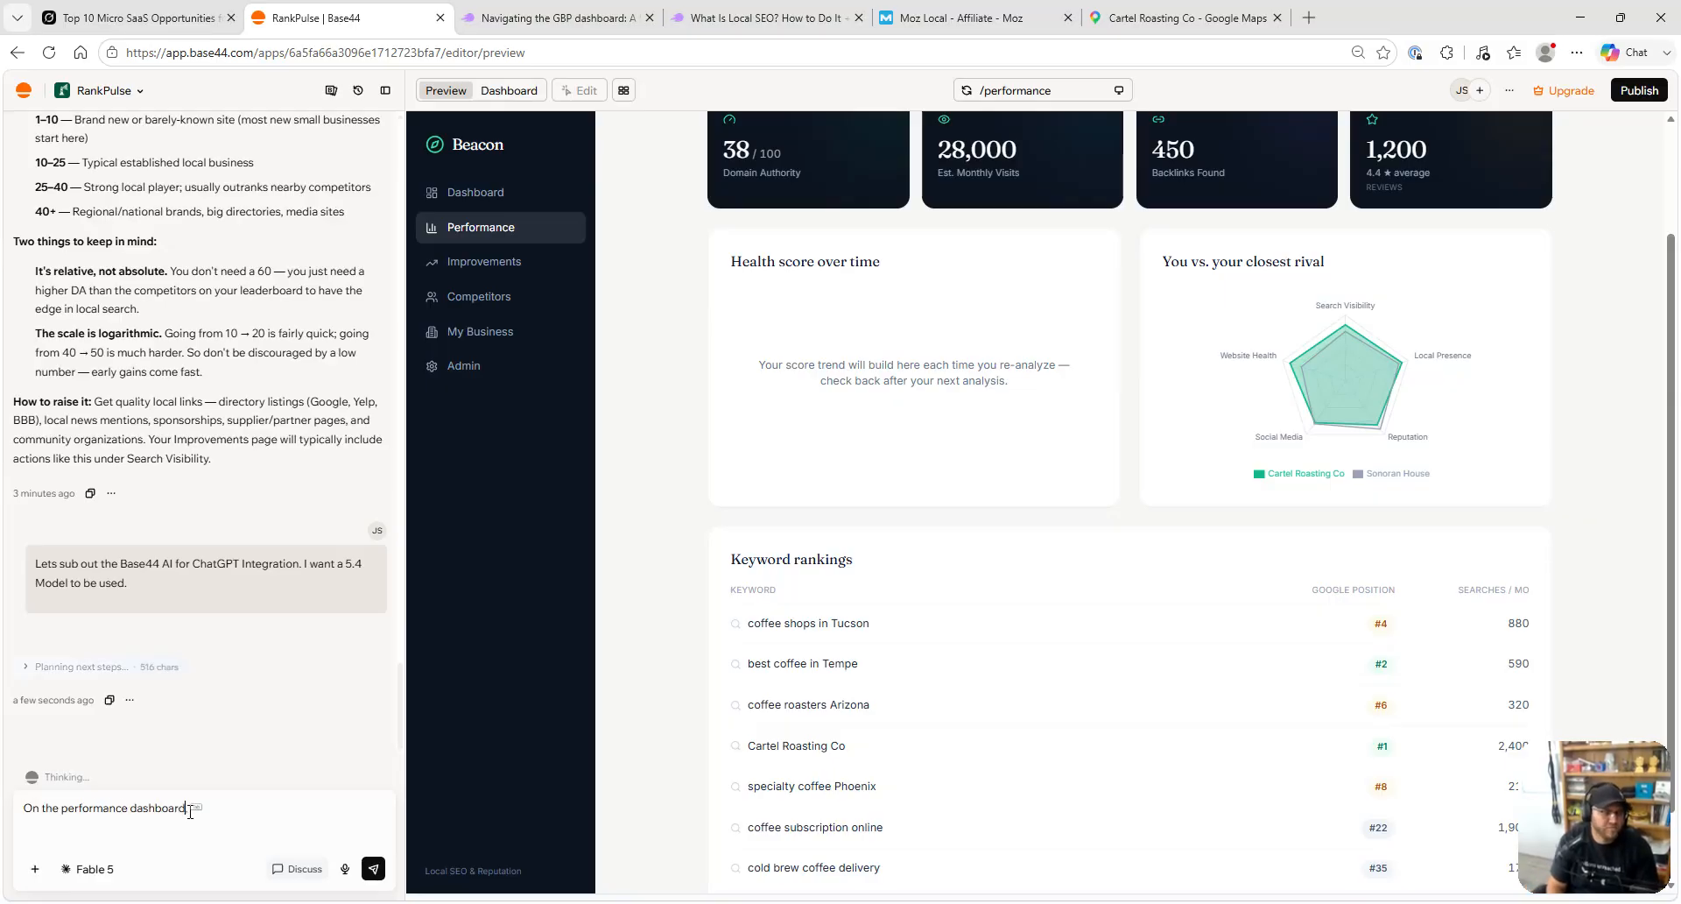
pyautogui.write('ke to add ina')
pyautogui.press('BackSpace')
pyautogui.write('the ability')
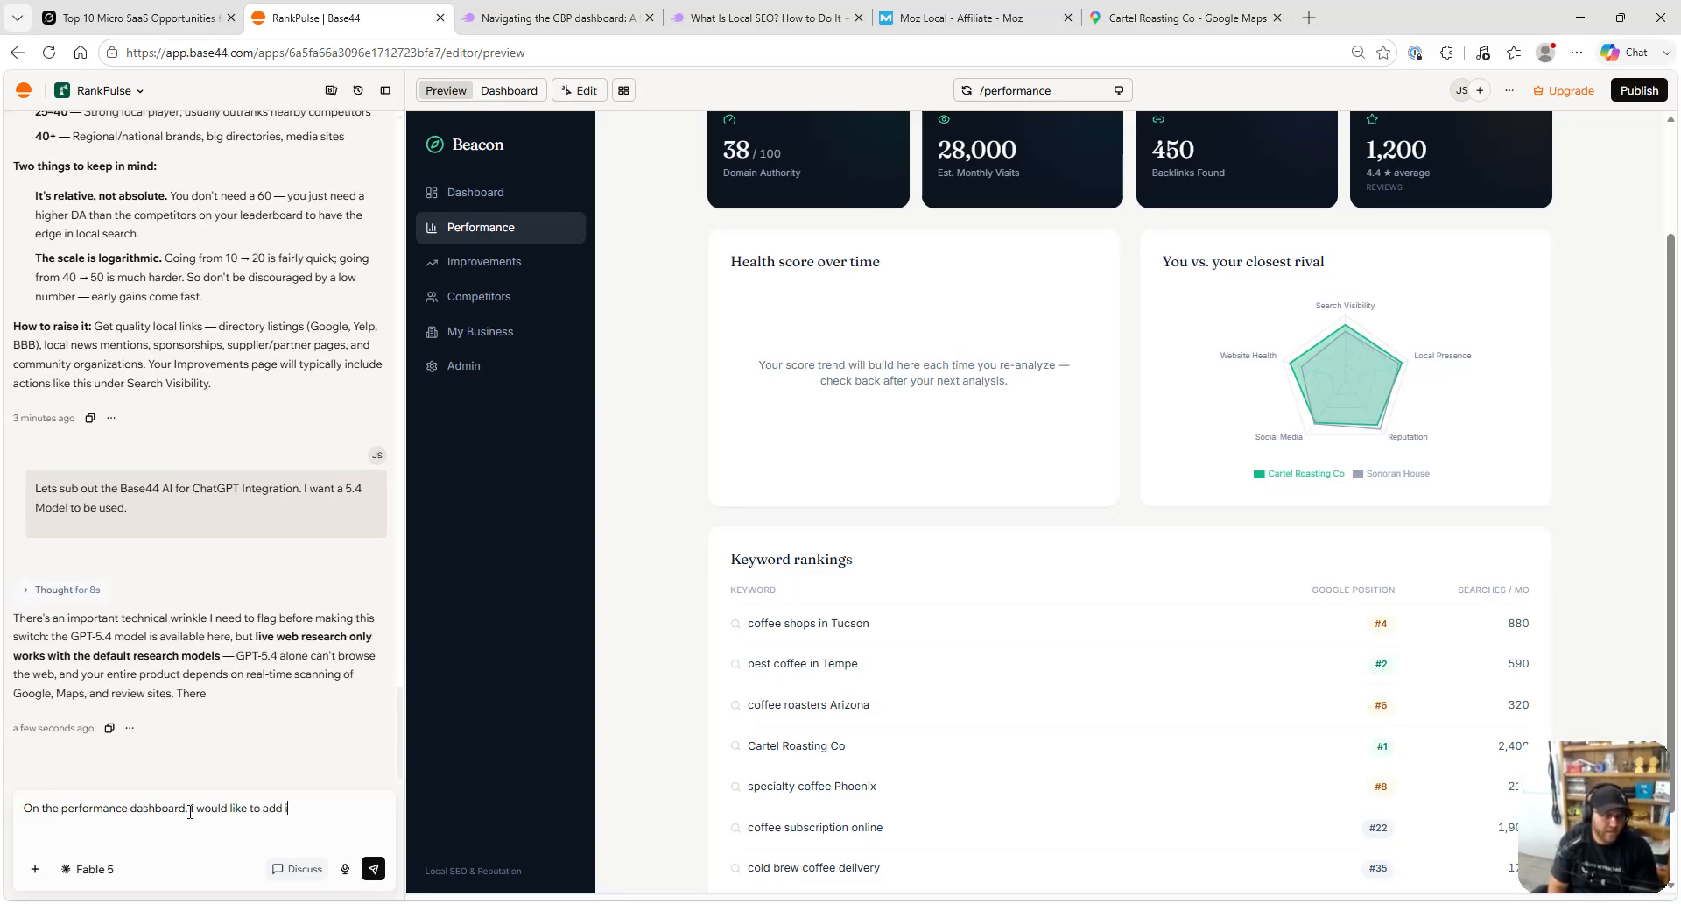
pyautogui.write(' to add in custom keyword rankings')
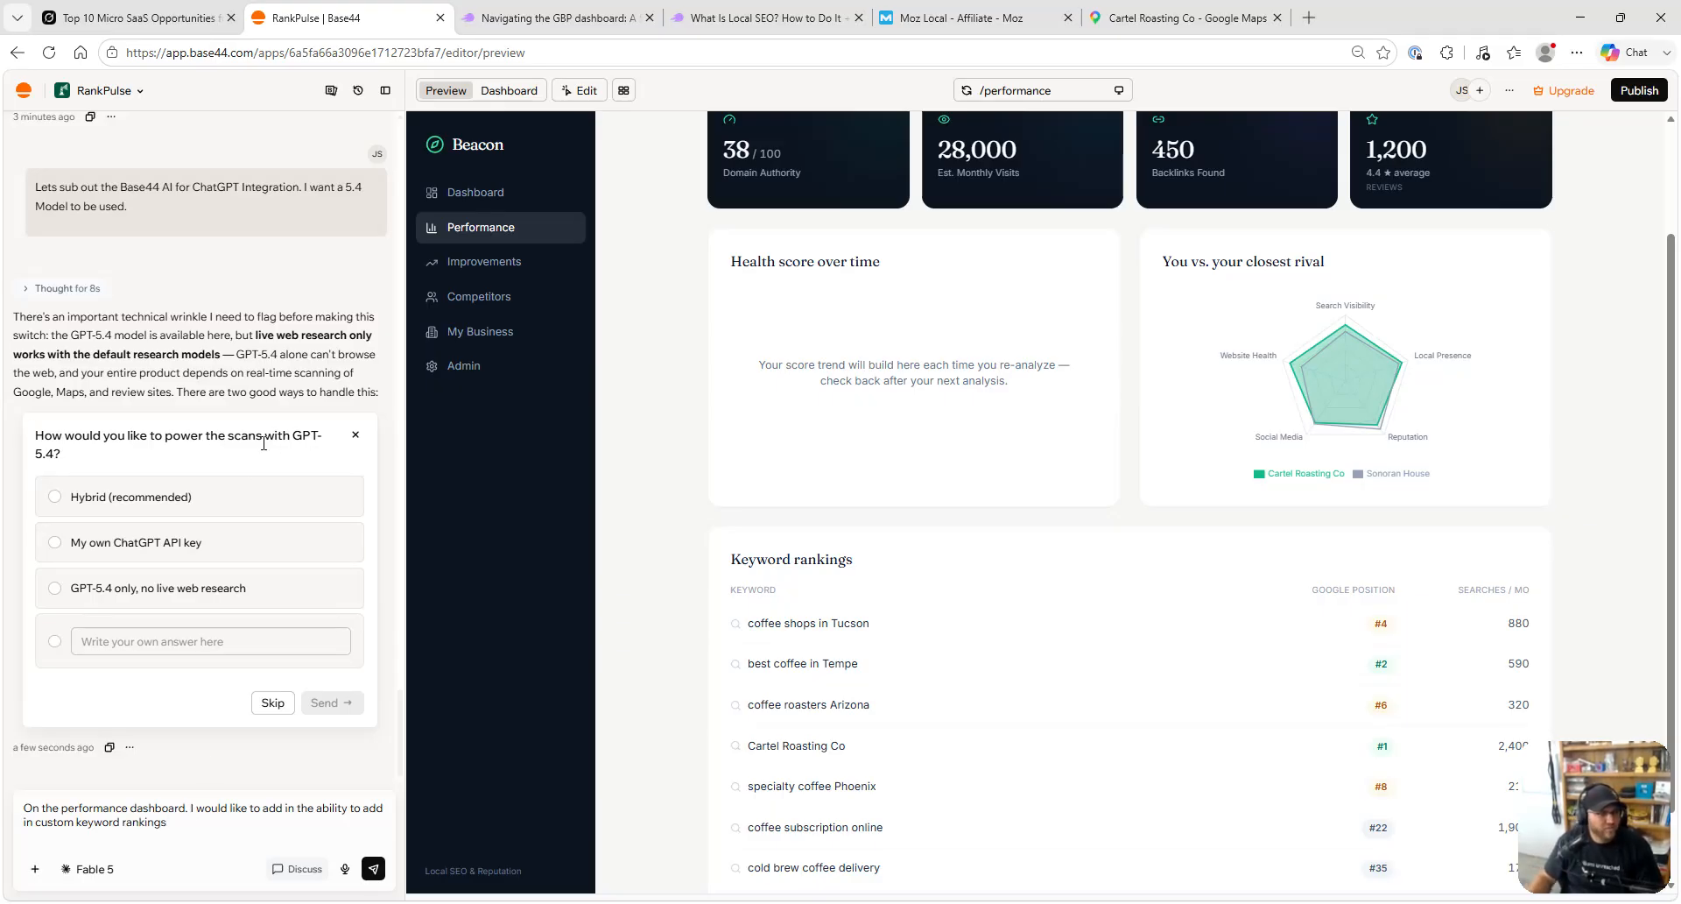
# - Answer the builder's GPT-5.4 scan question with "My own ChatGPT API key" and submit the drafted custom keyword rankings prompt
pyautogui.click(83, 547)
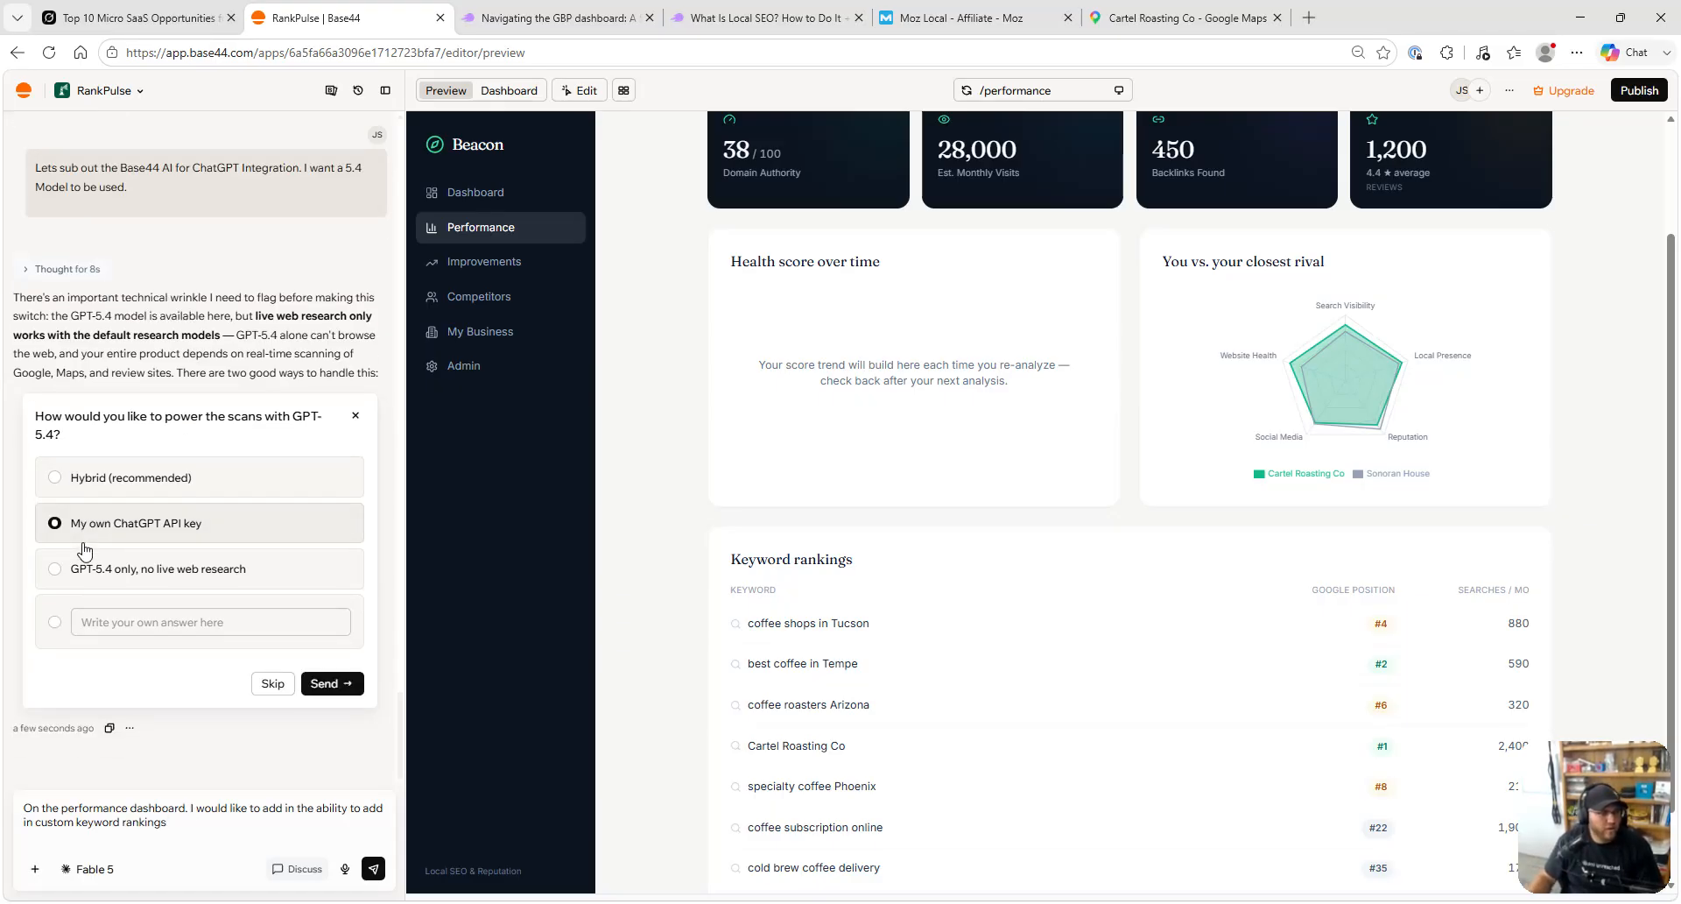
pyautogui.click(342, 684)
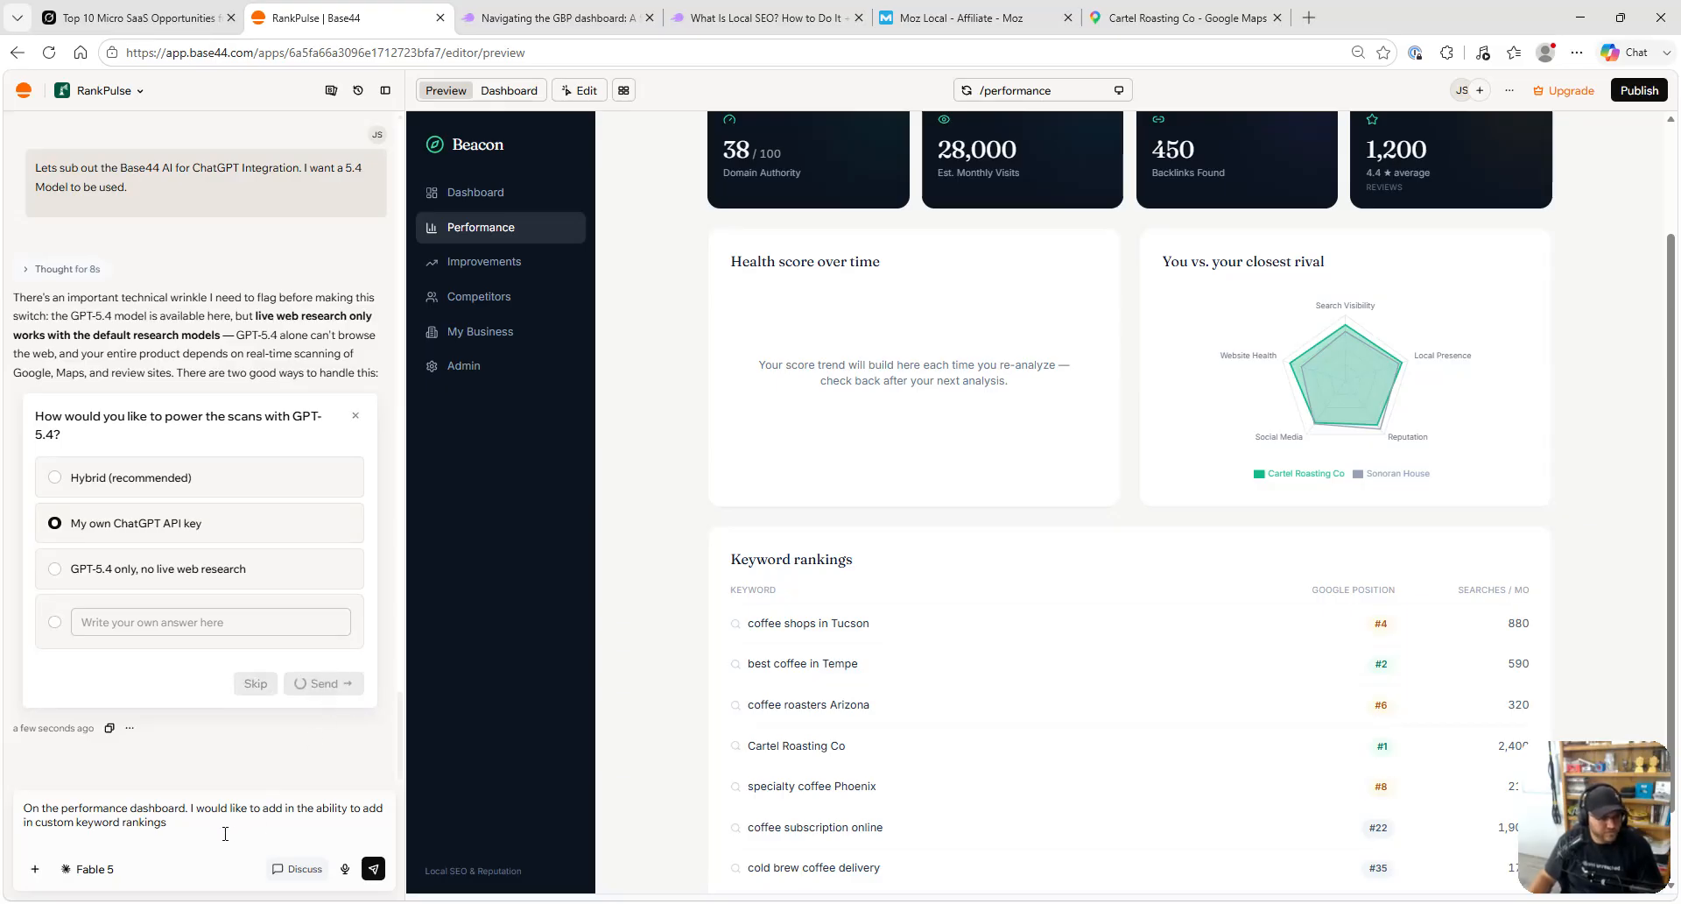
pyautogui.press('Return')
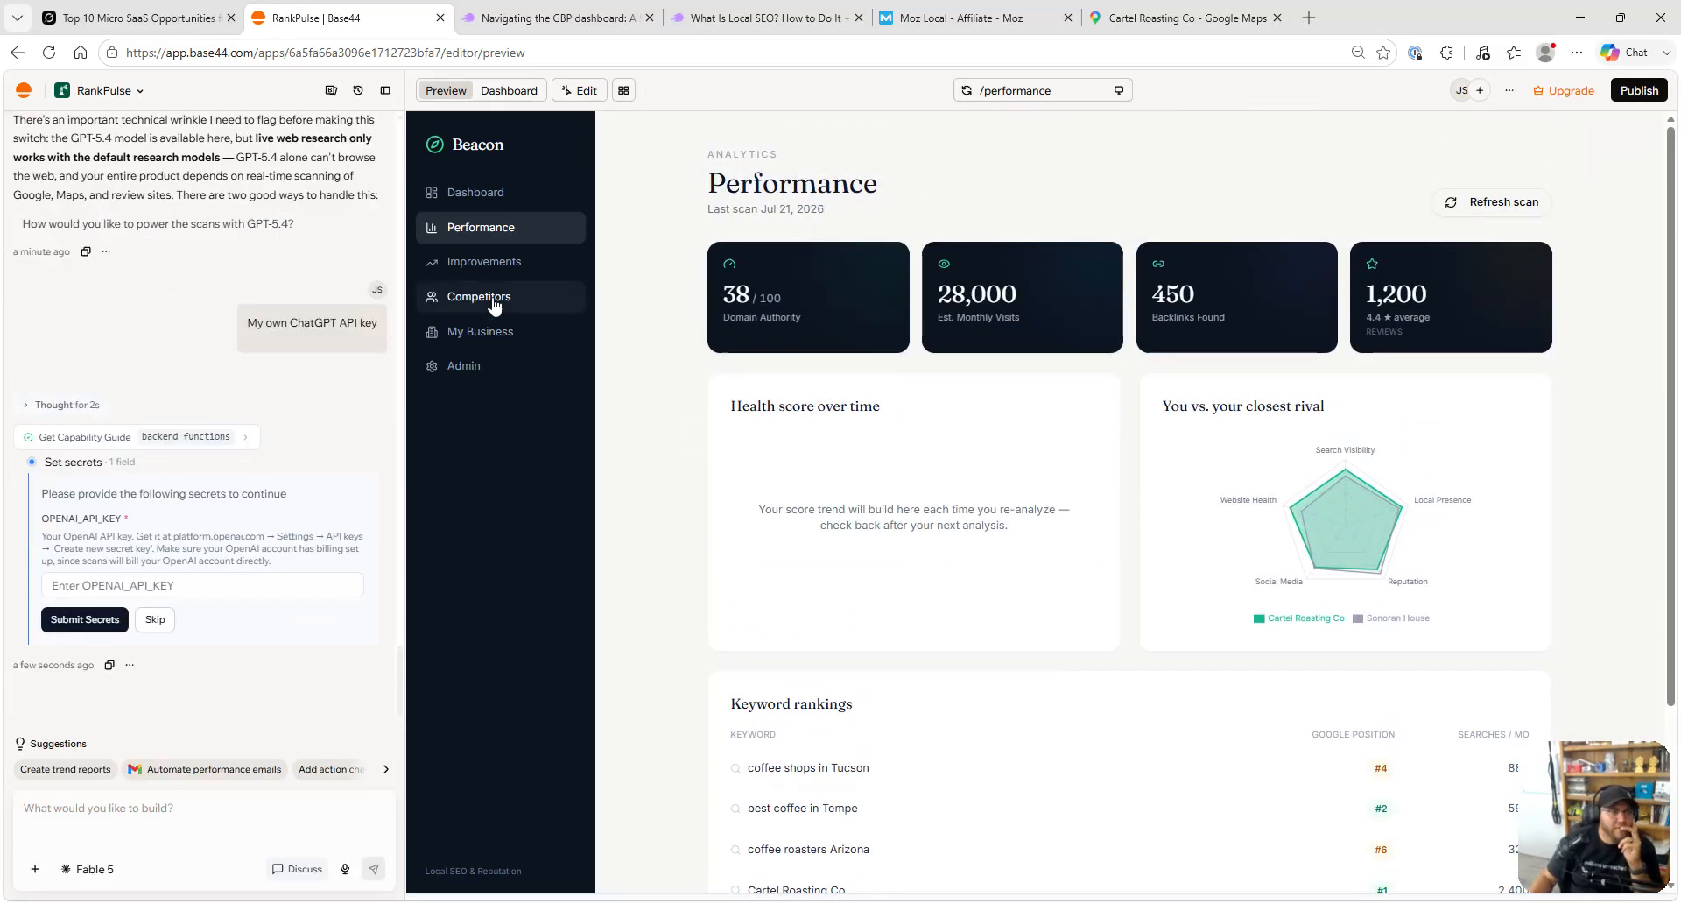
# - Rescan the competitor Sonoran House on the app's Competitors page
pyautogui.click(491, 297)
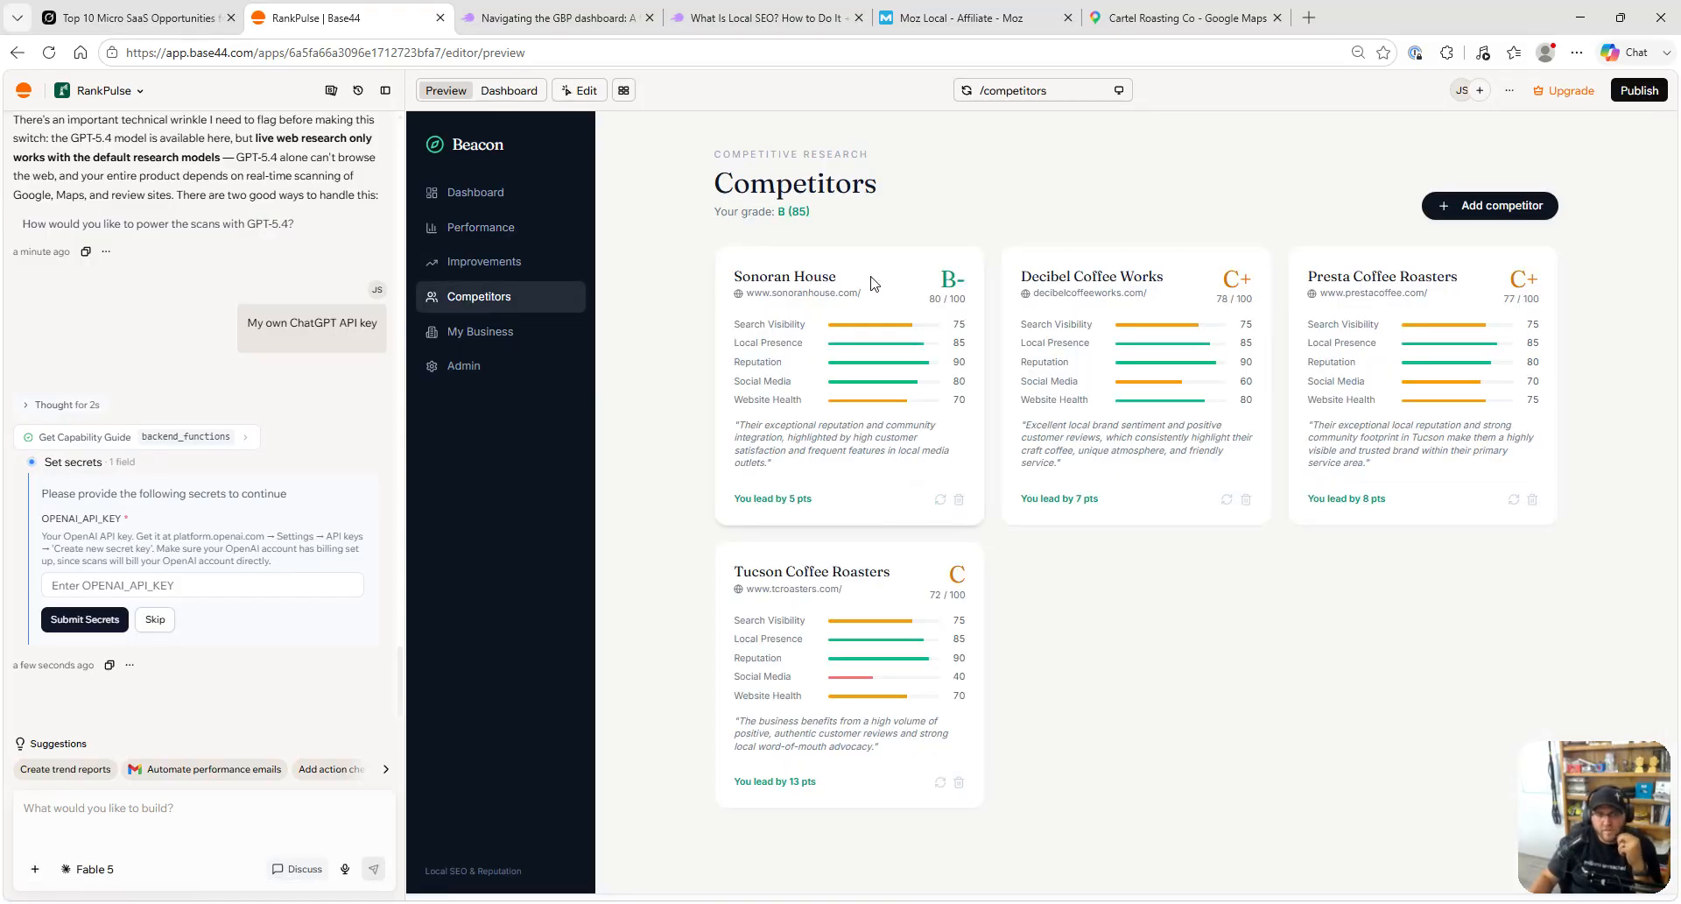
pyautogui.click(939, 499)
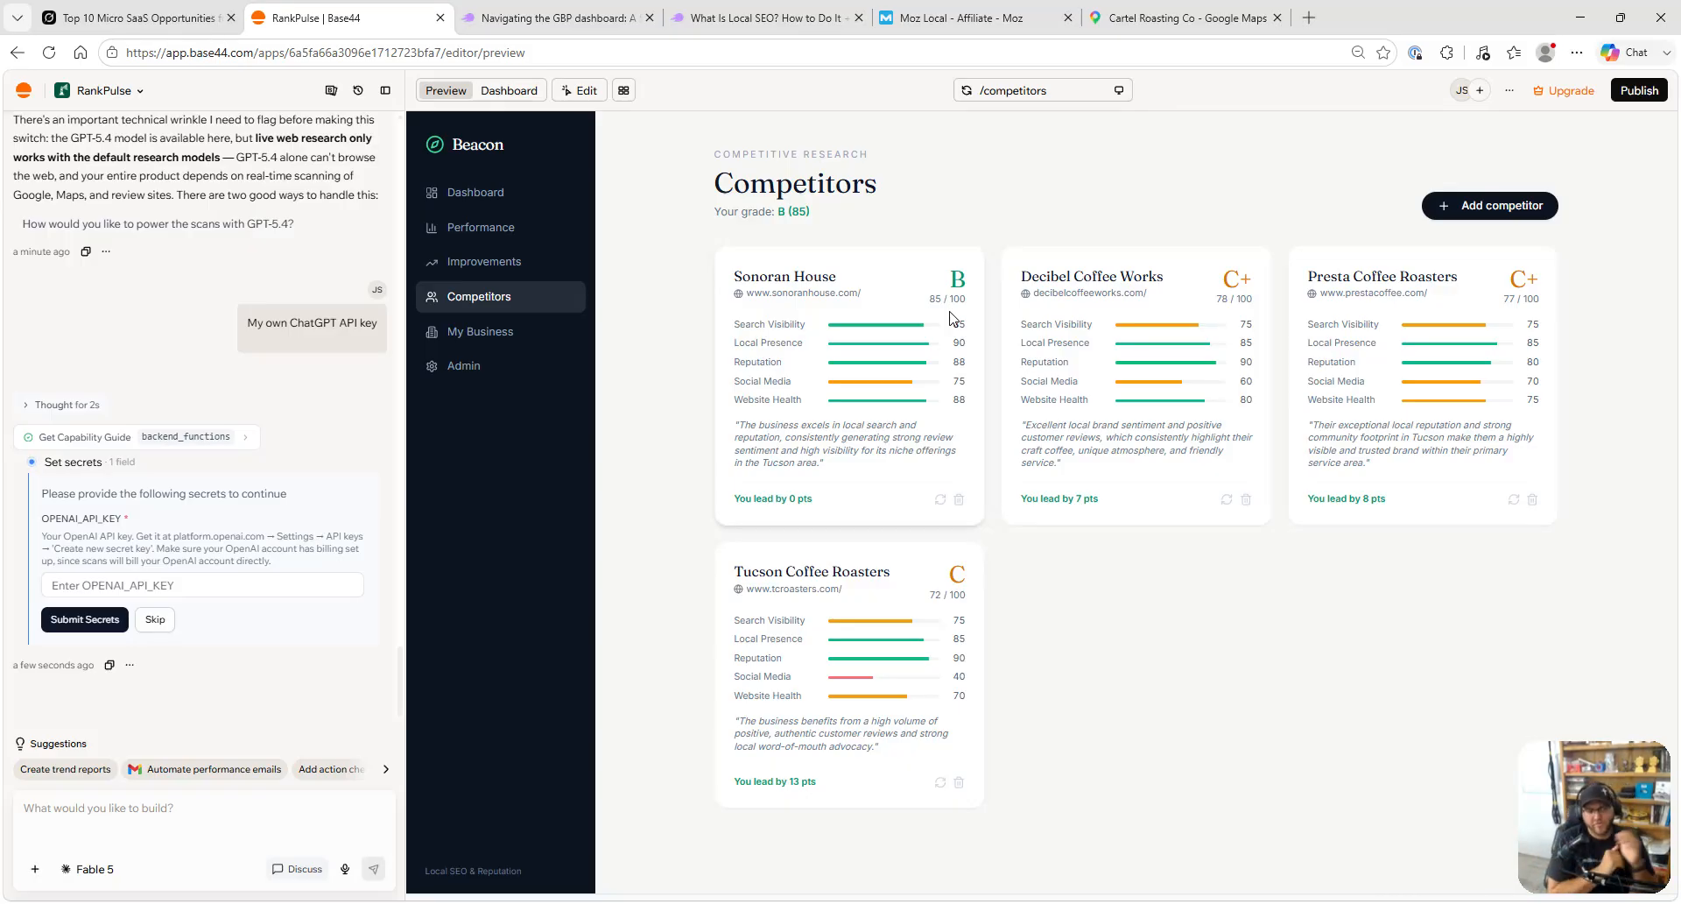
# - Paste the OpenAI API key into the OPENAI_API_KEY secret and submit it to the builder
pyautogui.click(200, 587)
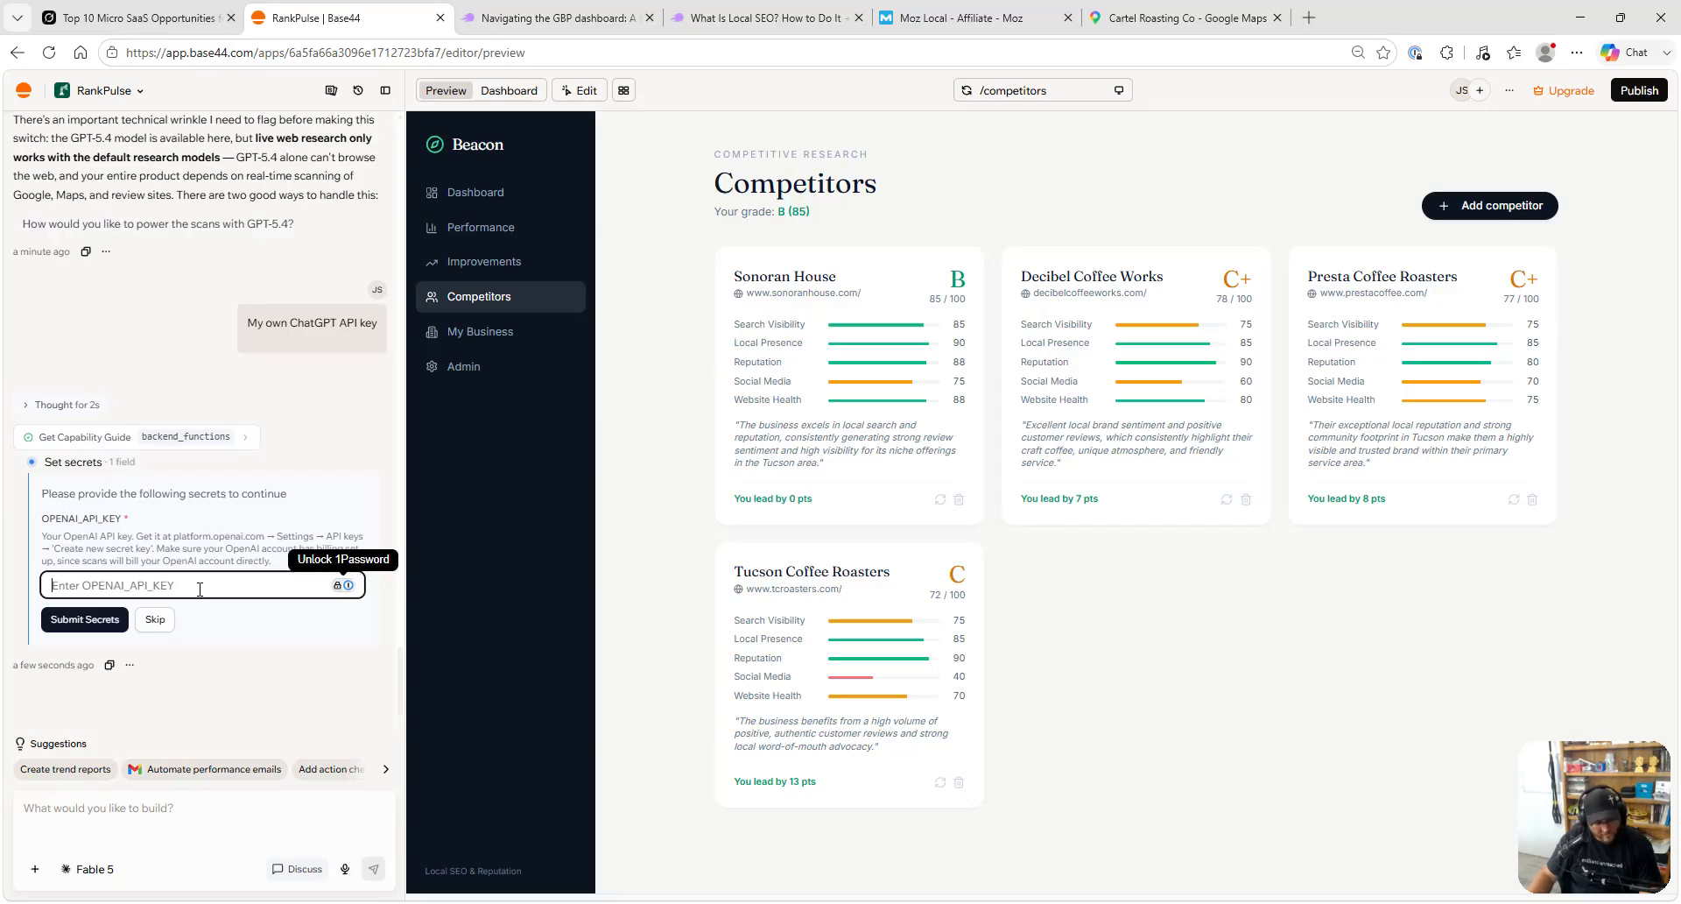
pyautogui.press('super+v')
pyautogui.click(157, 303)
pyautogui.click(77, 620)
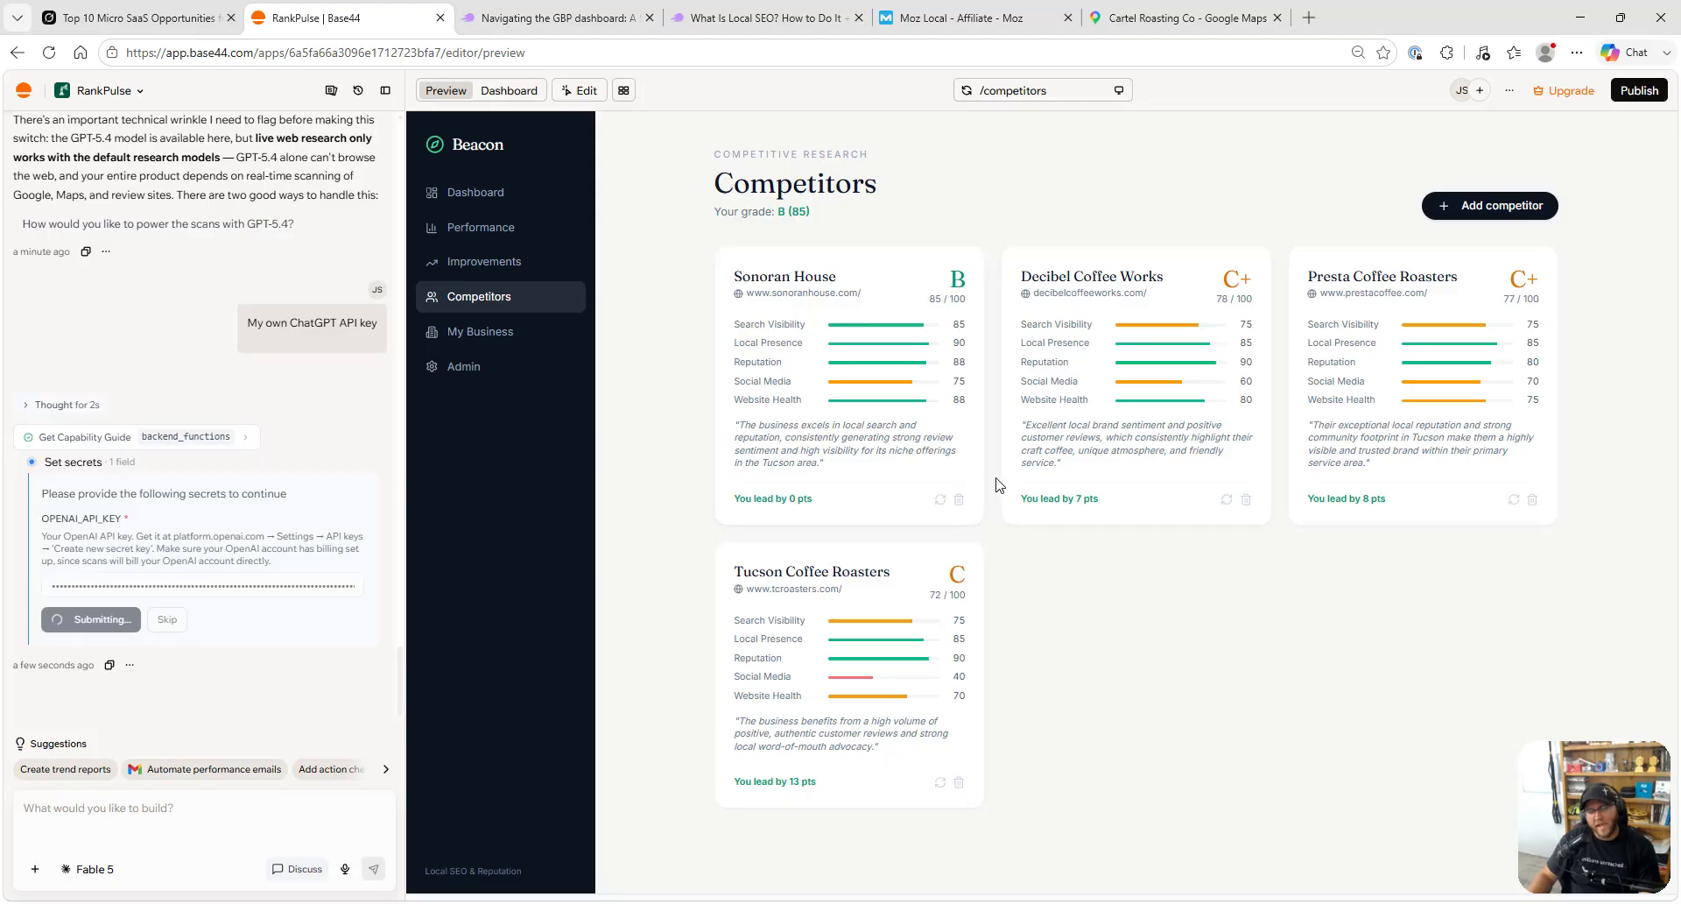
pyautogui.click(487, 333)
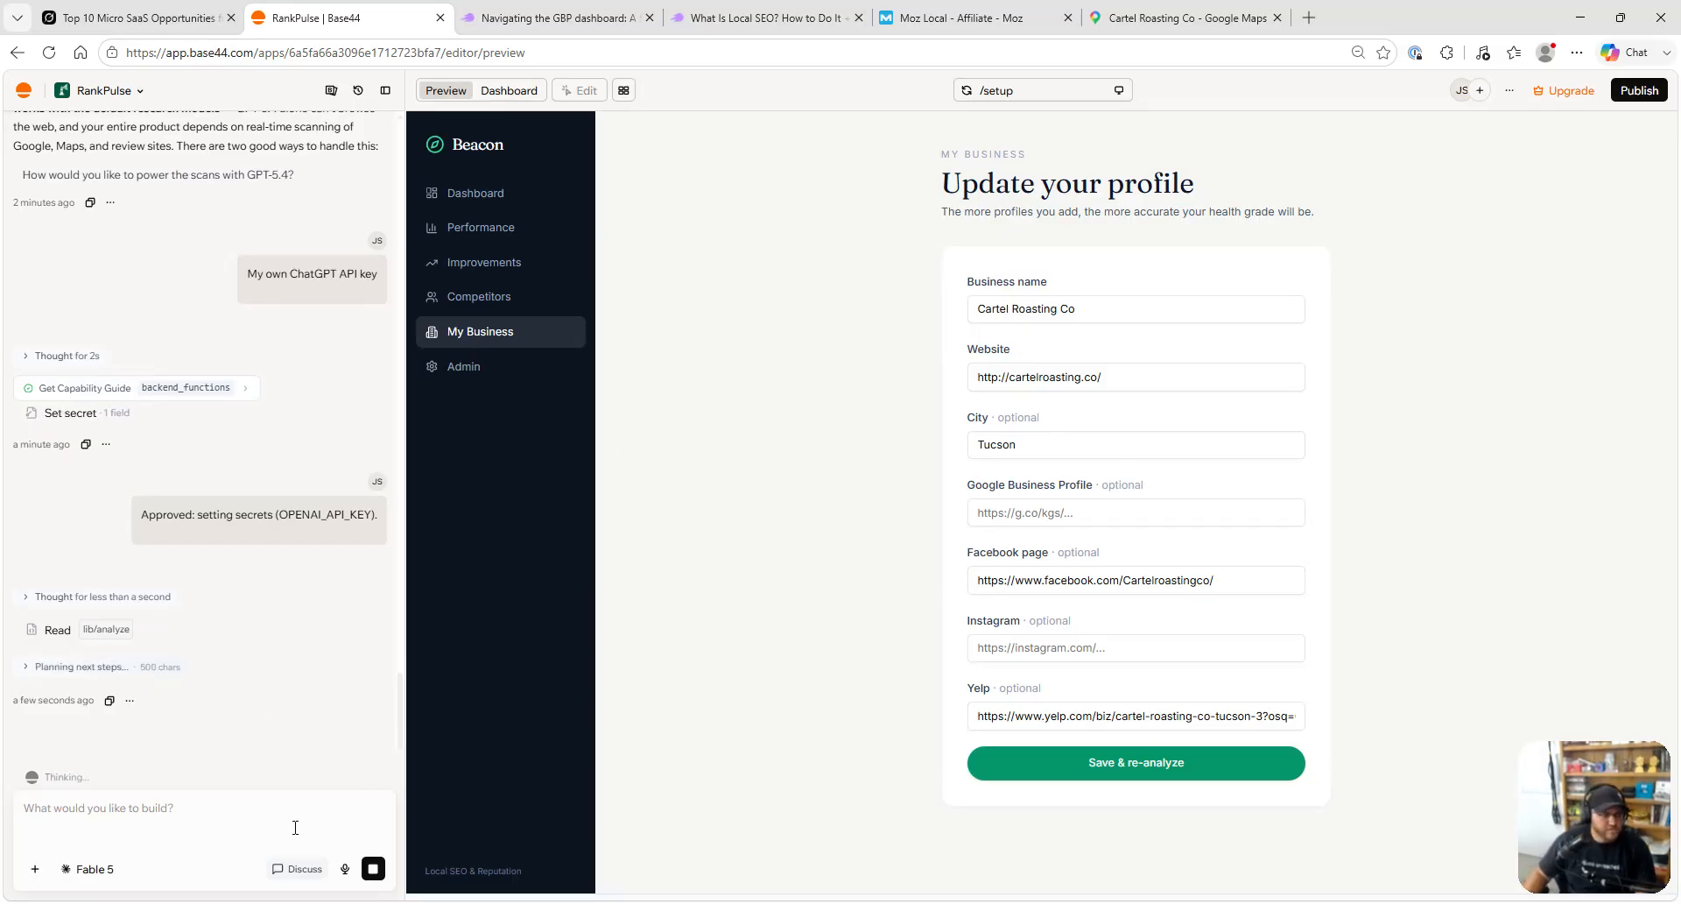
pyautogui.write('On the')
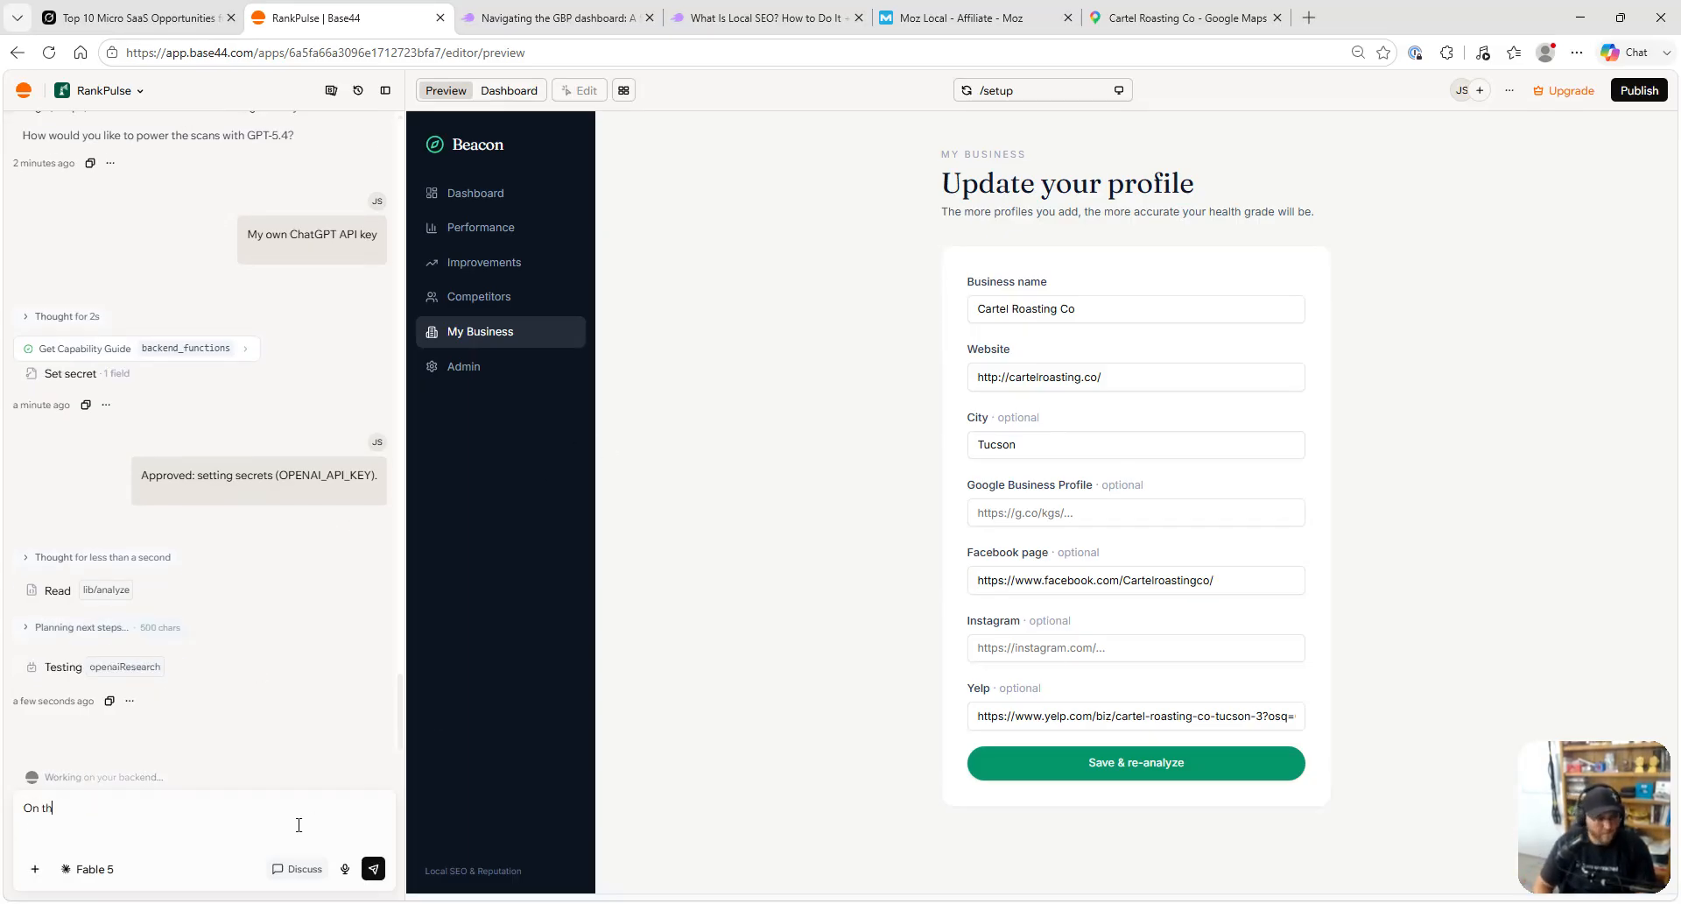
pyautogui.press('BackSpace')
pyautogui.press('BackSpace')
pyautogui.press('BackSpace')
pyautogui.press('BackSpace')
pyautogui.press('BackSpace')
pyautogui.press('BackSpace')
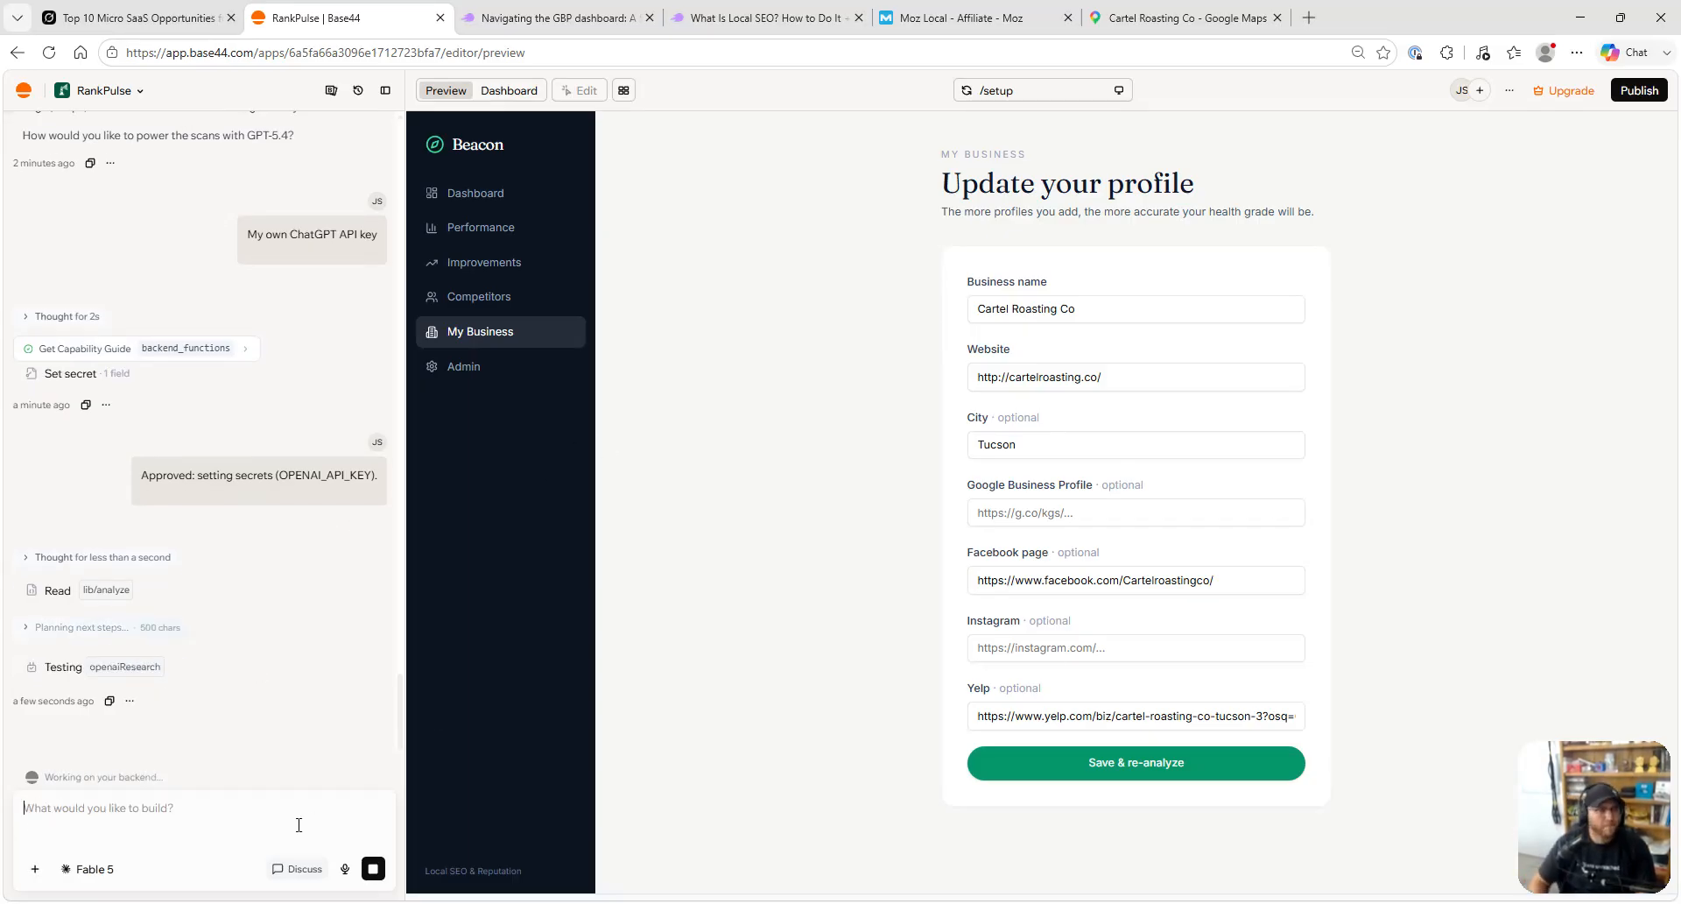
# - Review the app dashboard's score breakdown, score boost suggestions and local leaderboard
pyautogui.click(515, 193)
pyautogui.scroll(-1, 830, 253)
pyautogui.scroll(1, 830, 253)
pyautogui.scroll(-1, 799, 331)
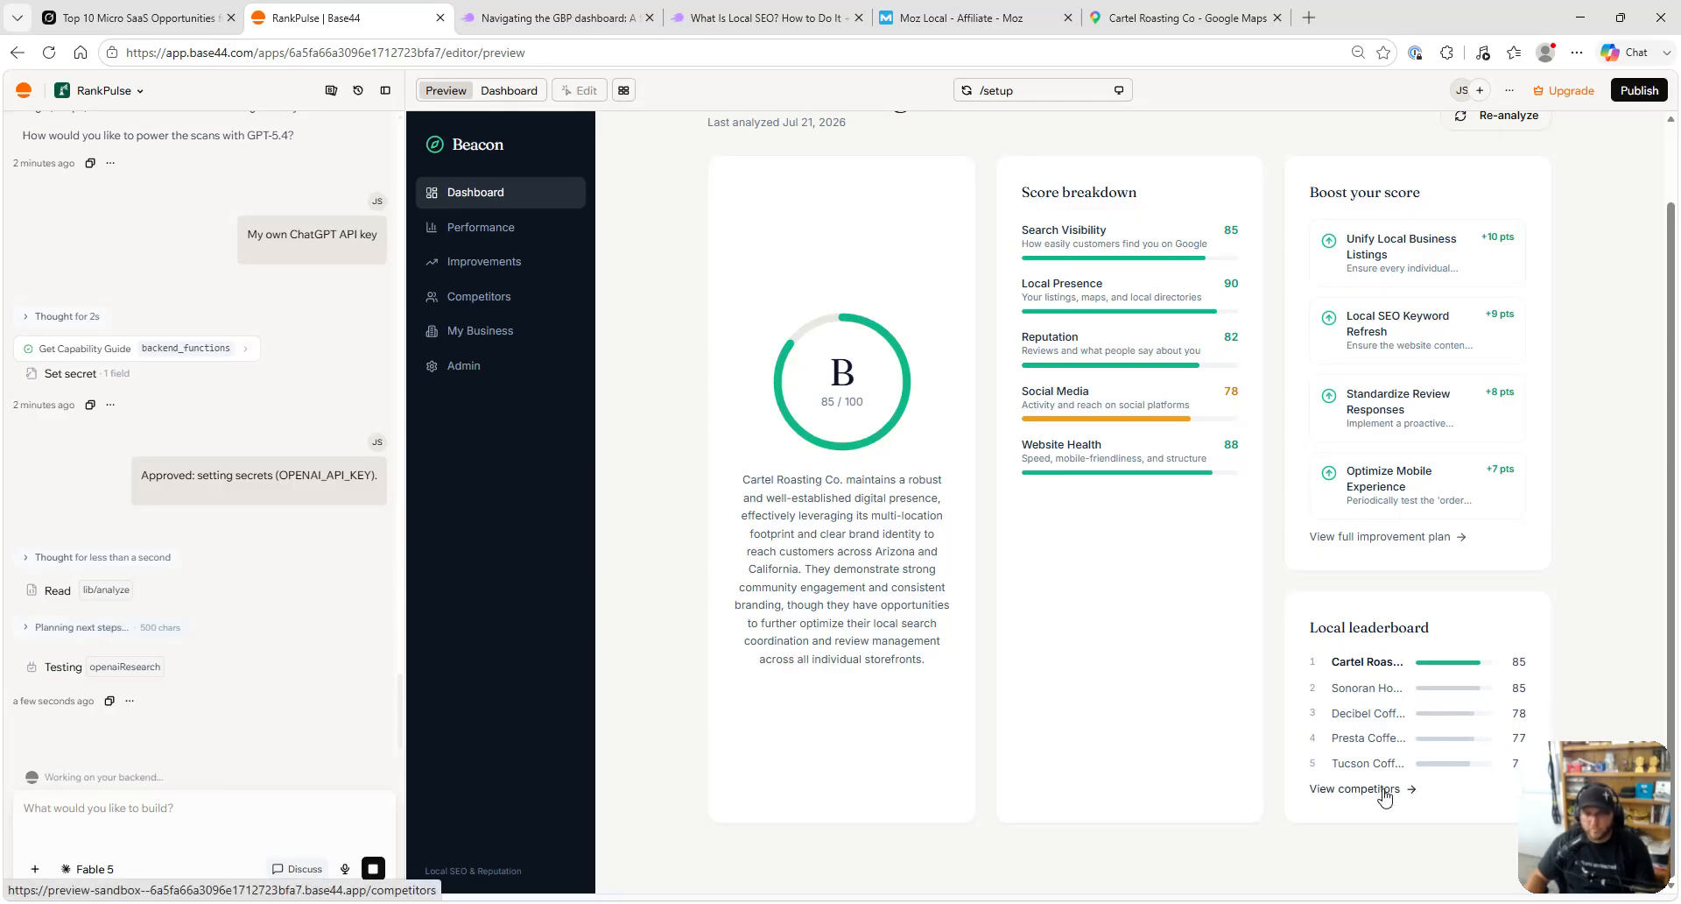
# - Start adding a tracked competitor on the Competitors page with the business name "Starbucks"
pyautogui.click(484, 331)
pyautogui.click(507, 307)
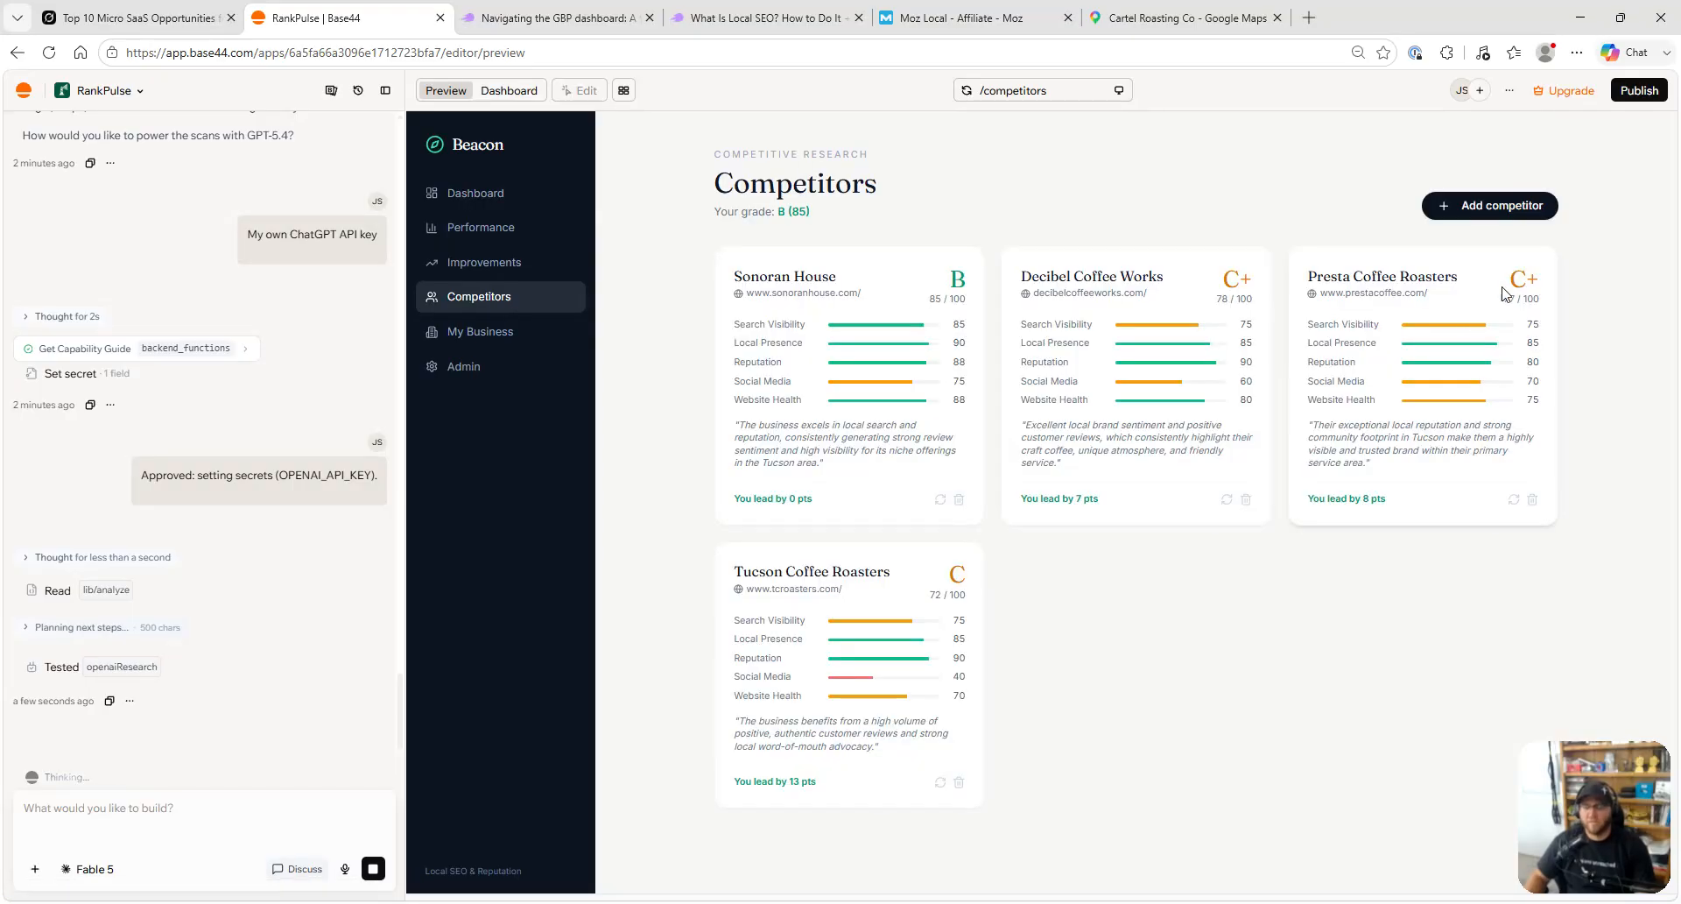
pyautogui.click(1524, 212)
pyautogui.write('St')
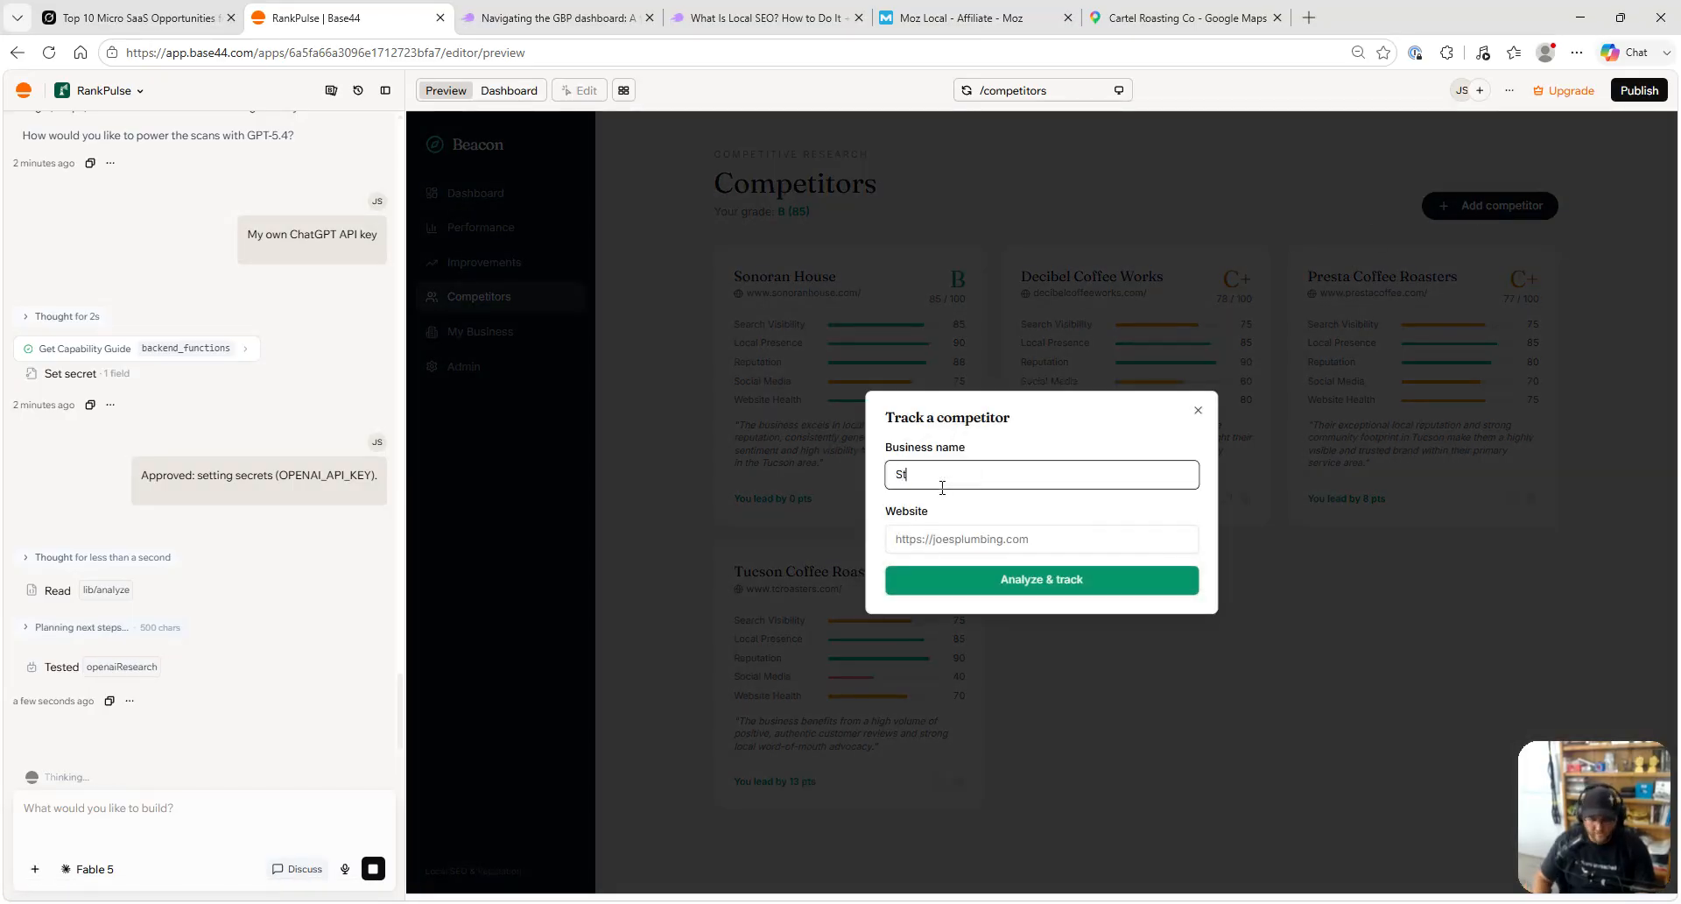
pyautogui.write('arbucks')
pyautogui.press('Tab')
pyautogui.press('Return')
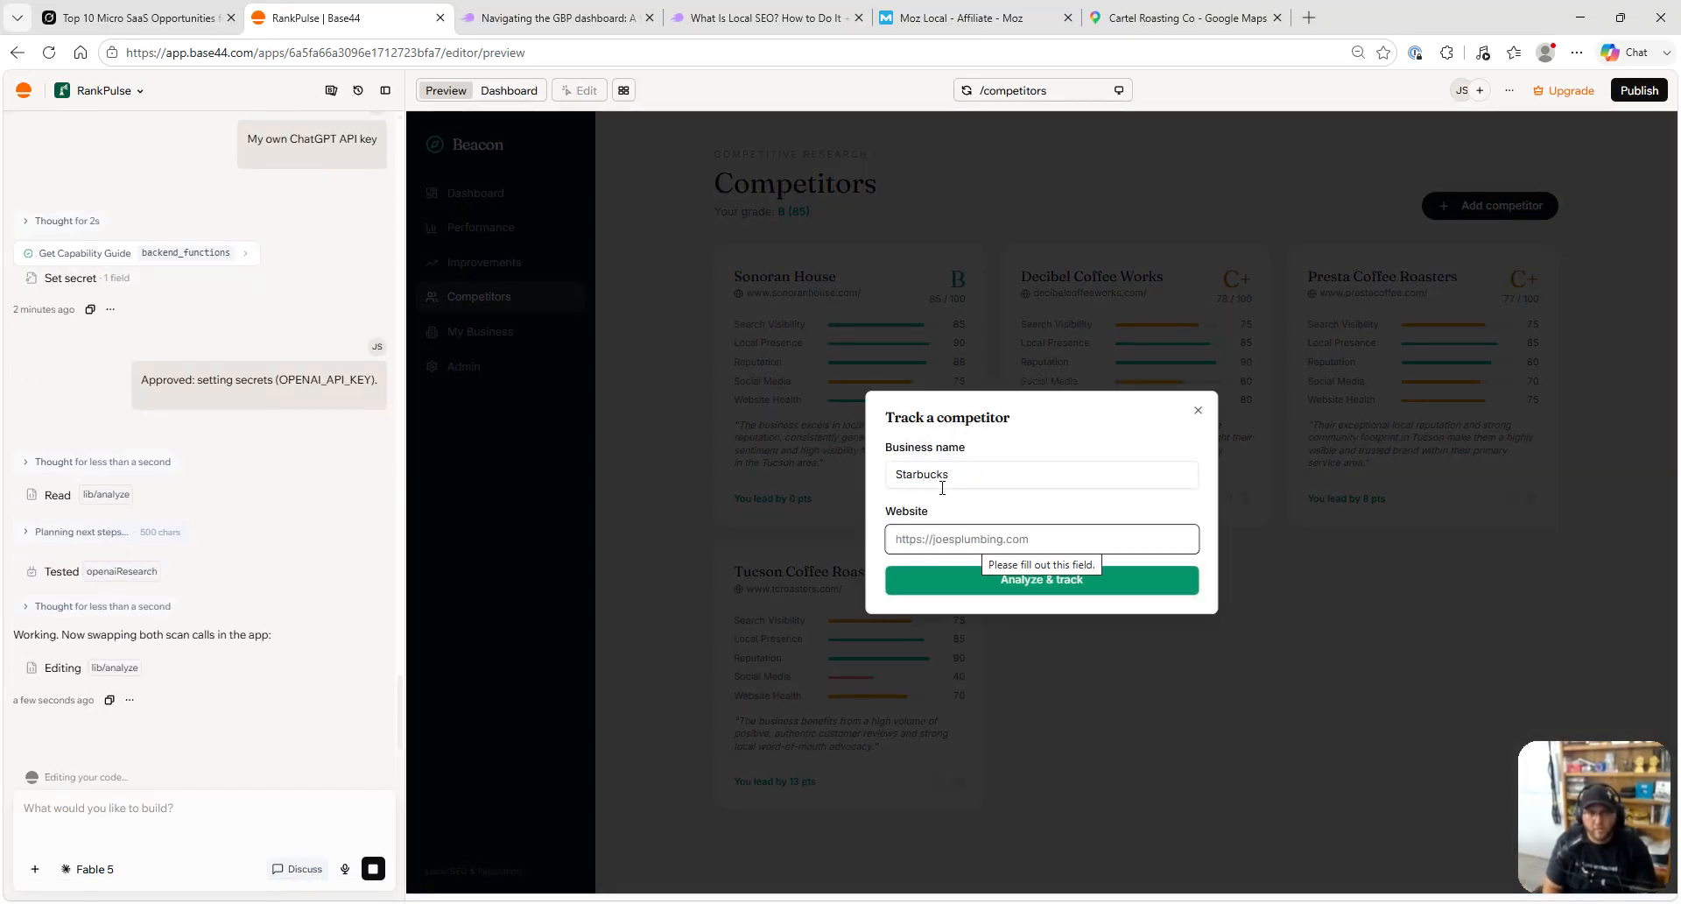
pyautogui.hotkey('ctrl', 't')
pyautogui.write('starbucks')
pyautogui.press('Return')
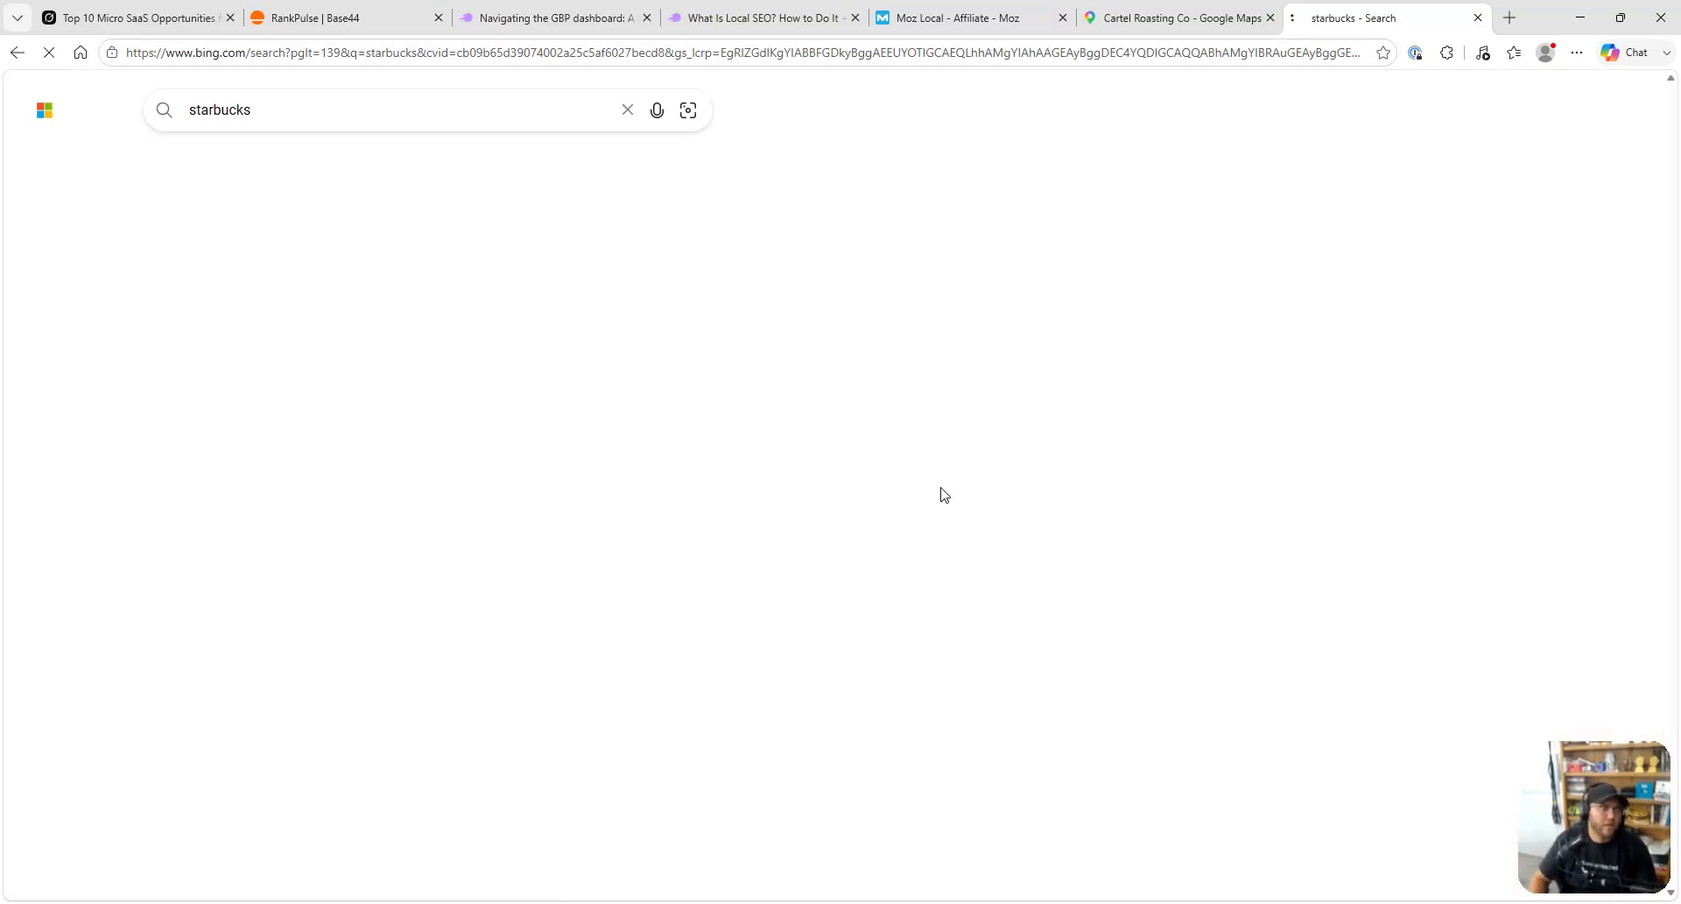
pyautogui.click(195, 341)
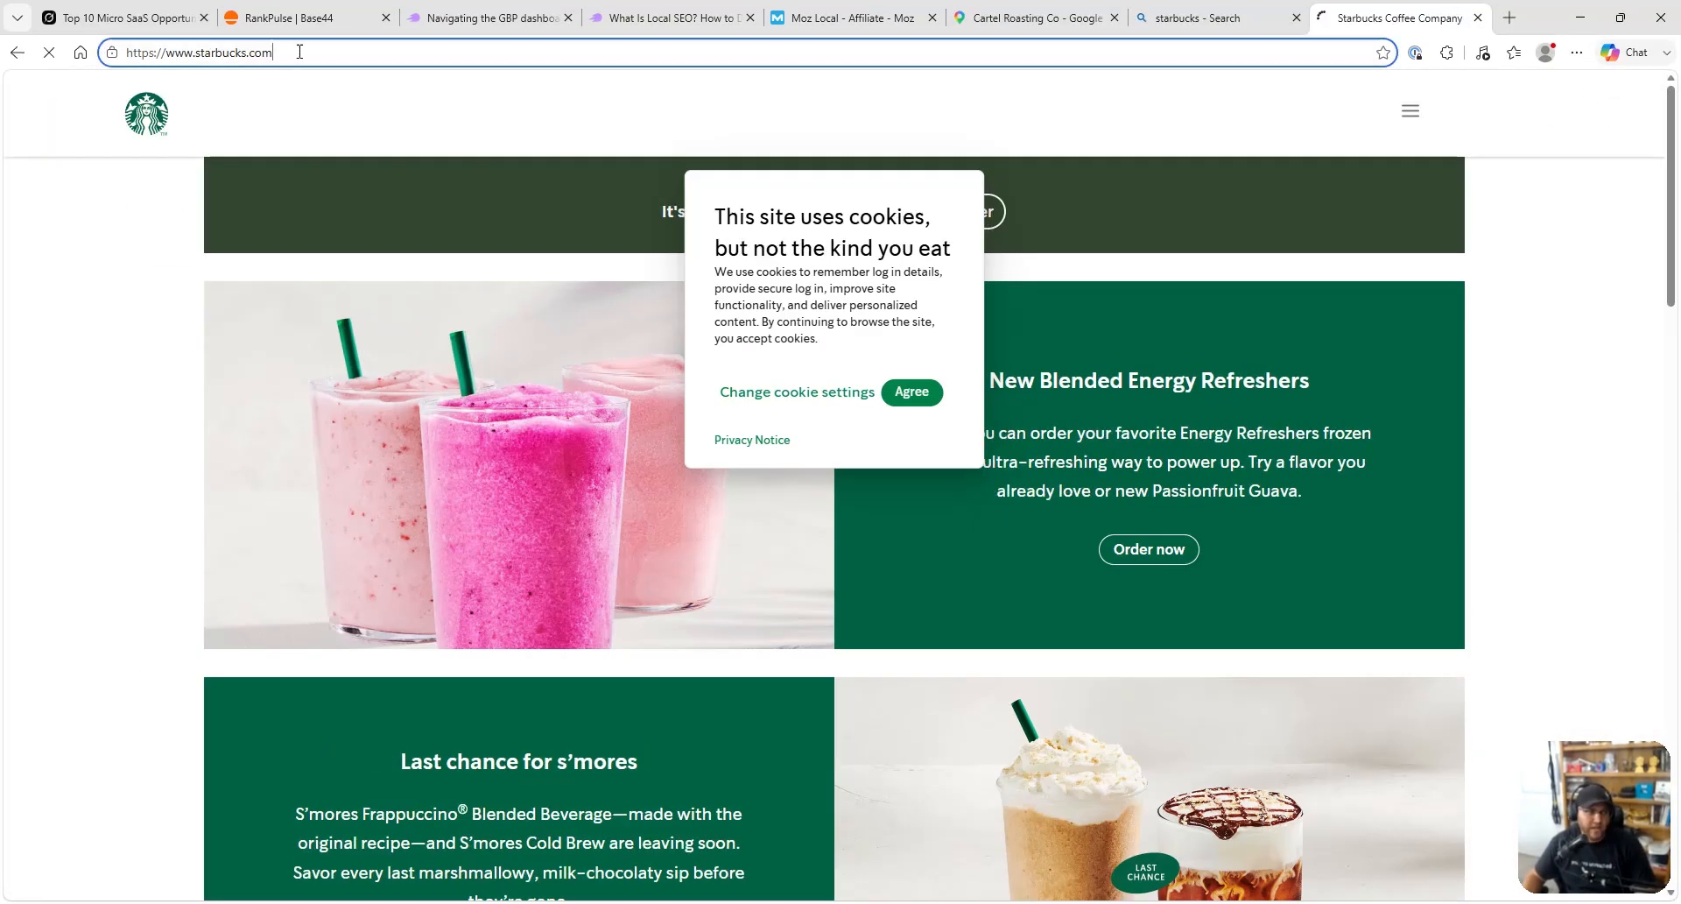
pyautogui.click(299, 52)
pyautogui.hotkey('ctrl', 'c')
pyautogui.click(289, 17)
pyautogui.hotkey('ctrl', 'v')
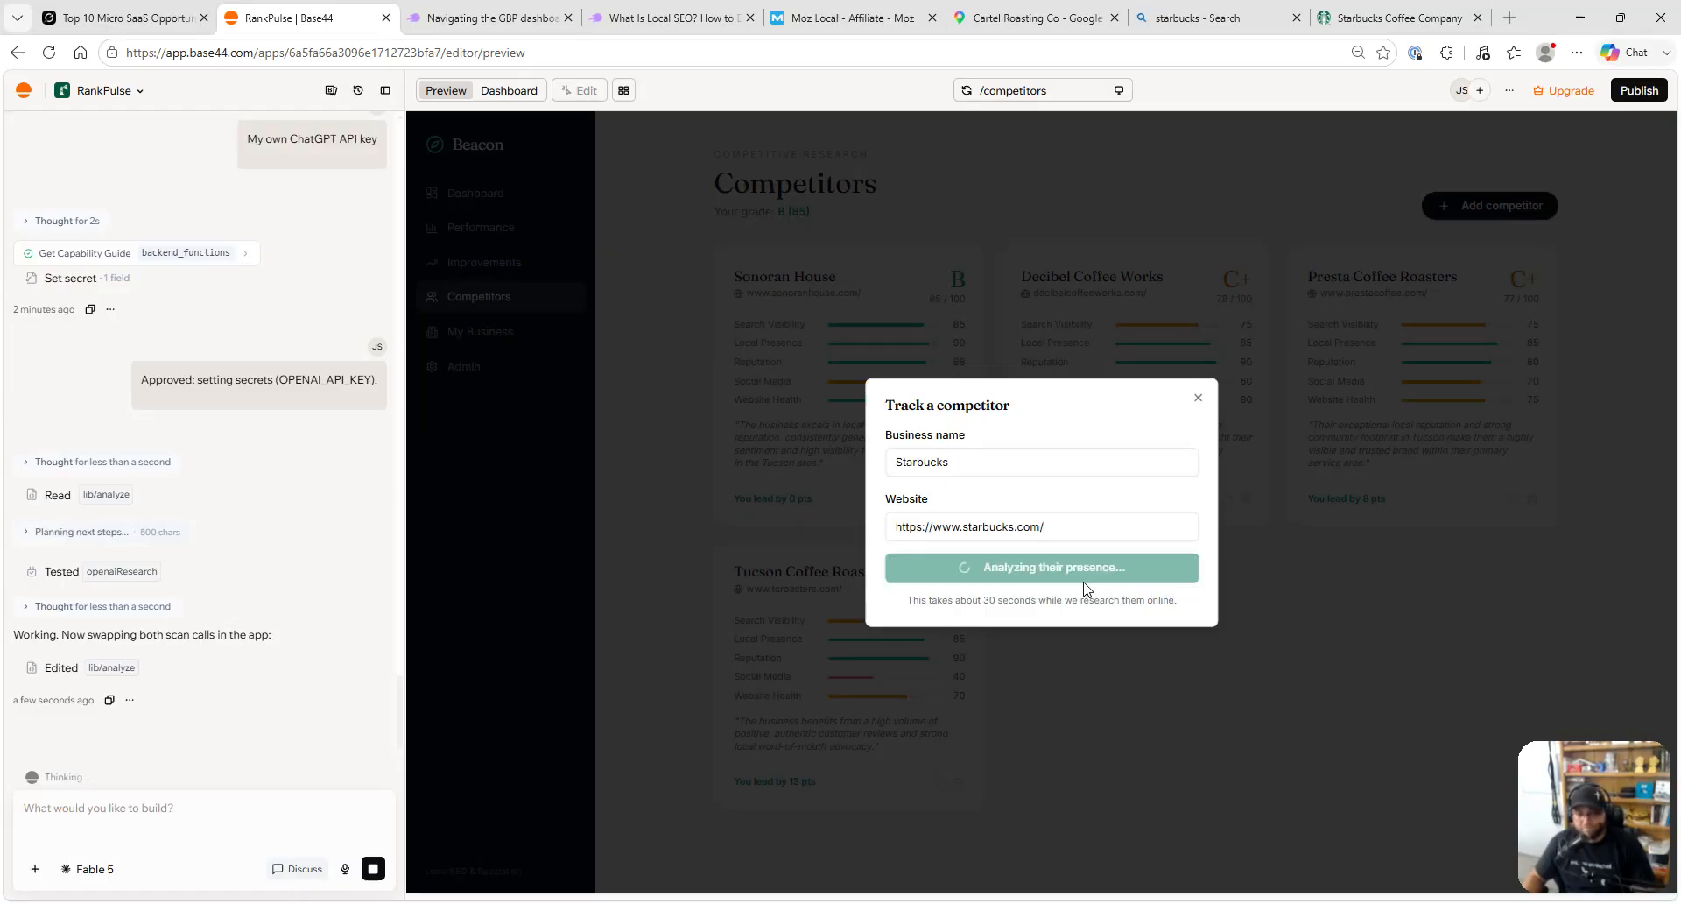
pyautogui.click(1085, 580)
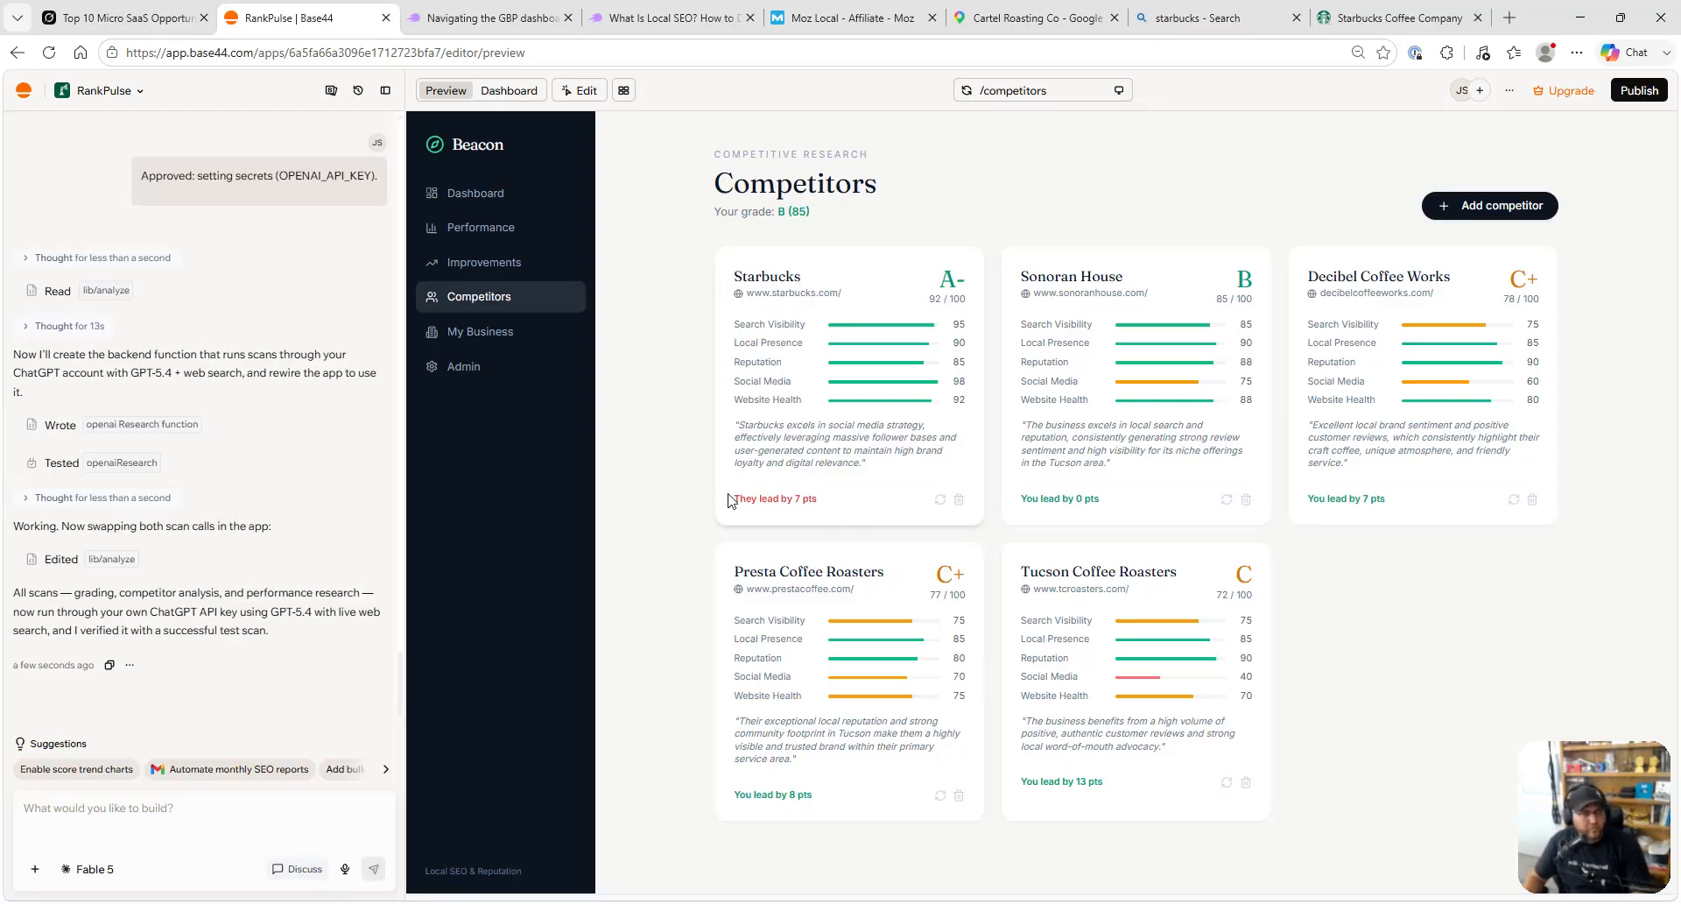
# - Return to the app dashboard to check the local leaderboard with the added competitor
pyautogui.click(492, 193)
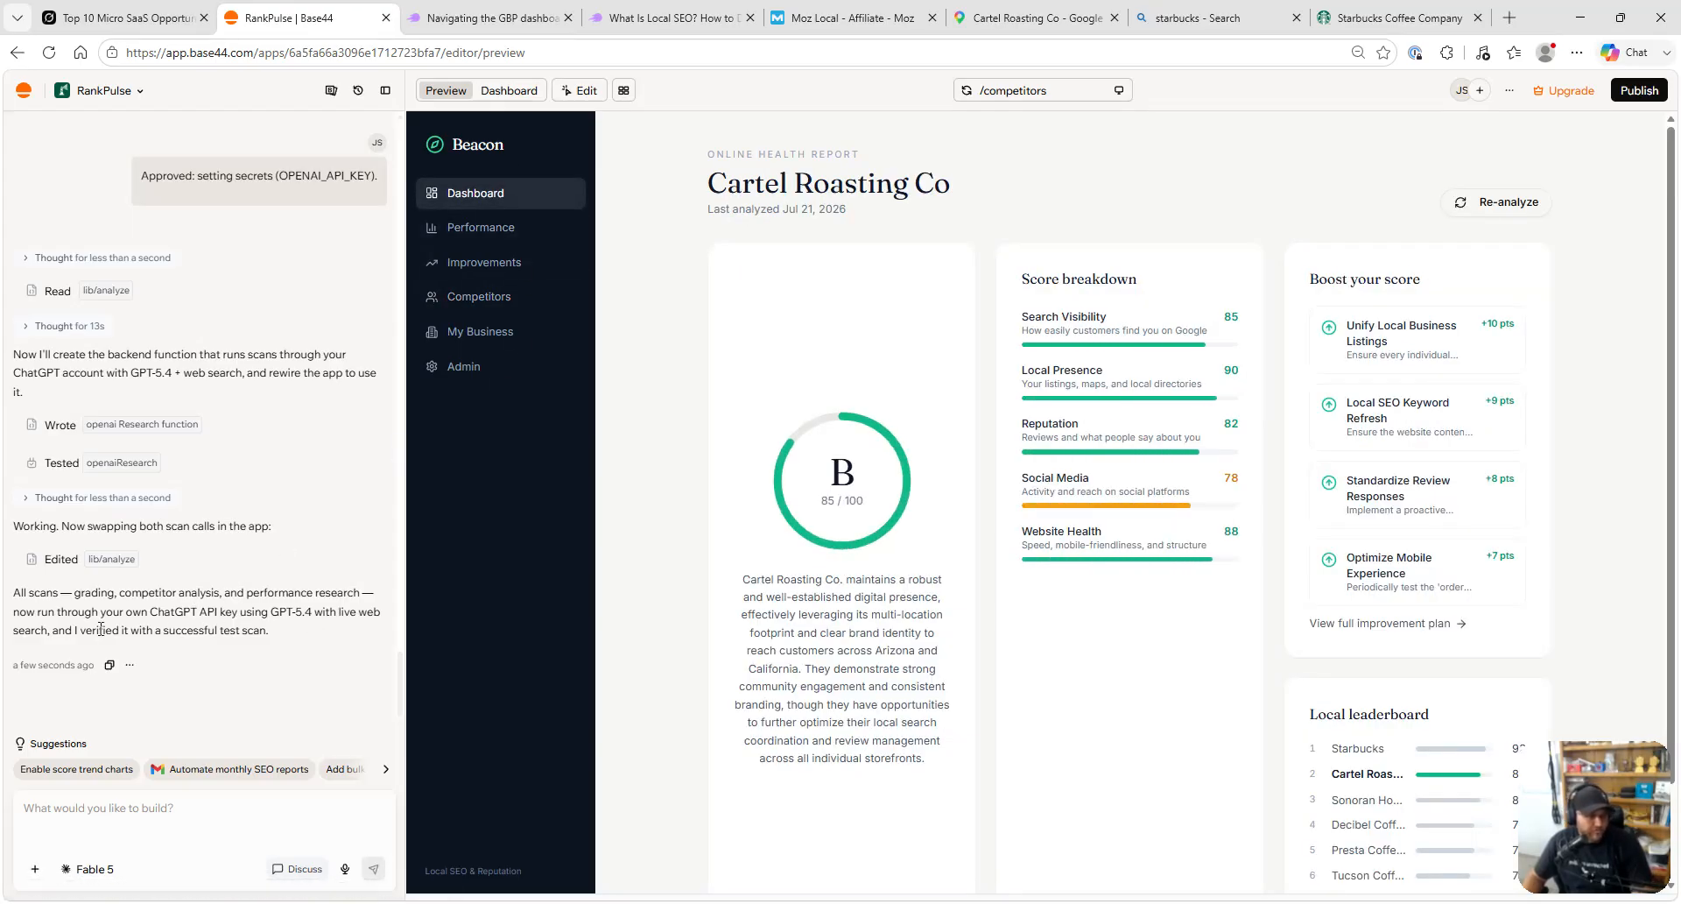
# - Re-analyze Cartel Roasting Co's online health report, then check its score breakdown, performance analytics and improvement plan
pyautogui.click(1536, 201)
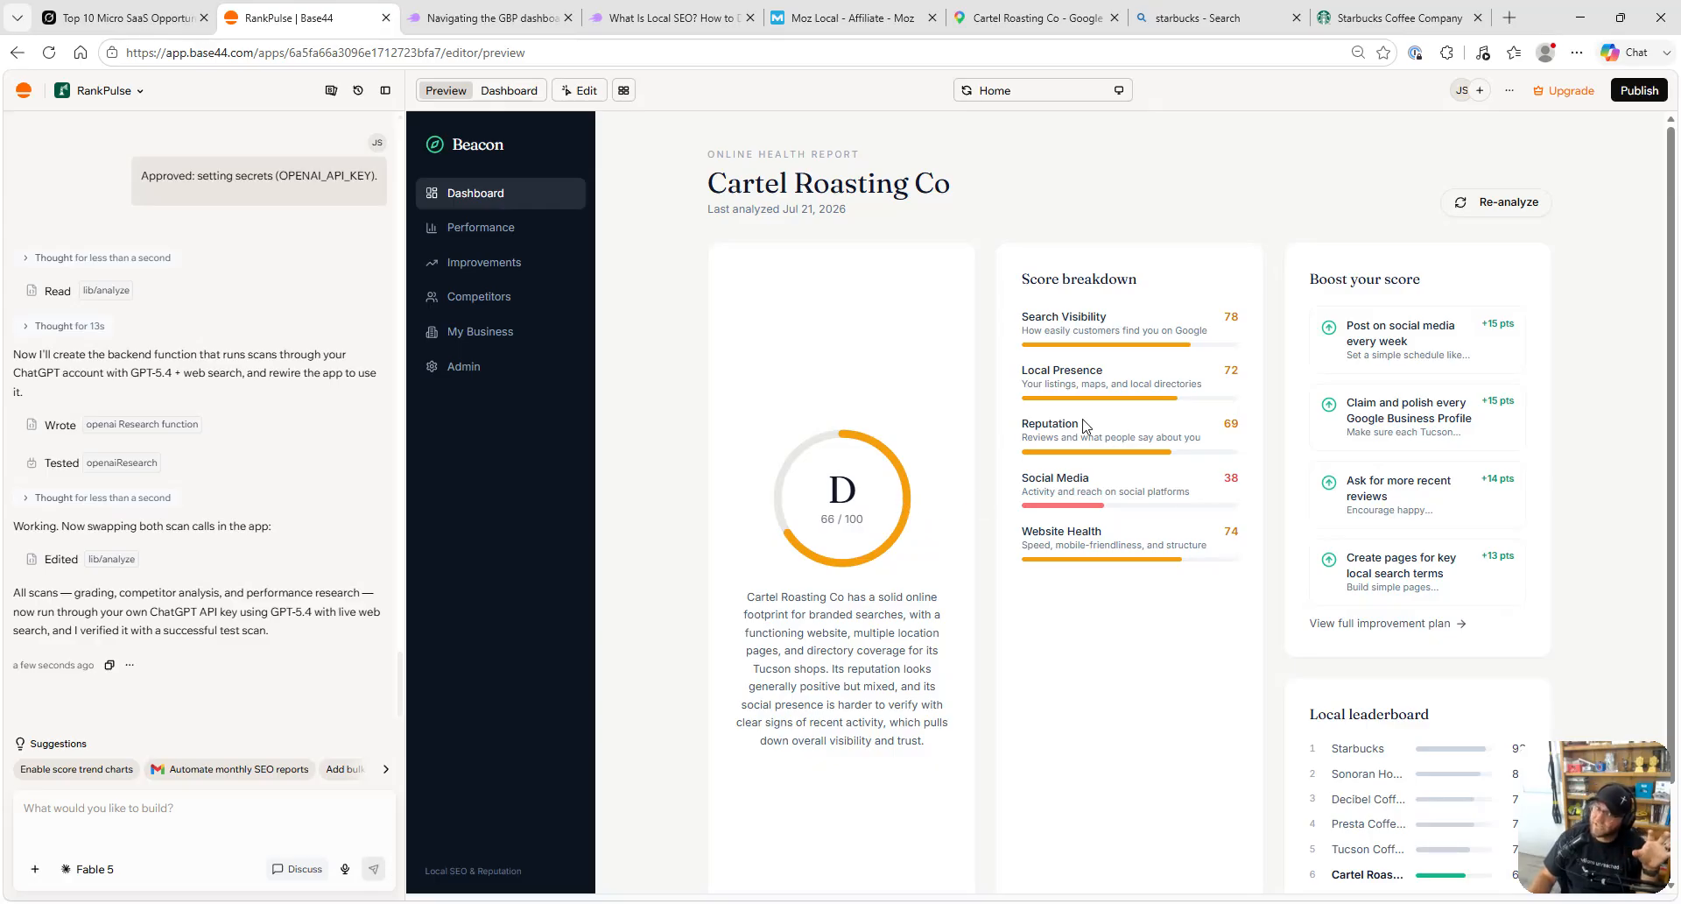
pyautogui.scroll(-2, 1055, 429)
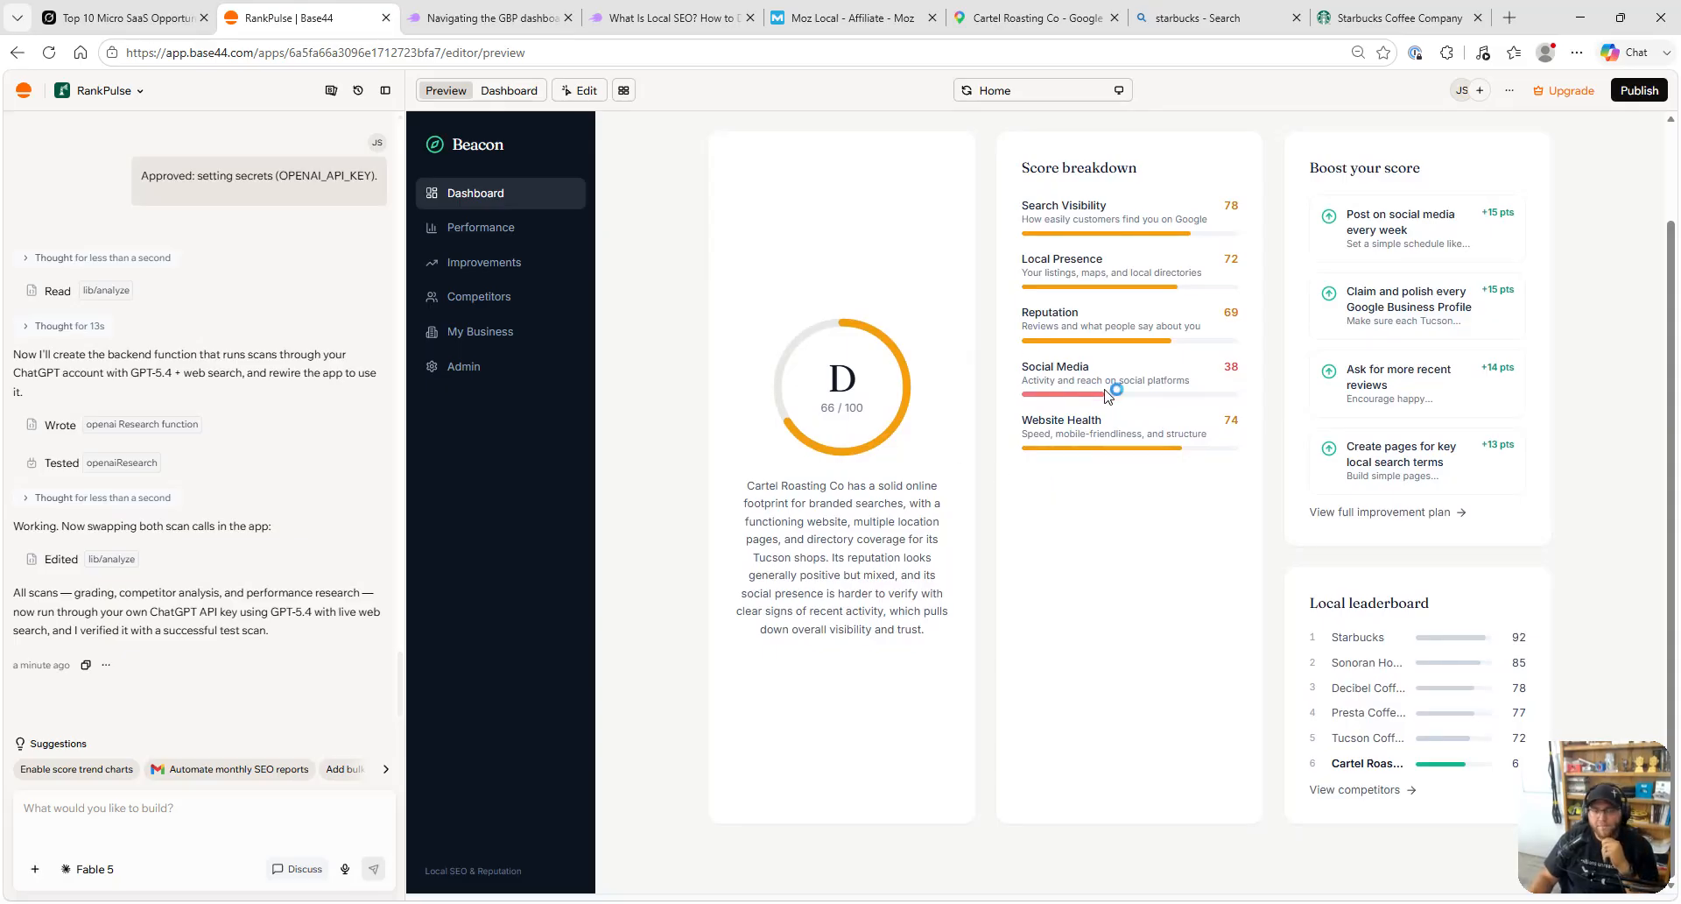
pyautogui.click(487, 230)
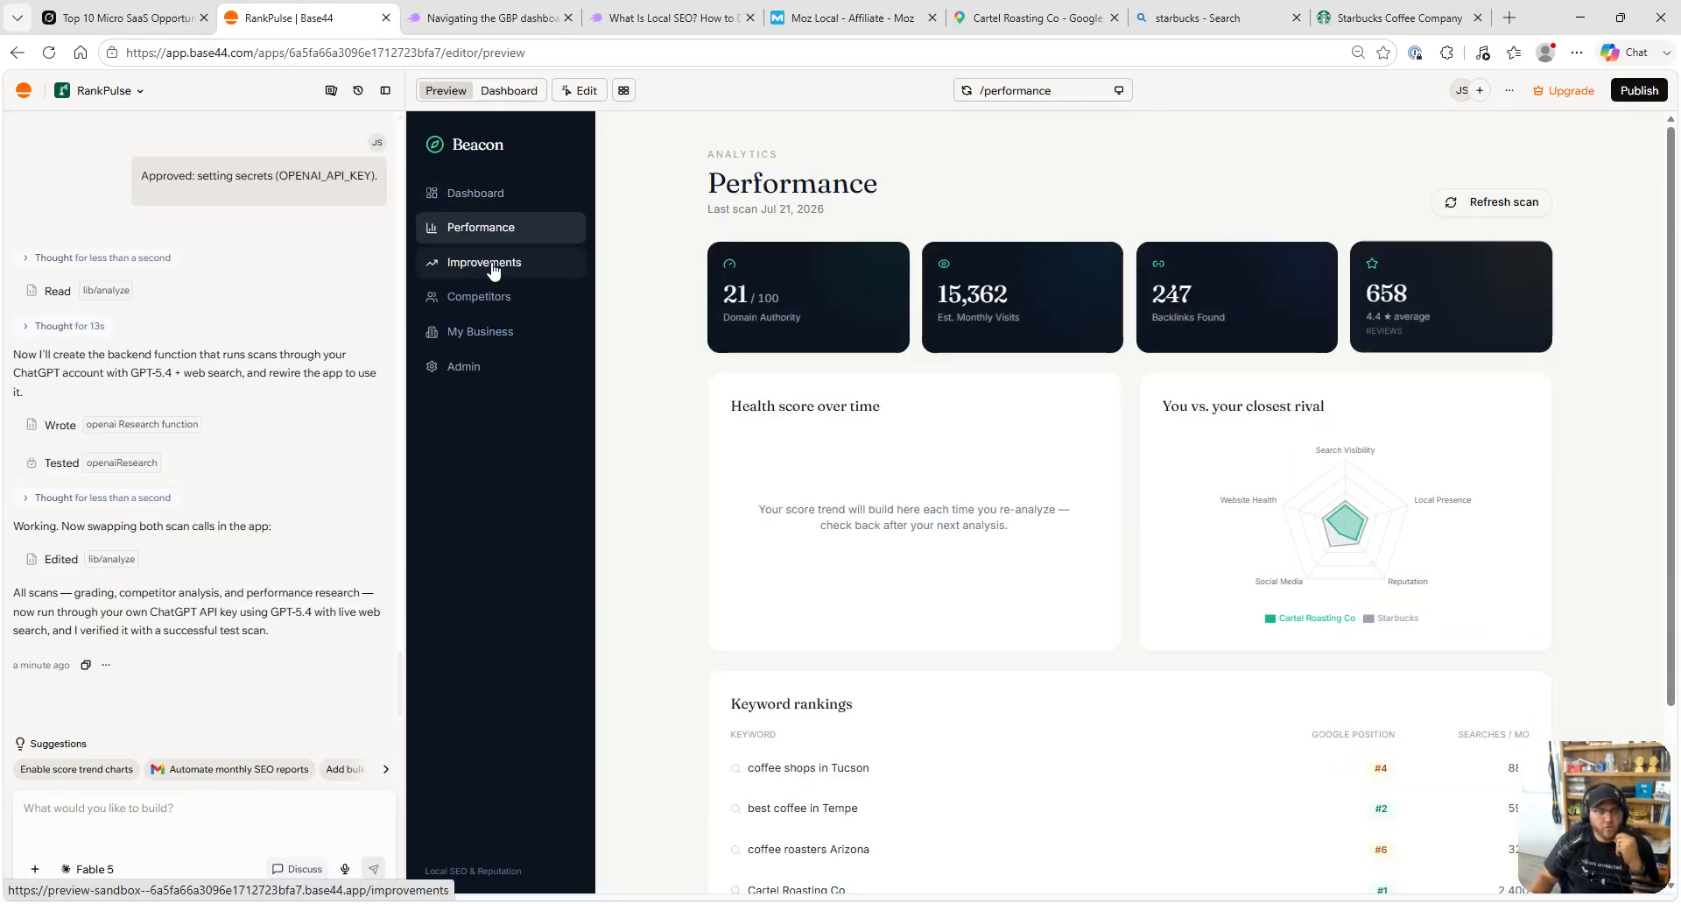
pyautogui.click(492, 262)
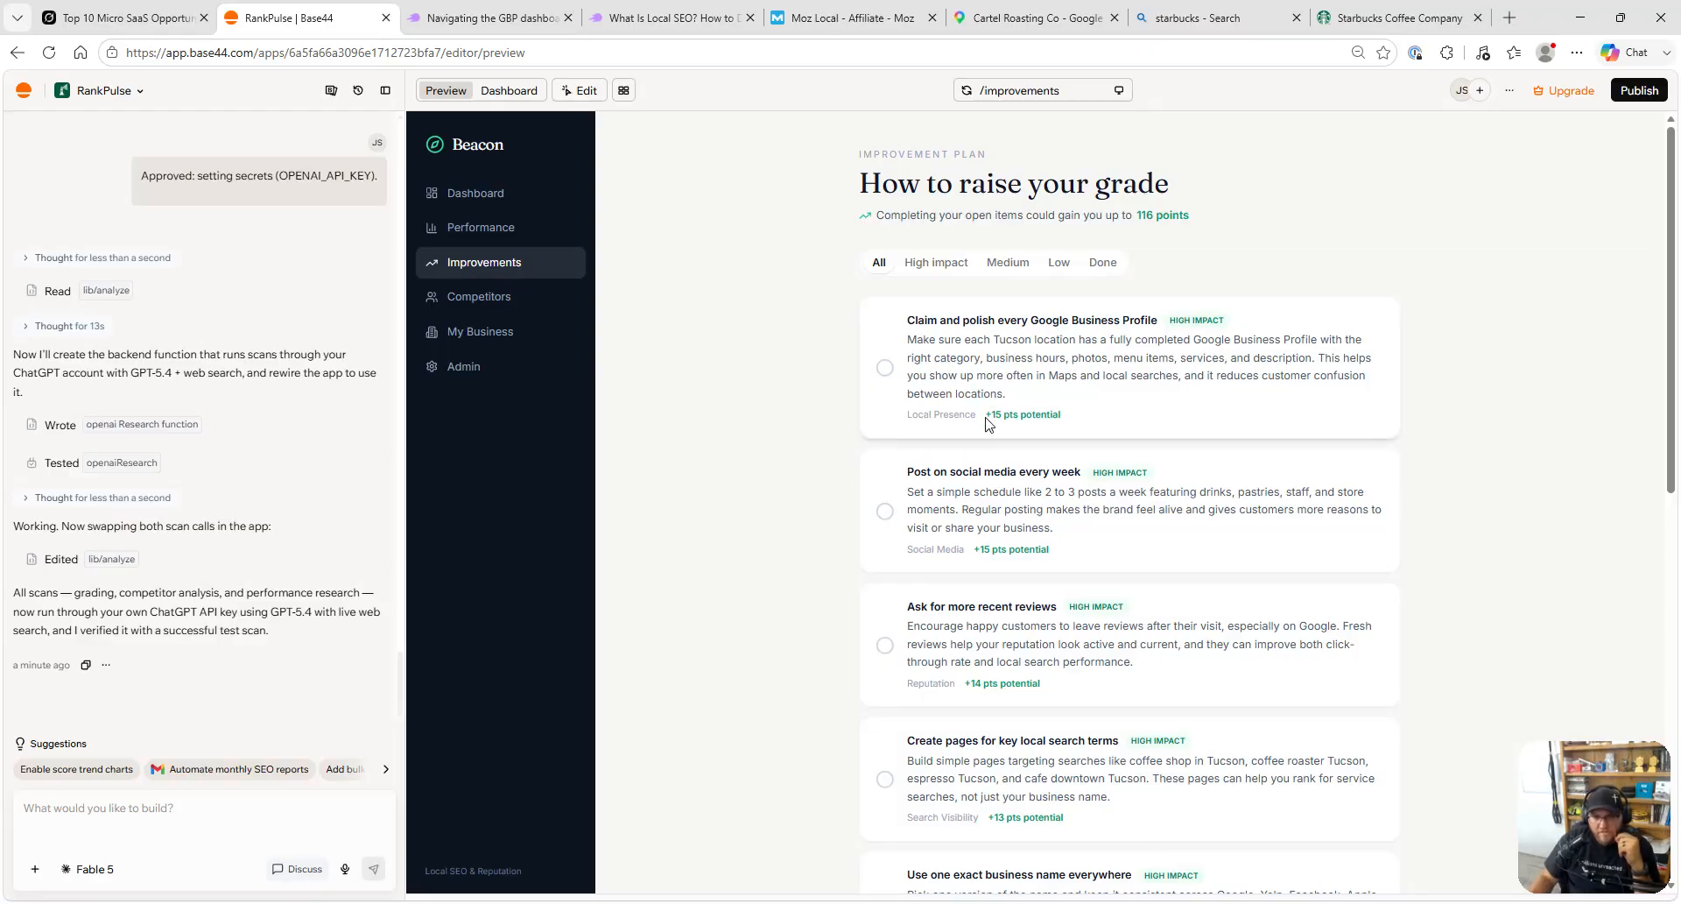
# - Refresh the scan on the Performance page and review its metrics, rival comparison and keyword rankings
pyautogui.click(504, 231)
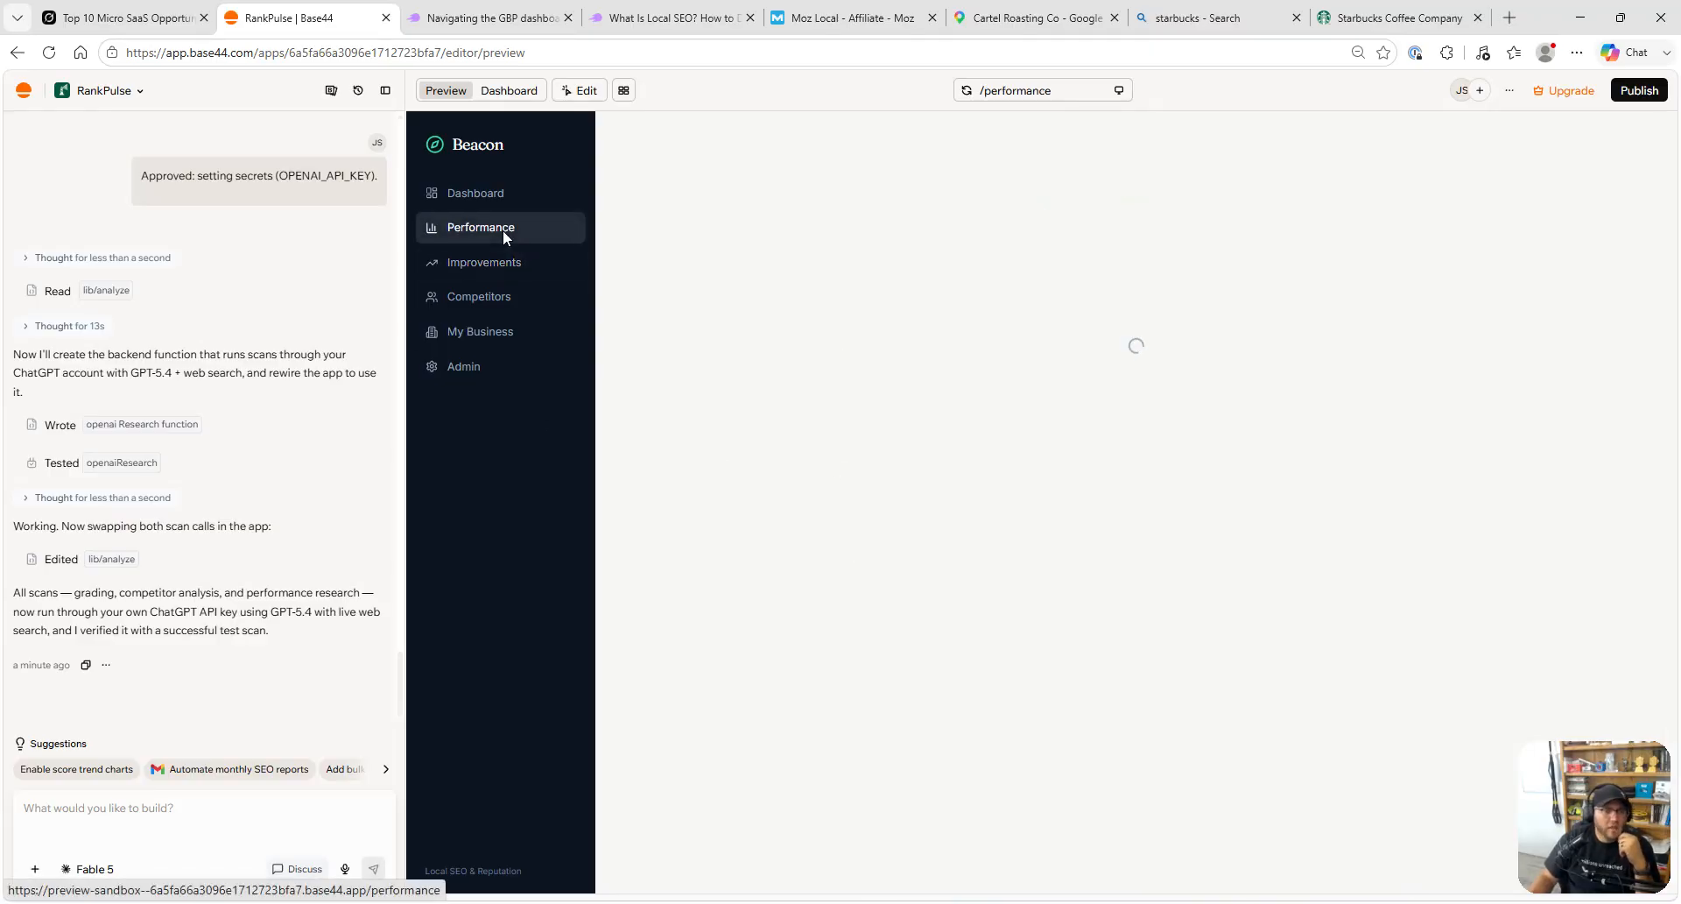
pyautogui.click(1505, 208)
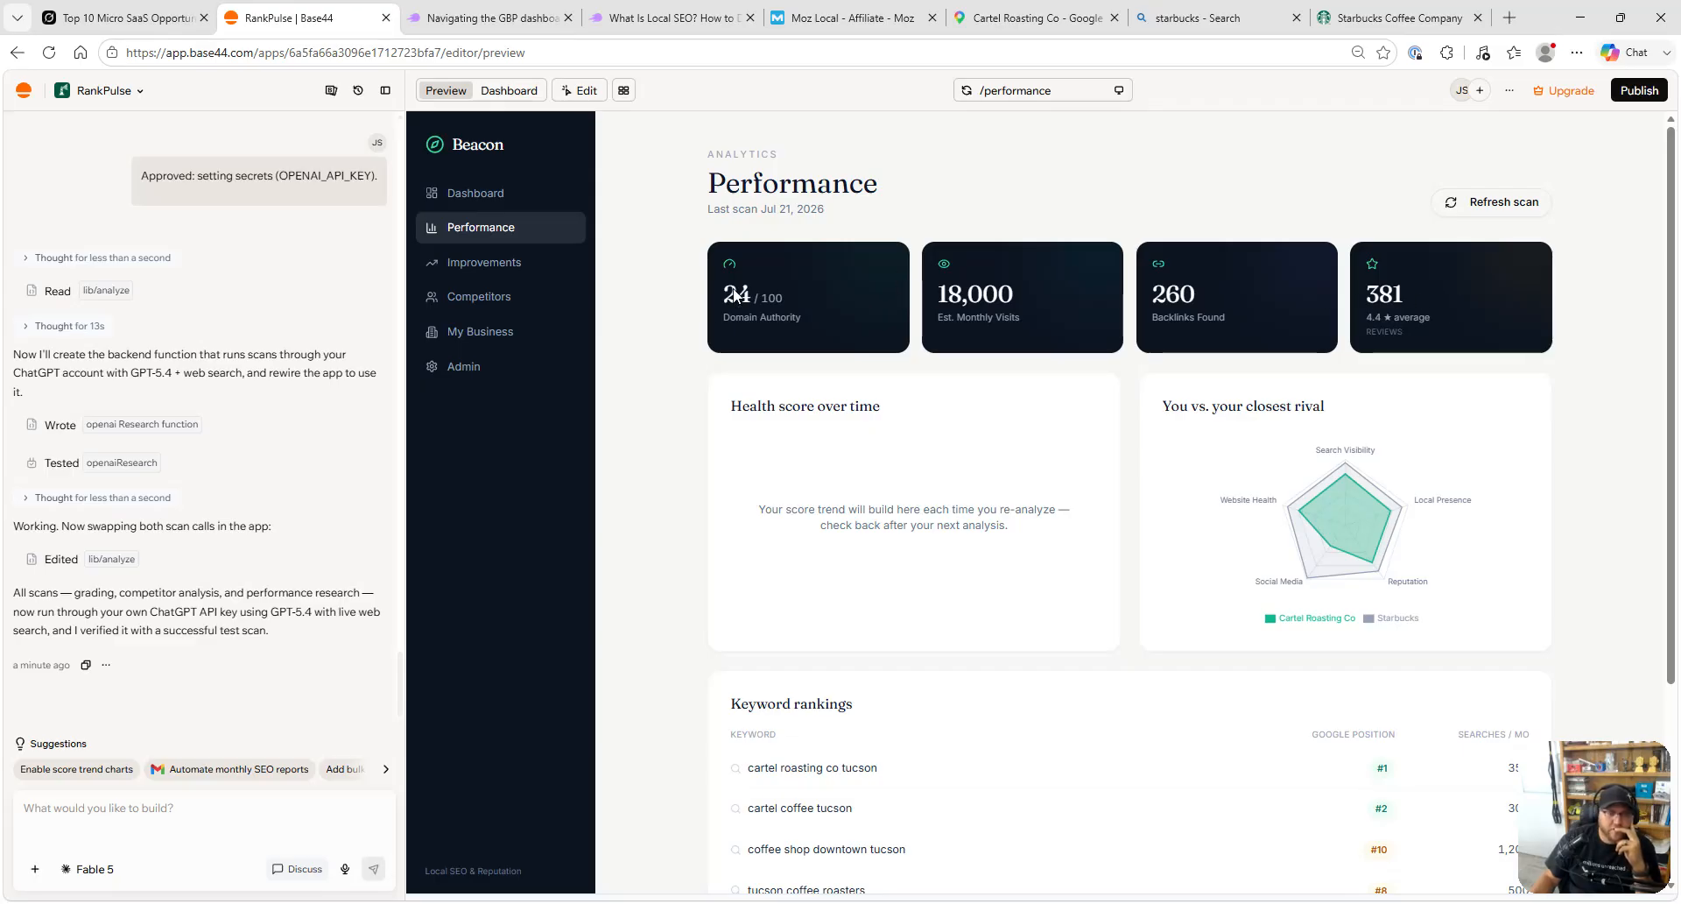
pyautogui.scroll(-3, 802, 308)
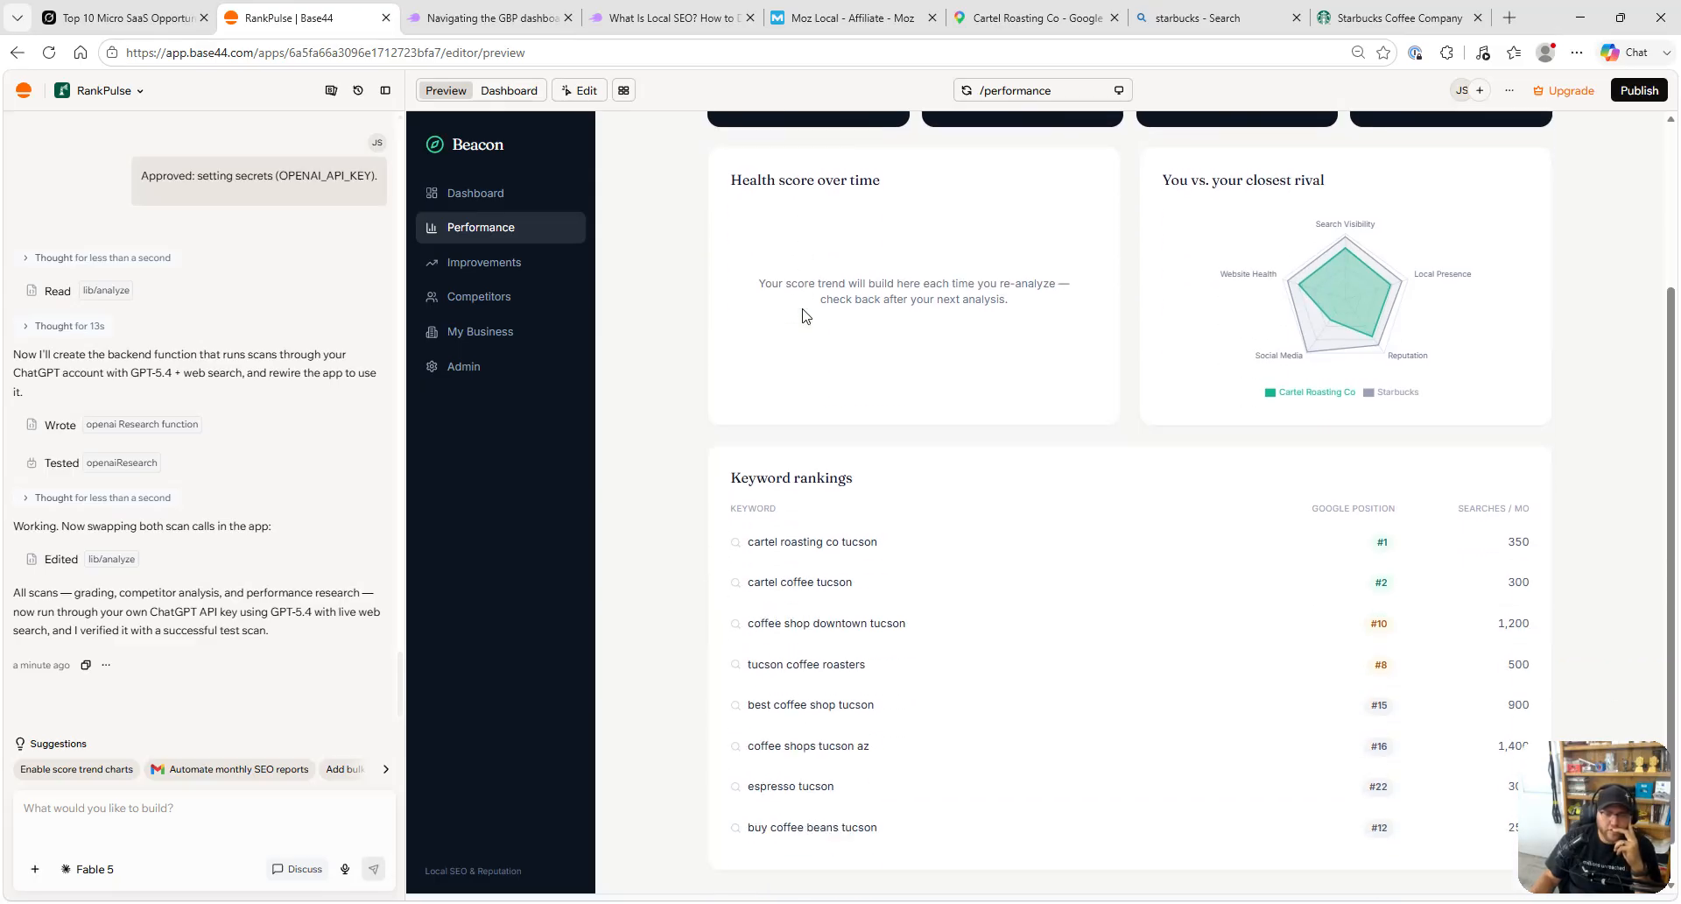
pyautogui.scroll(3, 799, 315)
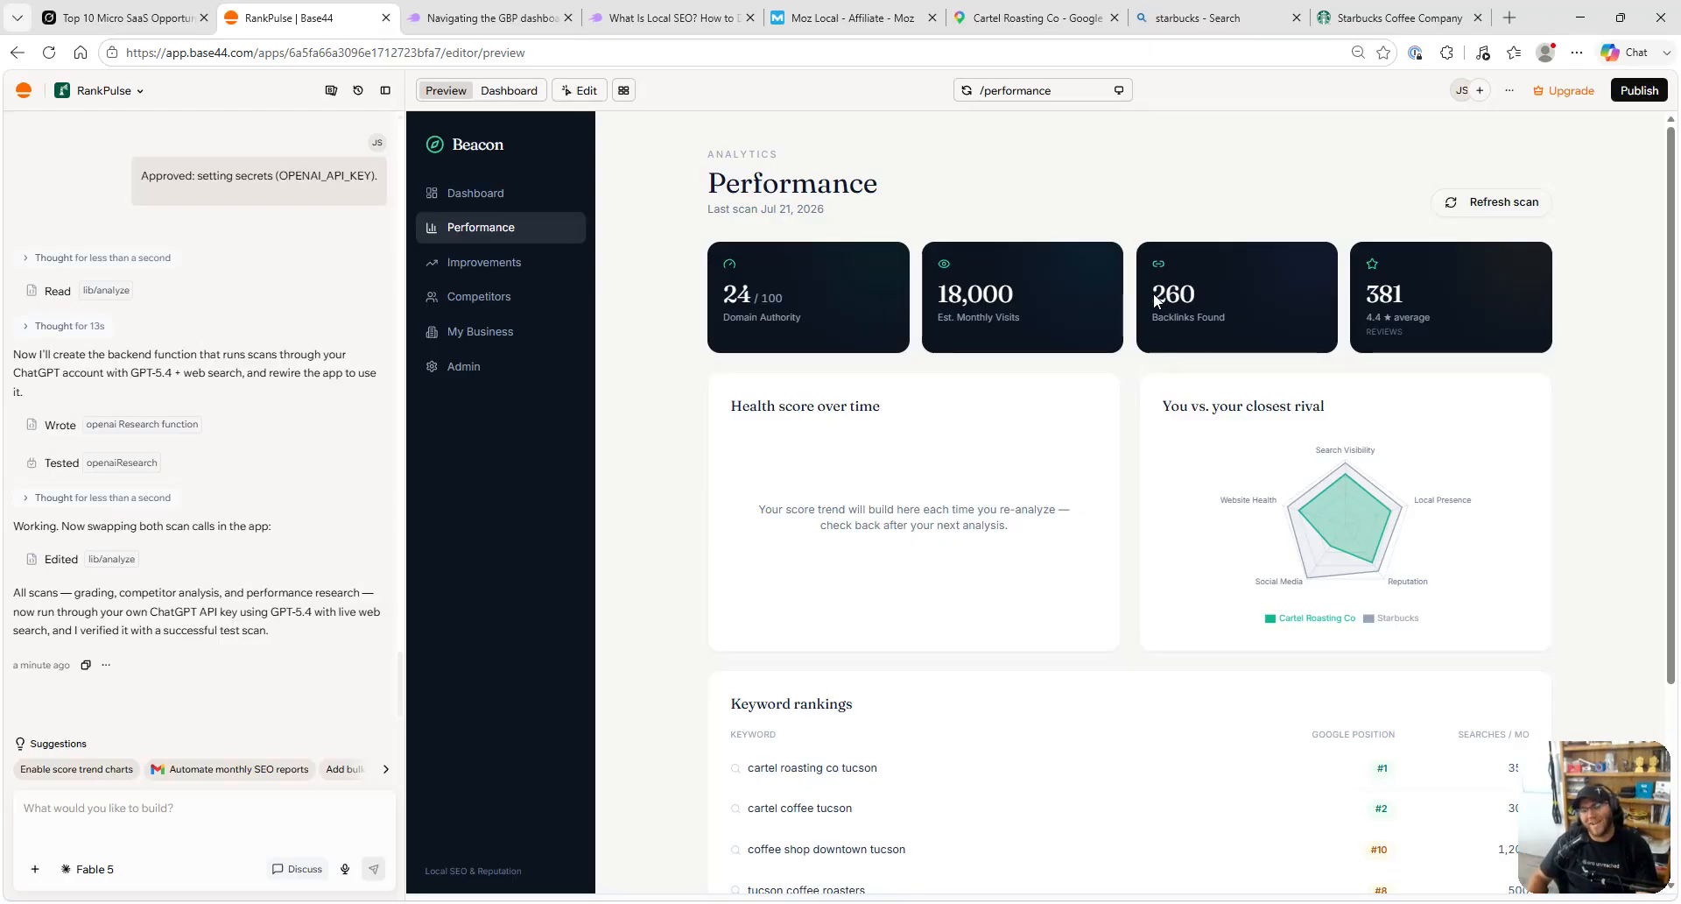
# - Rescan the tracked competitors Starbucks, Sonoran House, Decibel Coffee Works, Presta Coffee Roasters and Tucson Coffee Roasters
pyautogui.click(507, 264)
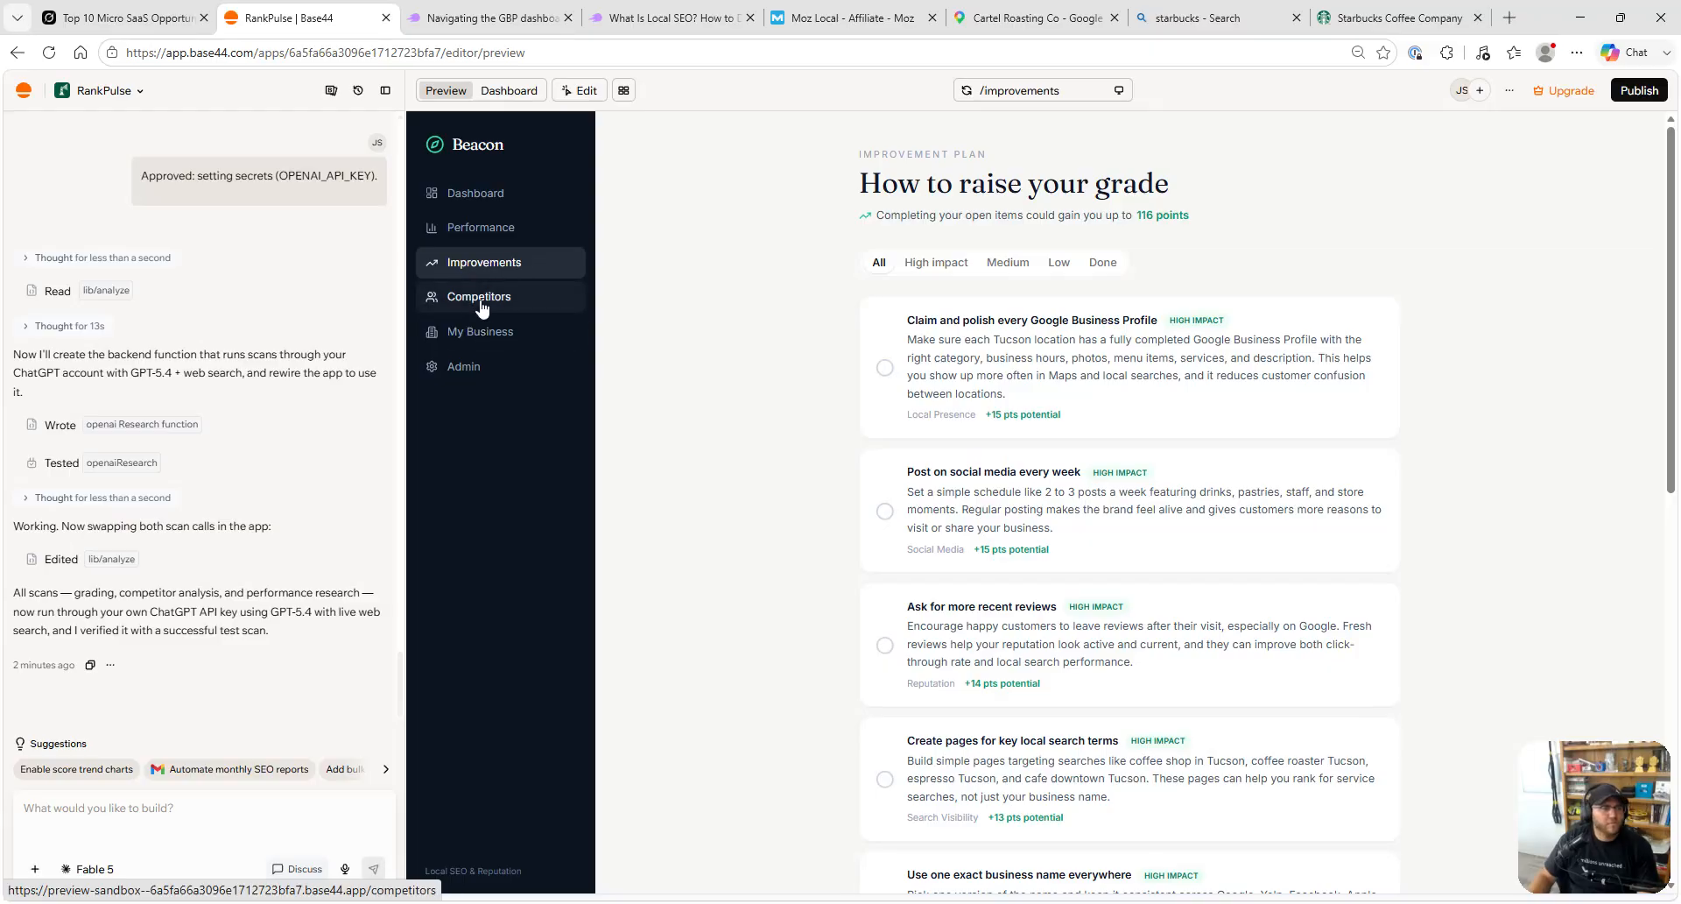
pyautogui.click(478, 298)
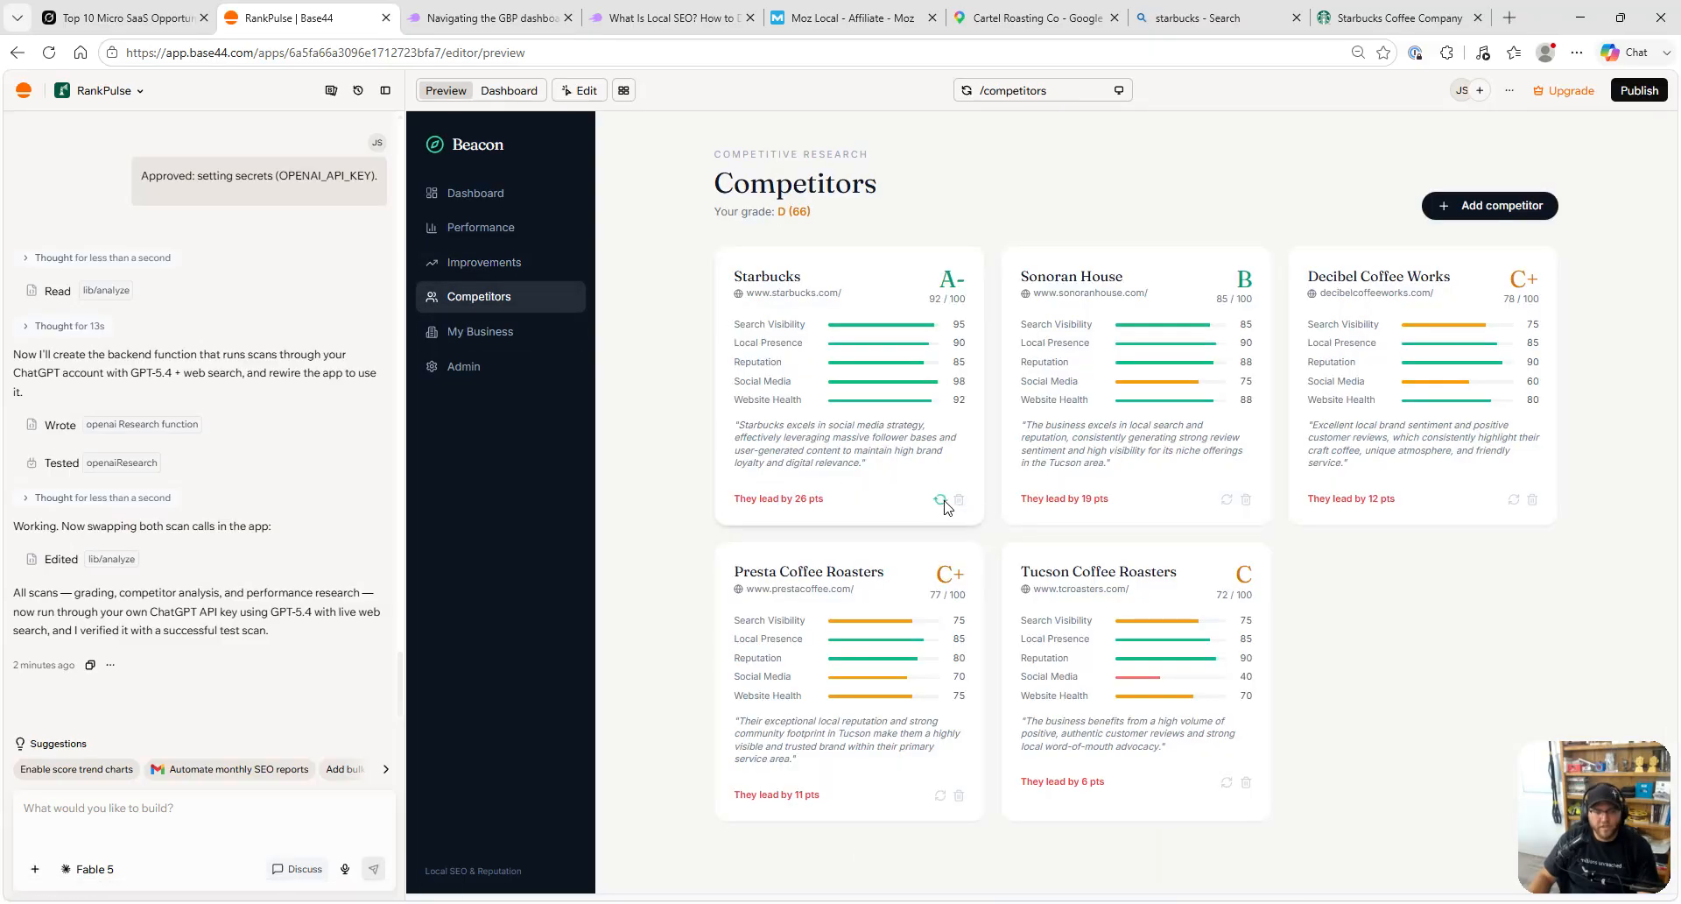
pyautogui.click(1226, 499)
pyautogui.click(1514, 500)
pyautogui.click(939, 795)
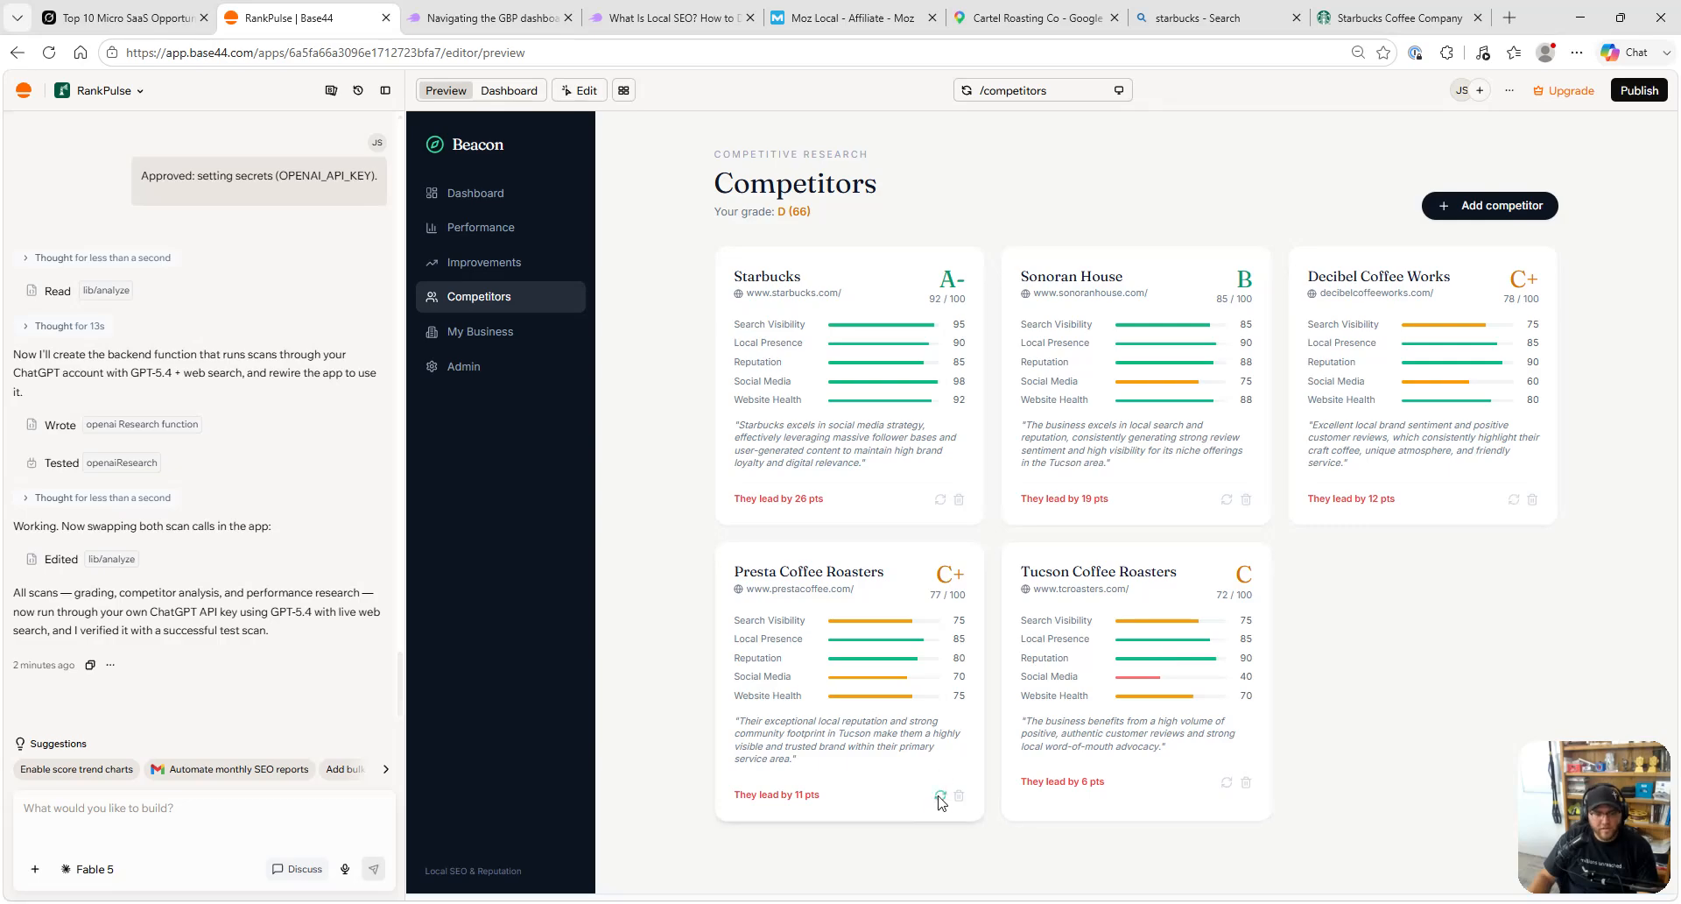
pyautogui.click(1226, 782)
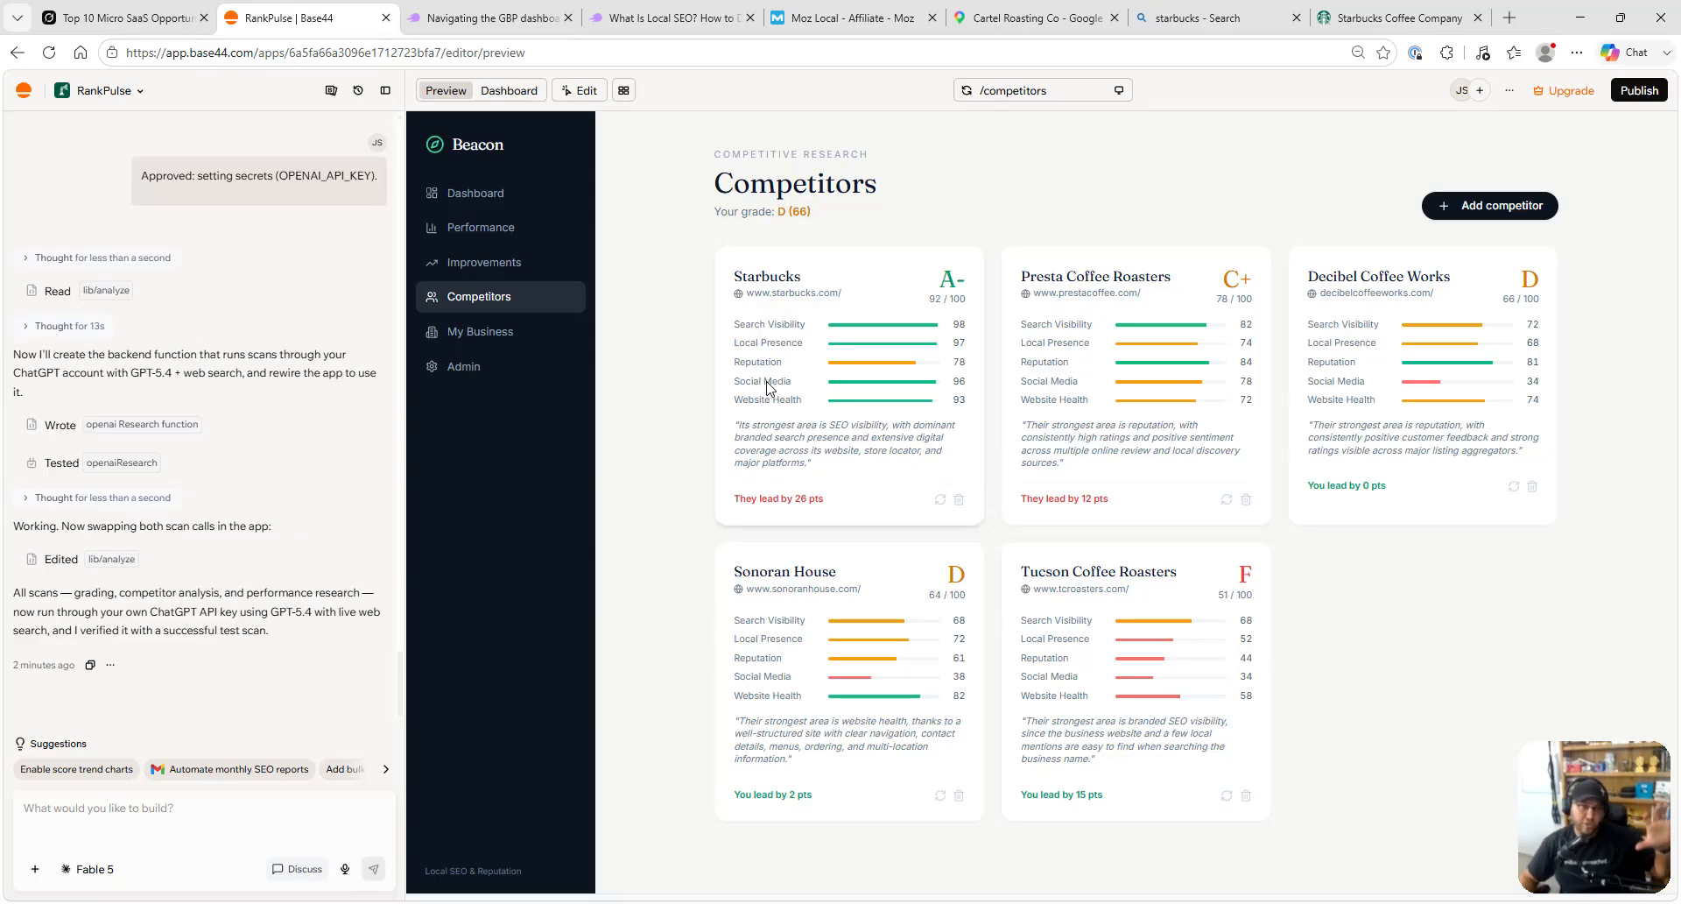
# - With the Performance page open, write a builder prompt asking to add a full competitor analysis and custom keywords for ranking on the performance dashboard
pyautogui.click(477, 243)
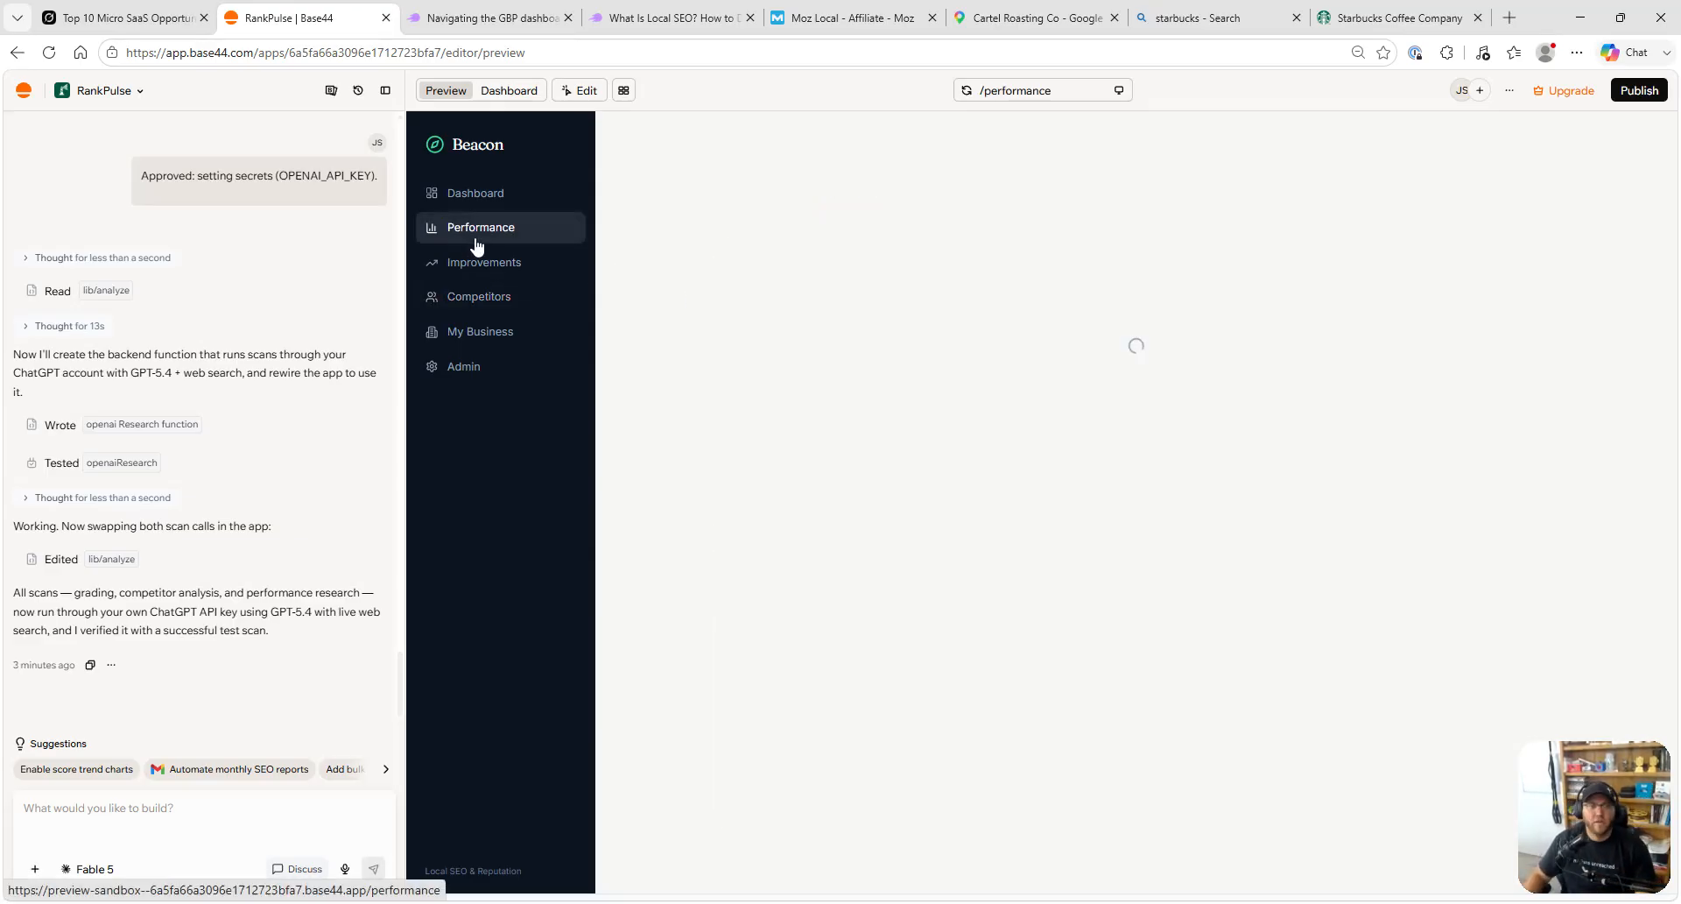
pyautogui.click(199, 827)
pyautogui.write('On the performance dashboard, le')
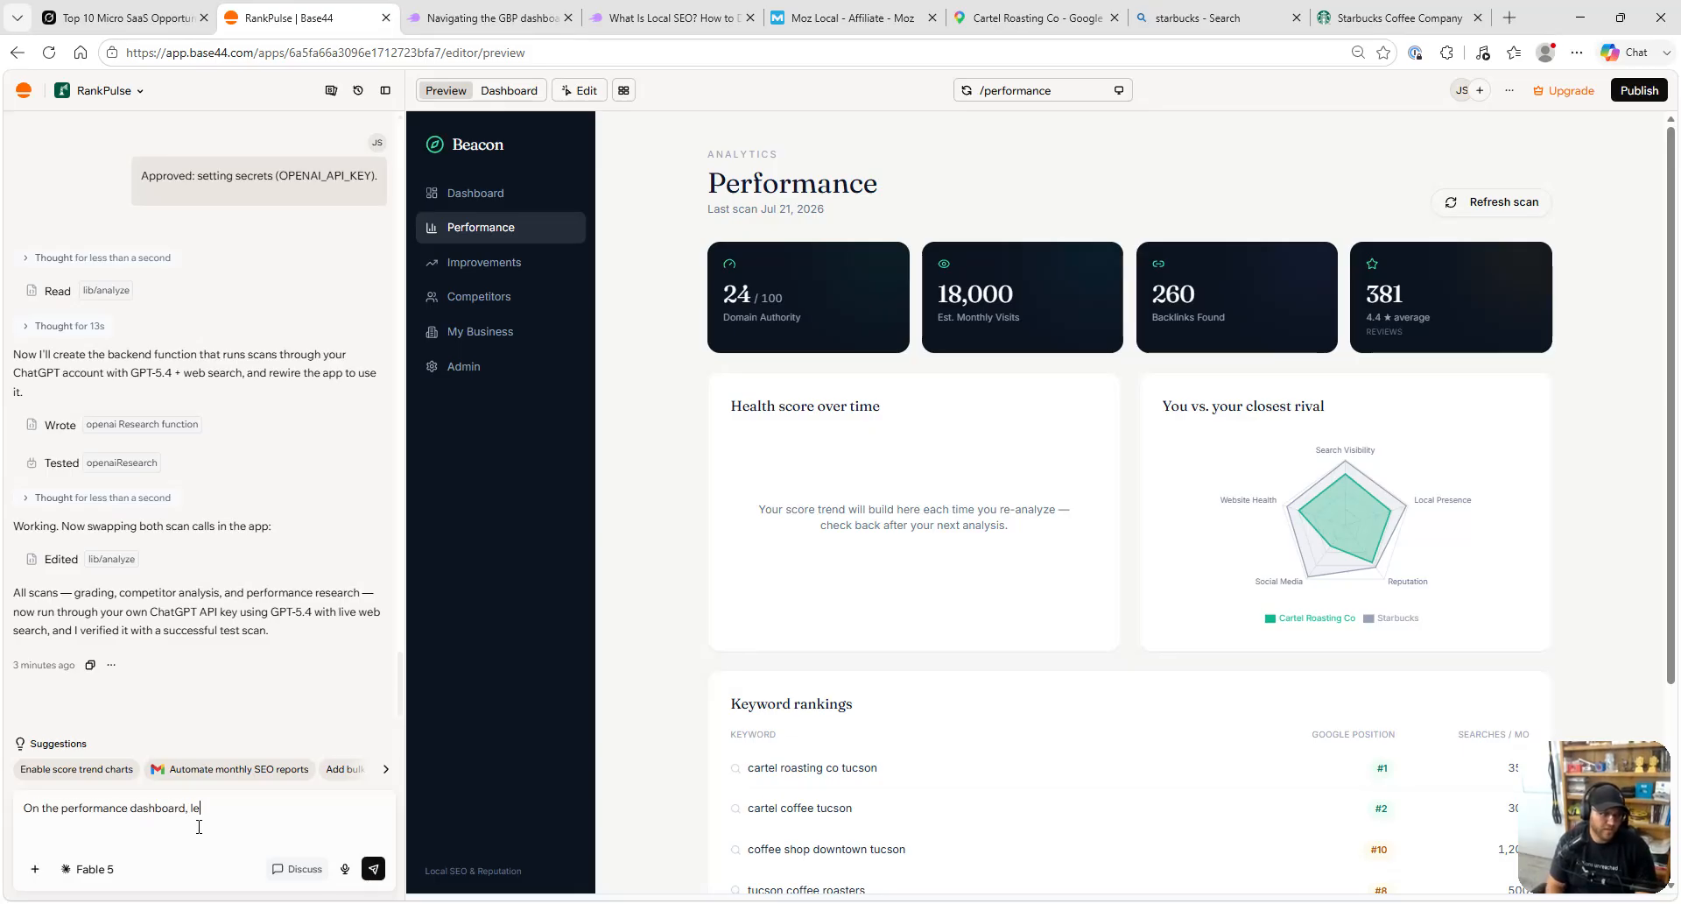
pyautogui.write('ts add in a full comp')
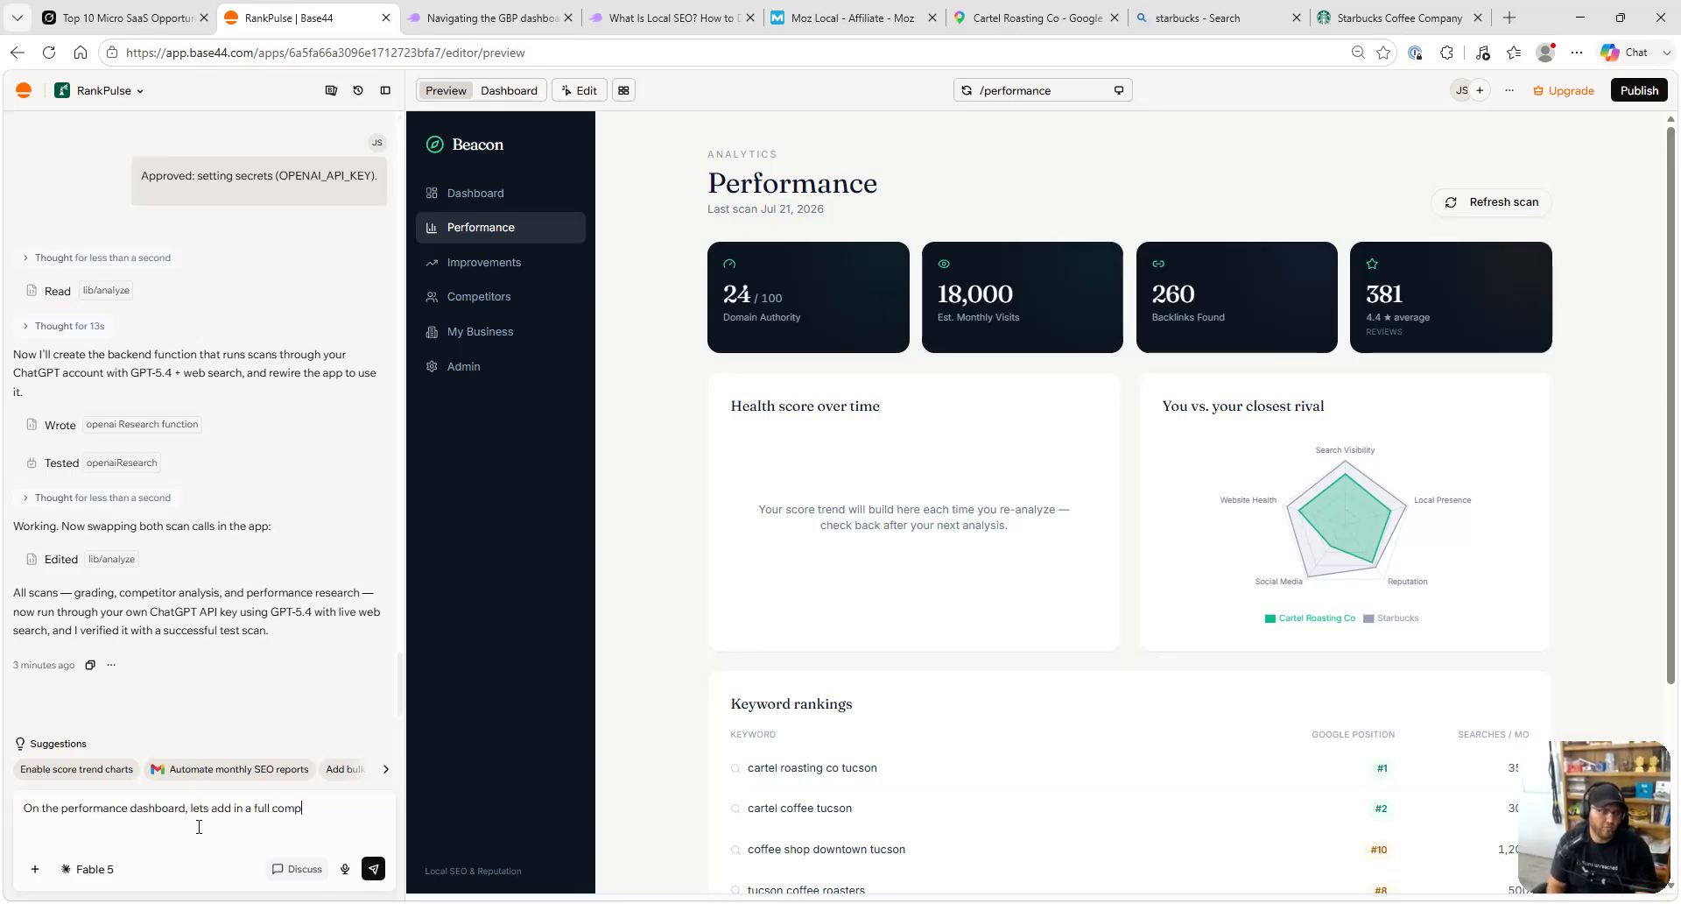
pyautogui.write('etitor analysis. ')
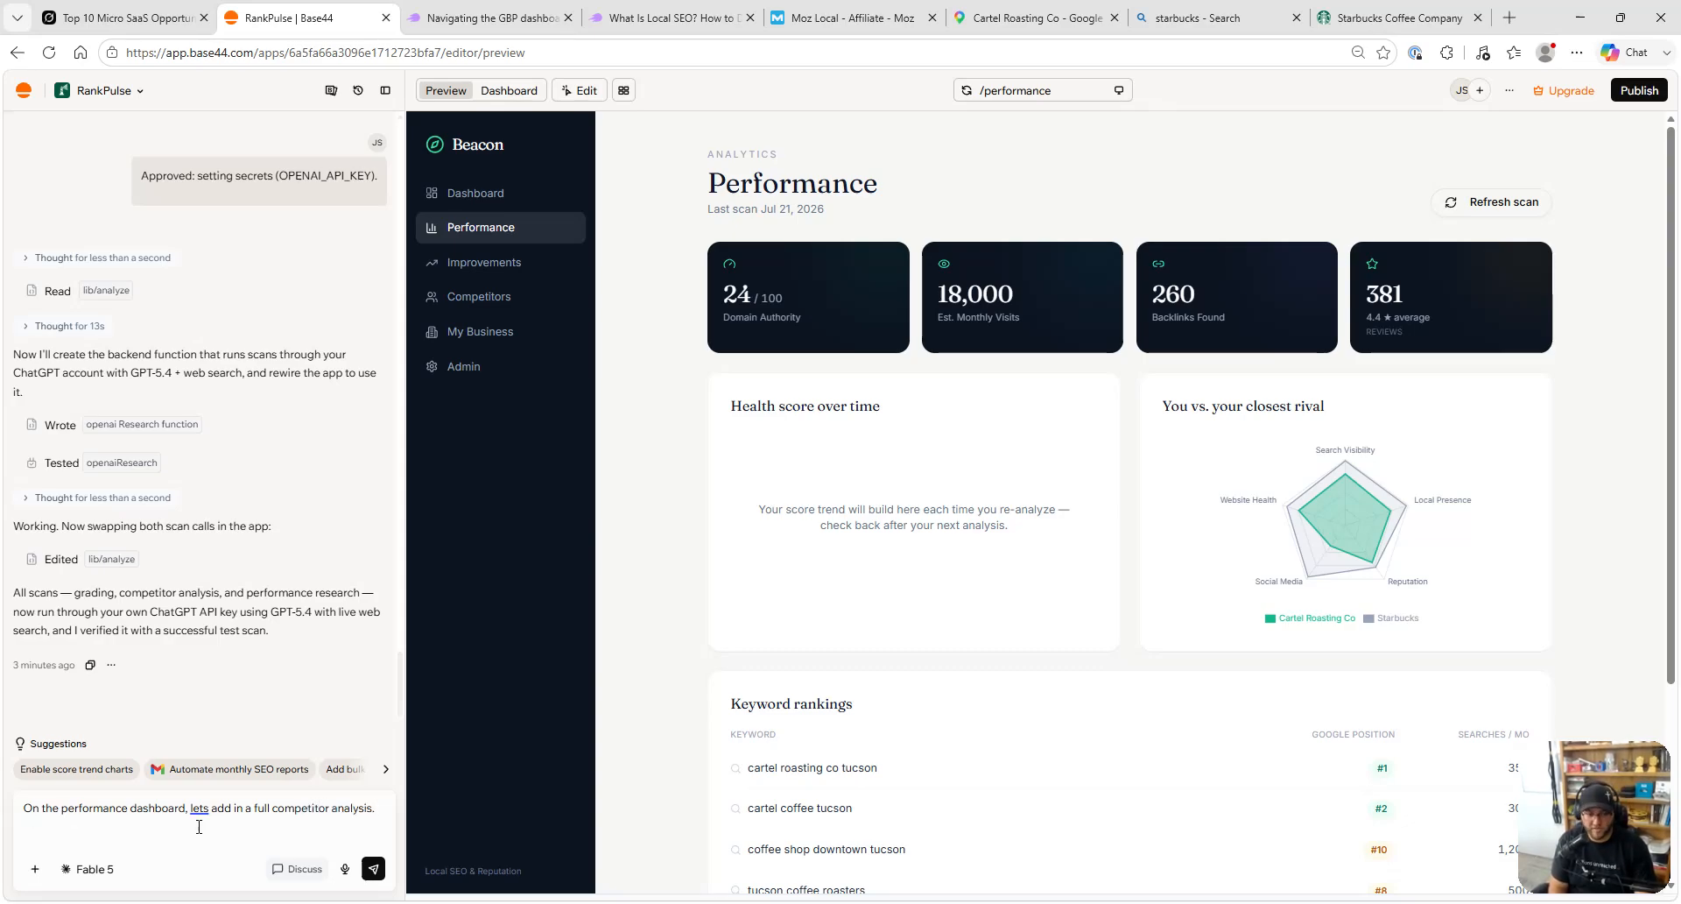
pyautogui.write('Lets add in')
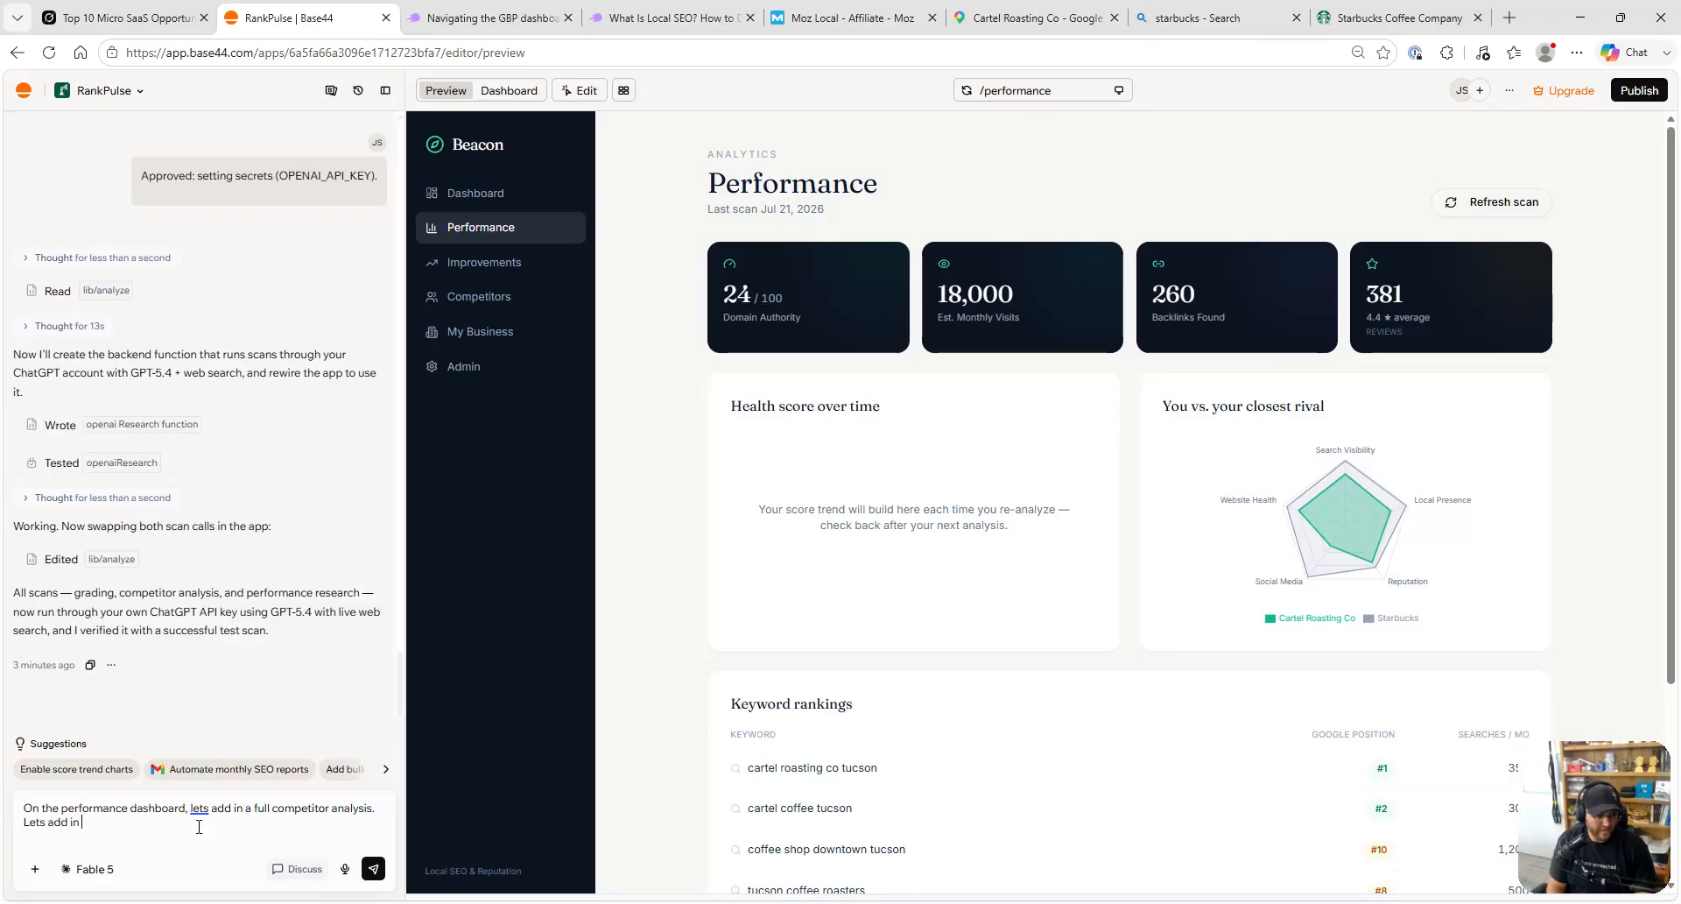
pyautogui.write(' custom keyword')
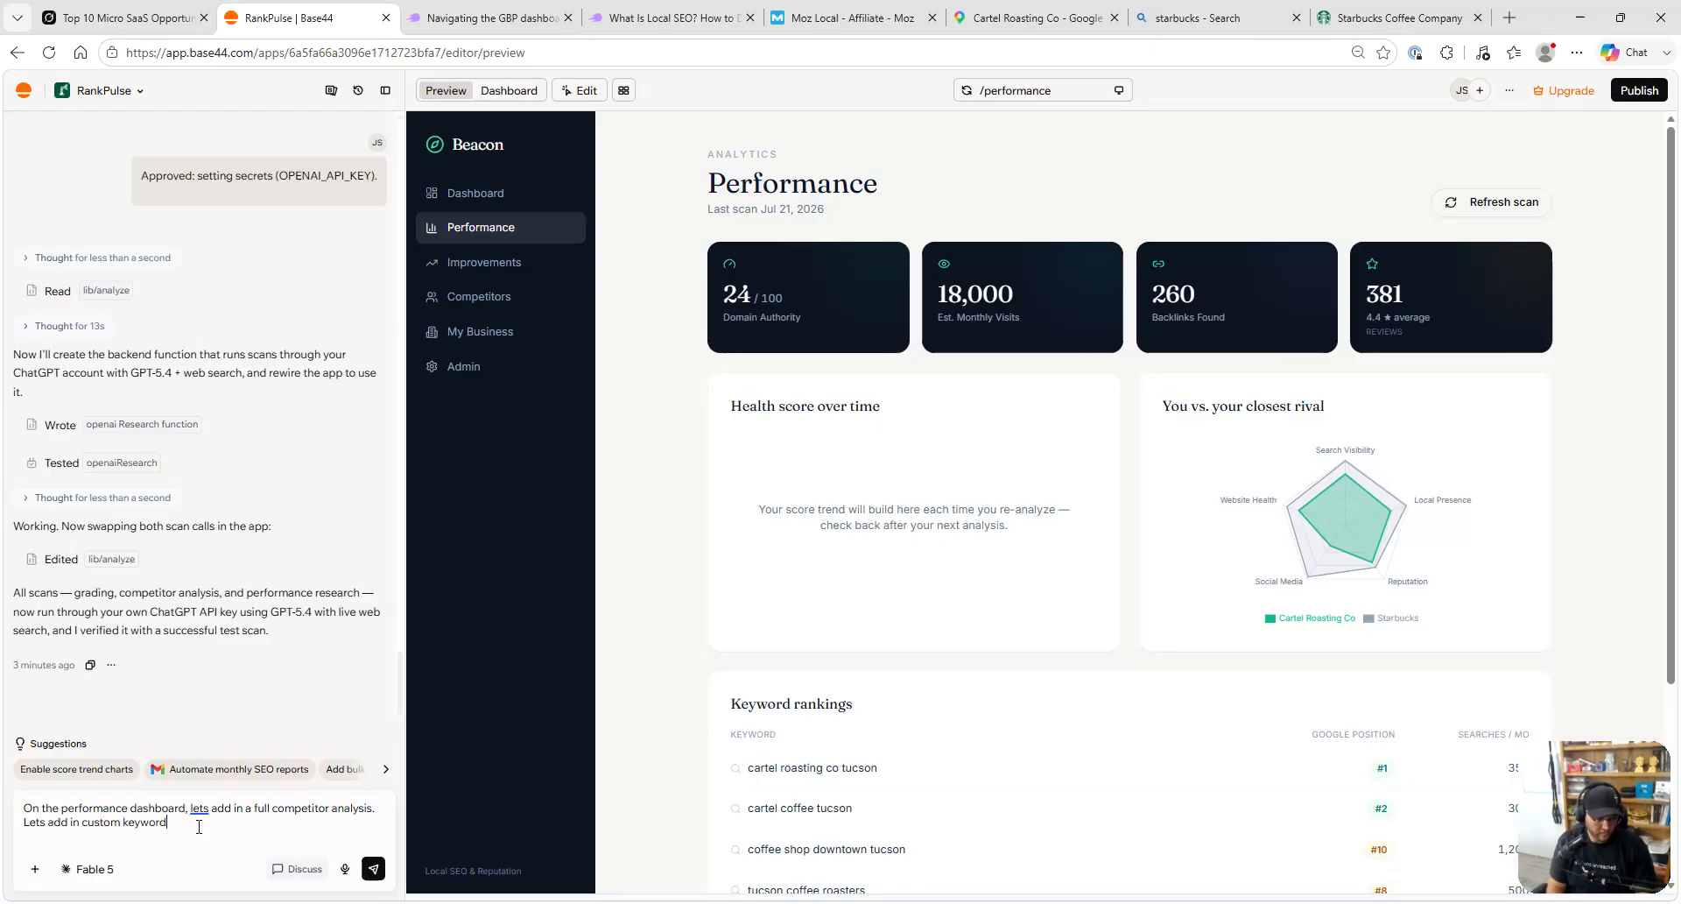
pyautogui.write('s for ranking. Let')
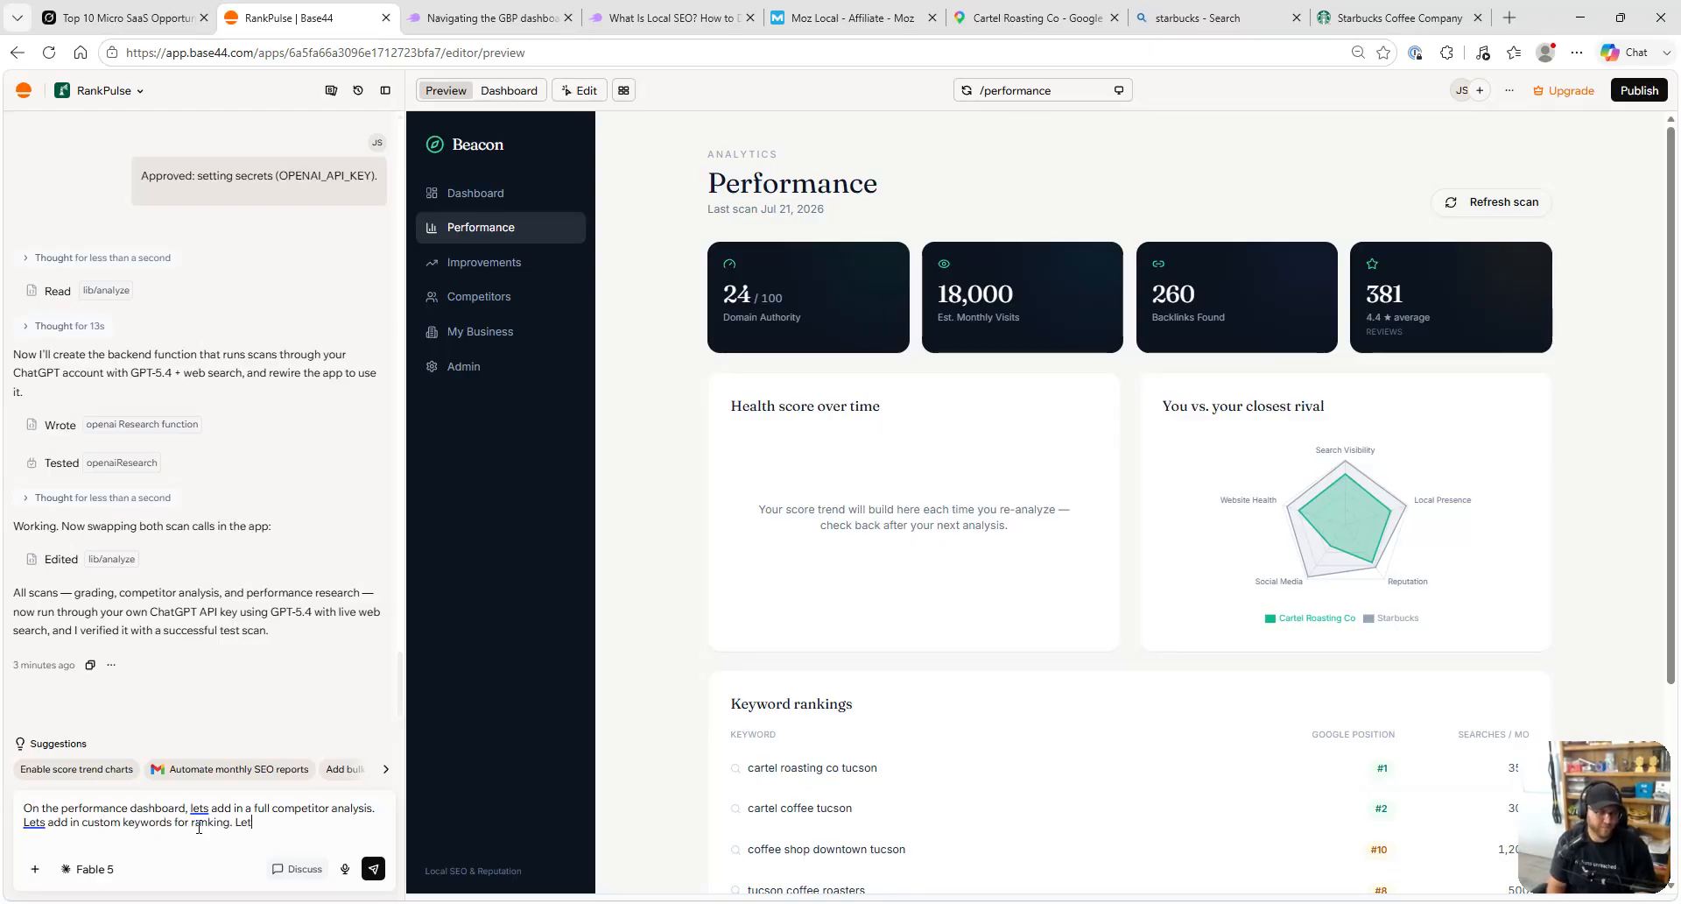
# - Extend the prompt with a request for "3-8 More Graphs charts common for SEO Tracking" and submit it
pyautogui.write('s')
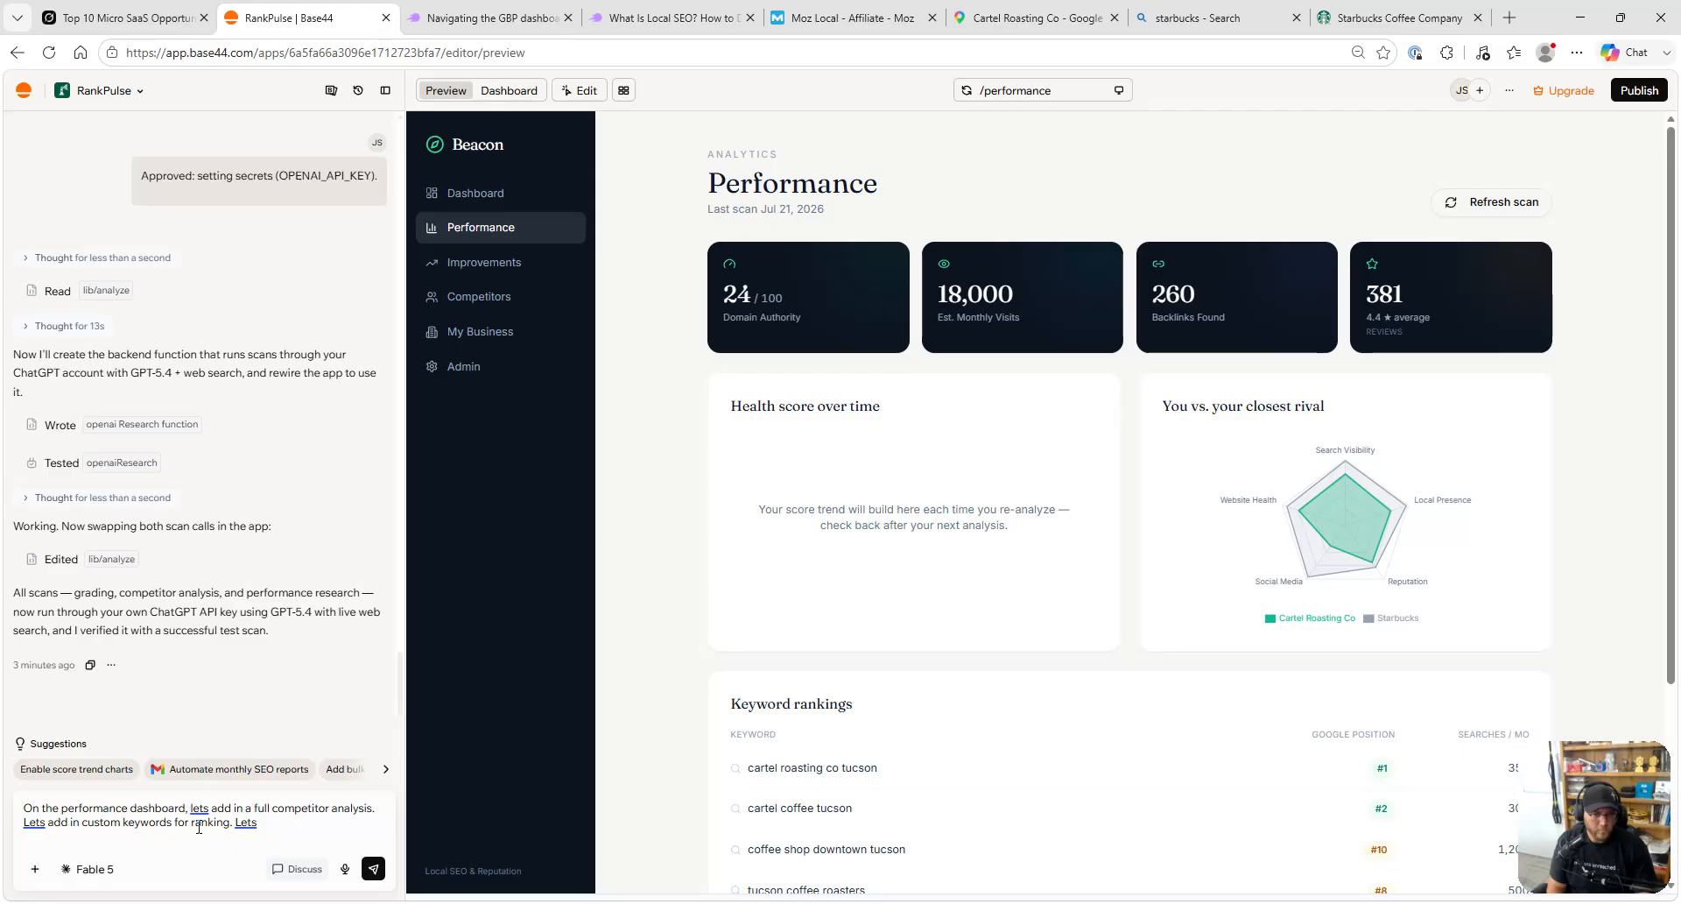
pyautogui.press('BackSpace')
pyautogui.press('BackSpace')
pyautogui.write("'s add in")
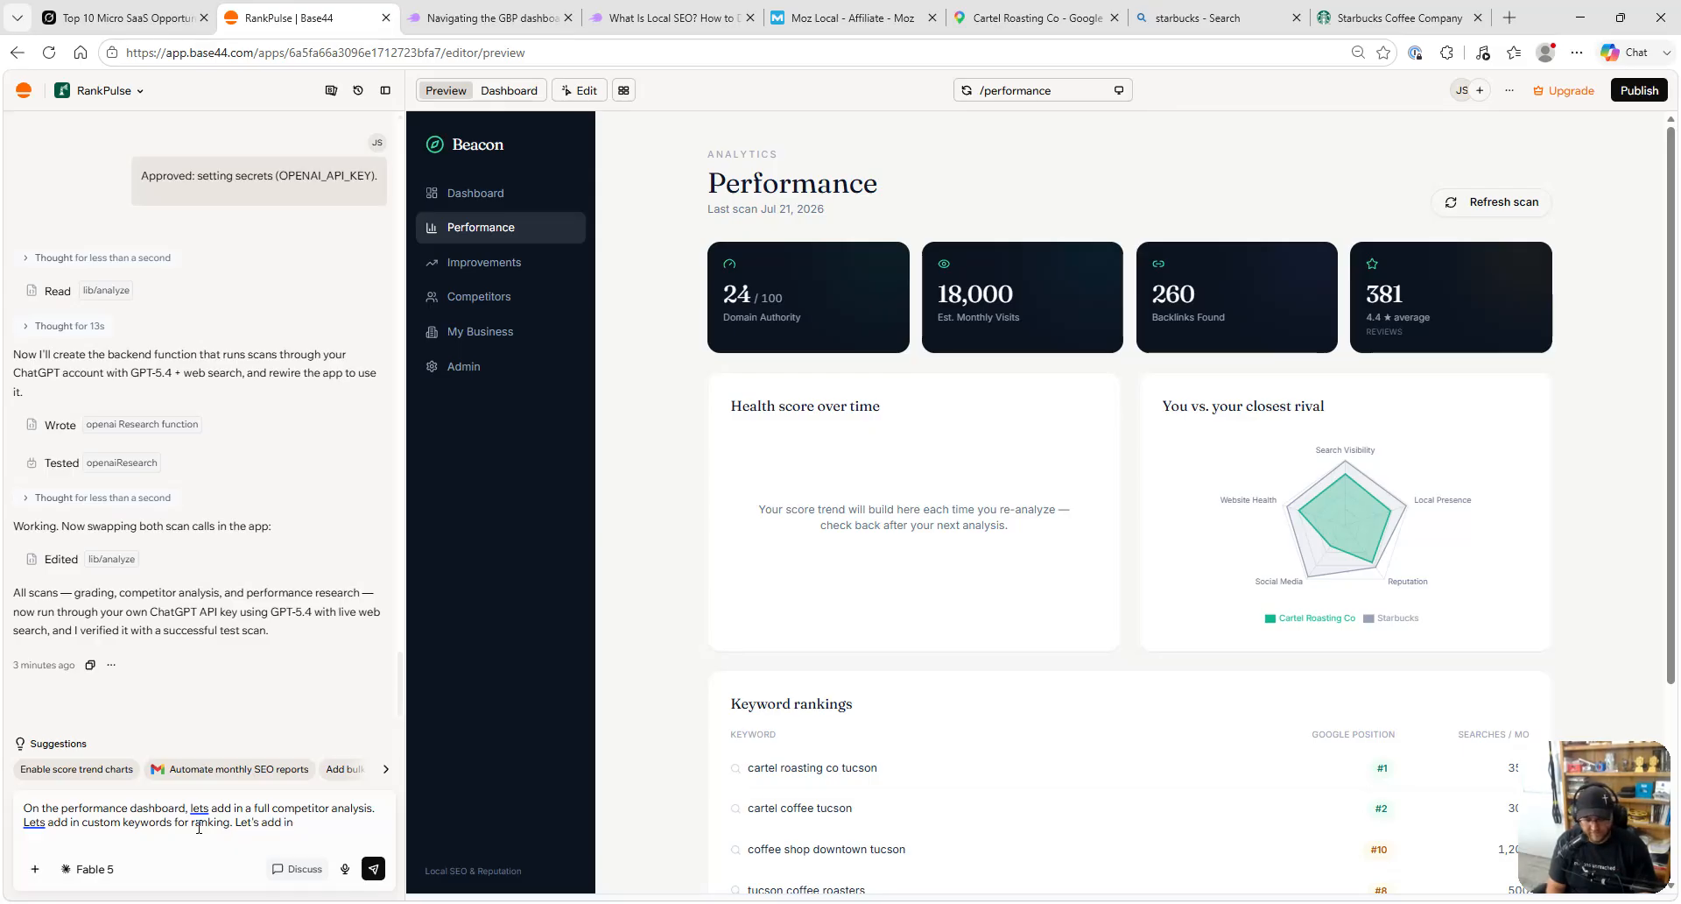
pyautogui.write(' 3-8 More Graphc')
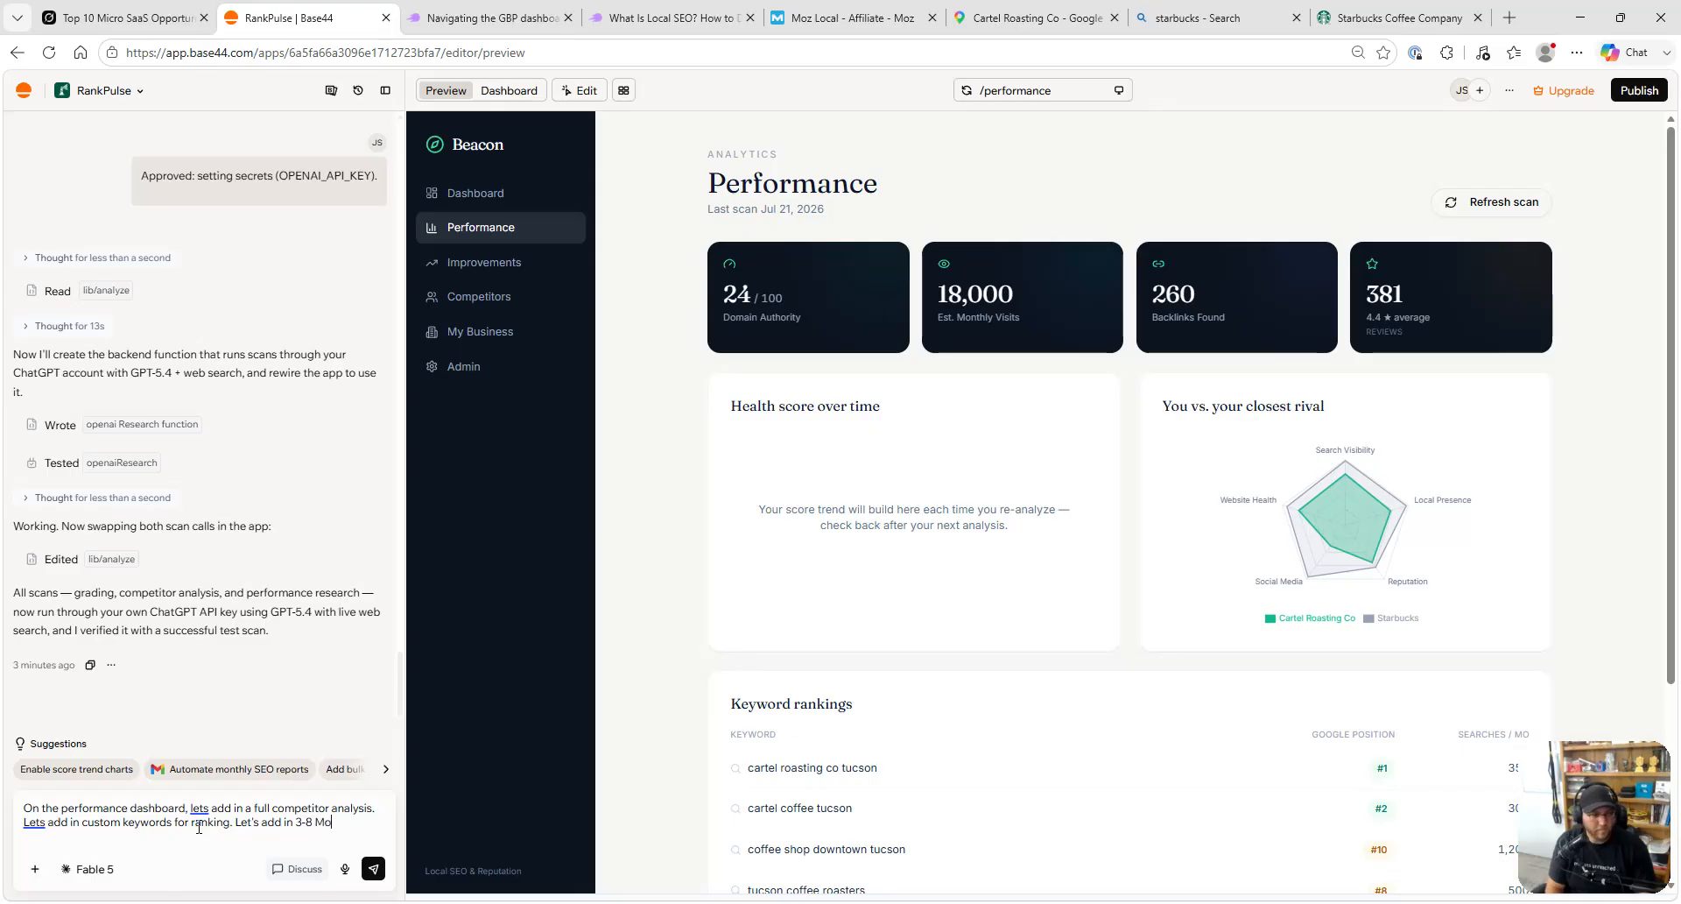
pyautogui.press('BackSpace')
pyautogui.write('s charts common for SEO Track')
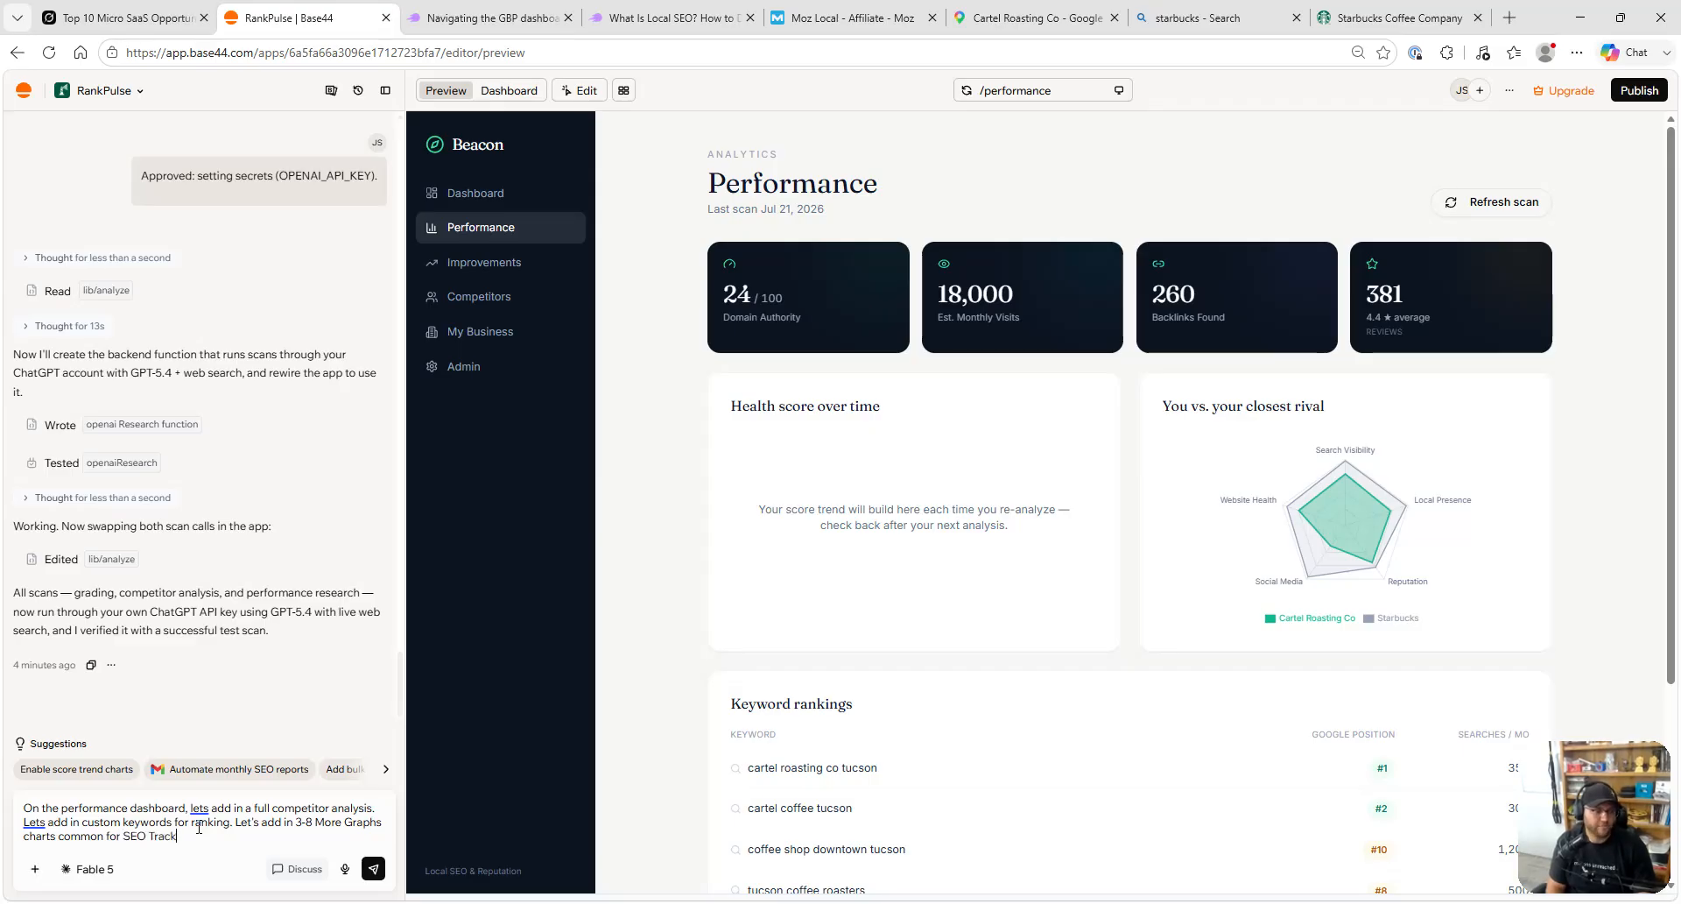
pyautogui.write('ing')
pyautogui.press('Return')
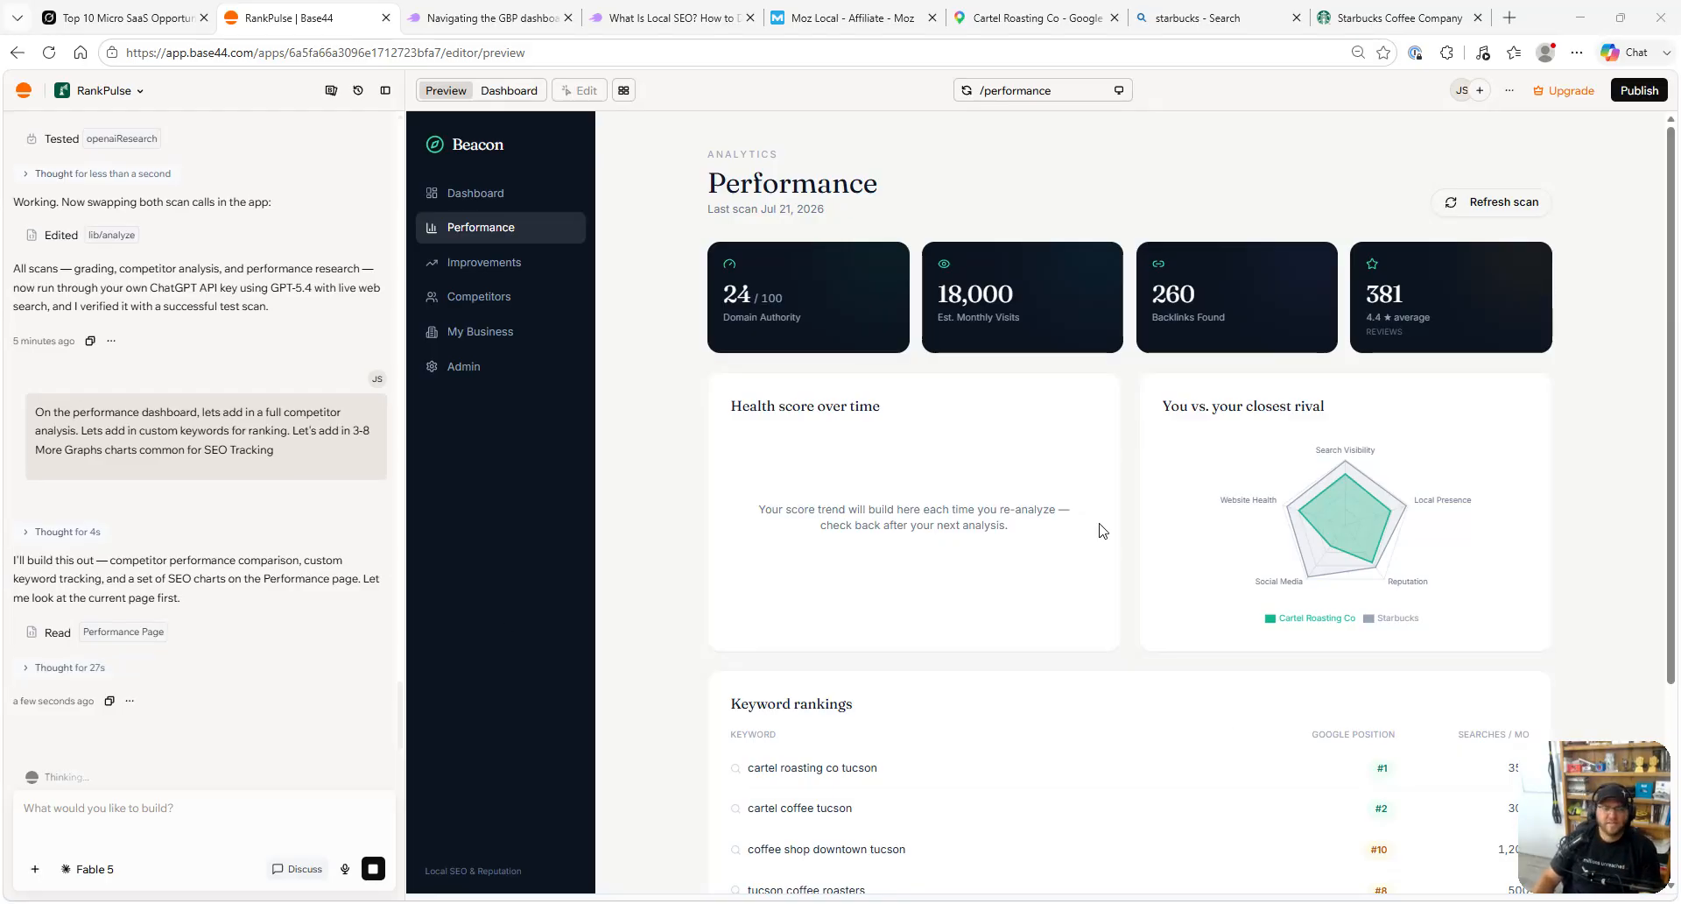
# - Start a follow-up prompt saying "I am wanting to look at how to track my business ripple effect across Cities."
pyautogui.click(232, 816)
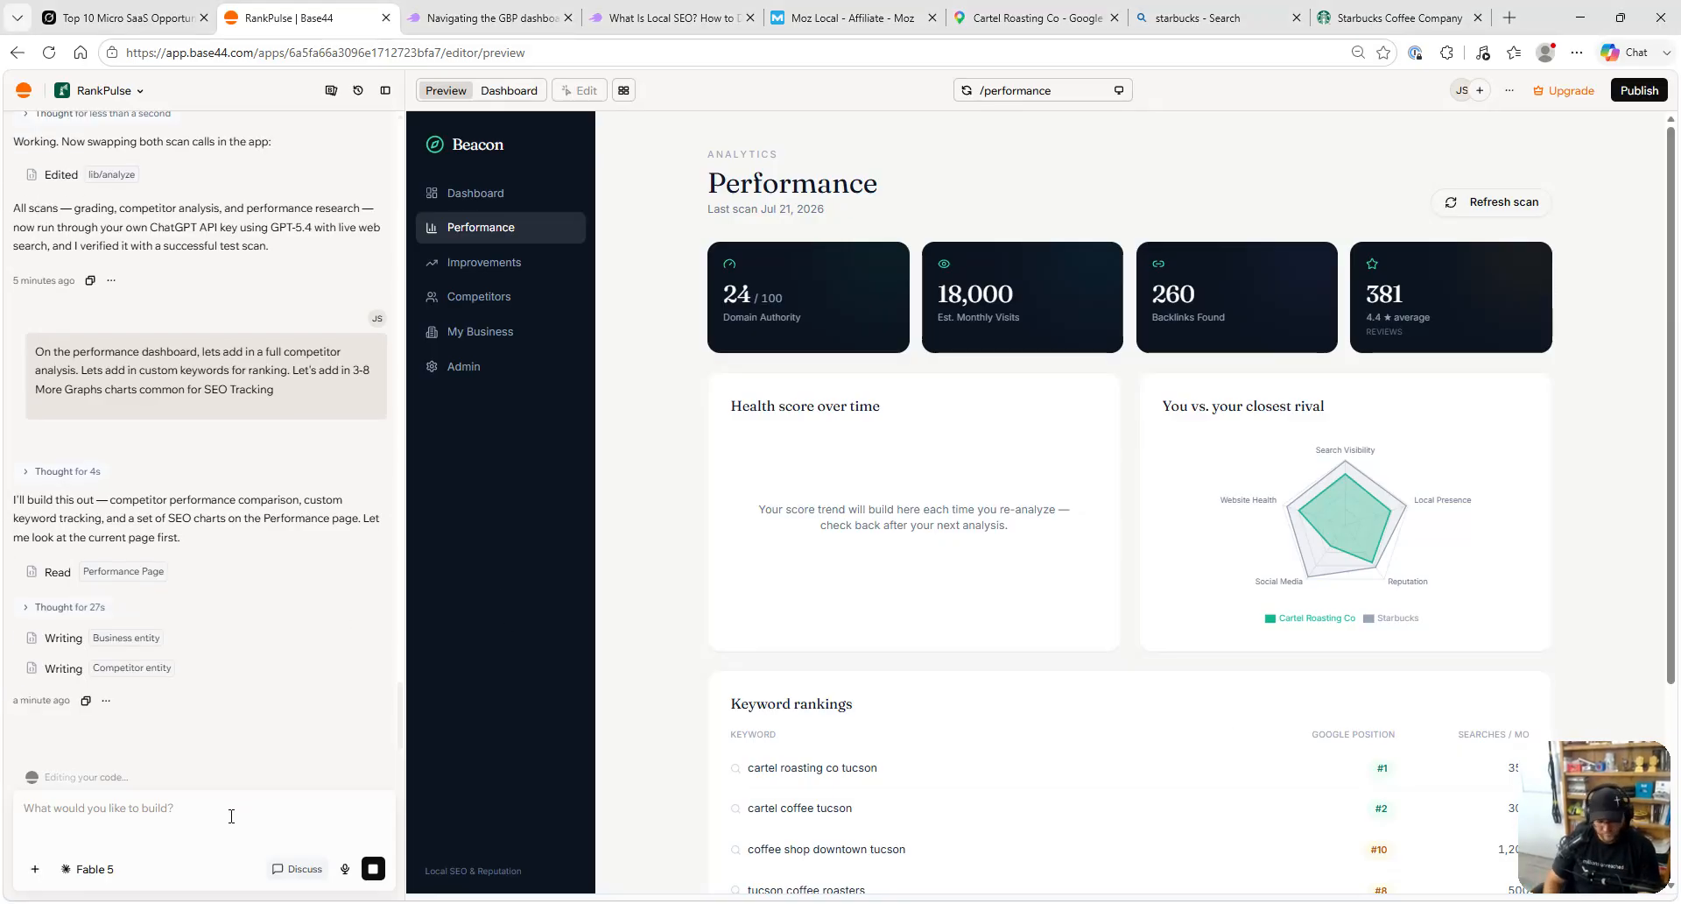
pyautogui.write('I am wantingt')
pyautogui.press('BackSpace')
pyautogui.write('to look athe')
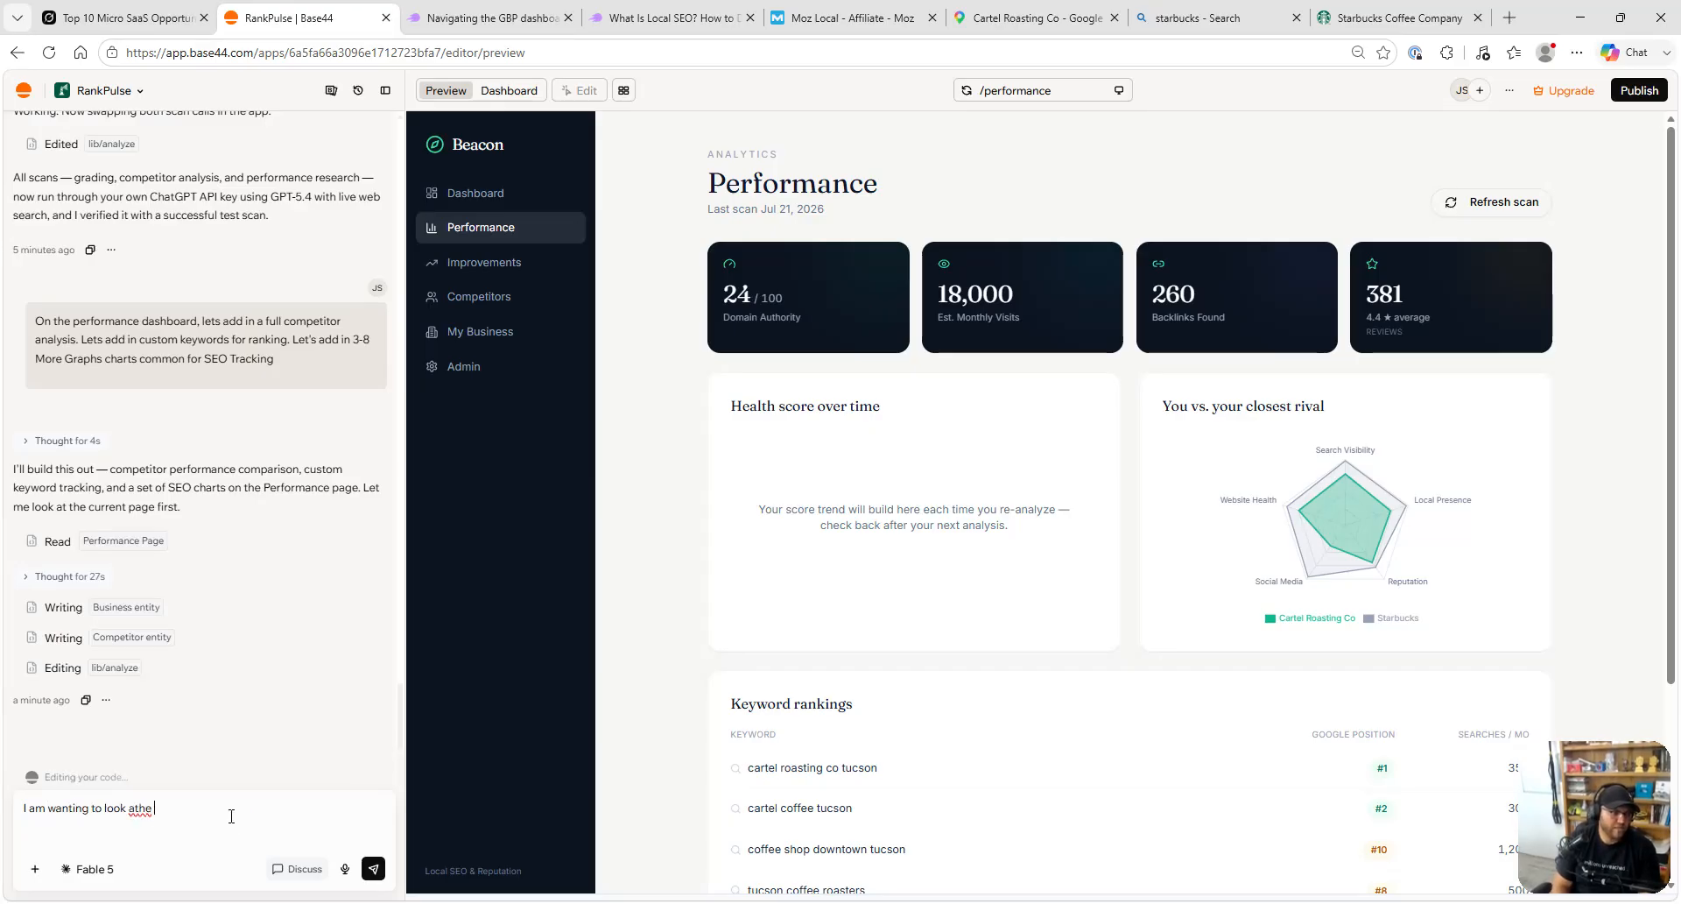
pyautogui.press('BackSpace')
pyautogui.press('BackSpace')
pyautogui.write('t how to track my busieess ripple effect across ')
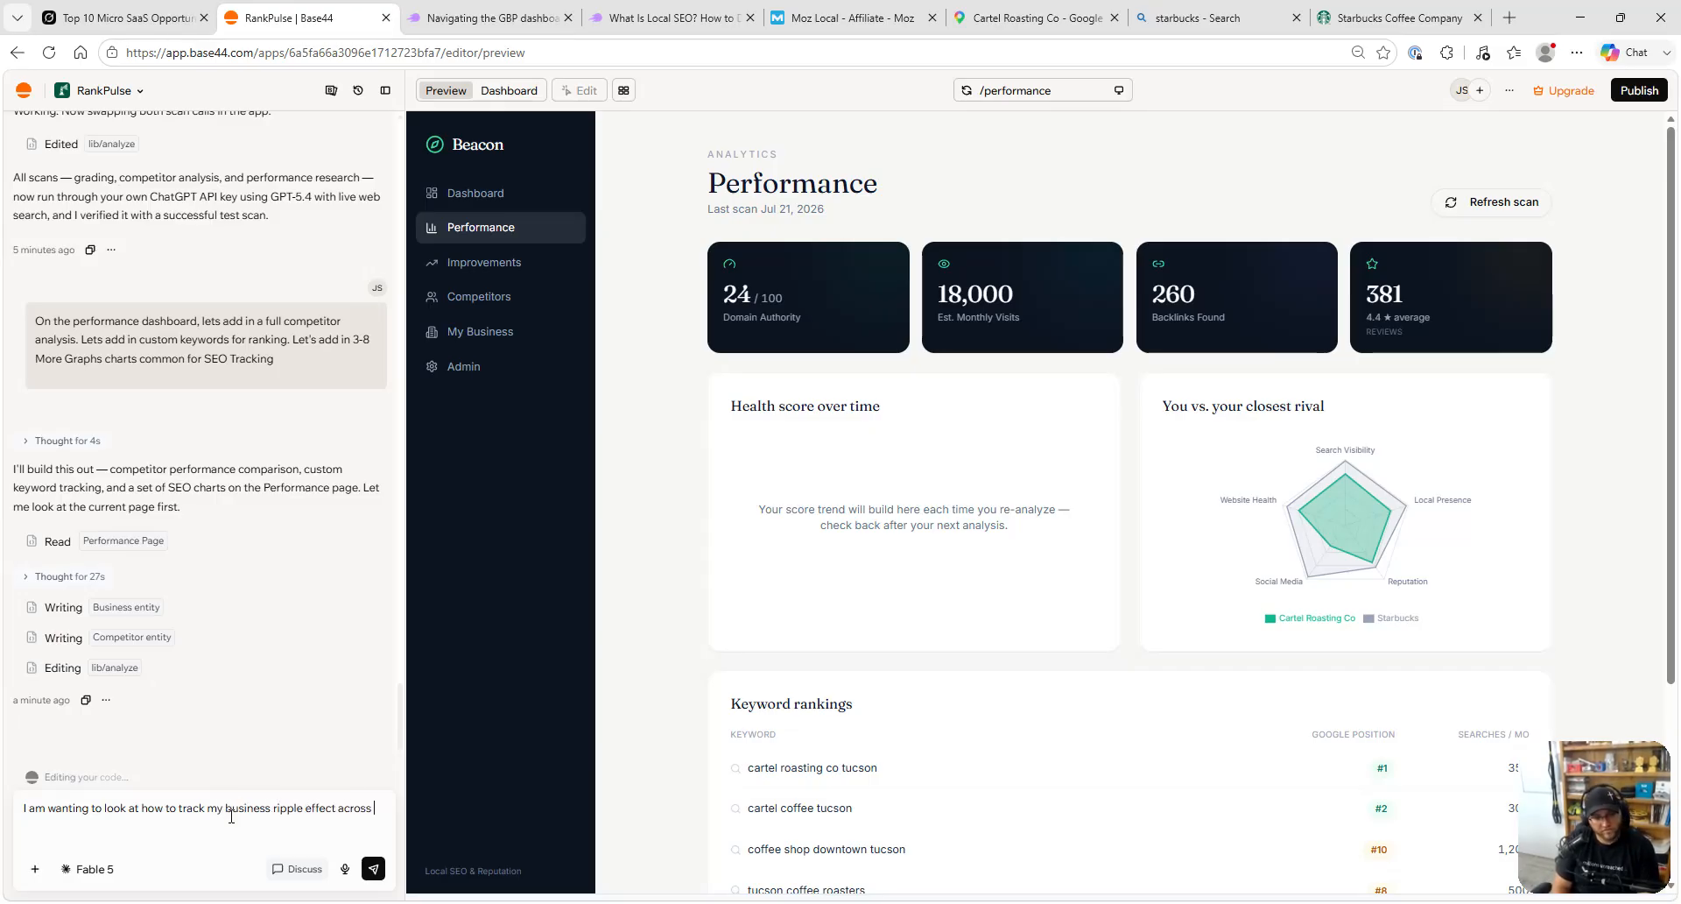
pyautogui.write('Cities. So')
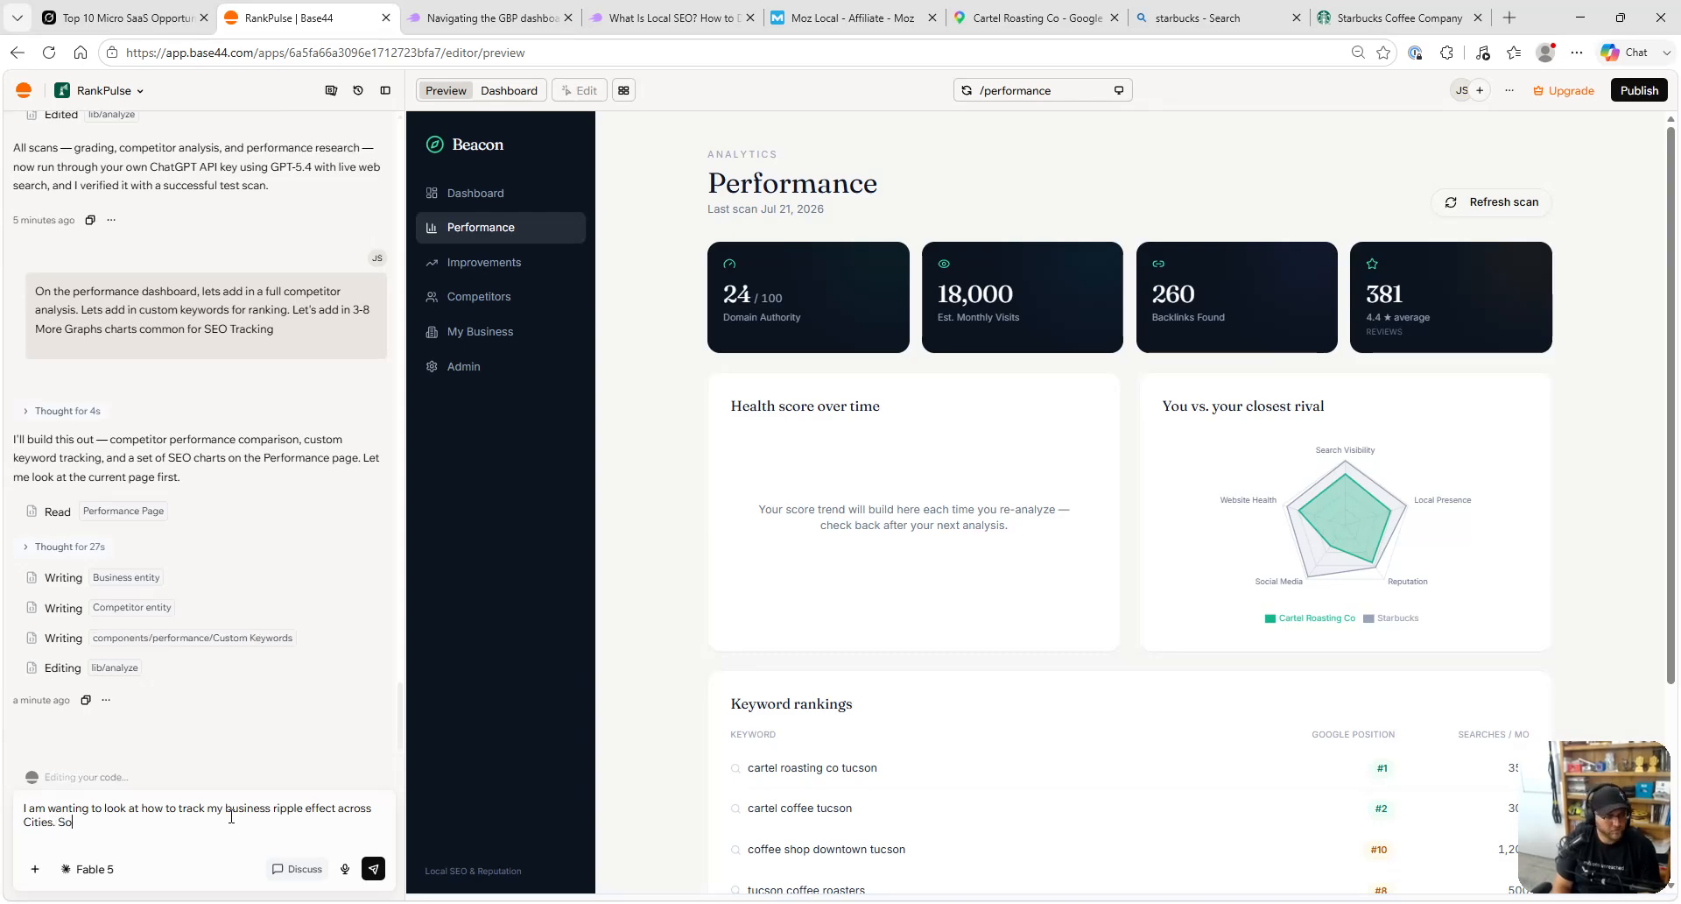
# - Continue the builder prompt by asking "how do I rank in my city, verse how I might rank in another city or surrounding areas."
pyautogui.write(' how do I rank ')
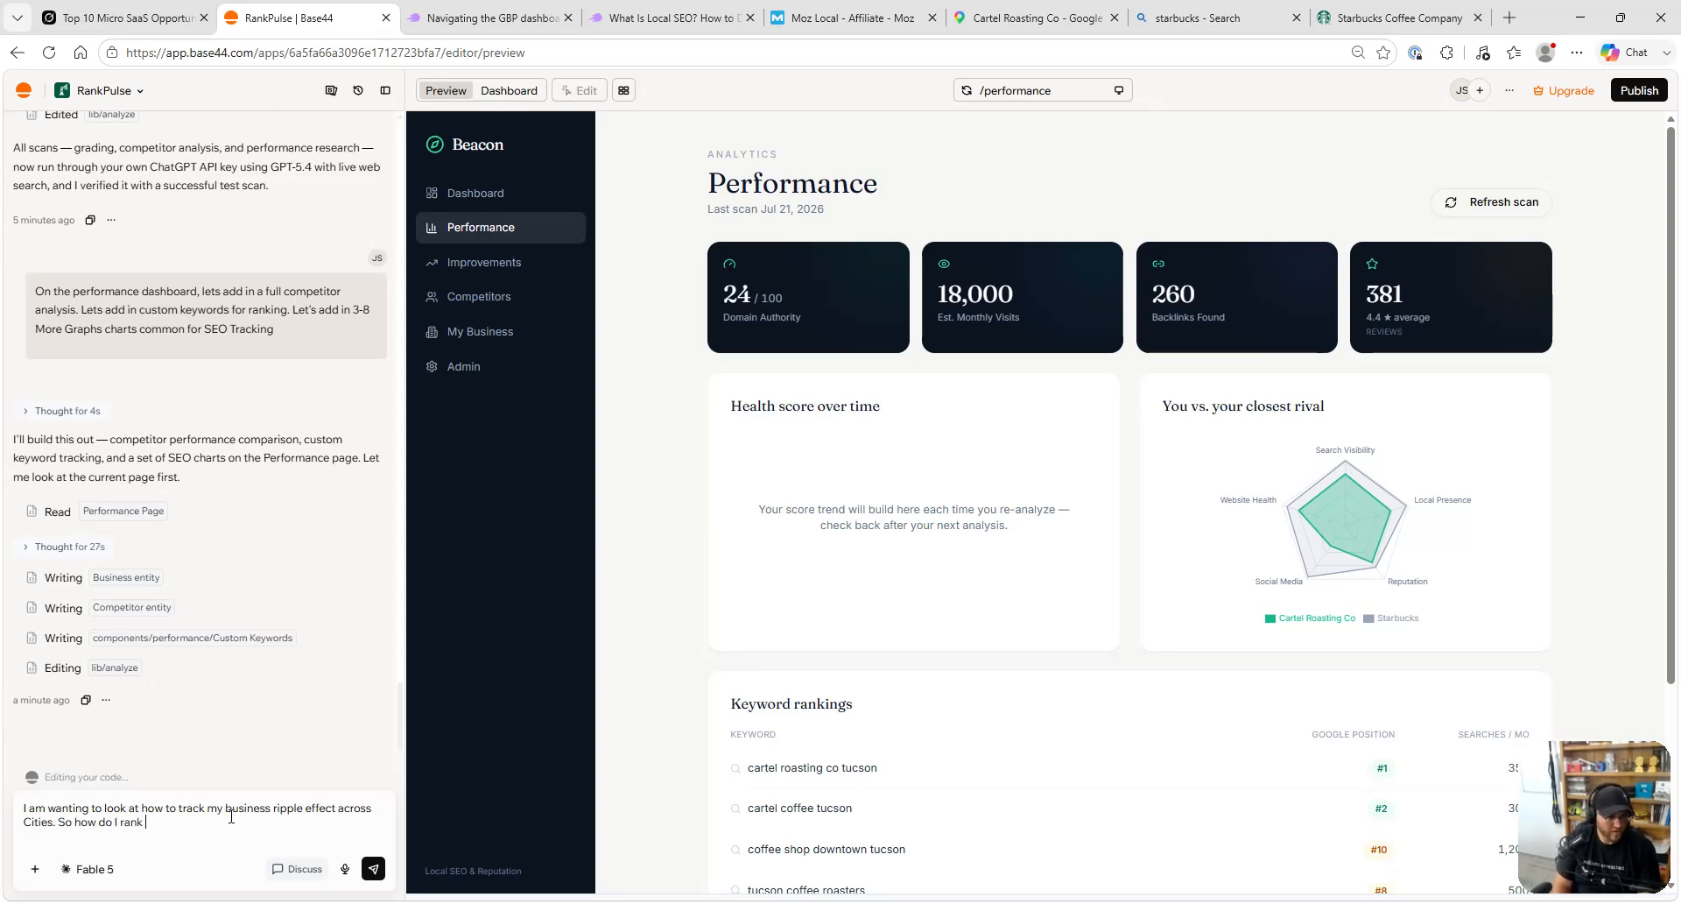
pyautogui.write('in my city, verse')
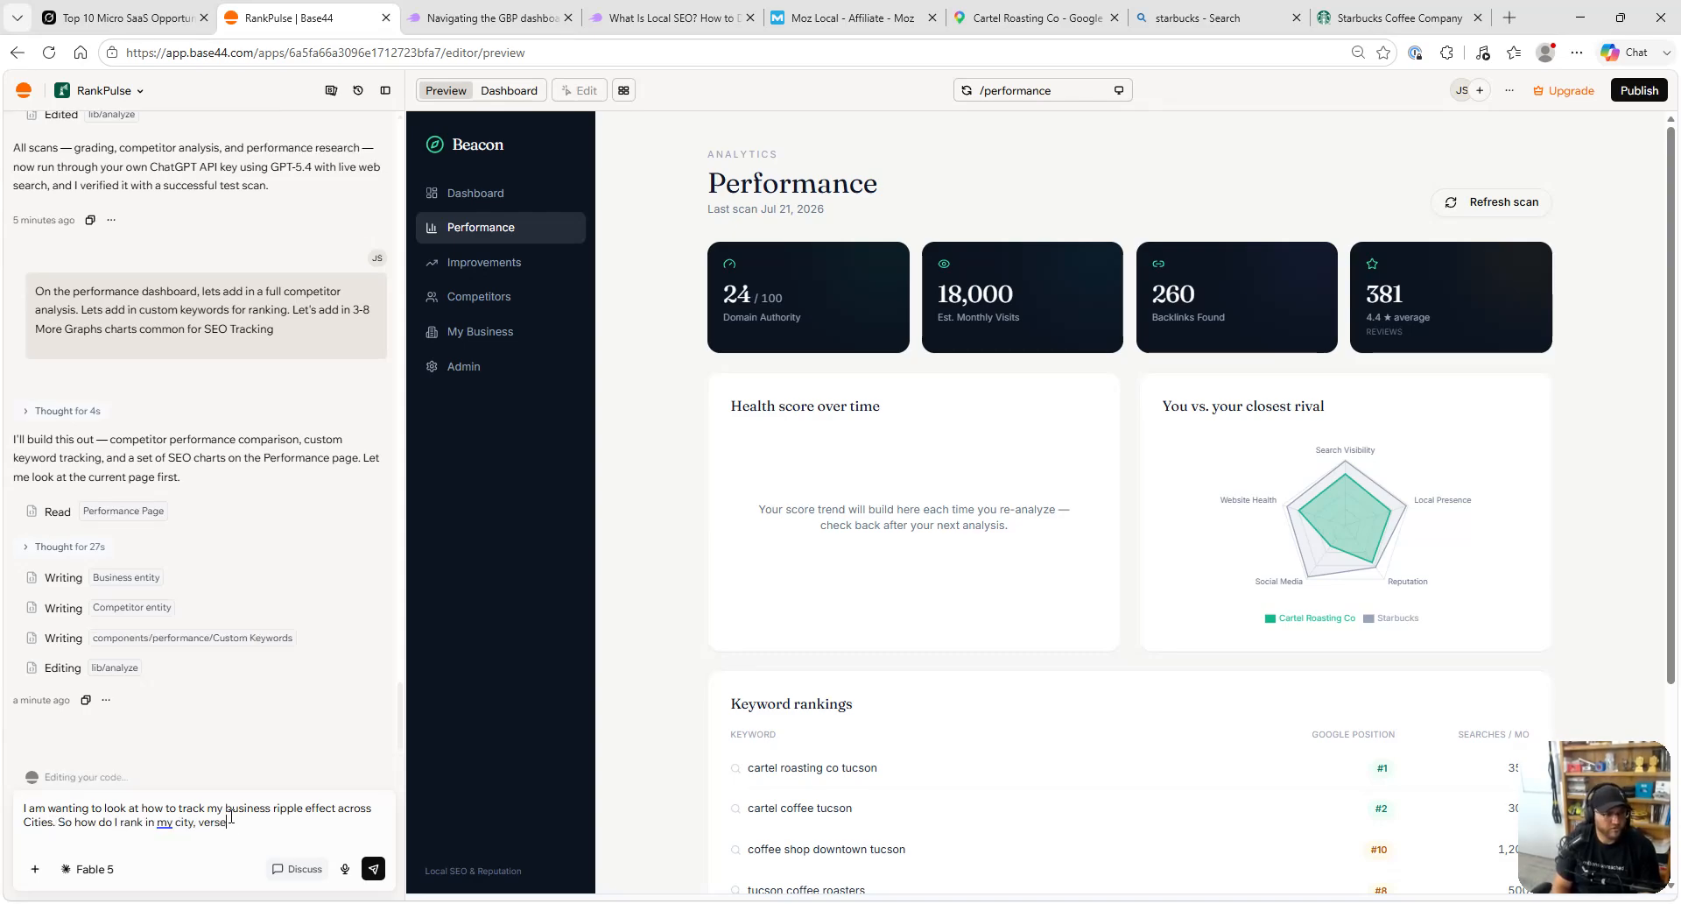
pyautogui.write(' how I might rank in')
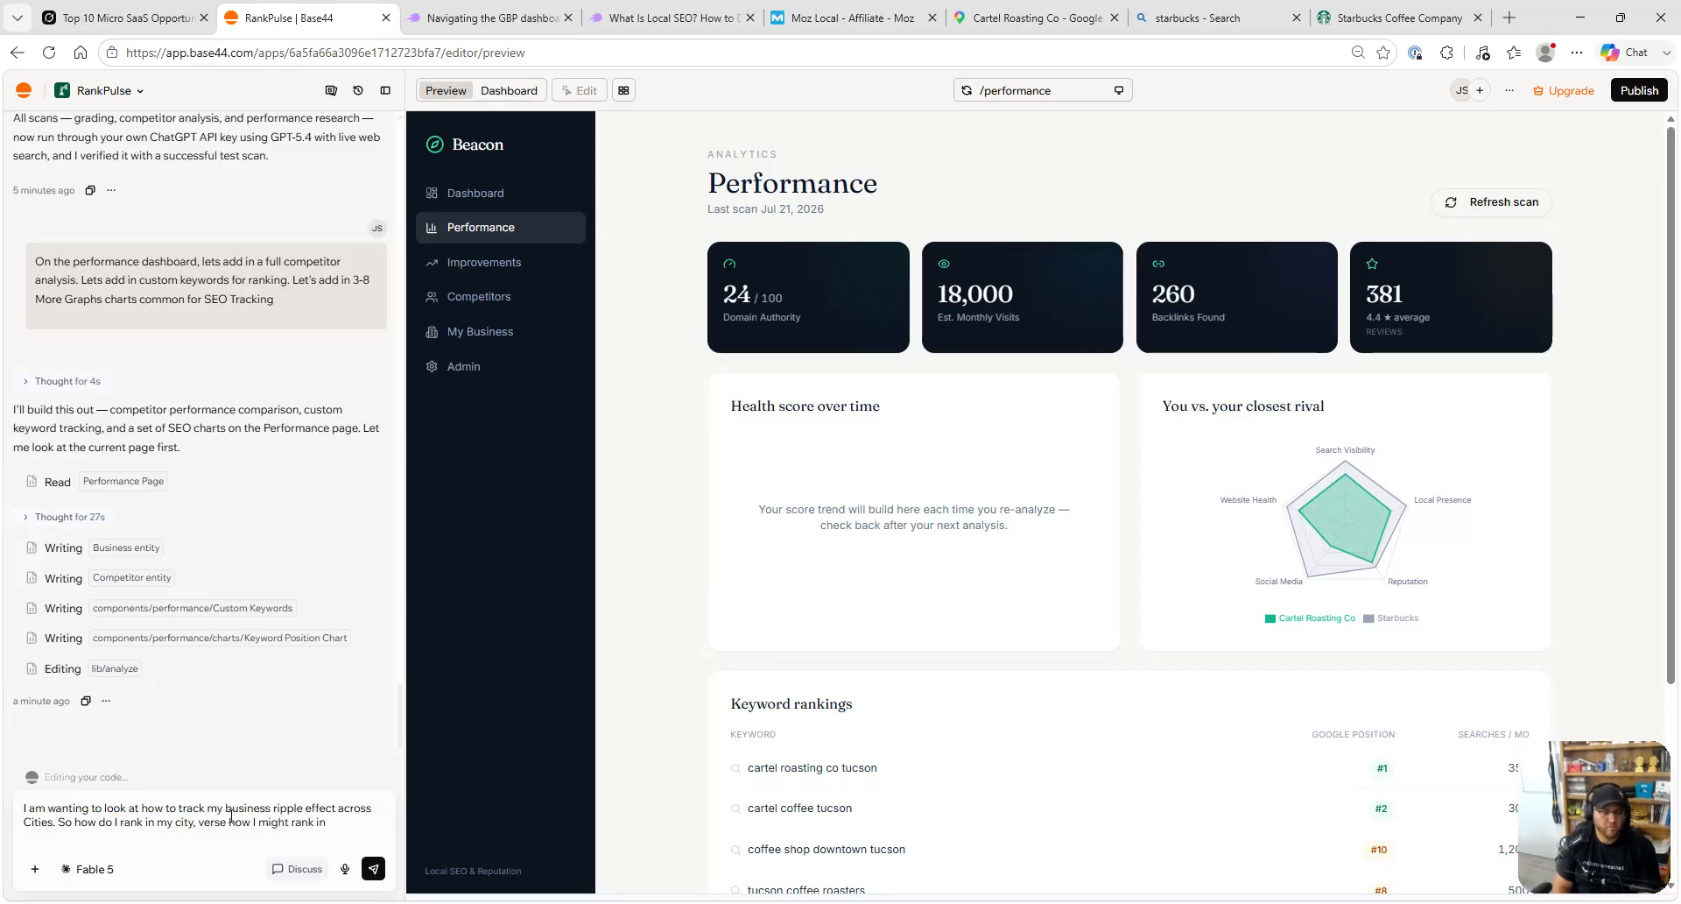
pyautogui.write('other city or ')
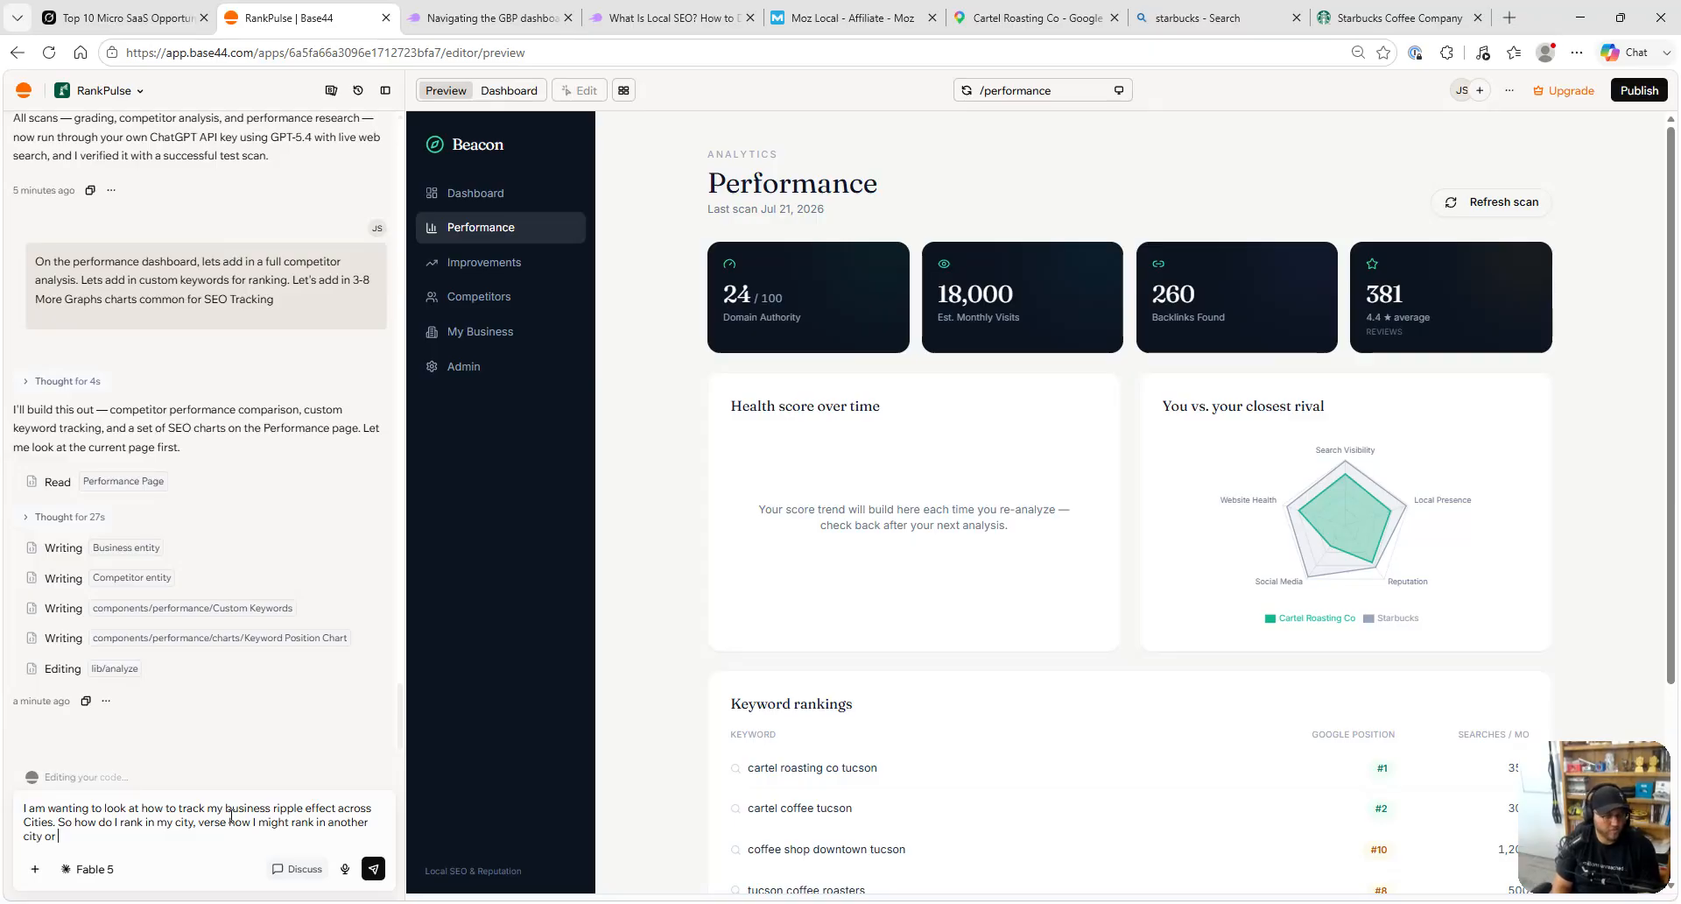
pyautogui.write('surrounding area')
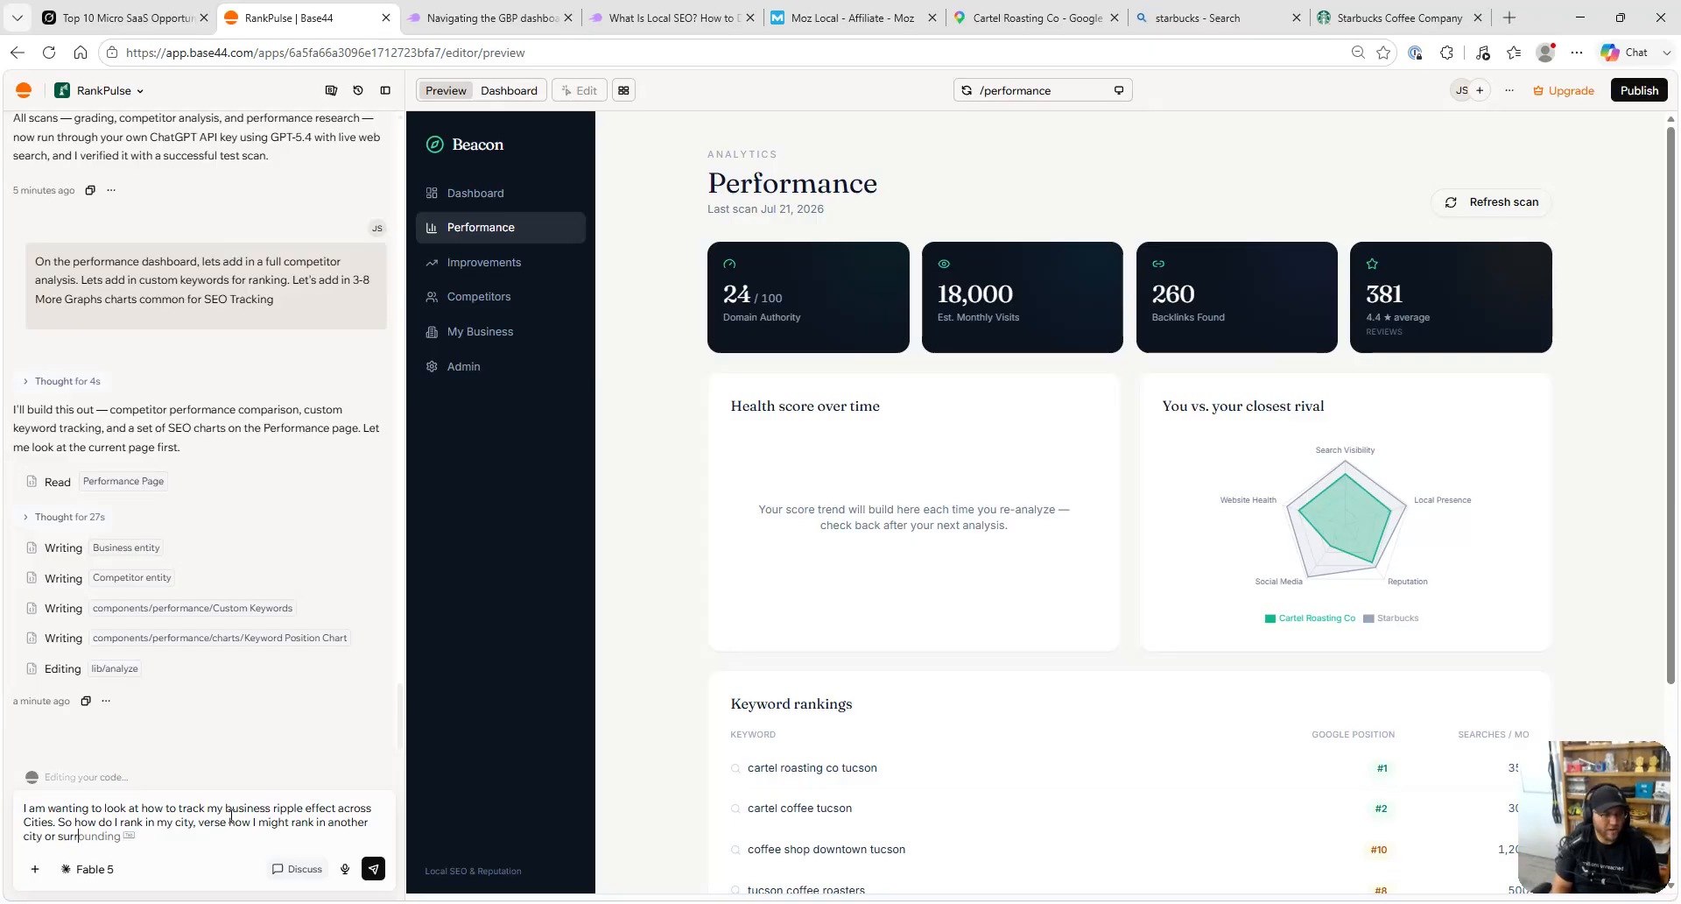
pyautogui.write('s.')
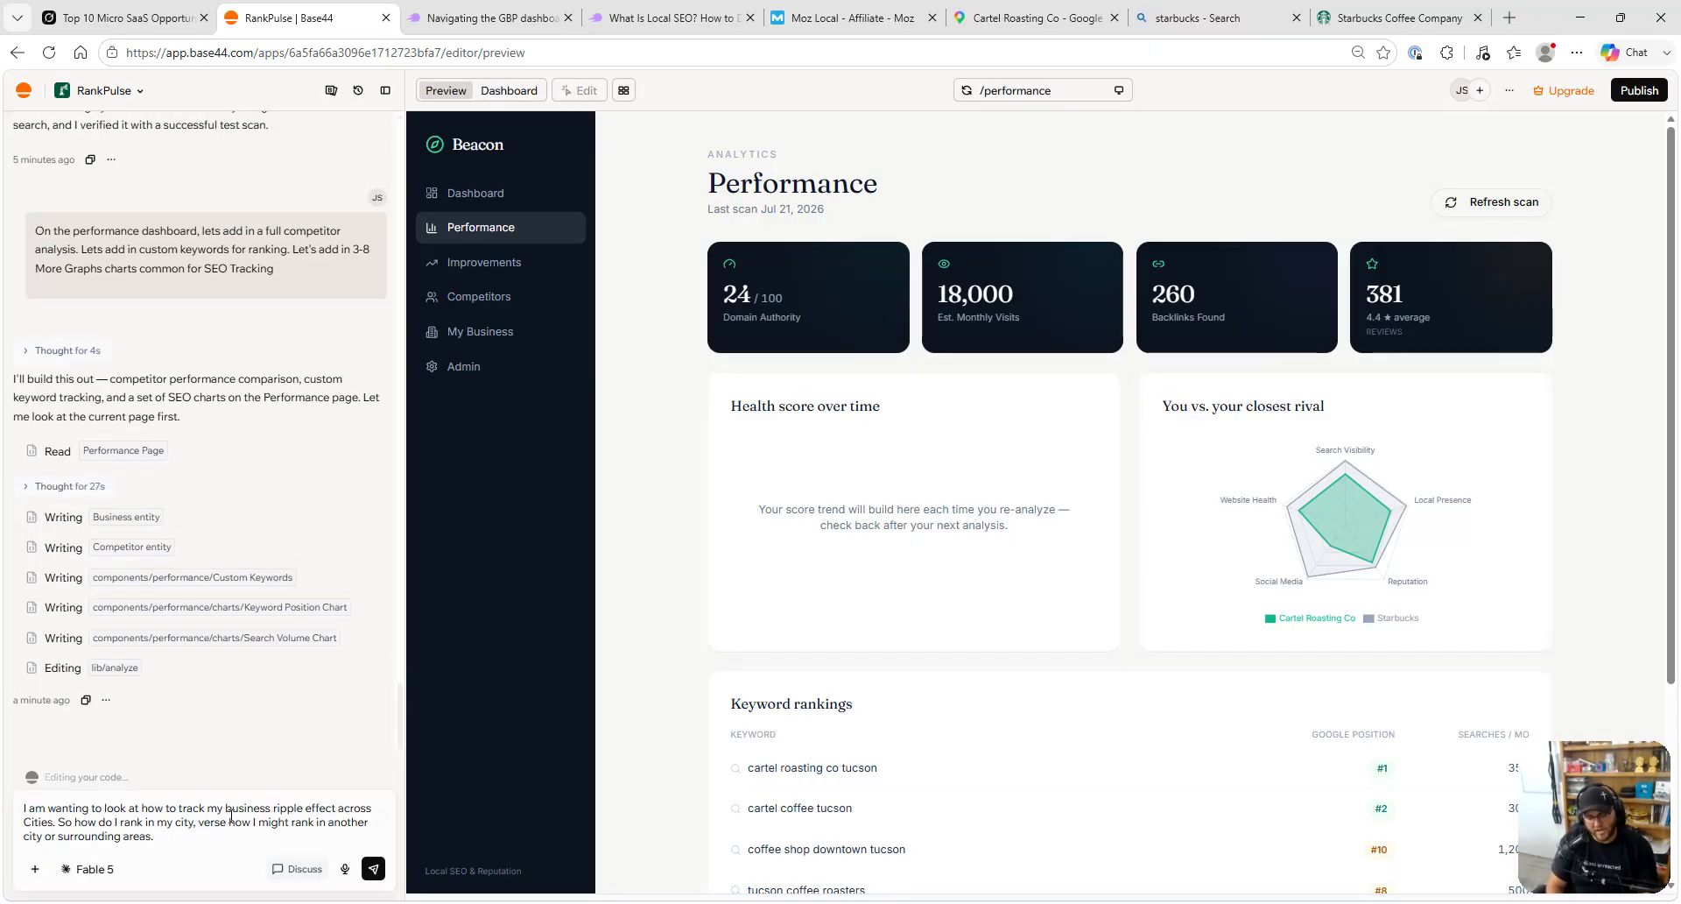
# - Add the question "Is there any kind of online tracking that would allow me to see this kind of insight?" to the prompt
pyautogui.write('las')
pyautogui.press('BackSpace')
pyautogui.press('BackSpace')
pyautogui.press('BackSpace')
pyautogui.write('Is there a')
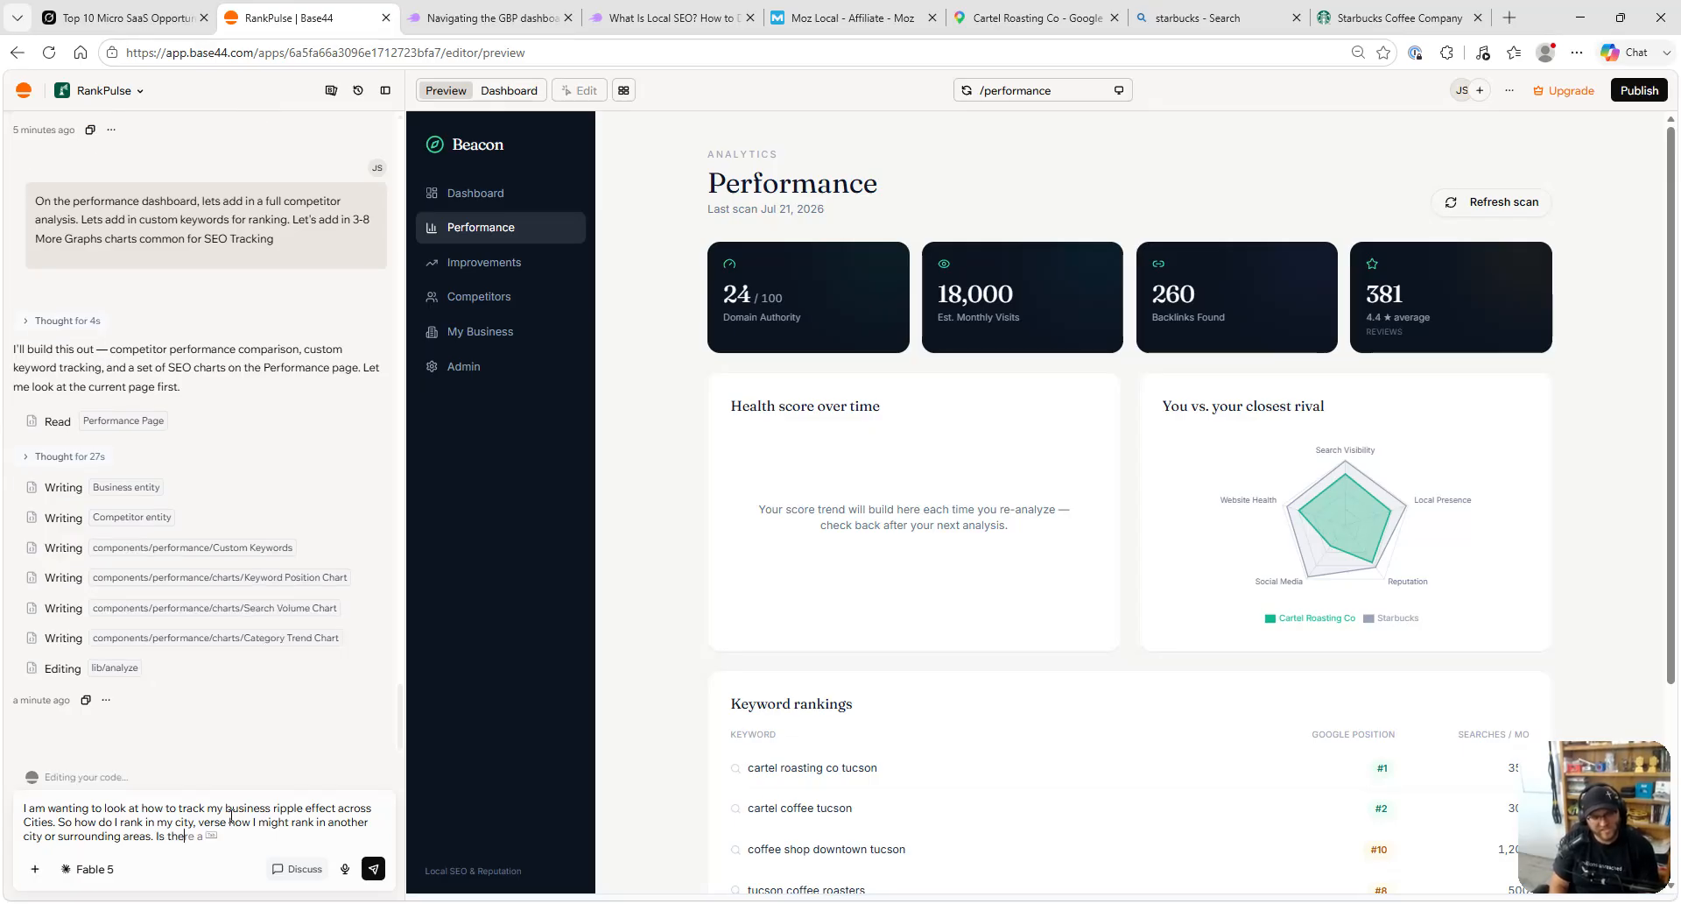
pyautogui.write('ny kind of online tracking that would')
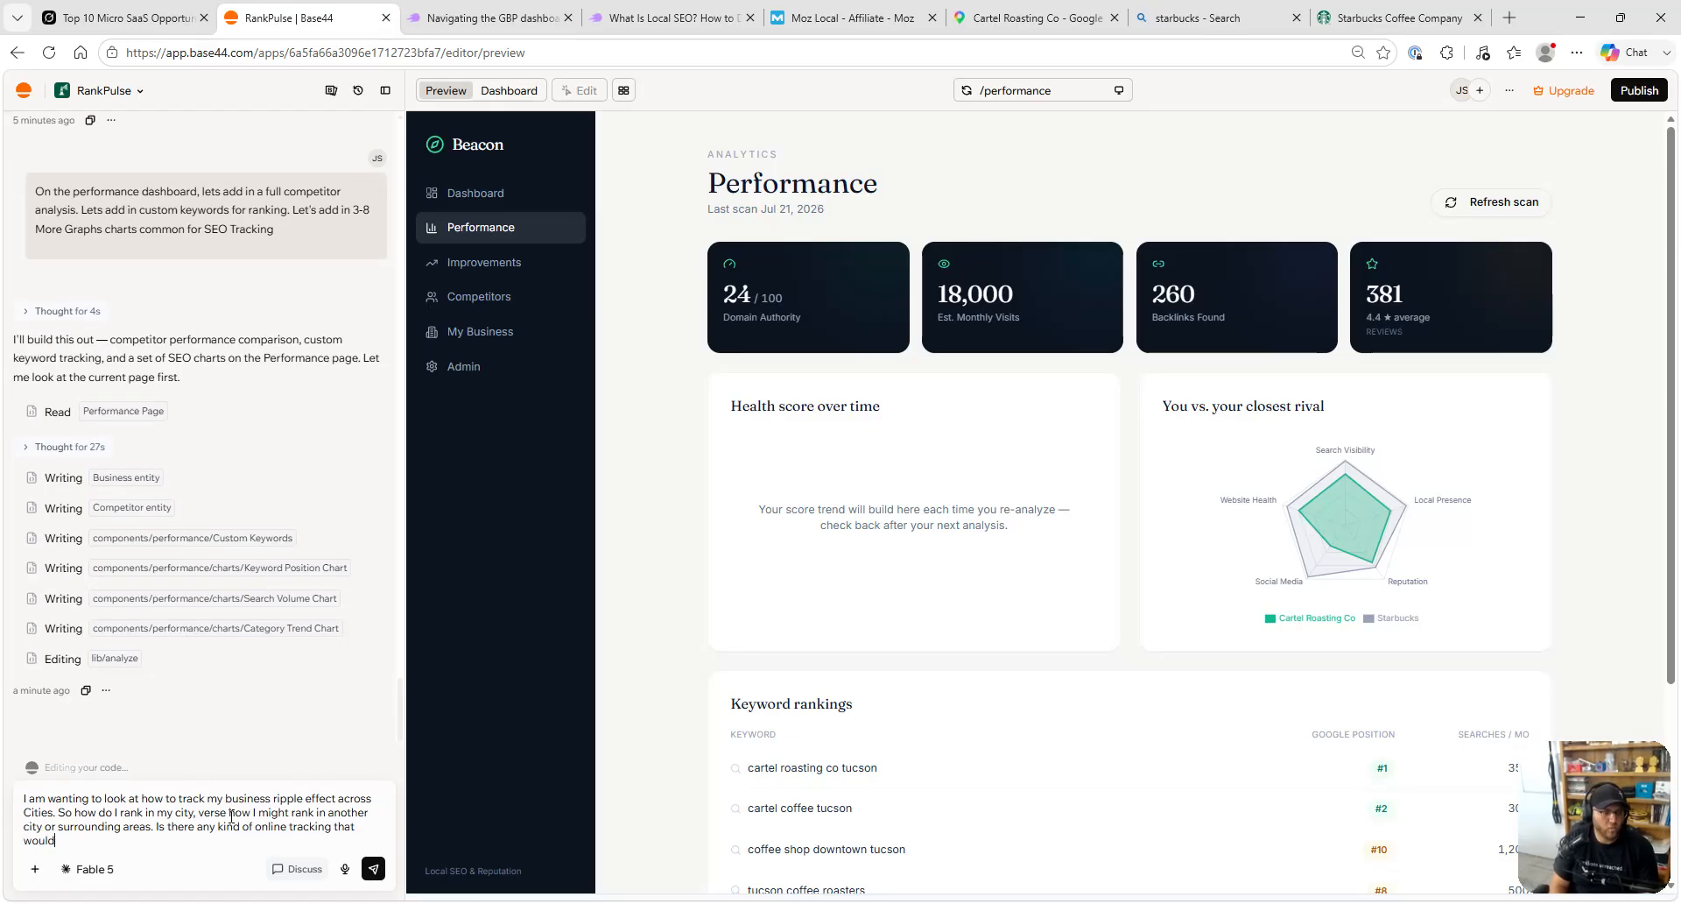
pyautogui.write(' allow me to')
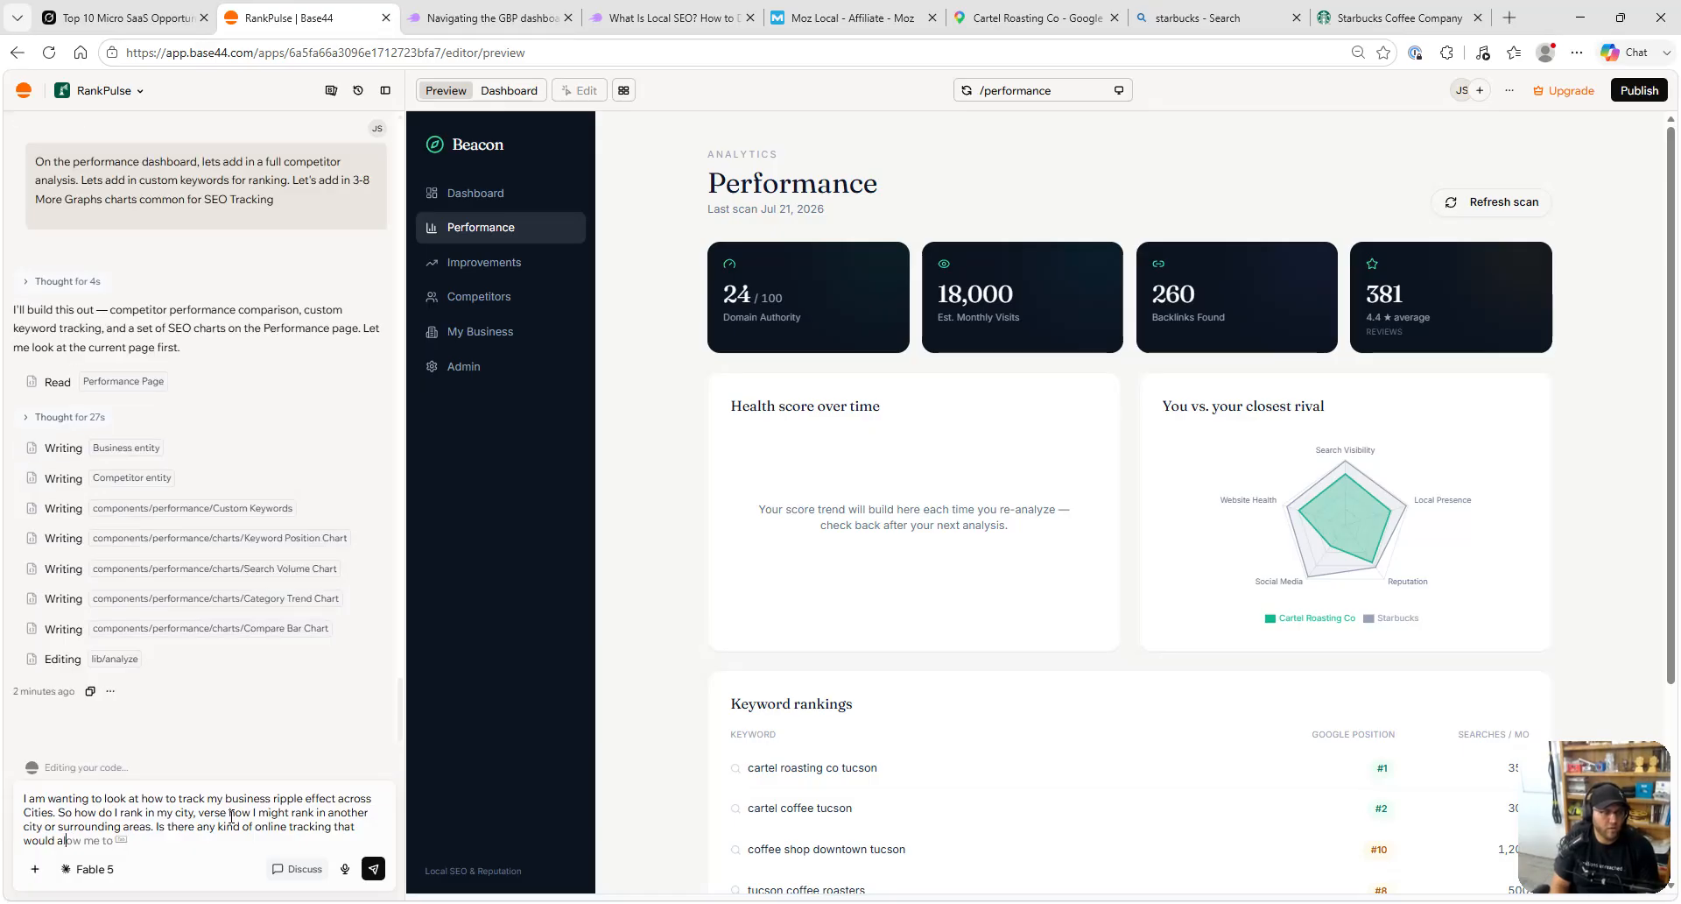
pyautogui.write(' see this kin')
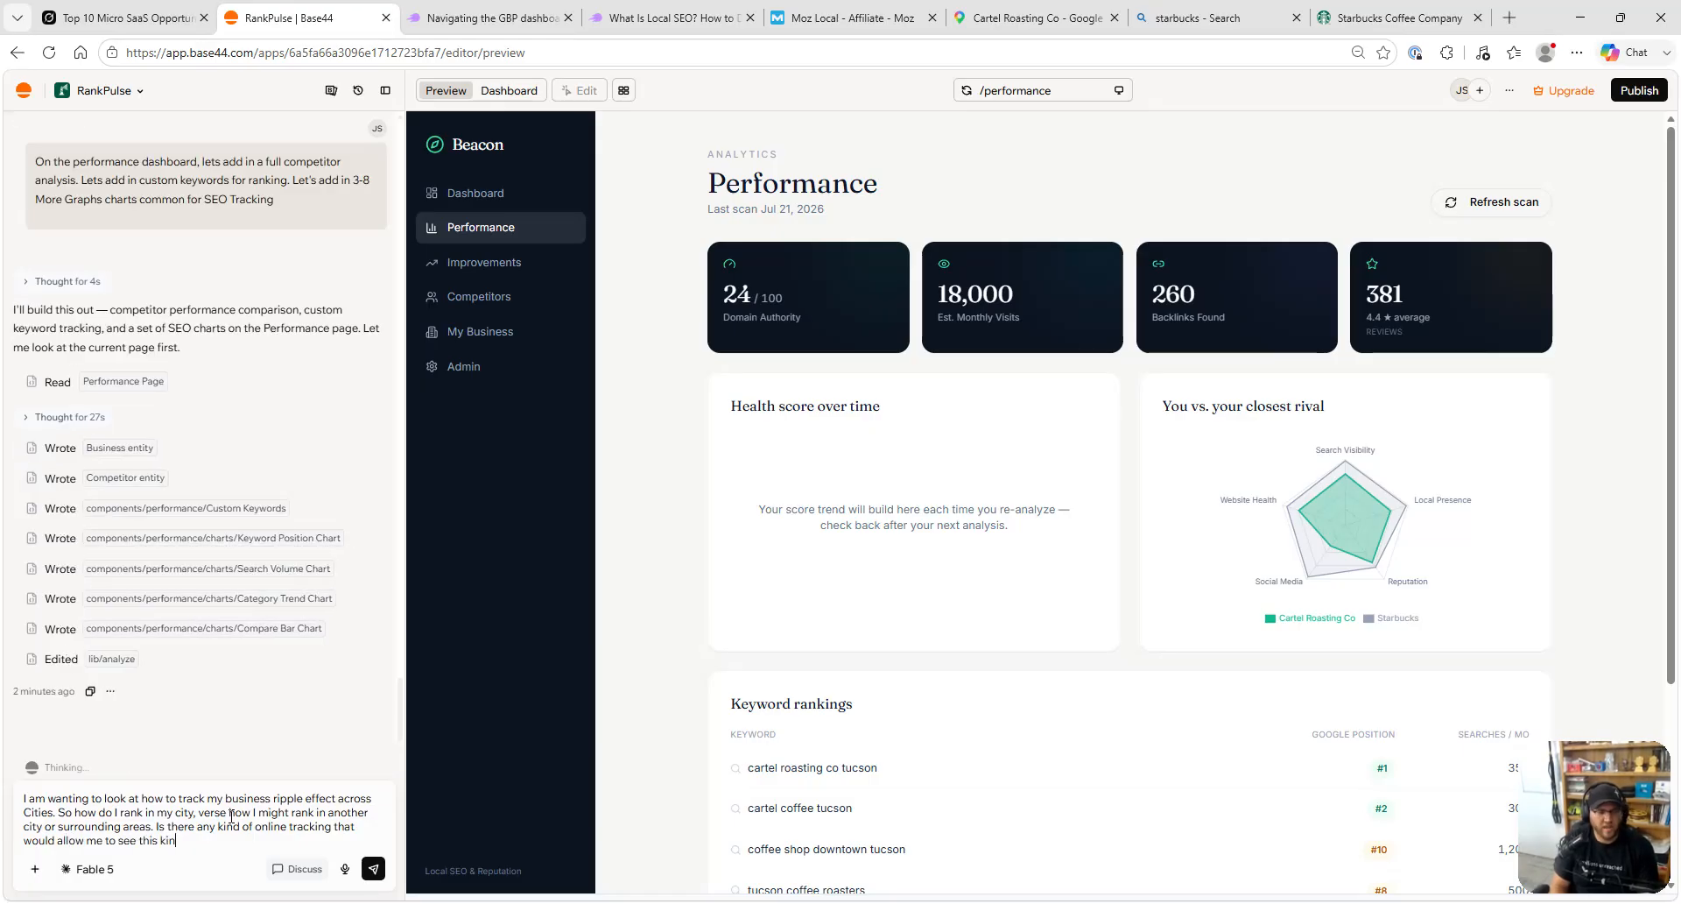
pyautogui.write('d of nishgt')
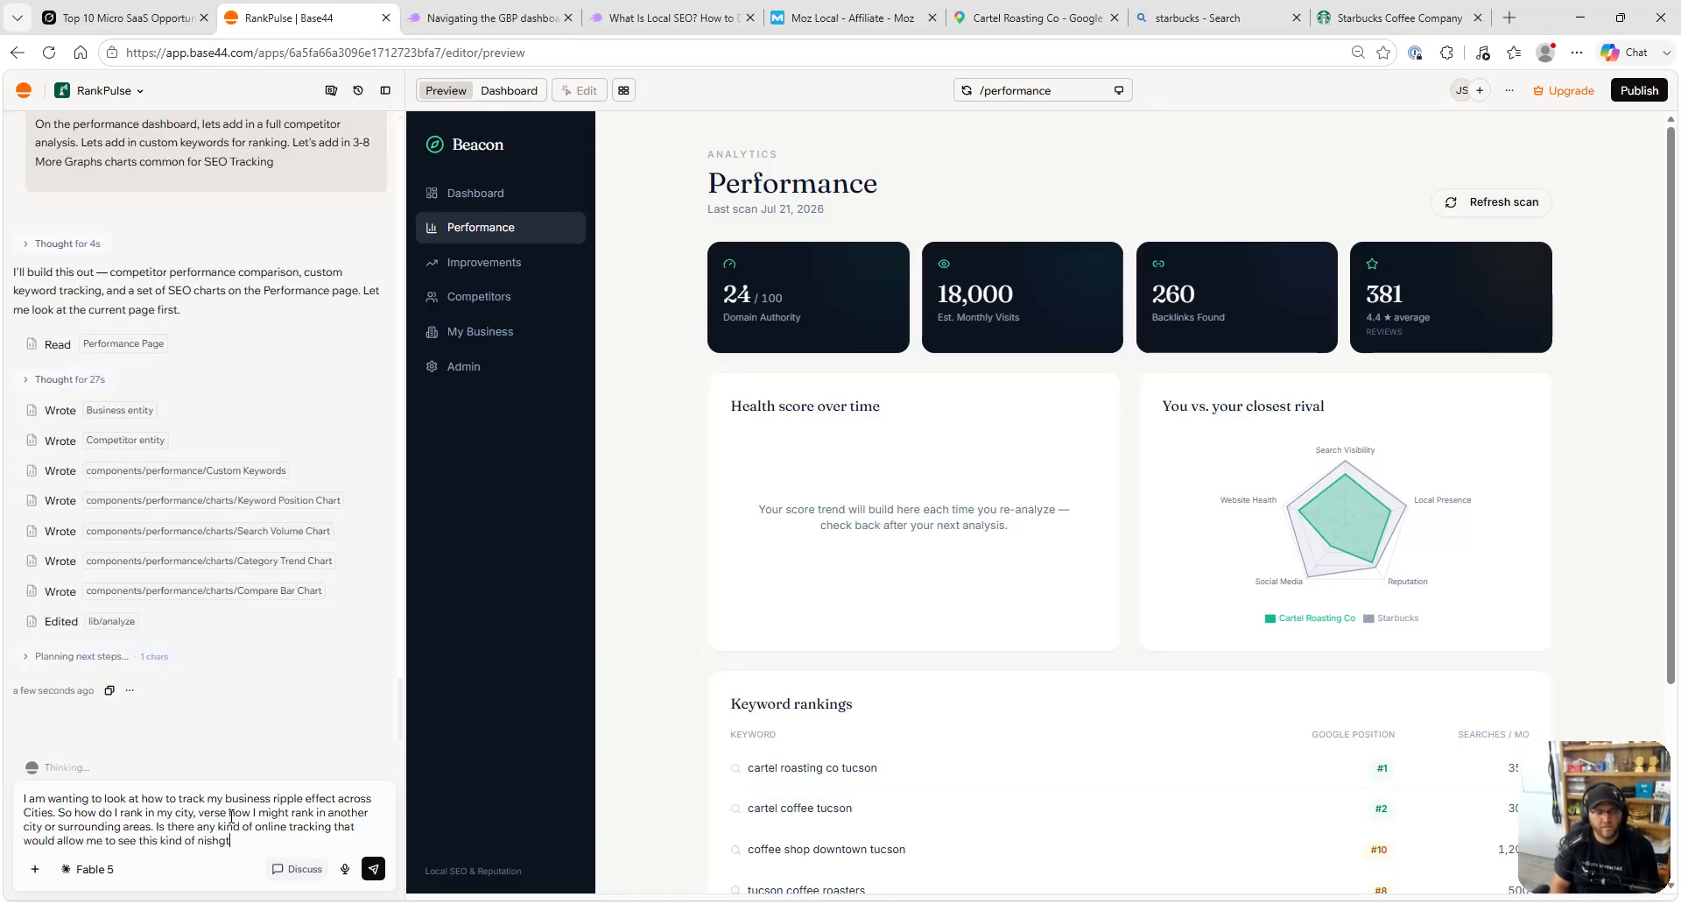
pyautogui.press('BackSpace')
pyautogui.press('BackSpace')
pyautogui.press('BackSpace')
pyautogui.press('BackSpace')
pyautogui.press('BackSpace')
pyautogui.press('BackSpace')
pyautogui.write('insight? Is anyone')
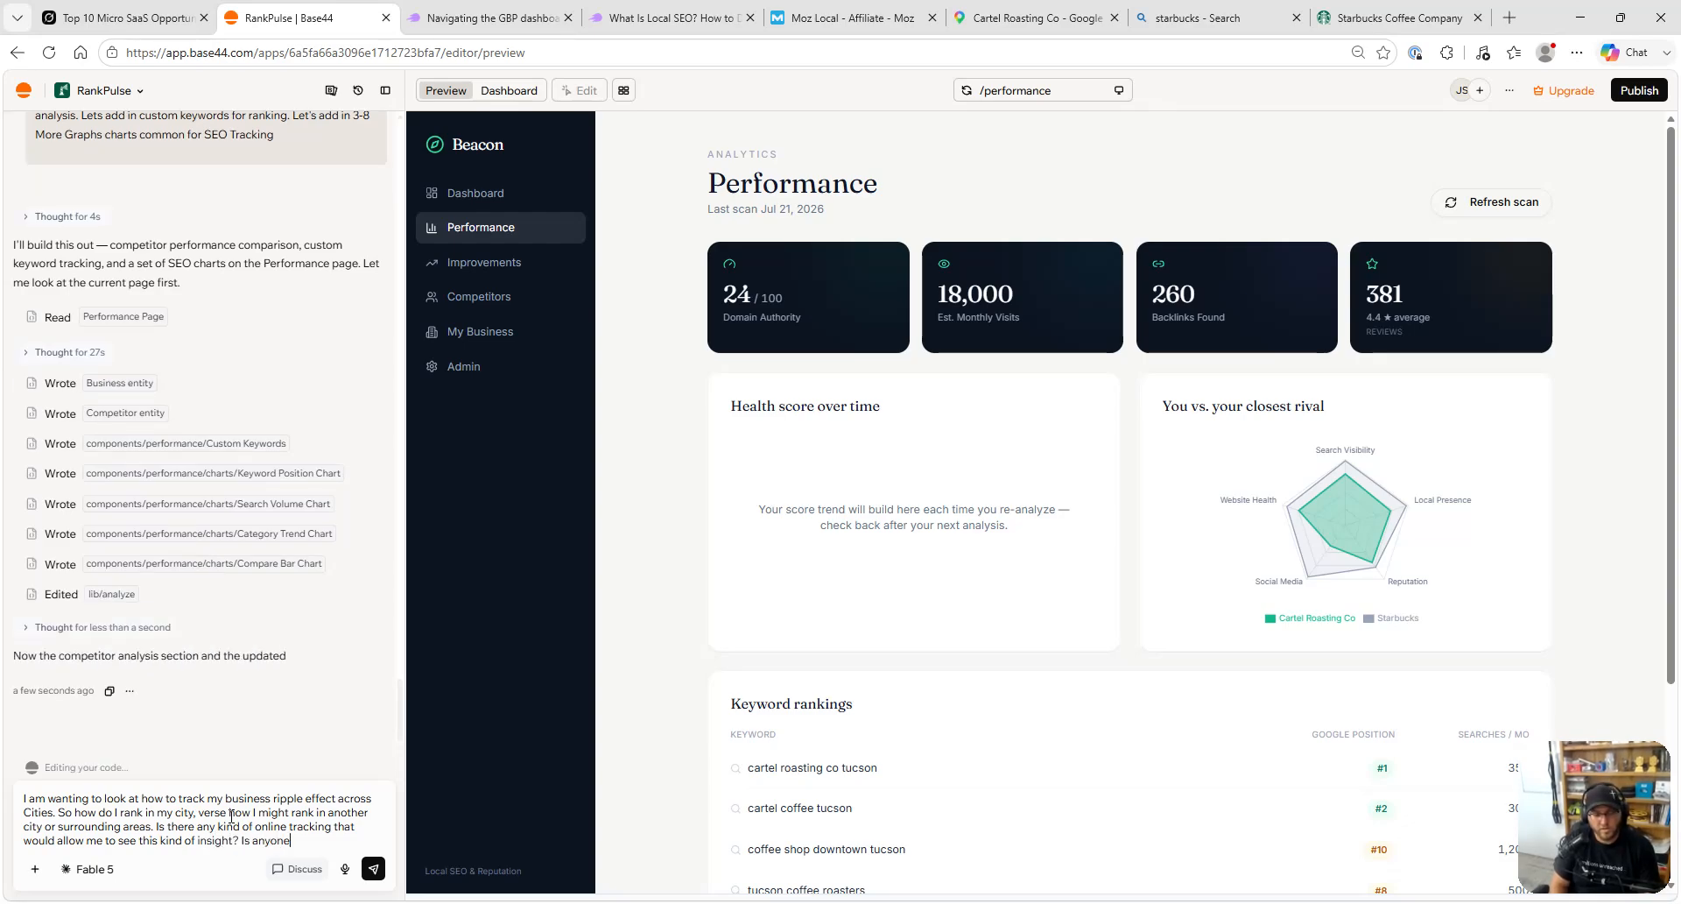
# - Finish the prompt with "Is anyone doing this kind of work already?" and submit it to the builder
pyautogui.write(' doign this')
pyautogui.hotkey('ctrl', 'BackSpace')
pyautogui.hotkey('ctrl', 'BackSpace')
pyautogui.write('doing this kind of wo')
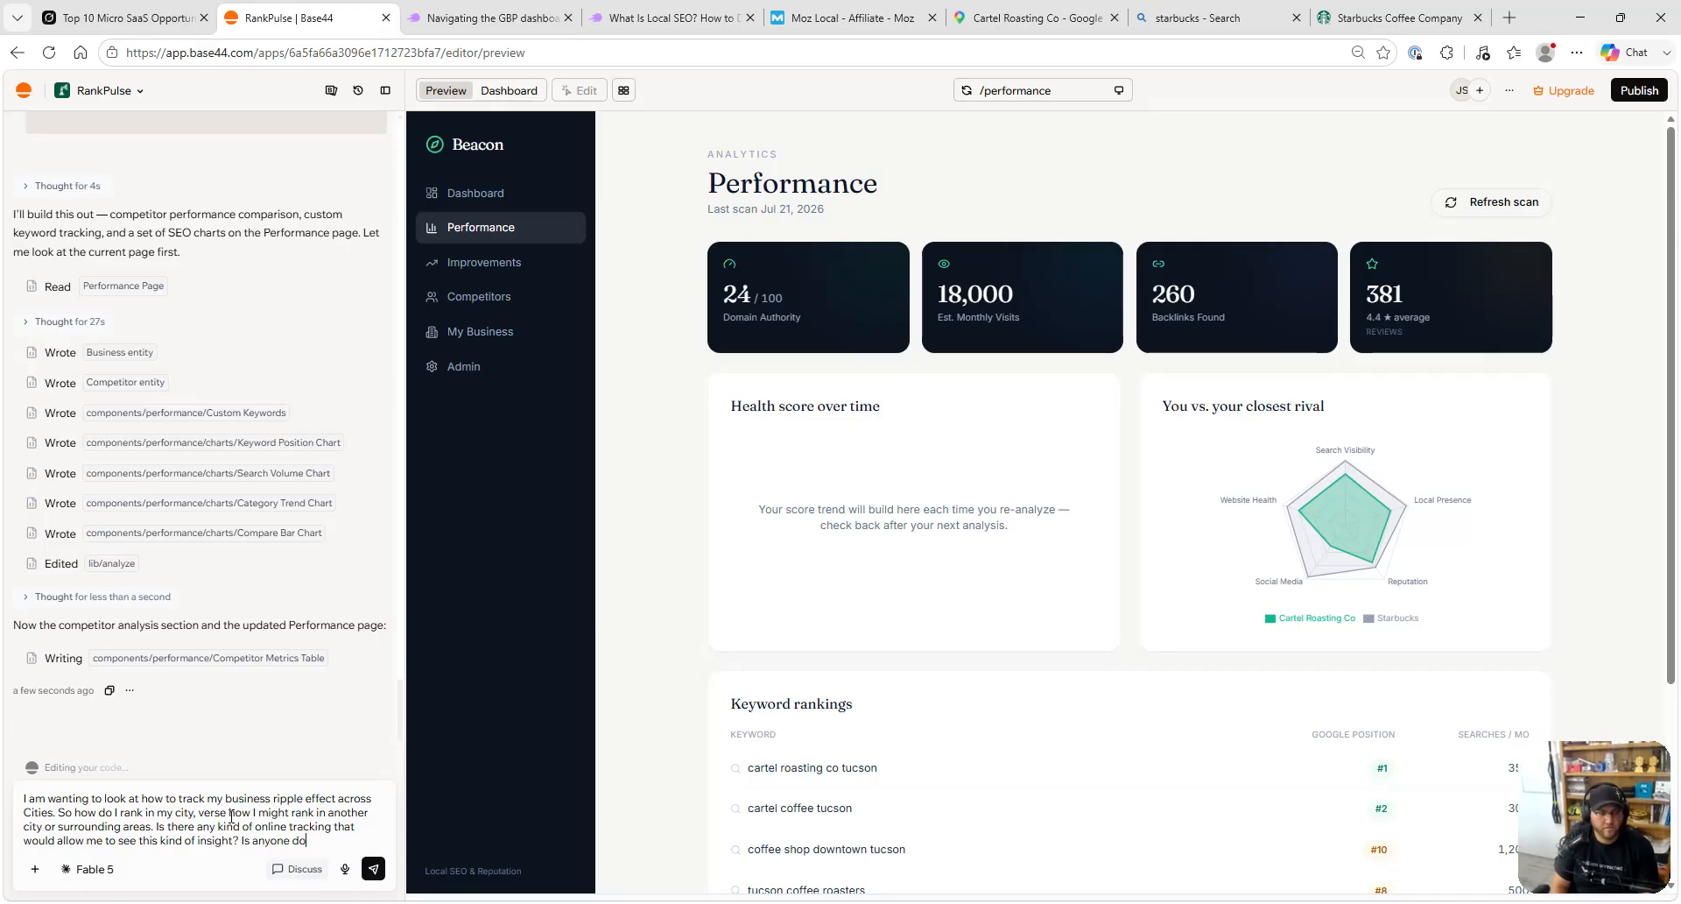
pyautogui.write('rk already?')
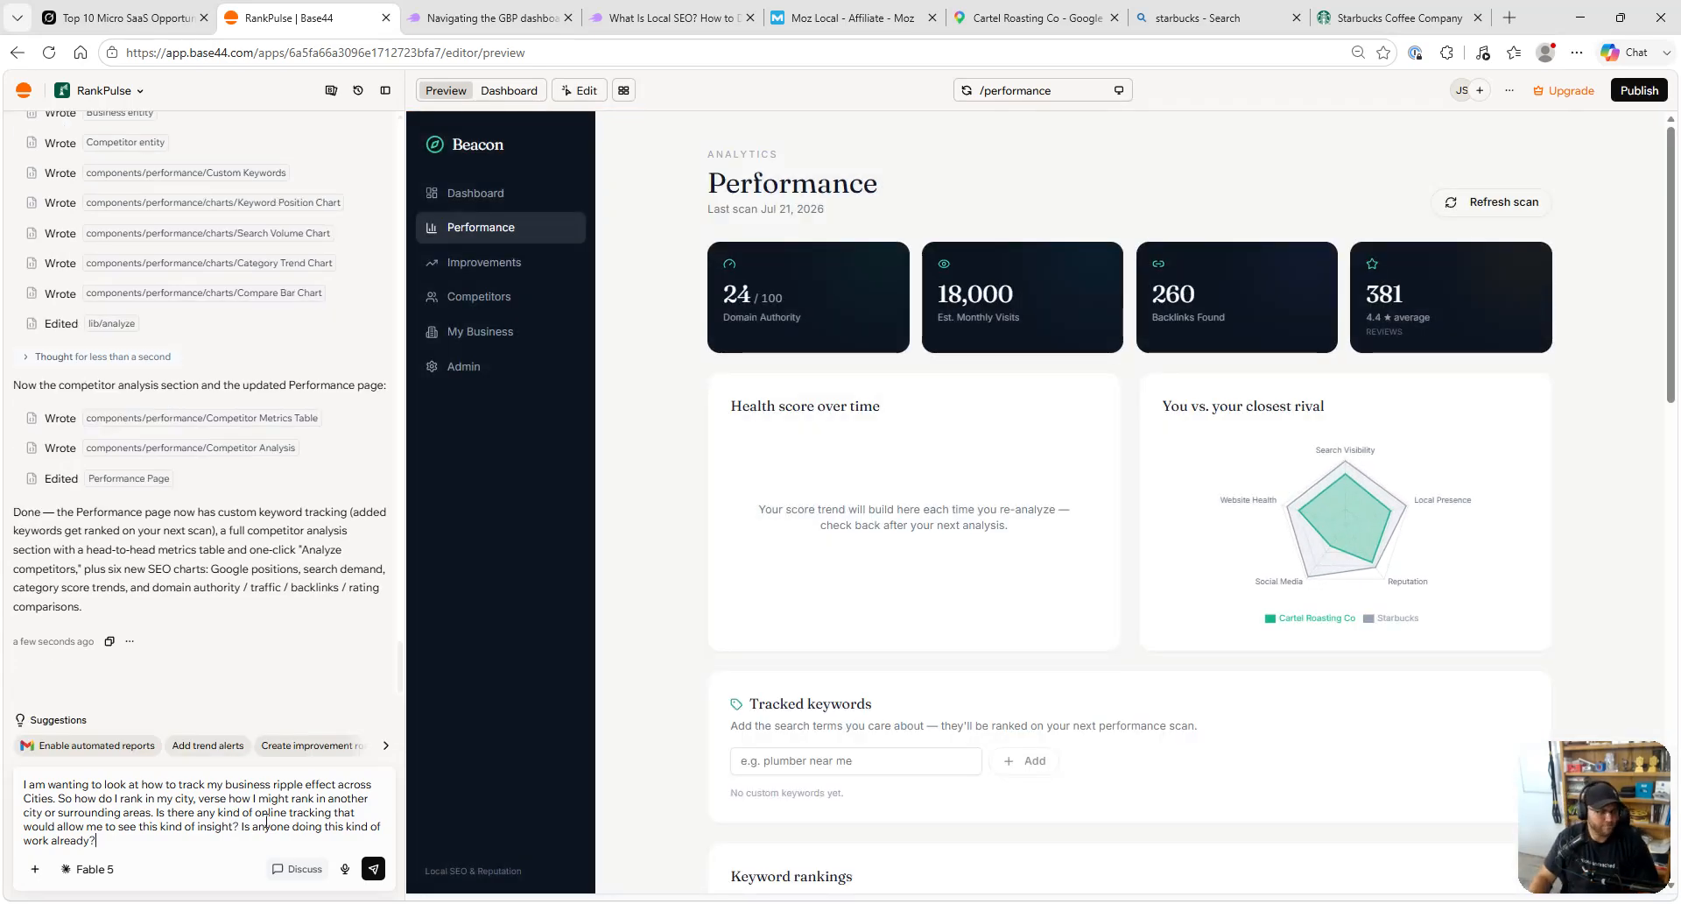
pyautogui.press('Return')
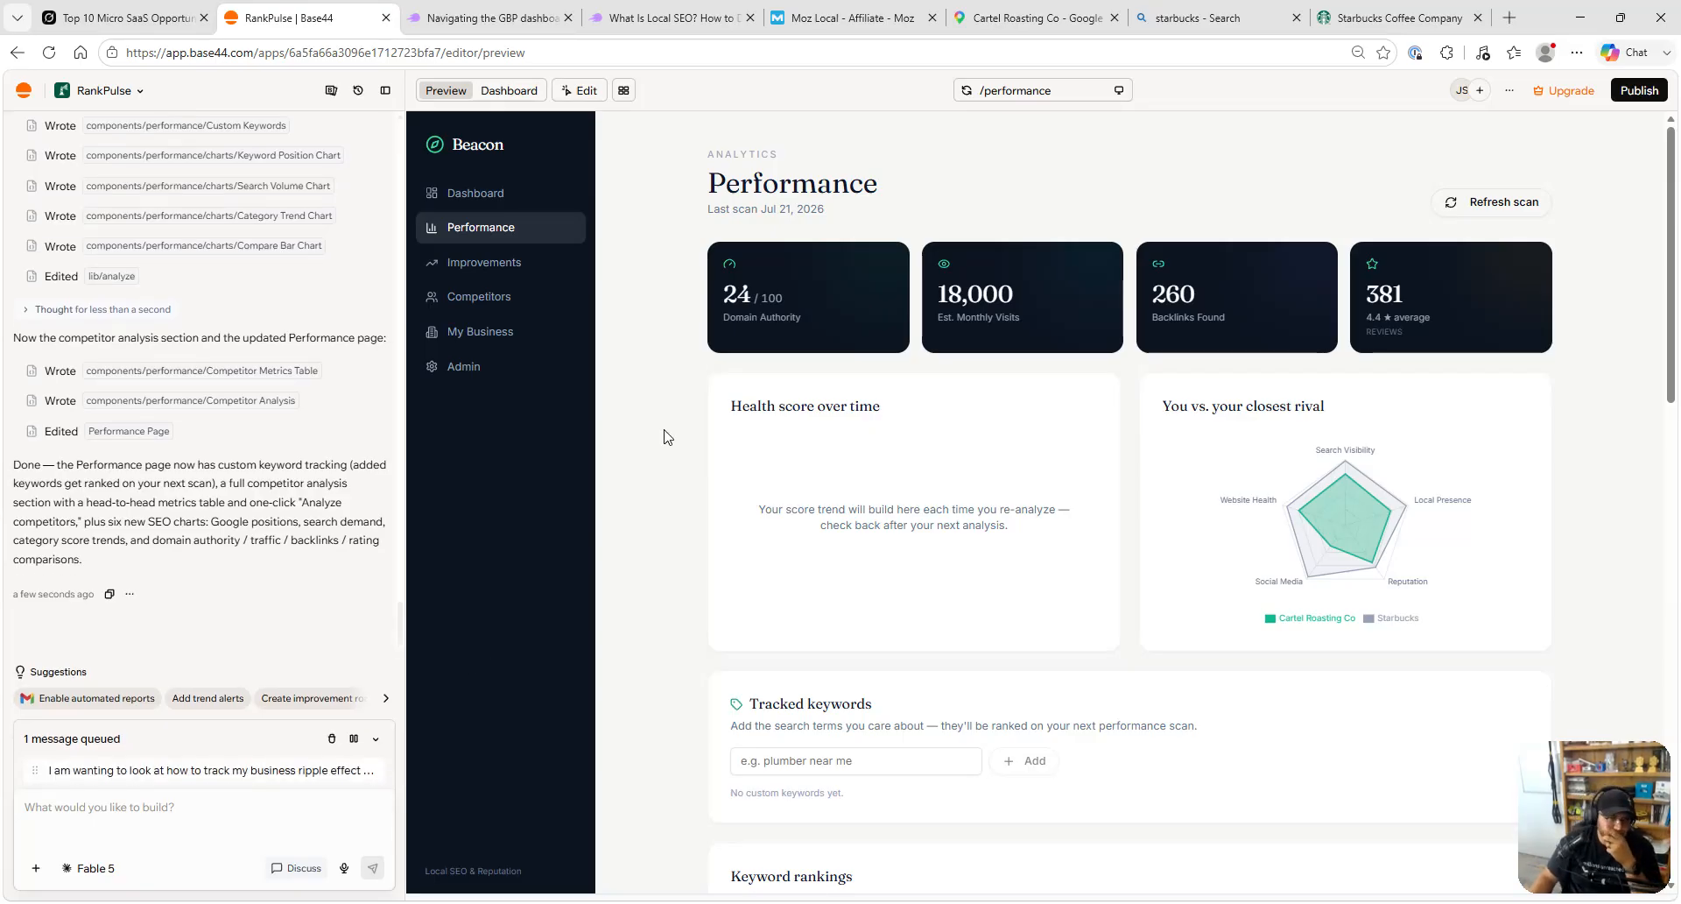
# - Add "Good Coffee" as a custom tracked keyword on the Performance page
pyautogui.scroll(-5, 751, 219)
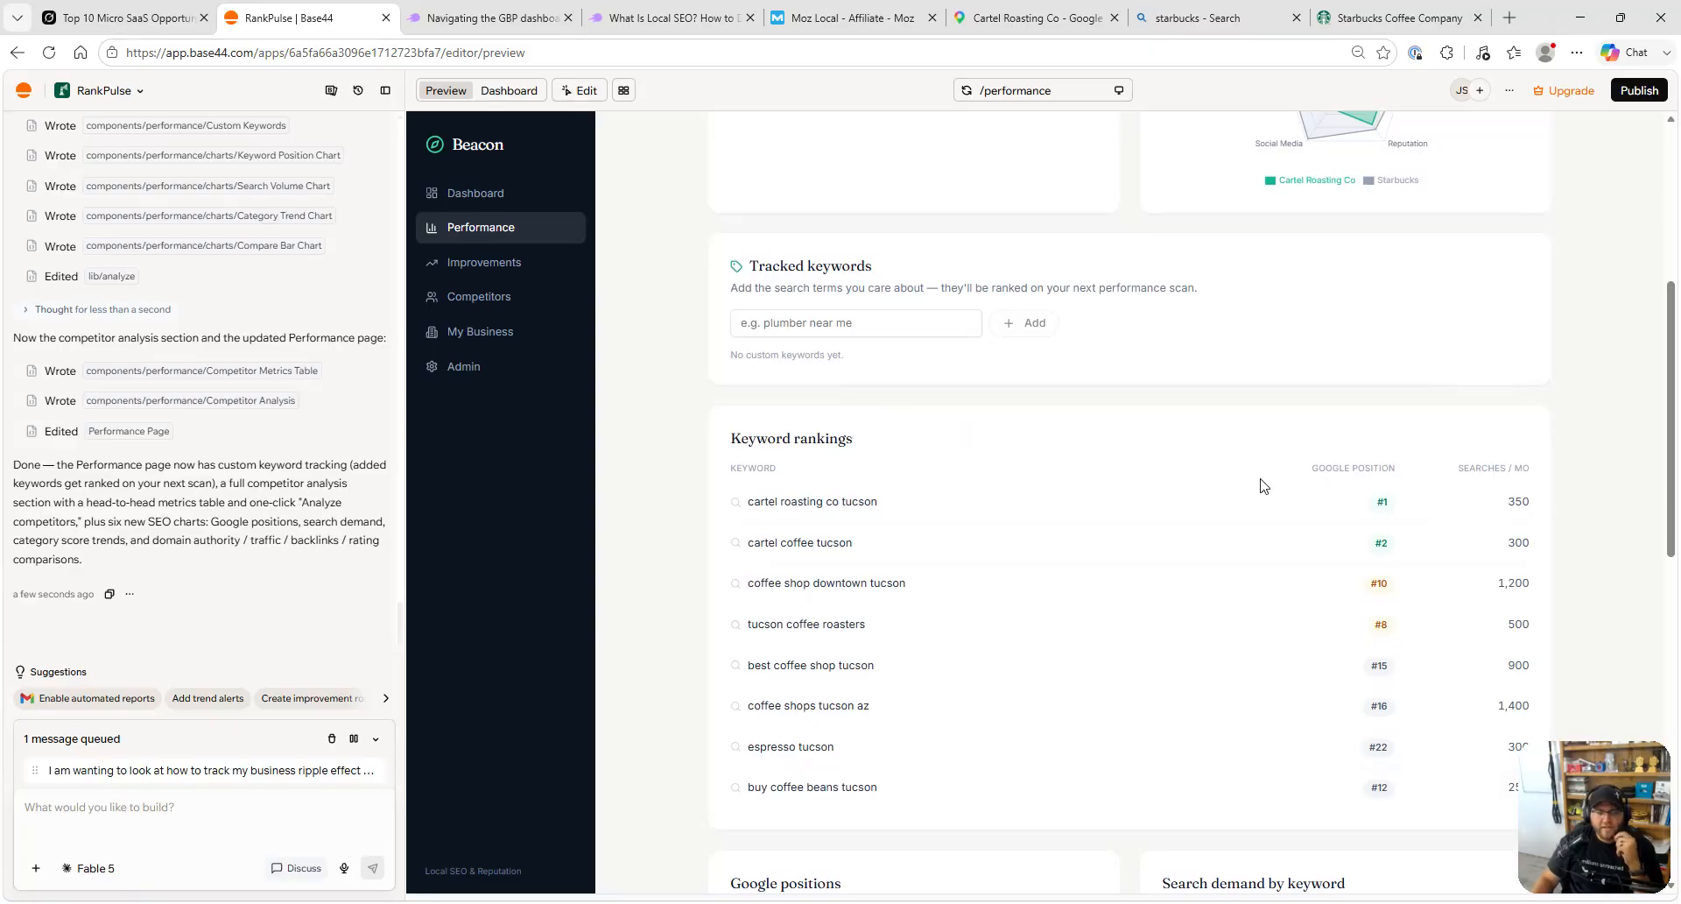
pyautogui.scroll(-1, 1257, 487)
pyautogui.click(874, 232)
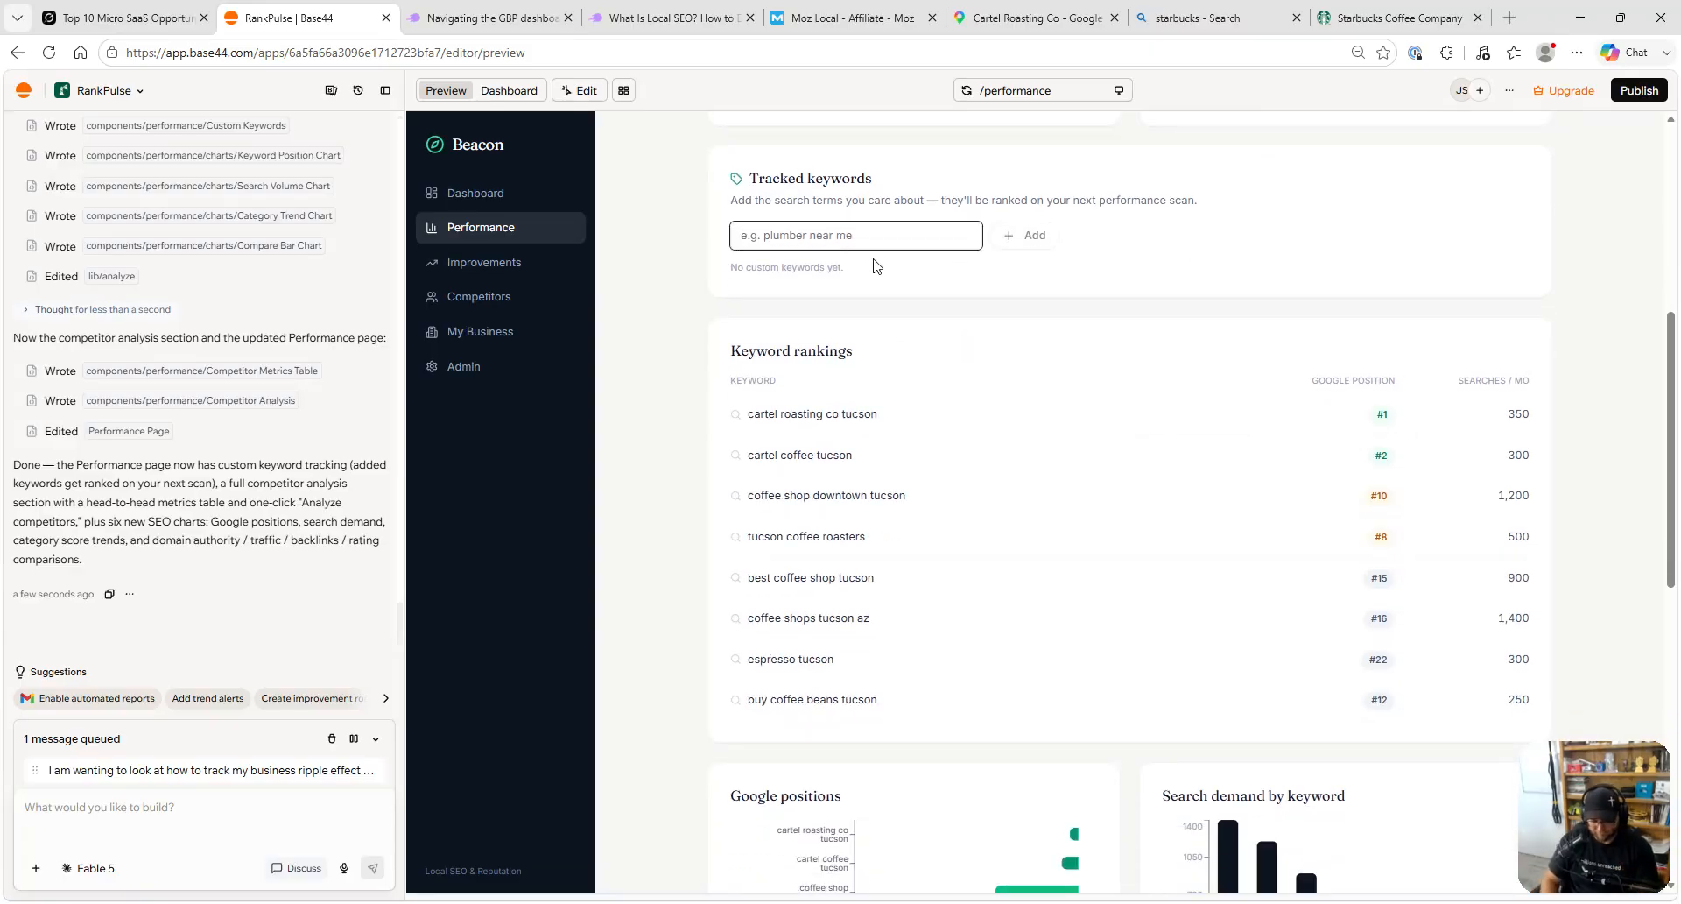
pyautogui.write('Good Coffee')
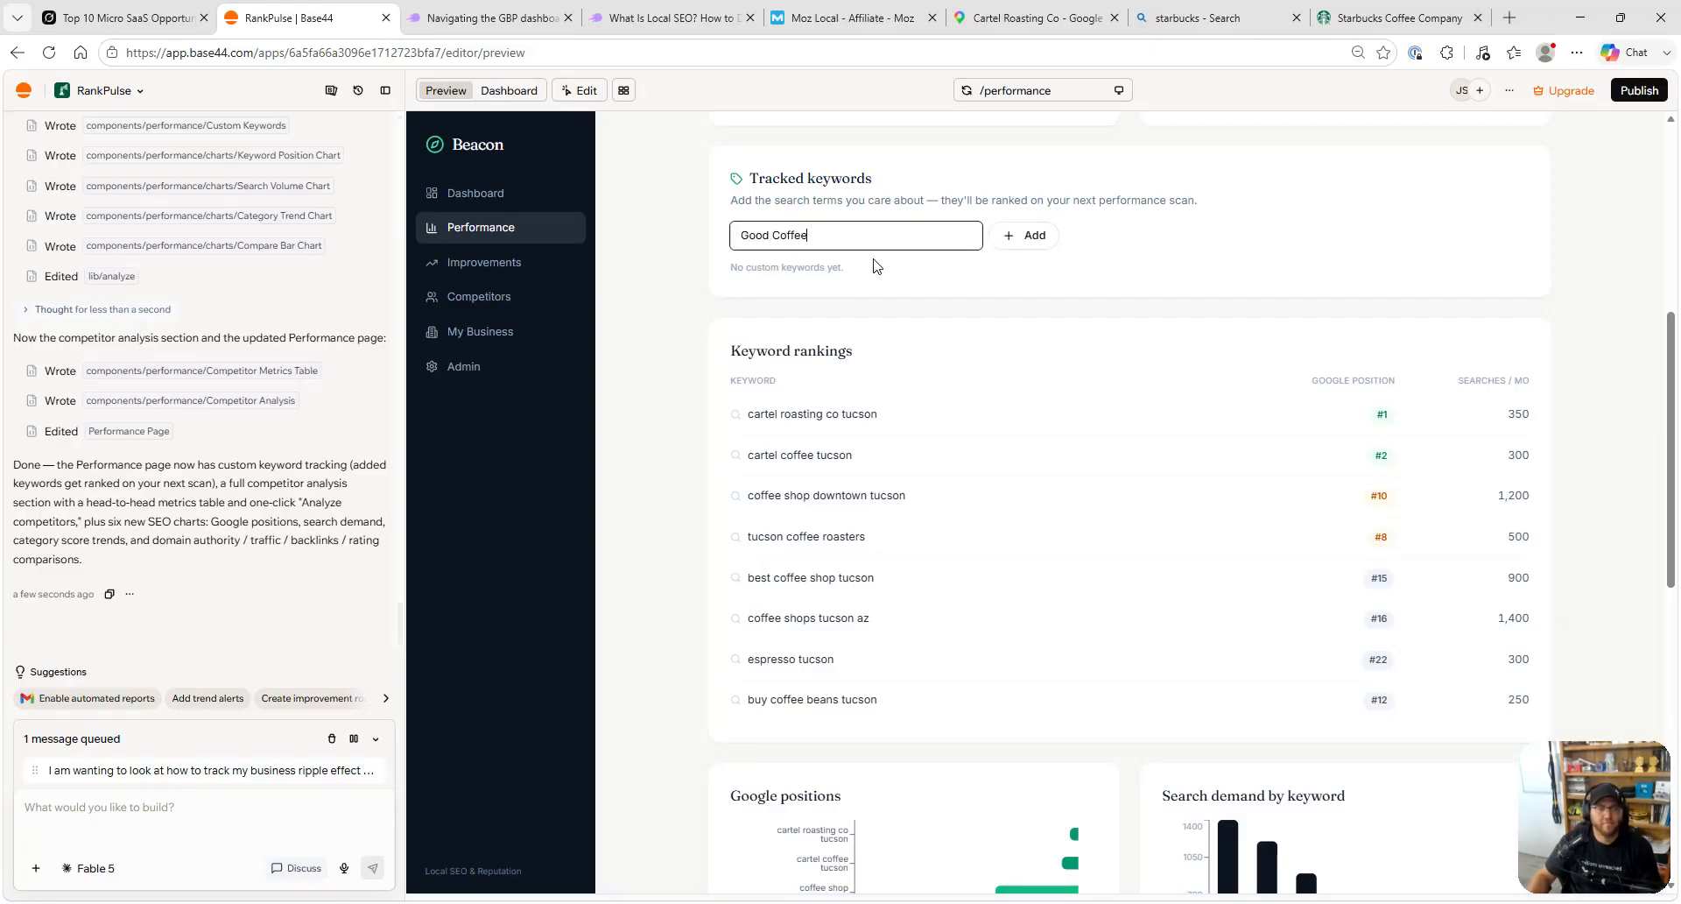
pyautogui.click(1056, 238)
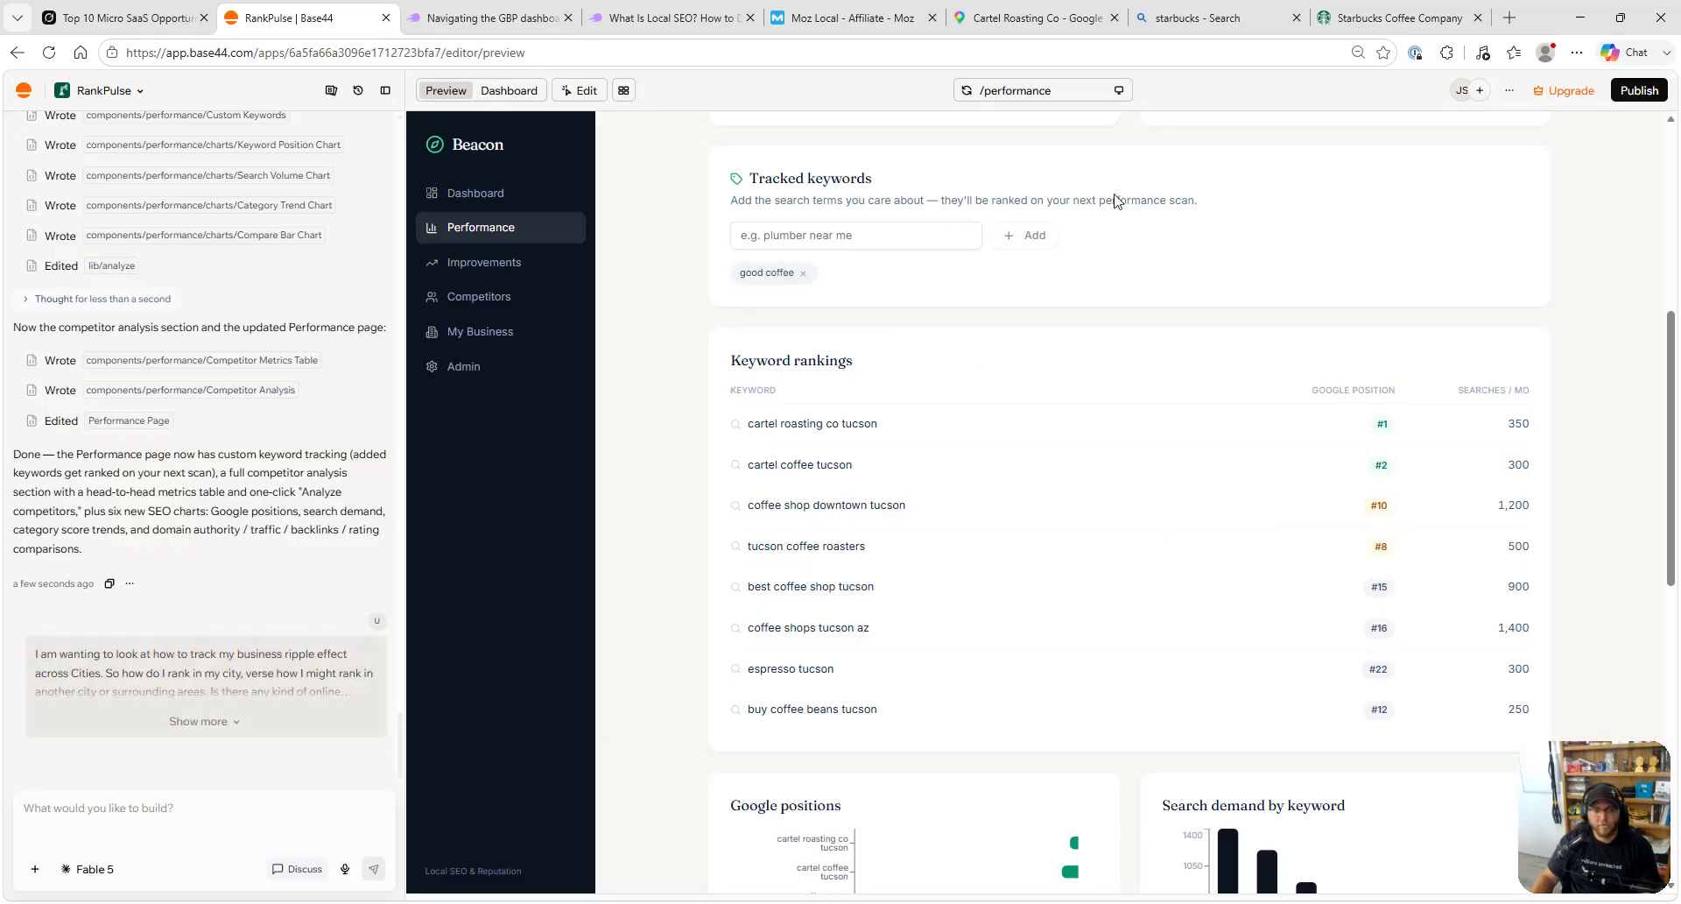
# - Examine the keyword rankings and the individual bars of the Google positions and Search demand by keyword charts
pyautogui.scroll(-2, 1189, 238)
pyautogui.scroll(-3, 1182, 236)
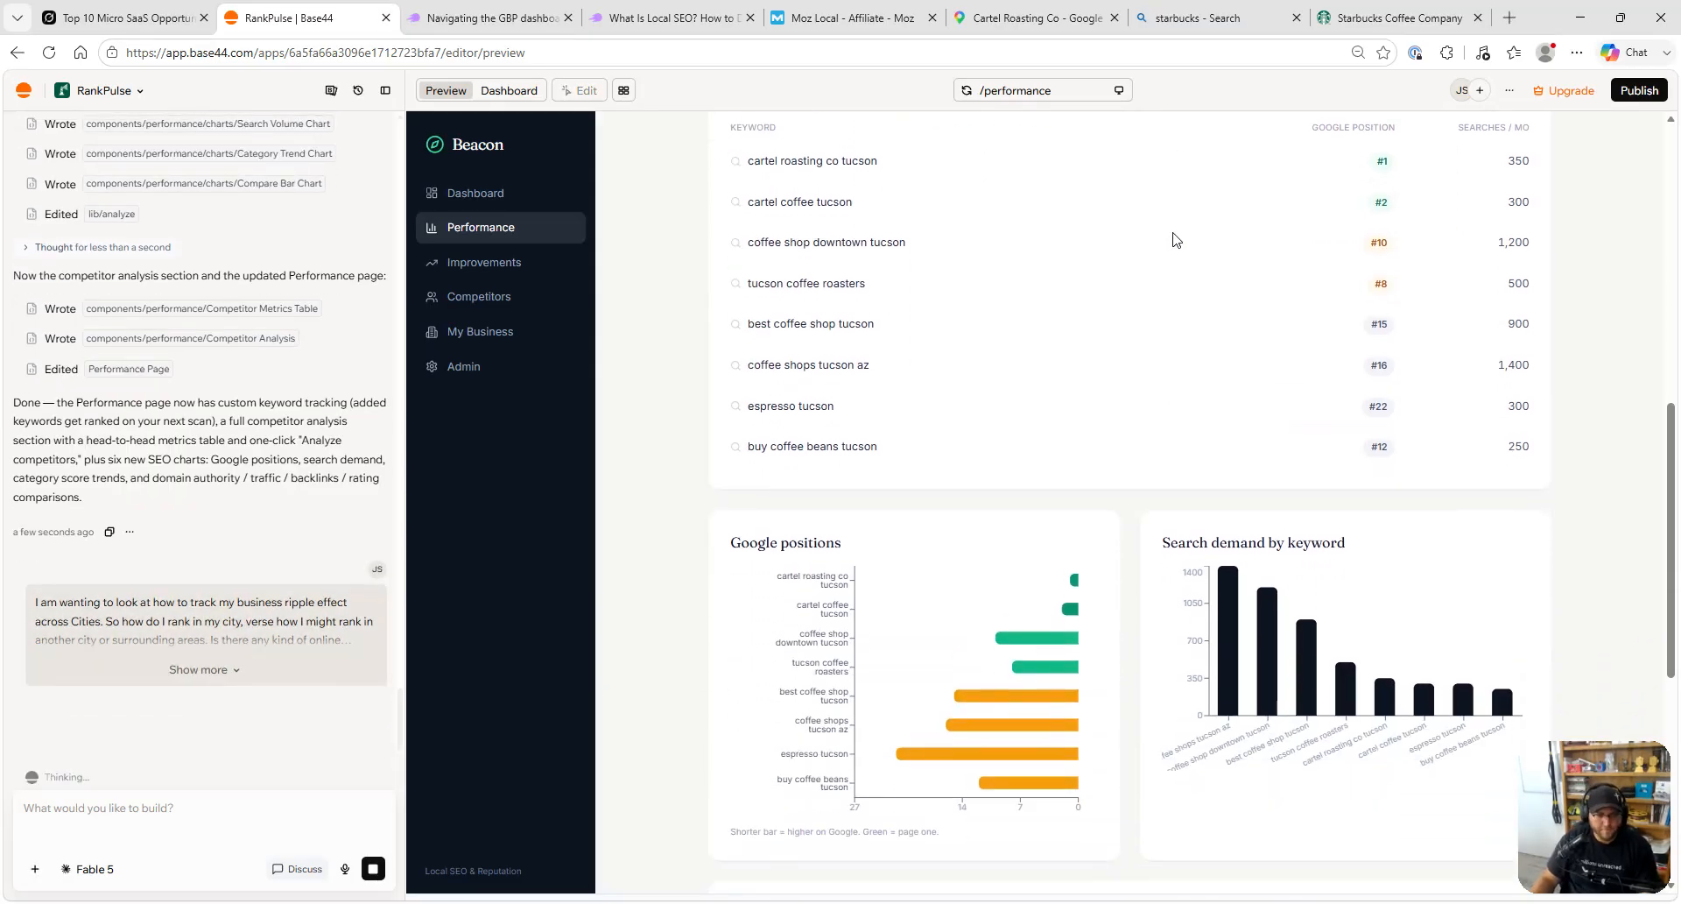
pyautogui.scroll(-1, 1243, 452)
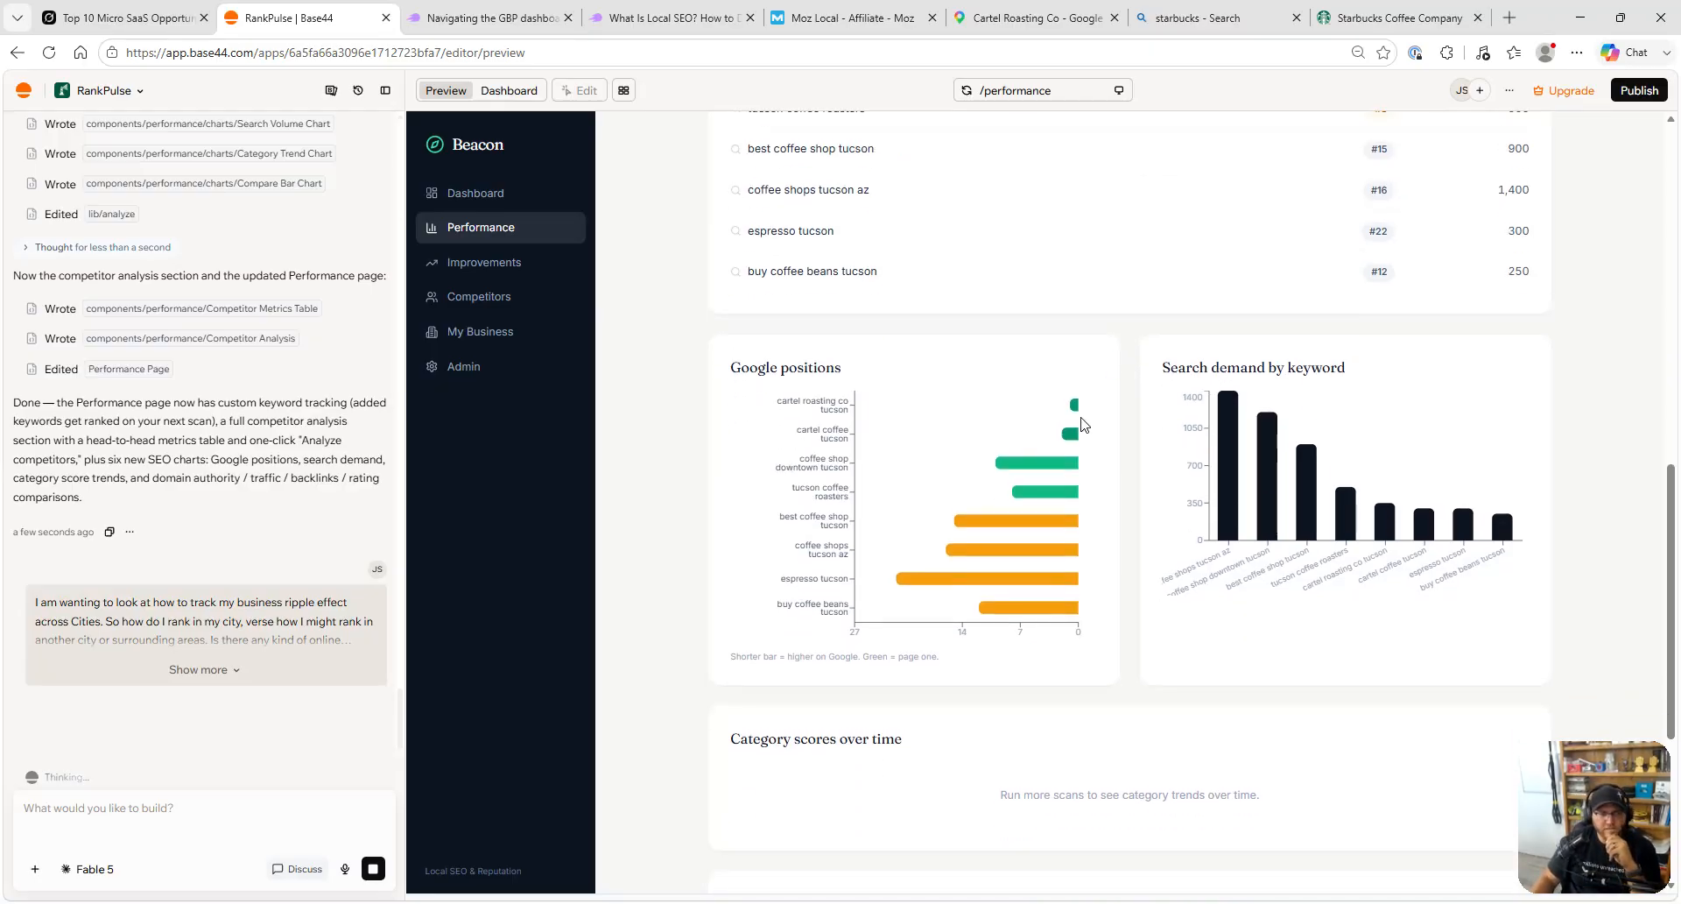
pyautogui.moveTo(1073, 483)
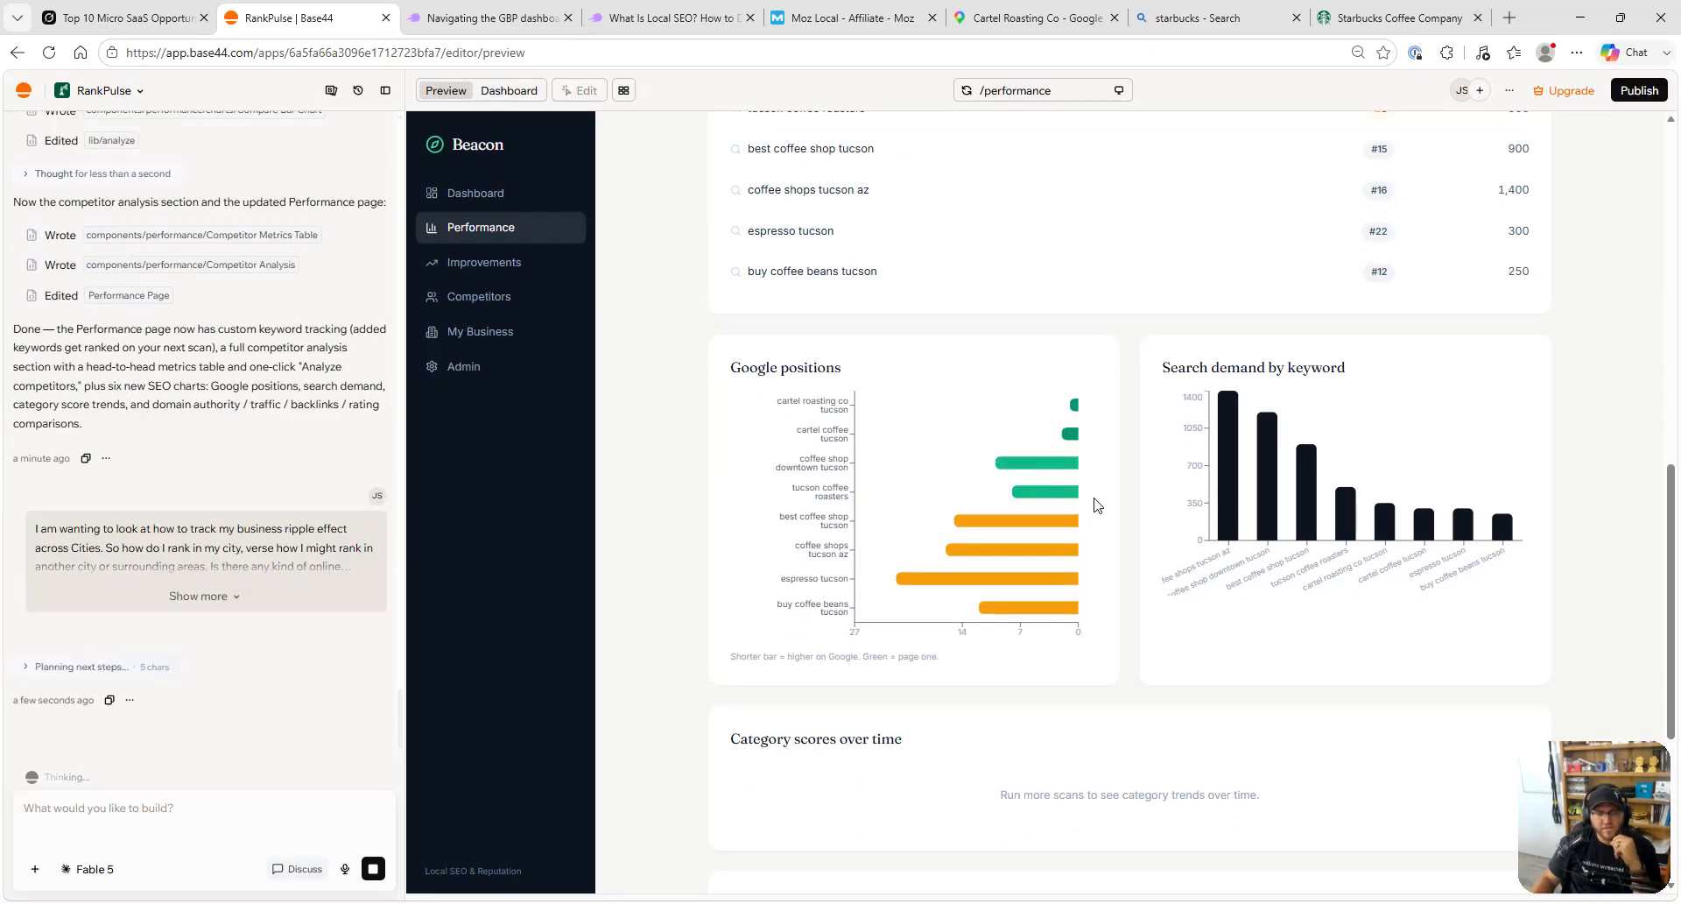
pyautogui.moveTo(1063, 540)
pyautogui.moveTo(1063, 575)
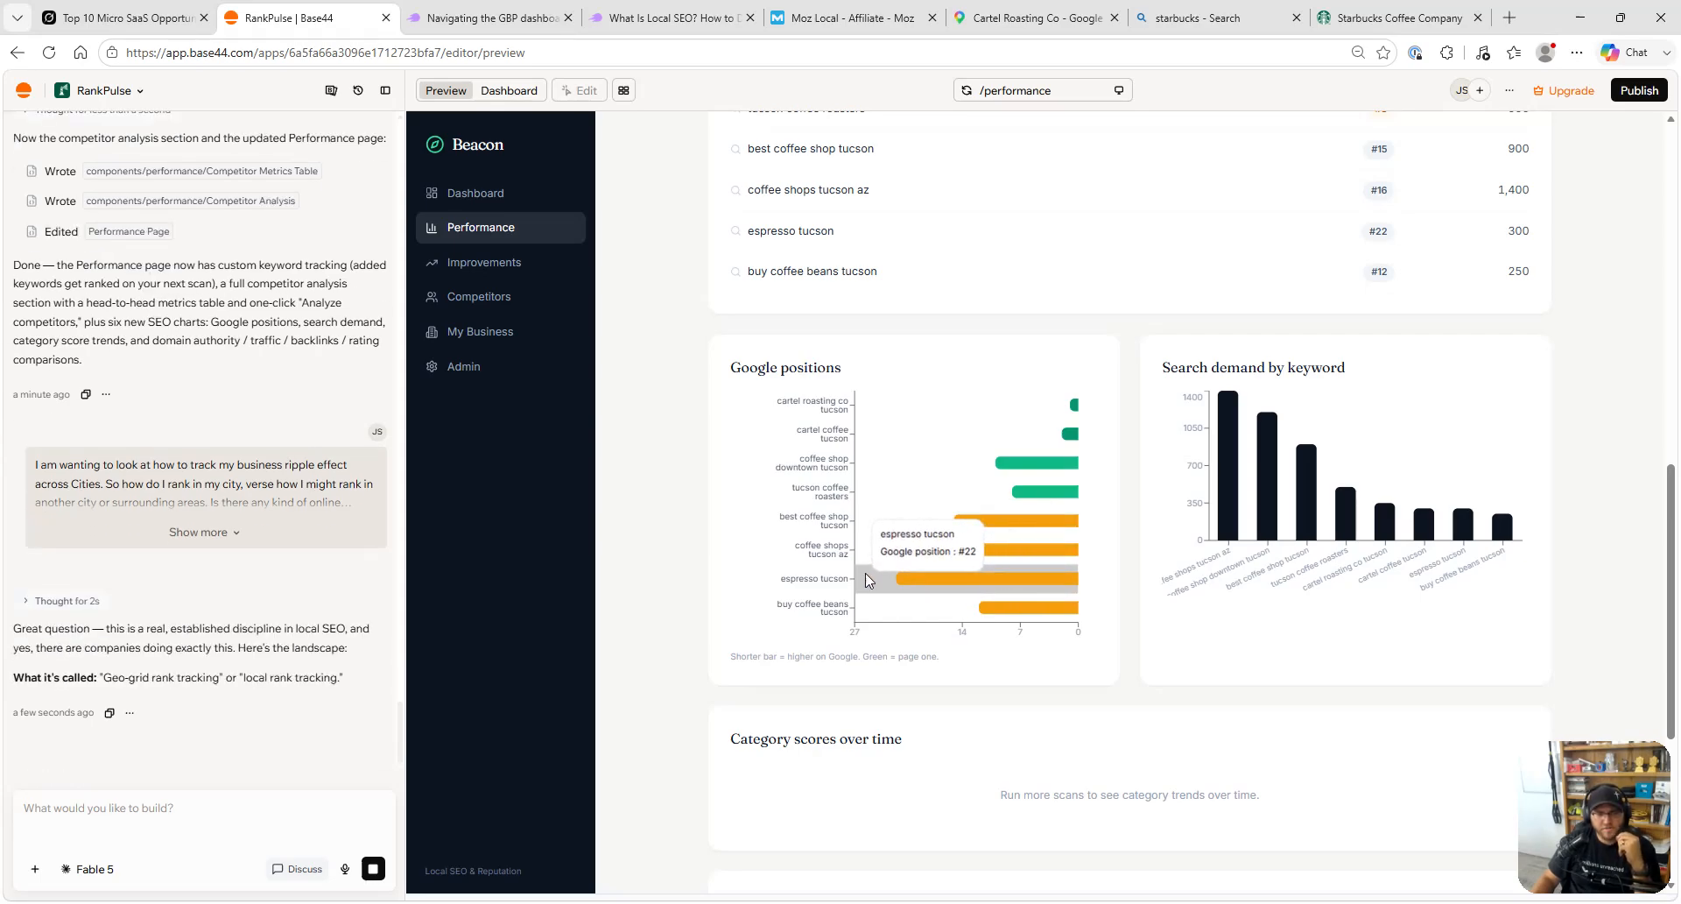
pyautogui.moveTo(1074, 412)
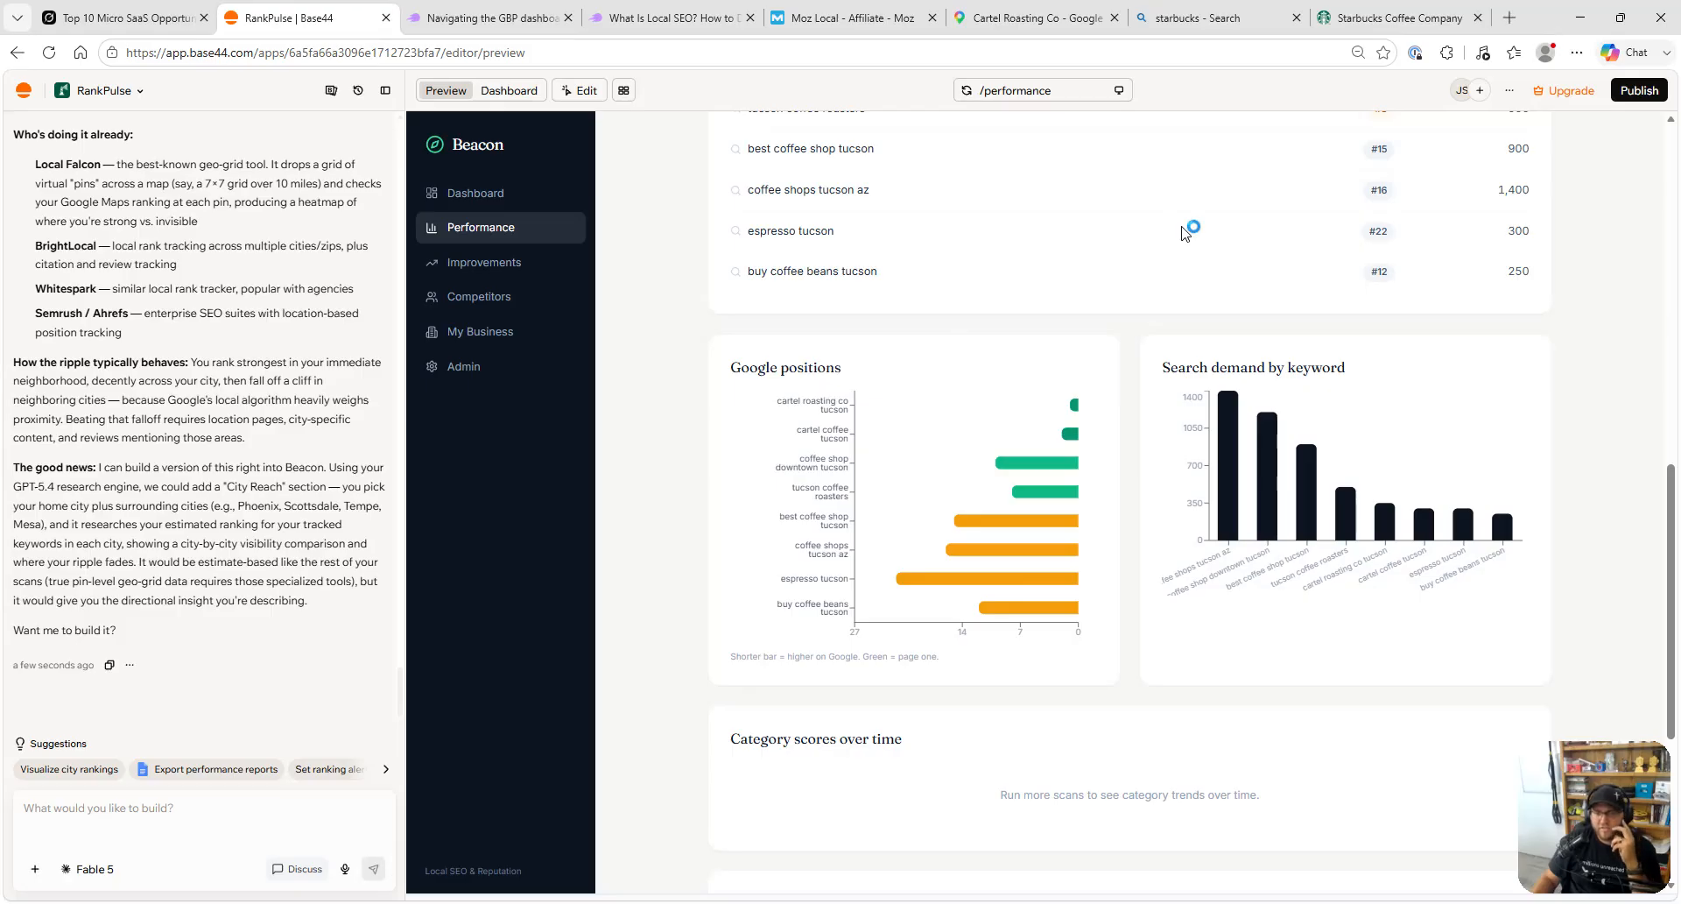
pyautogui.moveTo(1226, 434)
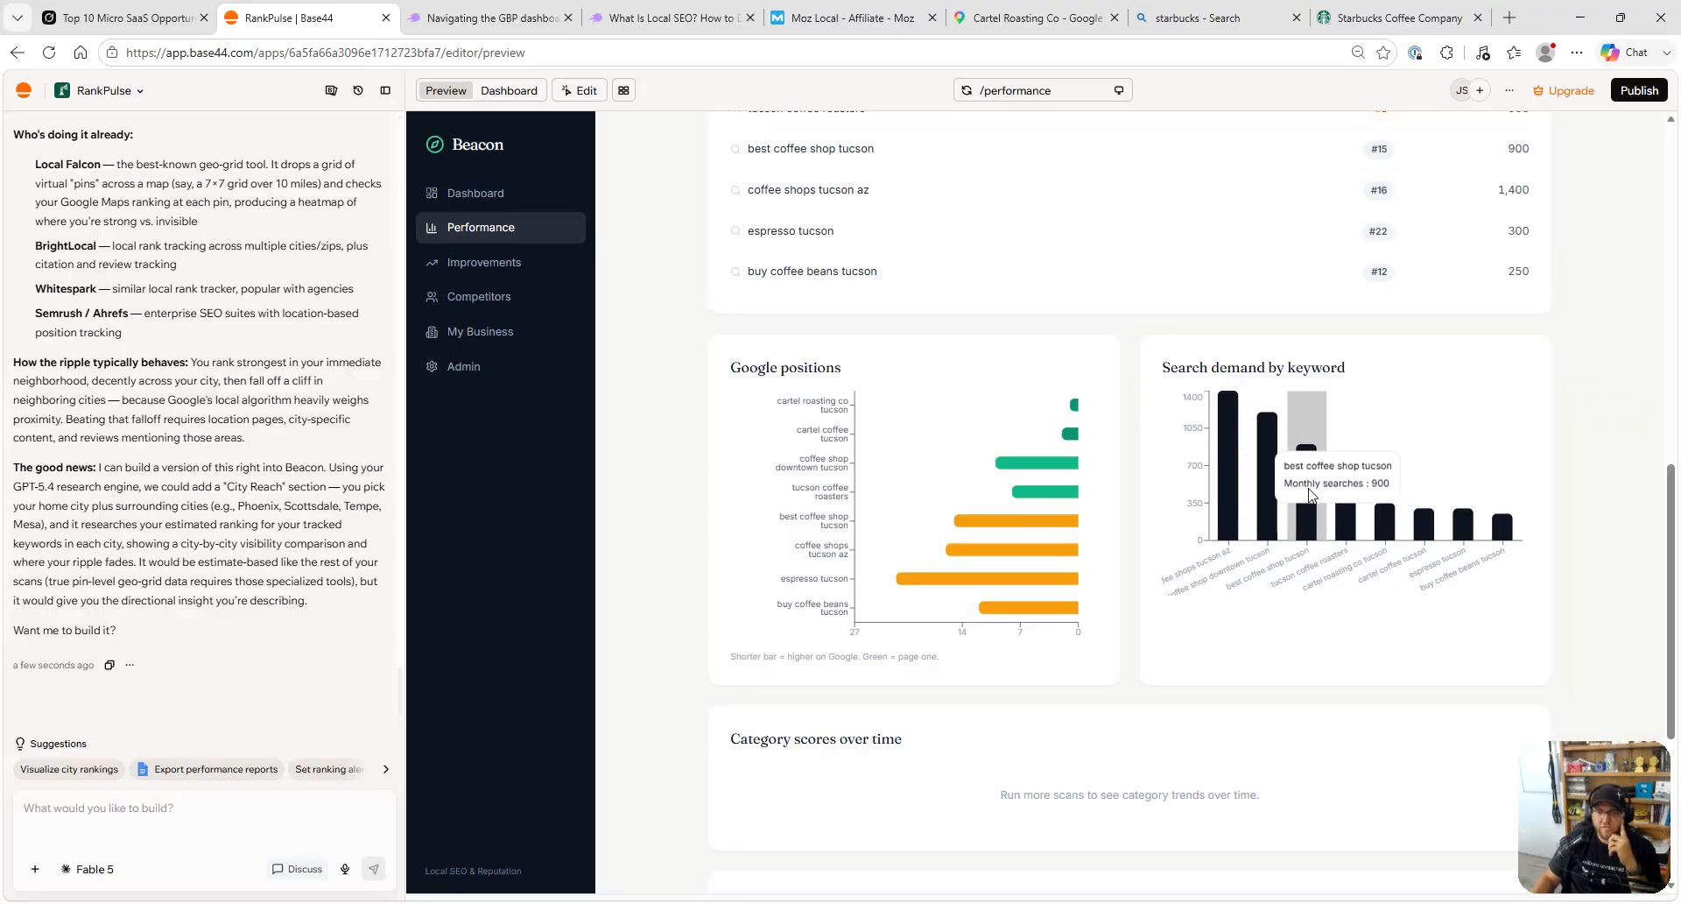
# - Run the analysis of all competitors in the Competitor analysis section of the Performance page
pyautogui.scroll(-3, 1550, 508)
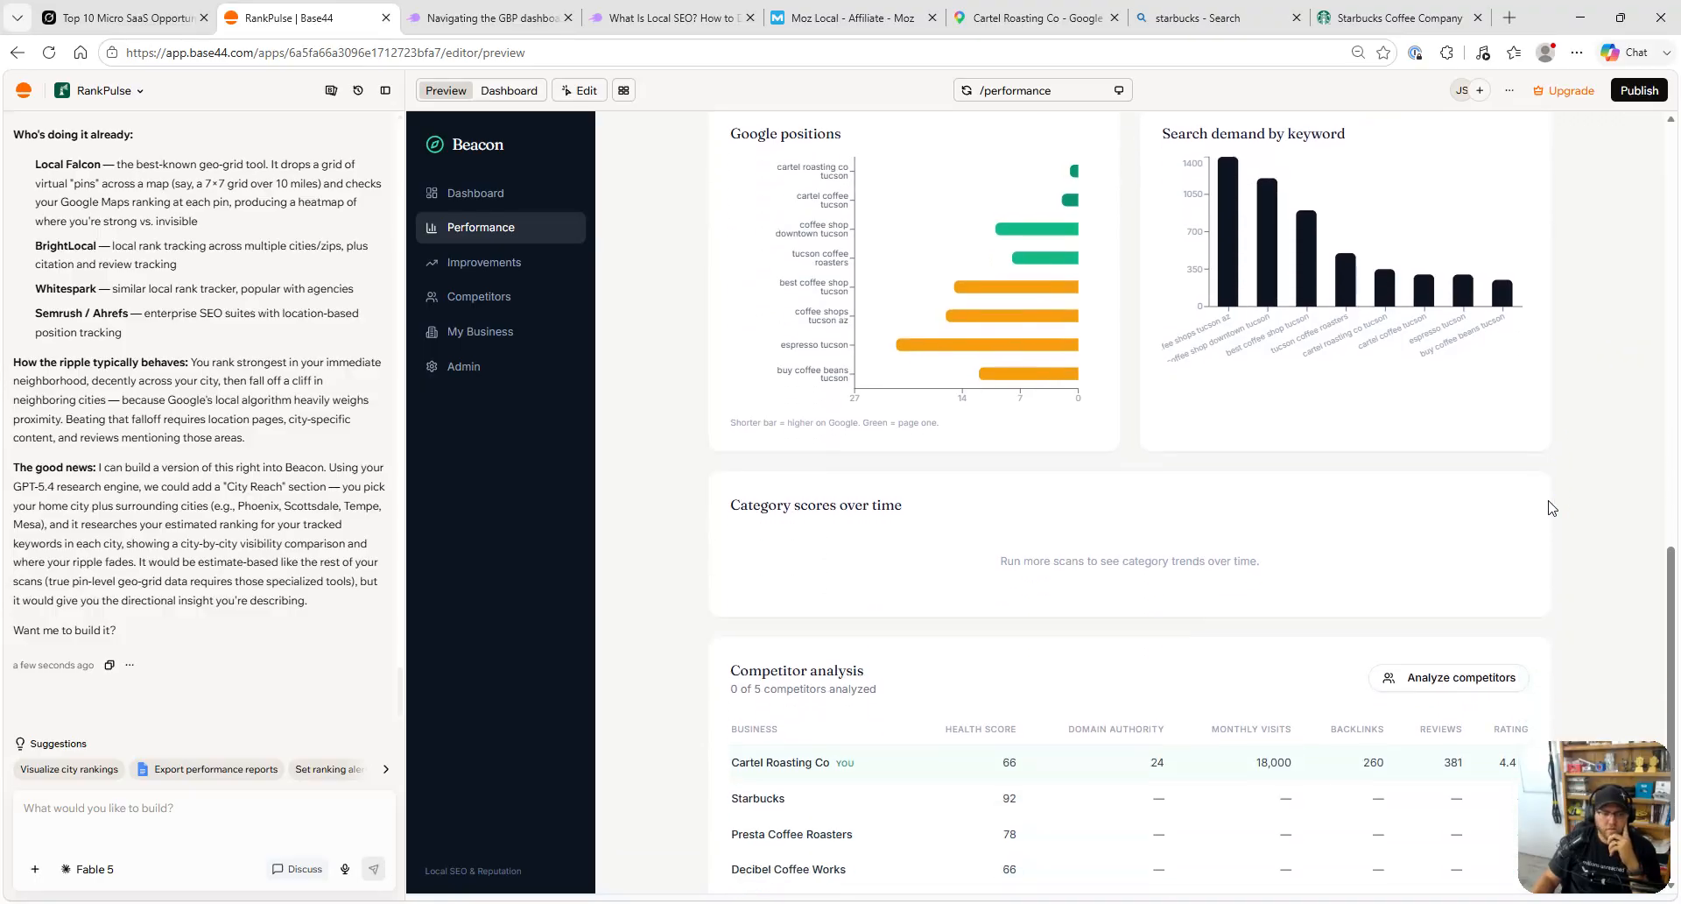
pyautogui.scroll(-2, 1036, 525)
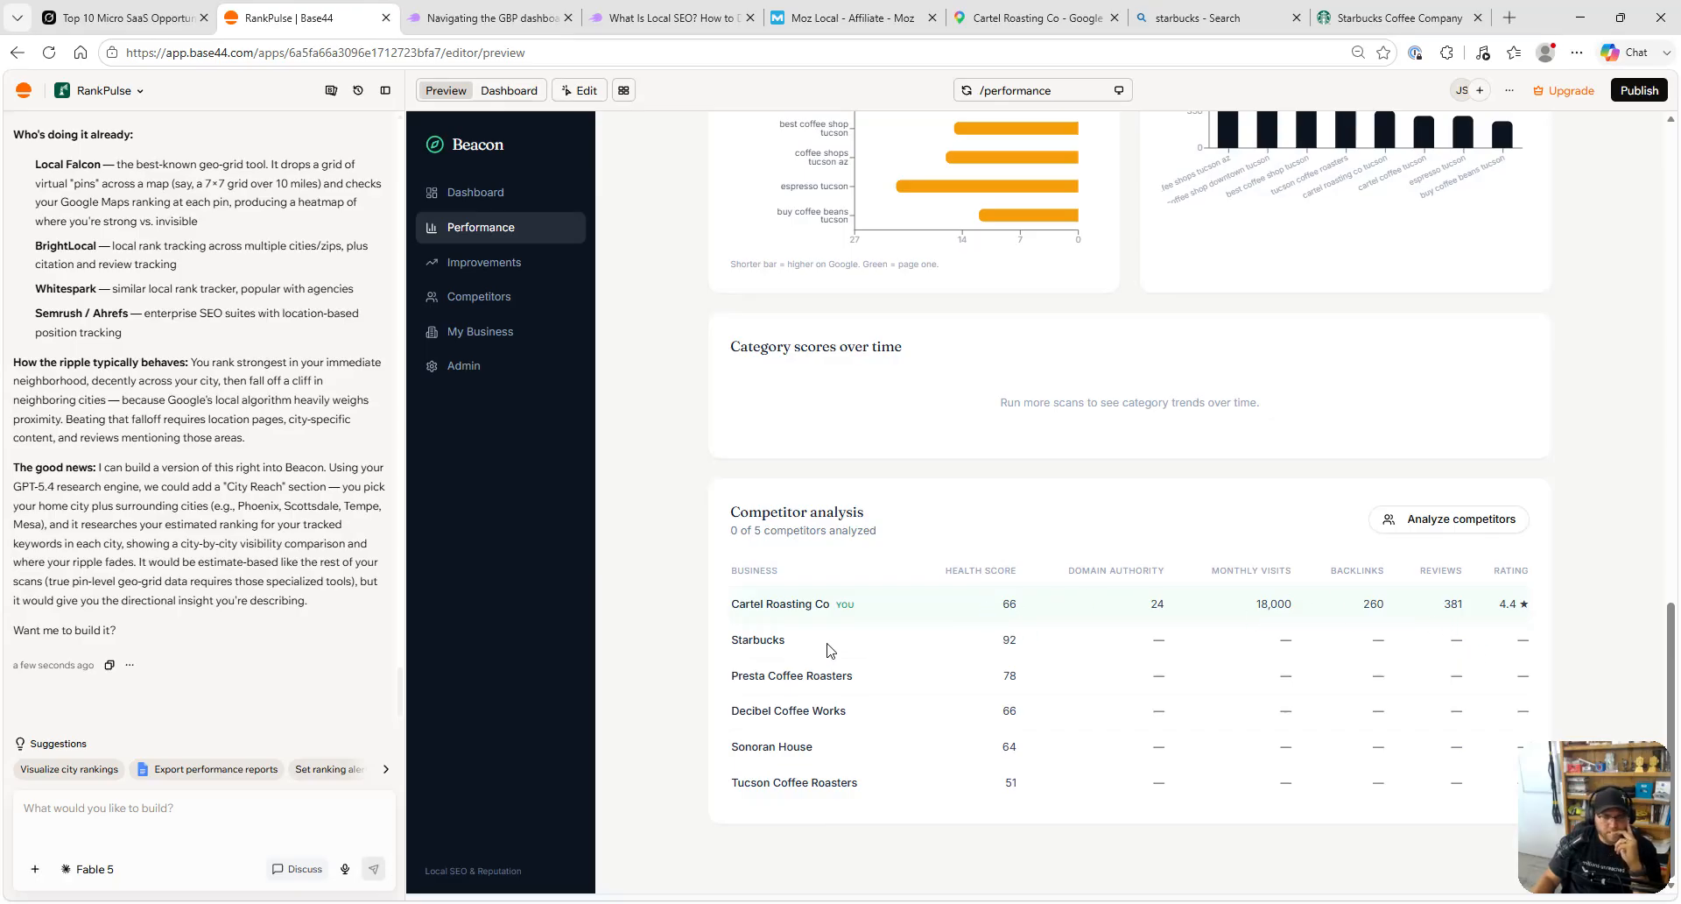
pyautogui.click(1466, 525)
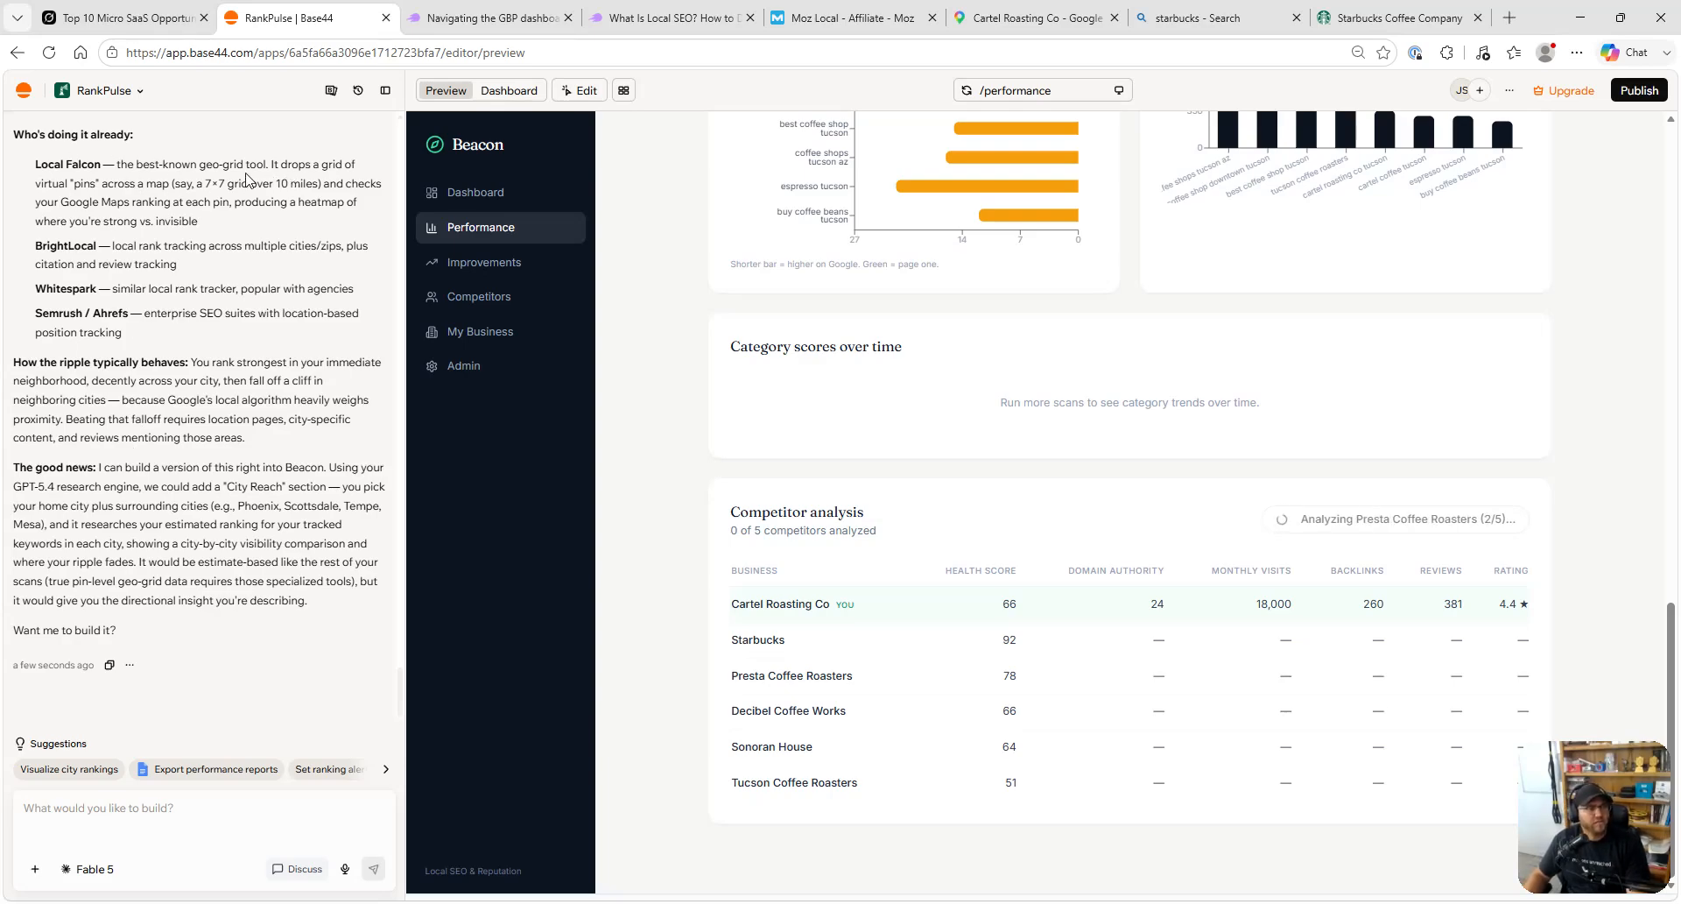
# - Read the builder's notes on Local Falcon and other rank trackers, and answer its City Reach proposal with "yes build it"
pyautogui.moveTo(59, 205); pyautogui.dragTo(31, 175)
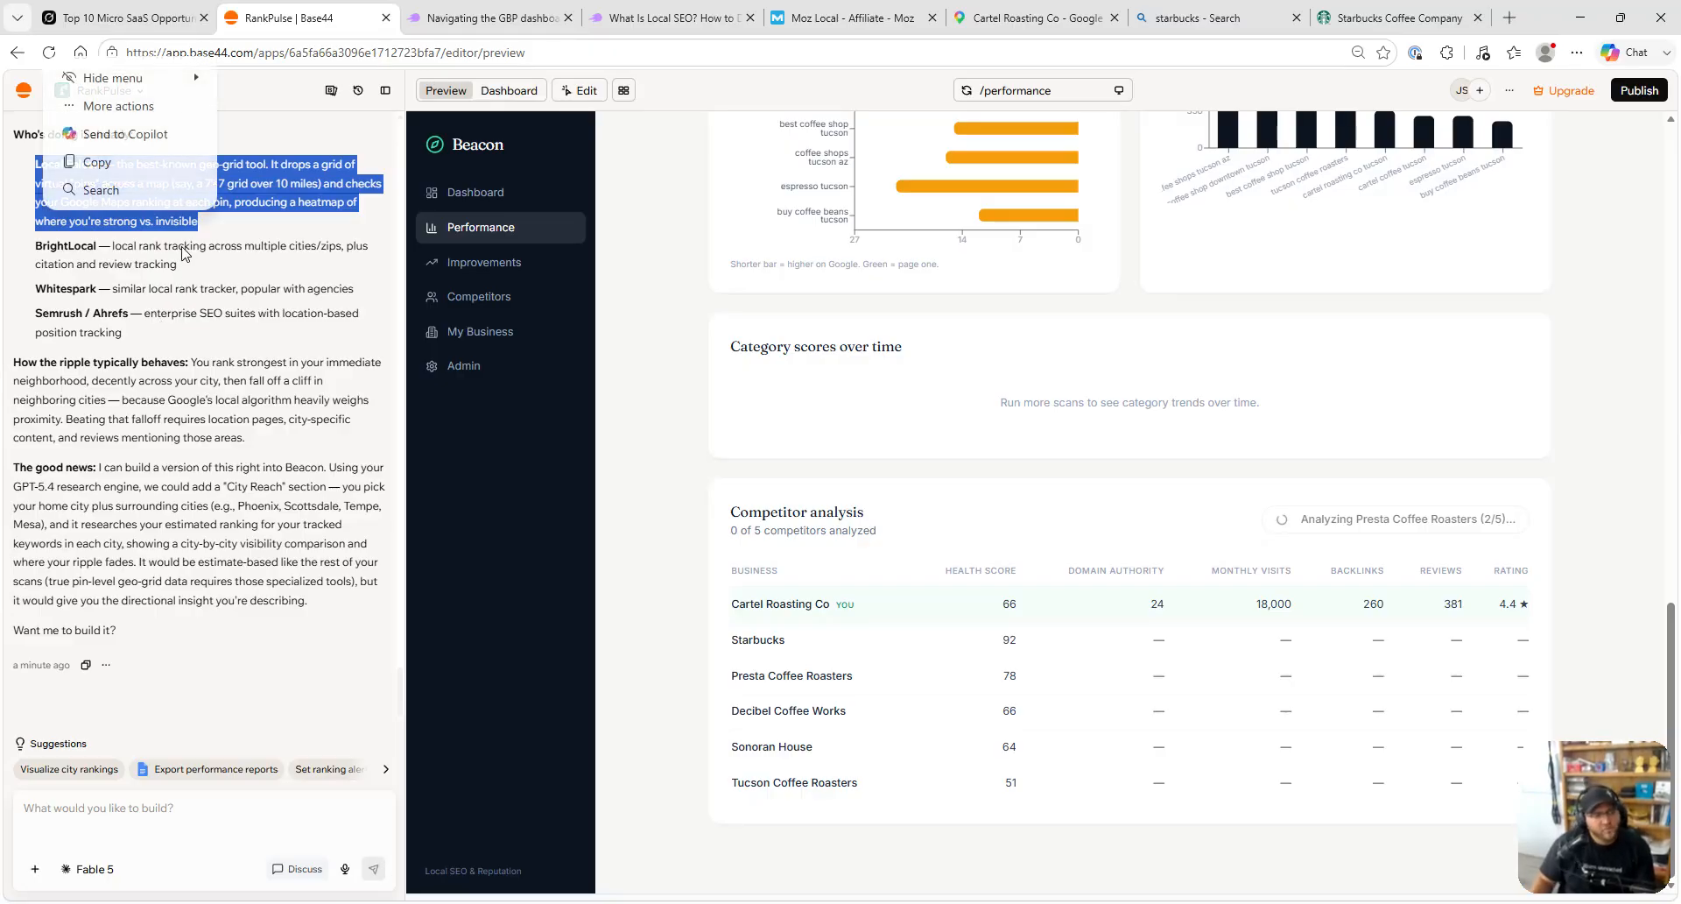
pyautogui.click(193, 276)
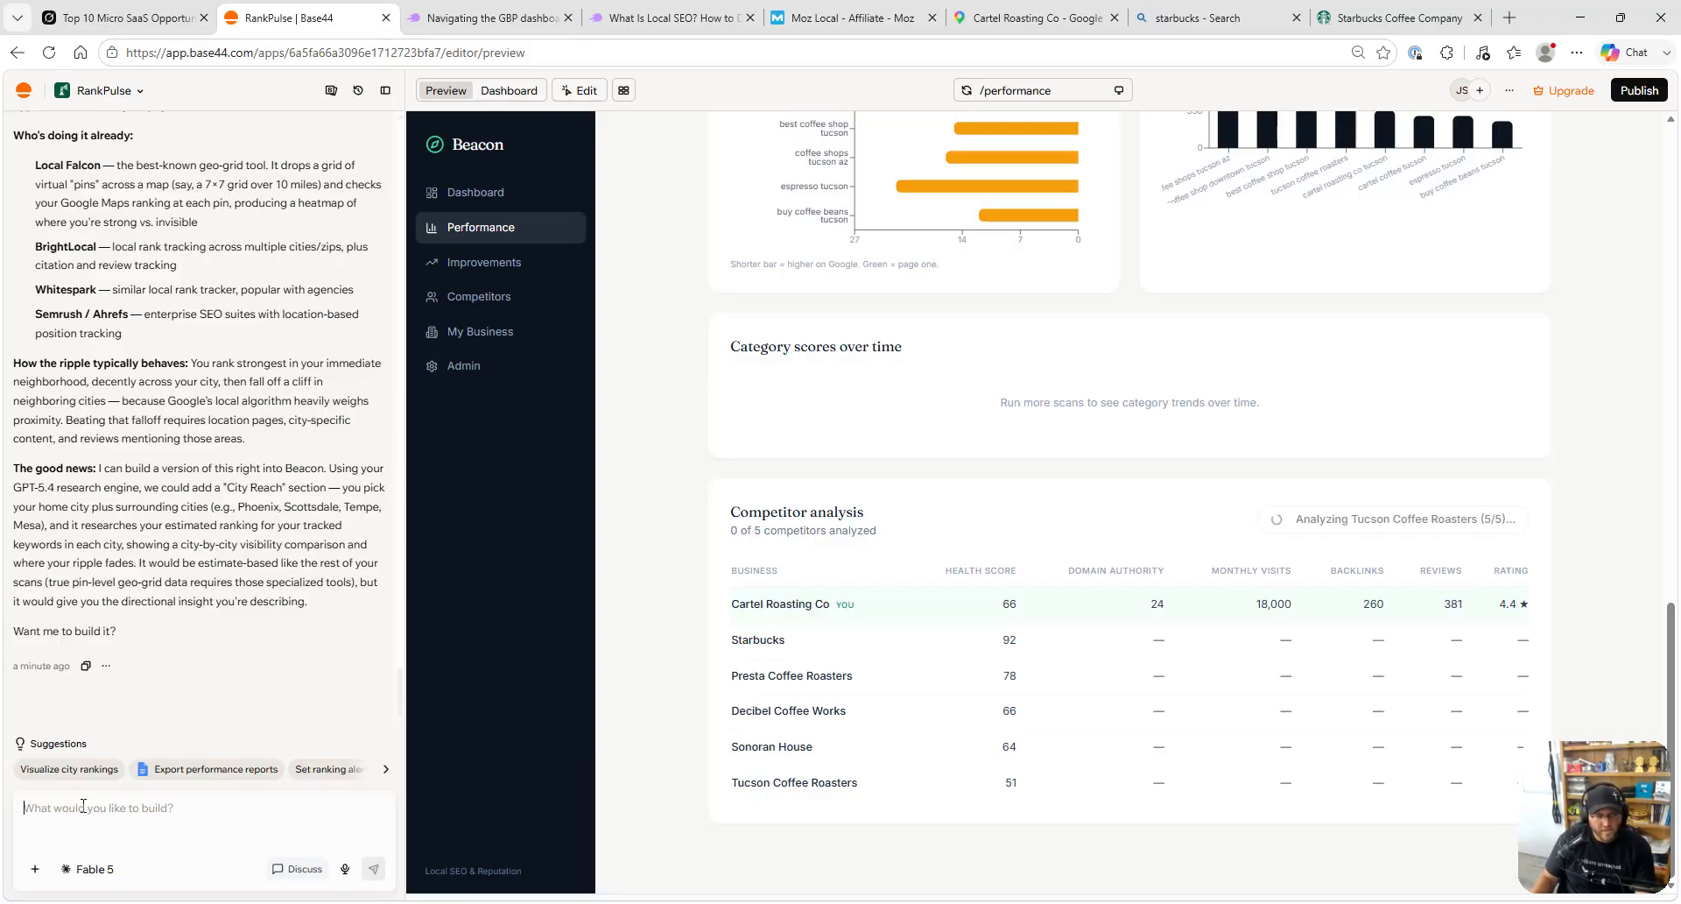
pyautogui.write('yes bu')
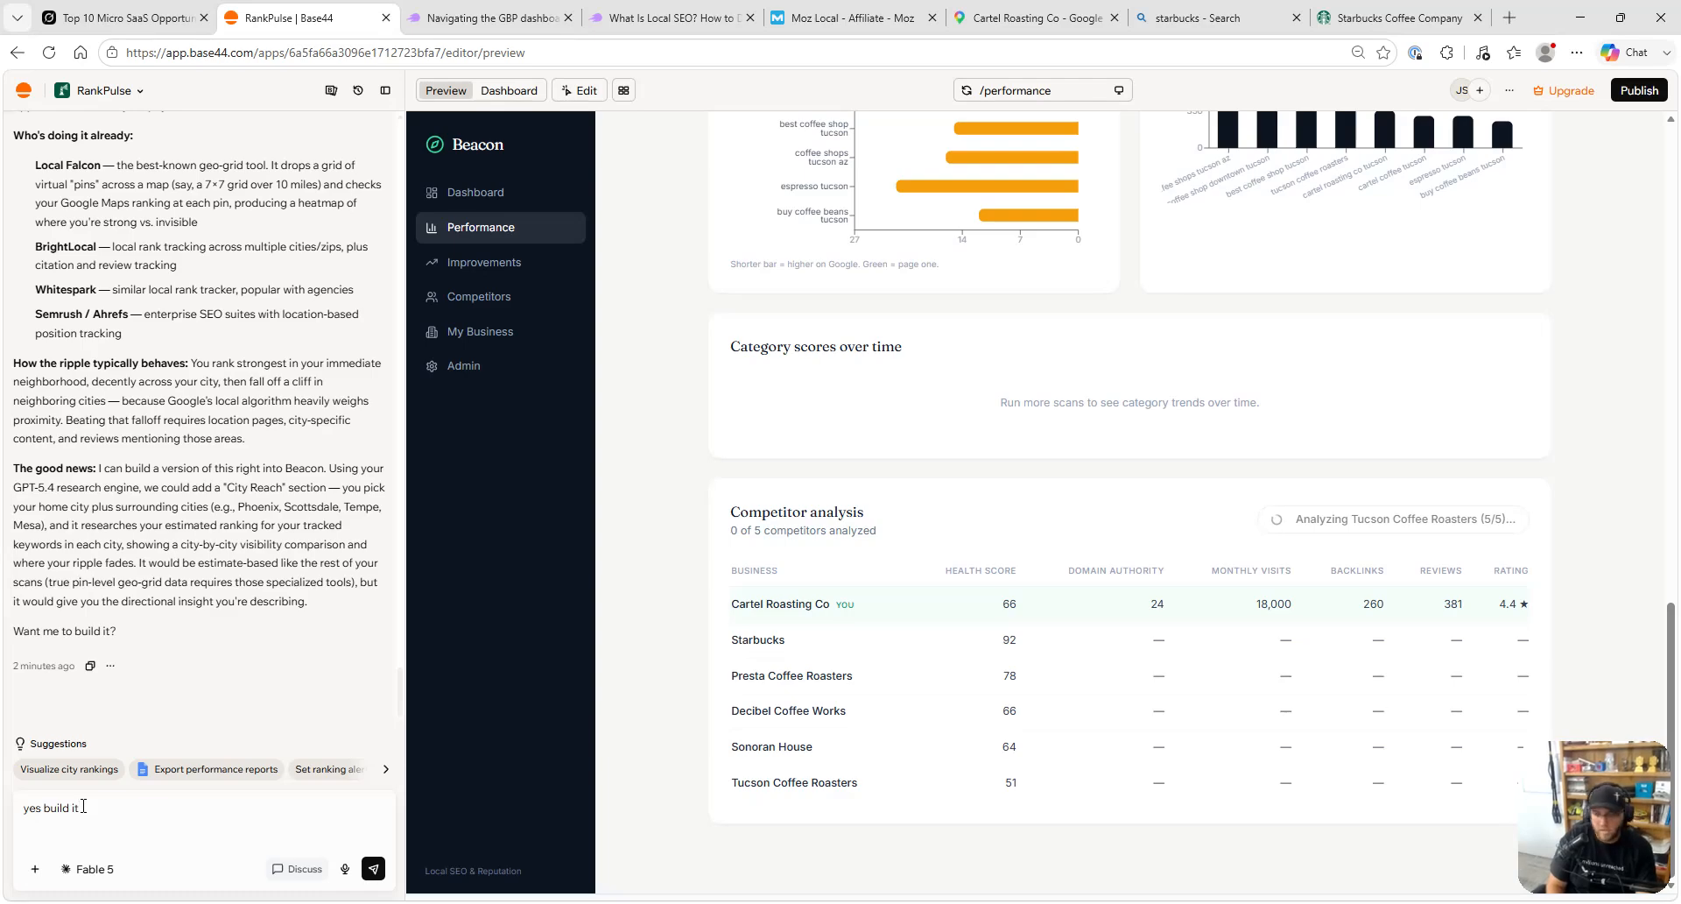
pyautogui.write('ild it')
pyautogui.press('Return')
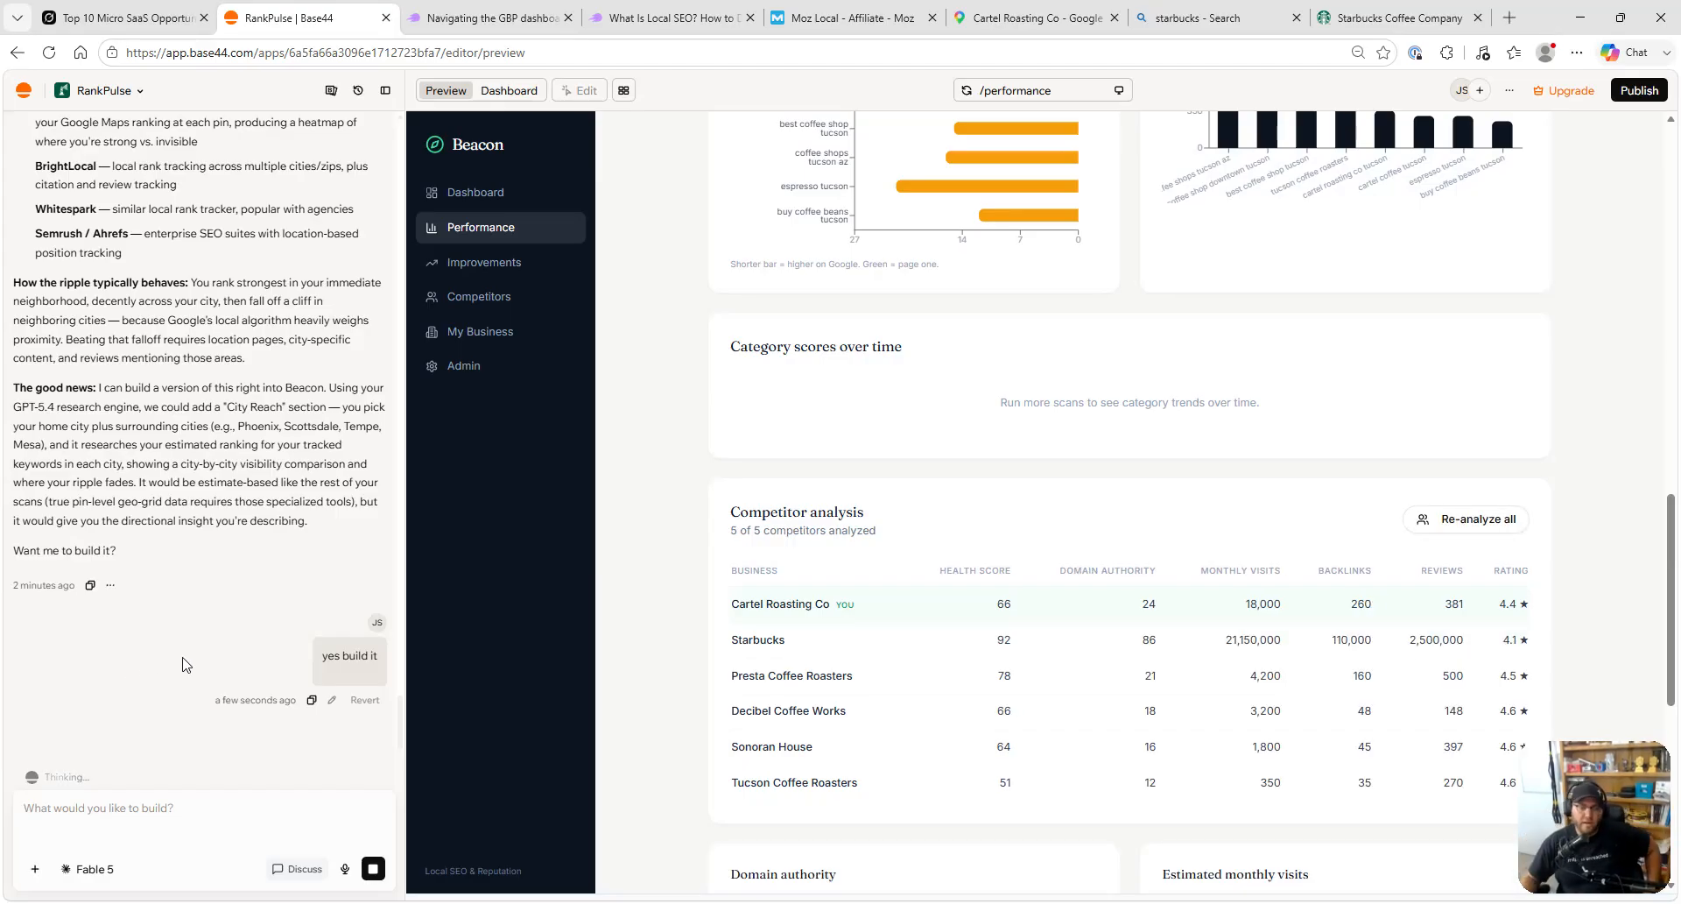
# - Review the Competitor analysis table, comparing Cartel Roasting Co's health score and other metrics with Starbucks and the local coffee rivals
pyautogui.scroll(-2, 1003, 670)
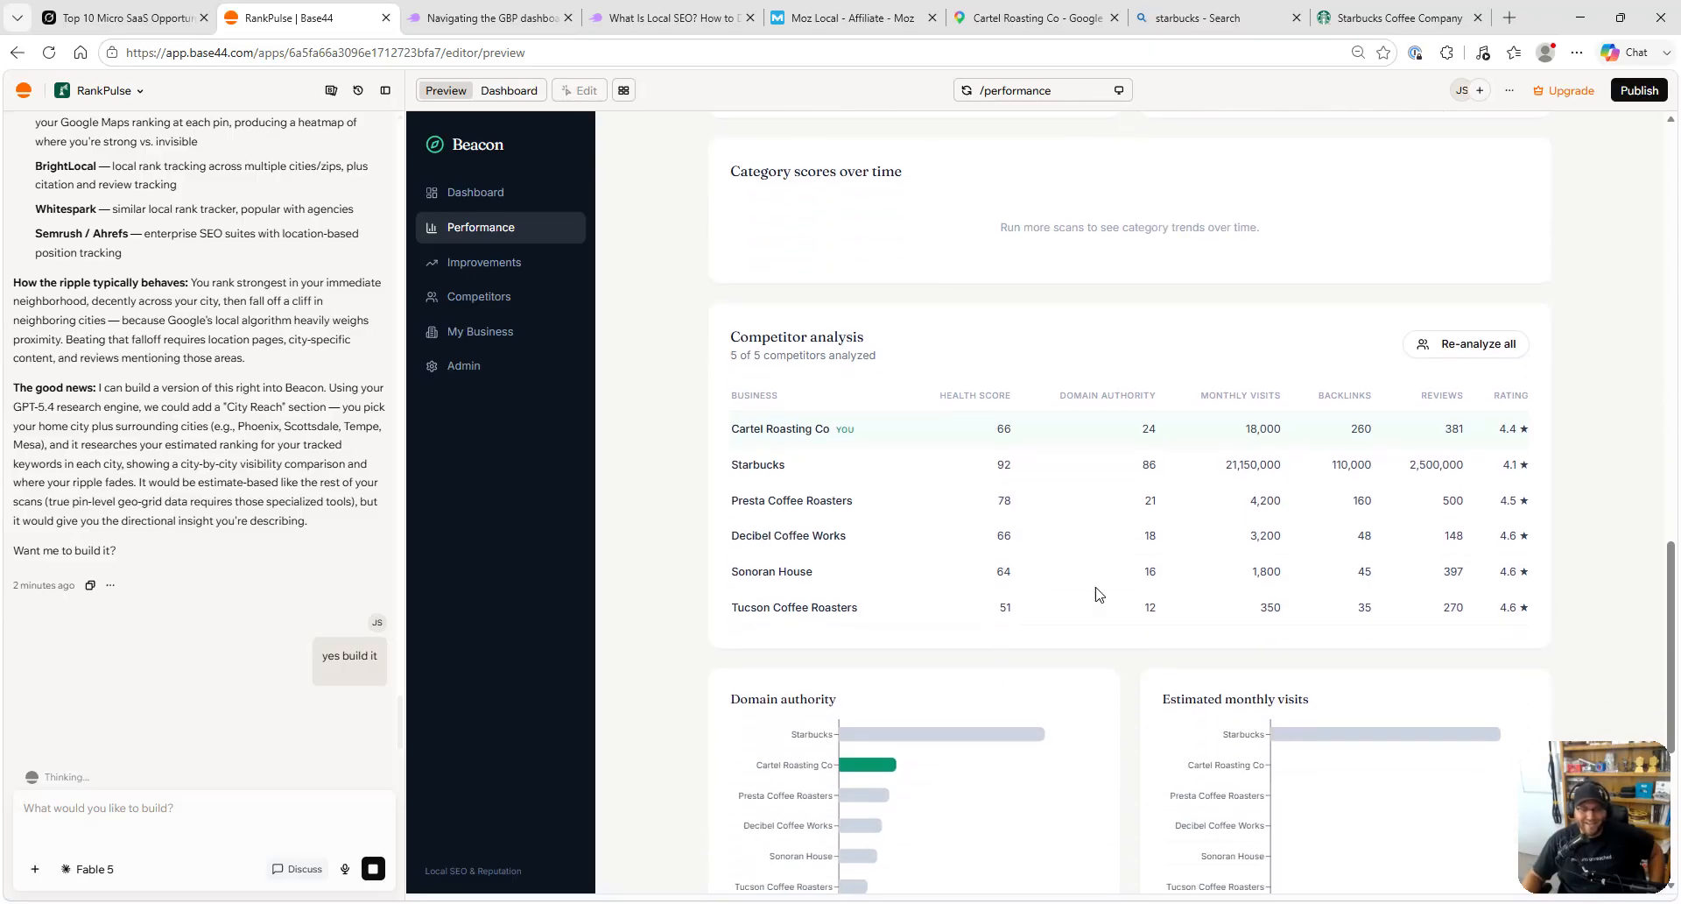
pyautogui.moveTo(787, 464); pyautogui.dragTo(744, 474)
pyautogui.click(930, 488)
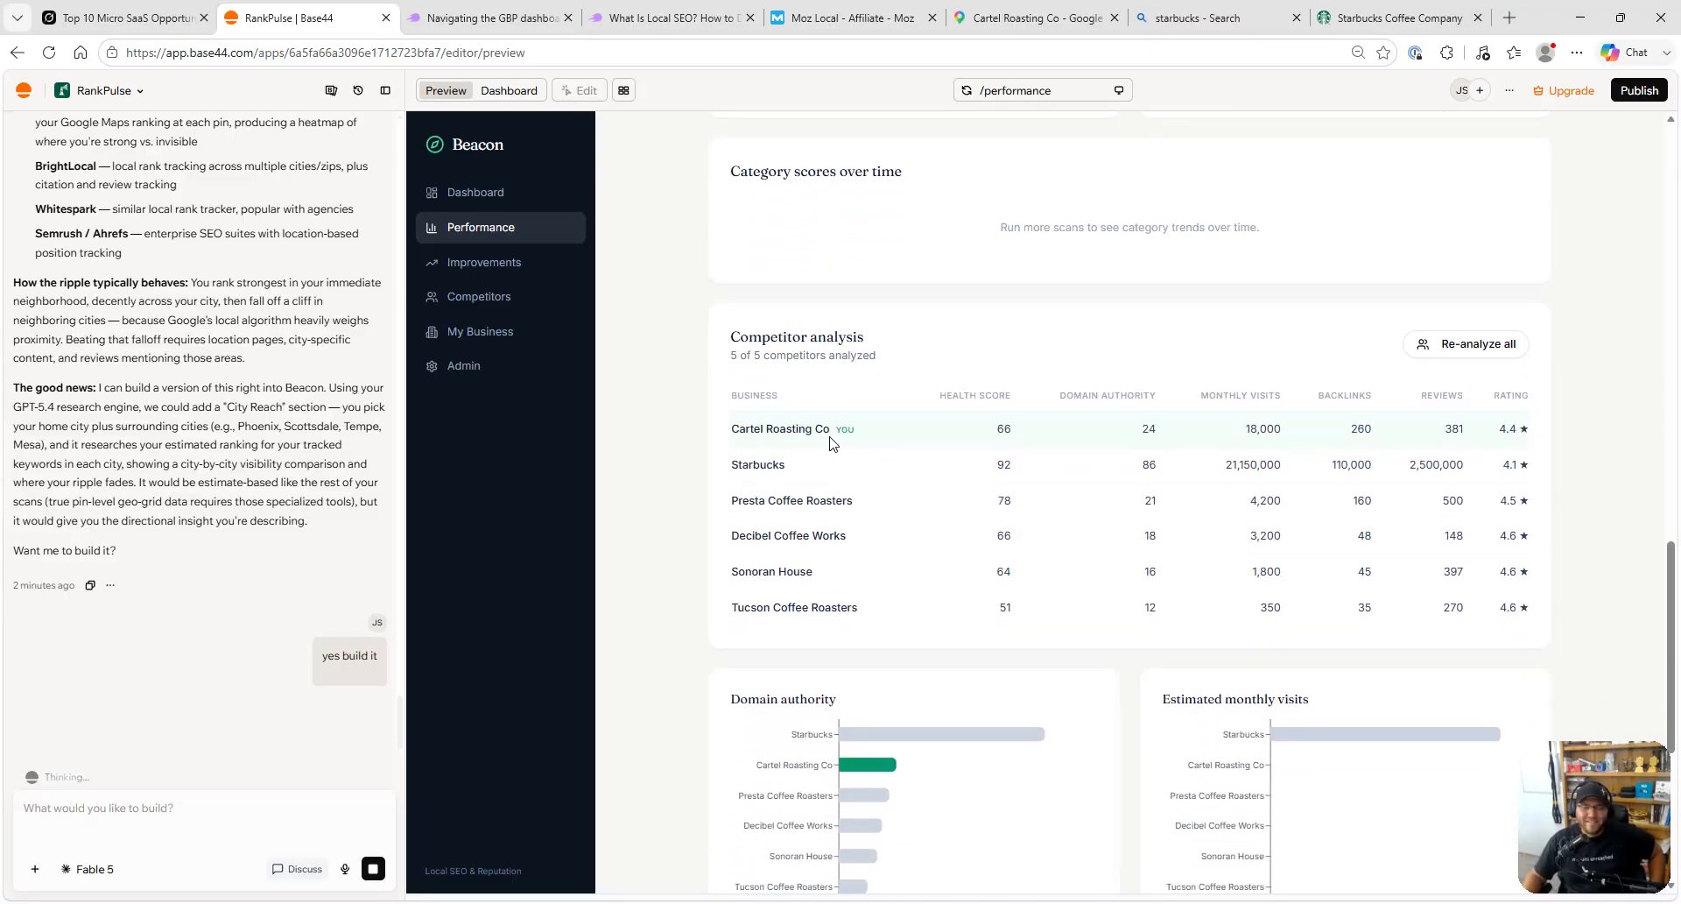
pyautogui.scroll(1, 832, 444)
pyautogui.doubleClick(989, 516)
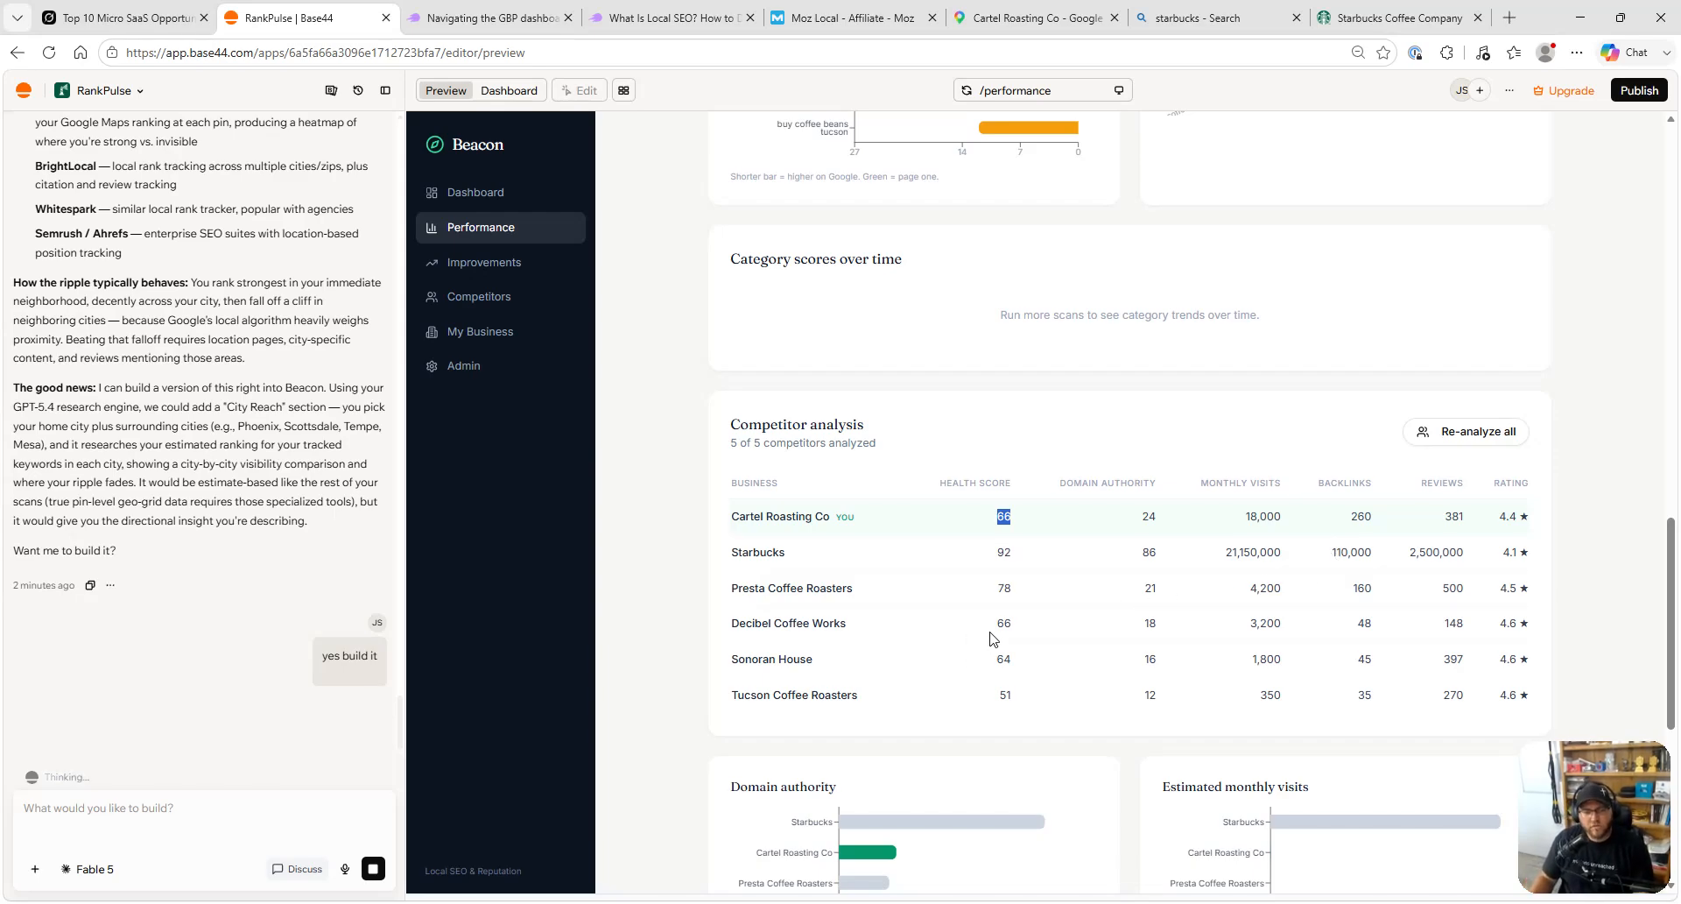
# - Compare Decibel Coffee Works' backlinks, review count and rating with the other businesses in the Competitor analysis table
pyautogui.moveTo(1248, 641); pyautogui.dragTo(1281, 639)
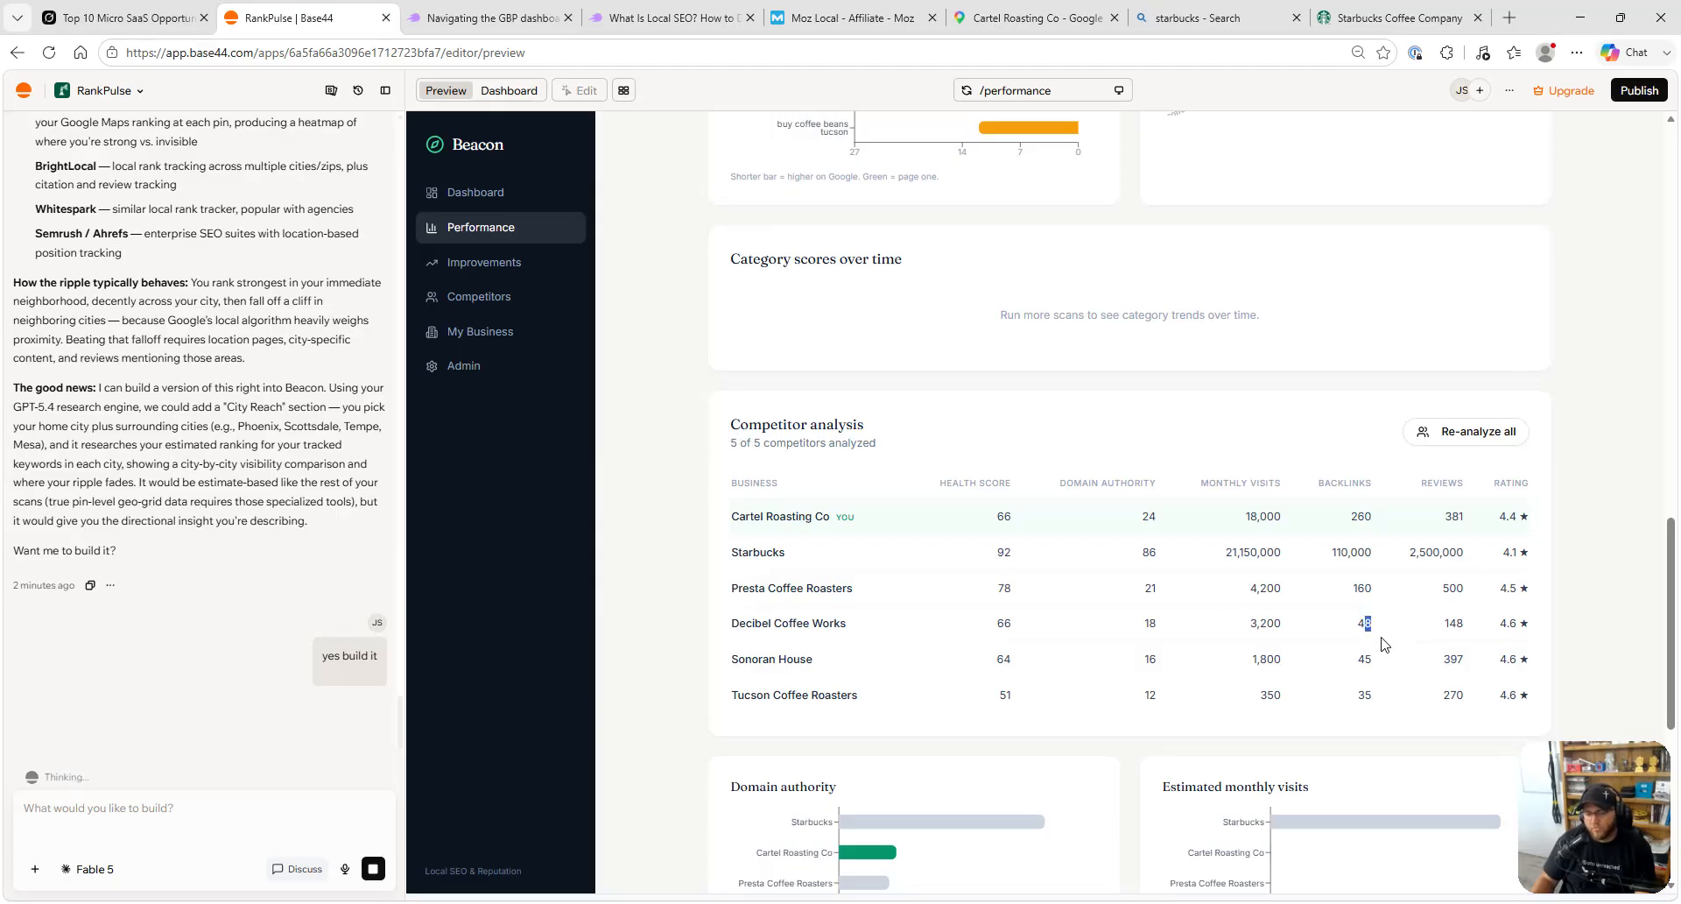
pyautogui.doubleClick(1454, 625)
pyautogui.click(1581, 626)
pyautogui.scroll(-2, 1488, 526)
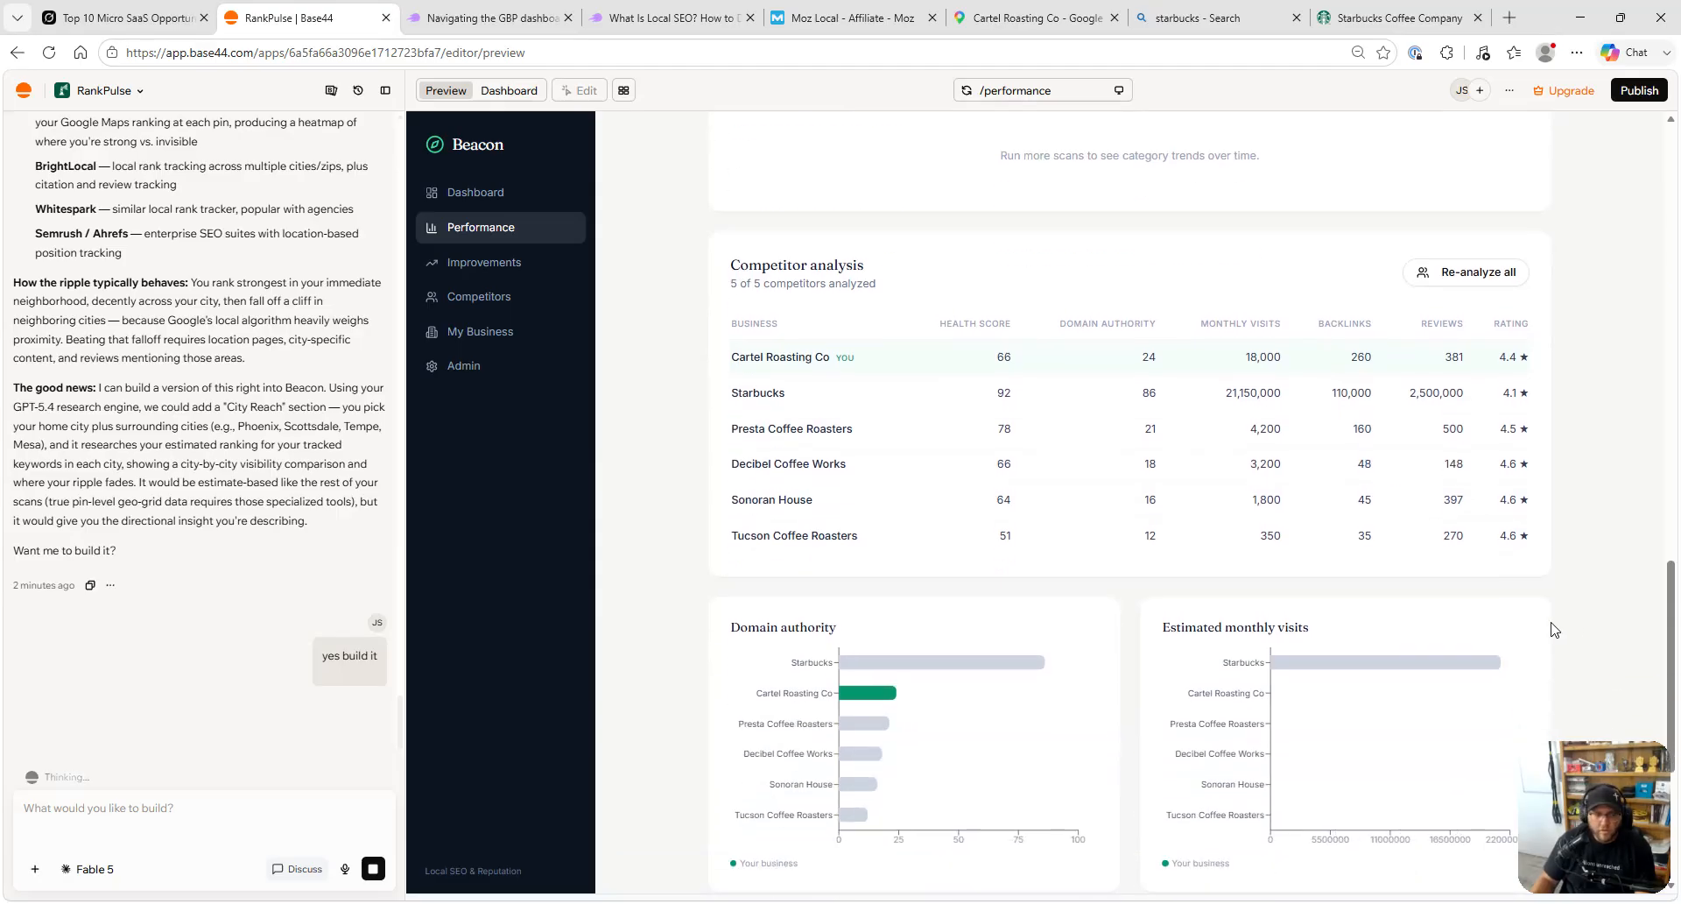
pyautogui.scroll(1, 1454, 525)
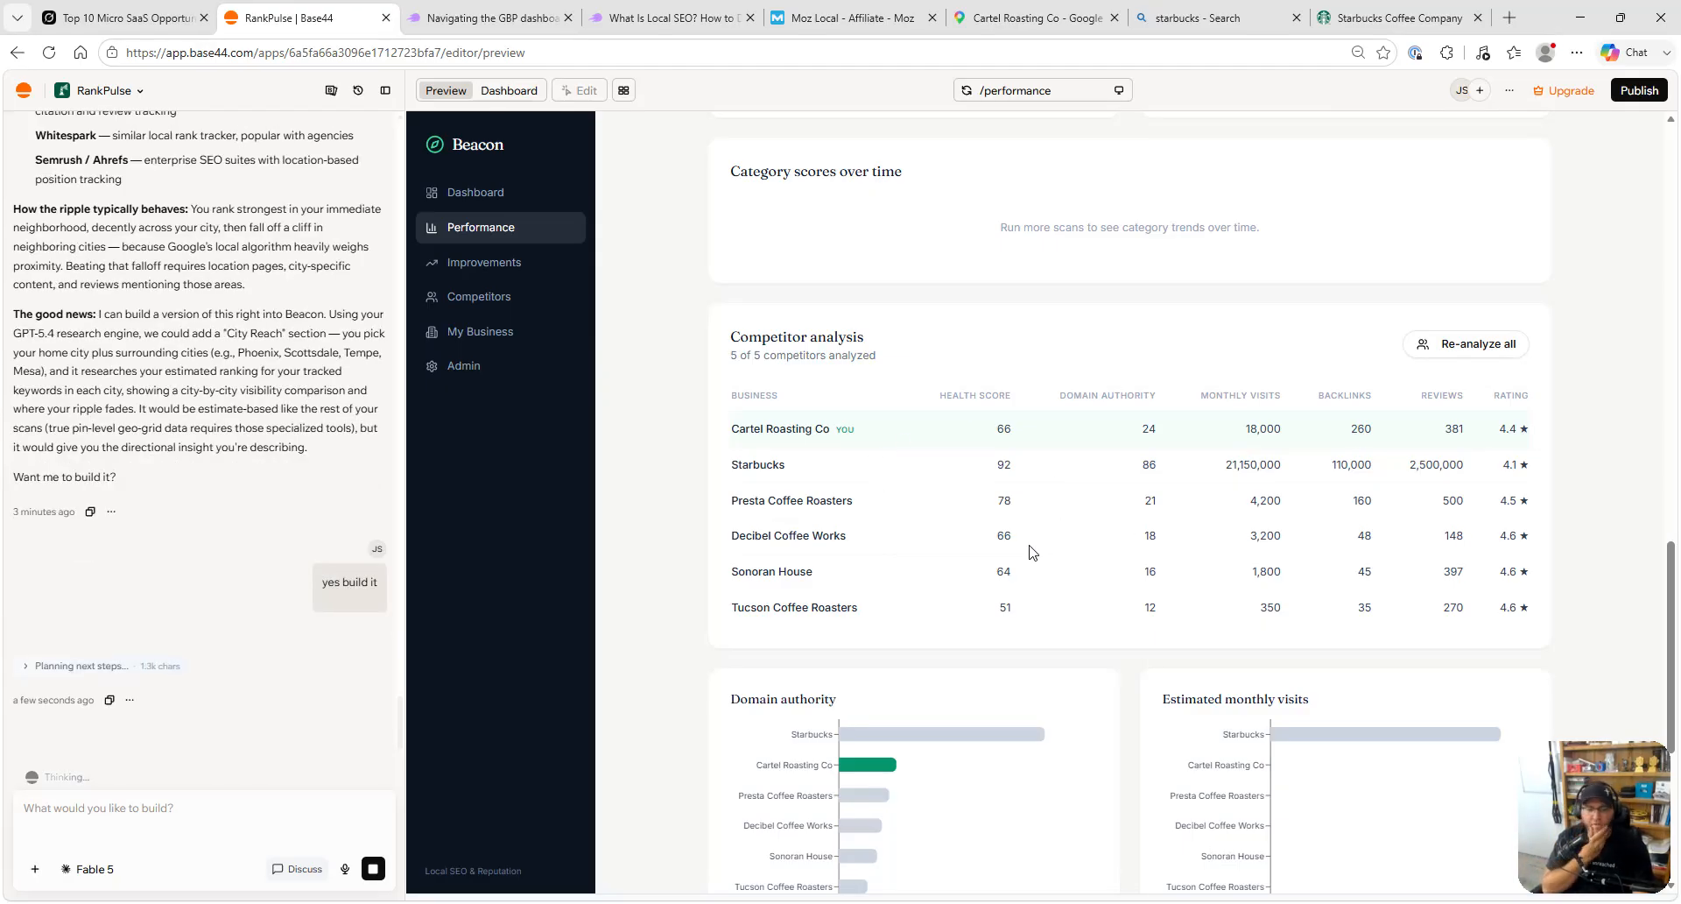
# - Examine the Domain authority, Estimated monthly visits, Backlinks and Average rating charts comparing Cartel Roasting Co with its competitors
pyautogui.scroll(-2, 1032, 552)
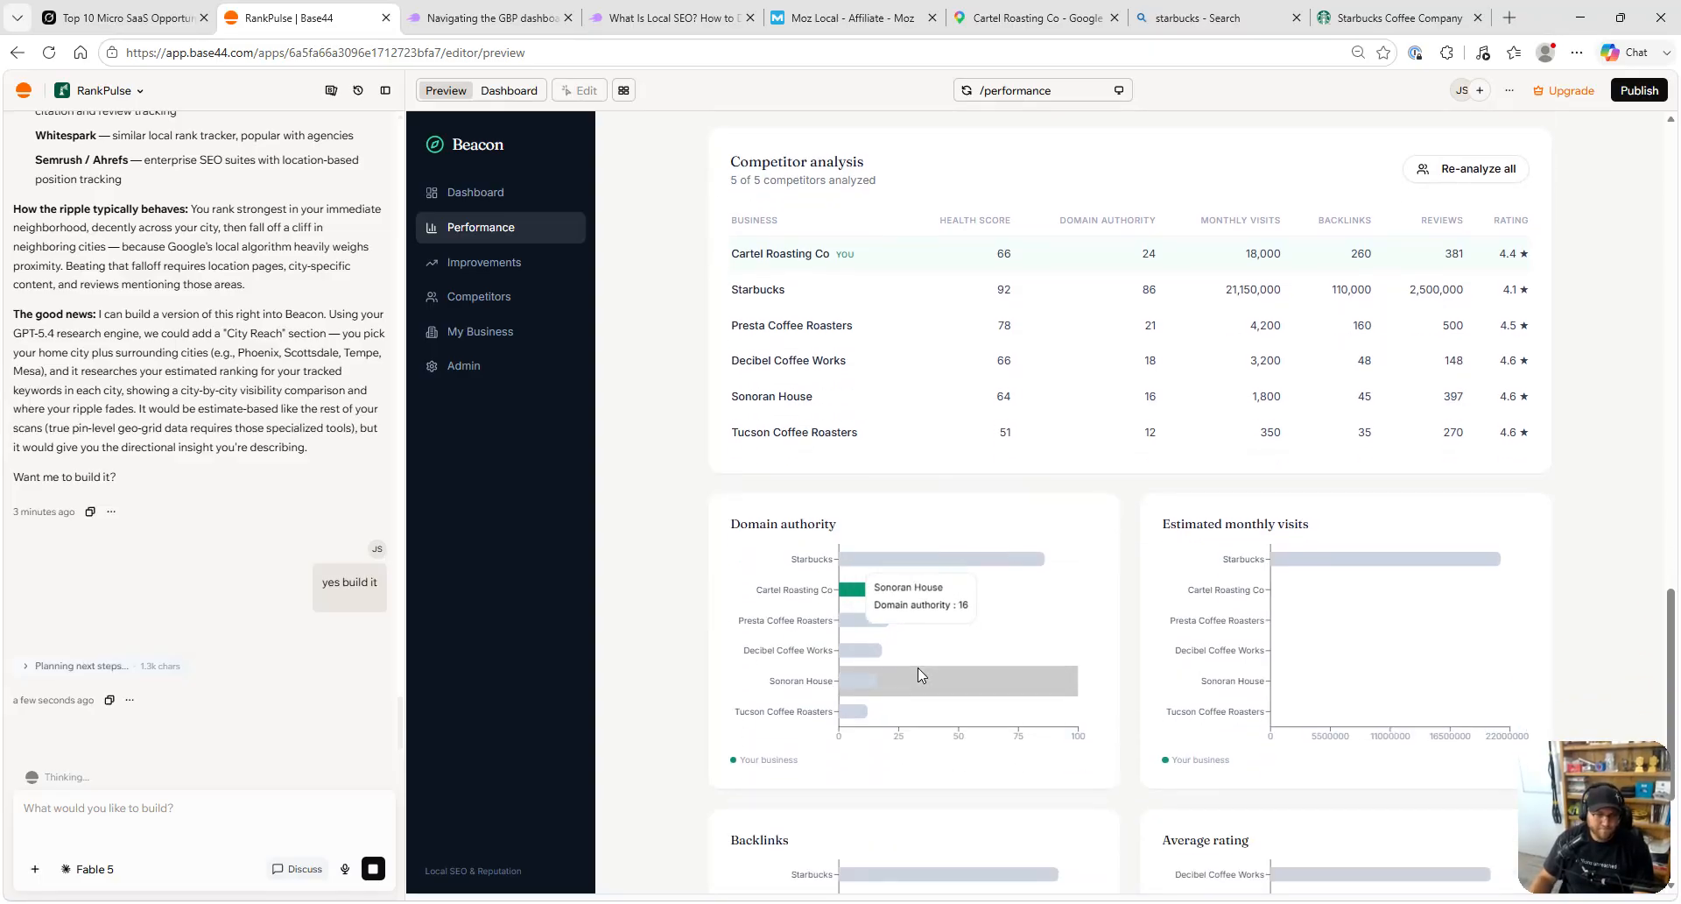
pyautogui.moveTo(914, 591)
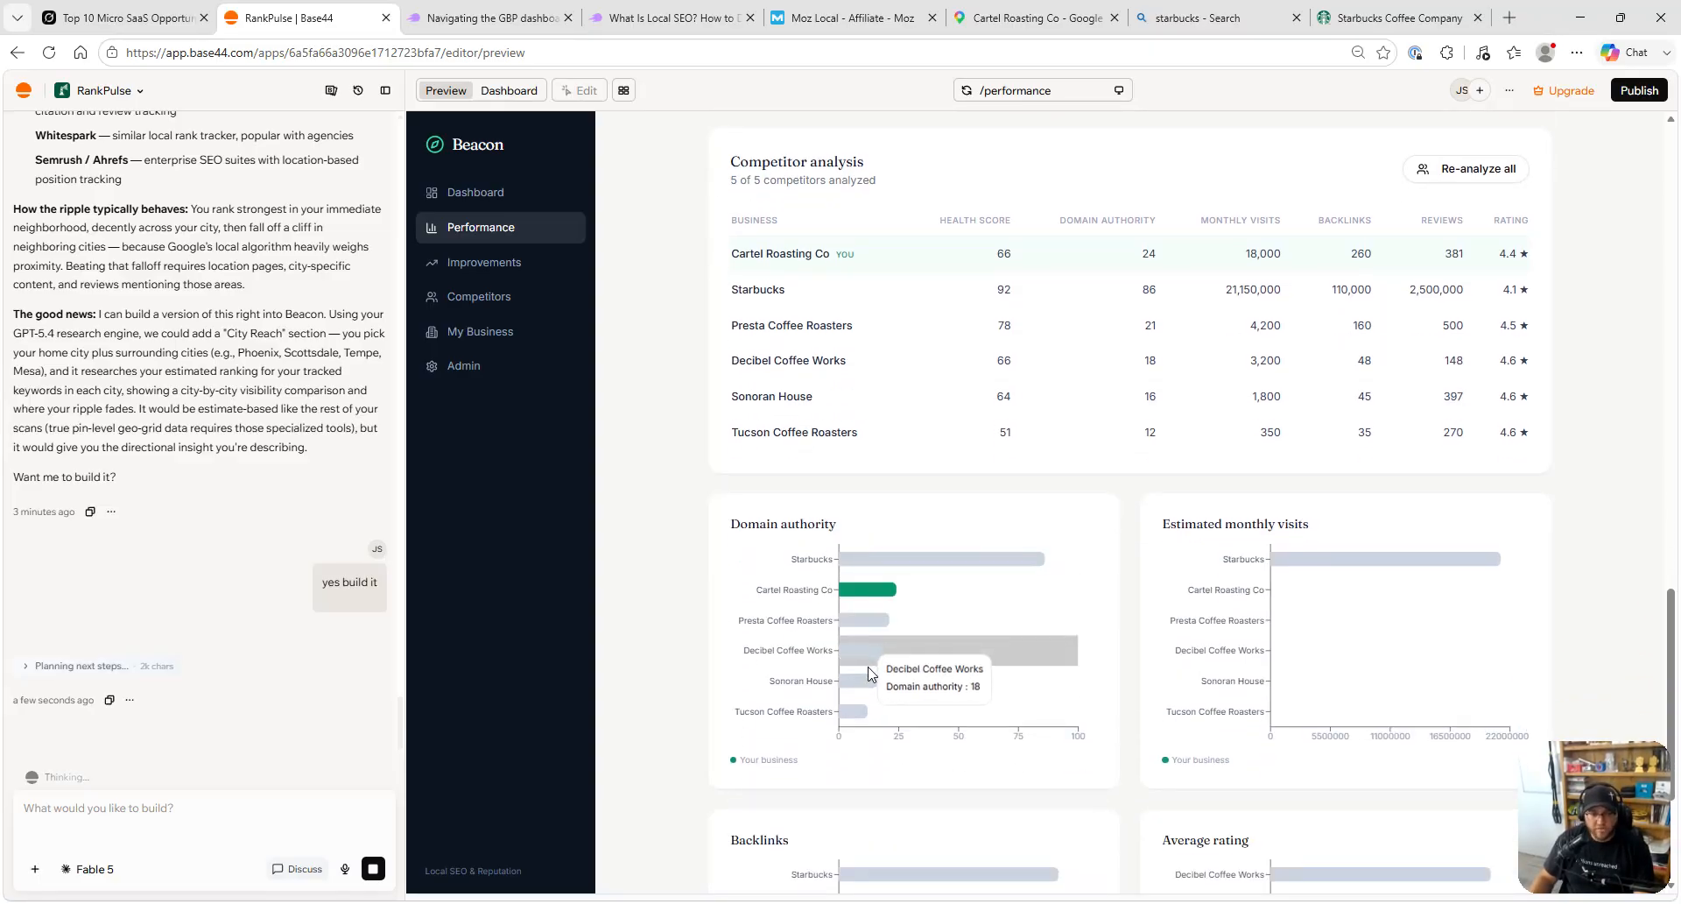
pyautogui.moveTo(870, 611)
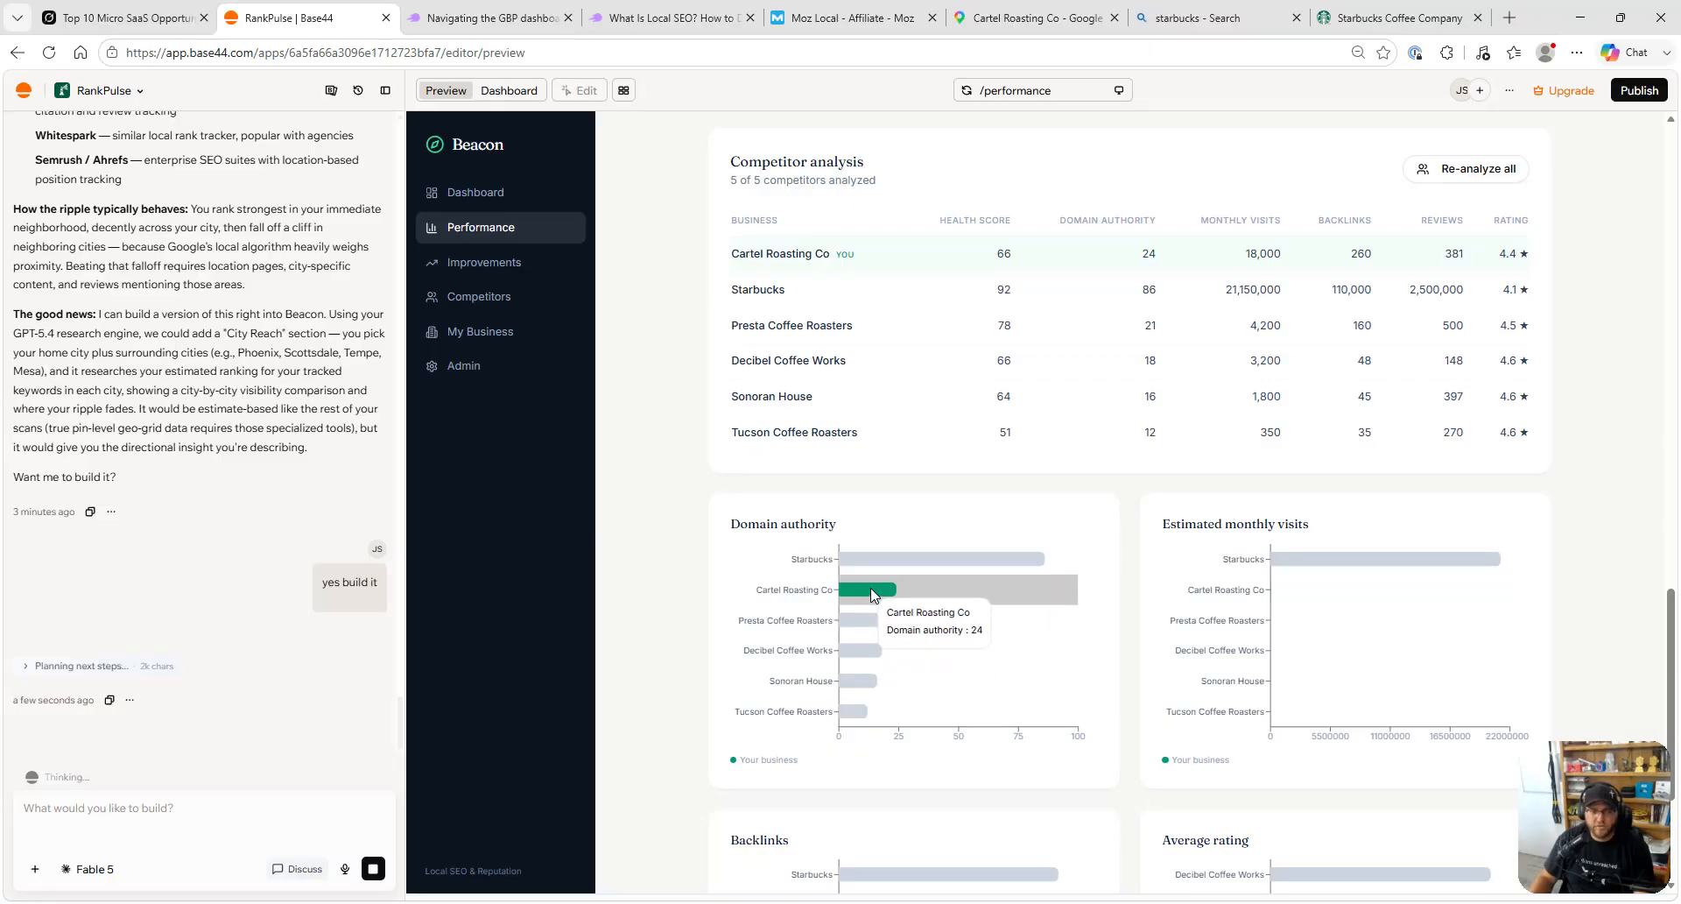
pyautogui.scroll(-2, 870, 587)
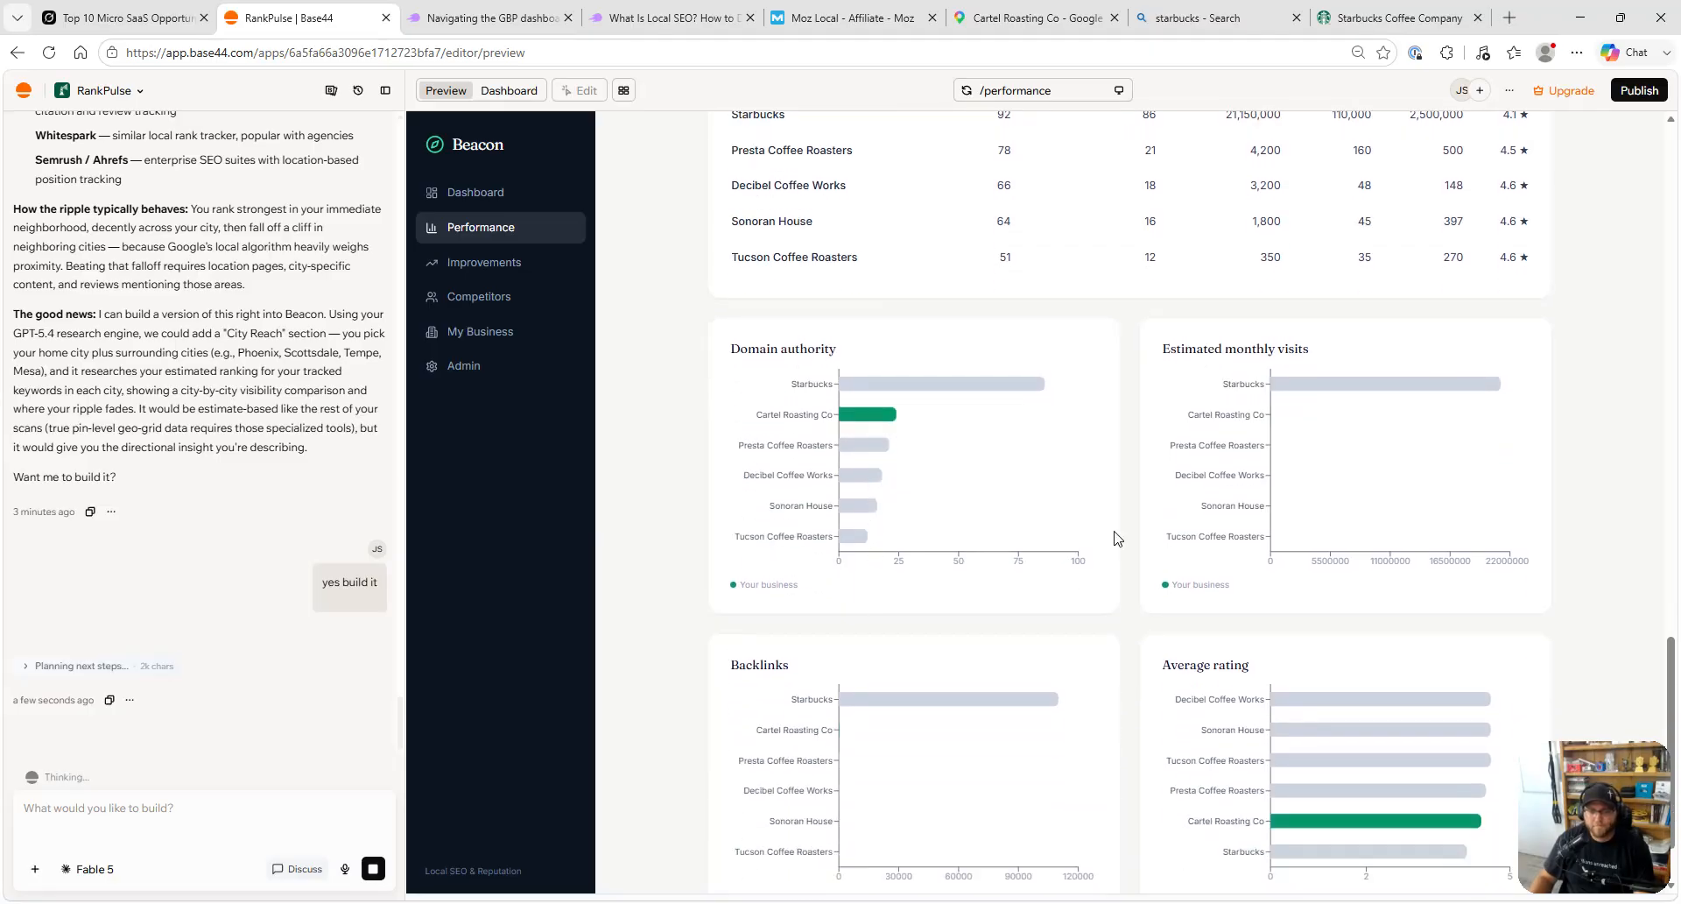
pyautogui.moveTo(1361, 483)
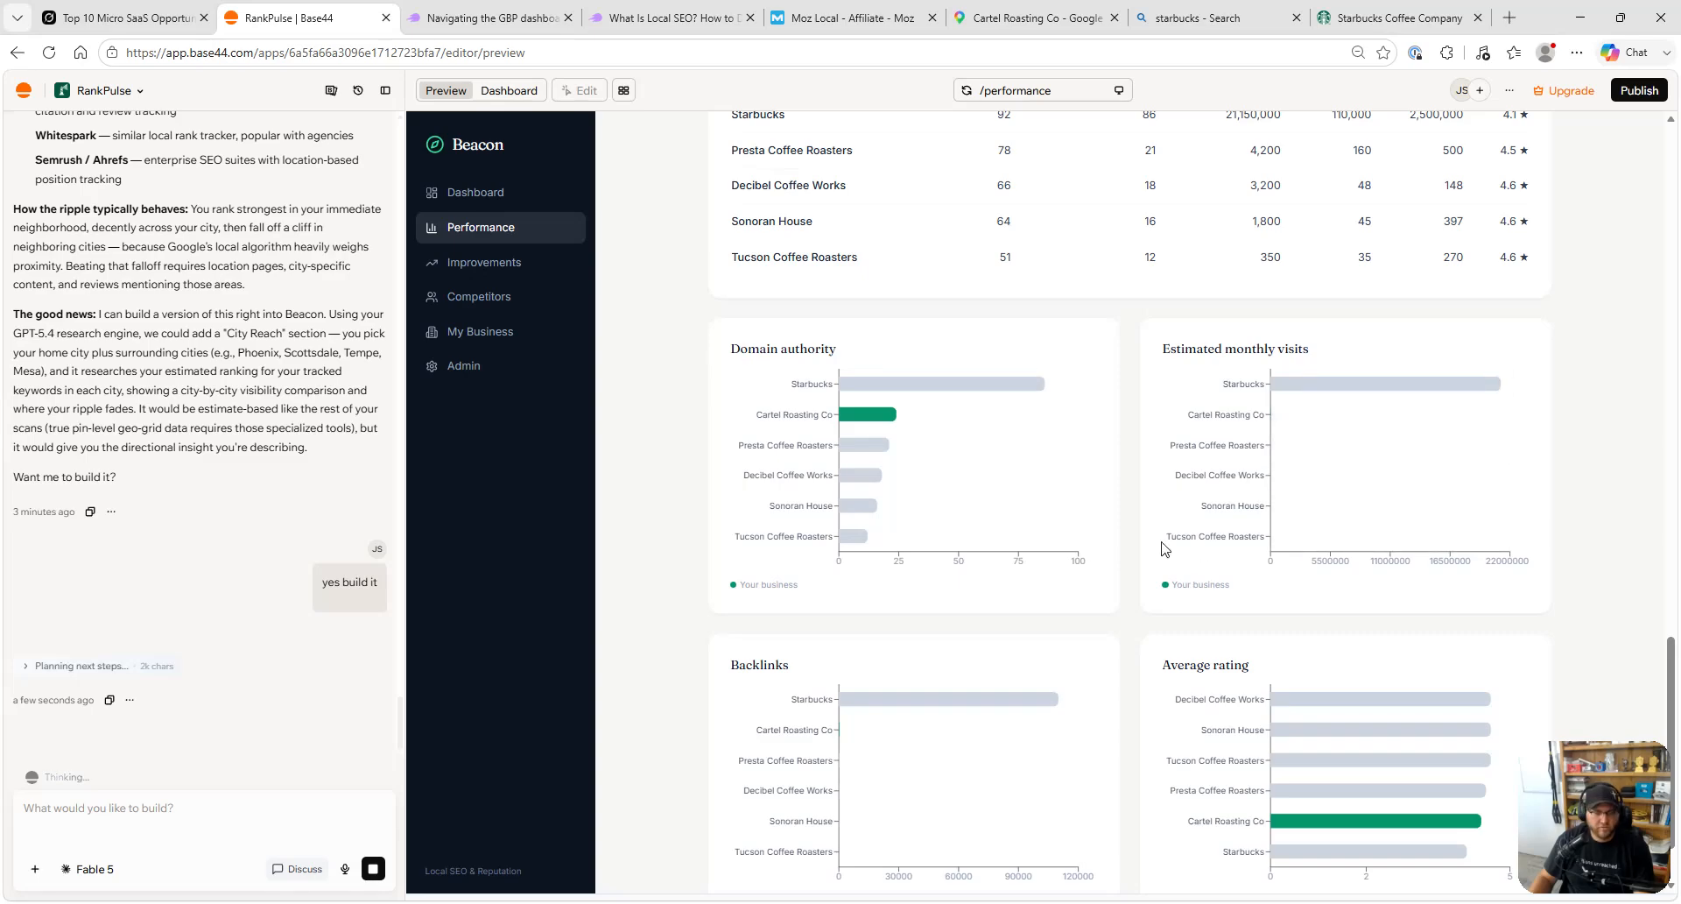
pyautogui.scroll(-1, 1165, 548)
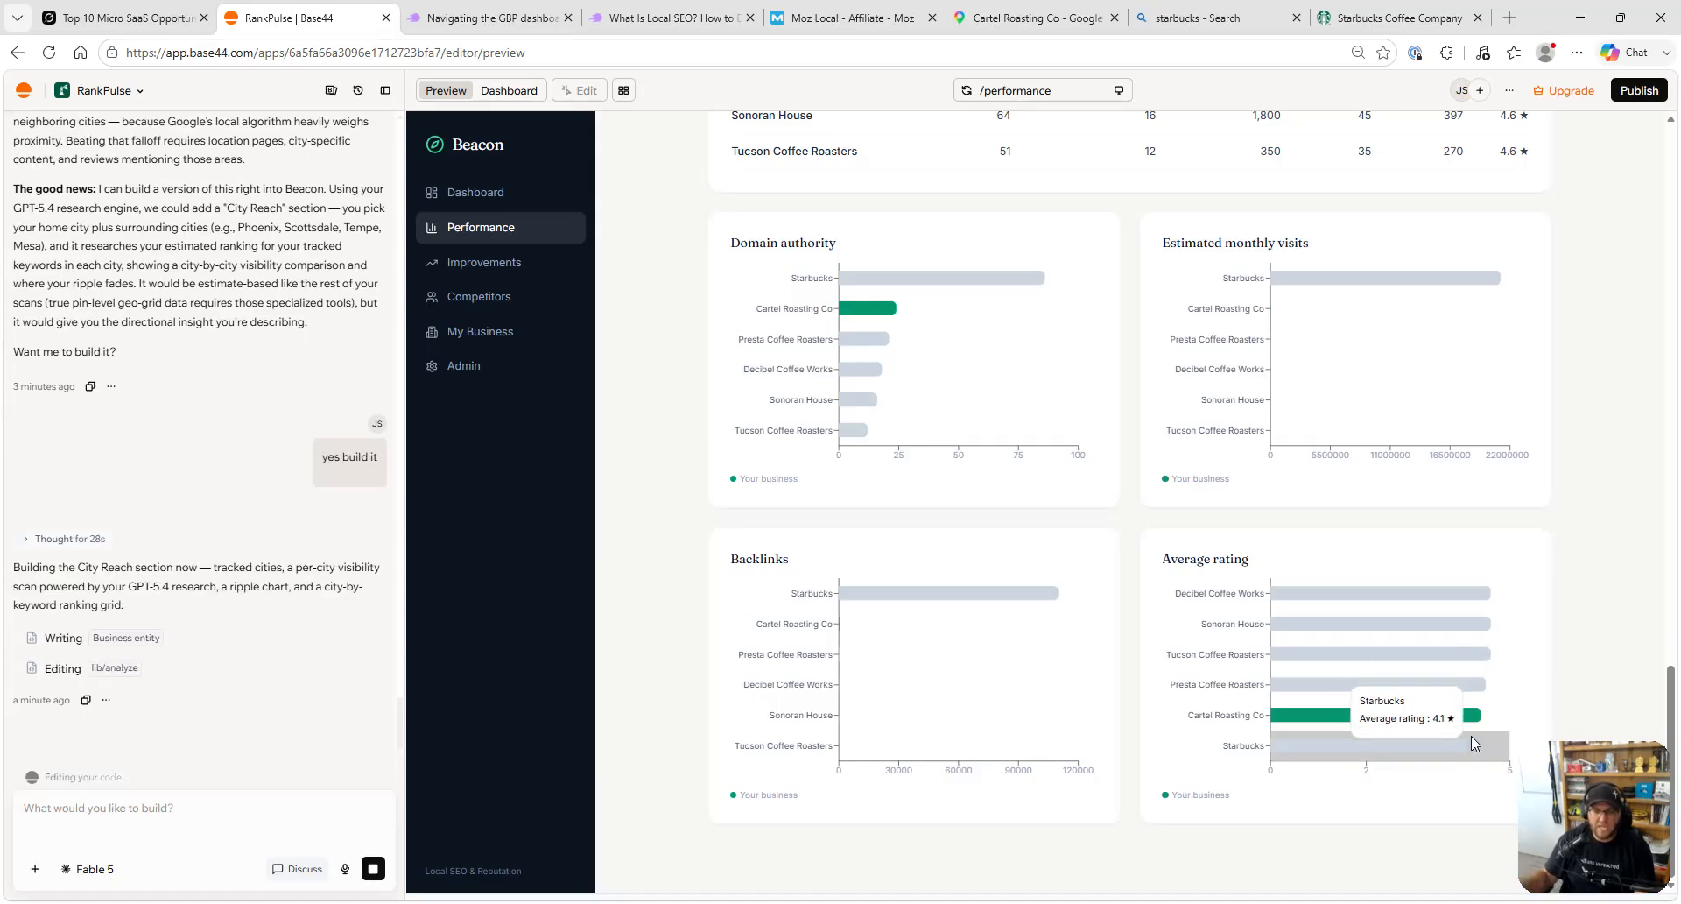
pyautogui.scroll(2, 1471, 735)
pyautogui.scroll(15, 1471, 741)
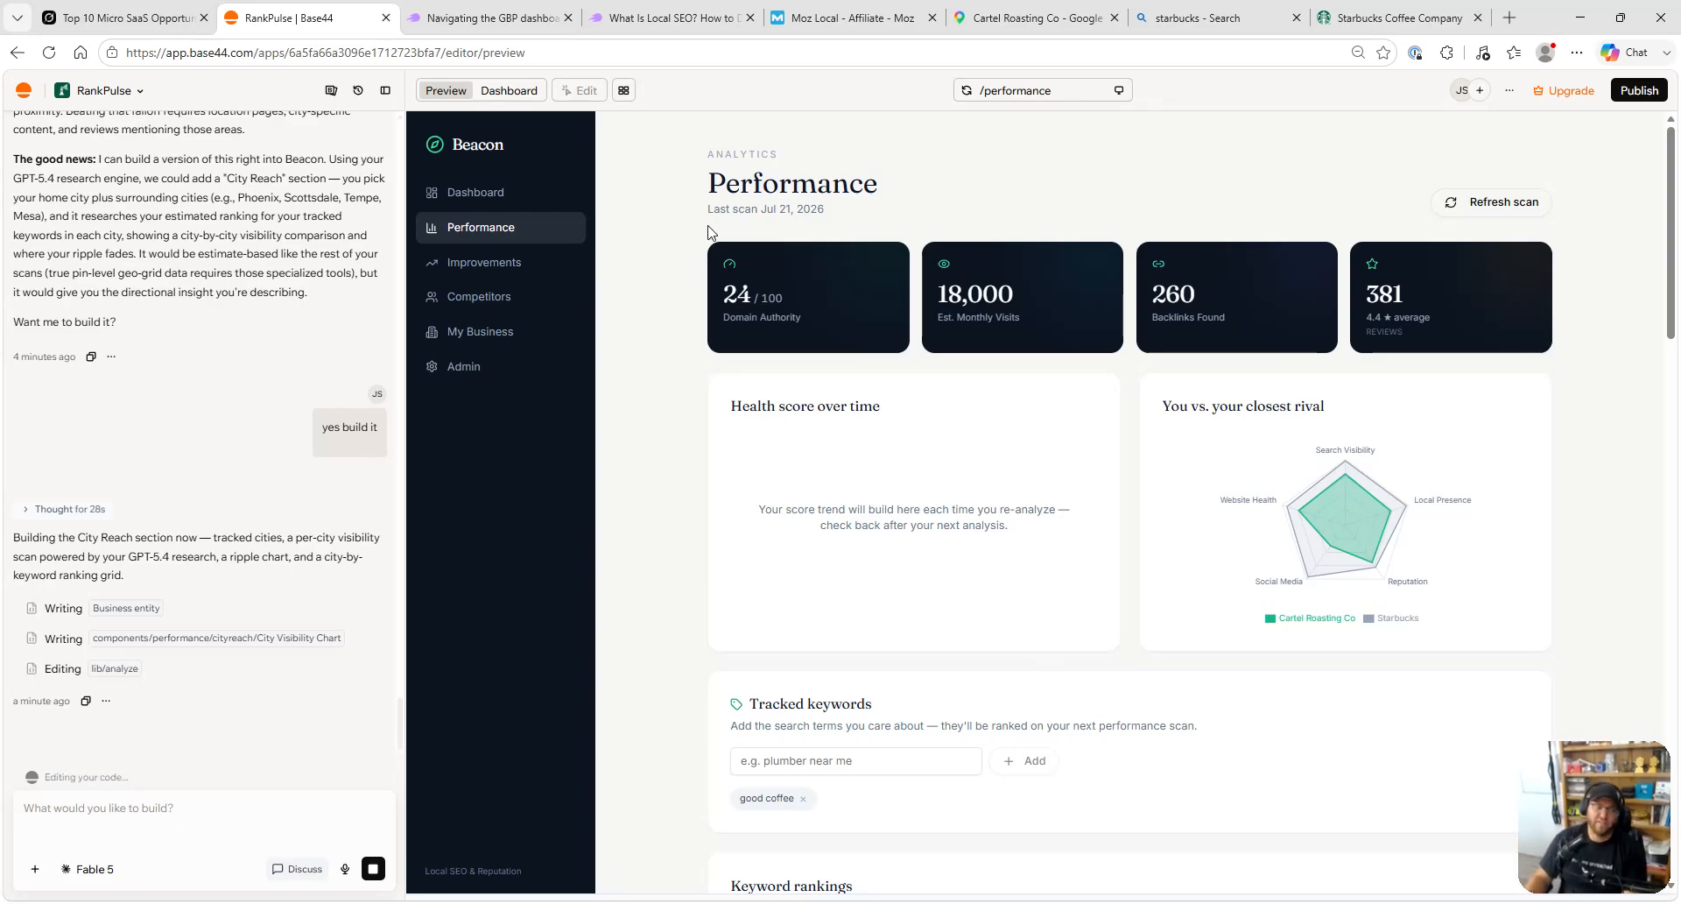
# - Look through the RankPulse app's Integrations, Workflows, API documentation and Users settings, ending back at the app preview
pyautogui.click(522, 97)
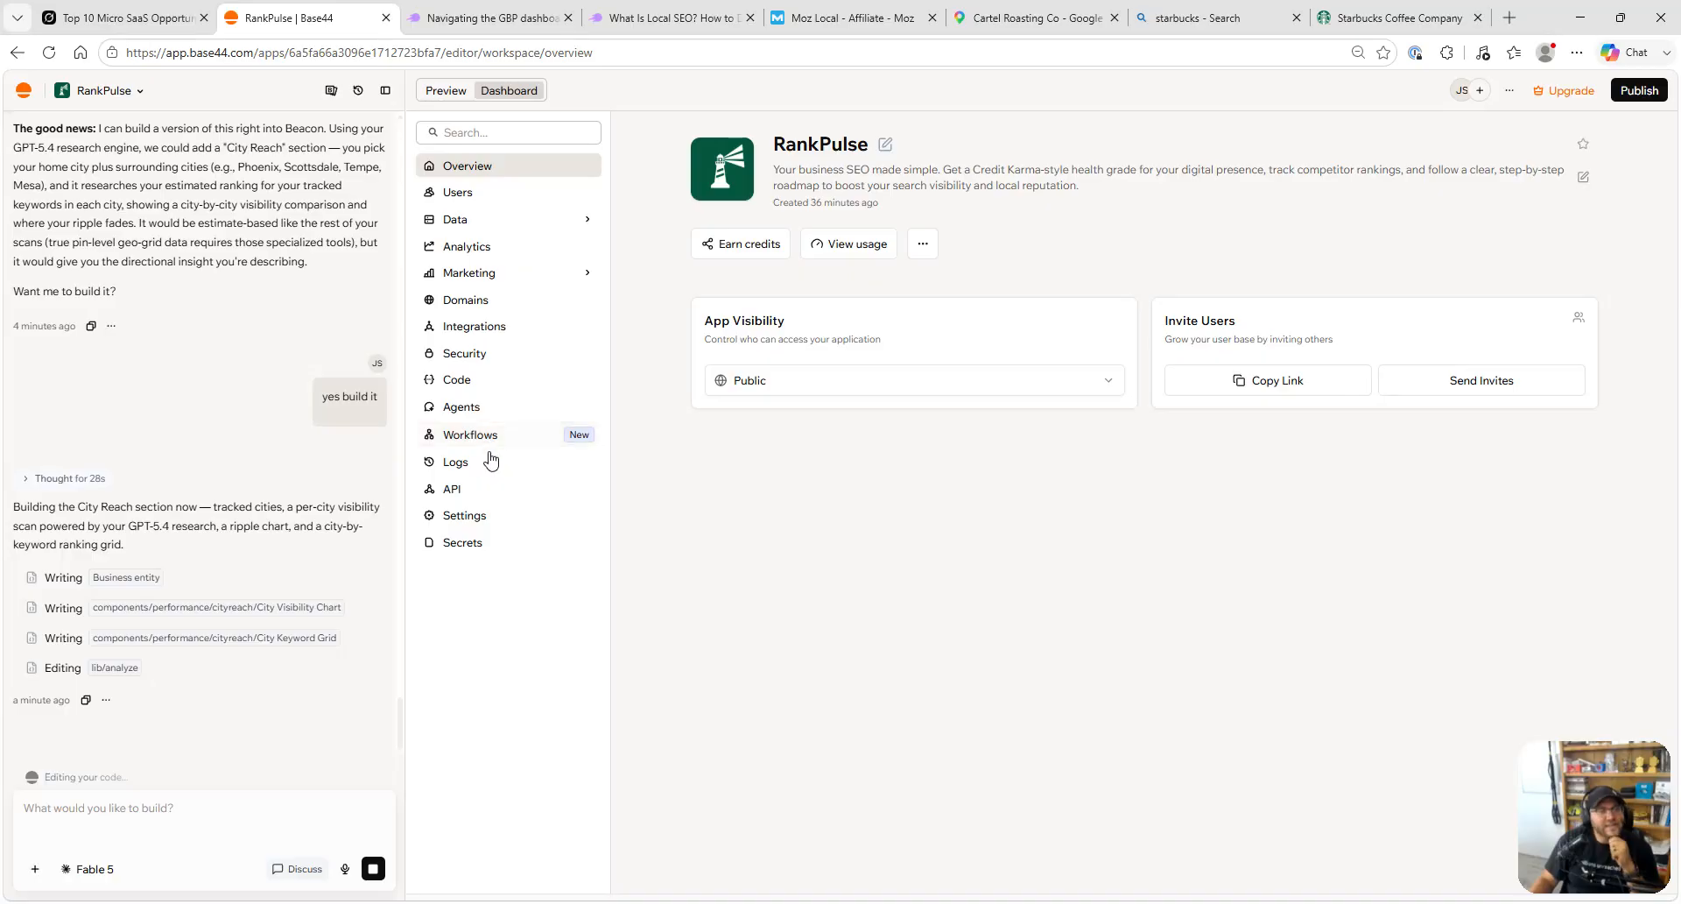
pyautogui.click(488, 331)
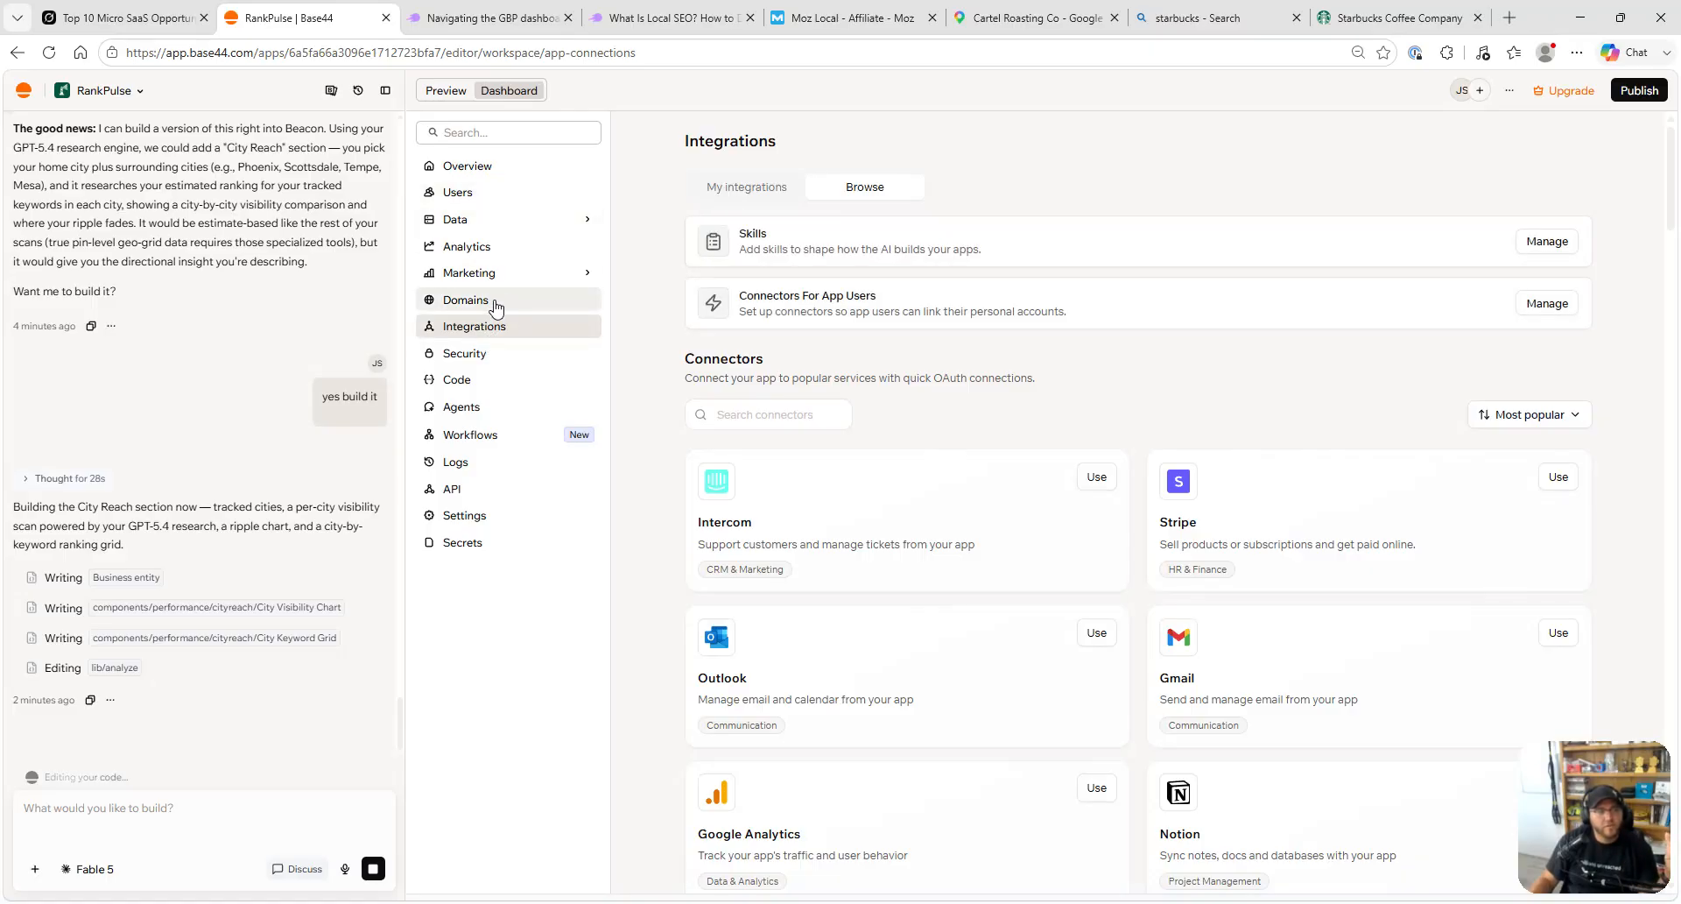
pyautogui.click(499, 438)
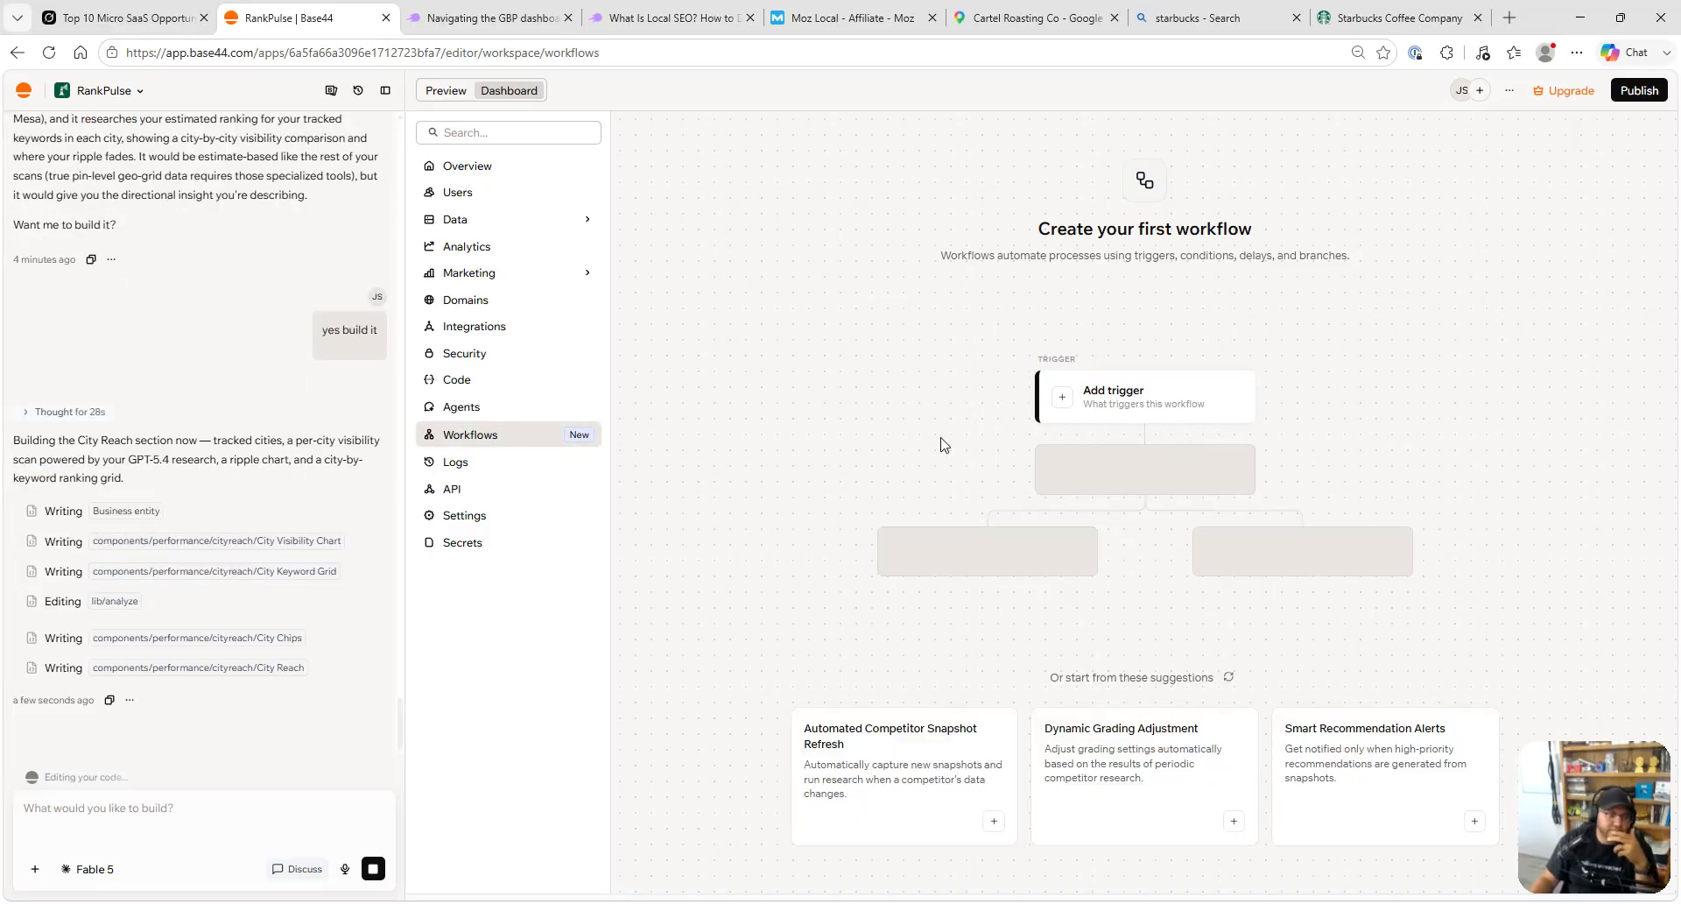
pyautogui.click(505, 490)
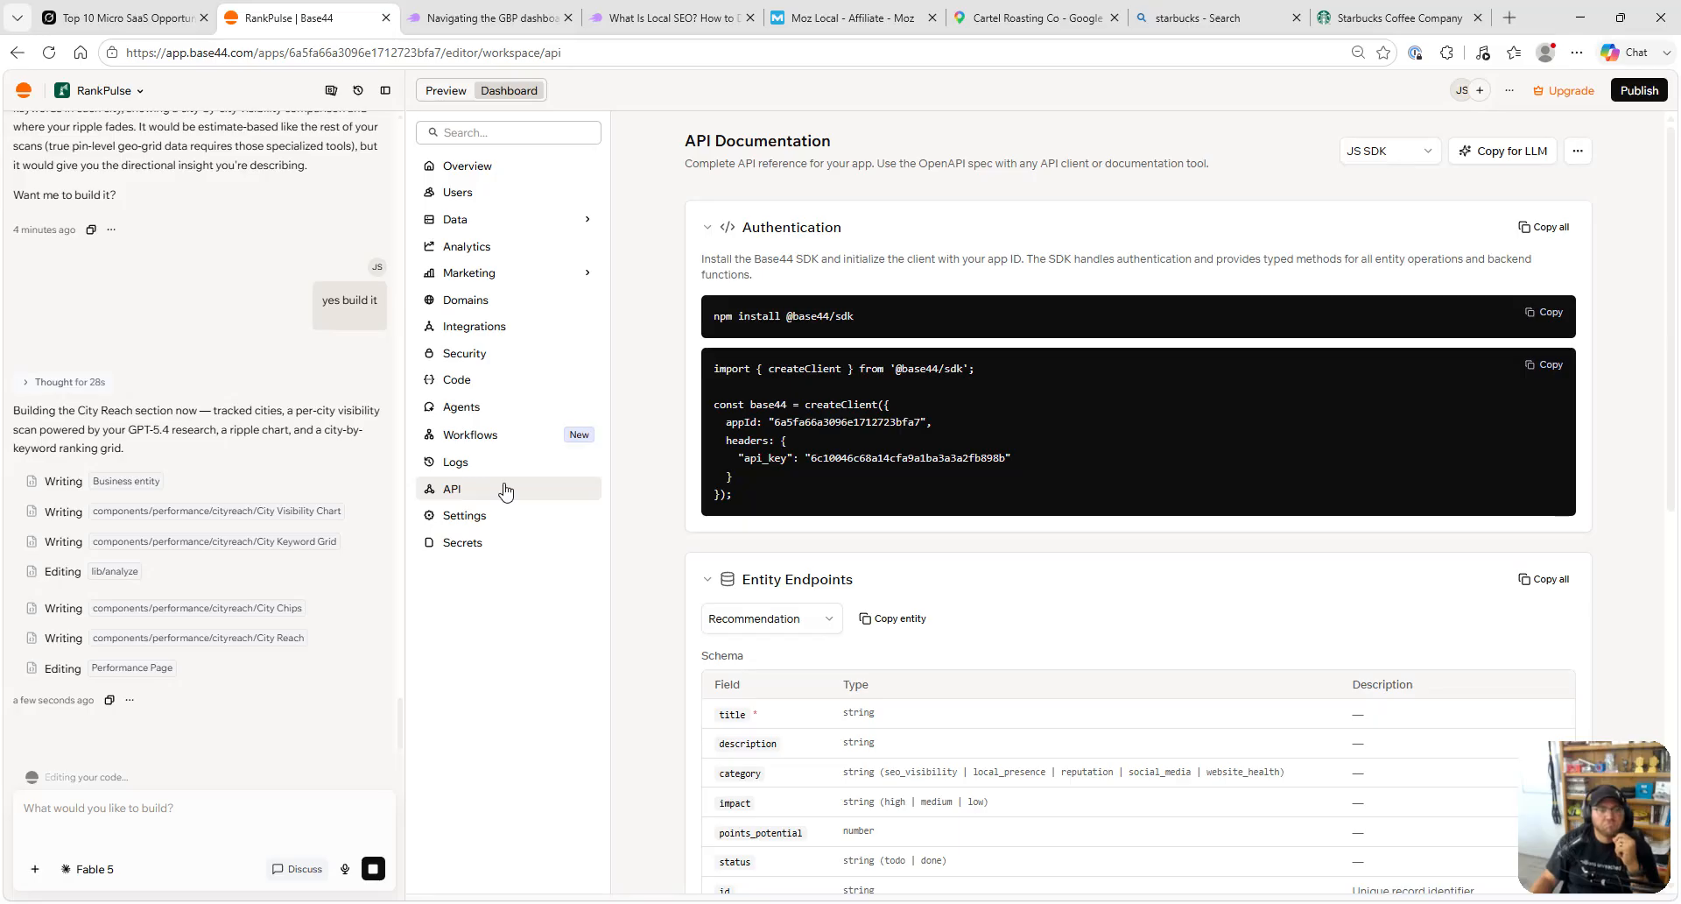
pyautogui.click(520, 194)
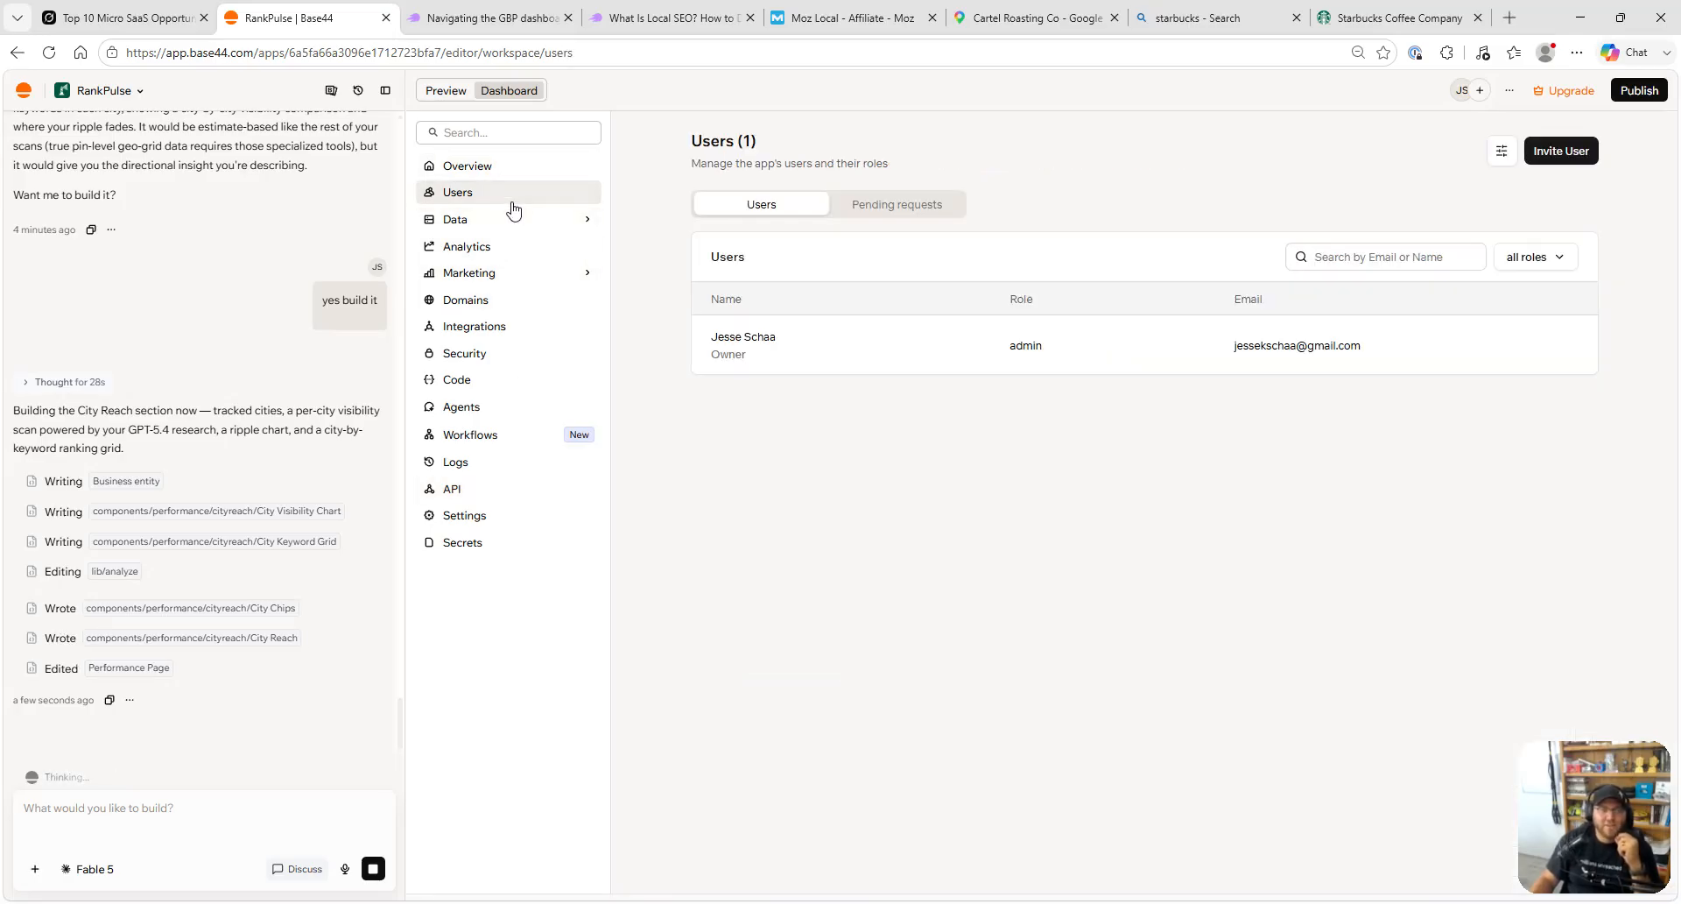
pyautogui.click(453, 97)
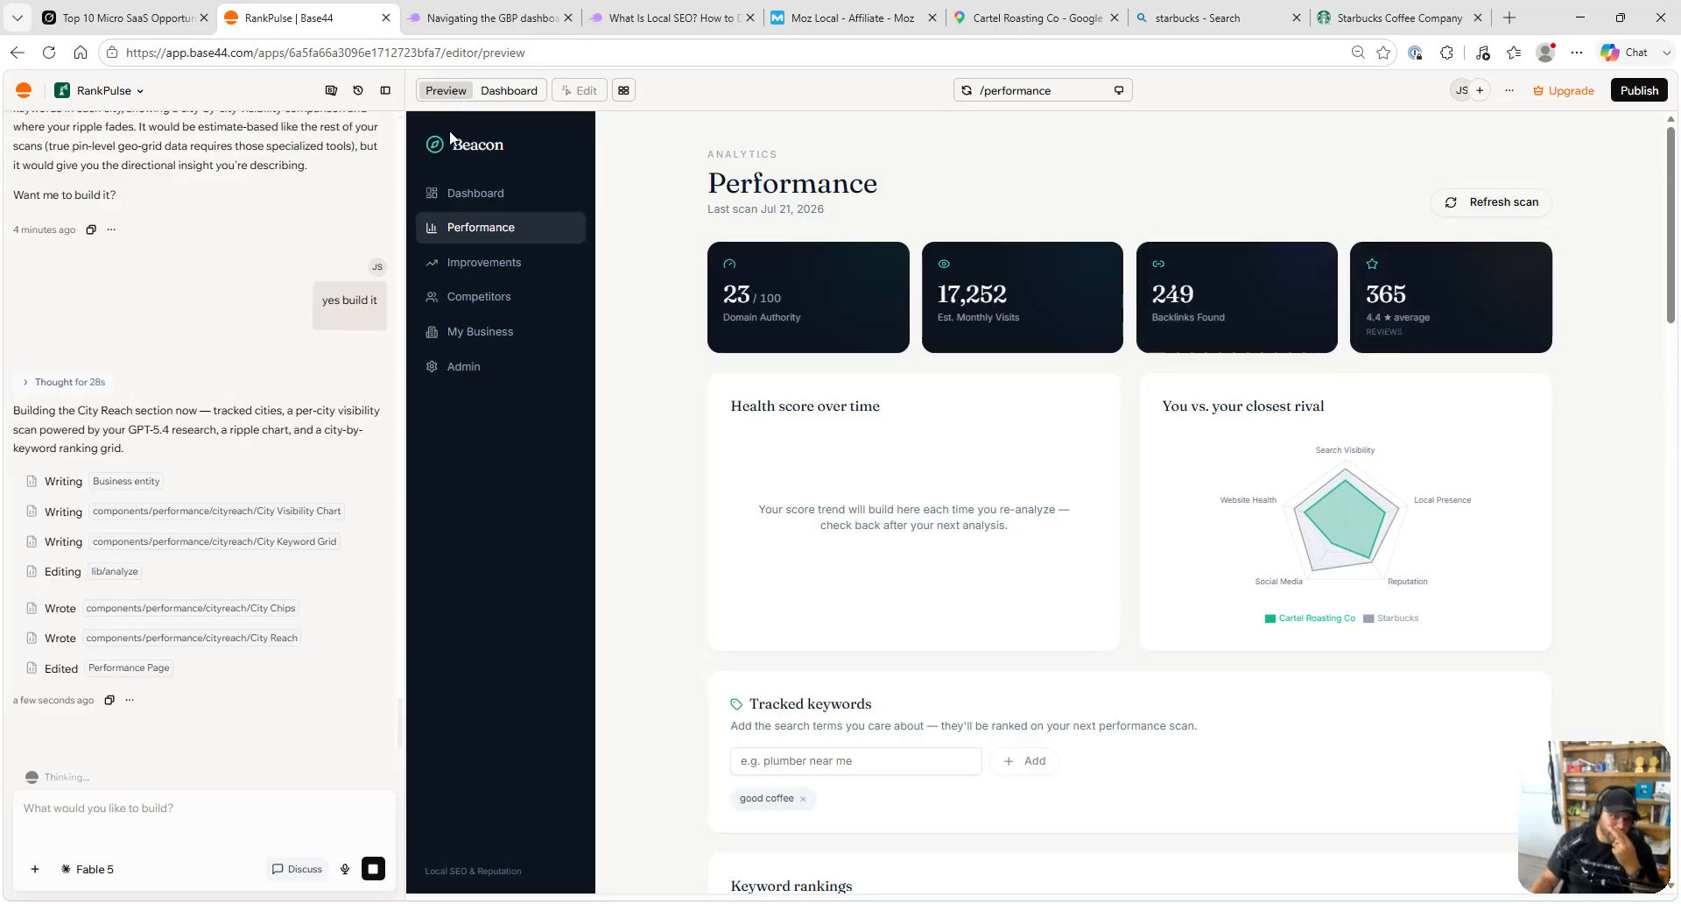
# - Add "Good Study Coffee Shop" to the Tracked keywords on the Performance page
pyautogui.scroll(-4, 823, 421)
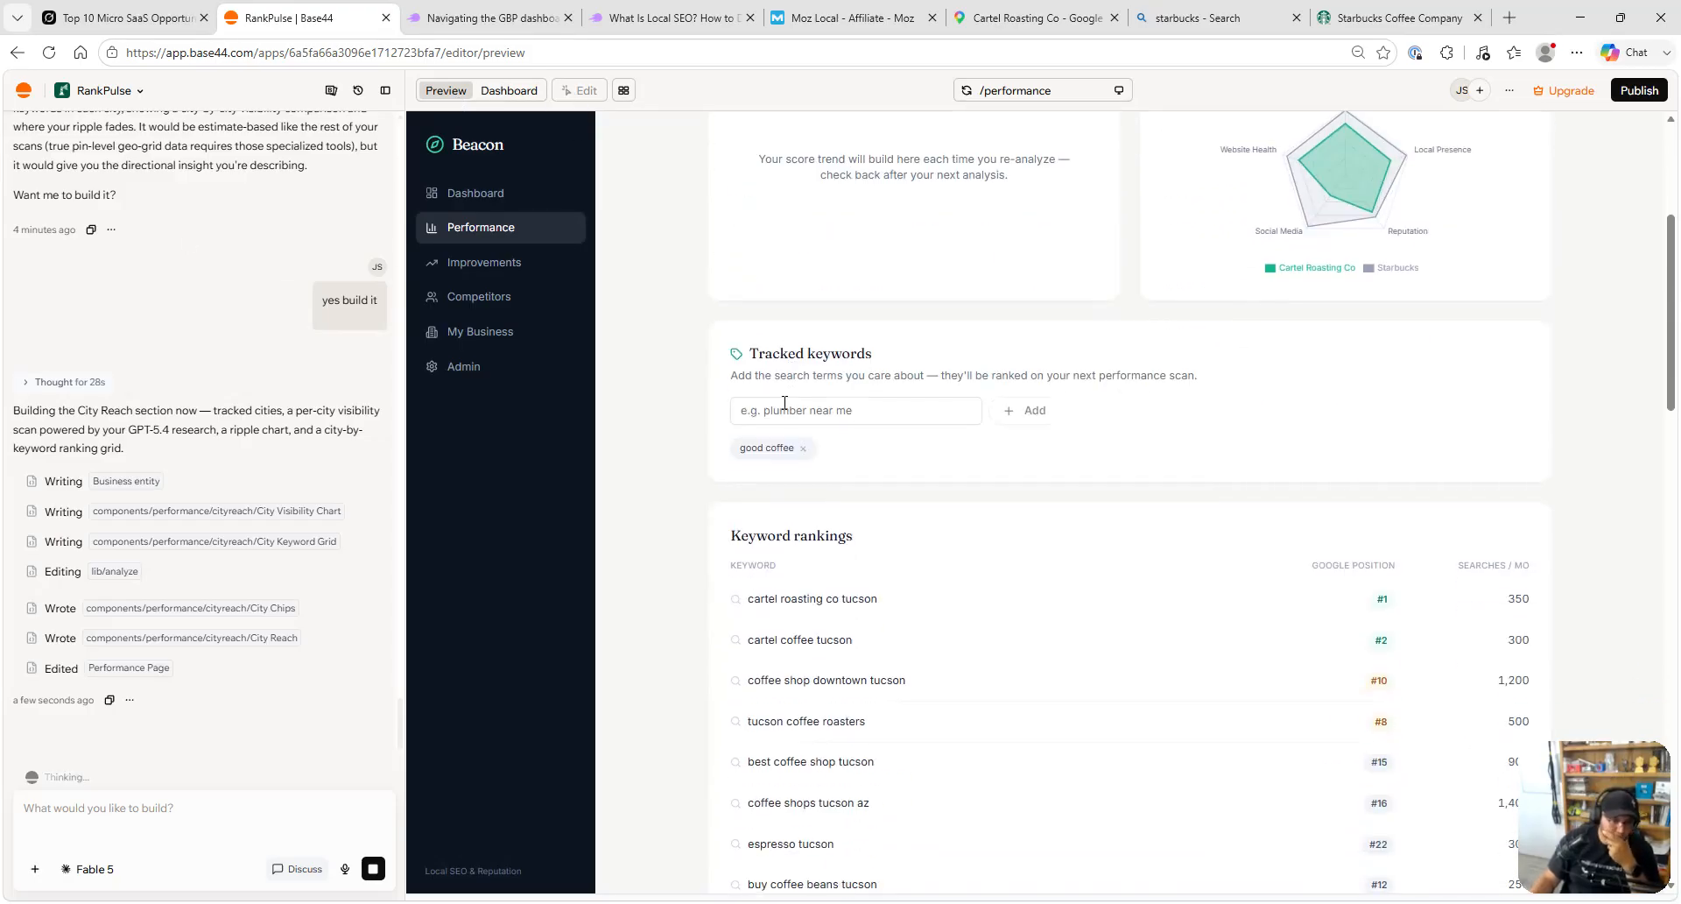
pyautogui.click(889, 418)
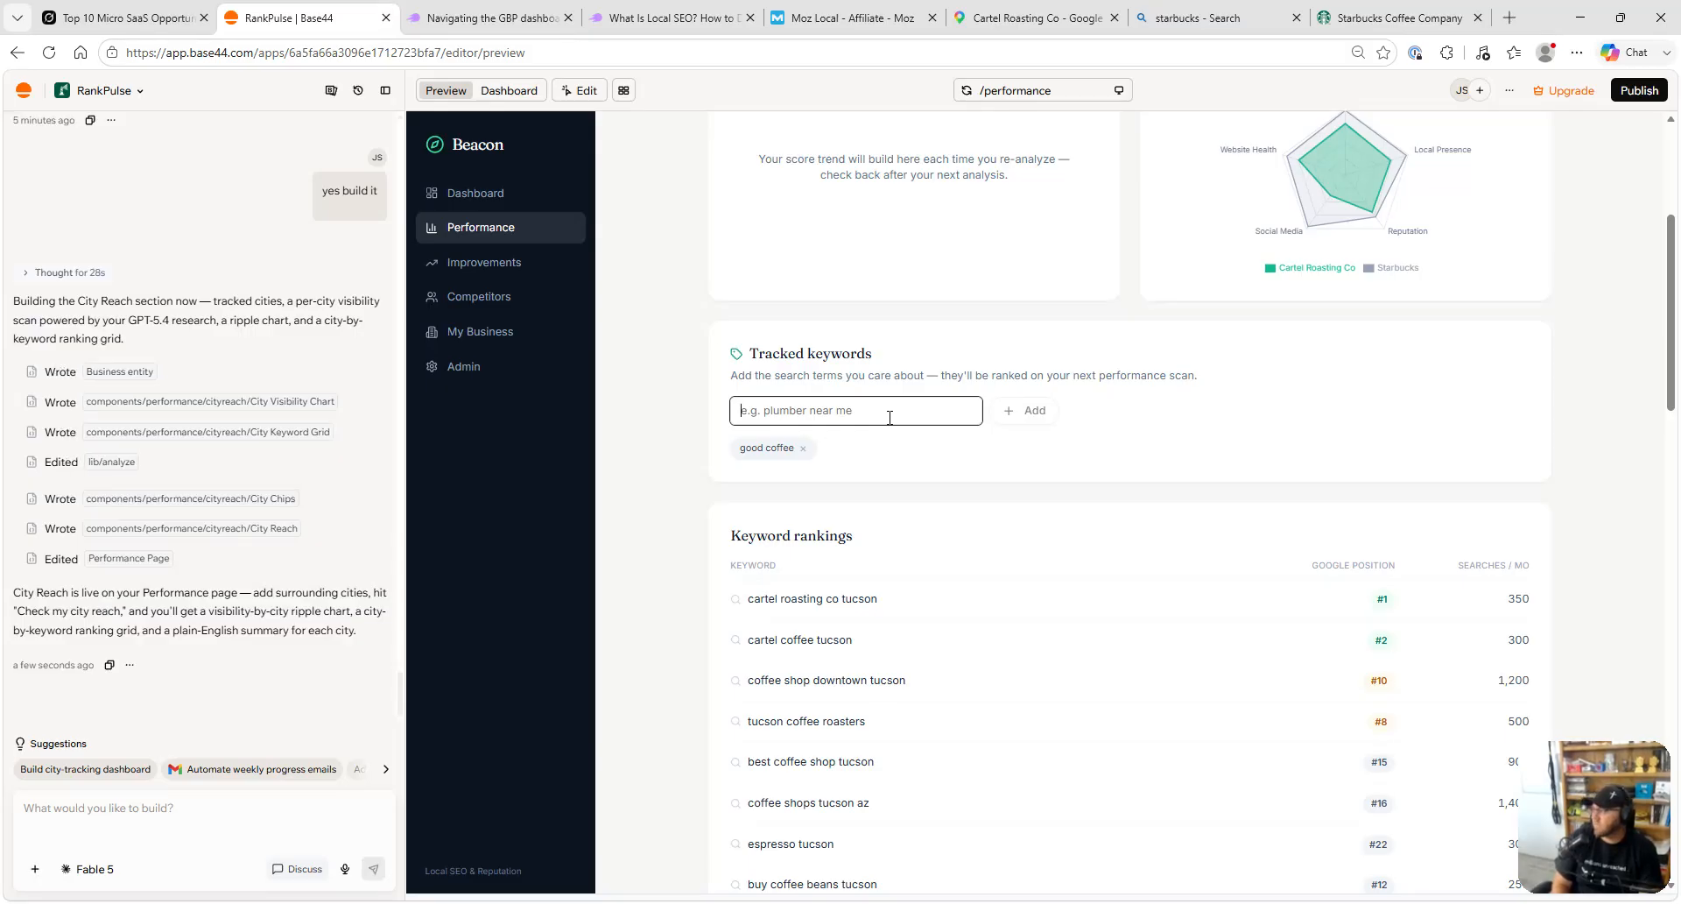
pyautogui.write('tu')
pyautogui.press('BackSpace')
pyautogui.press('BackSpace')
pyautogui.write('Frei')
pyautogui.press('BackSpace')
pyautogui.press('BackSpace')
pyautogui.press('BackSpace')
pyautogui.press('BackSpace')
pyautogui.write('Study Coffee Shop')
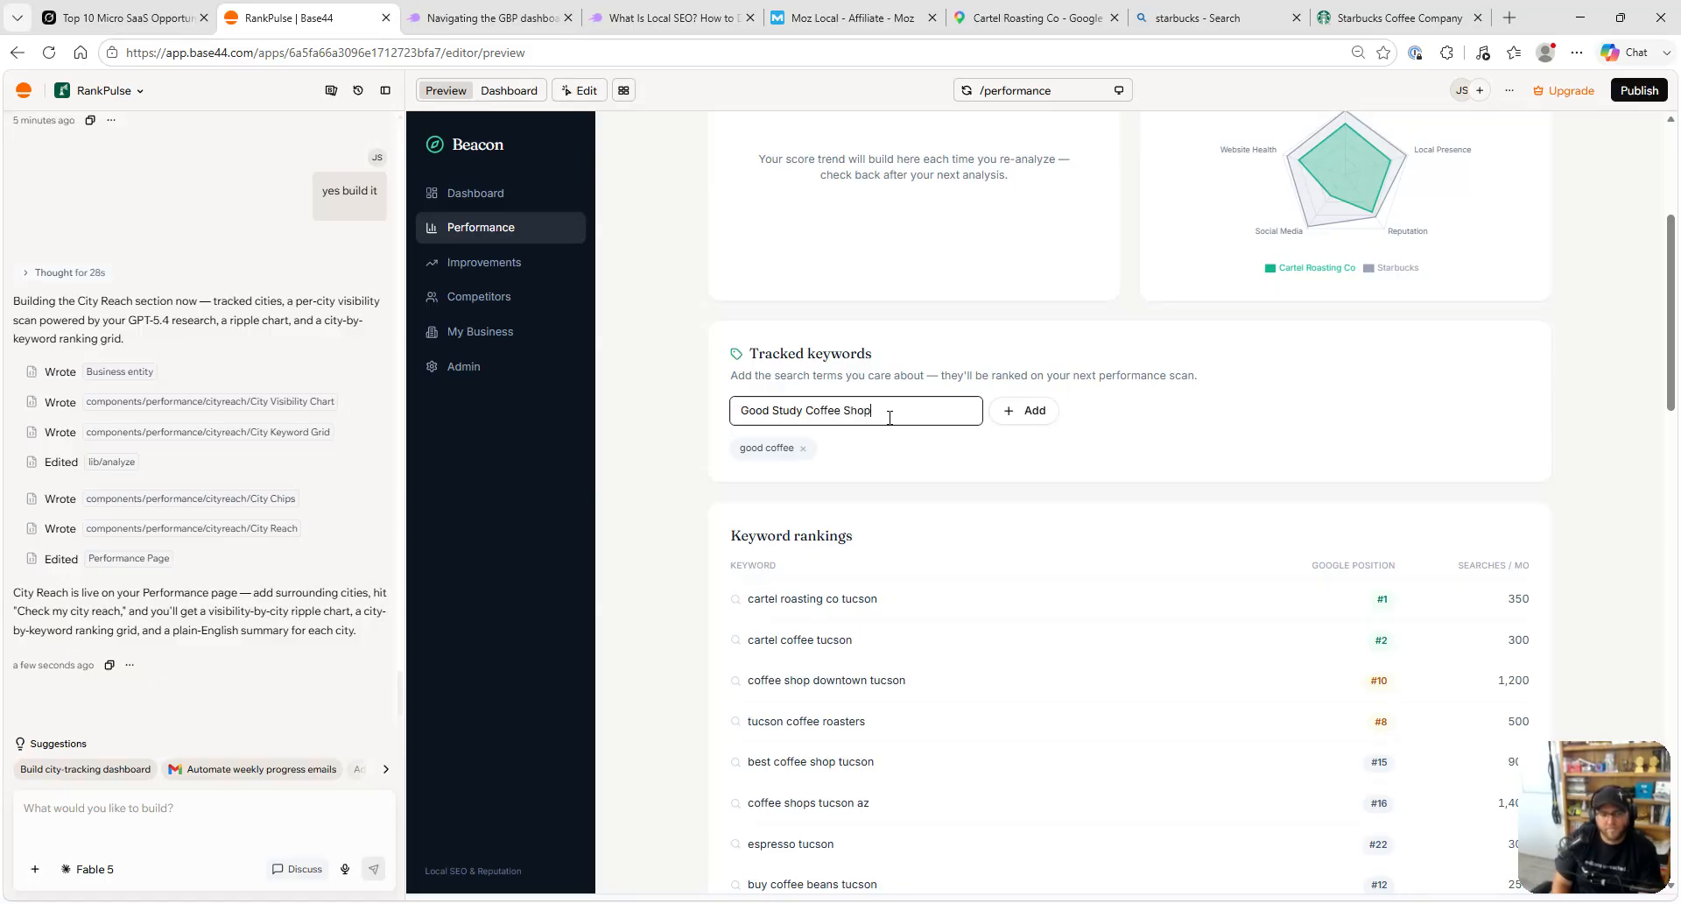
pyautogui.press('Return')
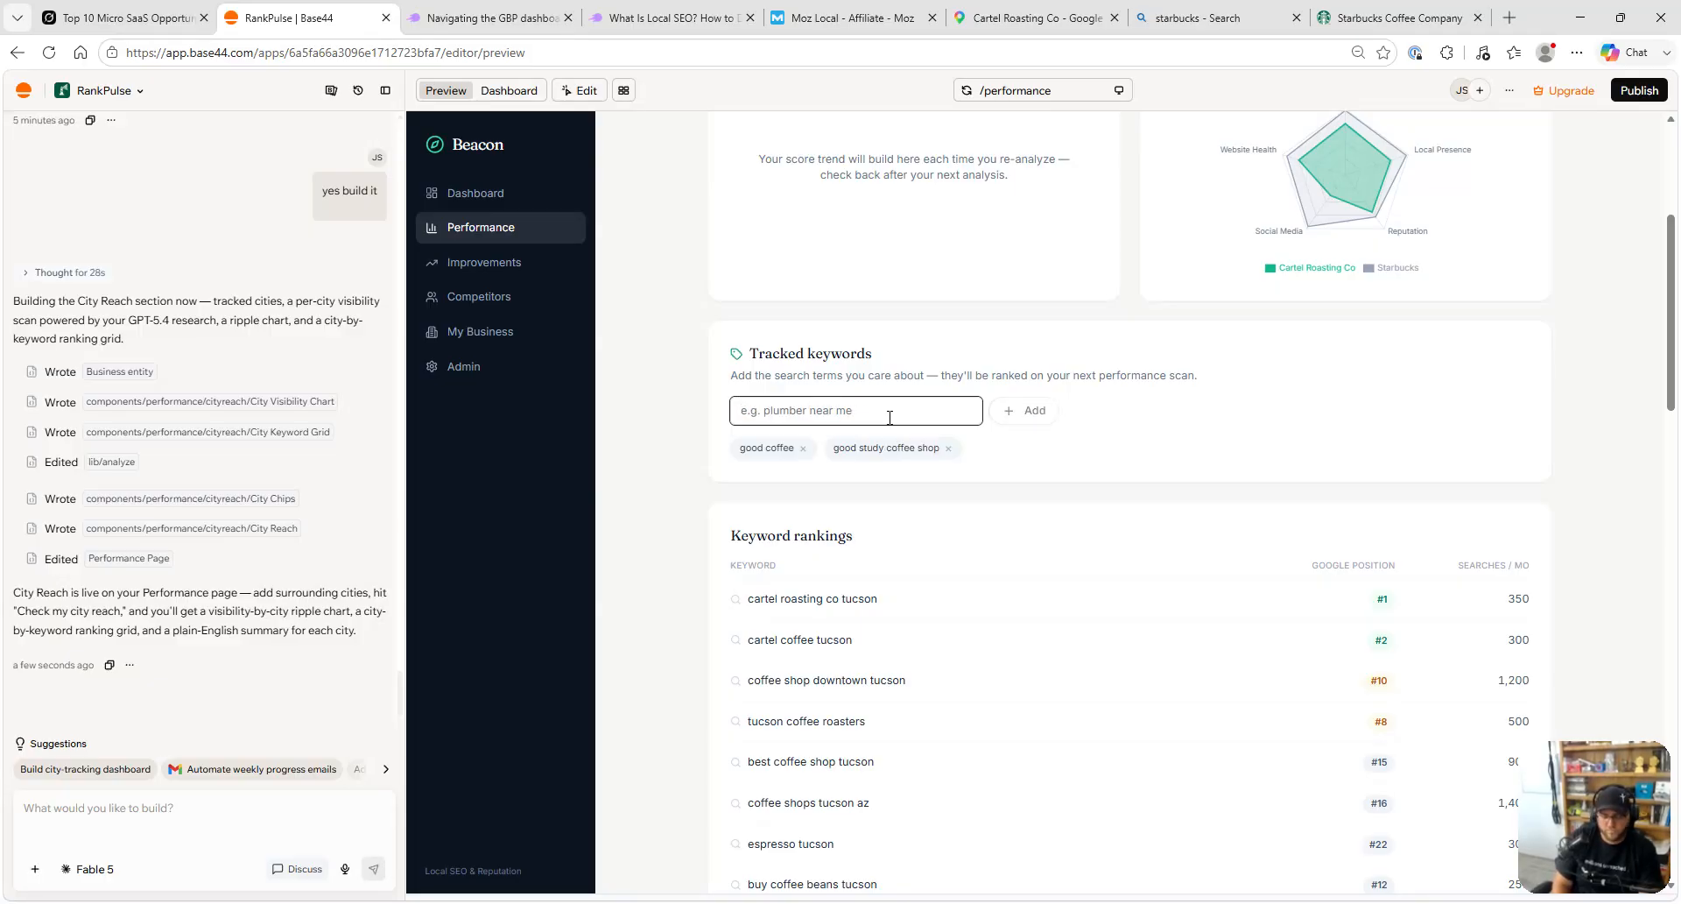
# - Add "Modern coffee Shop" as a tracked keyword and refresh the performance scan
pyautogui.write('Peac')
pyautogui.hotkey('ctrl', 'a')
pyautogui.write('Moden')
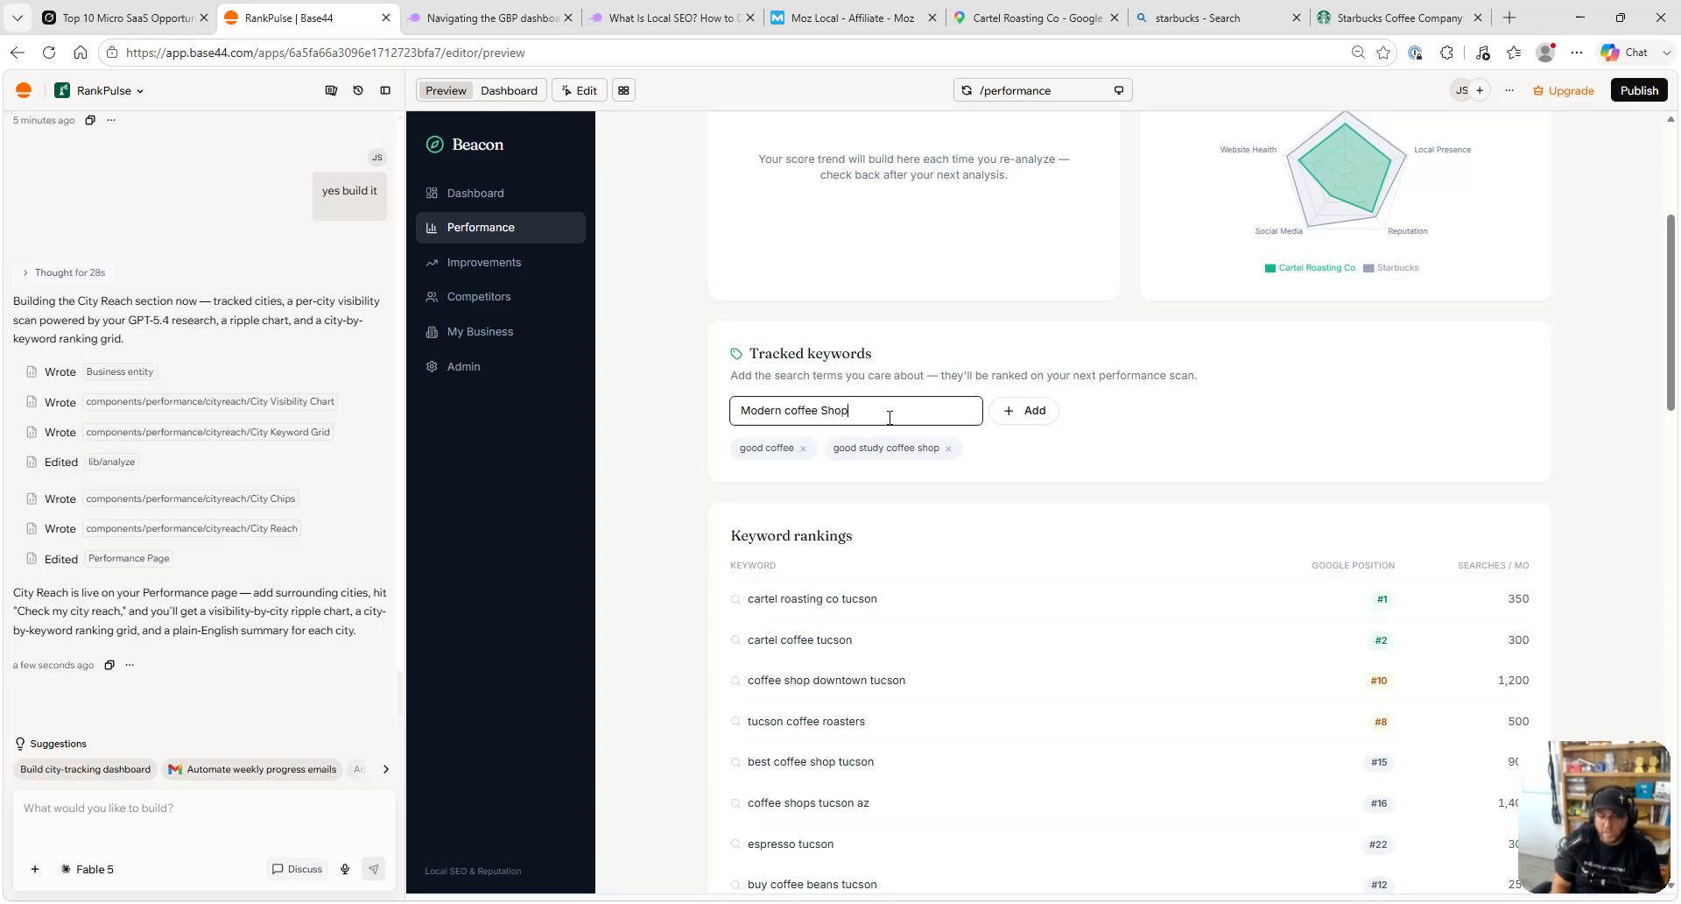
pyautogui.click(1014, 409)
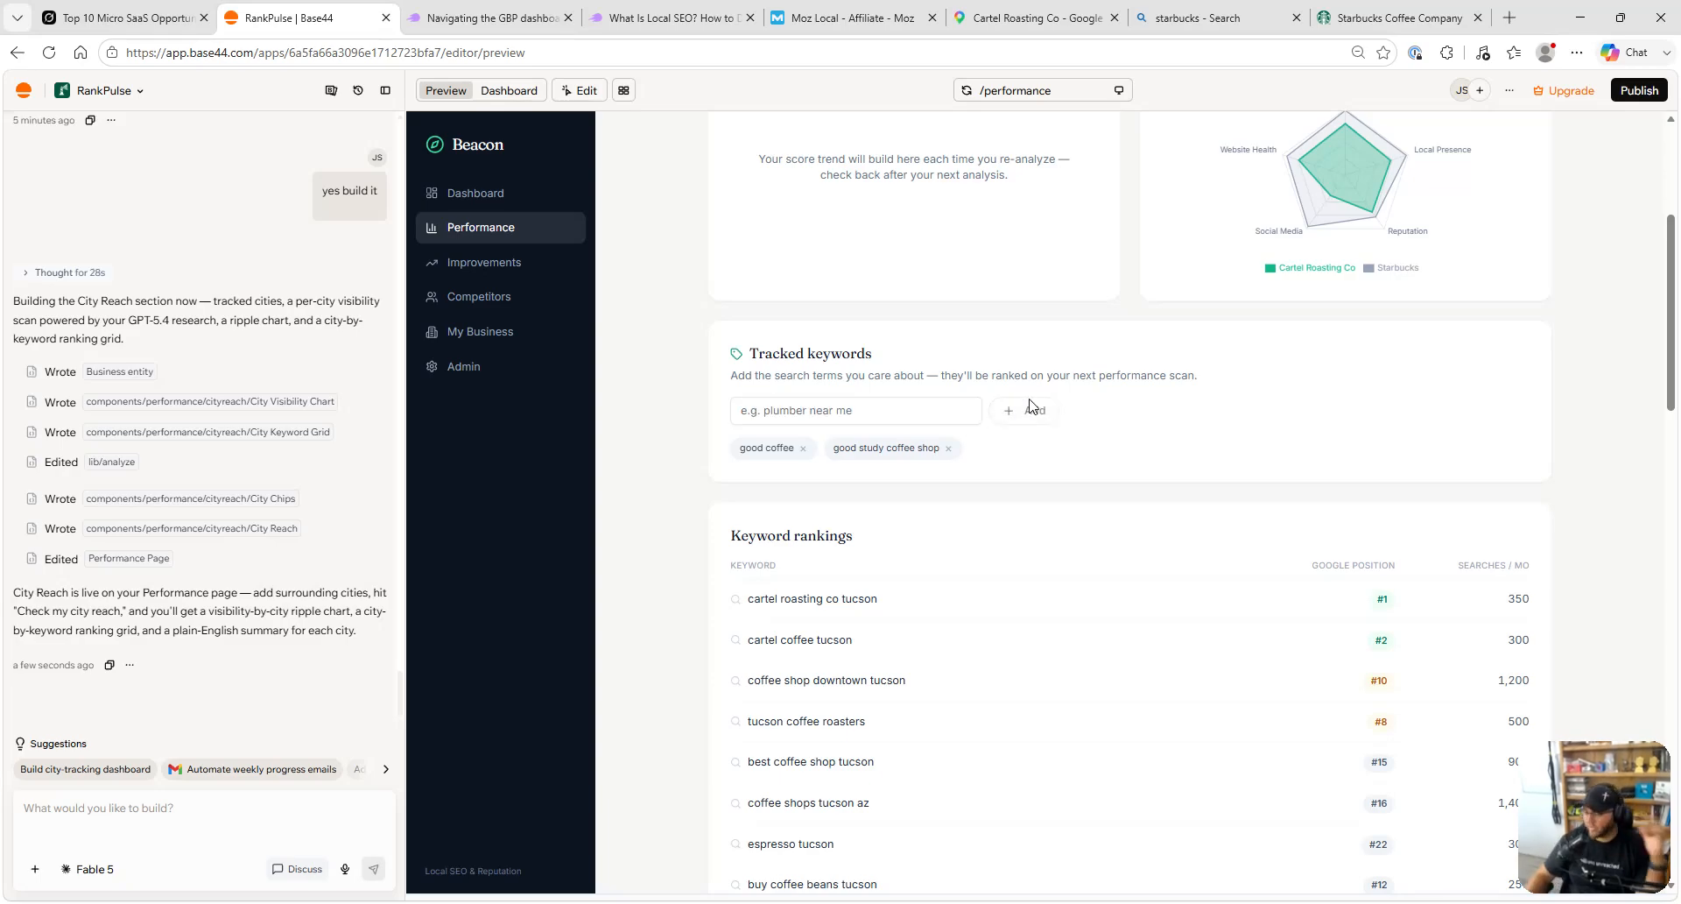
pyautogui.scroll(4, 1107, 470)
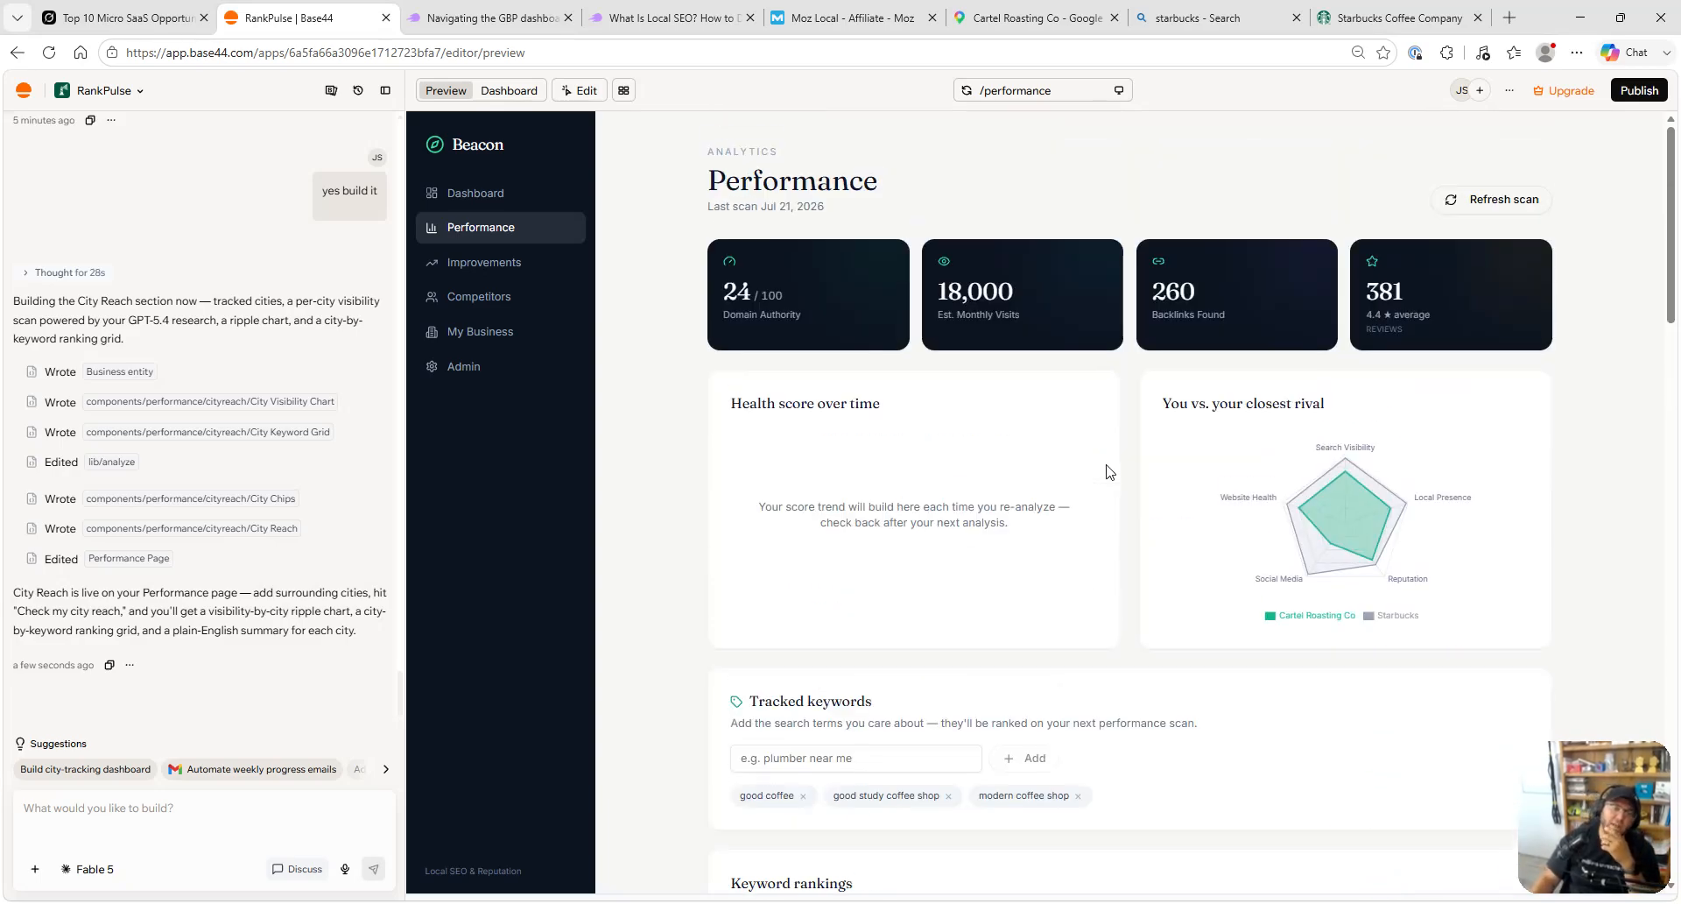
pyautogui.click(1517, 211)
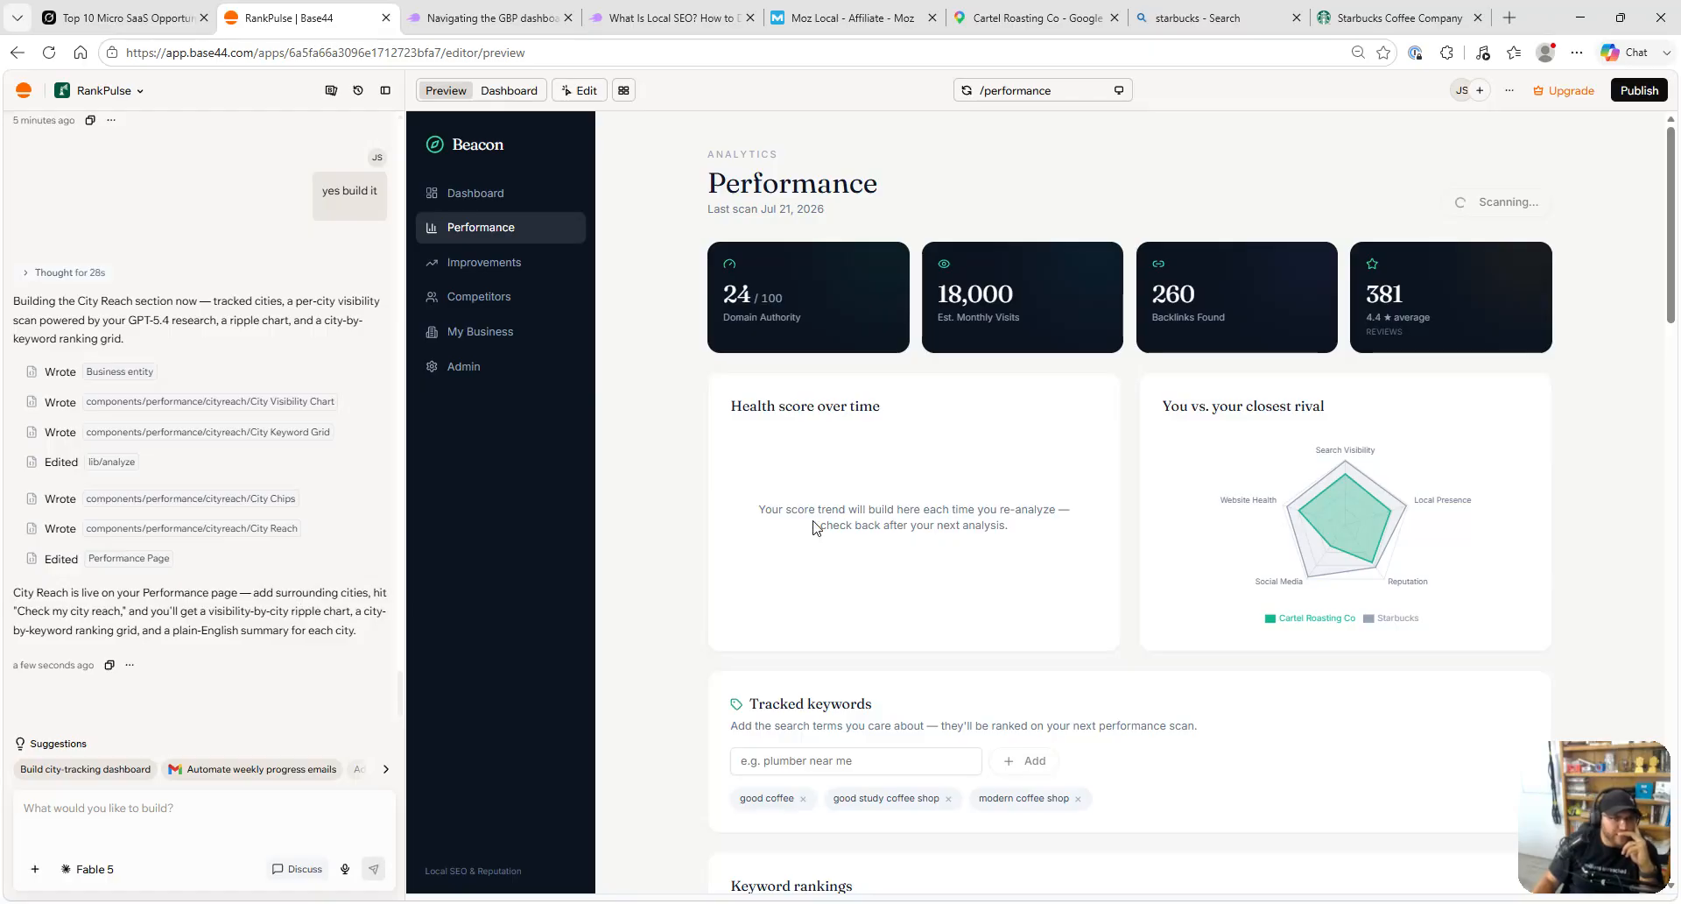
# - Add Phoenix, Benson and Willcox as tracked cities in the City reach section
pyautogui.scroll(-15, 859, 506)
pyautogui.scroll(-4, 859, 506)
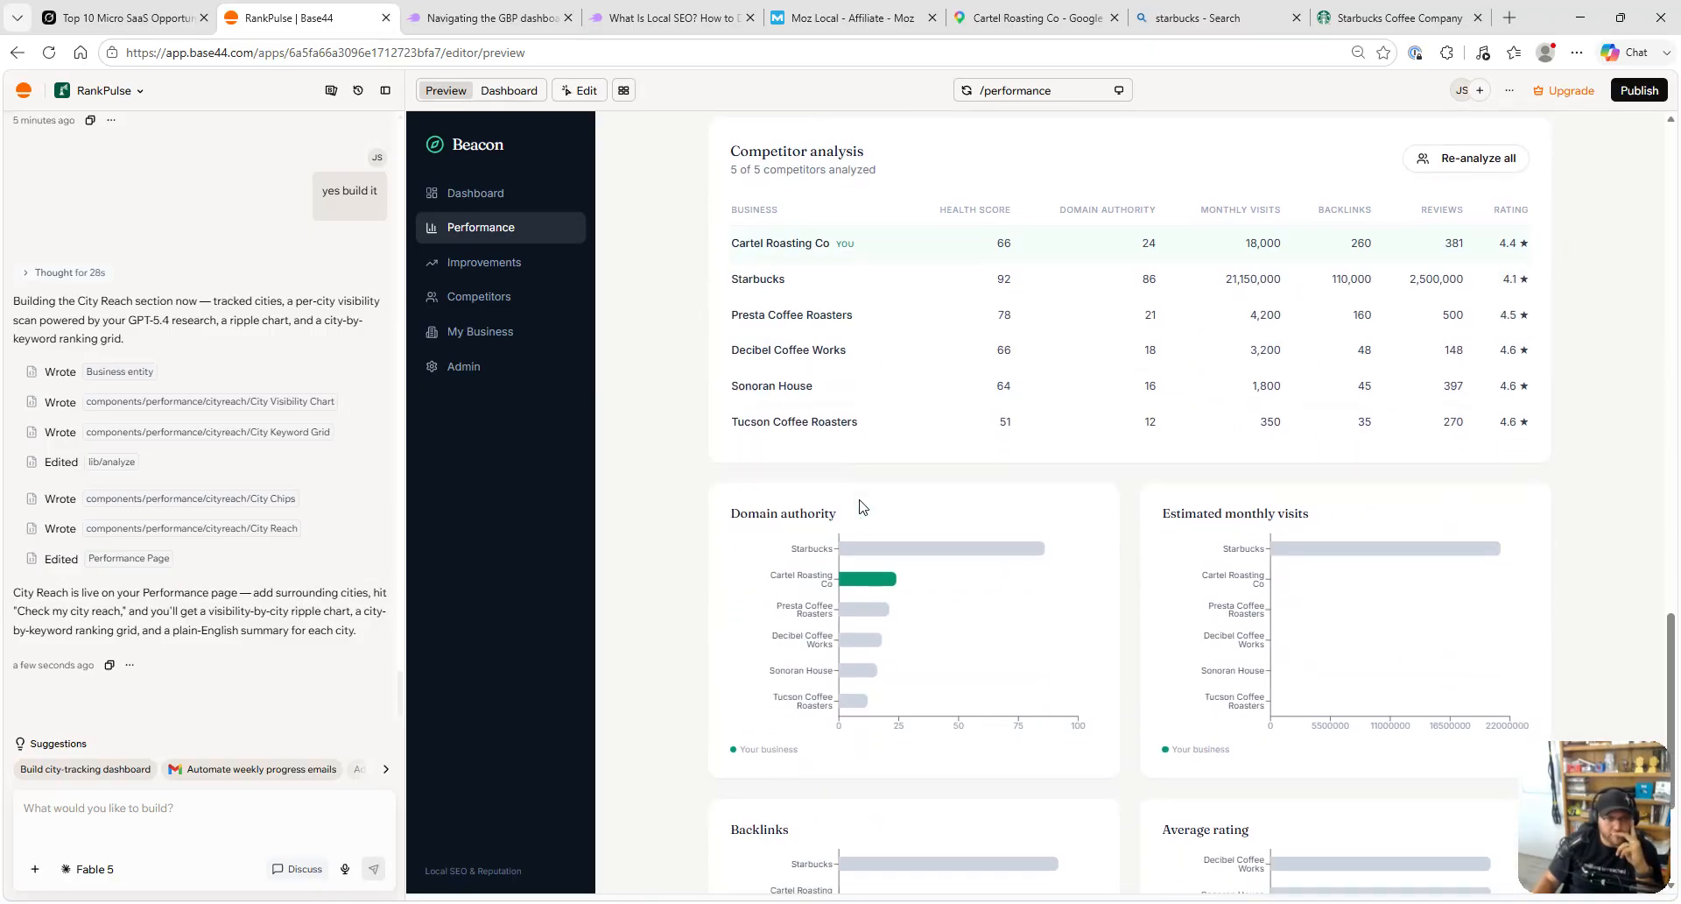
pyautogui.scroll(7, 859, 506)
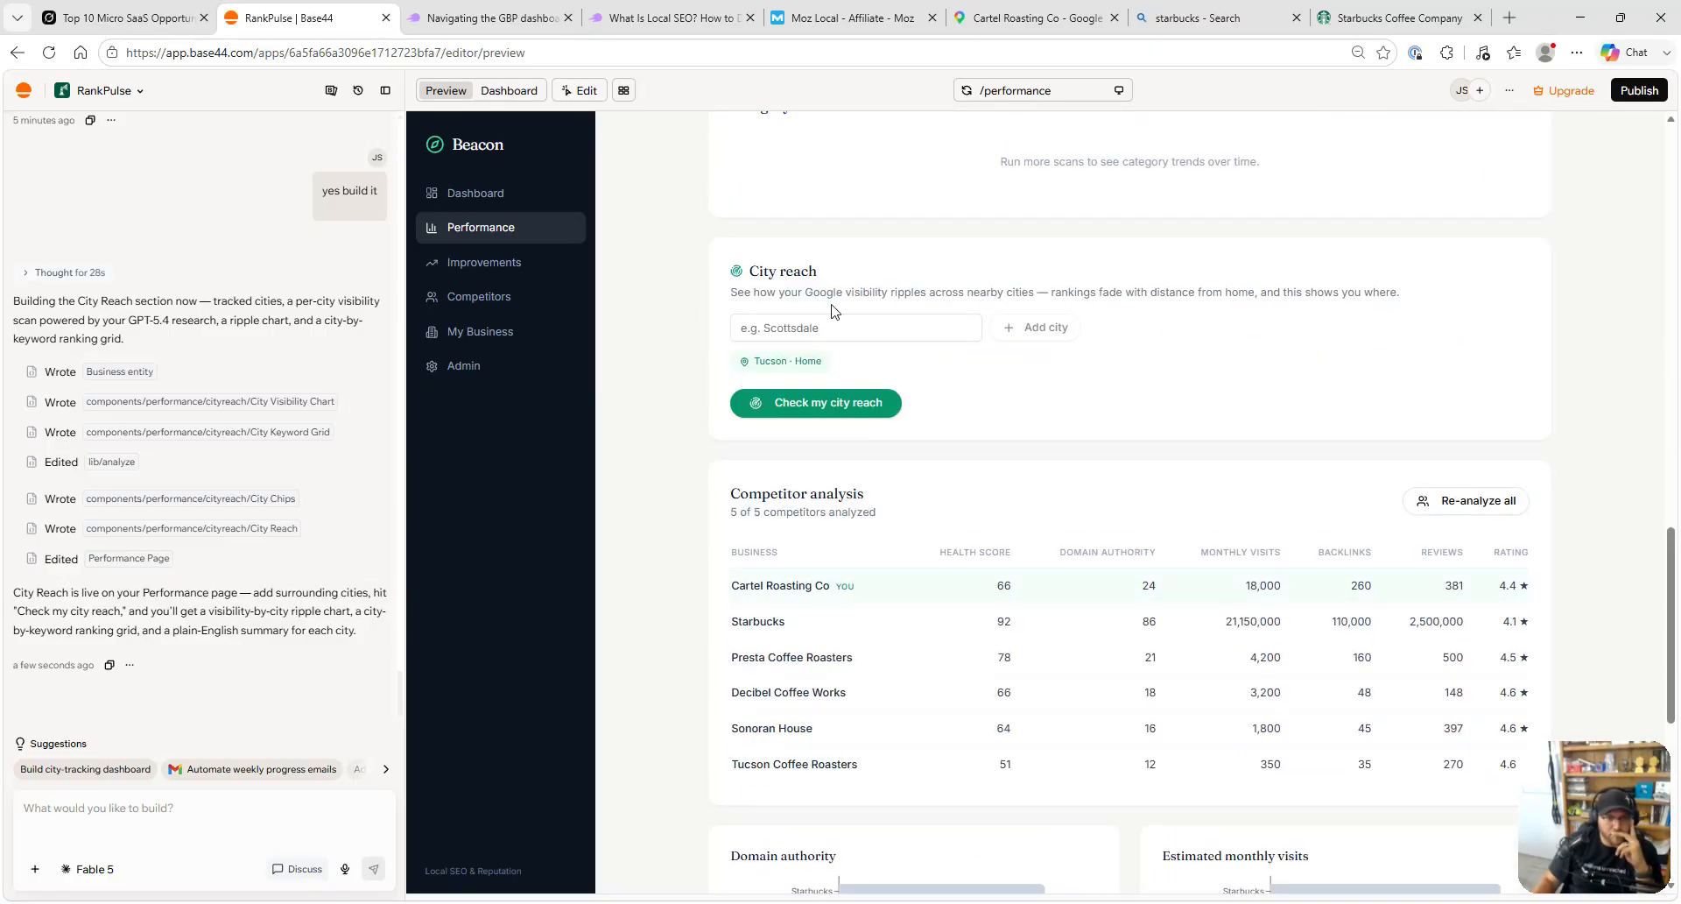
pyautogui.click(818, 327)
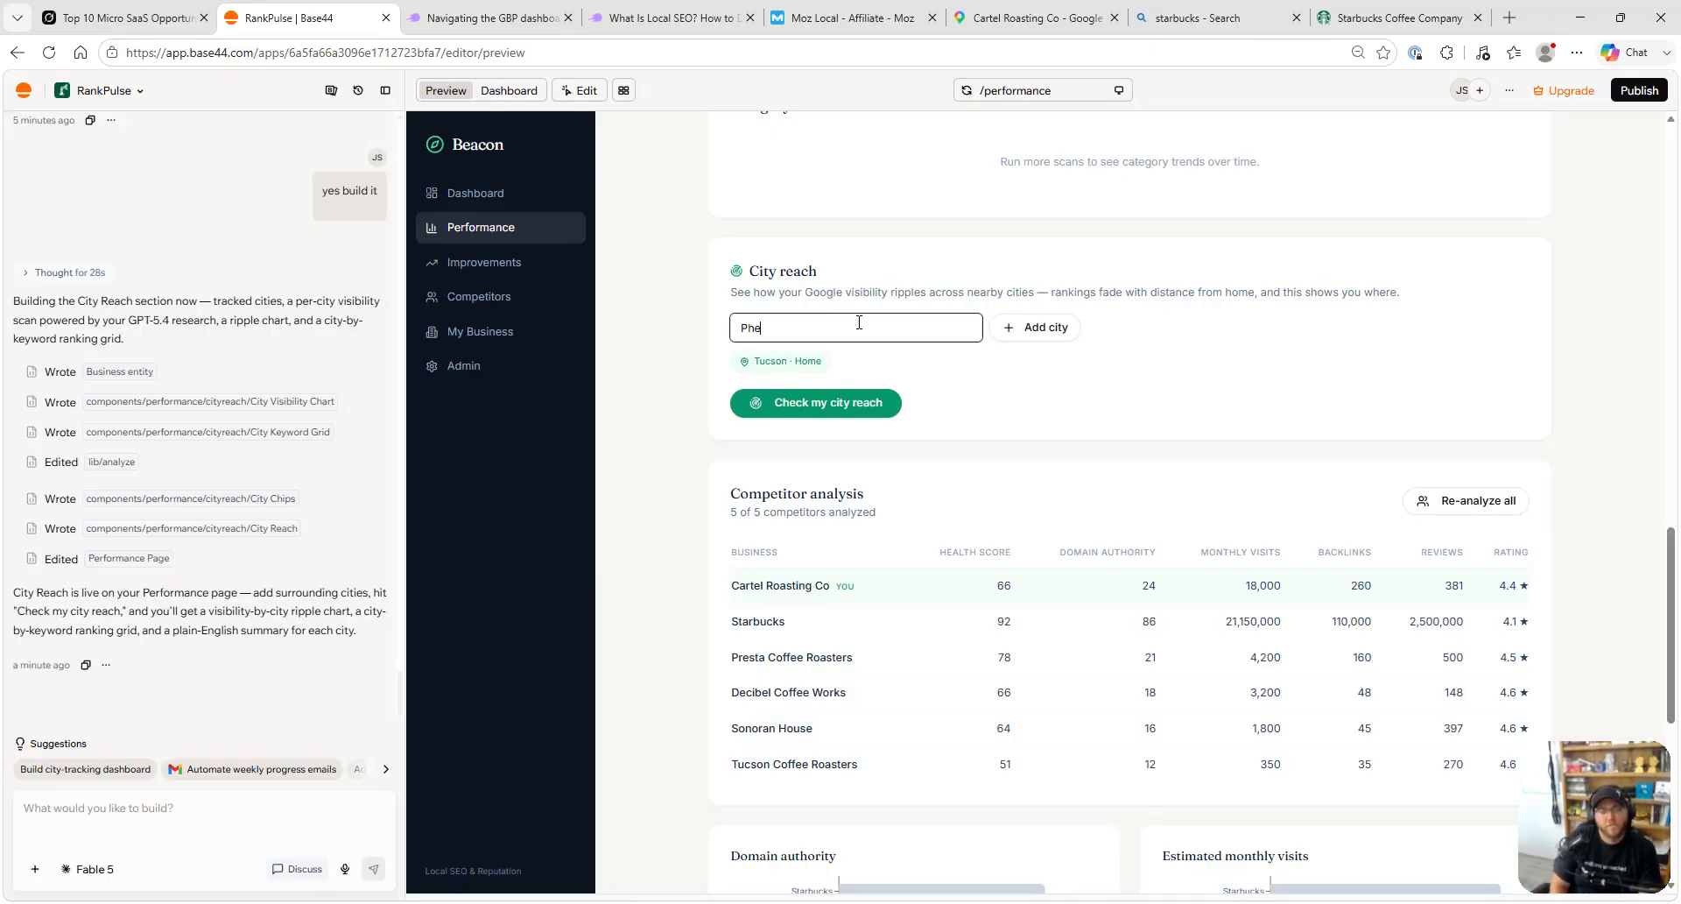
pyautogui.press('Return')
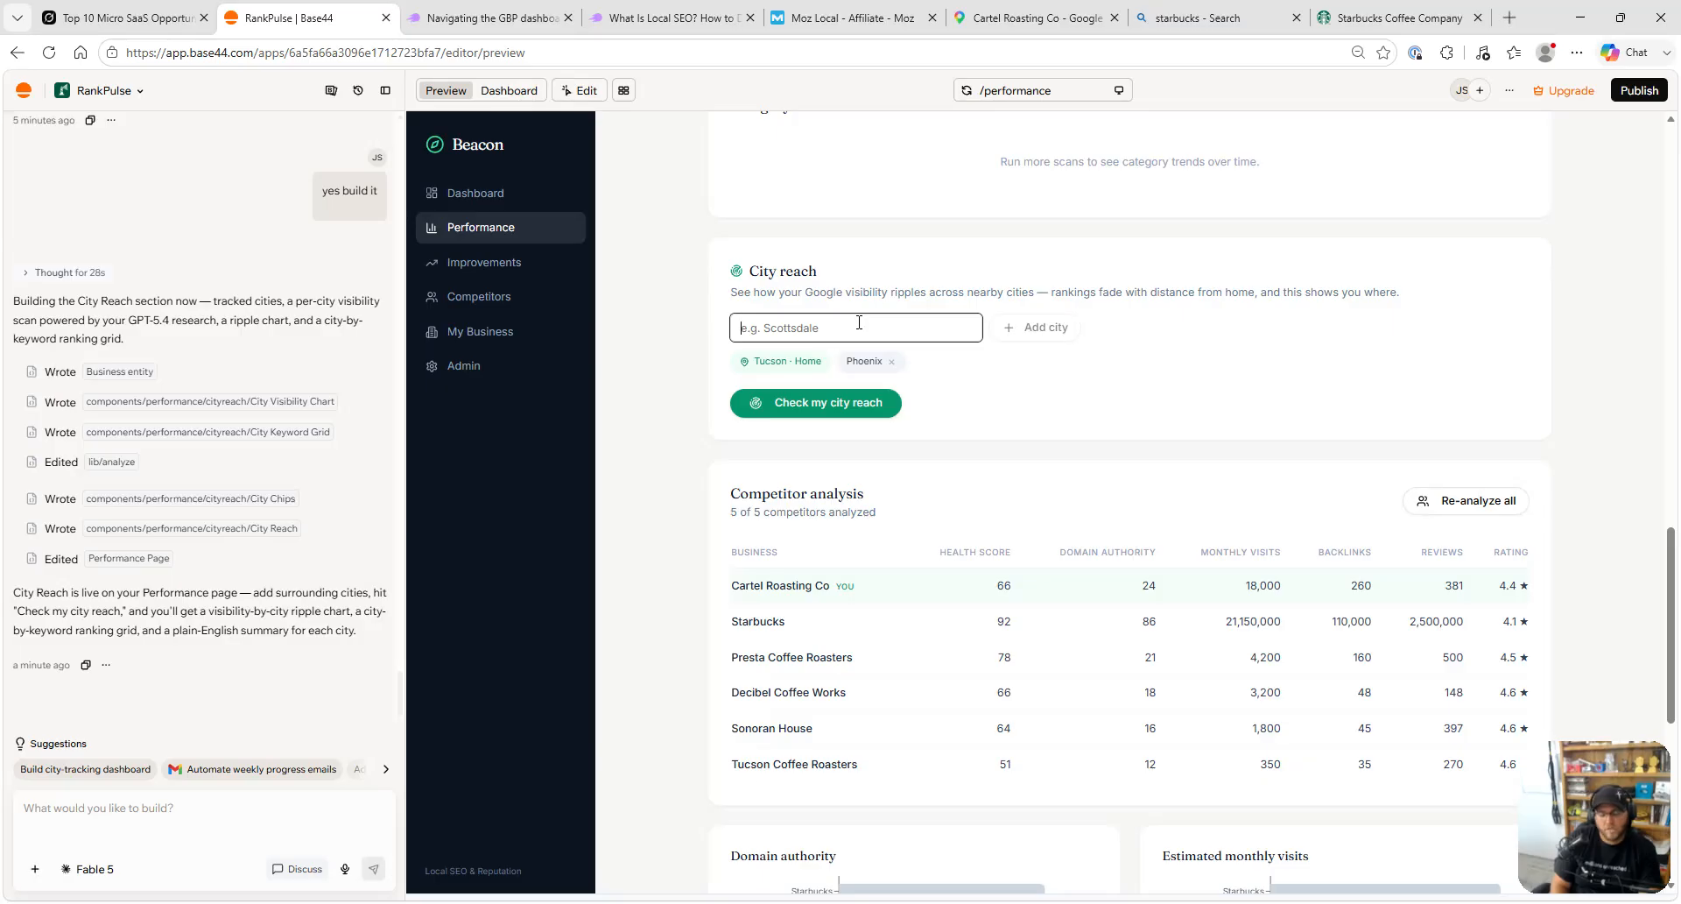
pyautogui.write('Benson')
pyautogui.press('Return')
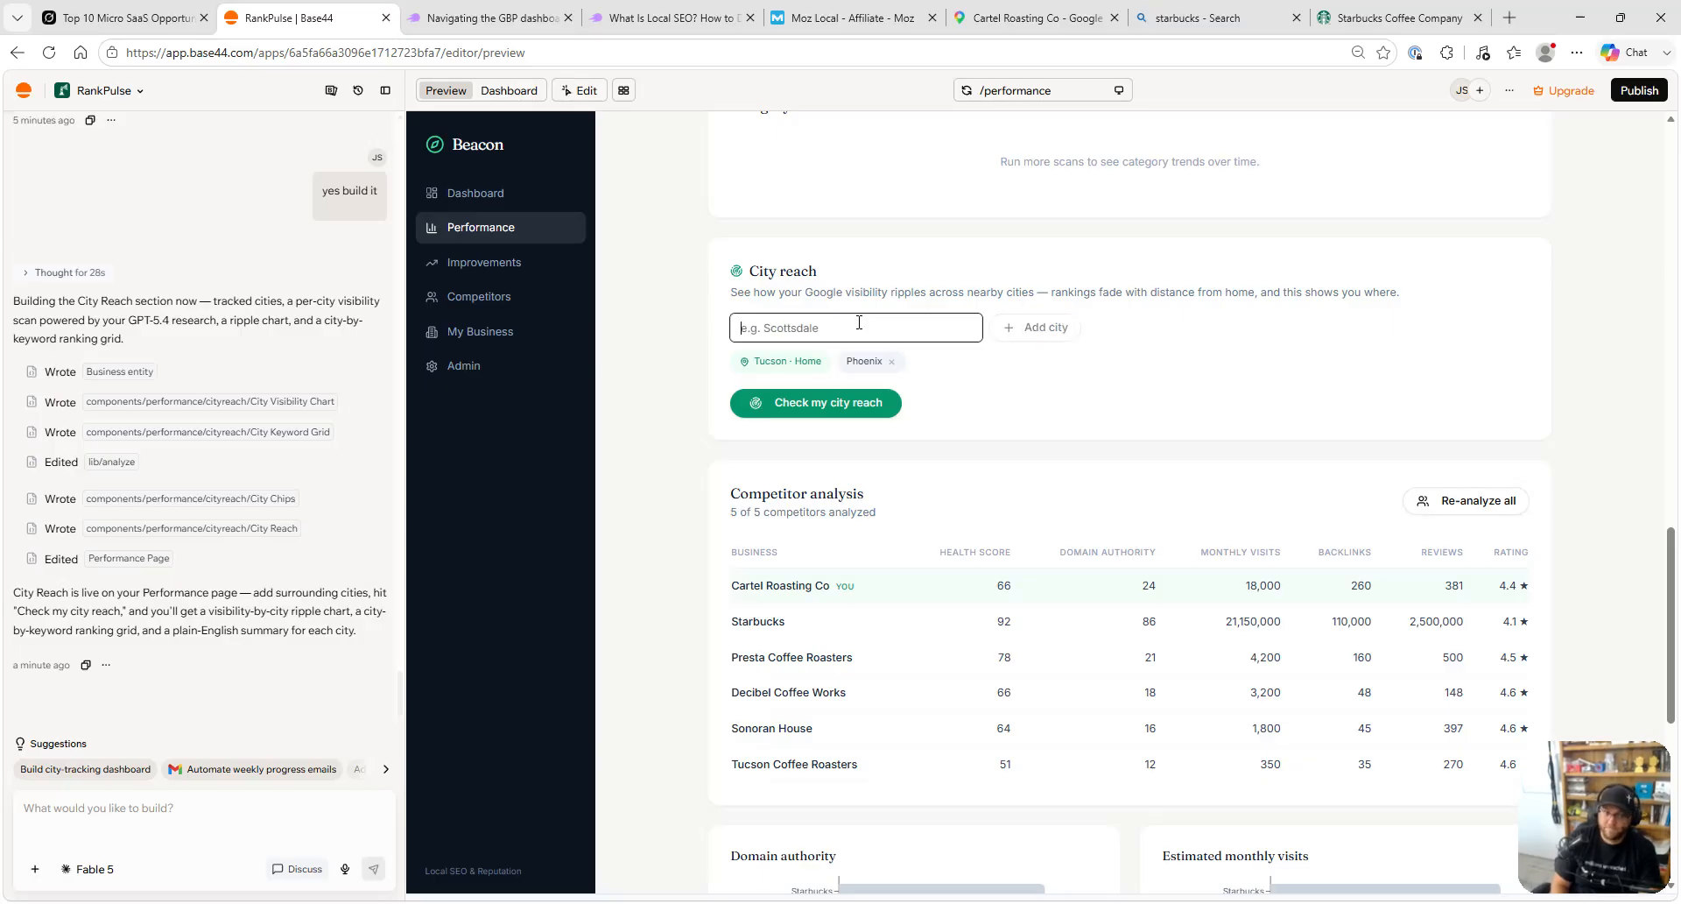
pyautogui.write('Willcox')
pyautogui.press('Return')
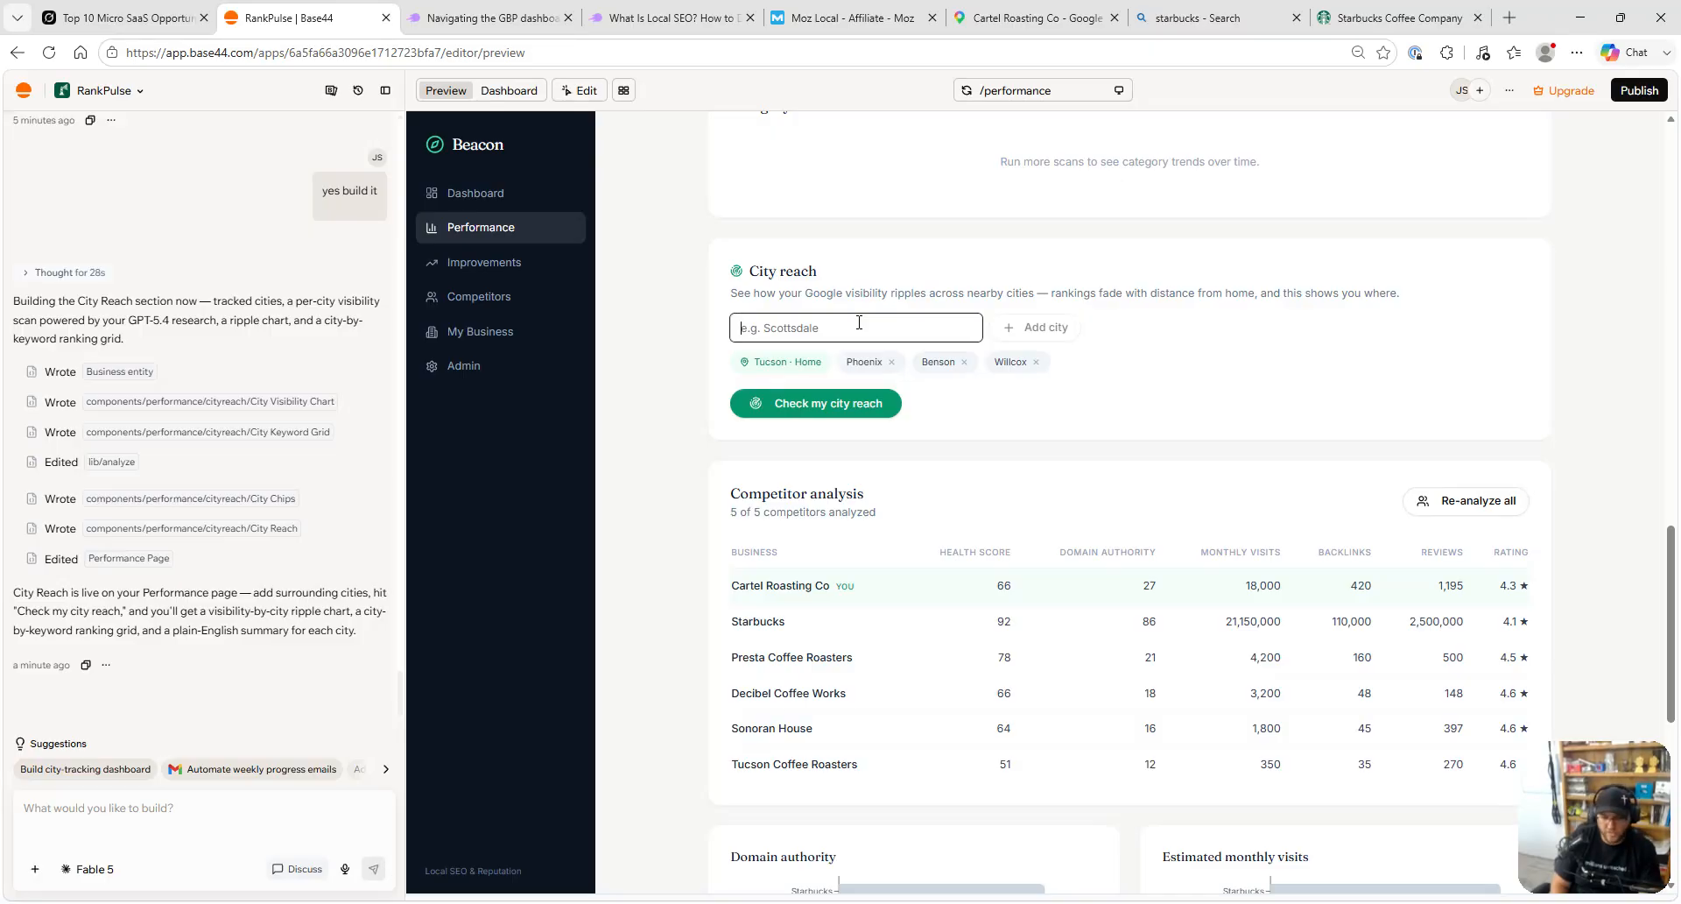
# - Add Green Valley and Tucson Oracle to the City reach list of cities
pyautogui.write('G')
pyautogui.press('BackSpace')
pyautogui.write('Green Valley')
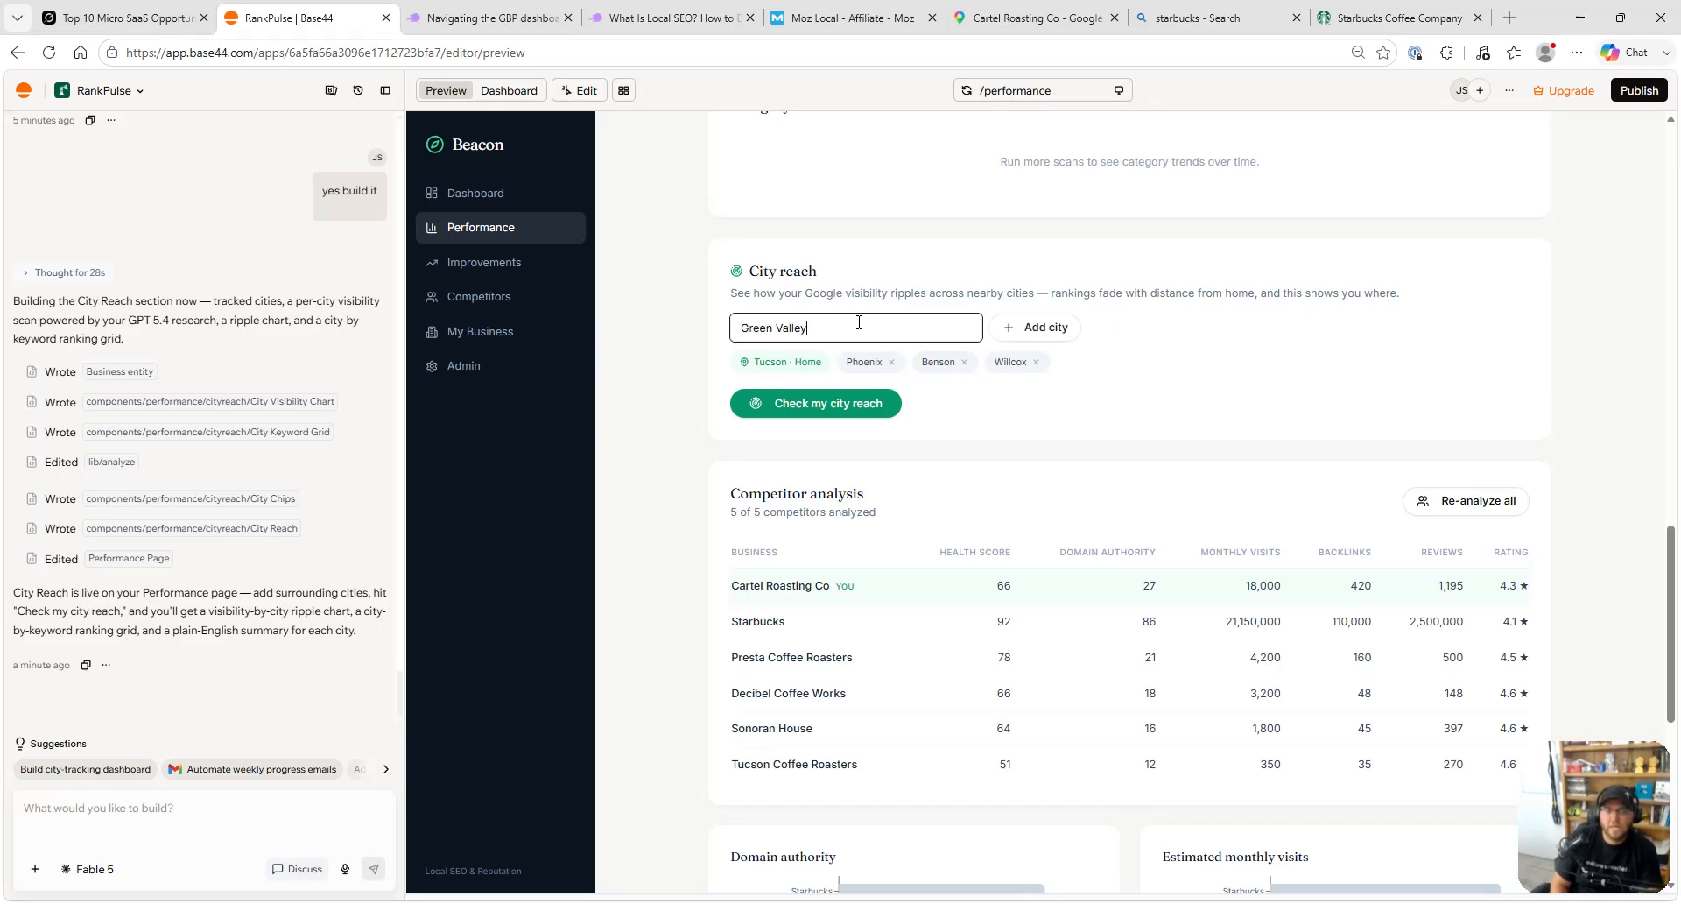
pyautogui.press('Return')
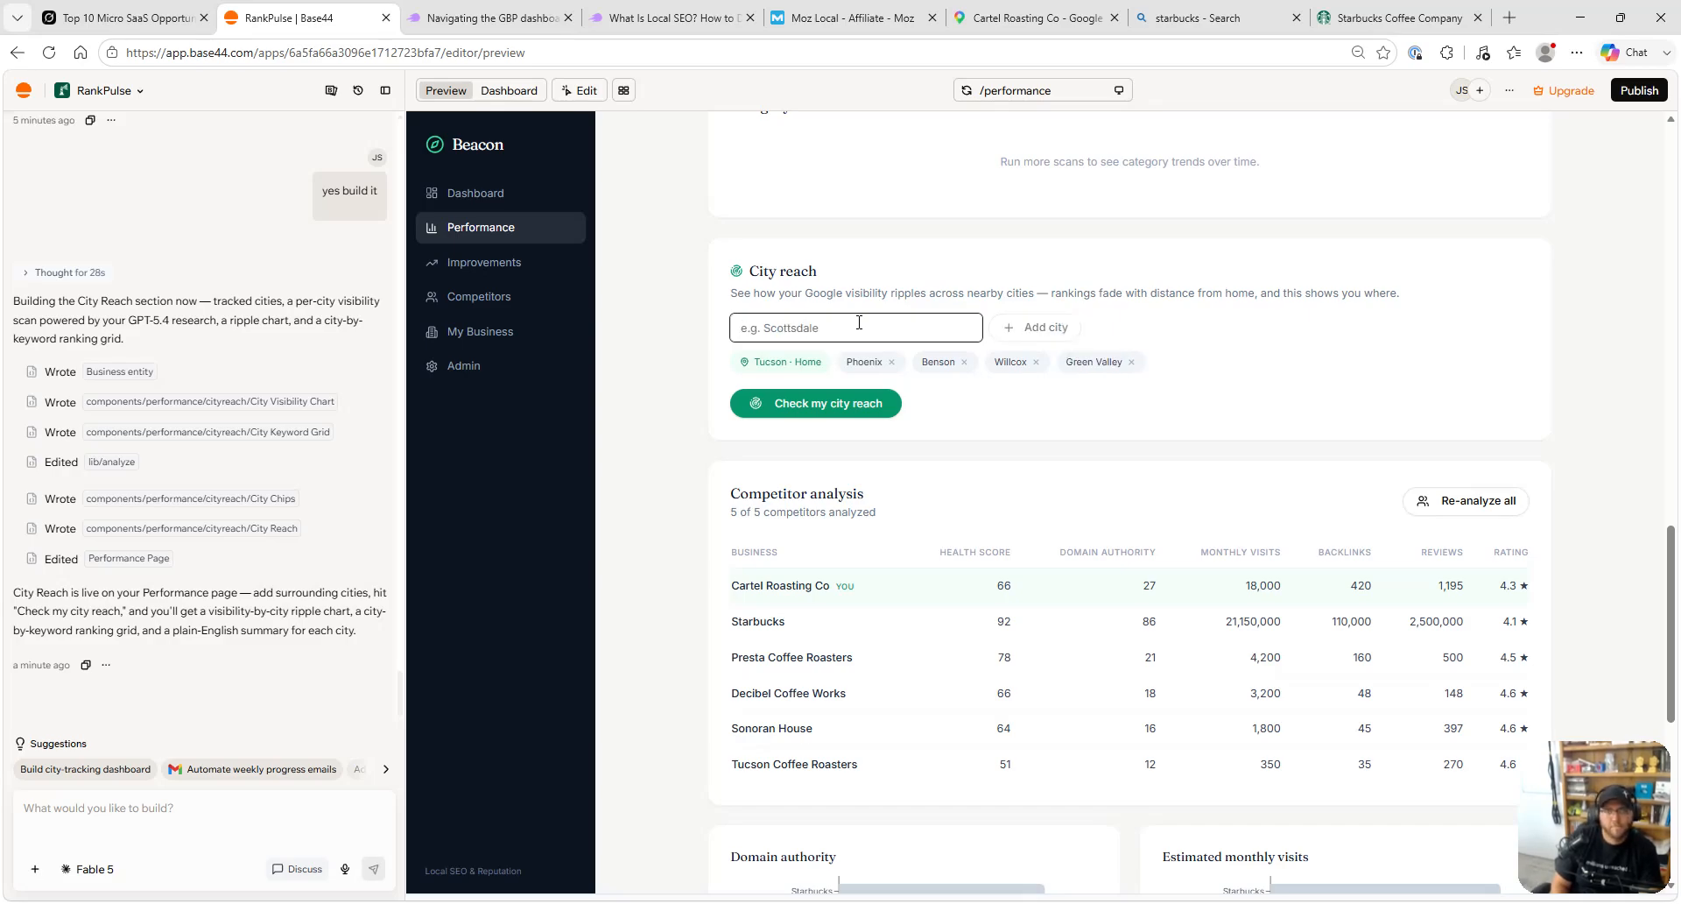
pyautogui.write('Oracle')
pyautogui.hotkey('ctrl', 'a')
pyautogui.write('Tucson Oracle')
pyautogui.press('Return')
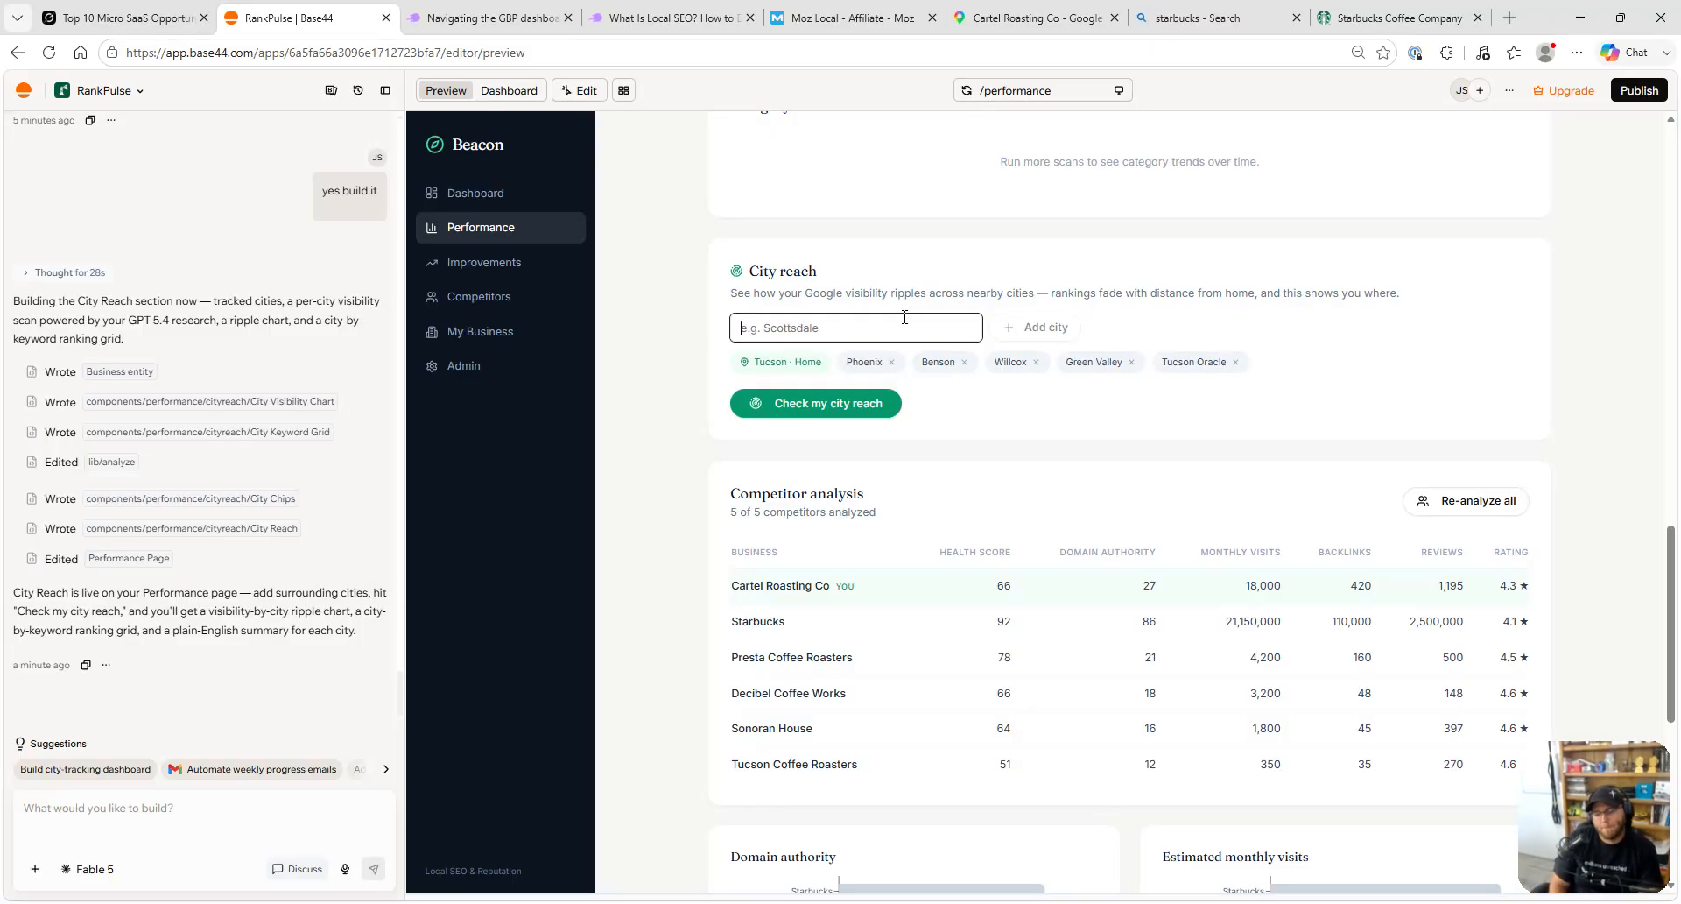
# - Add Yuma to the City reach cities and run the city reach check
pyautogui.write('Yuma')
pyautogui.press('Return')
pyautogui.click(857, 411)
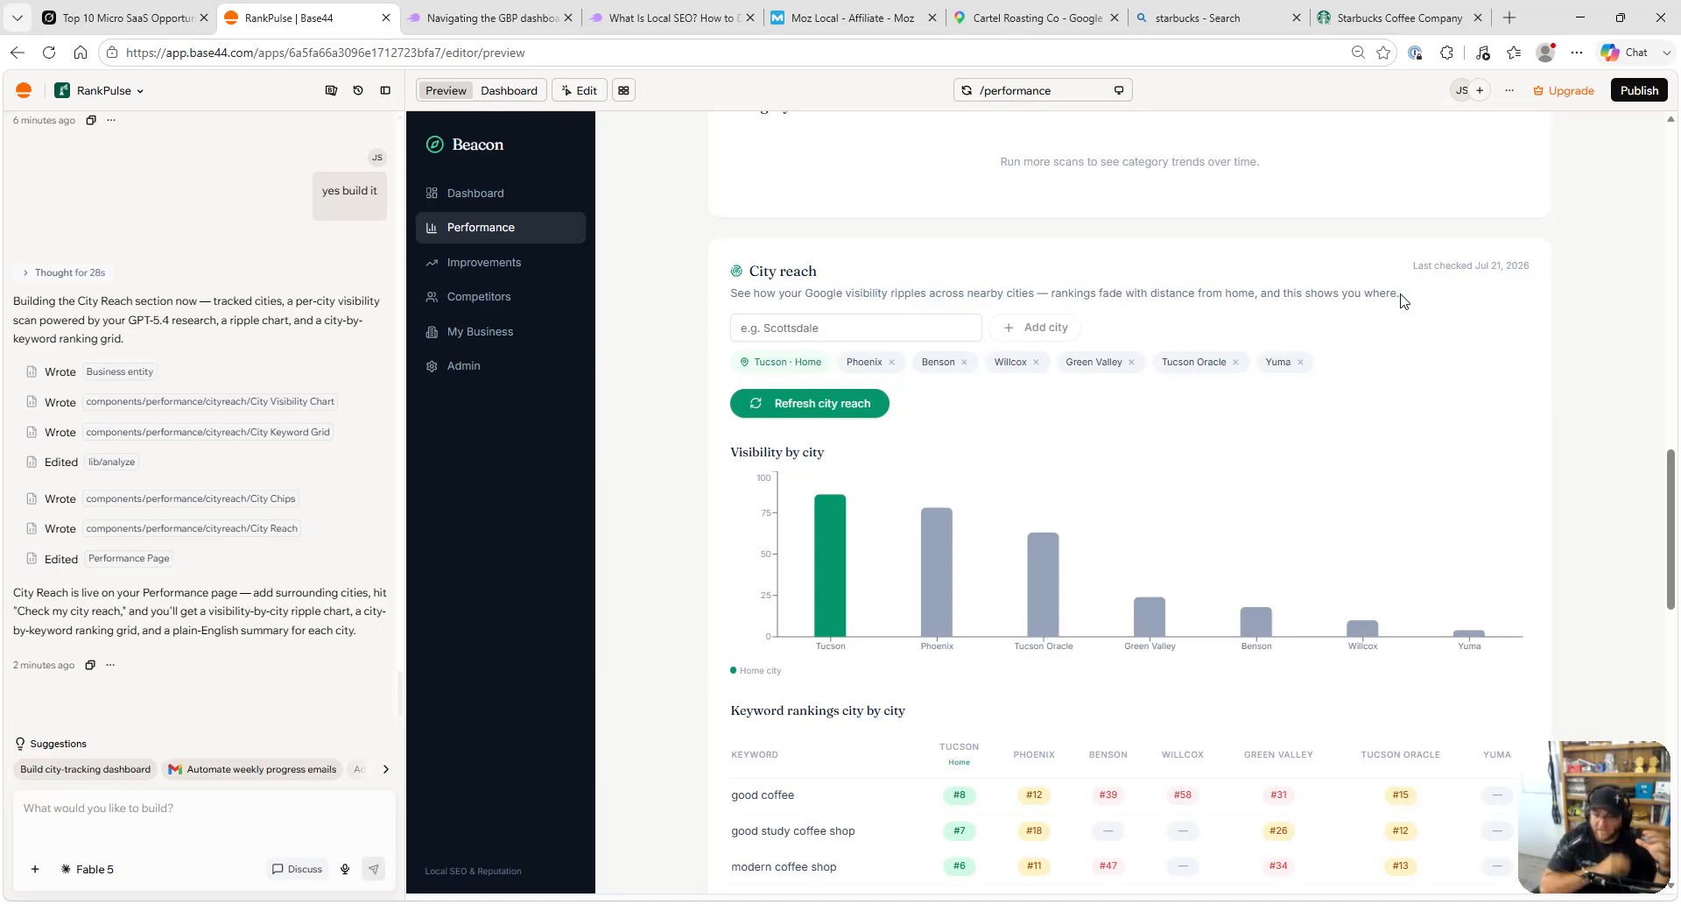
pyautogui.moveTo(1055, 556)
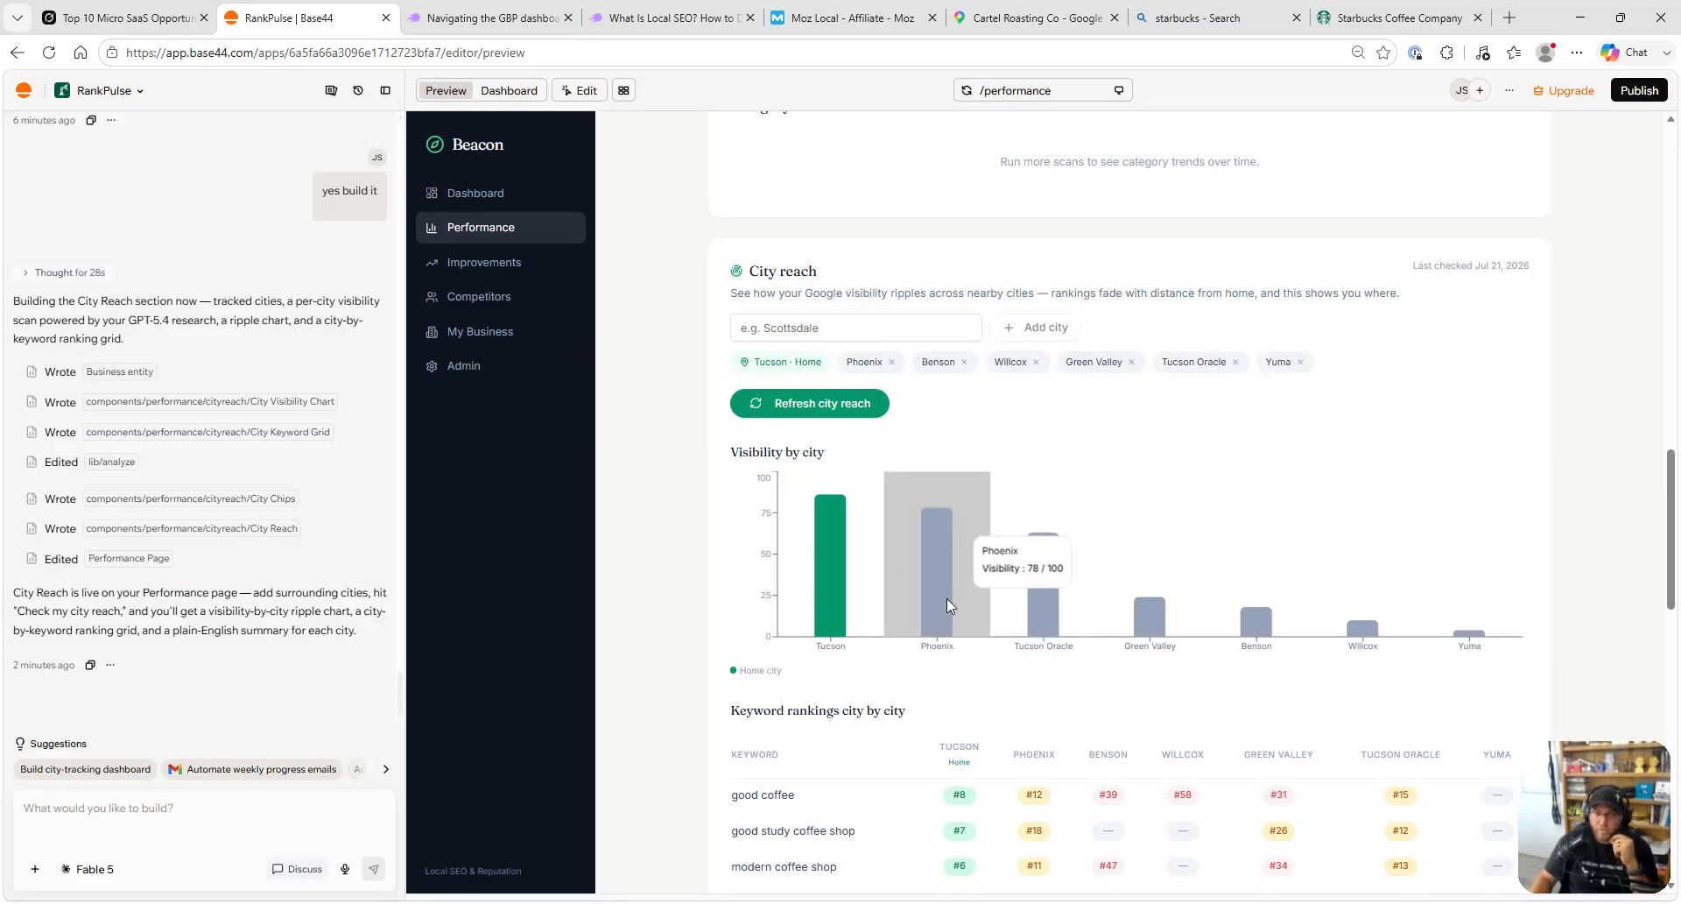
# - Add East Tucson and U of A Area in Tucson to the tracked cities in the City reach section
pyautogui.click(884, 332)
pyautogui.write('T')
pyautogui.write('ast Tuc')
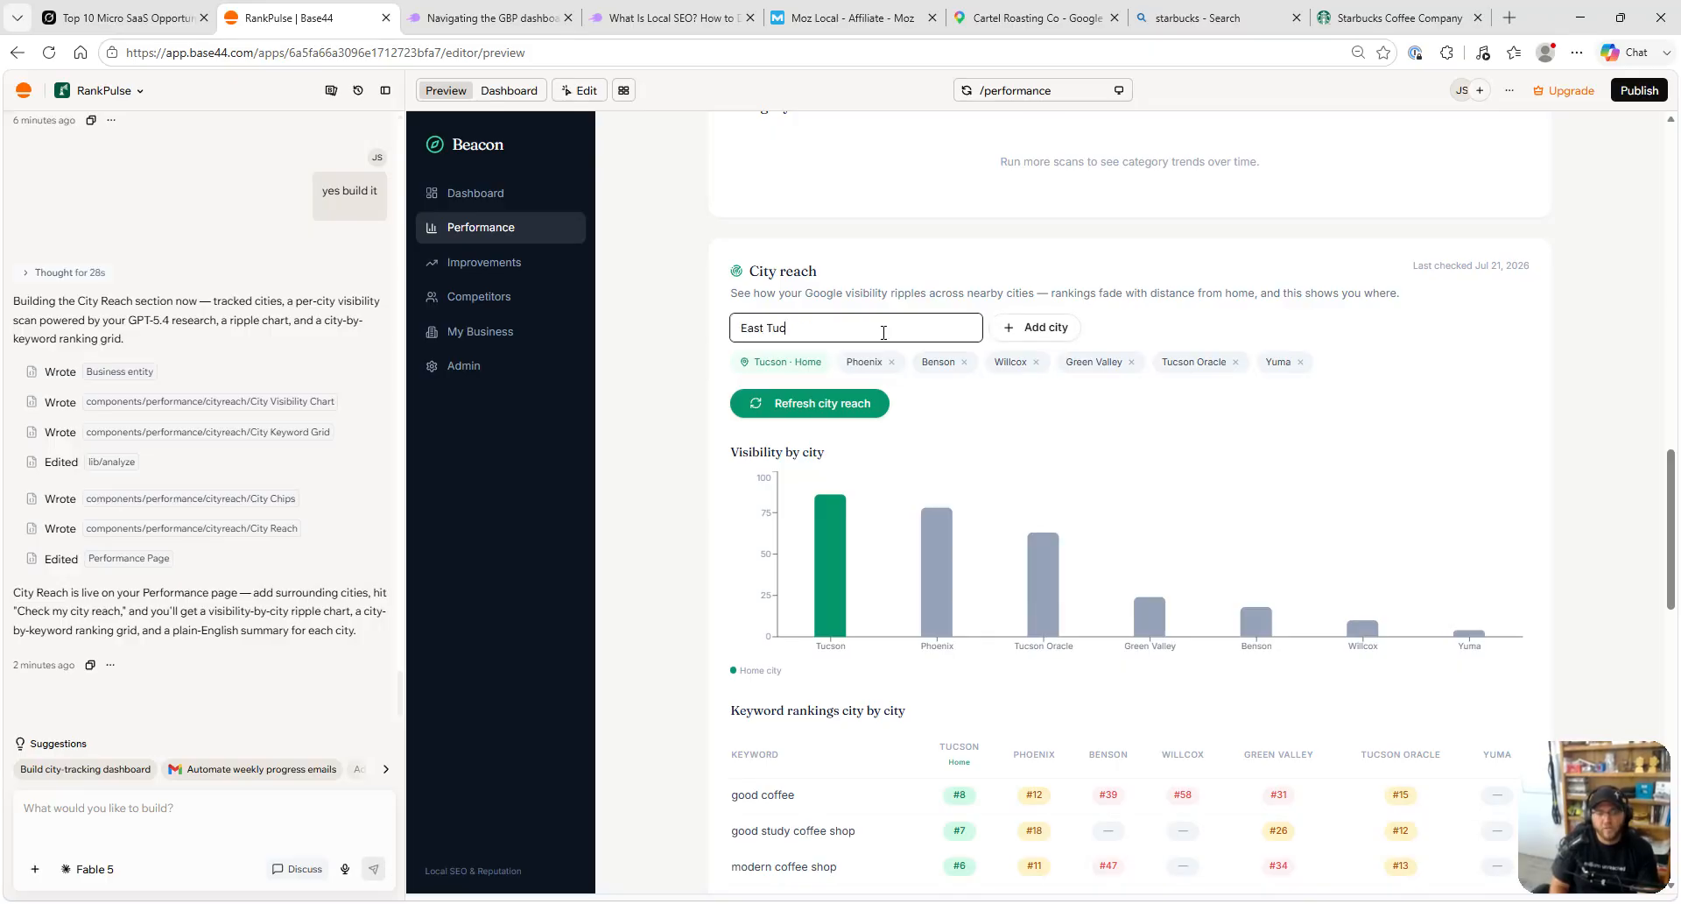
pyautogui.write('son')
pyautogui.press('Return')
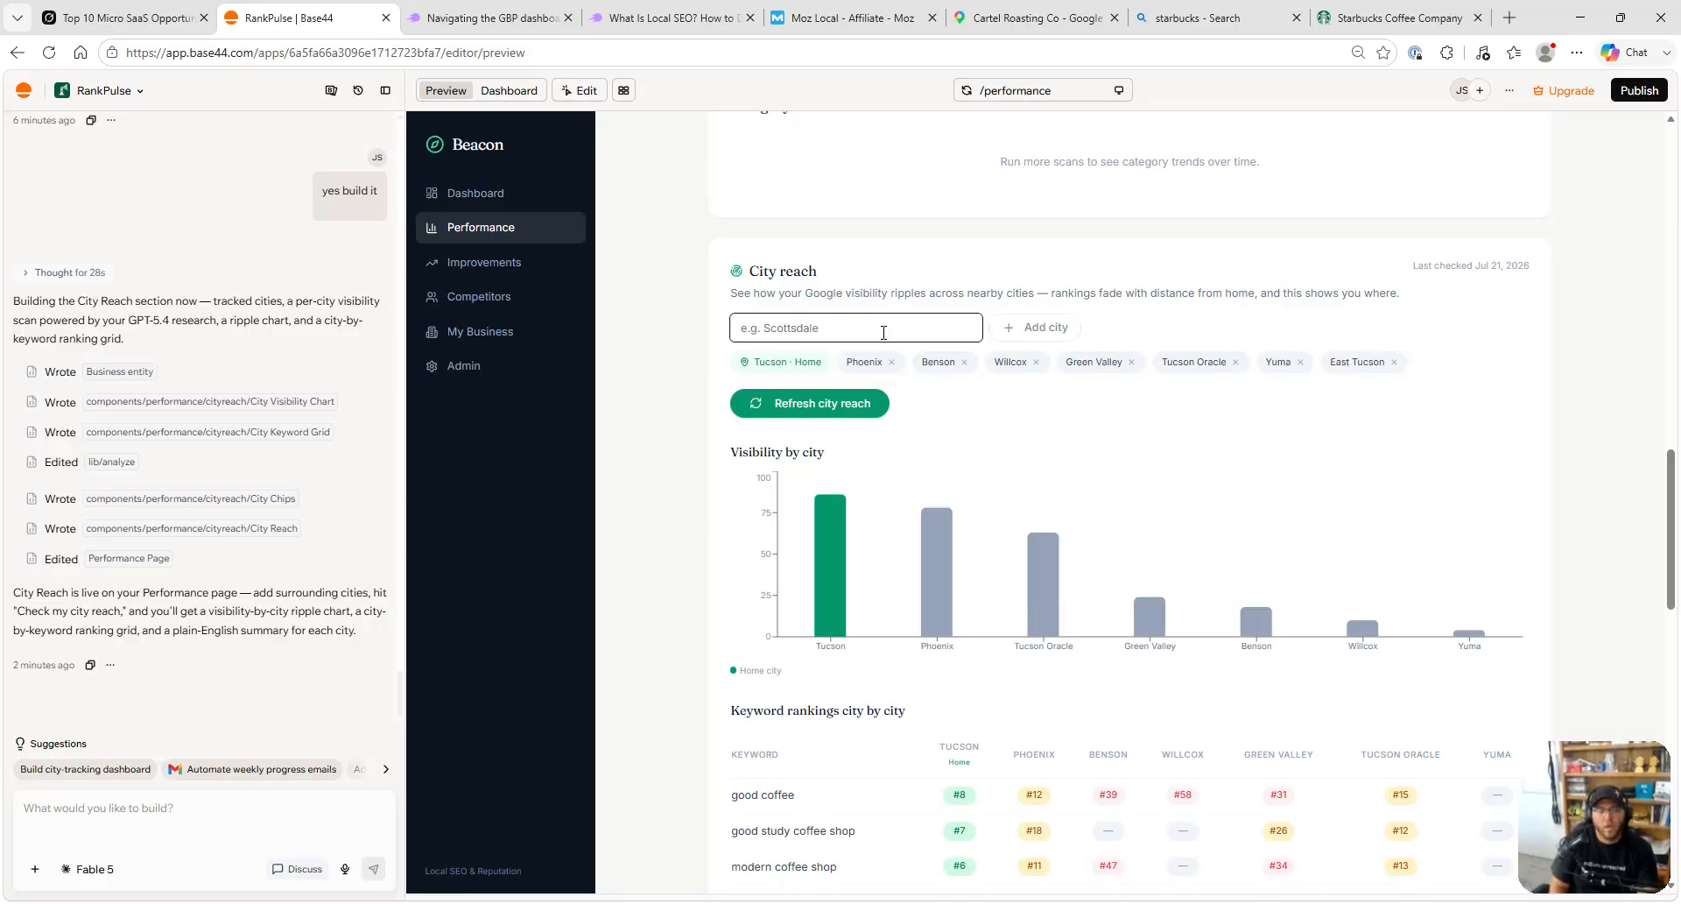
pyautogui.write('U of A')
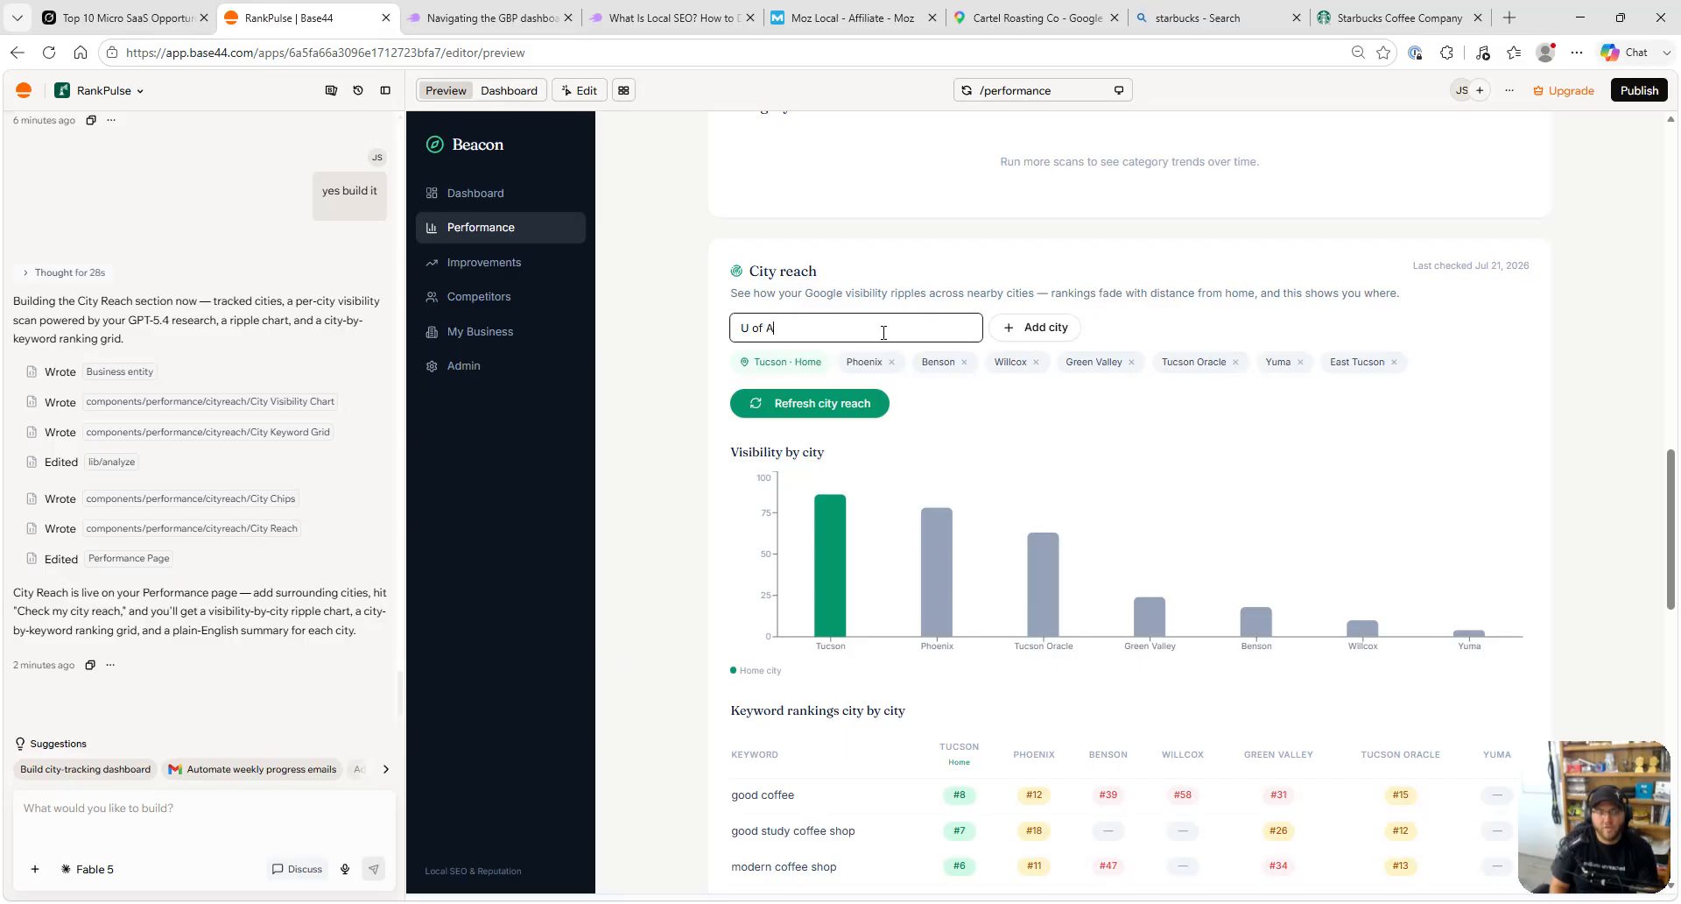
pyautogui.write(' Area in Tucson')
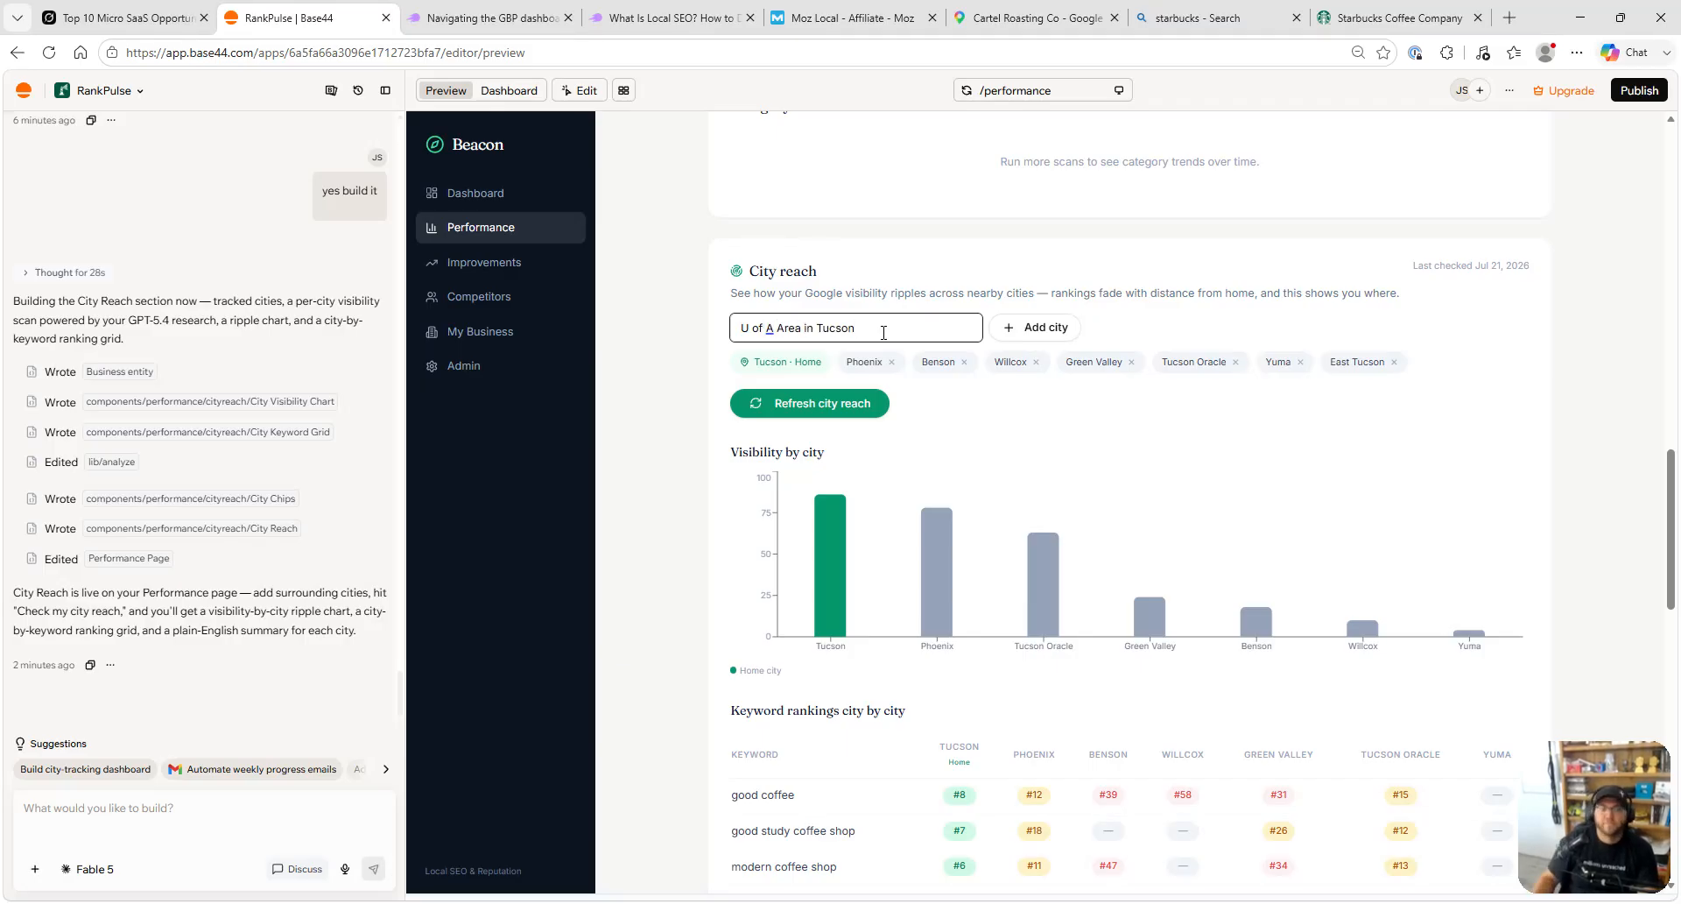
pyautogui.click(1032, 327)
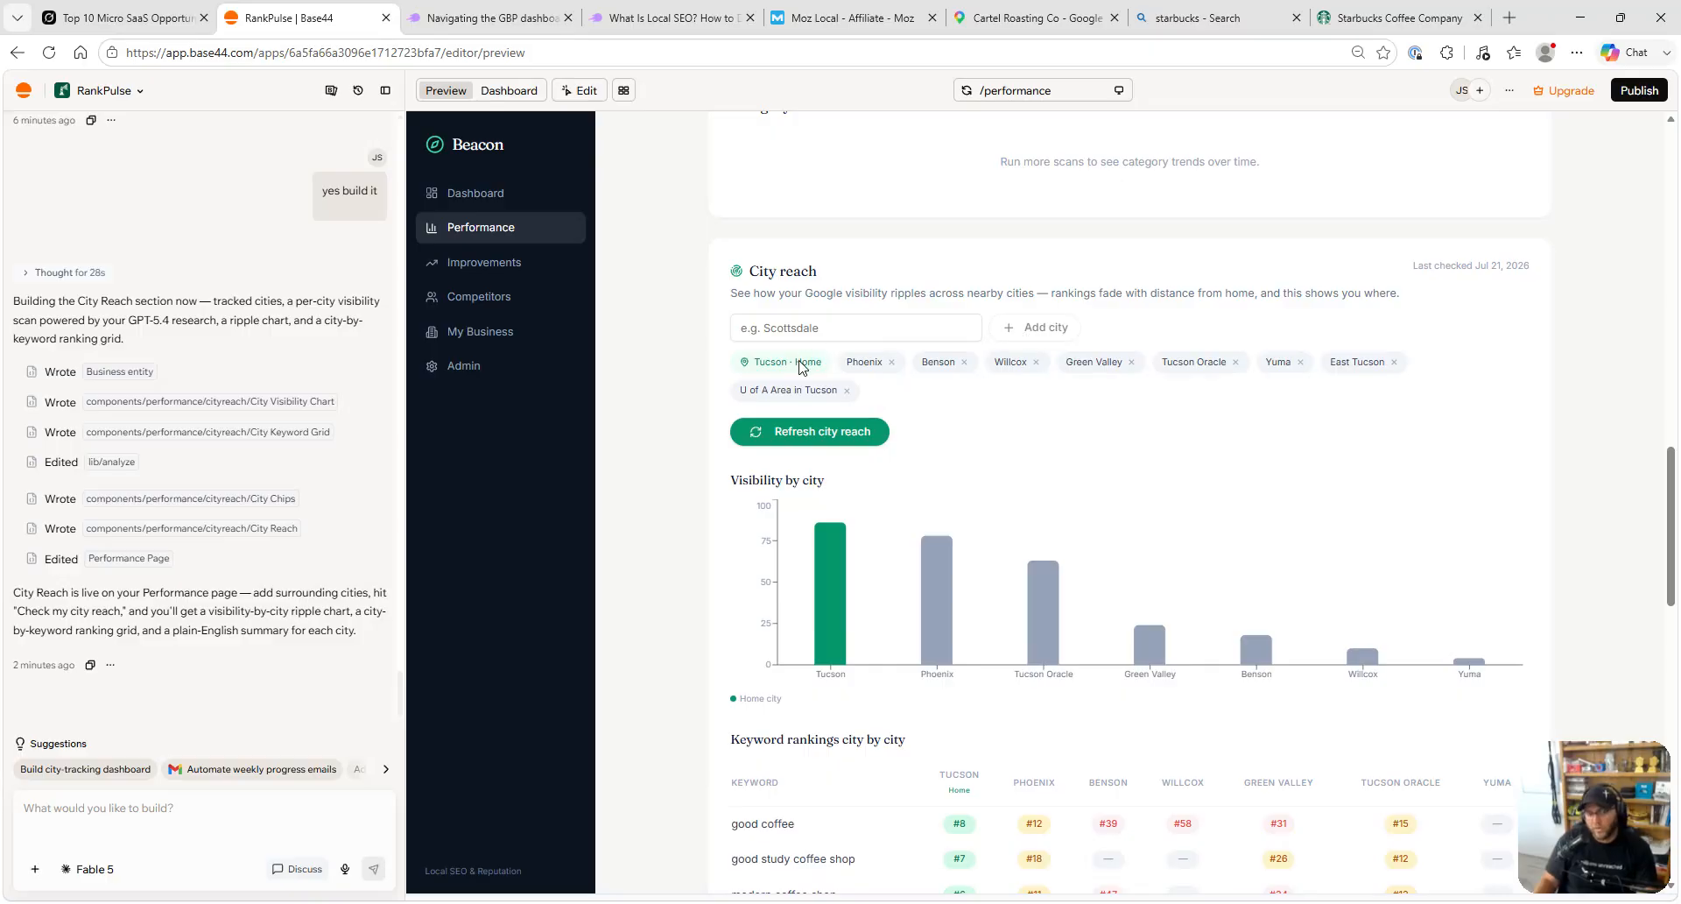
# - Refresh the city reach rankings twice to rescan visibility for the expanded list of cities
pyautogui.click(846, 435)
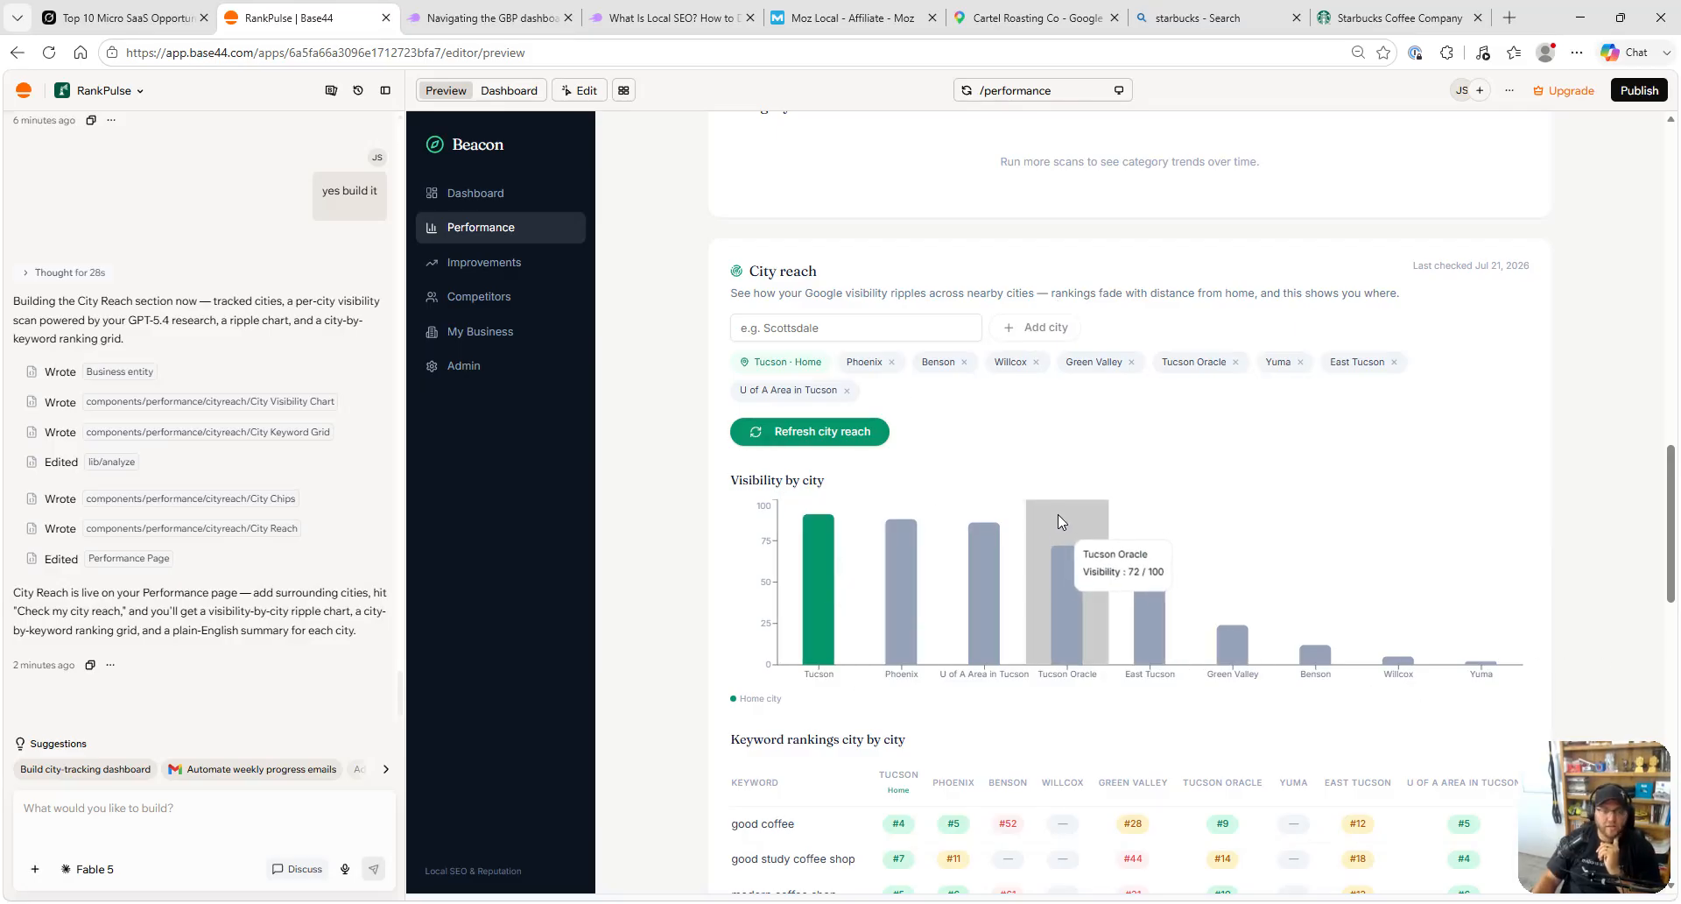
pyautogui.scroll(-1, 1058, 515)
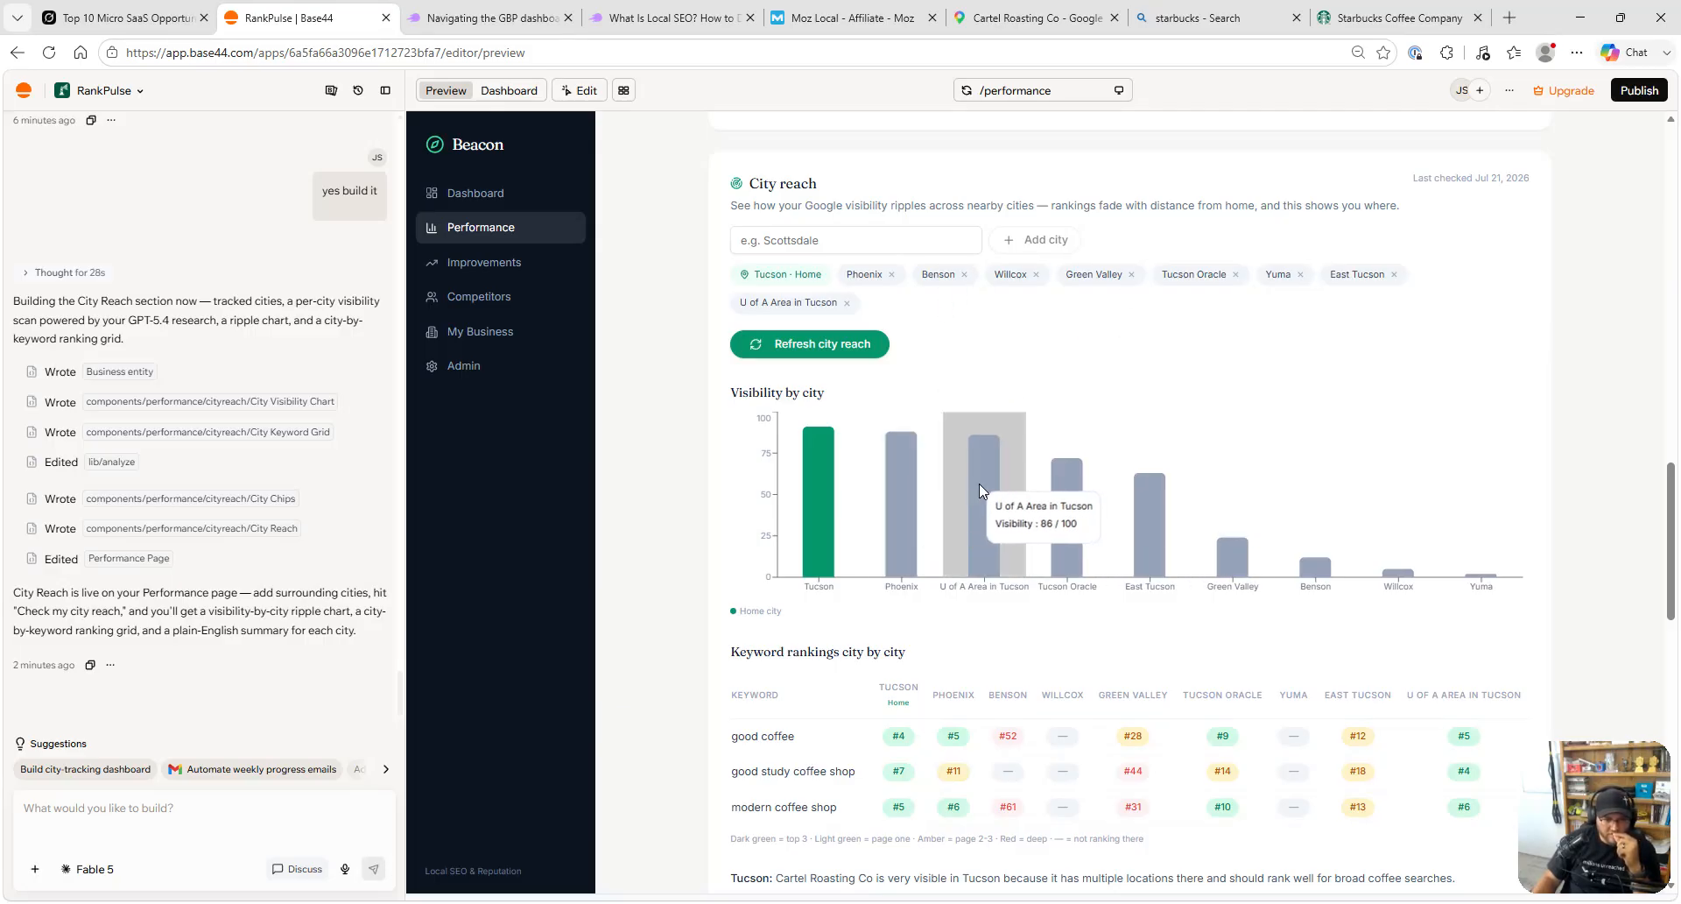
pyautogui.click(854, 346)
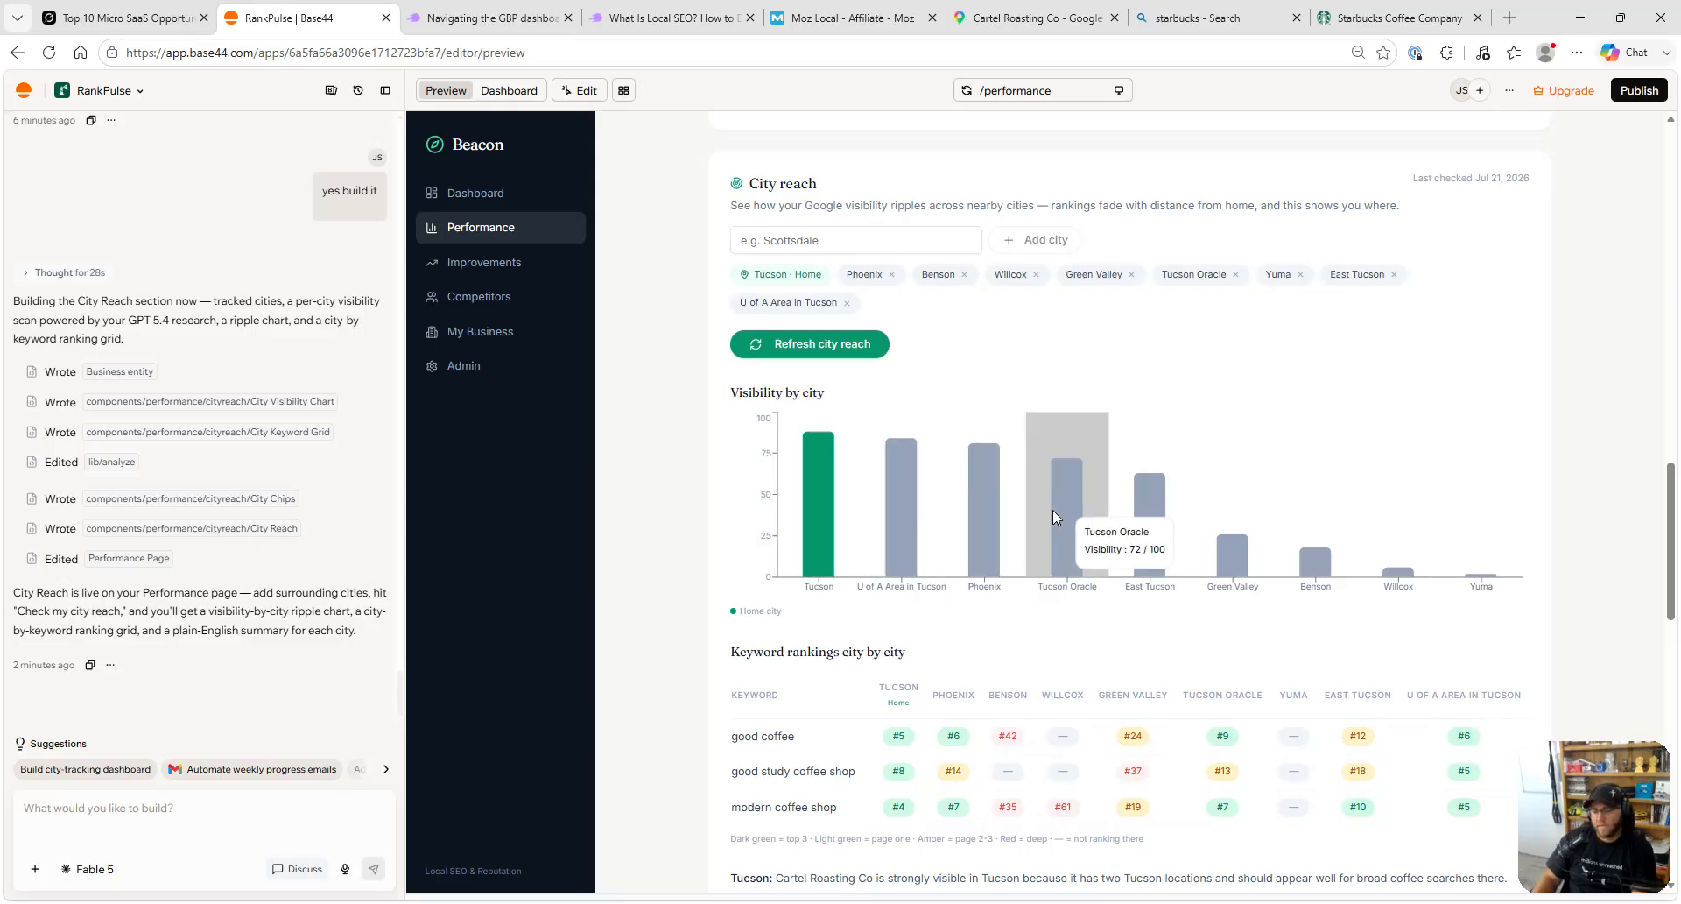
# - Examine the visibility chart, the city-by-city keyword rankings and the written summary for each city
pyautogui.scroll(-1, 1153, 494)
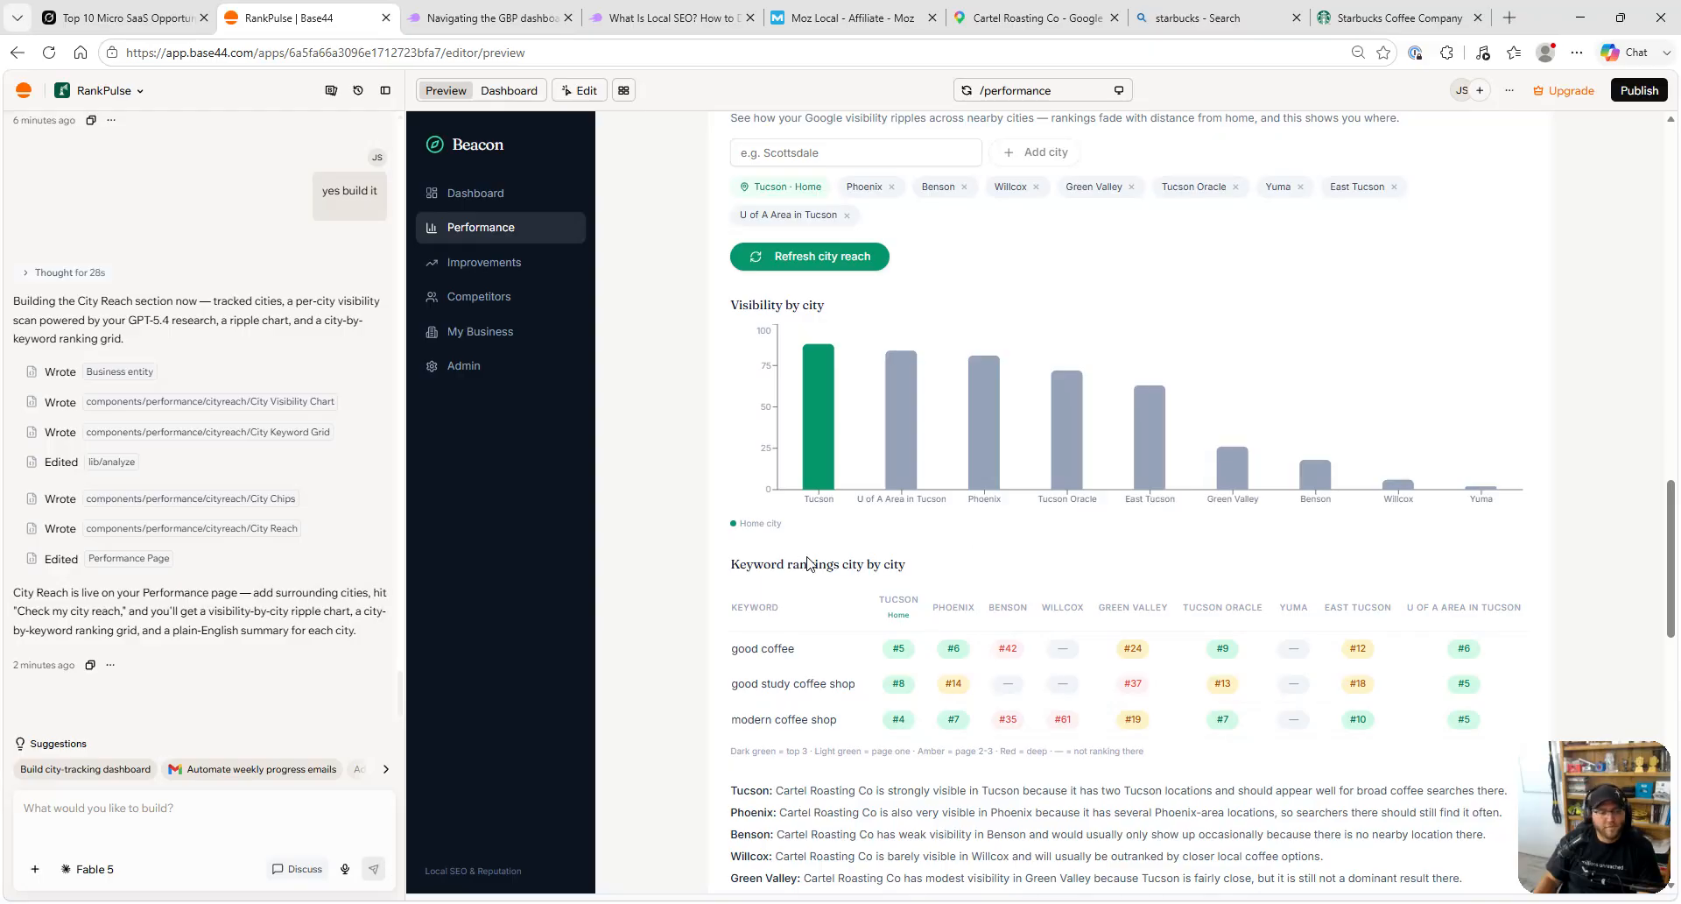
pyautogui.scroll(-1, 807, 563)
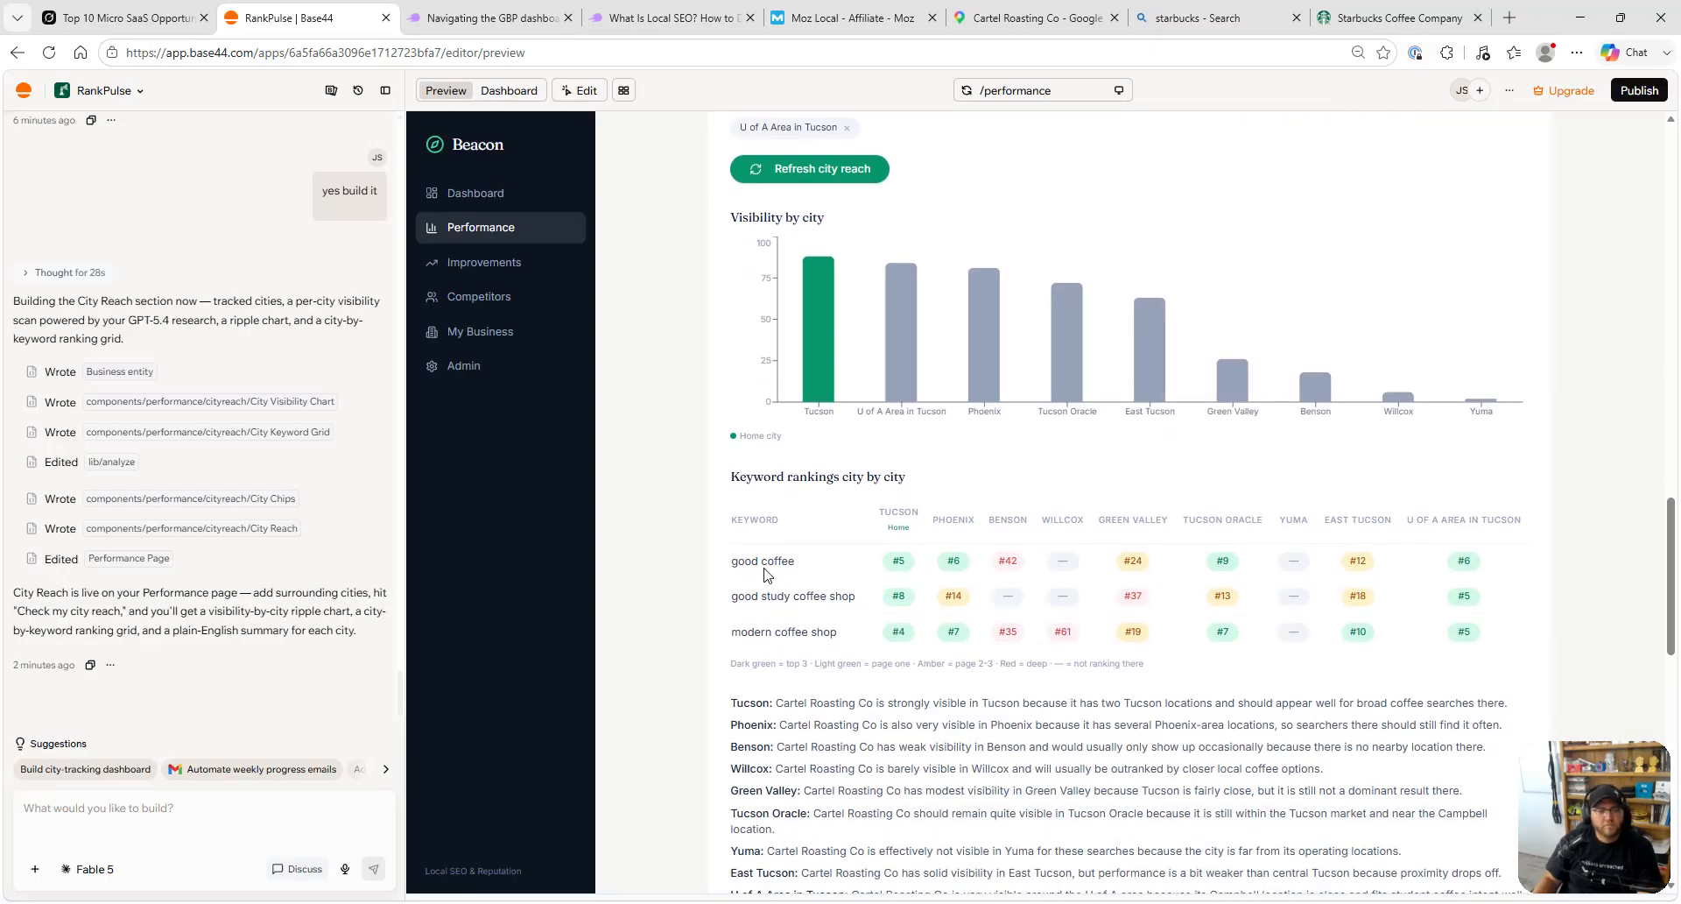
pyautogui.scroll(-1, 766, 574)
pyautogui.scroll(1, 769, 573)
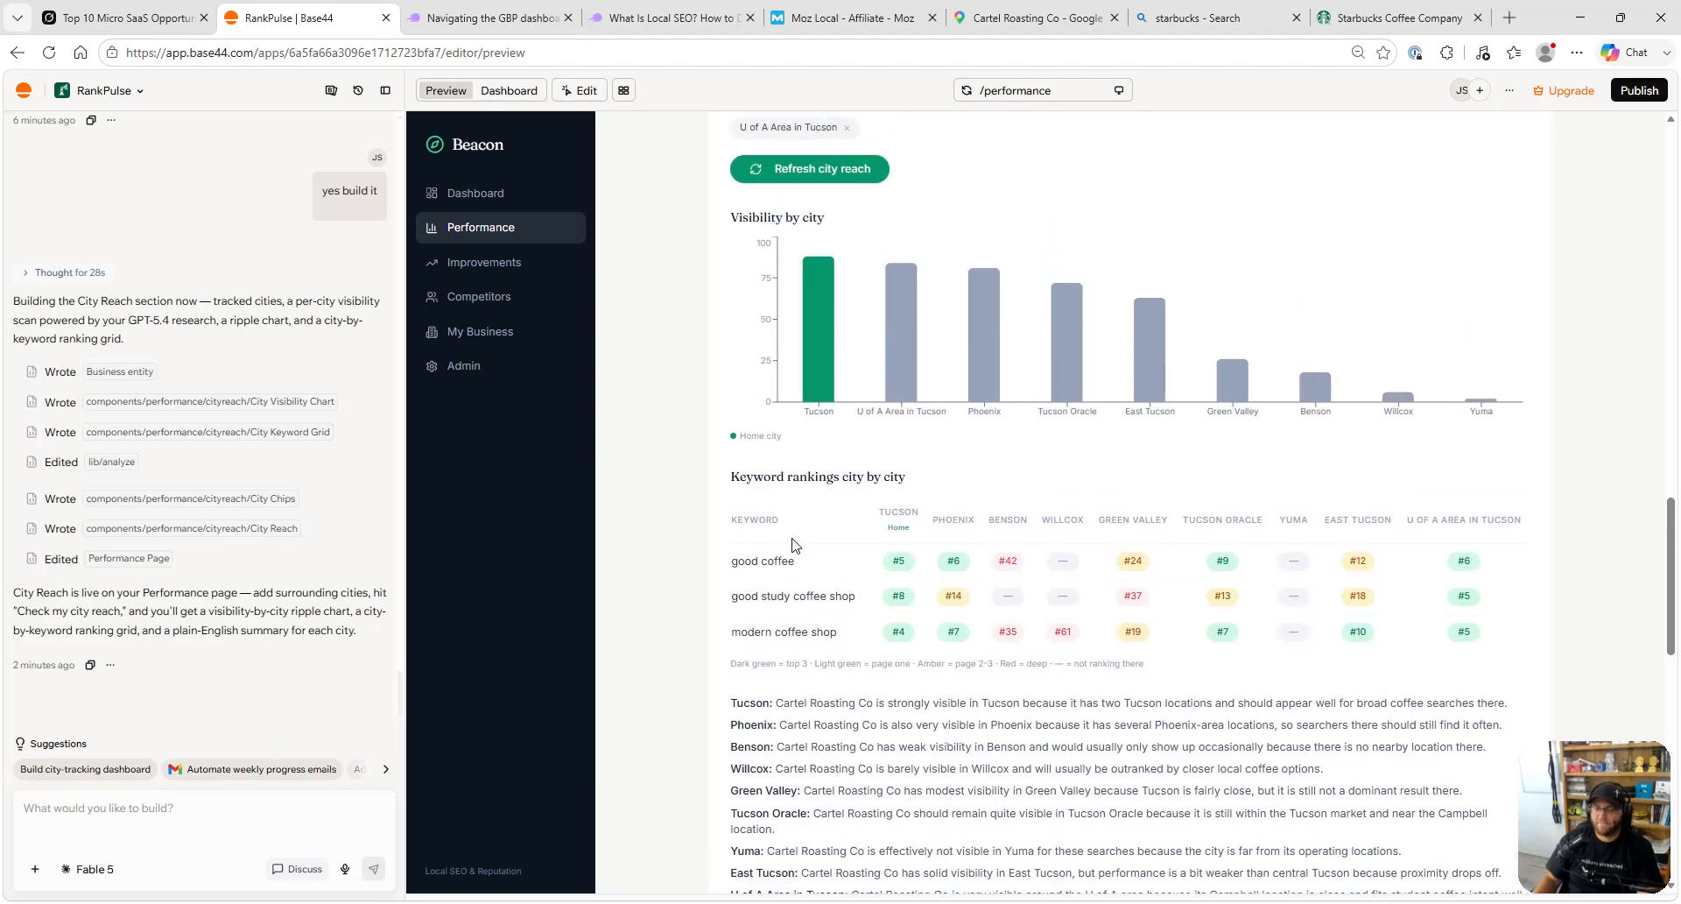
pyautogui.scroll(-1, 796, 544)
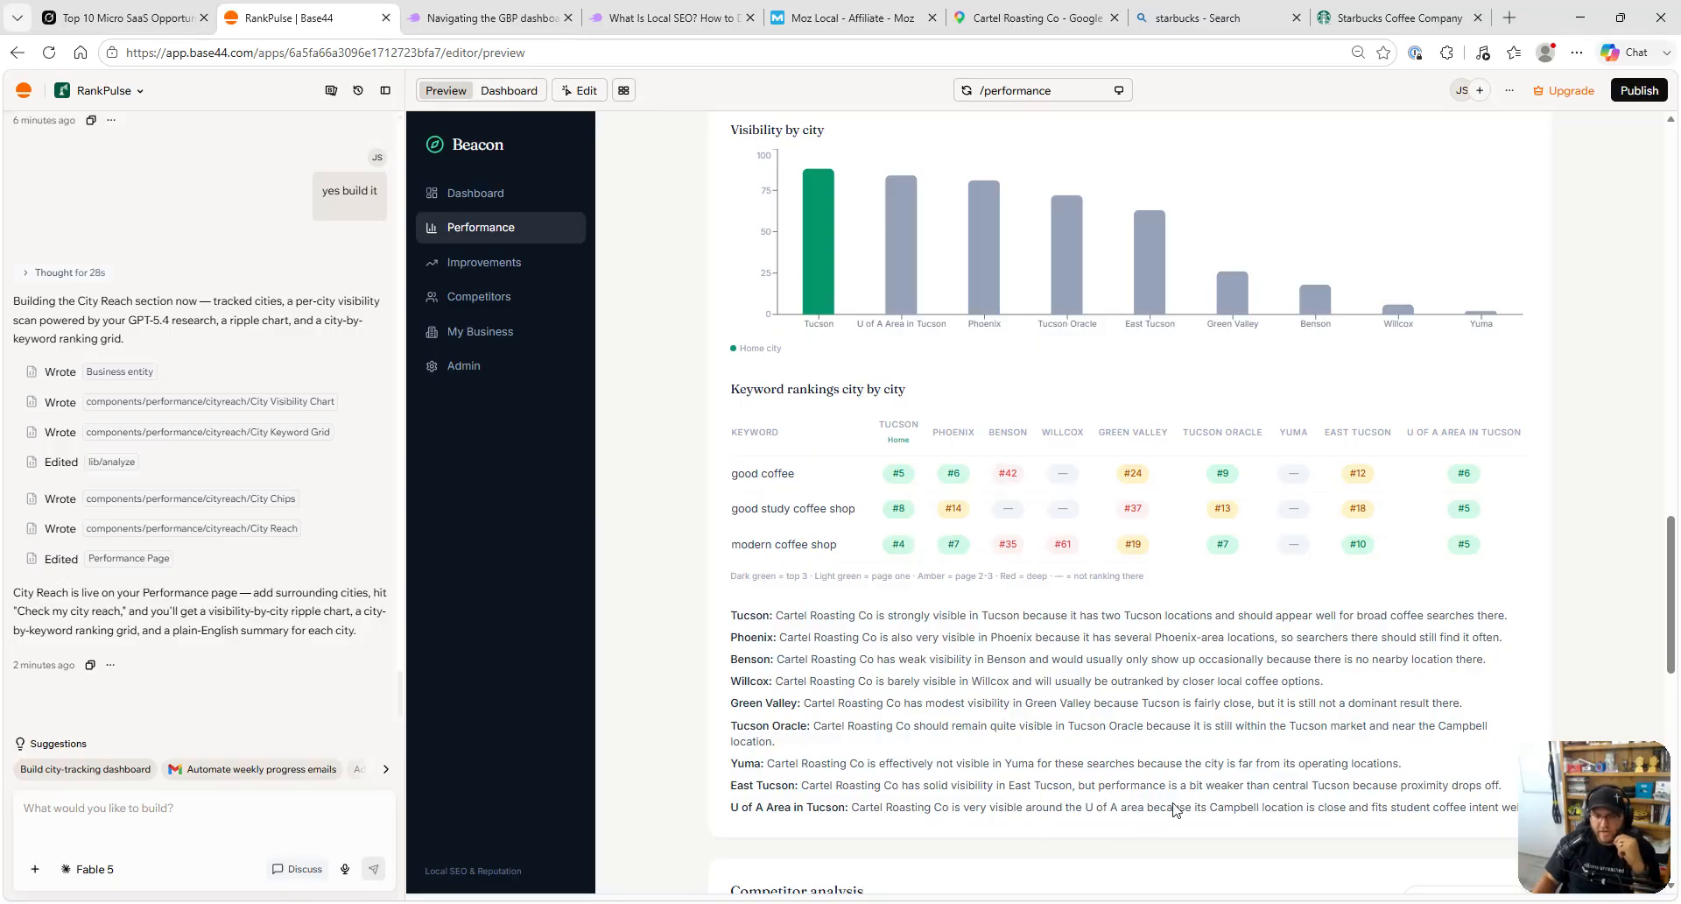
pyautogui.scroll(-1, 1177, 804)
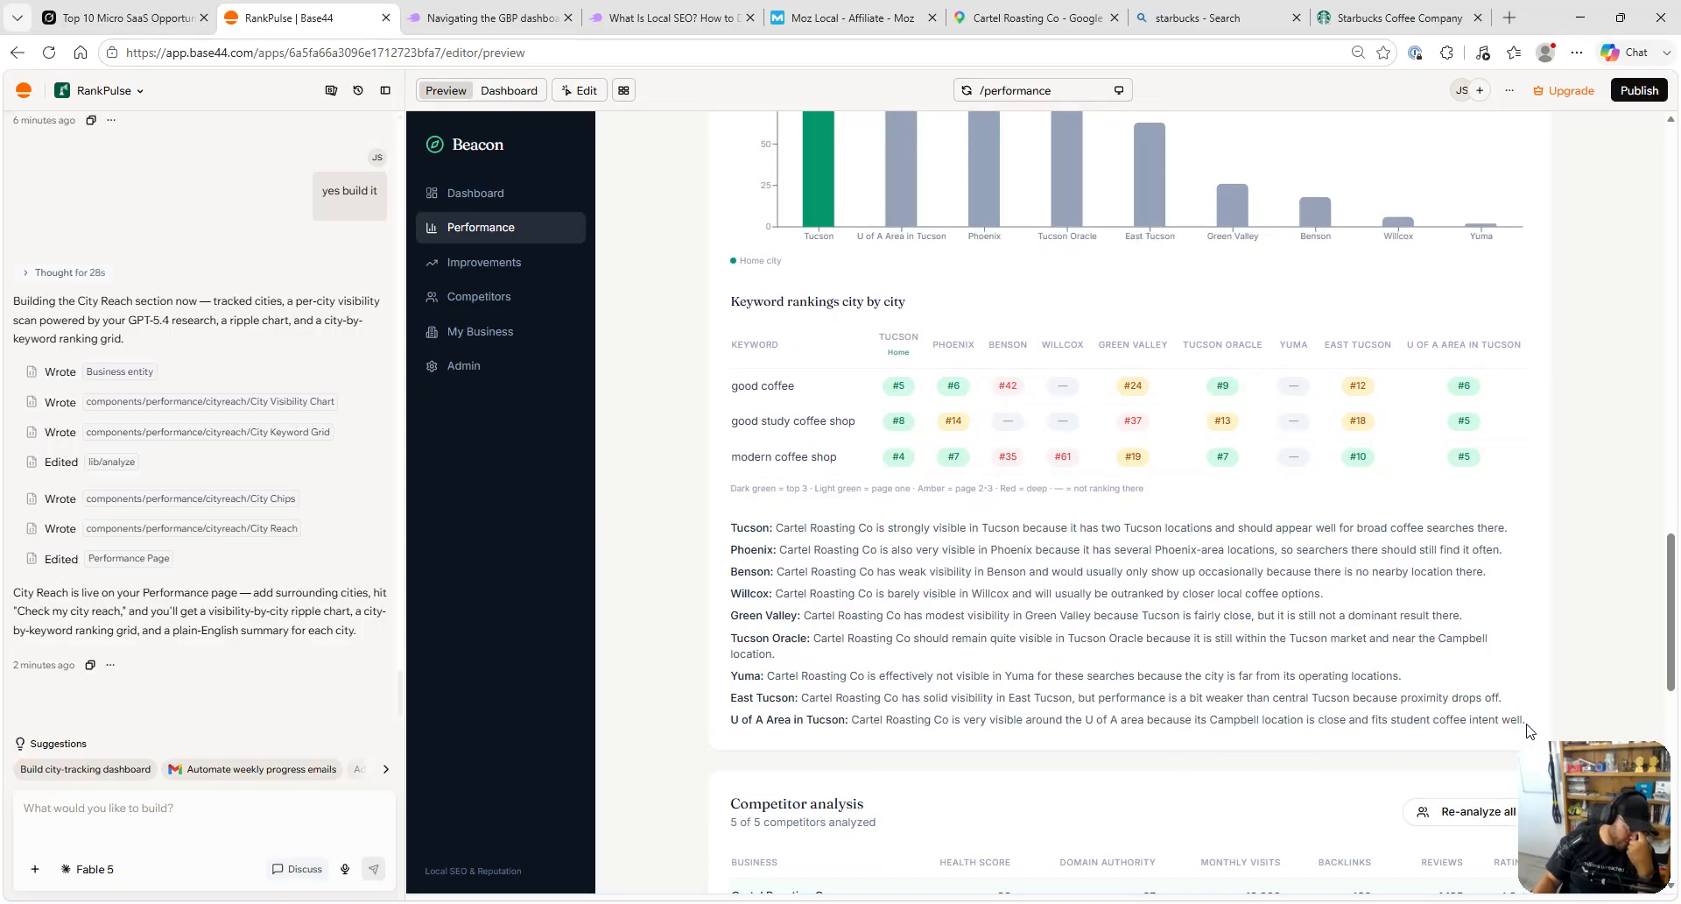
pyautogui.scroll(1, 830, 692)
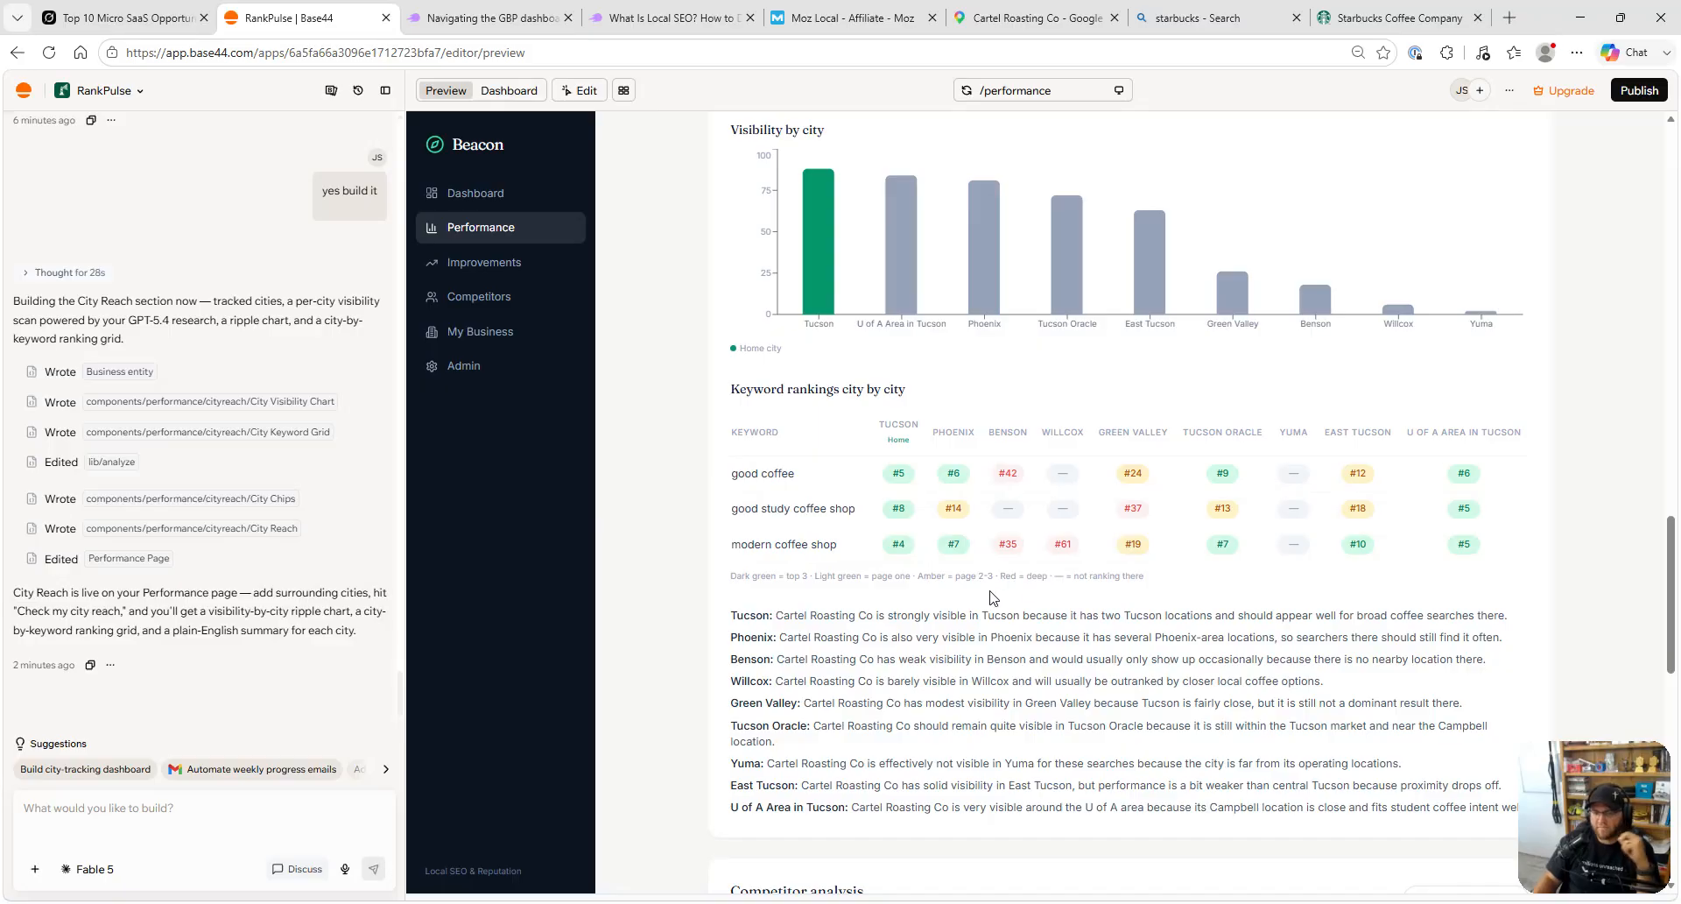
pyautogui.scroll(1, 990, 593)
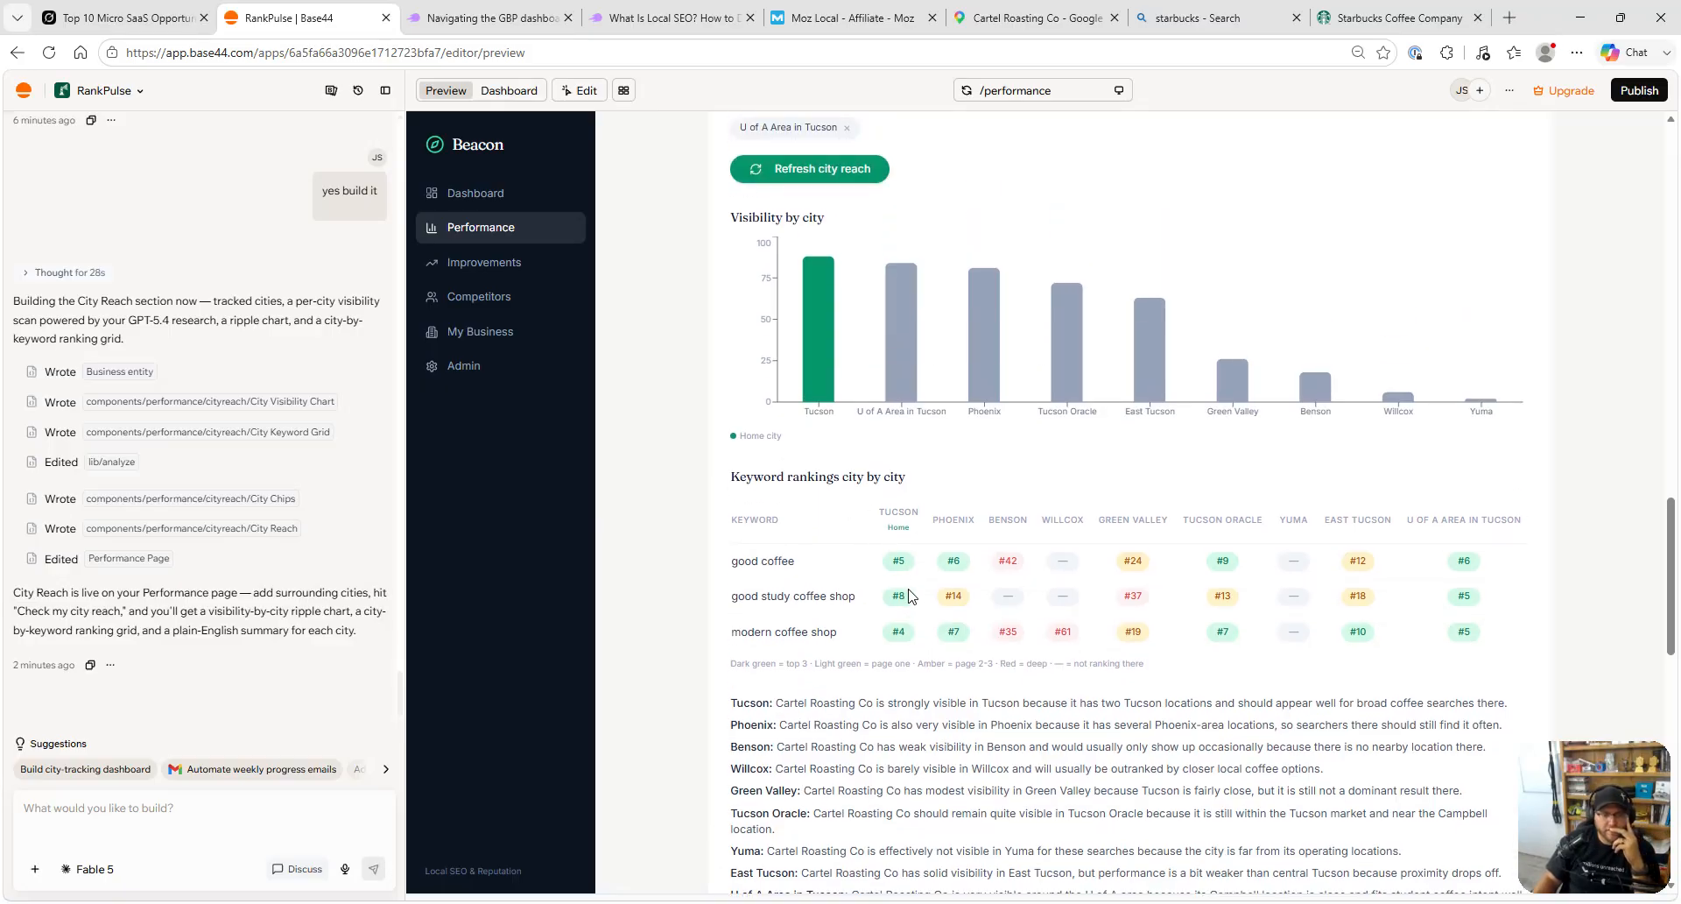
pyautogui.scroll(-3, 903, 647)
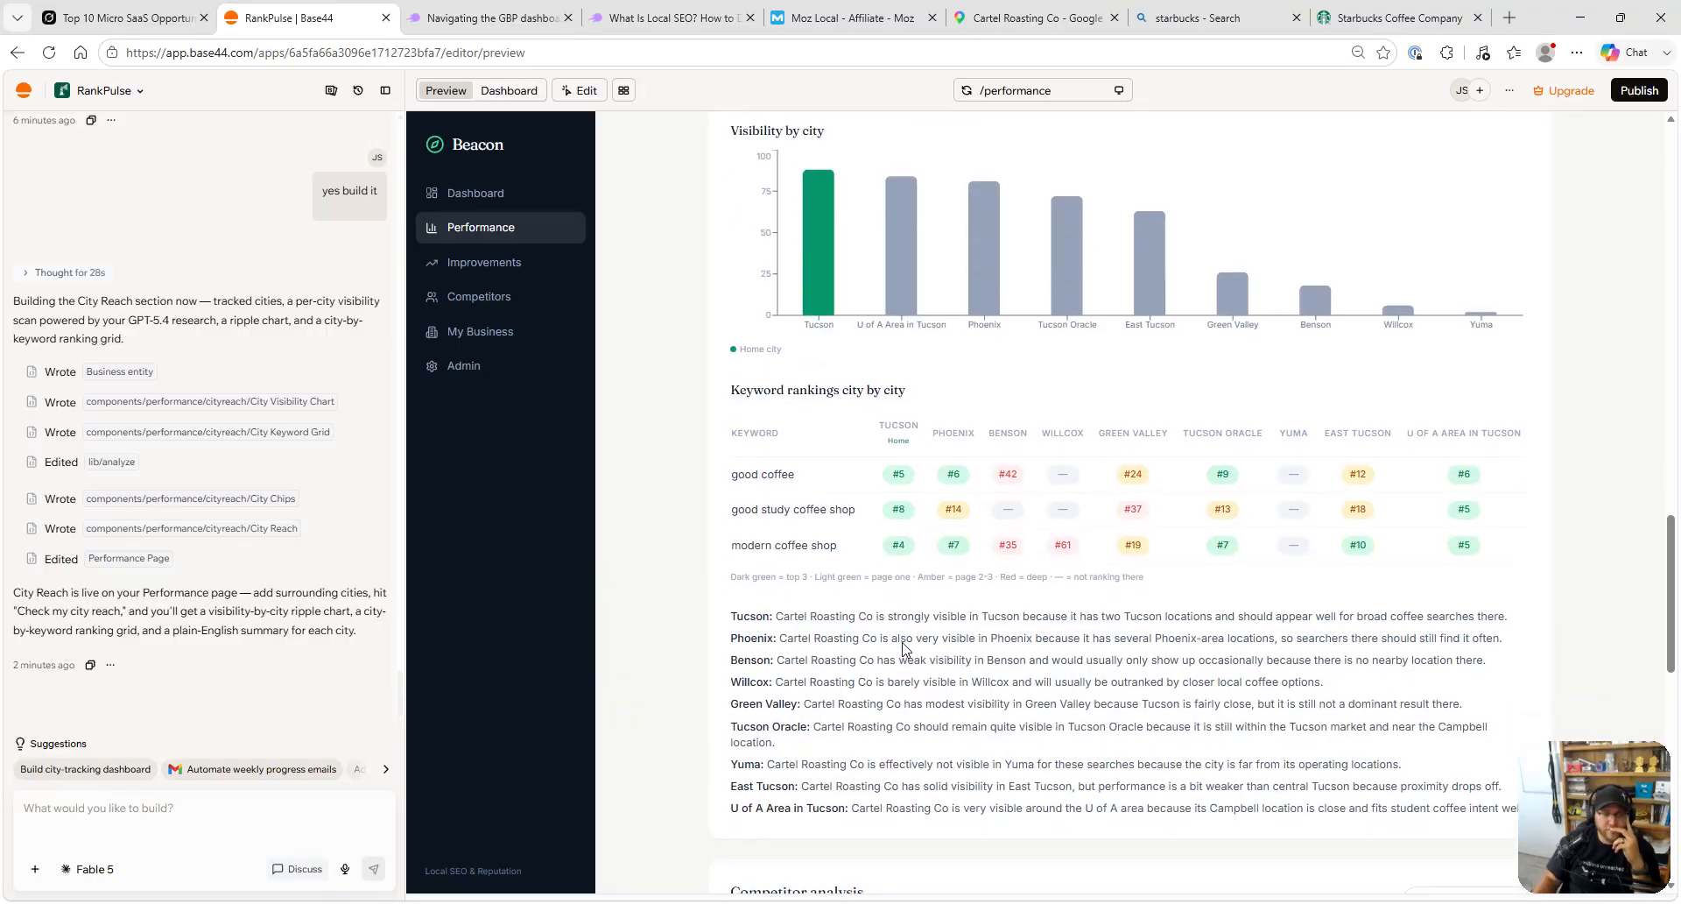
pyautogui.scroll(6, 903, 648)
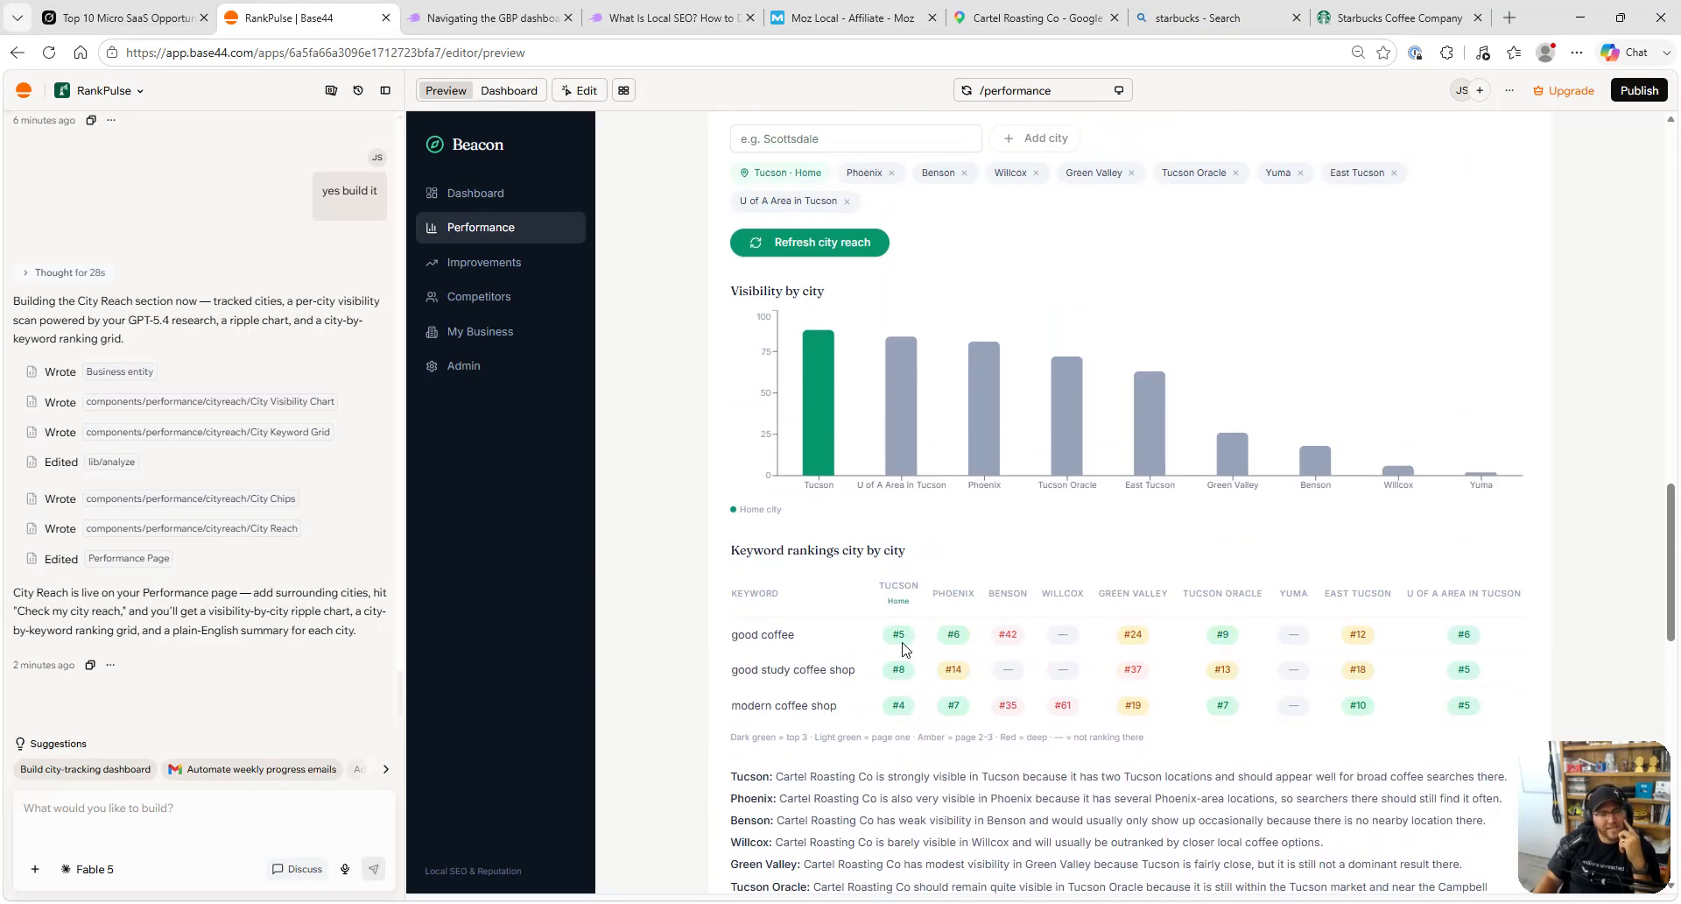
pyautogui.scroll(4, 890, 501)
pyautogui.scroll(-6, 890, 501)
pyautogui.scroll(-2, 891, 502)
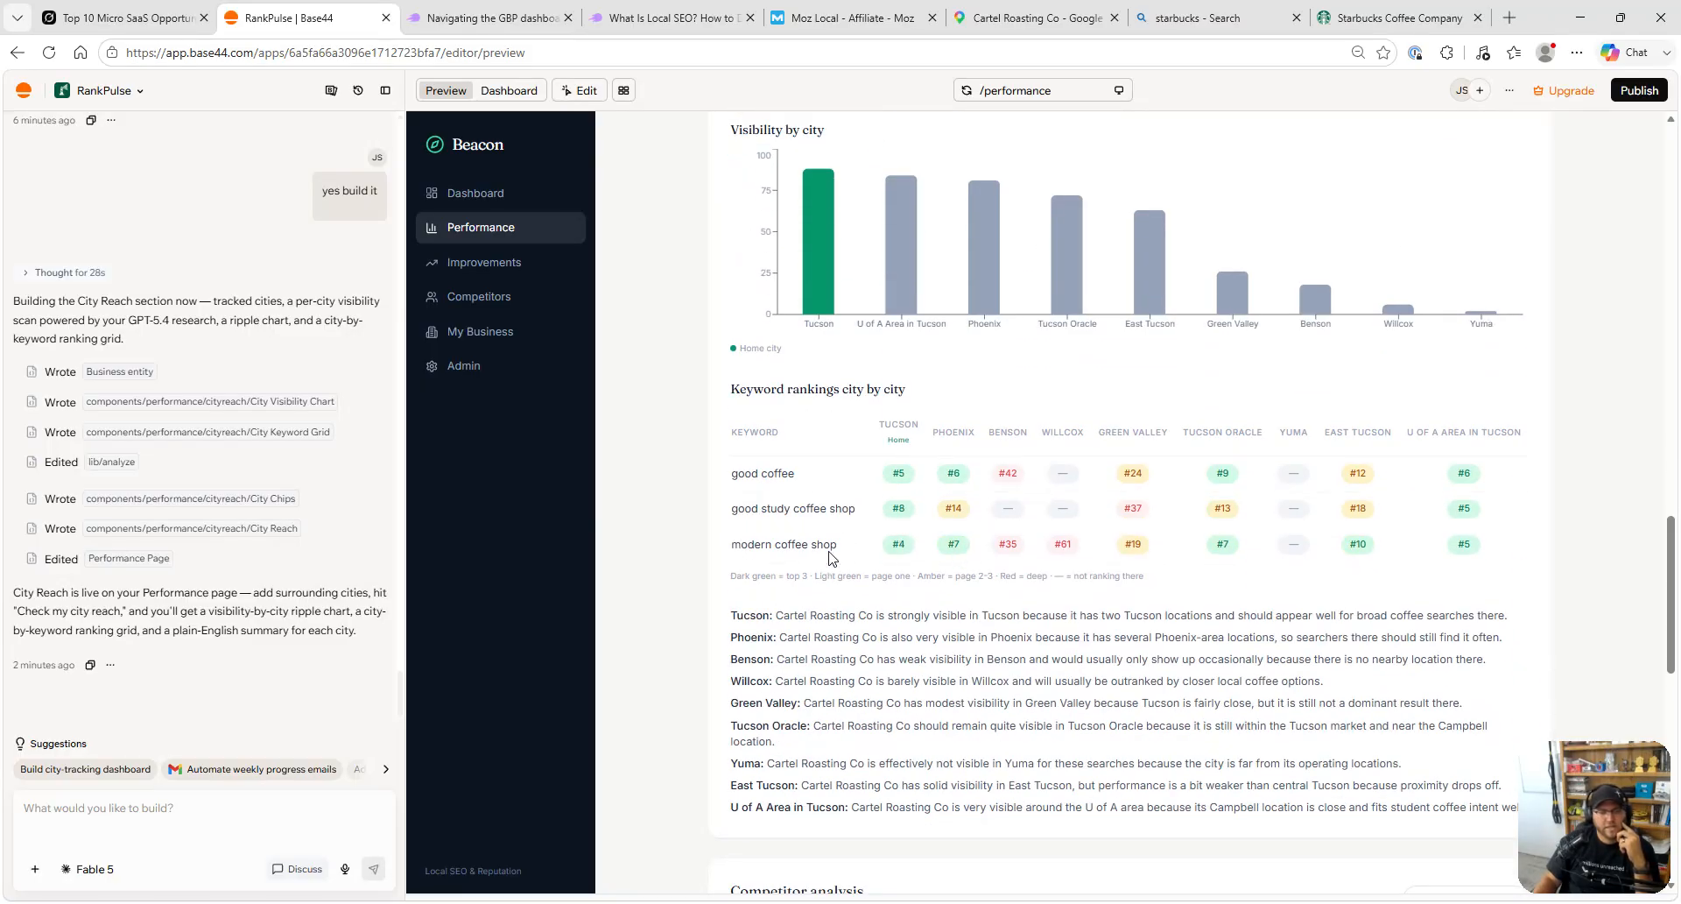
# - Review the competitor analysis table, the city keyword grid again, and the tracked keywords with their Google positions
pyautogui.scroll(-6, 848, 526)
pyautogui.scroll(-4, 850, 539)
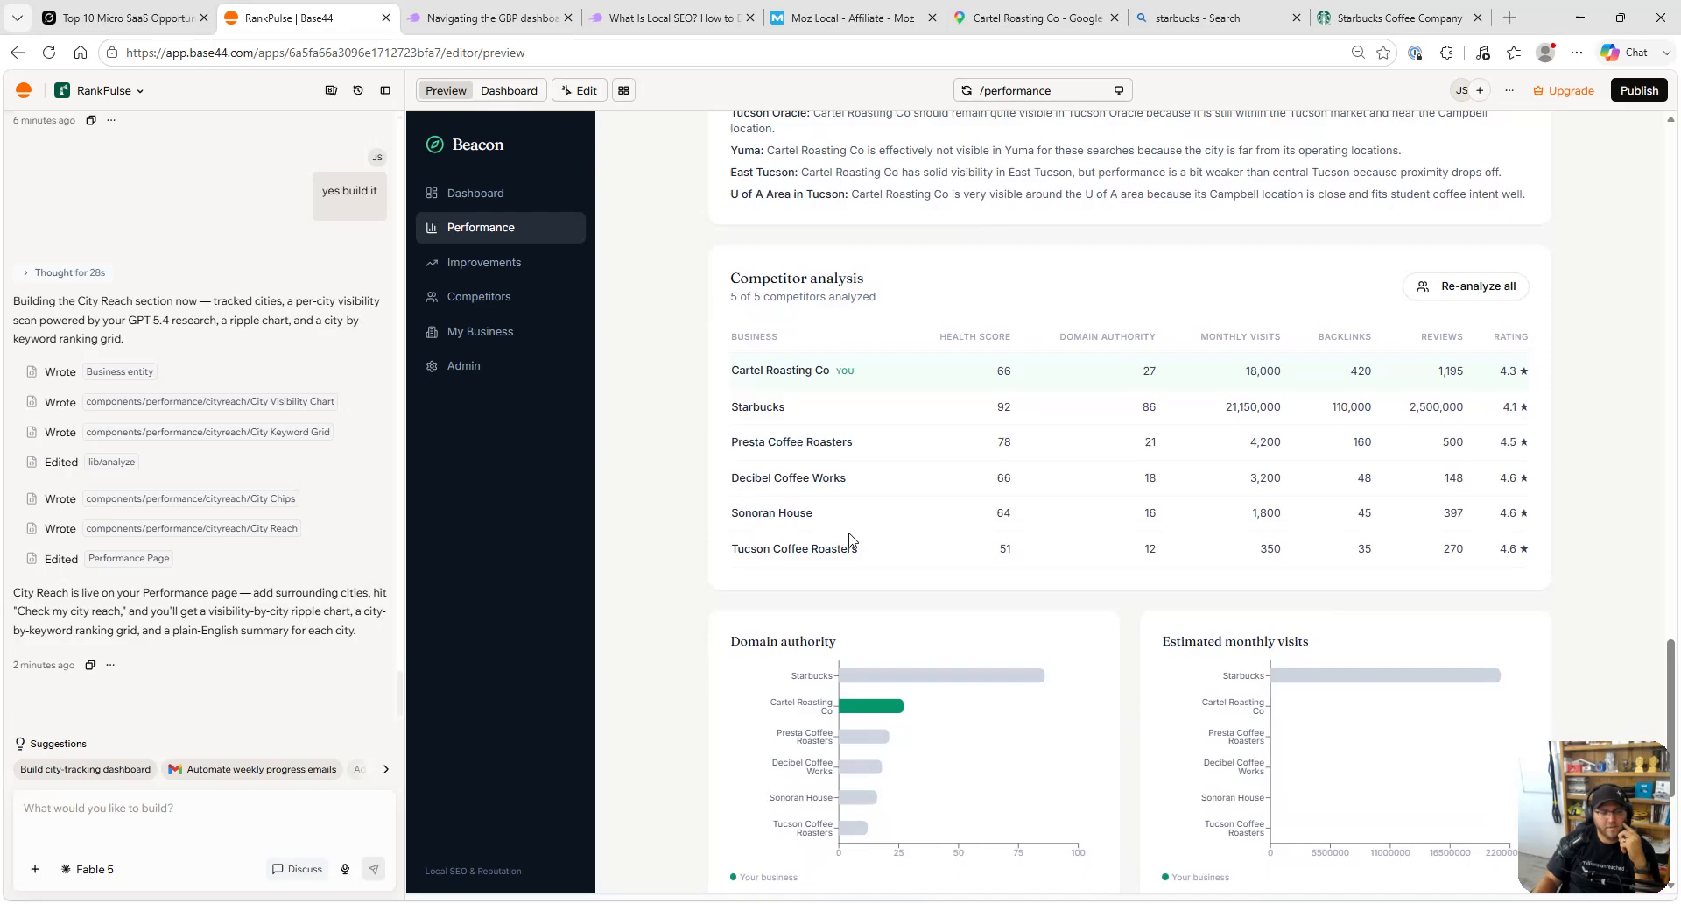
pyautogui.scroll(9, 854, 536)
pyautogui.scroll(4, 855, 536)
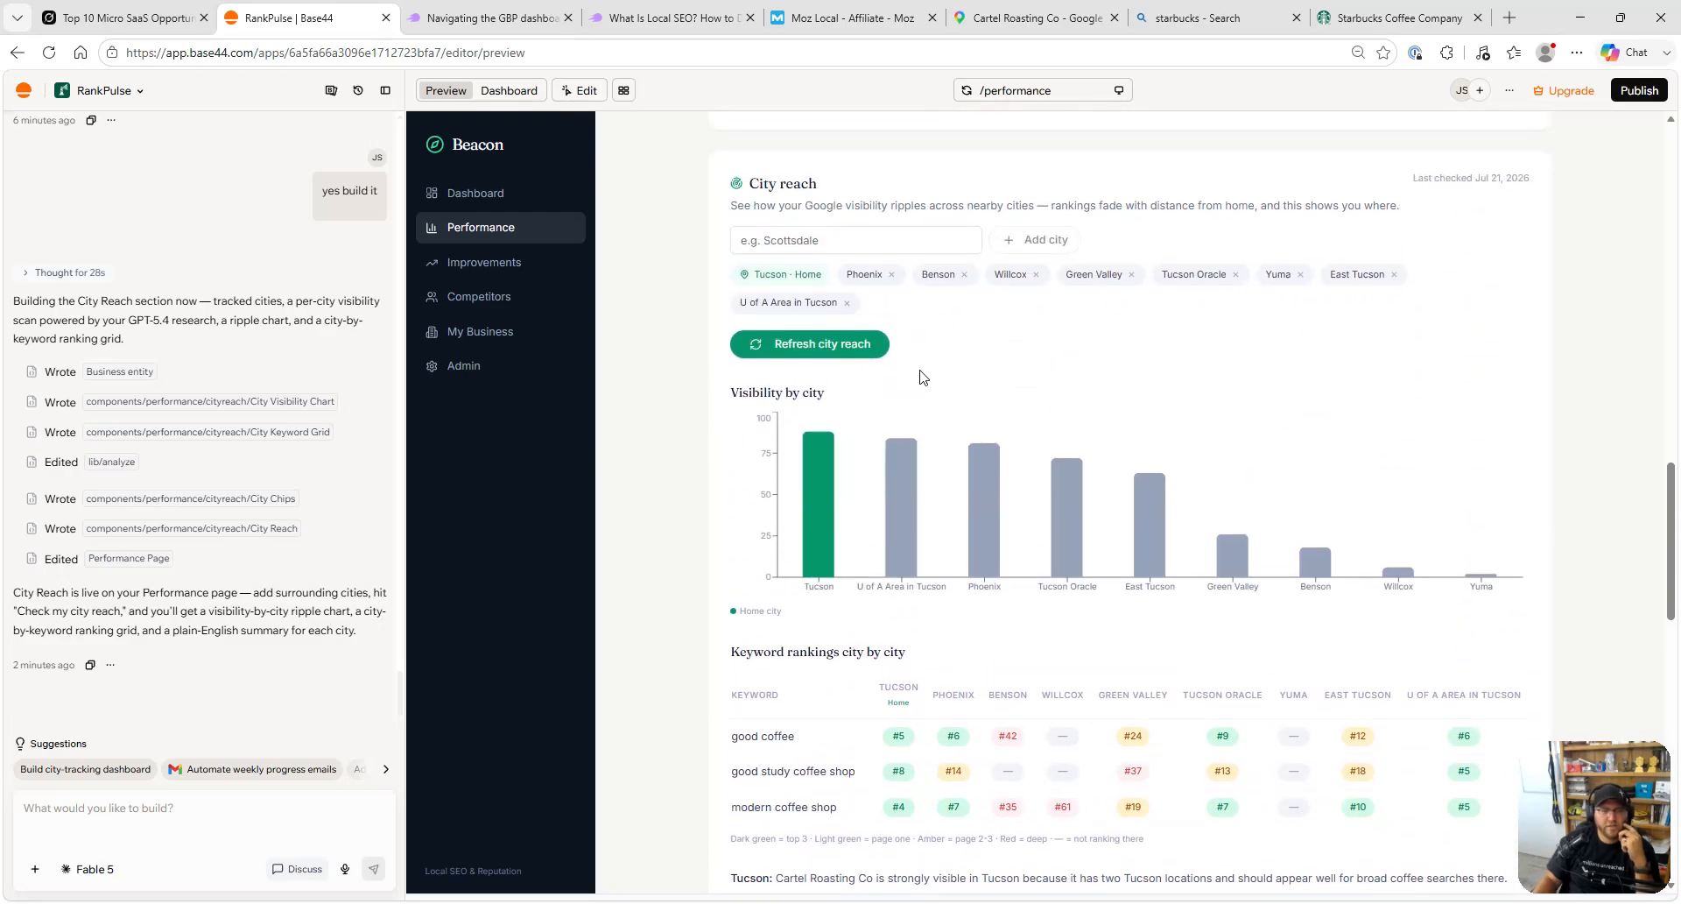
pyautogui.scroll(-3, 920, 377)
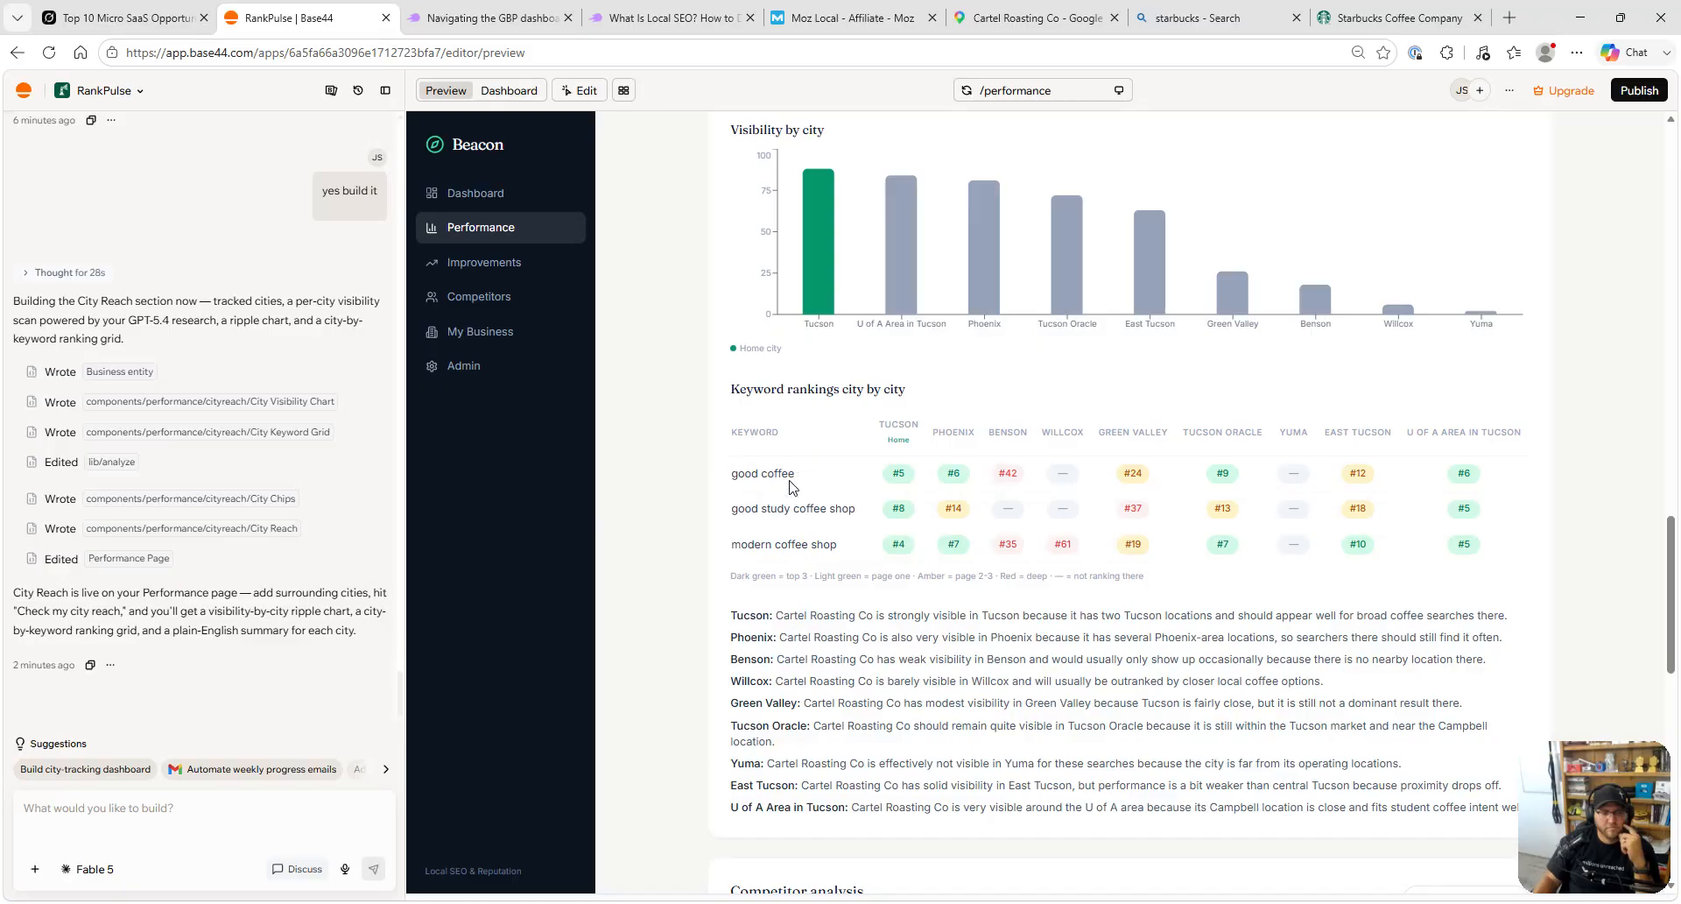
pyautogui.scroll(-1, 837, 581)
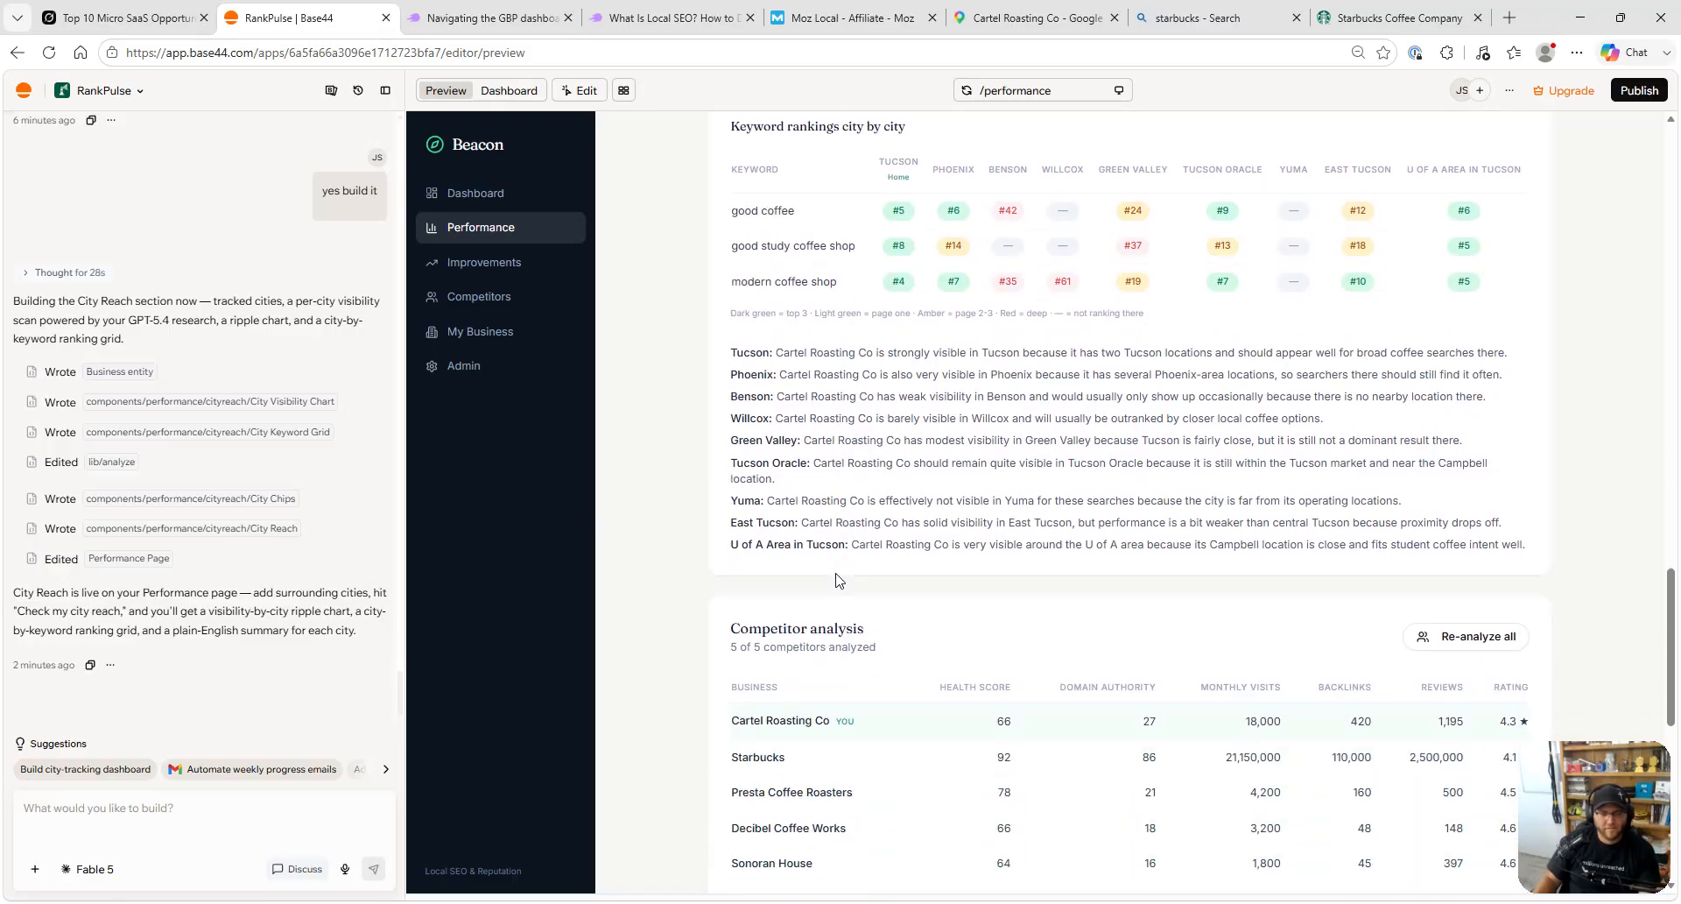
pyautogui.scroll(1, 837, 560)
pyautogui.scroll(2, 867, 473)
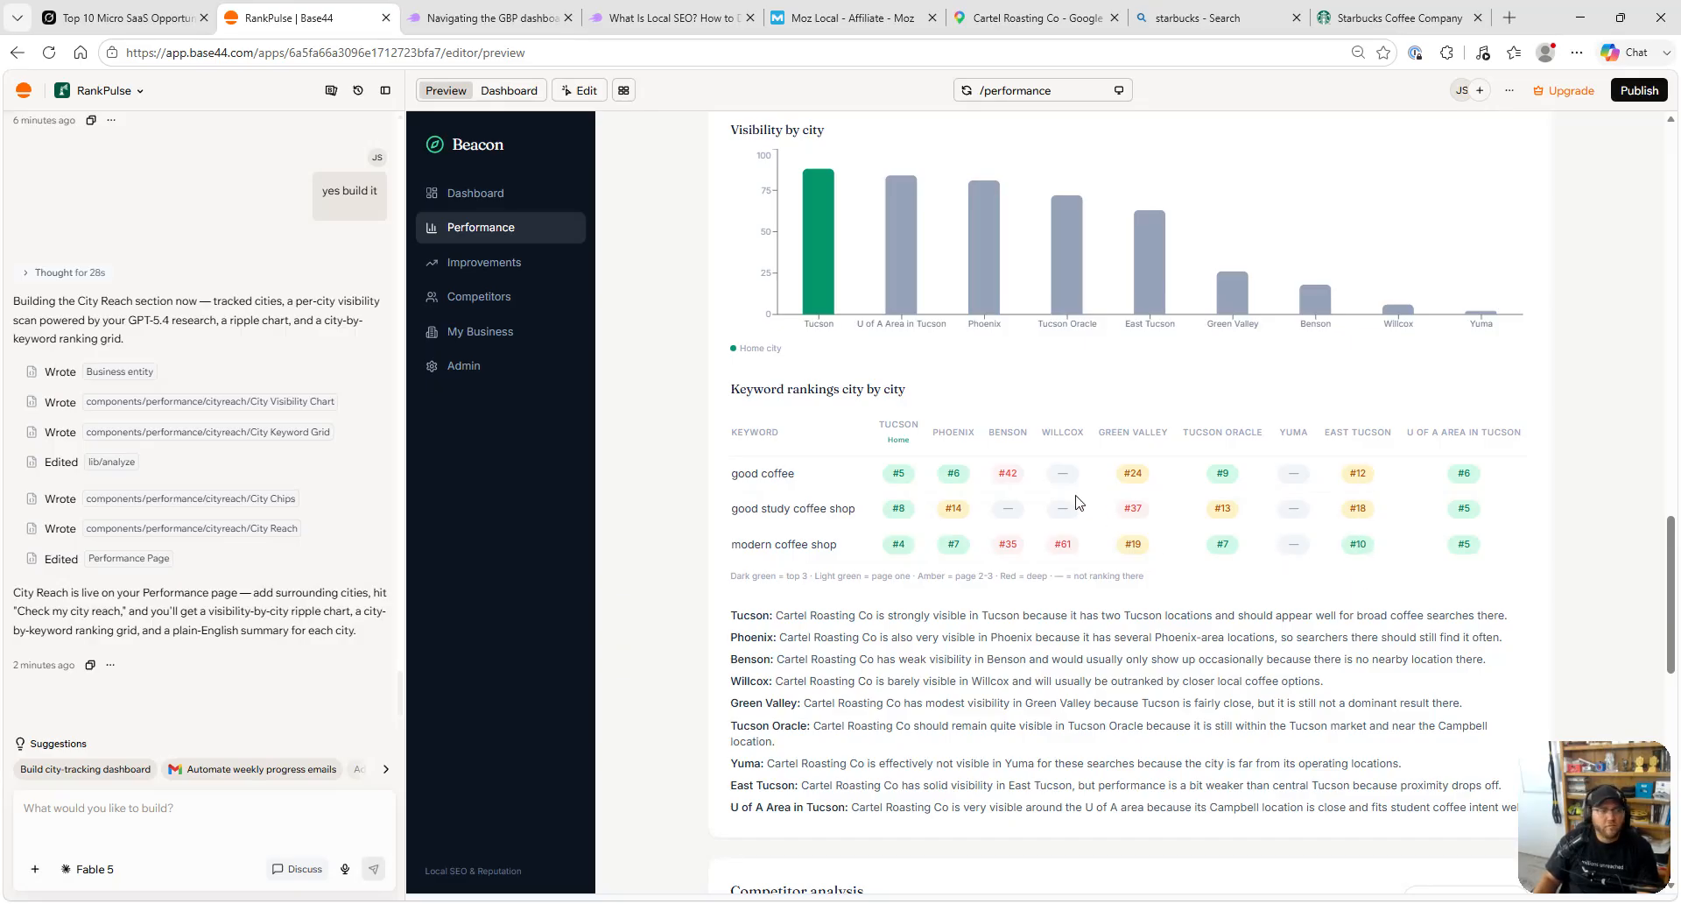
pyautogui.scroll(10, 1081, 503)
pyautogui.scroll(10, 668, 469)
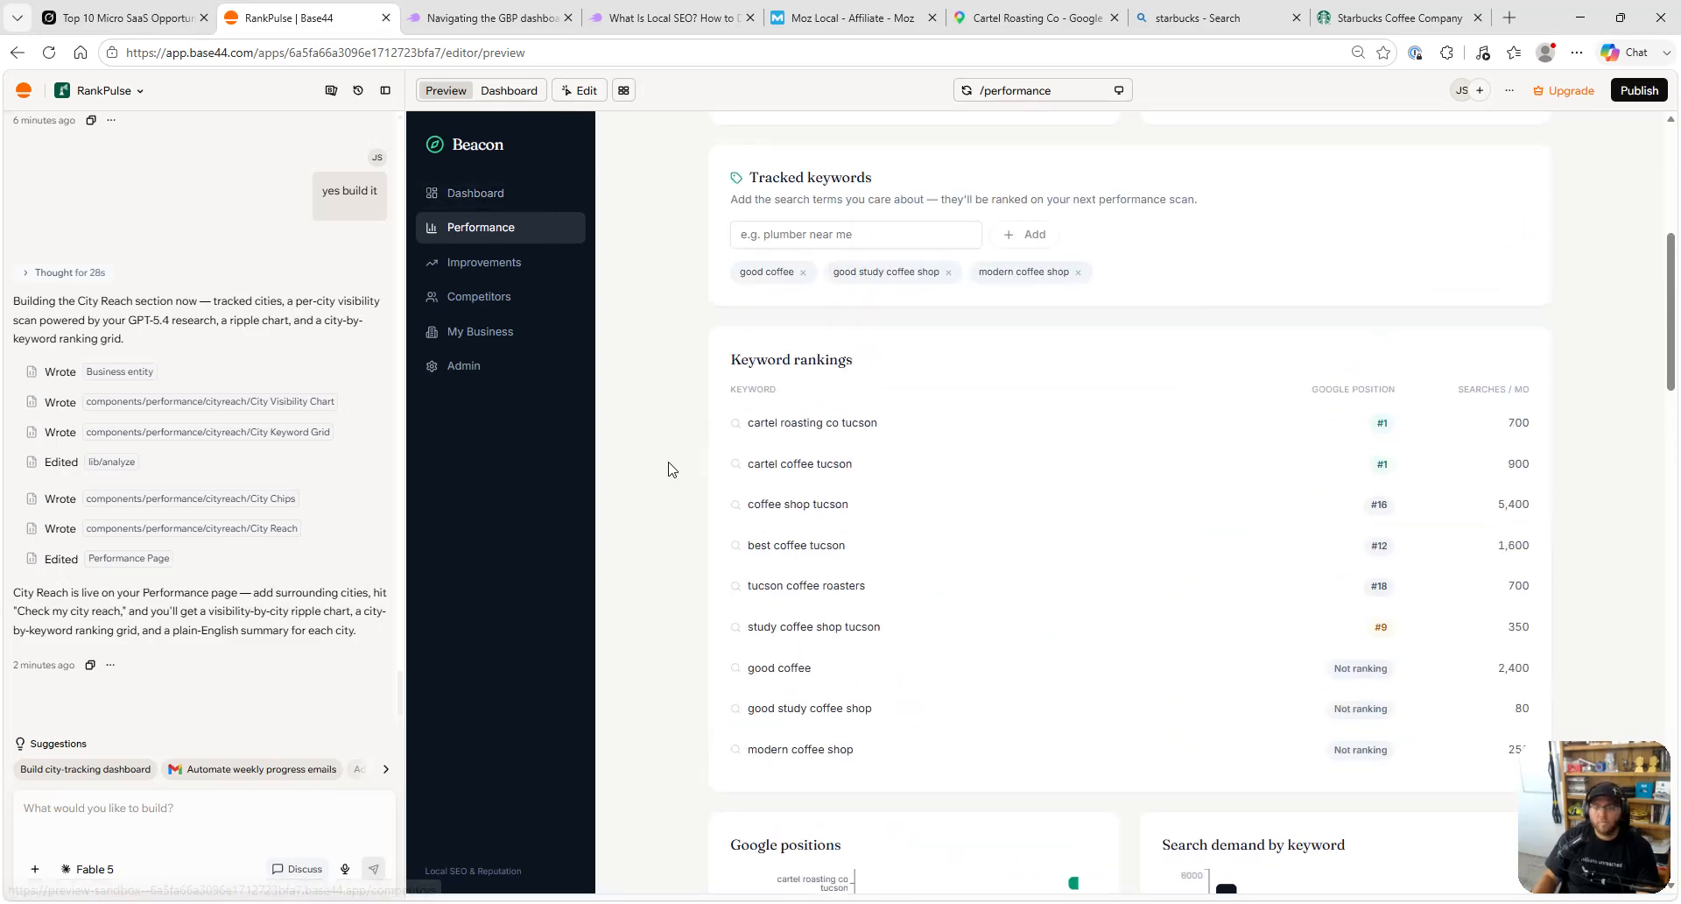